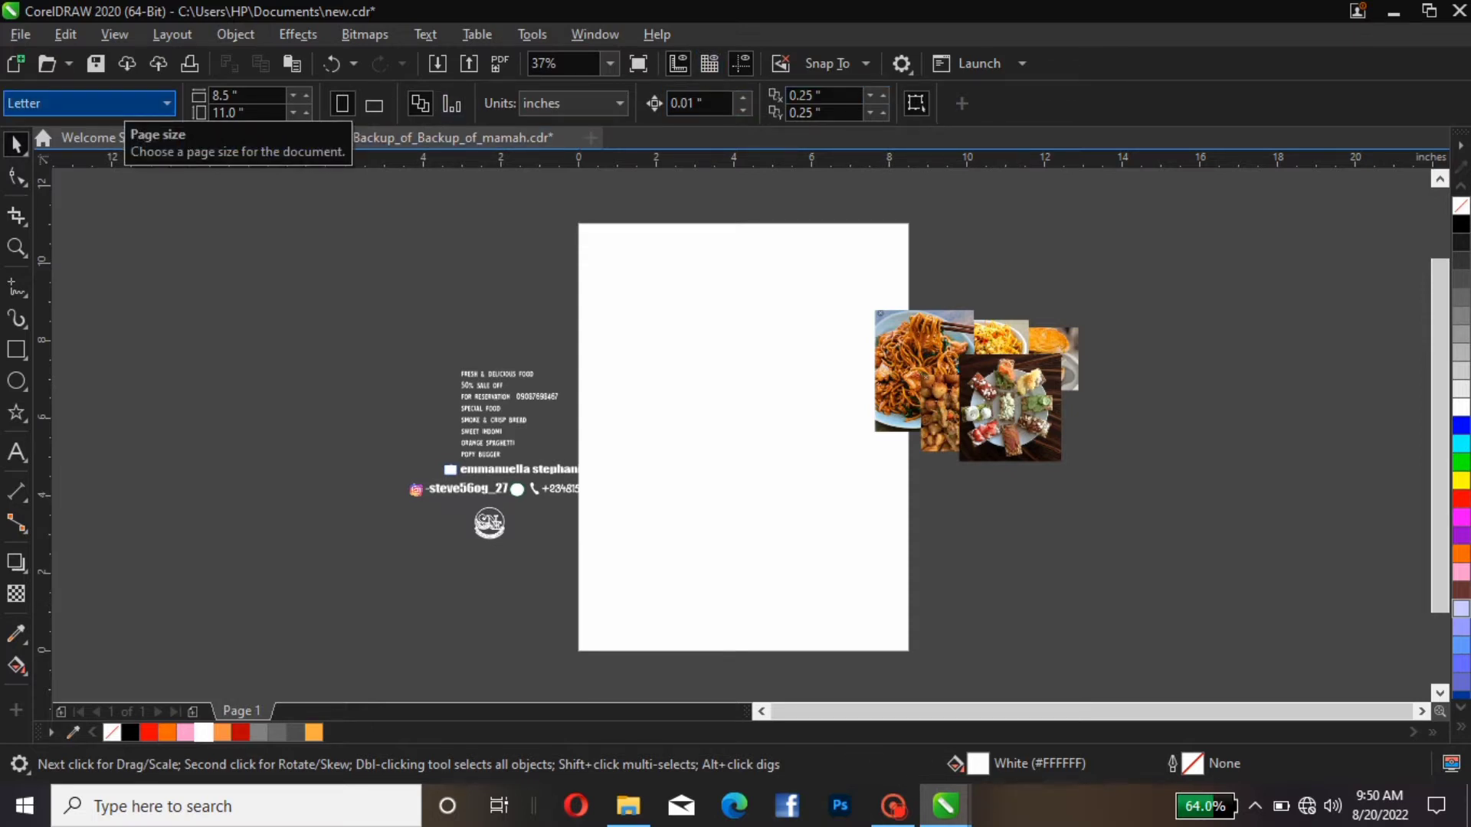
Change the document's page size from the preset list to A5.
left_click(115, 102)
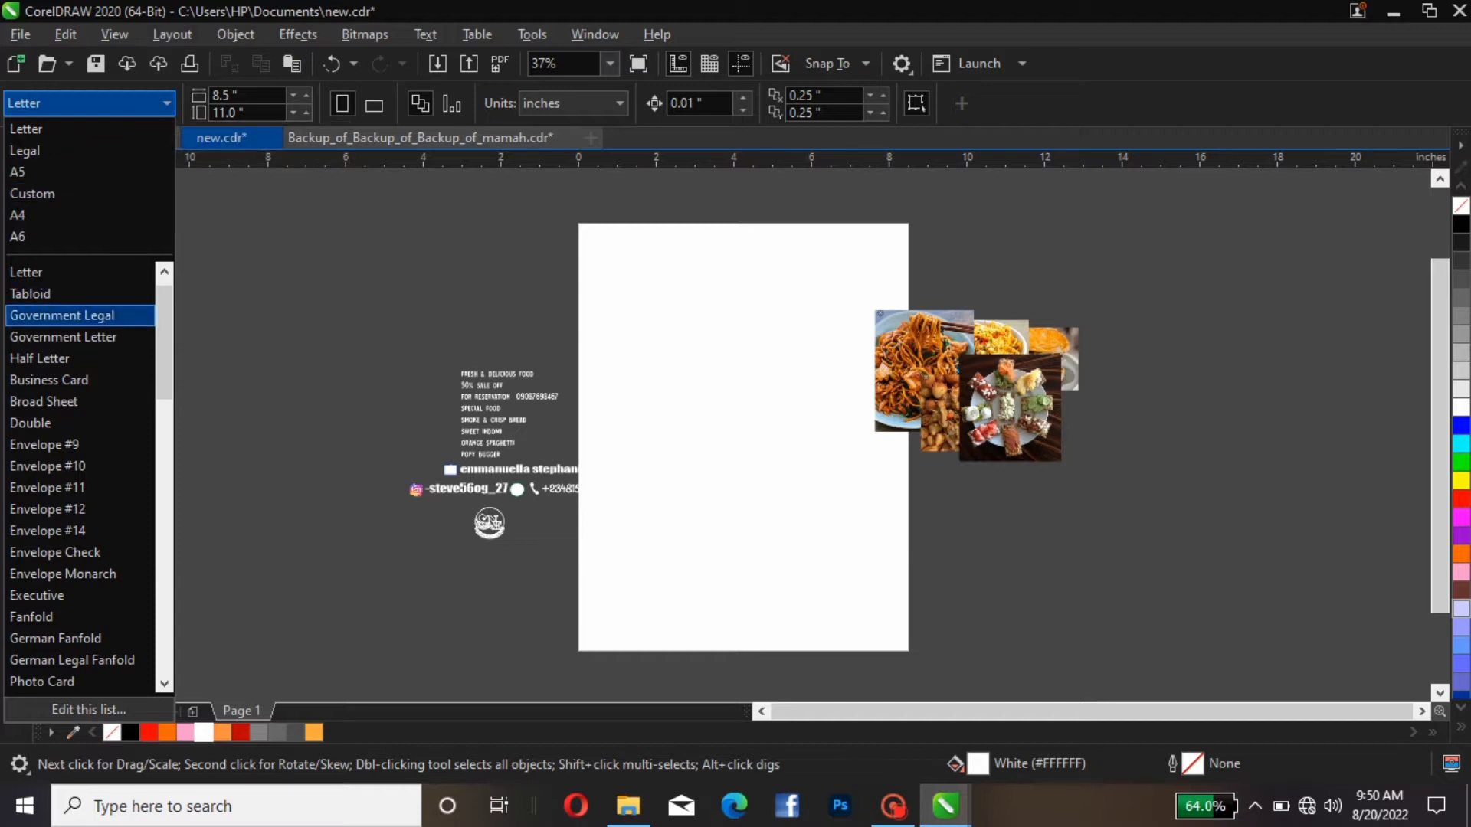
key("Up")
key("Up")
key("Up")
key("Up")
key("Up")
key("Up")
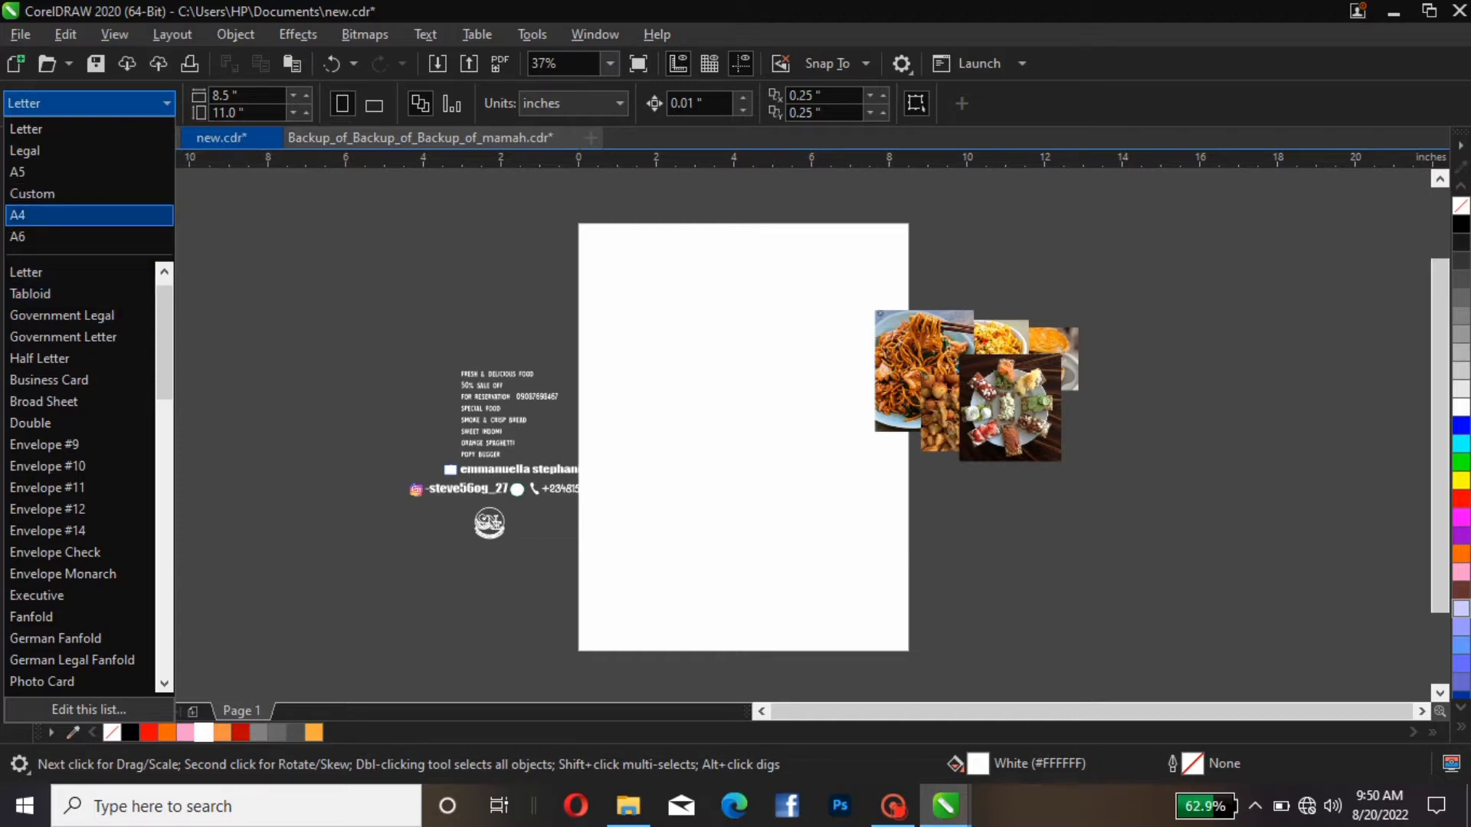
key("Return")
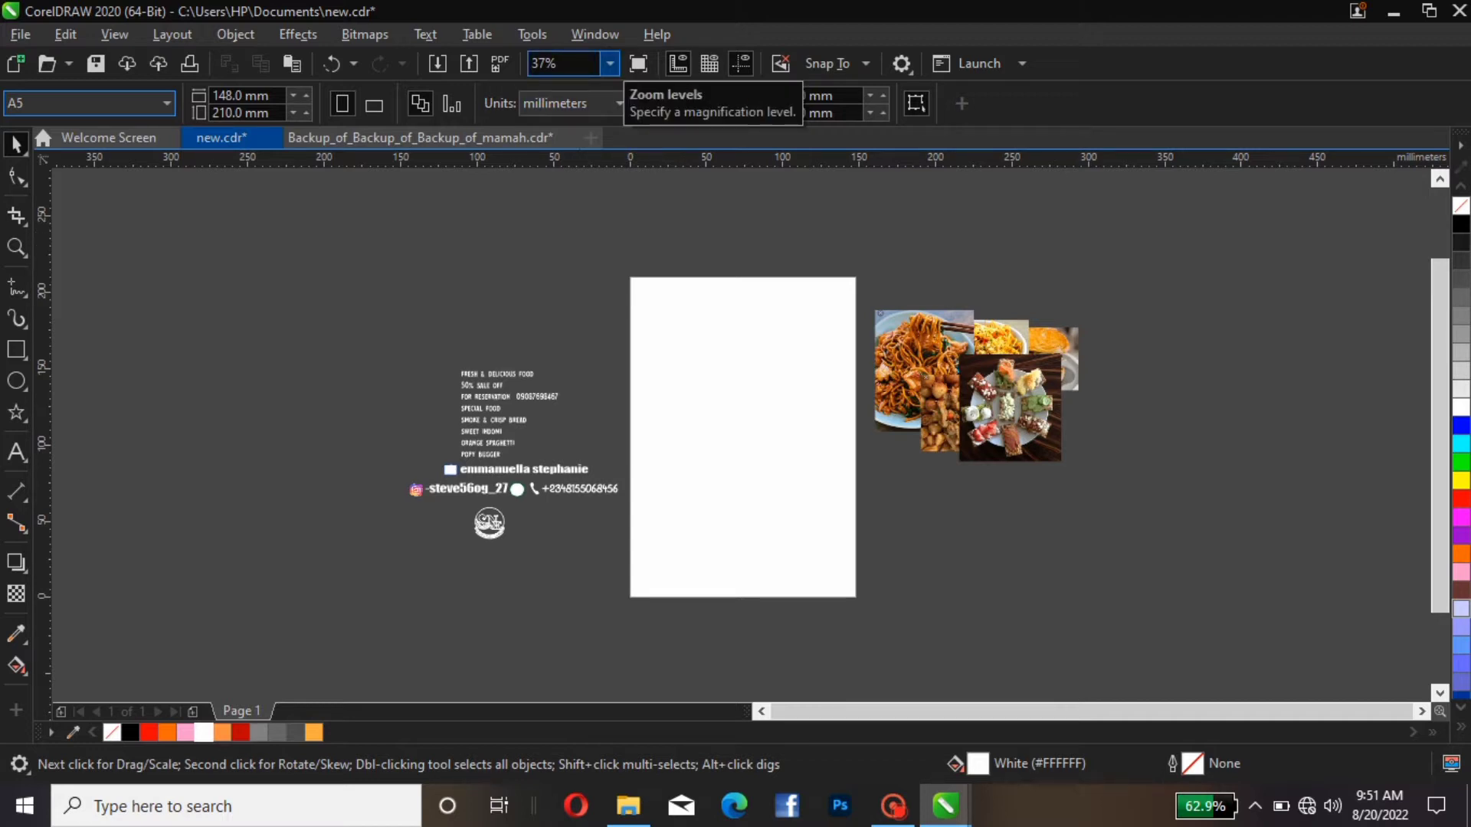
Create a page-frame rectangle that covers the whole A5 page and deselect it.
left_click(609, 63)
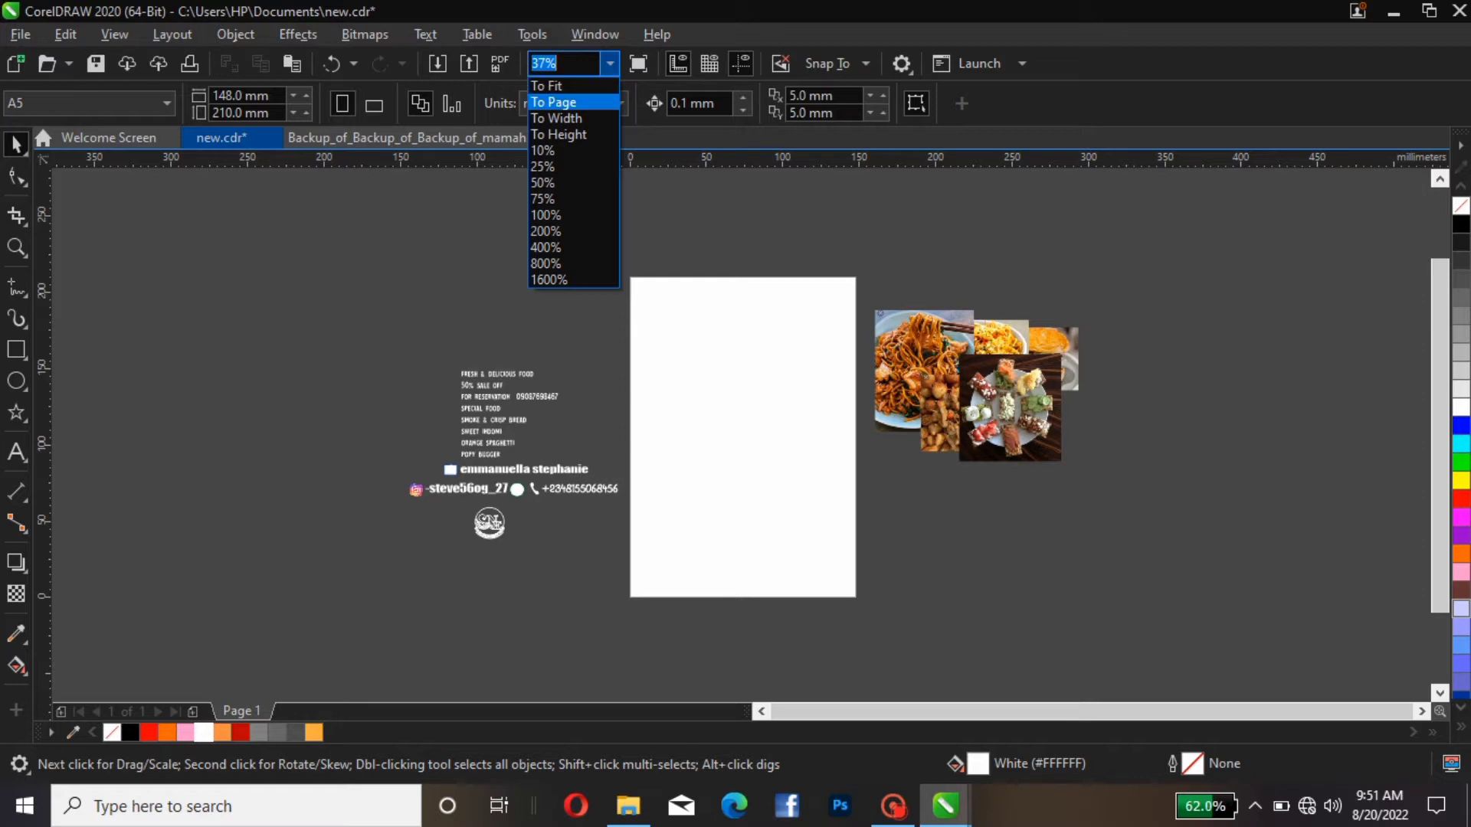
left_click(542, 182)
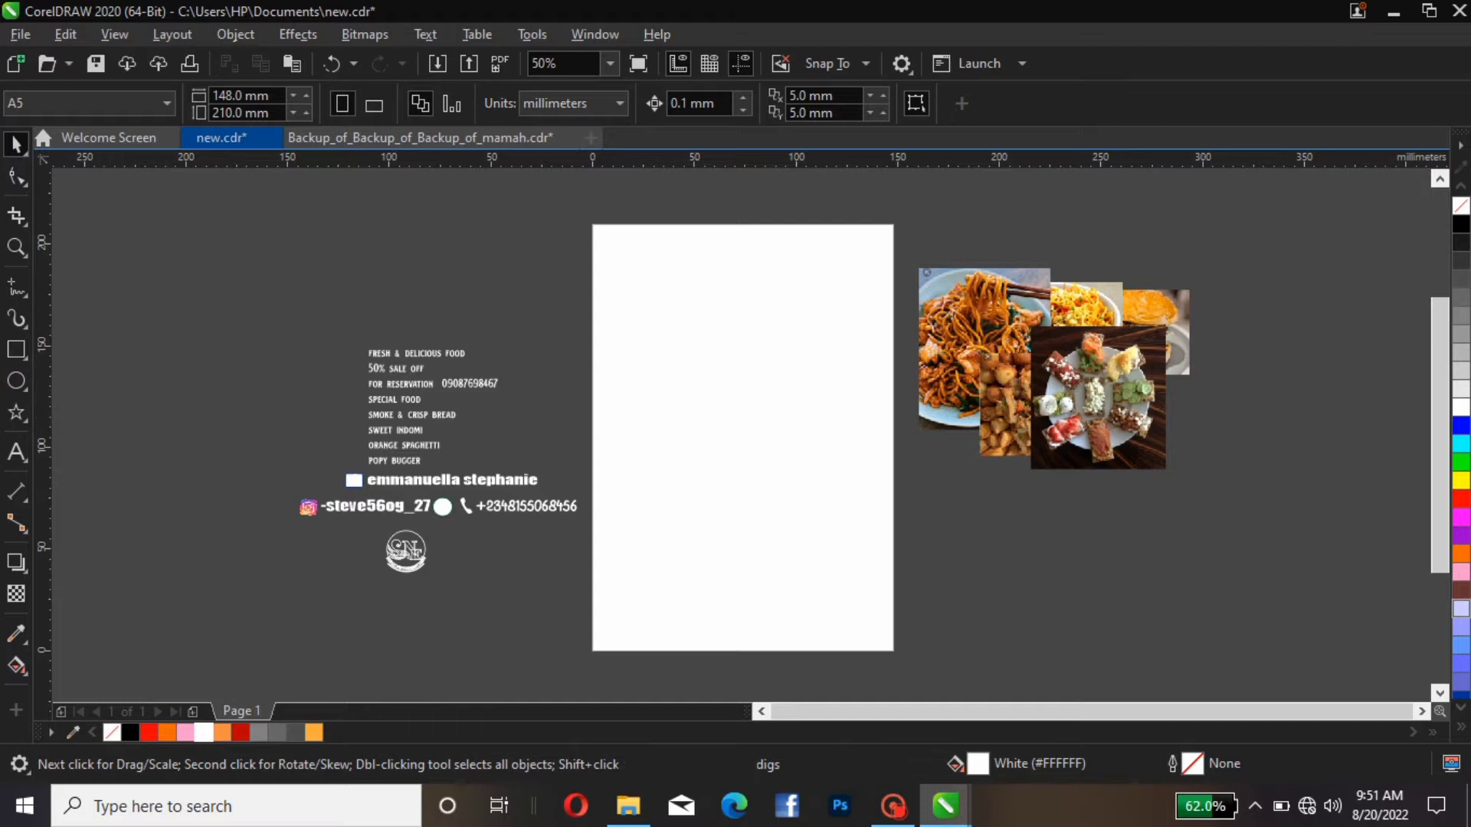
double_click(16, 350)
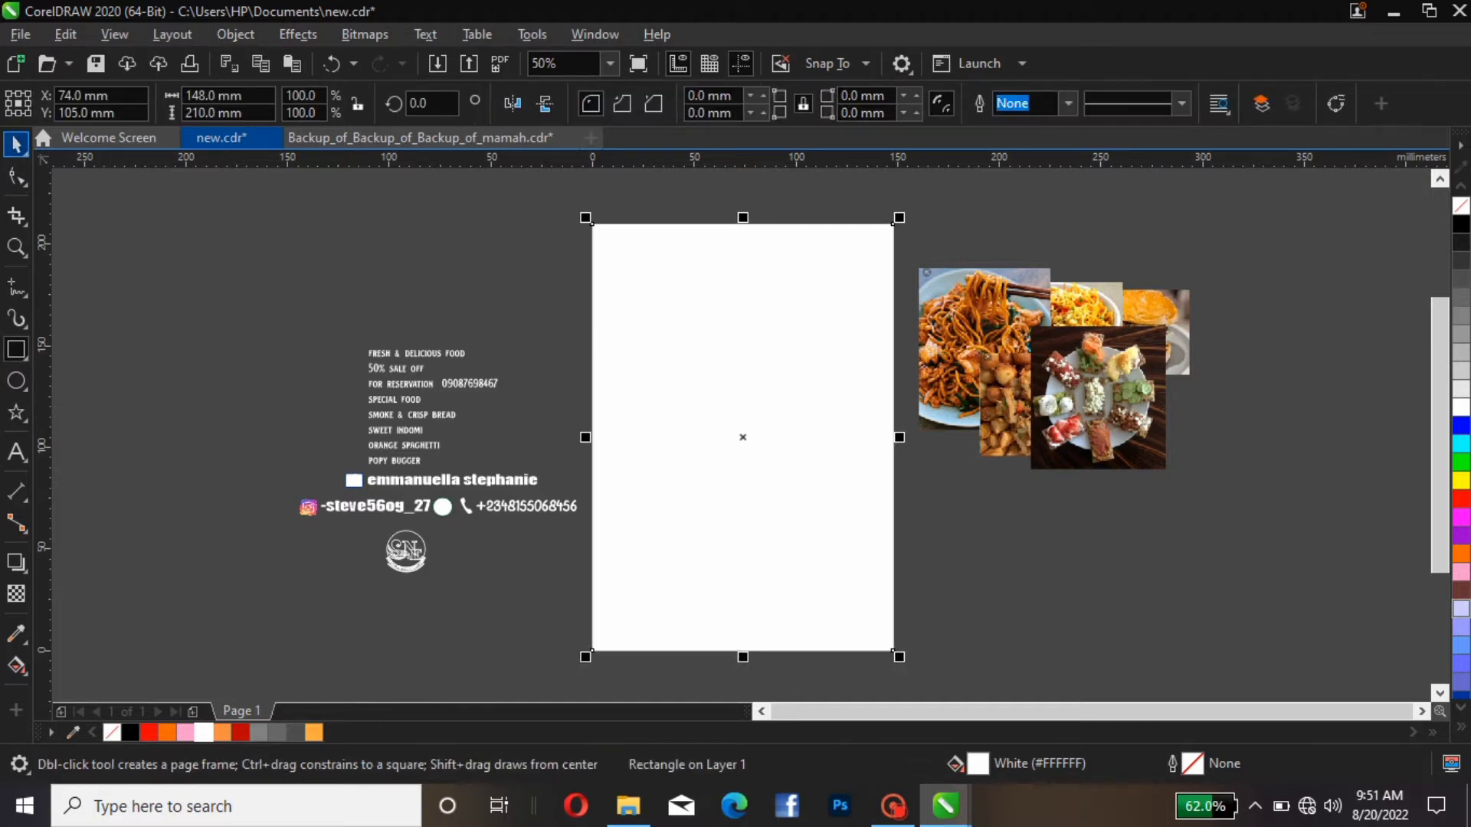
left_click(16, 144)
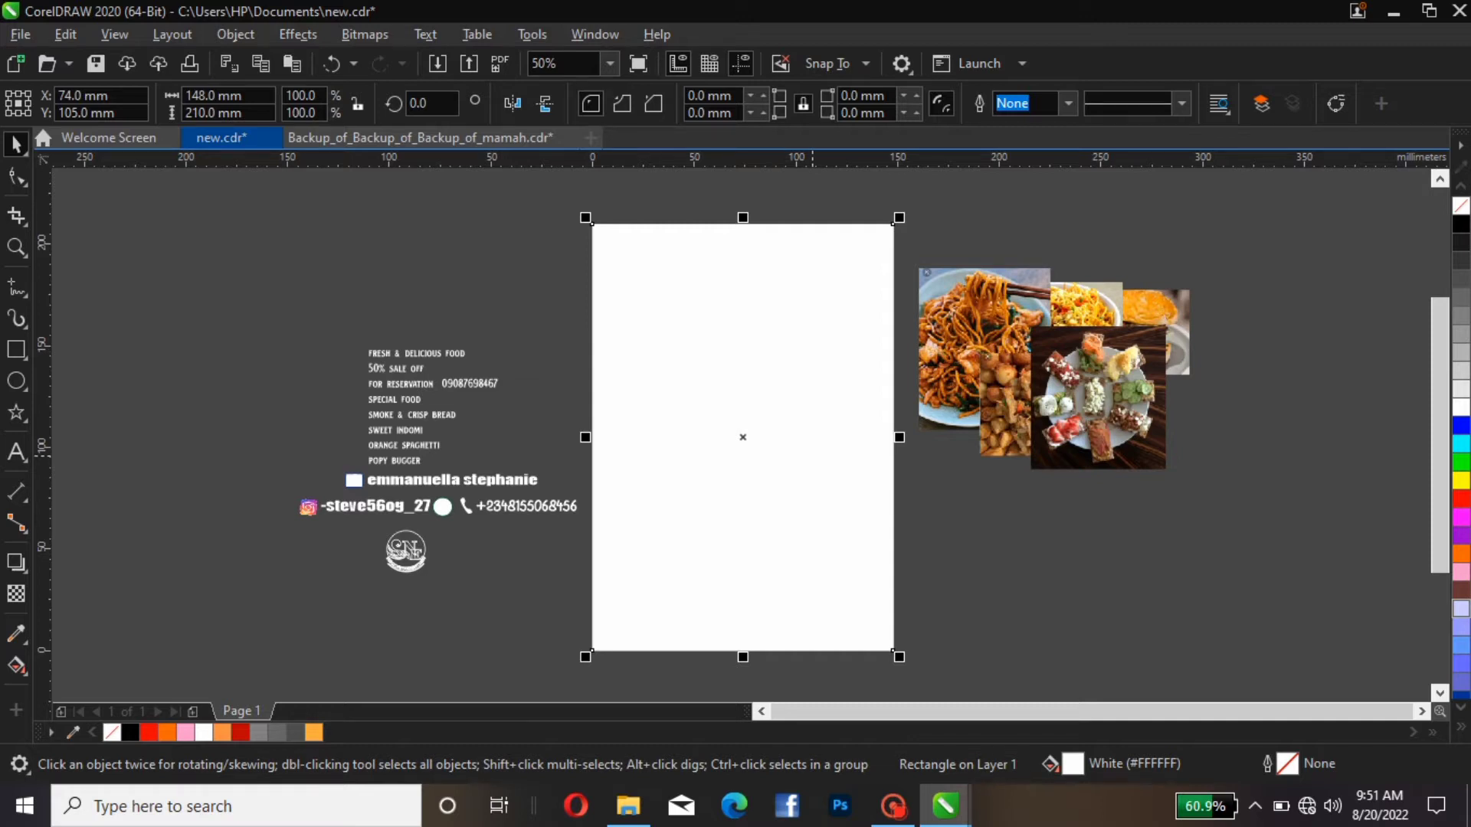
key("Escape")
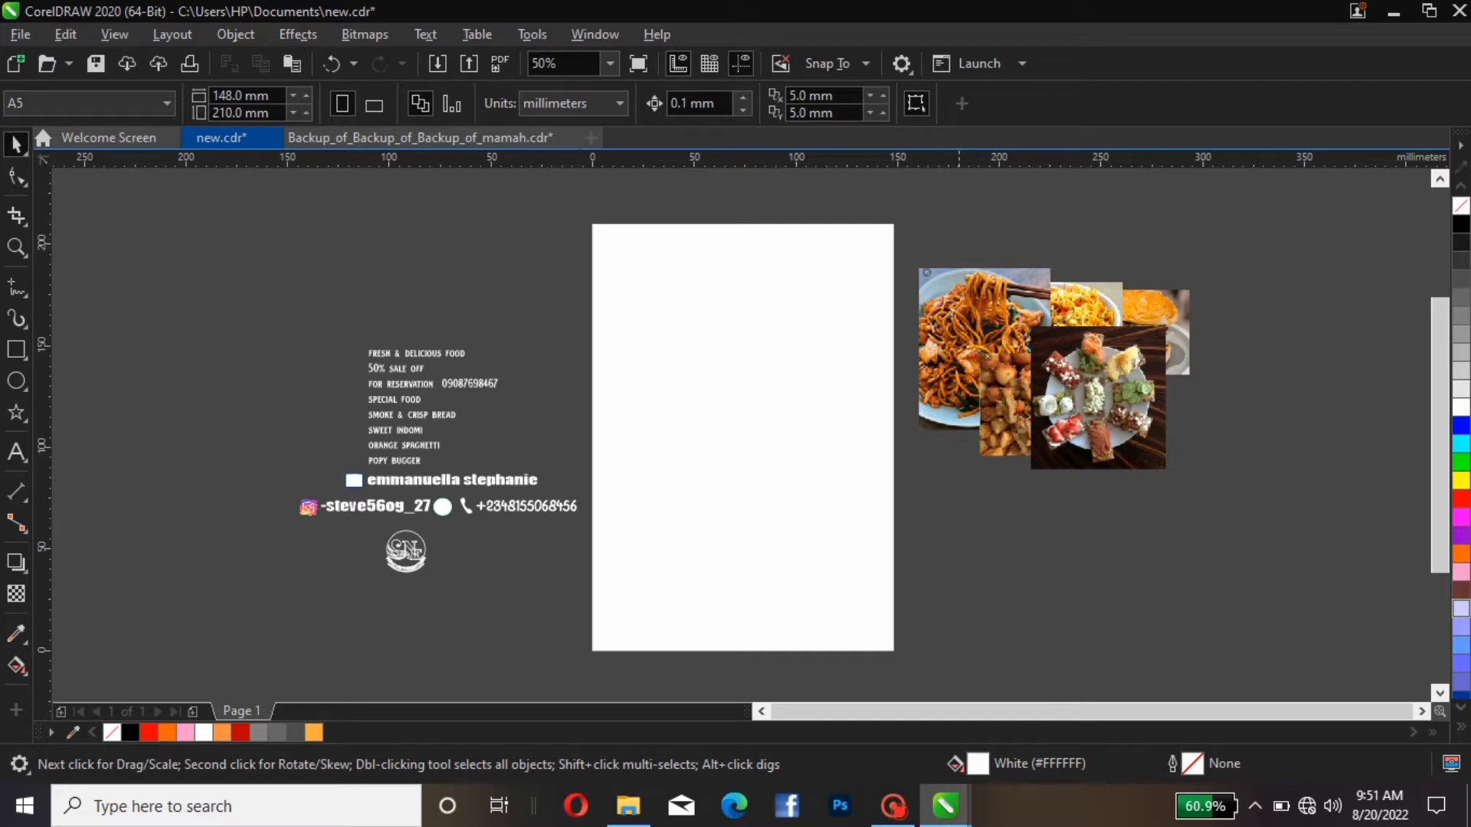
Select all five food photos beside the page and copy them.
left_click_drag(901, 212, 1223, 523)
right_click(1147, 399)
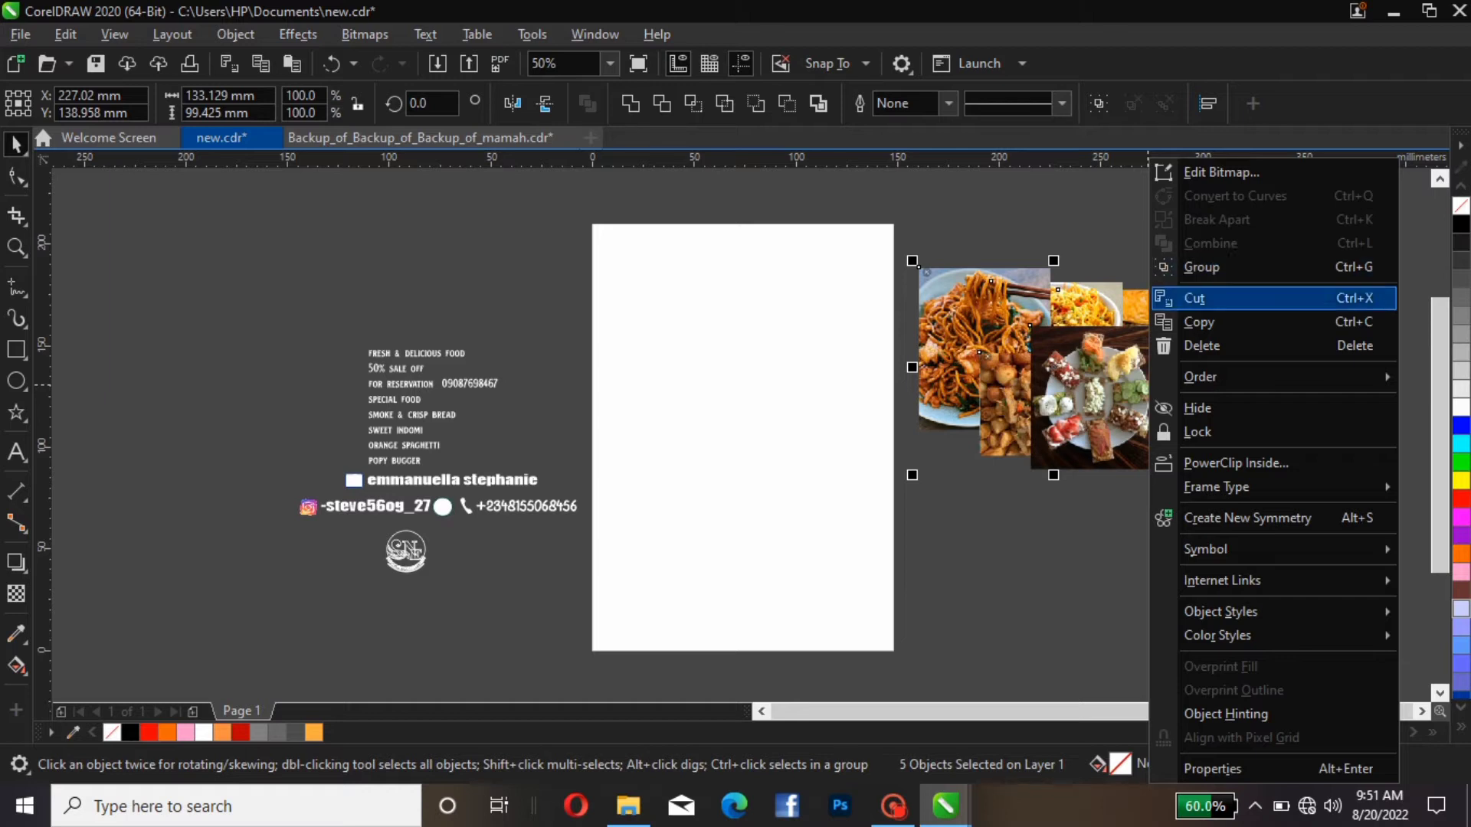
left_click(1199, 322)
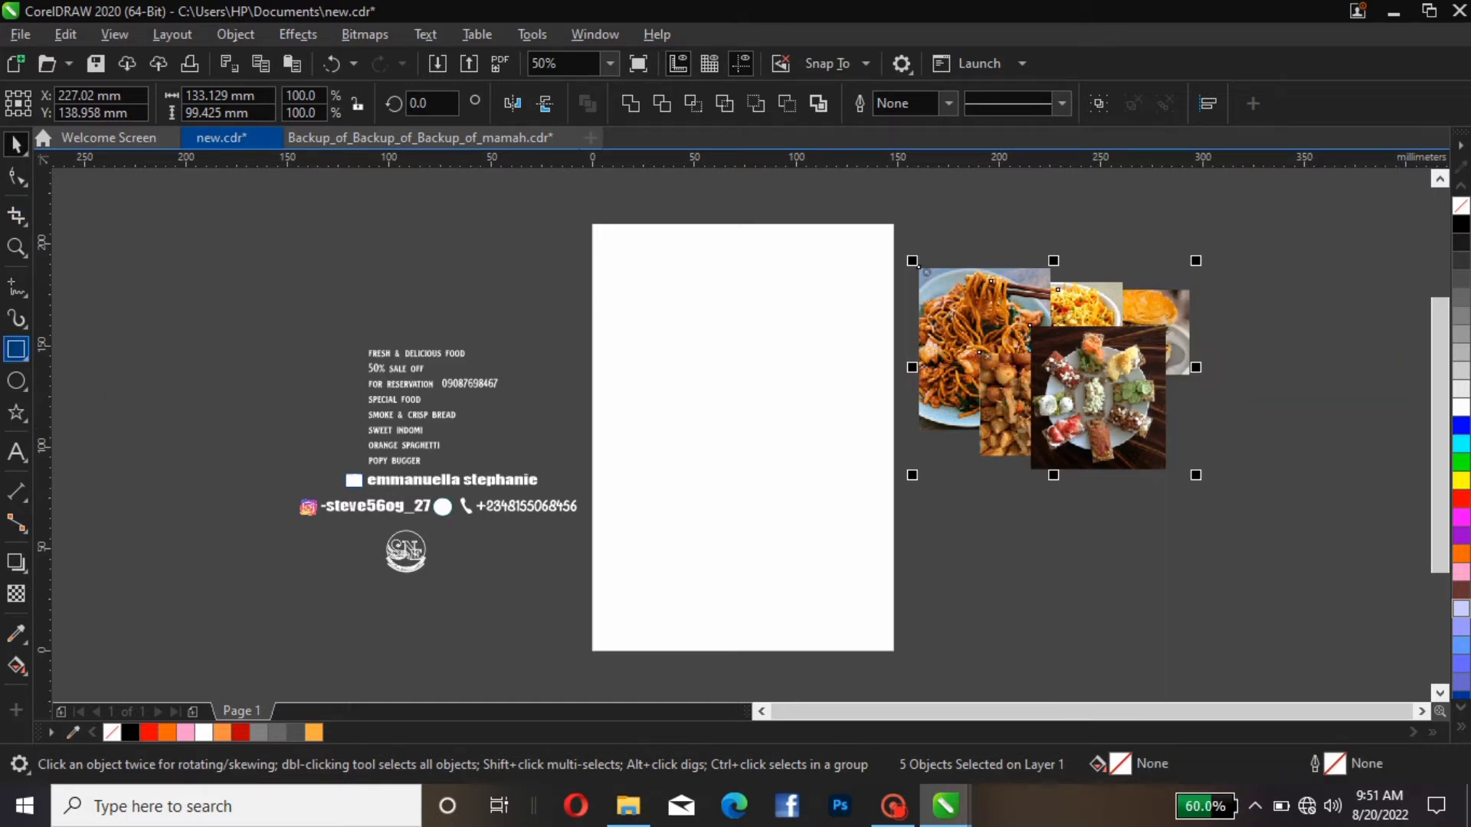
Draw a rectangle about 50 x 51 mm beside the text list and PowerClip it inside the page frame.
left_click(16, 349)
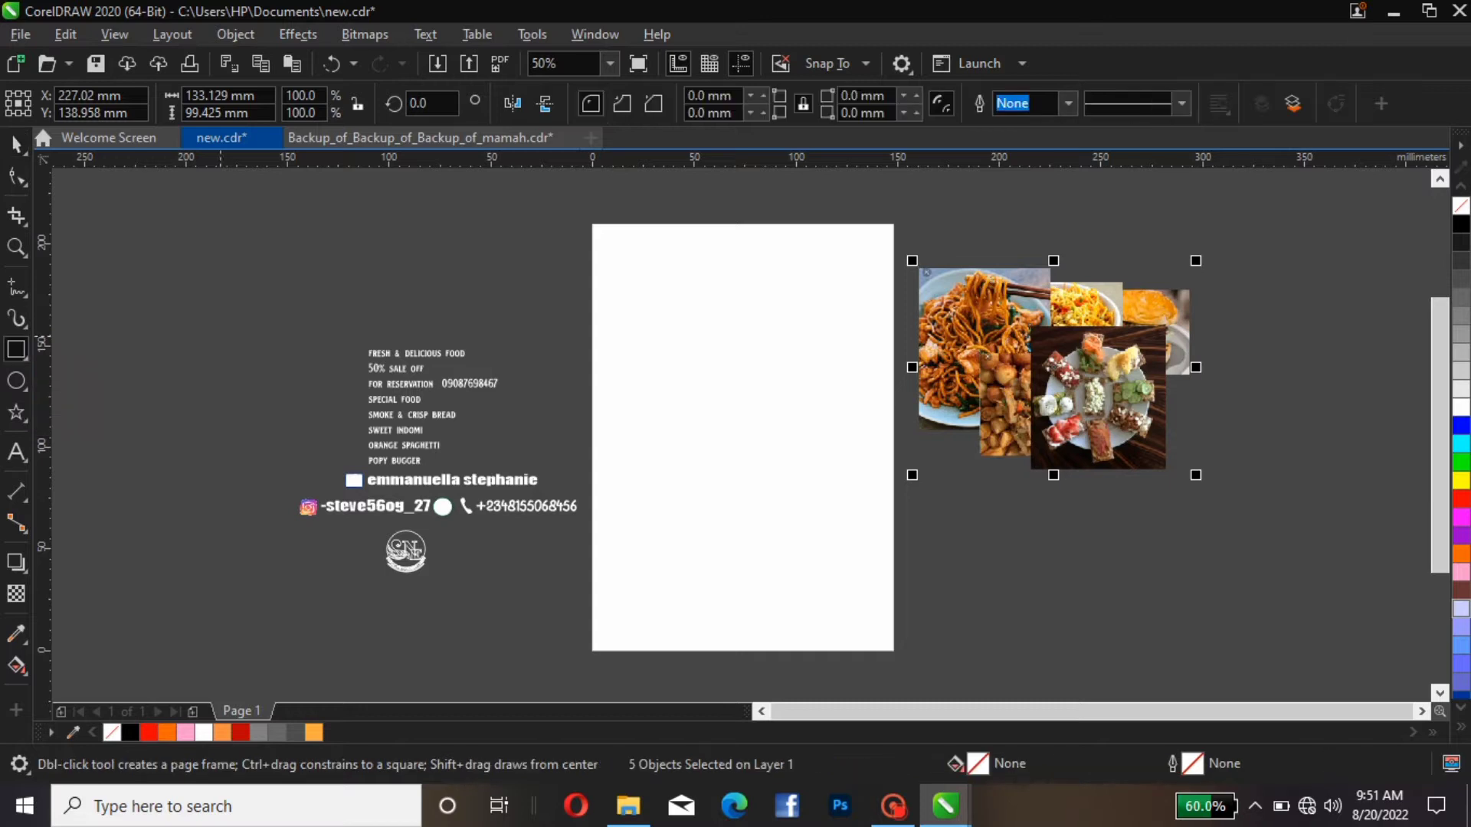
left_click_drag(220, 335, 323, 441)
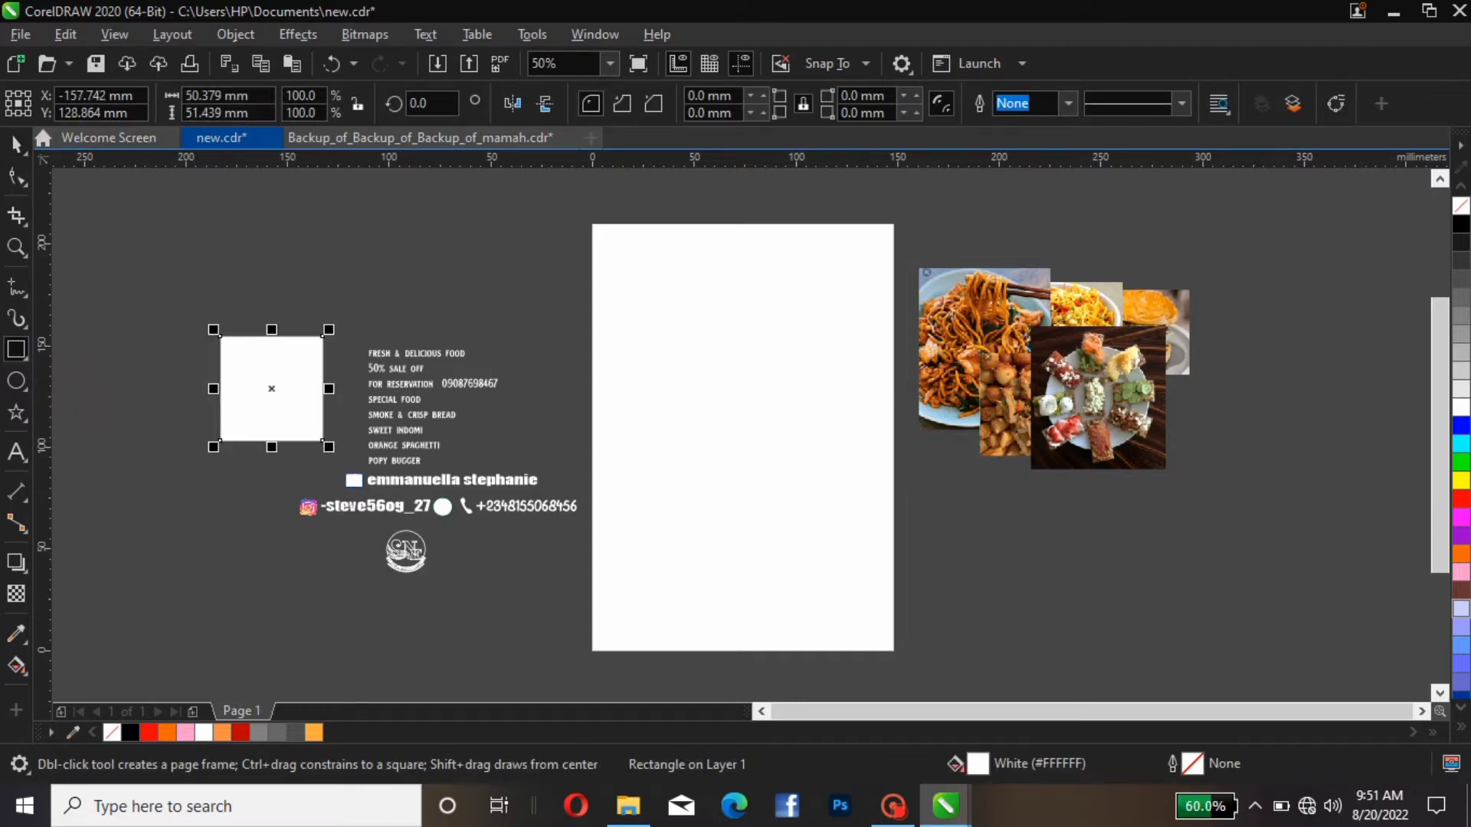
left_click(16, 144)
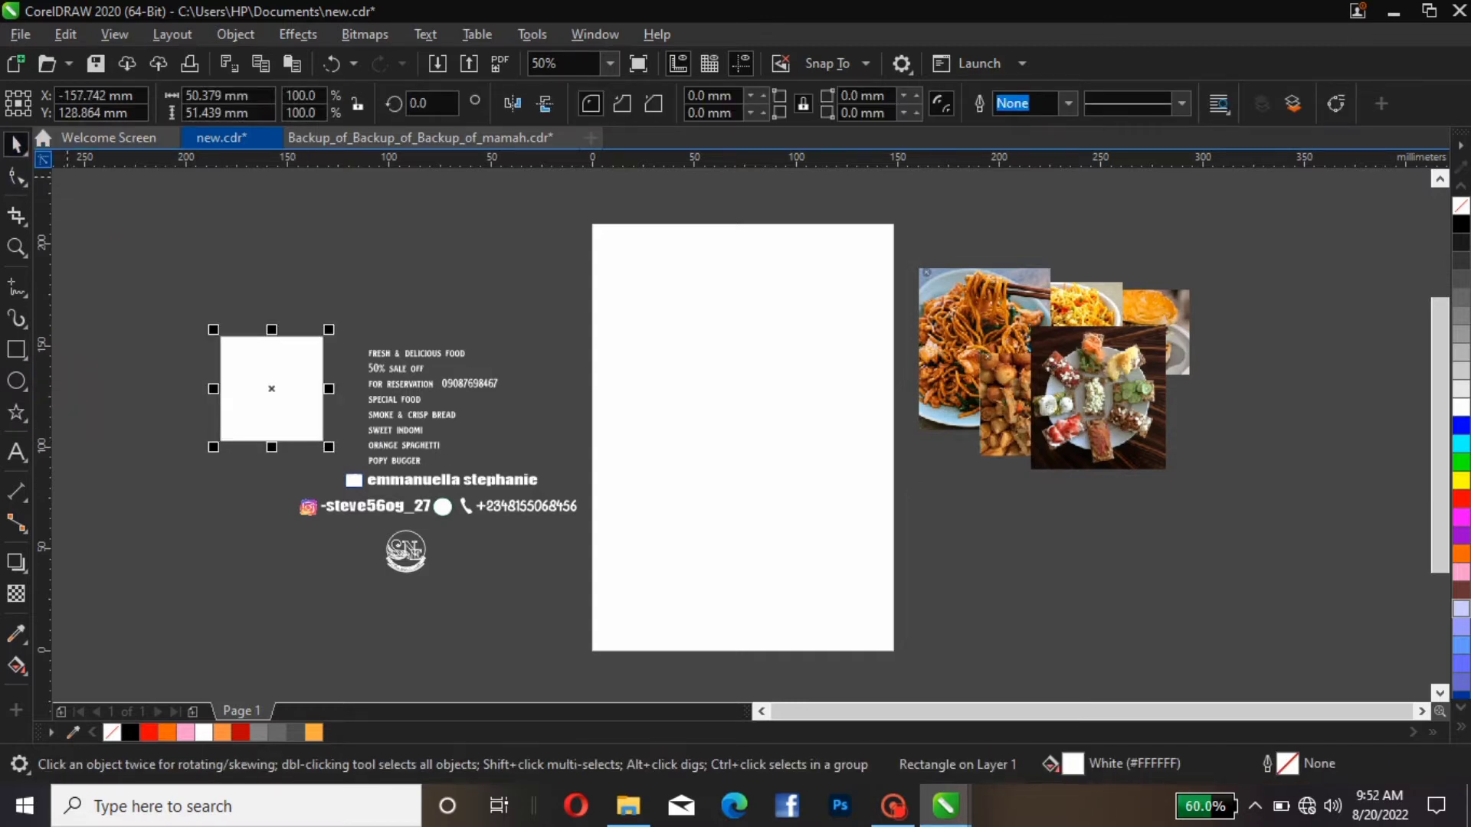
right_click(240, 345)
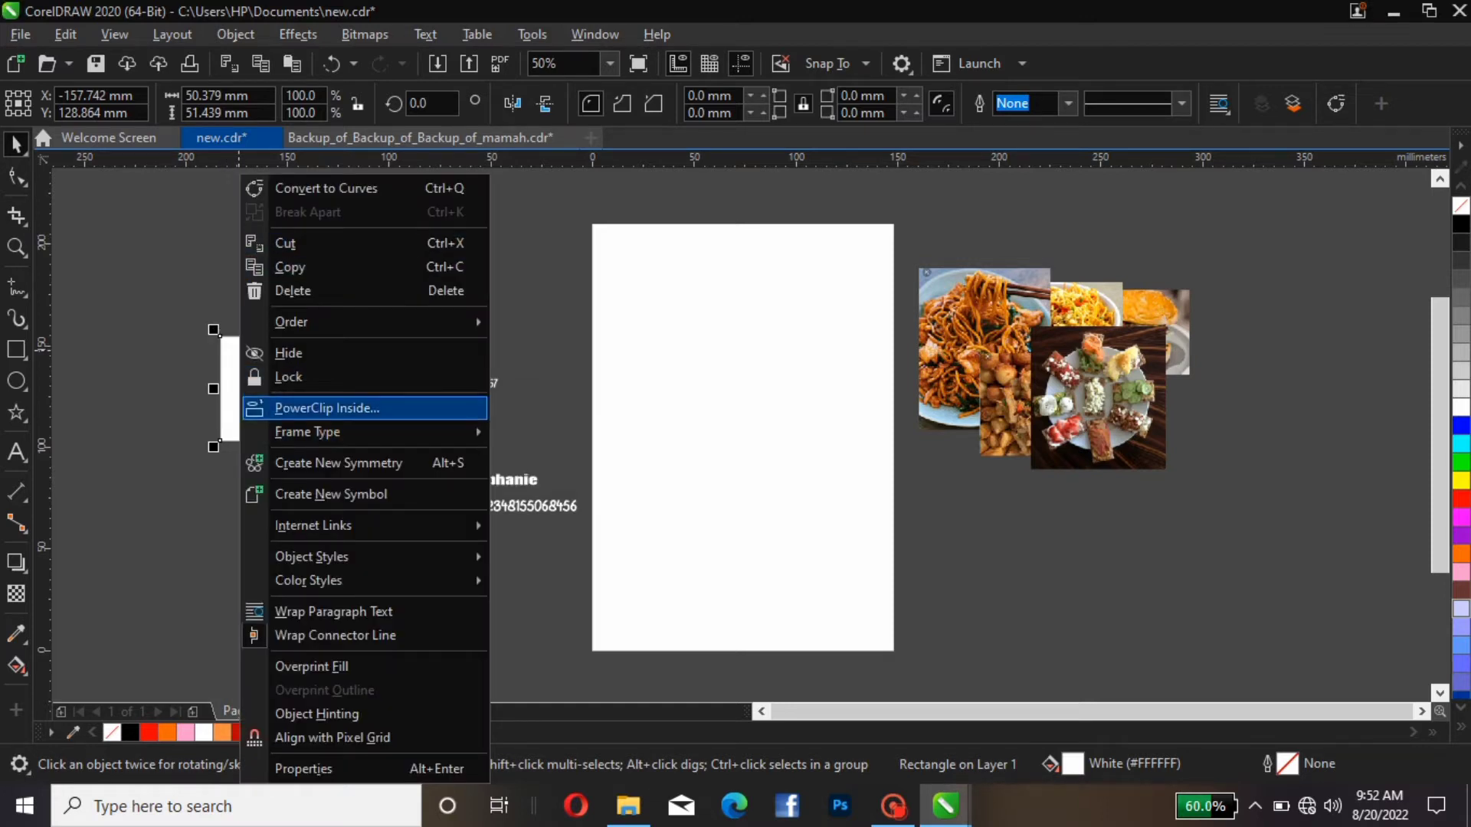
left_click(364, 410)
left_click(660, 371)
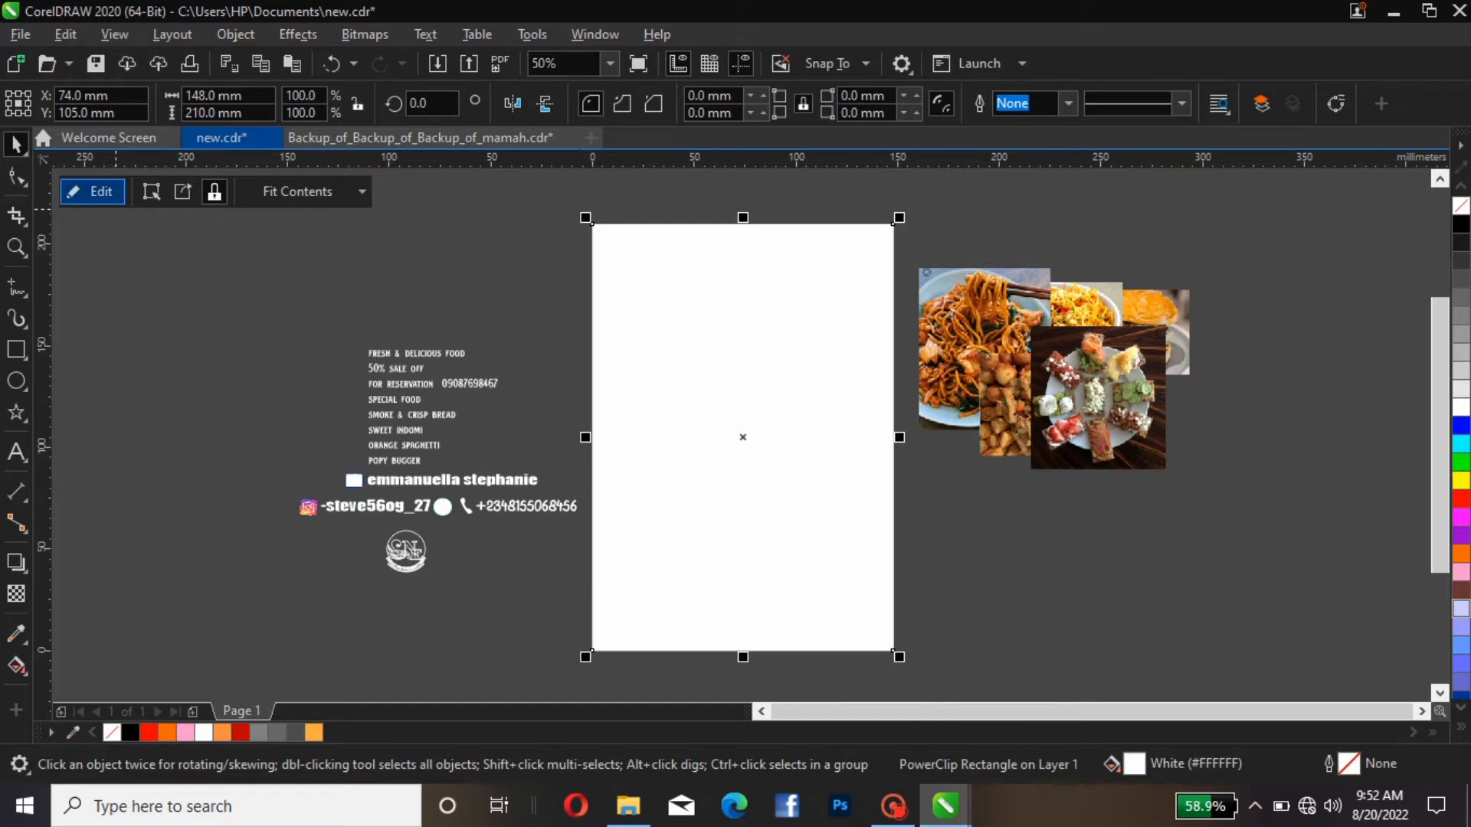
Open the page frame's PowerClip contents for editing and delete the small placeholder rectangle.
left_click(90, 191)
left_click(704, 433)
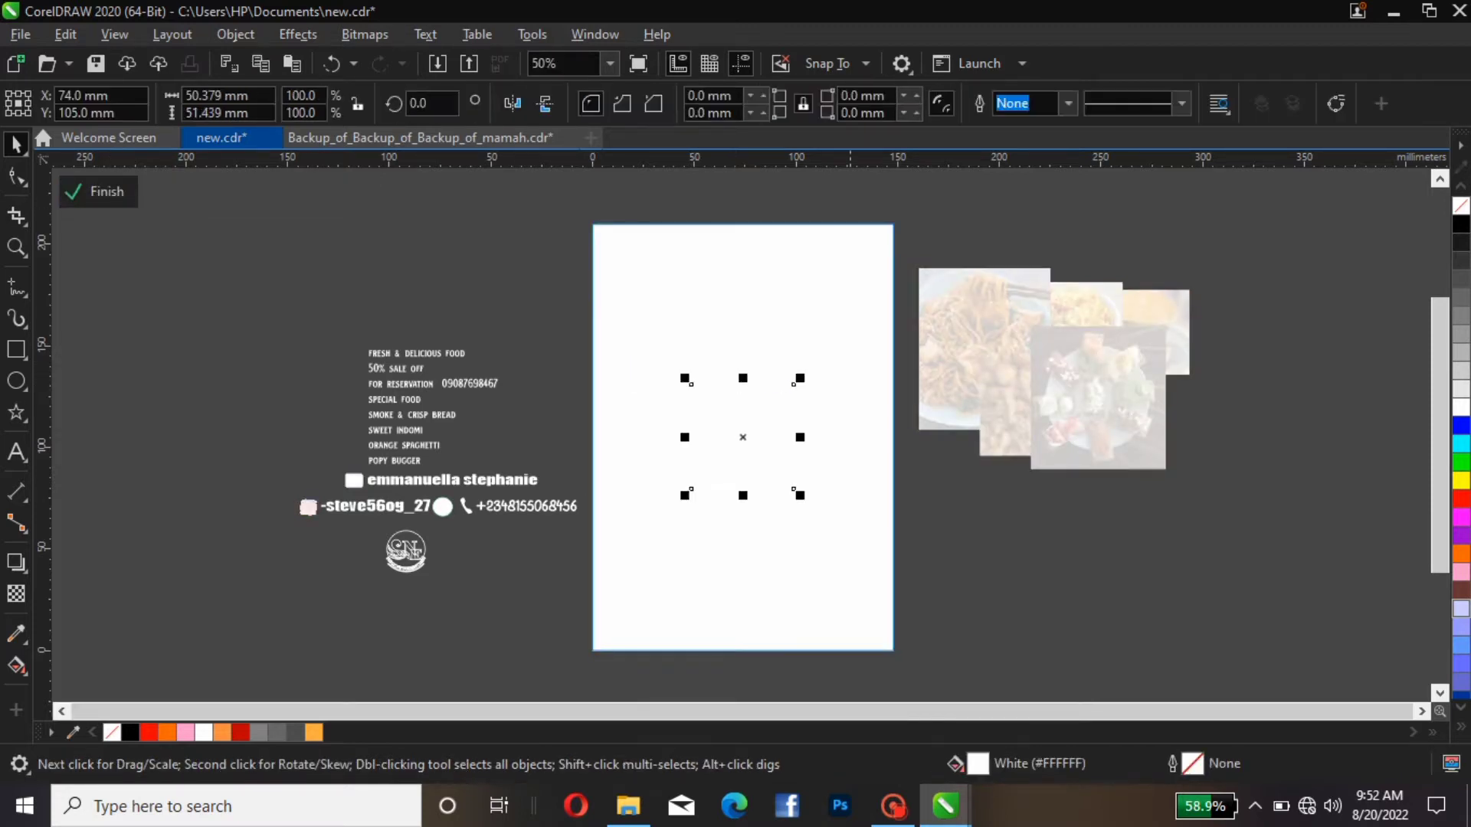
left_click_drag(796, 435, 1159, 434)
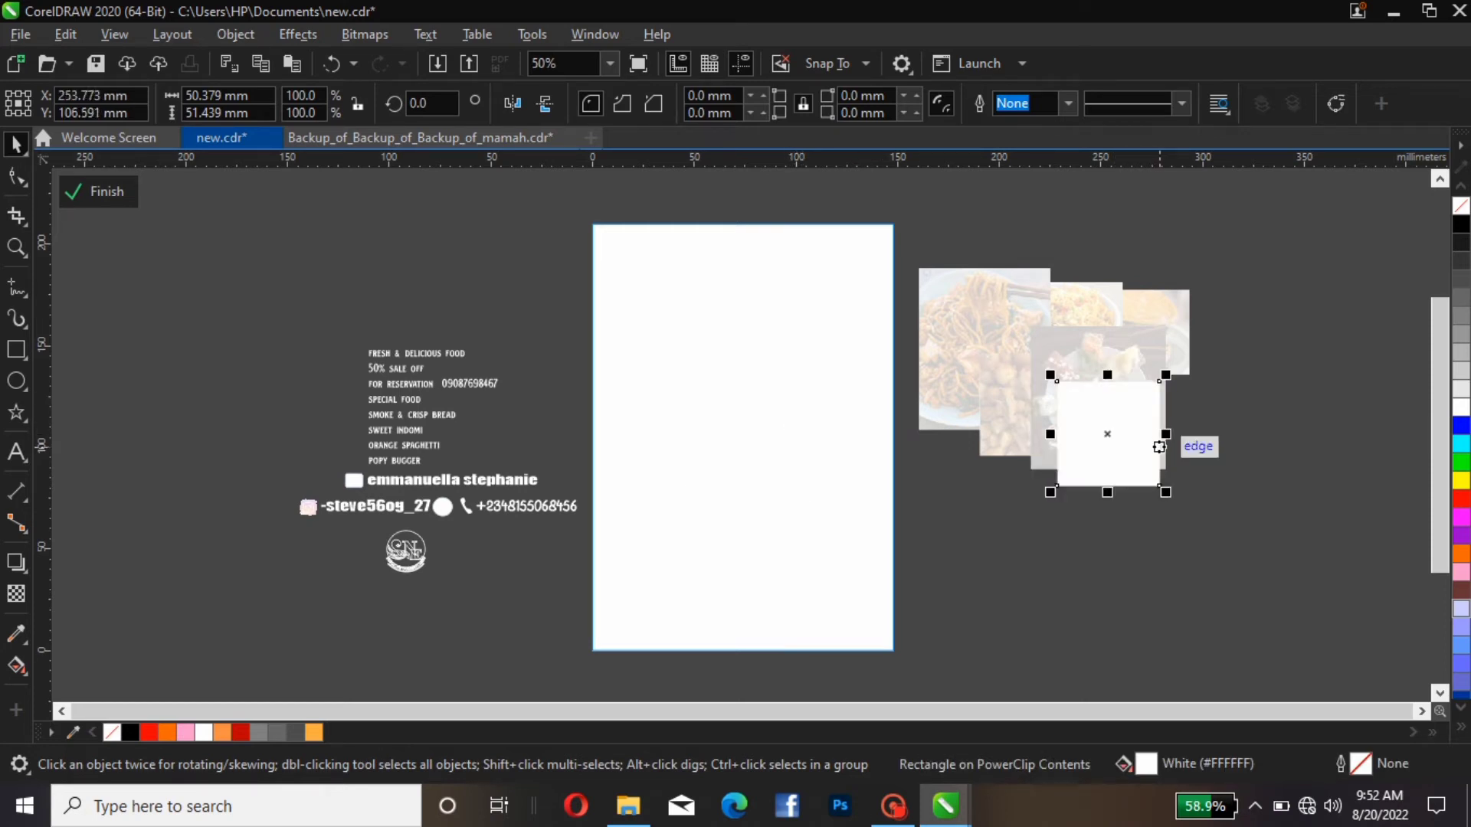
key("Delete")
Paste the copied food photos into the PowerClip contents and move them clear of the dimmed originals.
right_click(968, 406)
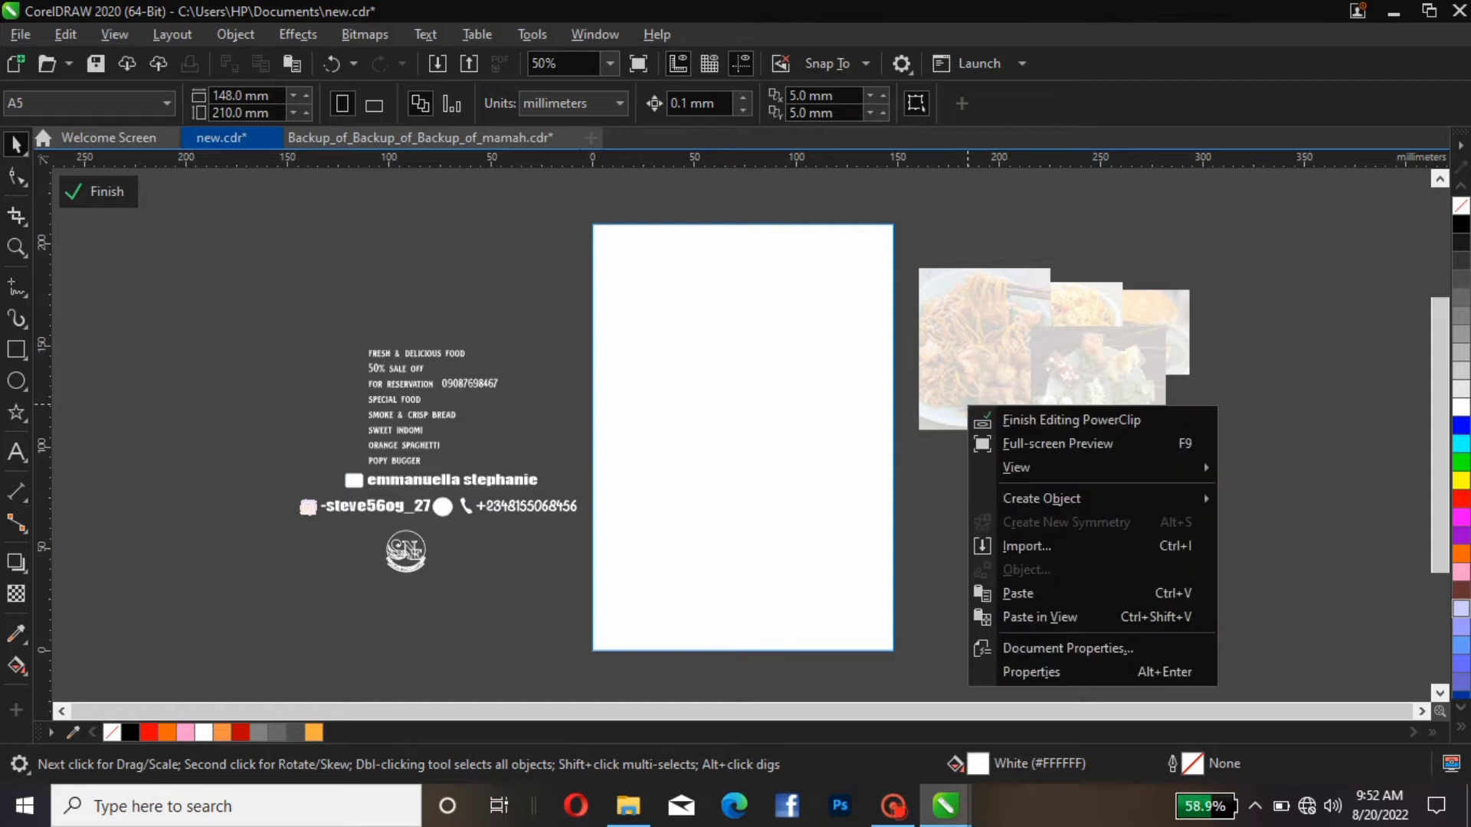
left_click(1018, 594)
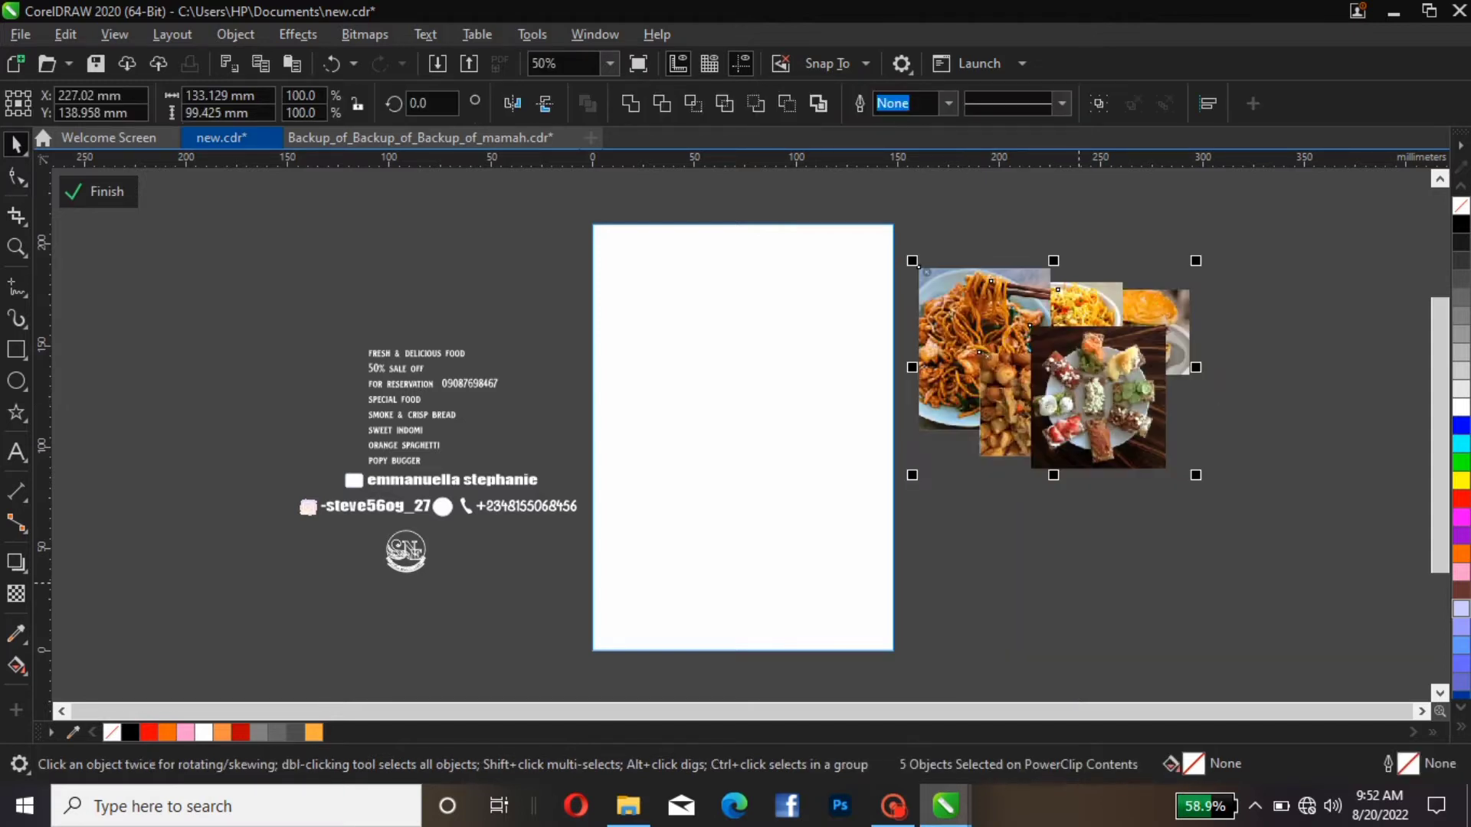
left_click_drag(1030, 341, 1179, 419)
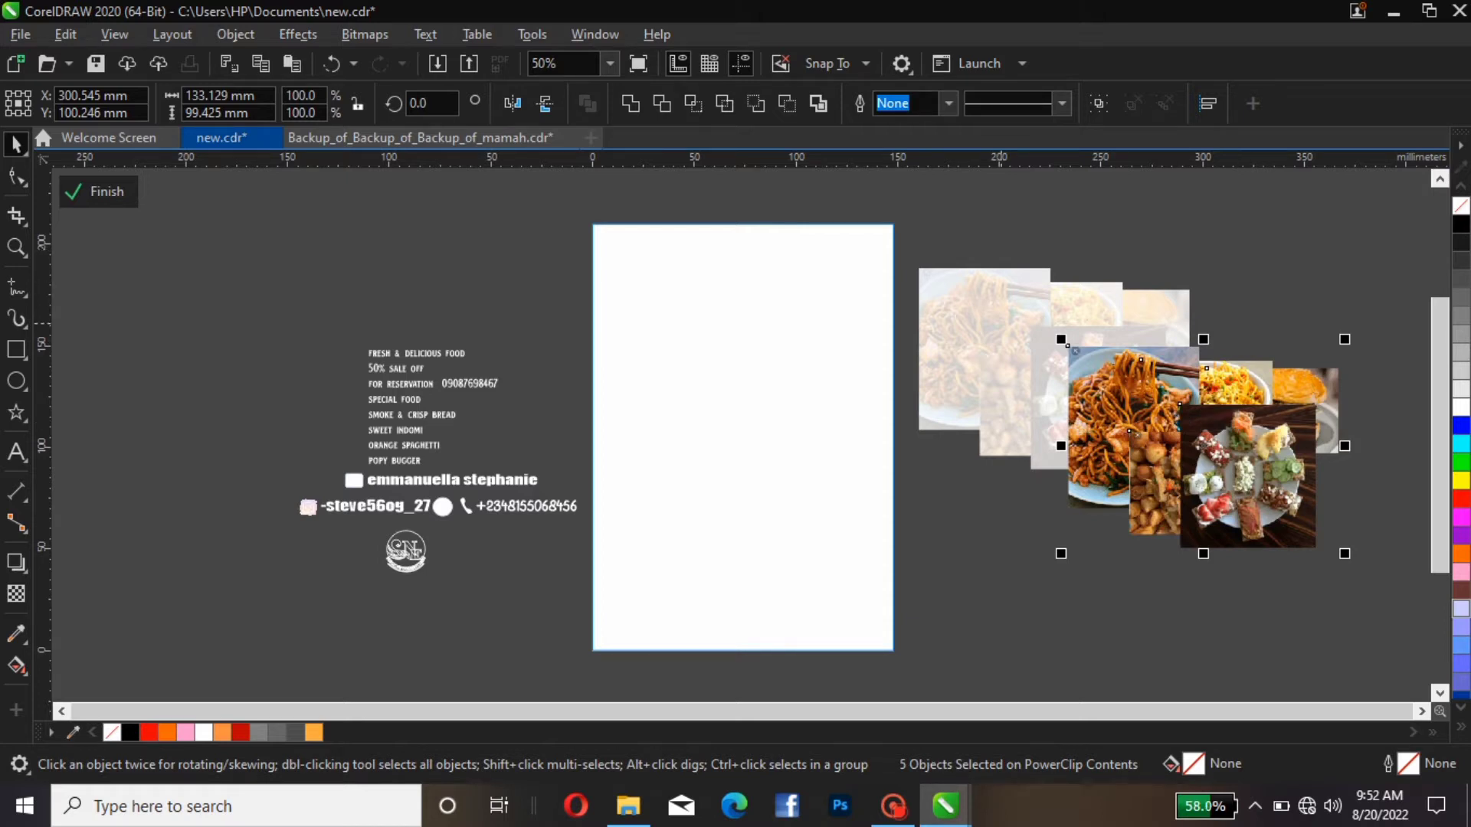
key("Escape")
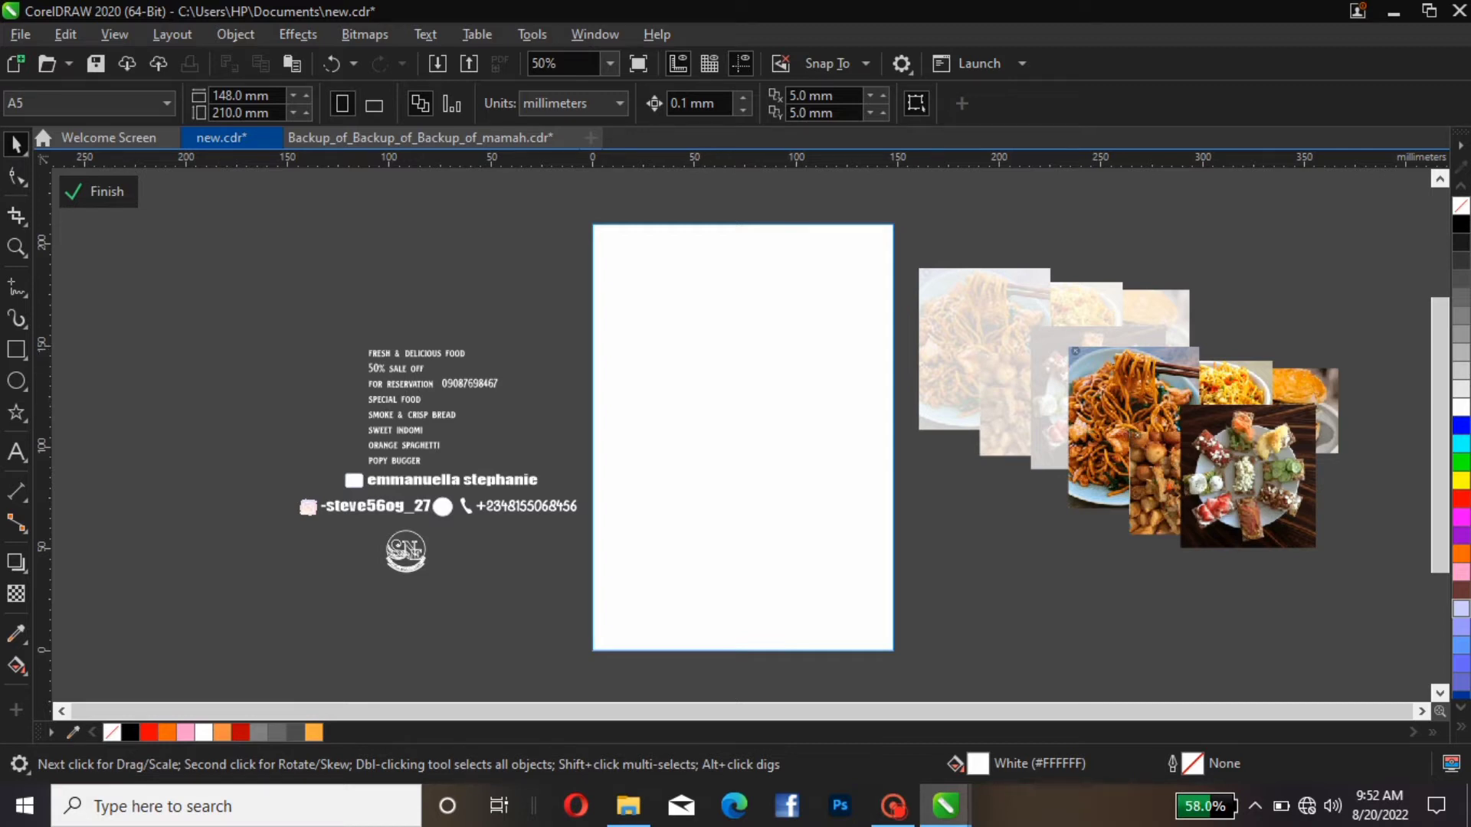
Draw a background rectangle about 156 x 226 mm extending past the page frame and send it to the back.
left_click(16, 350)
left_click(17, 349)
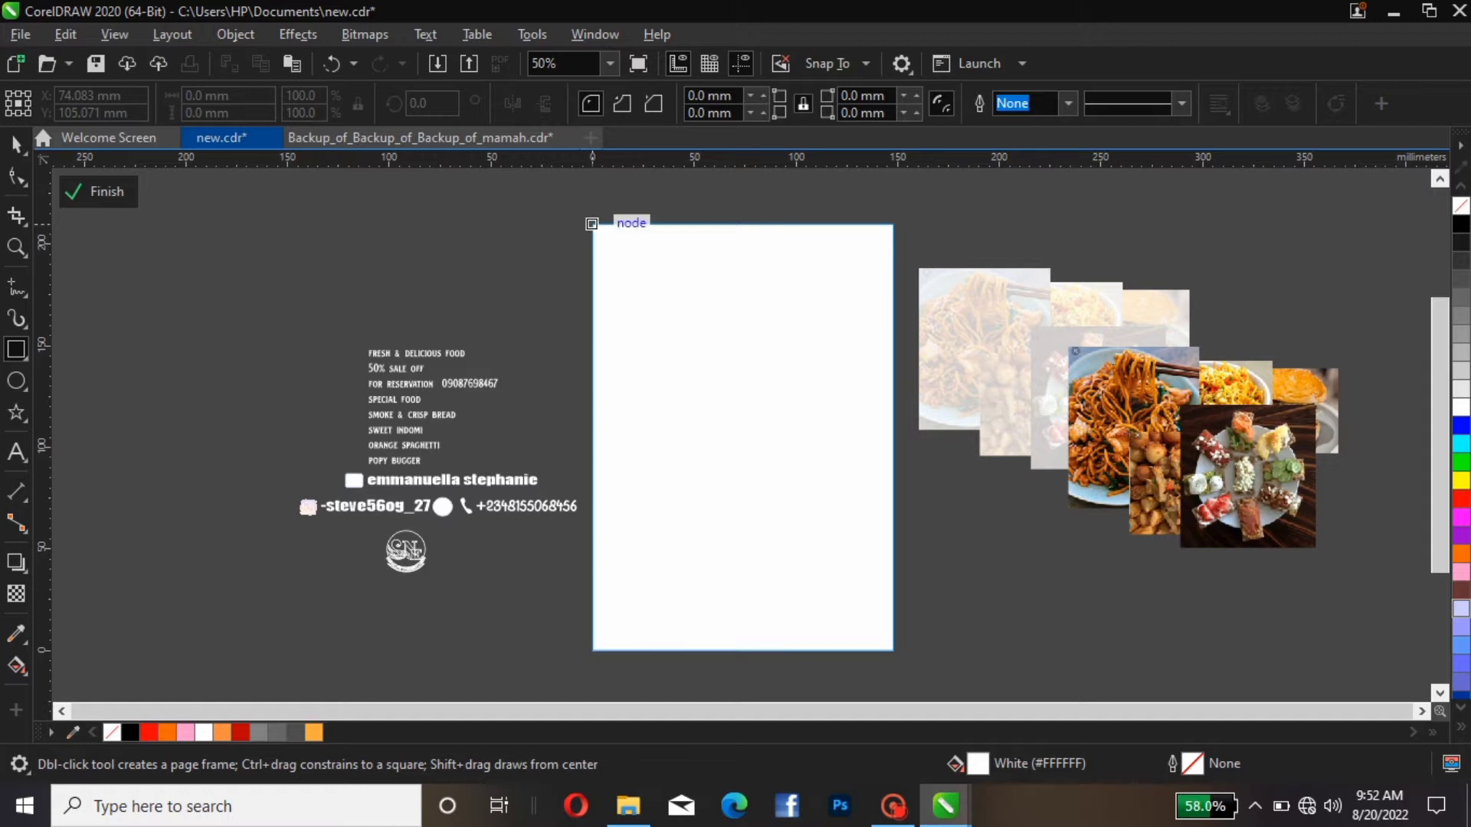
left_click_drag(587, 211, 906, 669)
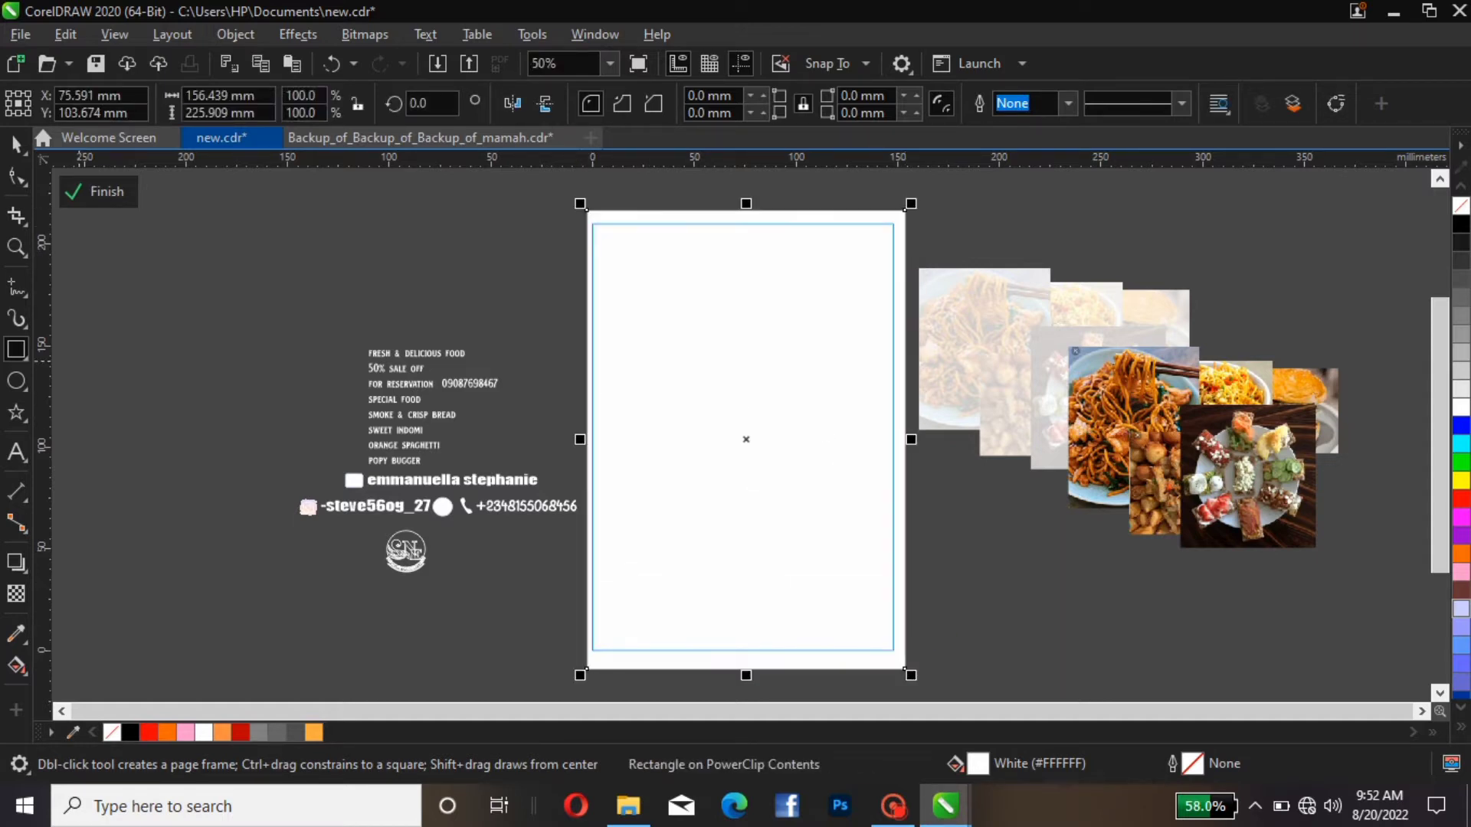
left_click(16, 144)
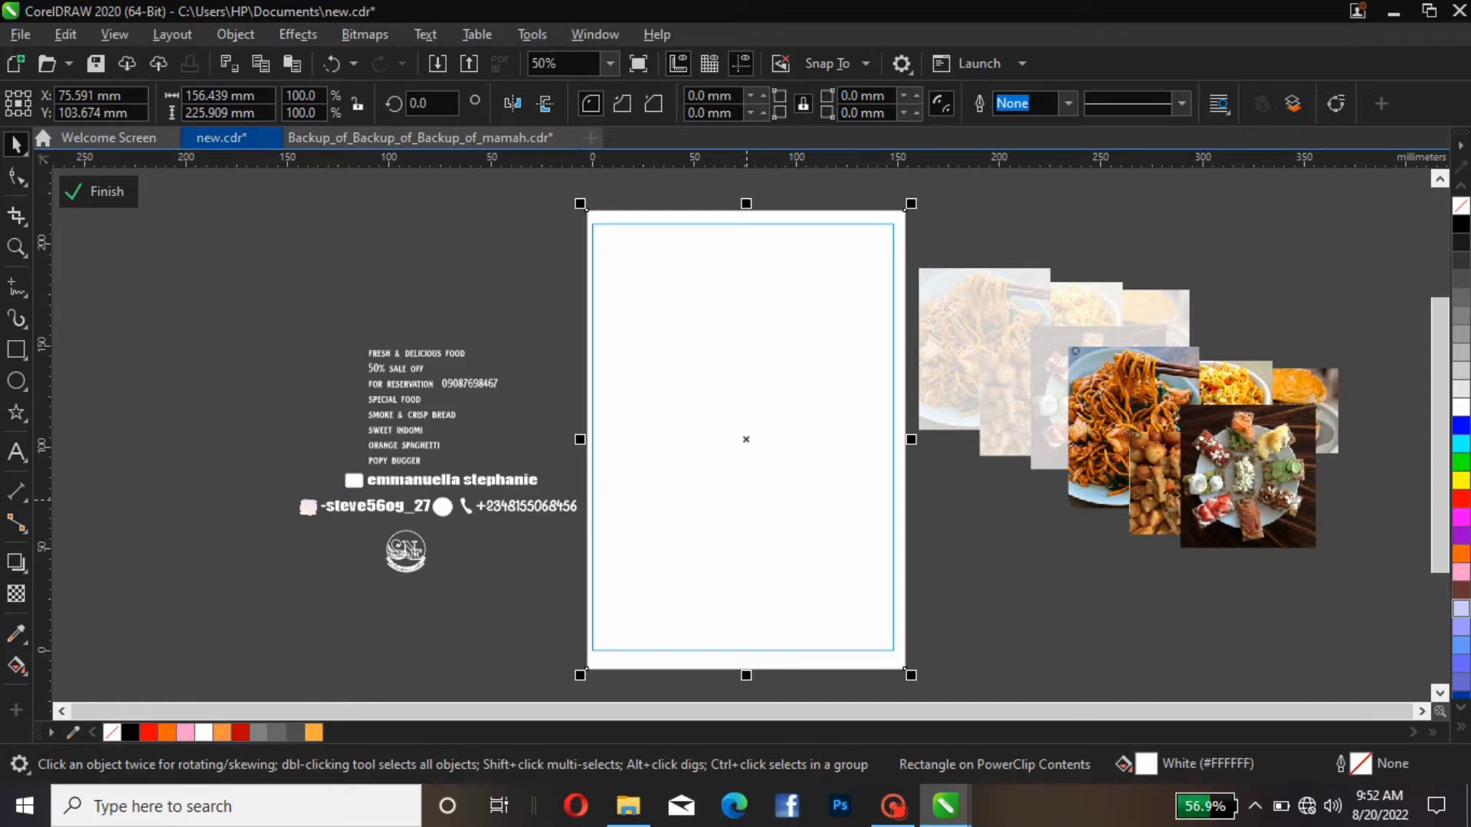
key("shift+Page_Down")
Draw a near-circular ellipse about 41 x 42 mm and move it off the page above the text list.
left_click(1133, 444)
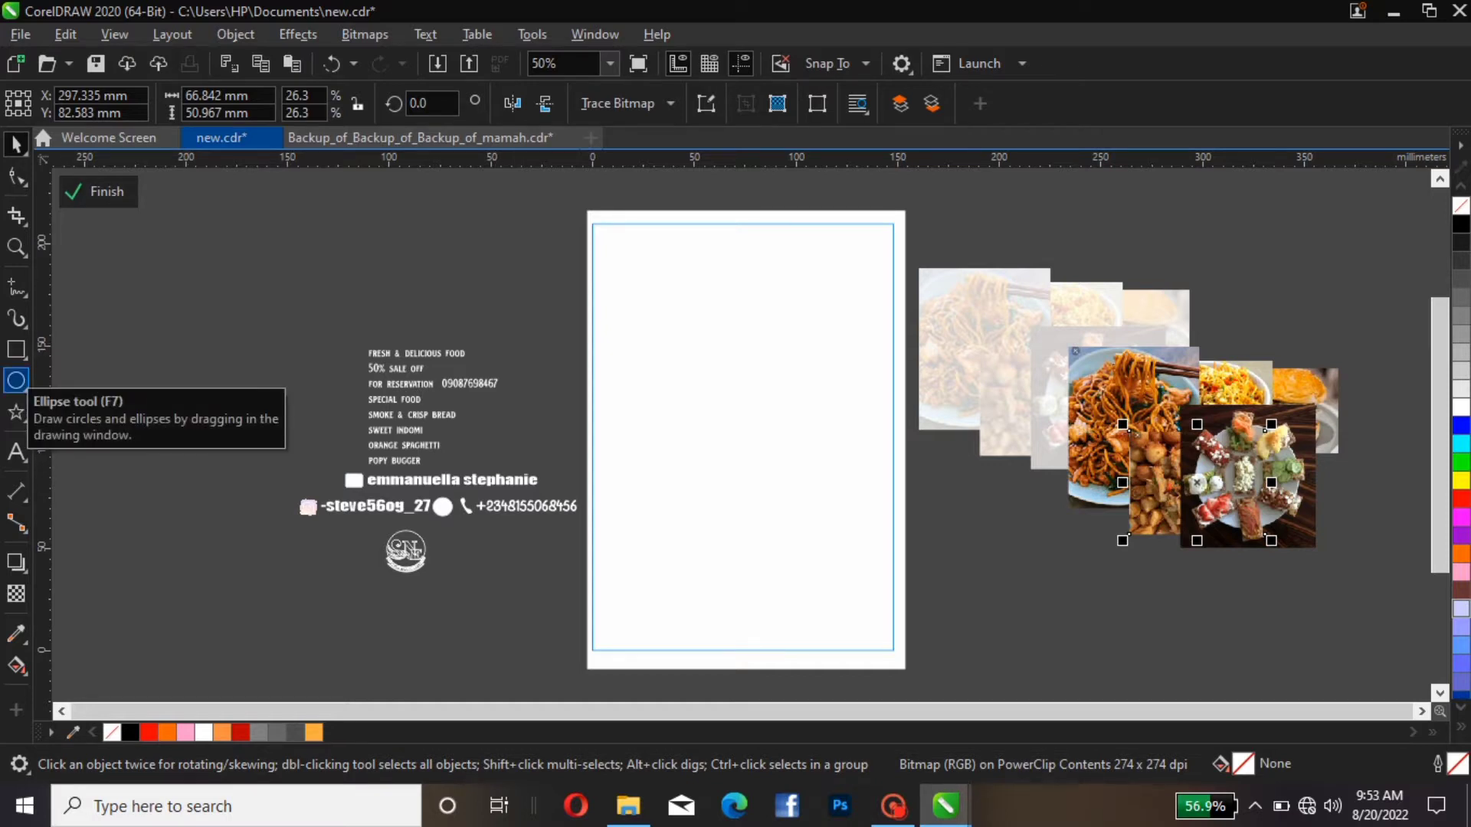
left_click(16, 380)
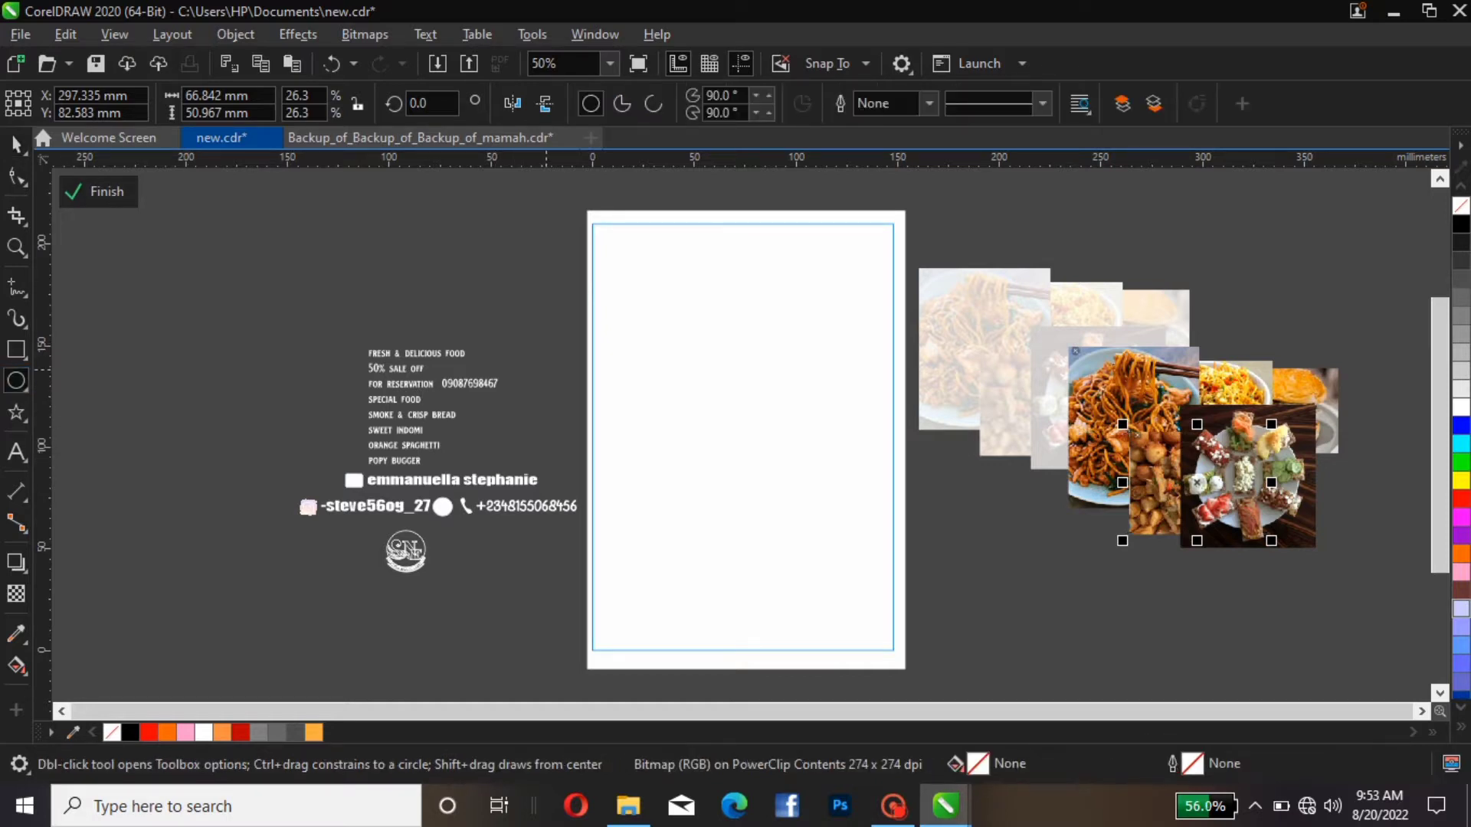
left_click_drag(545, 366, 635, 459)
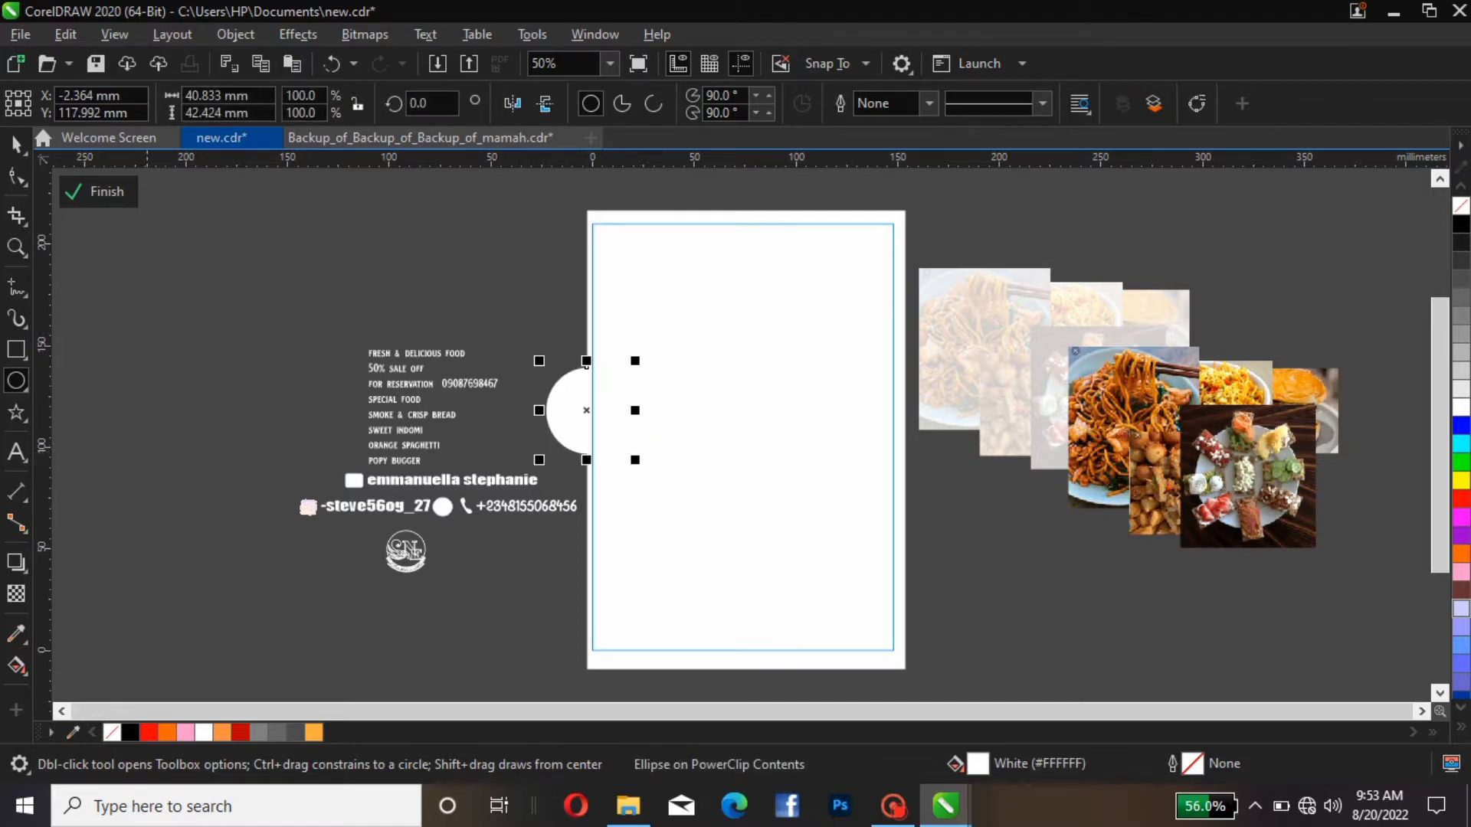
key("space")
left_click_drag(586, 410, 487, 312)
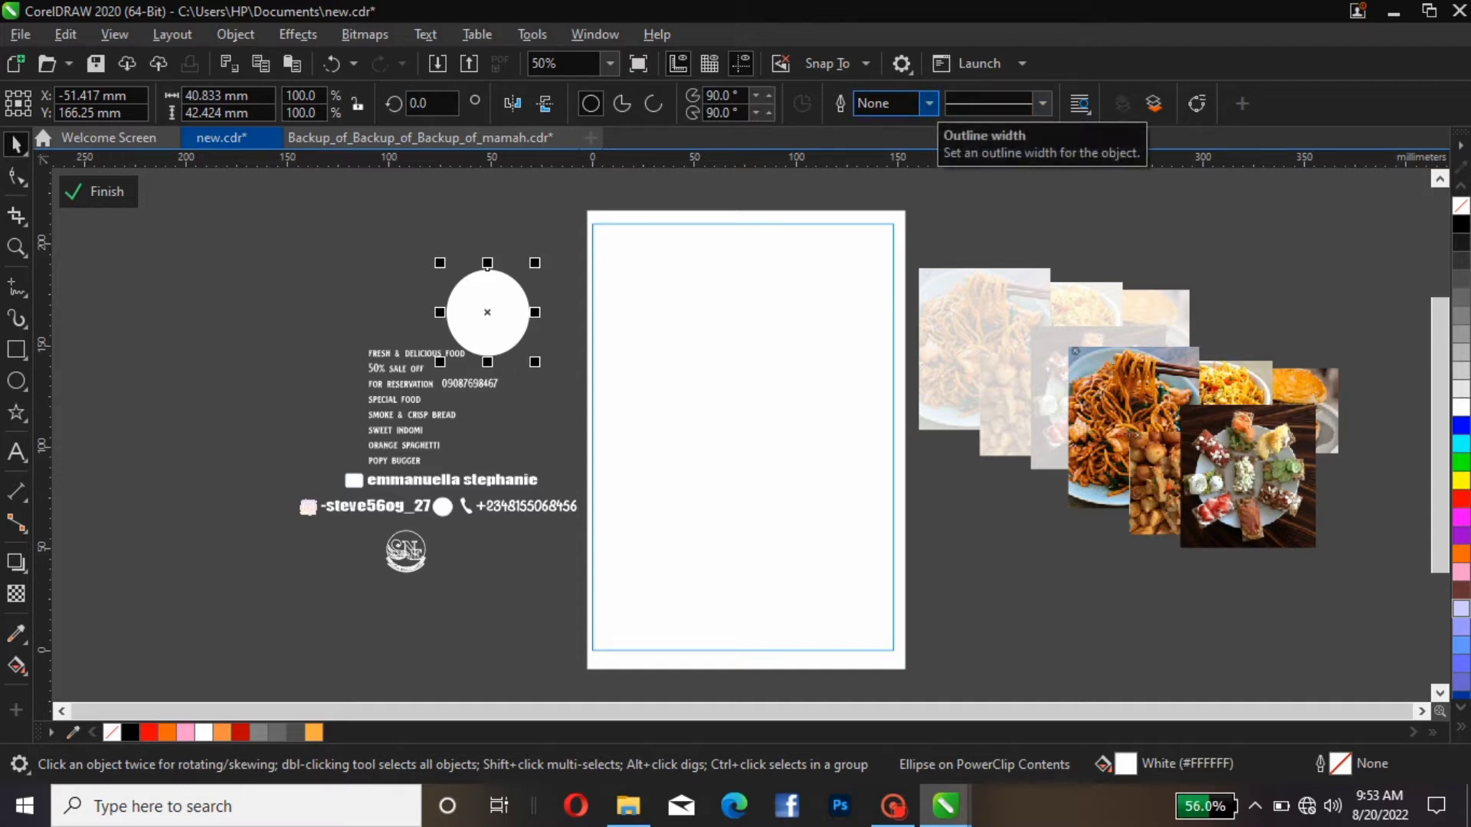
Give the ellipse a 4.0 pt dark red (#BA0000) outline and move it onto the page just below the centre.
left_click(928, 104)
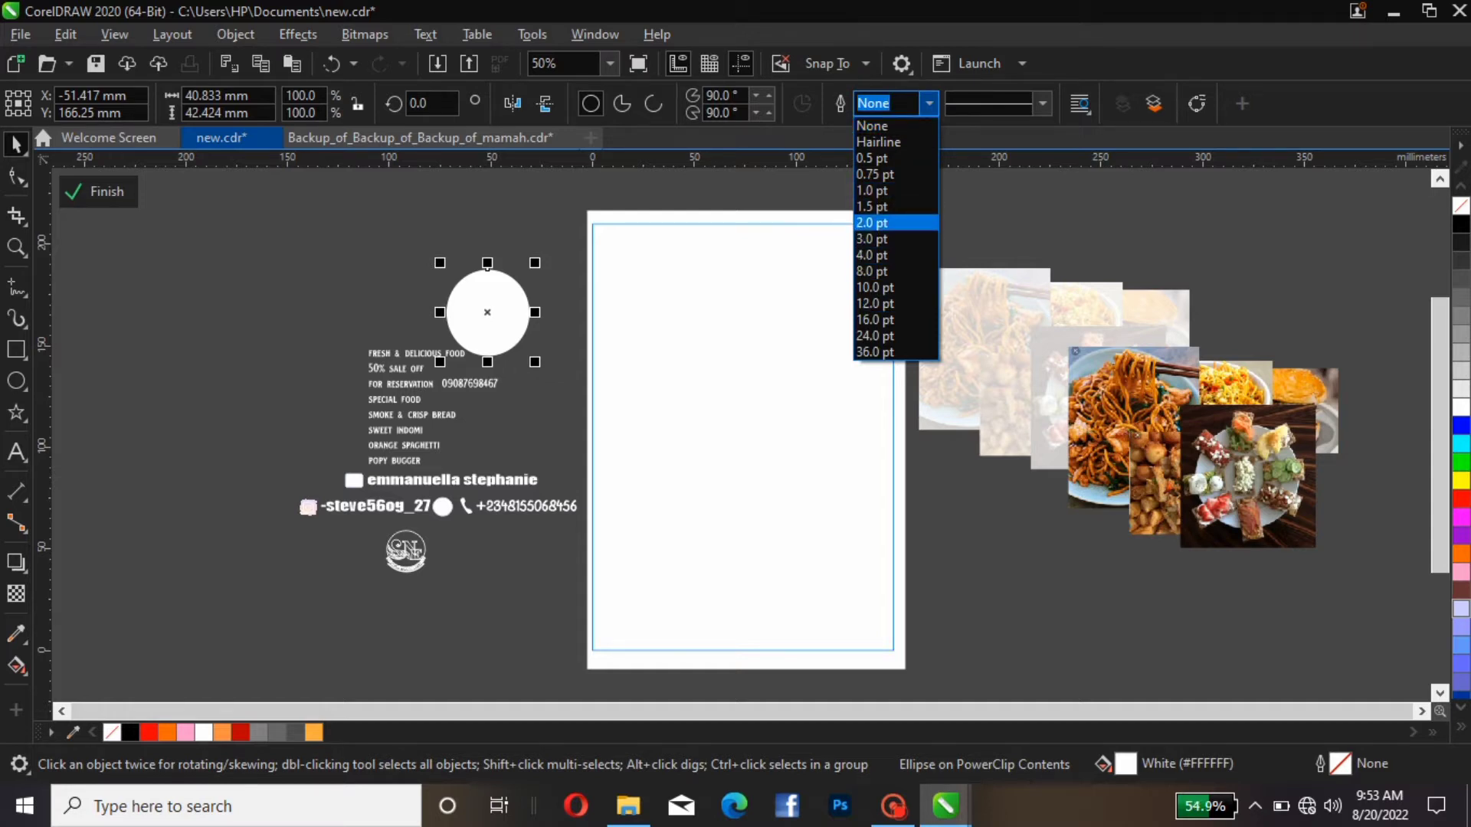
left_click(873, 238)
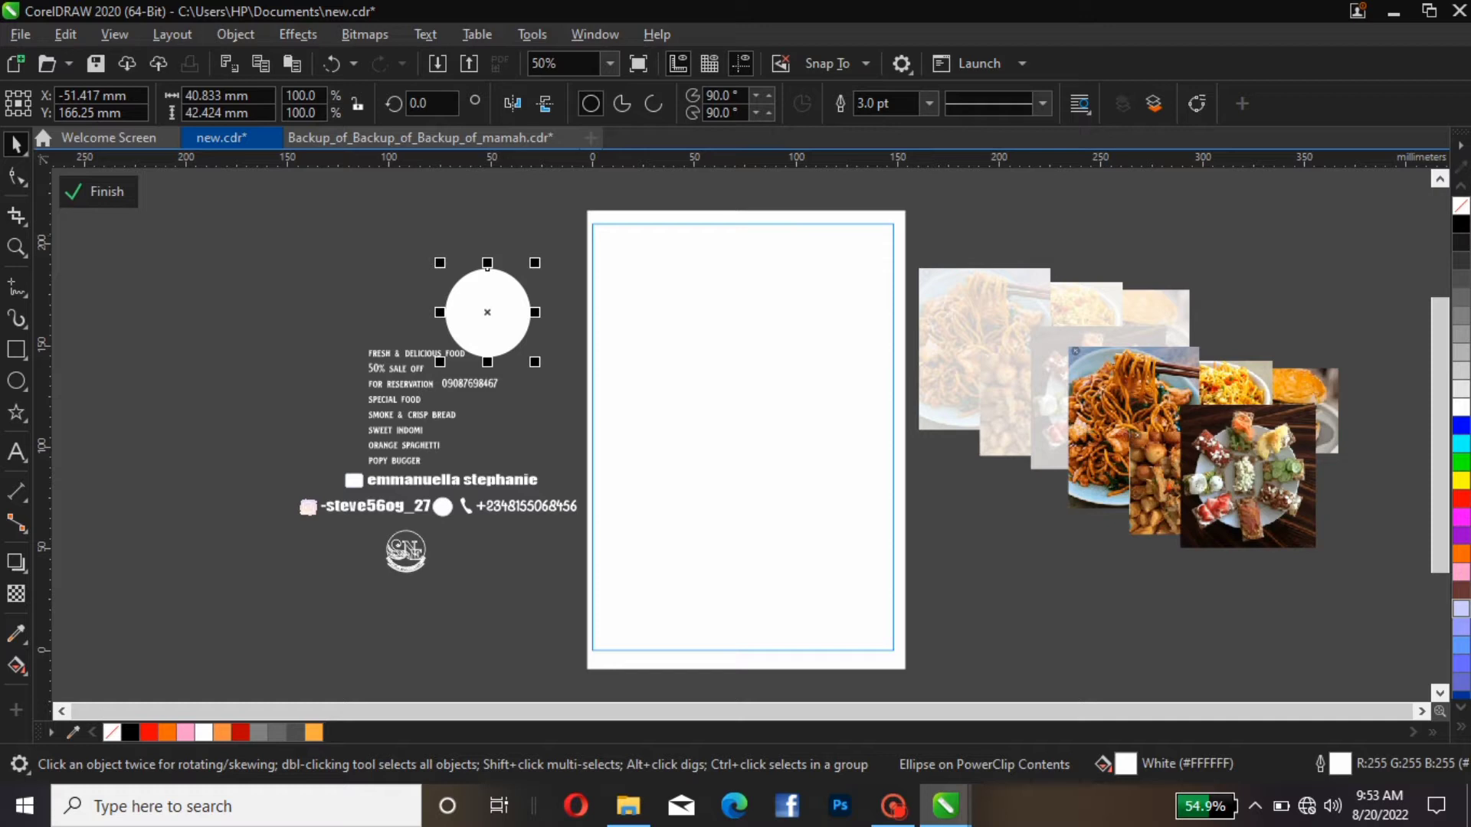
left_click(928, 103)
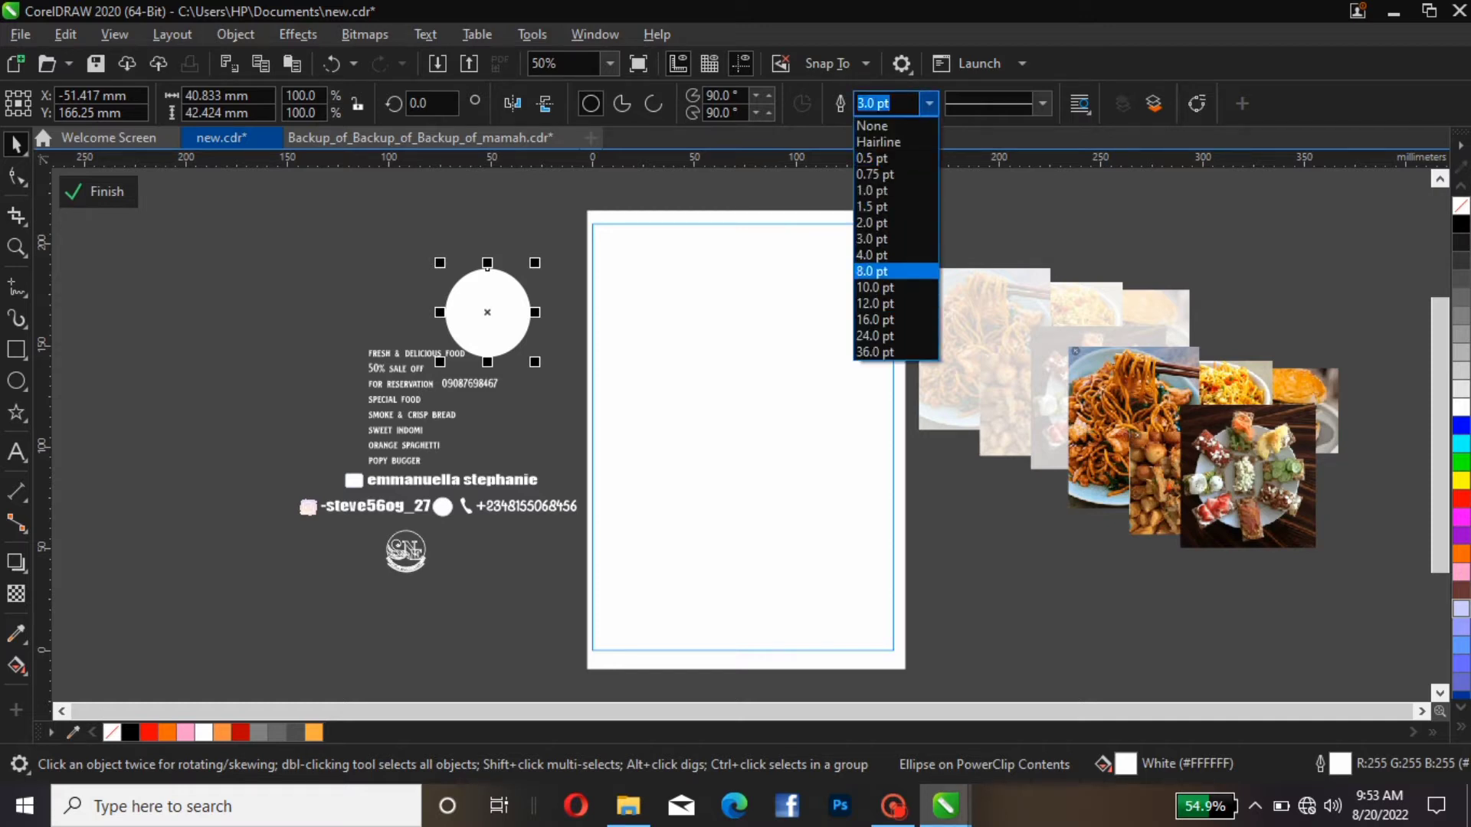
left_click(874, 254)
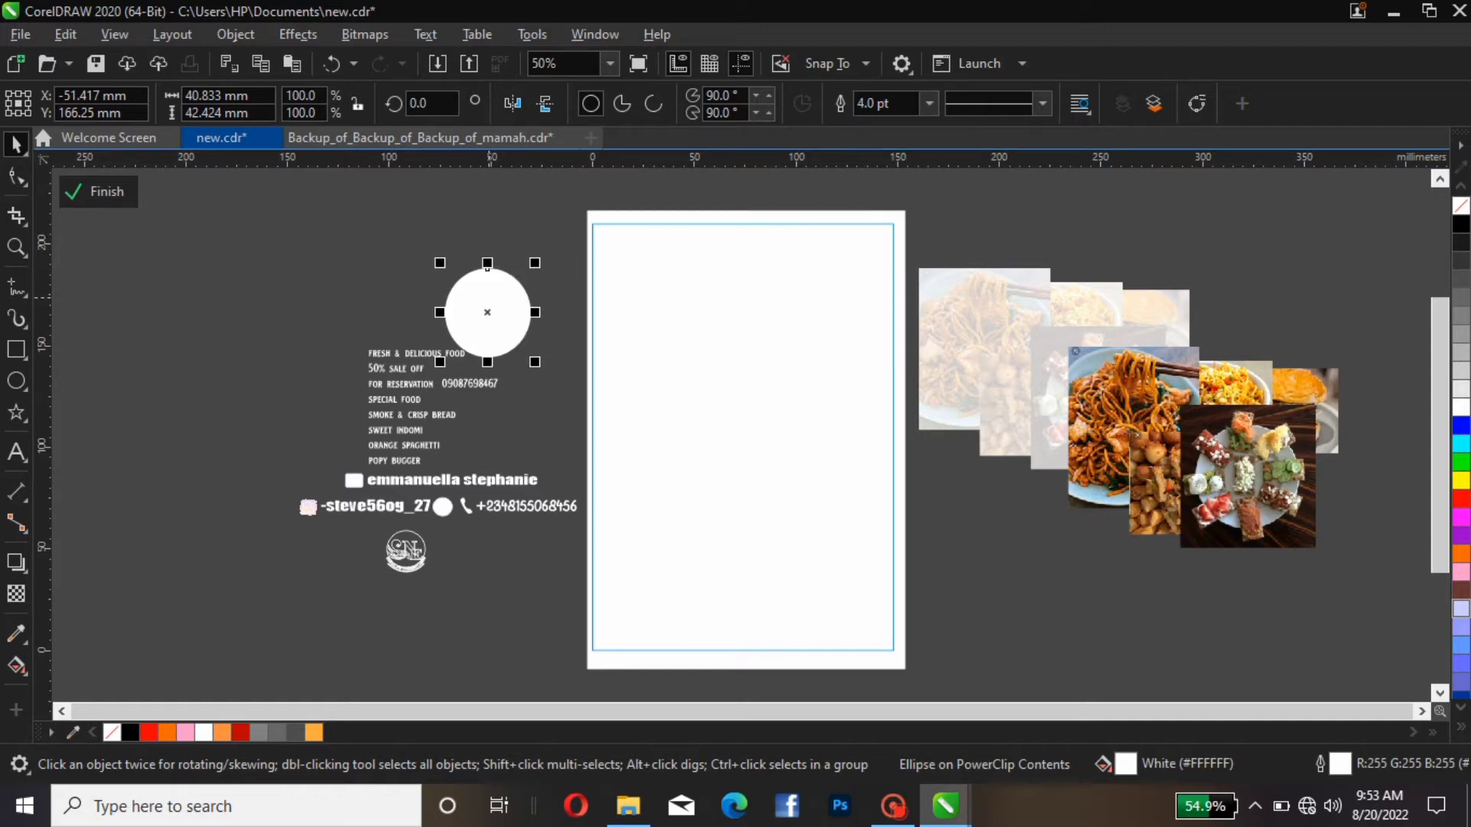
left_click_drag(487, 268, 549, 347)
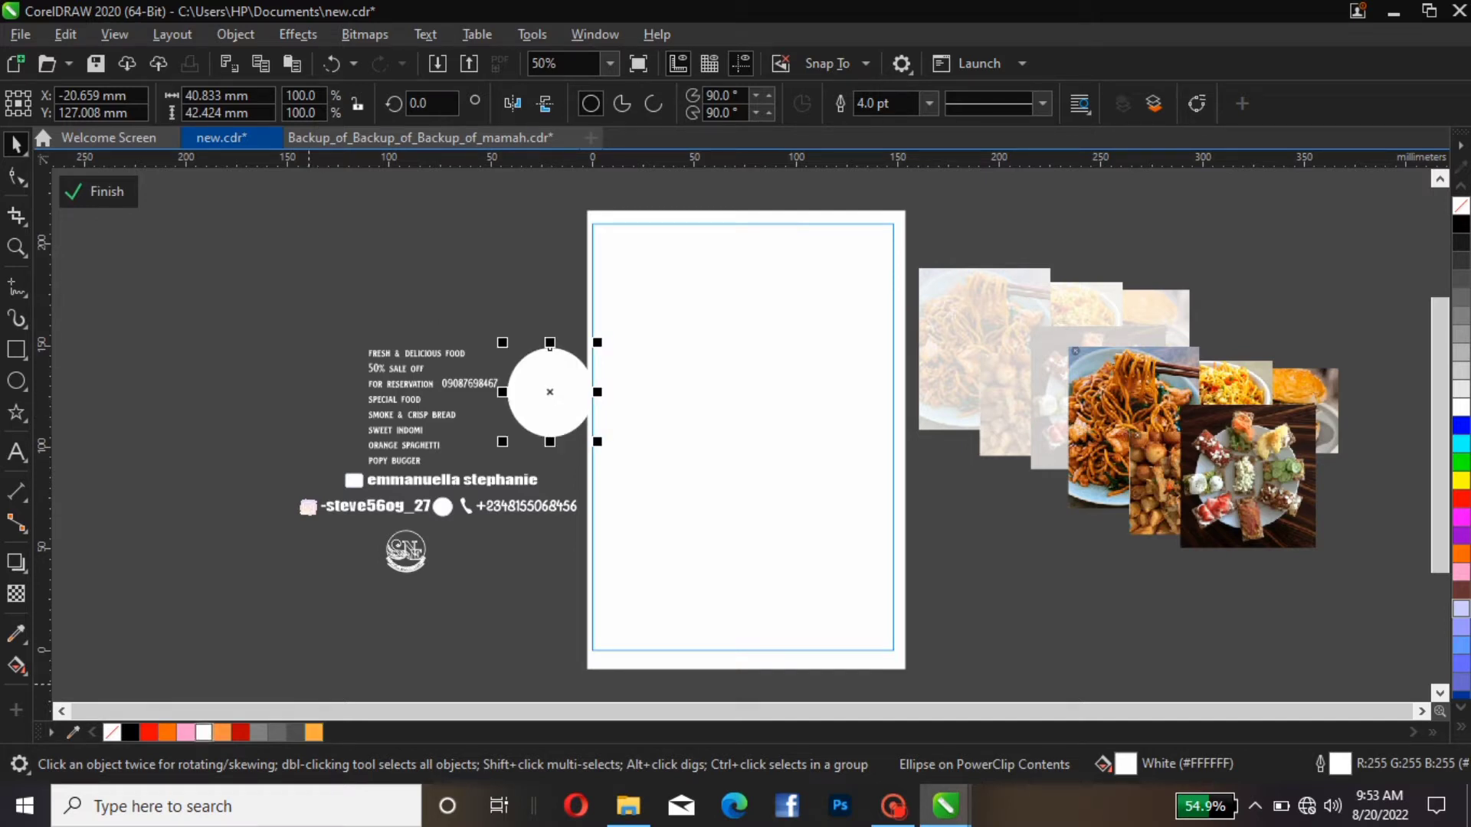
right_click(240, 732)
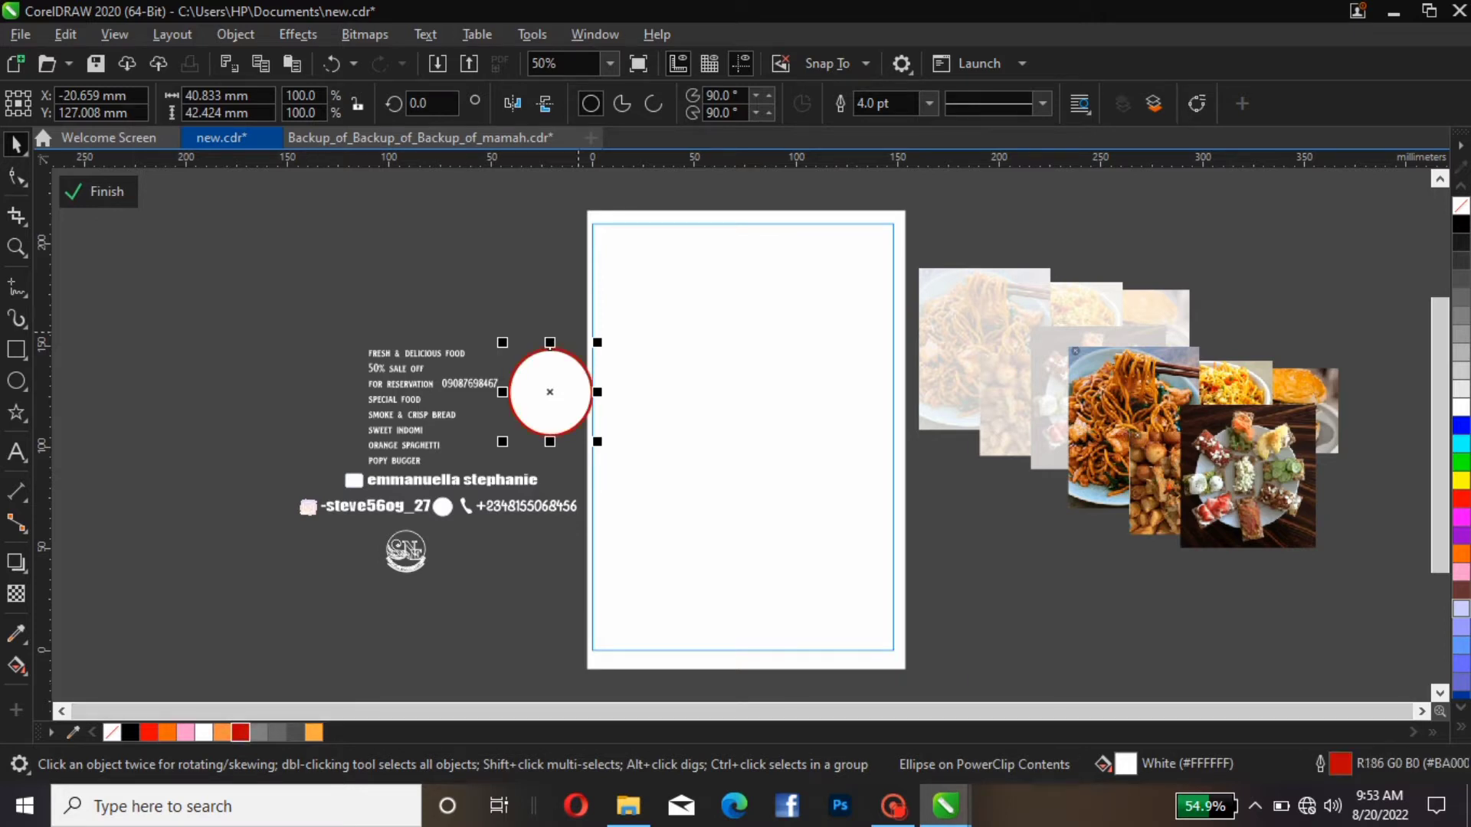
left_click_drag(549, 392, 753, 475)
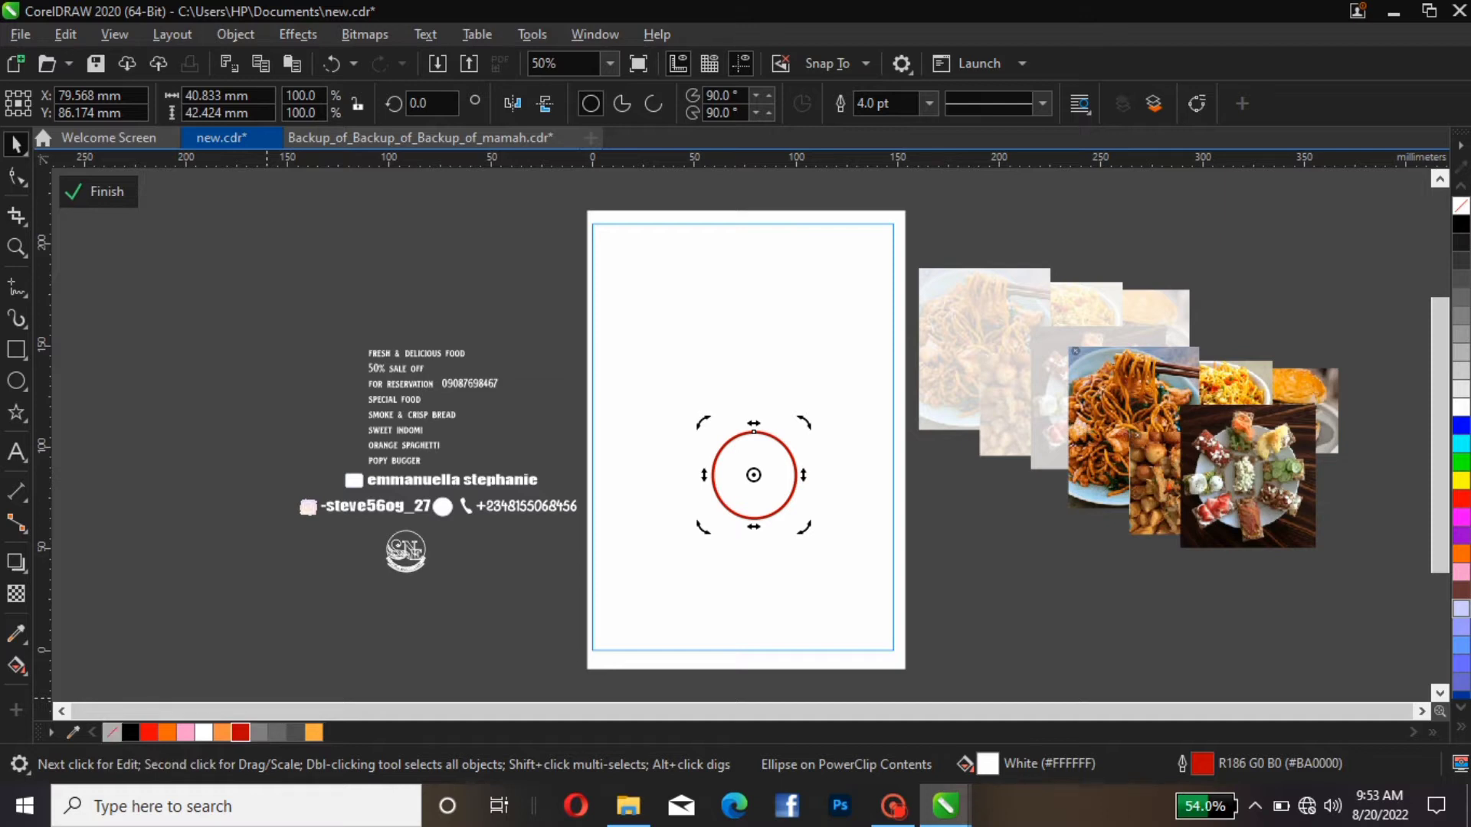
Remove the dark red circle's fill, shift it up and left, and place two overlapping copies in a row to its right.
left_click(111, 731)
left_click(754, 474)
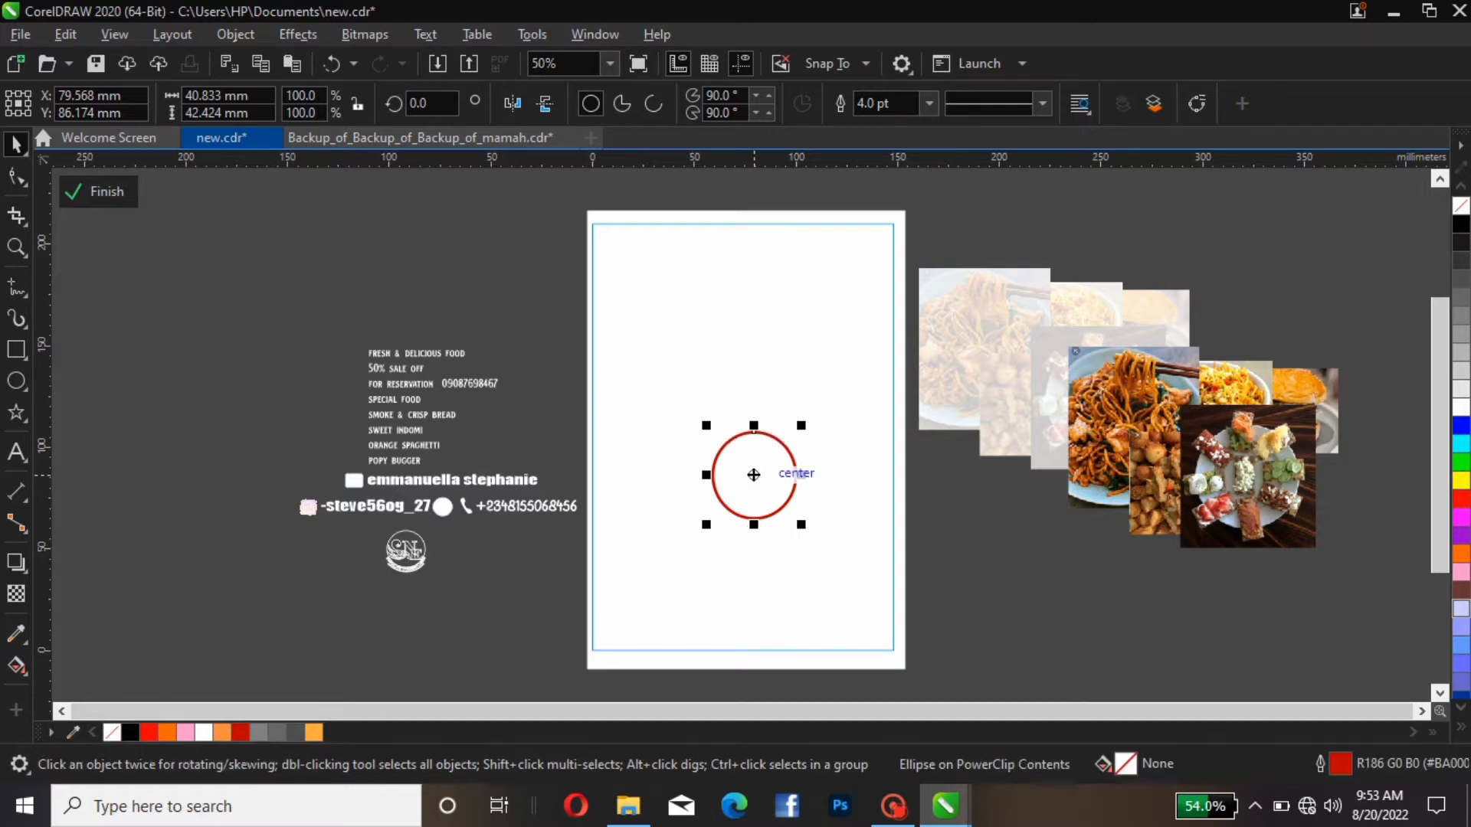
left_click_drag(753, 475, 740, 461)
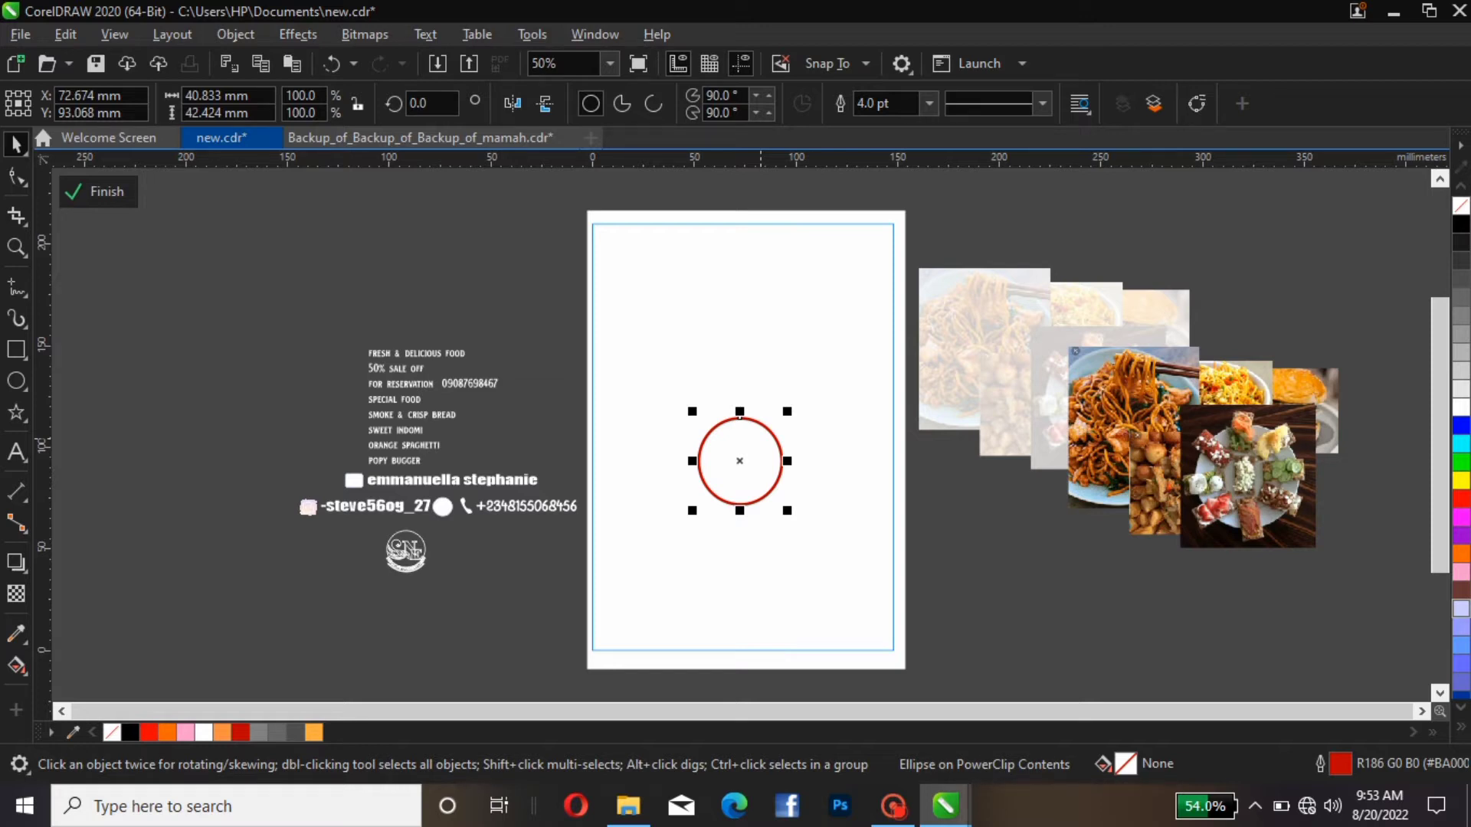
left_click_drag(760, 438, 880, 438)
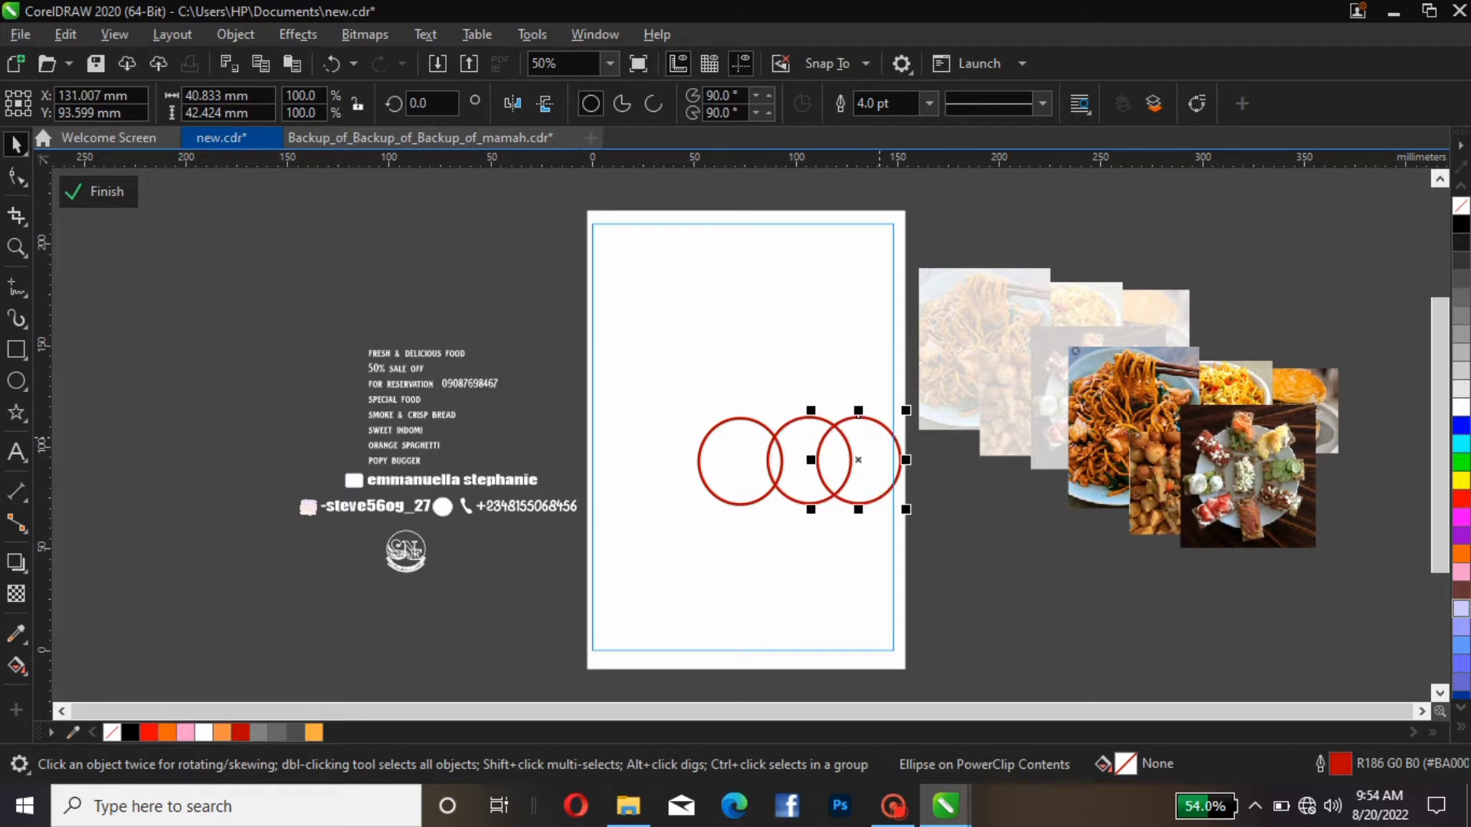
key("Escape")
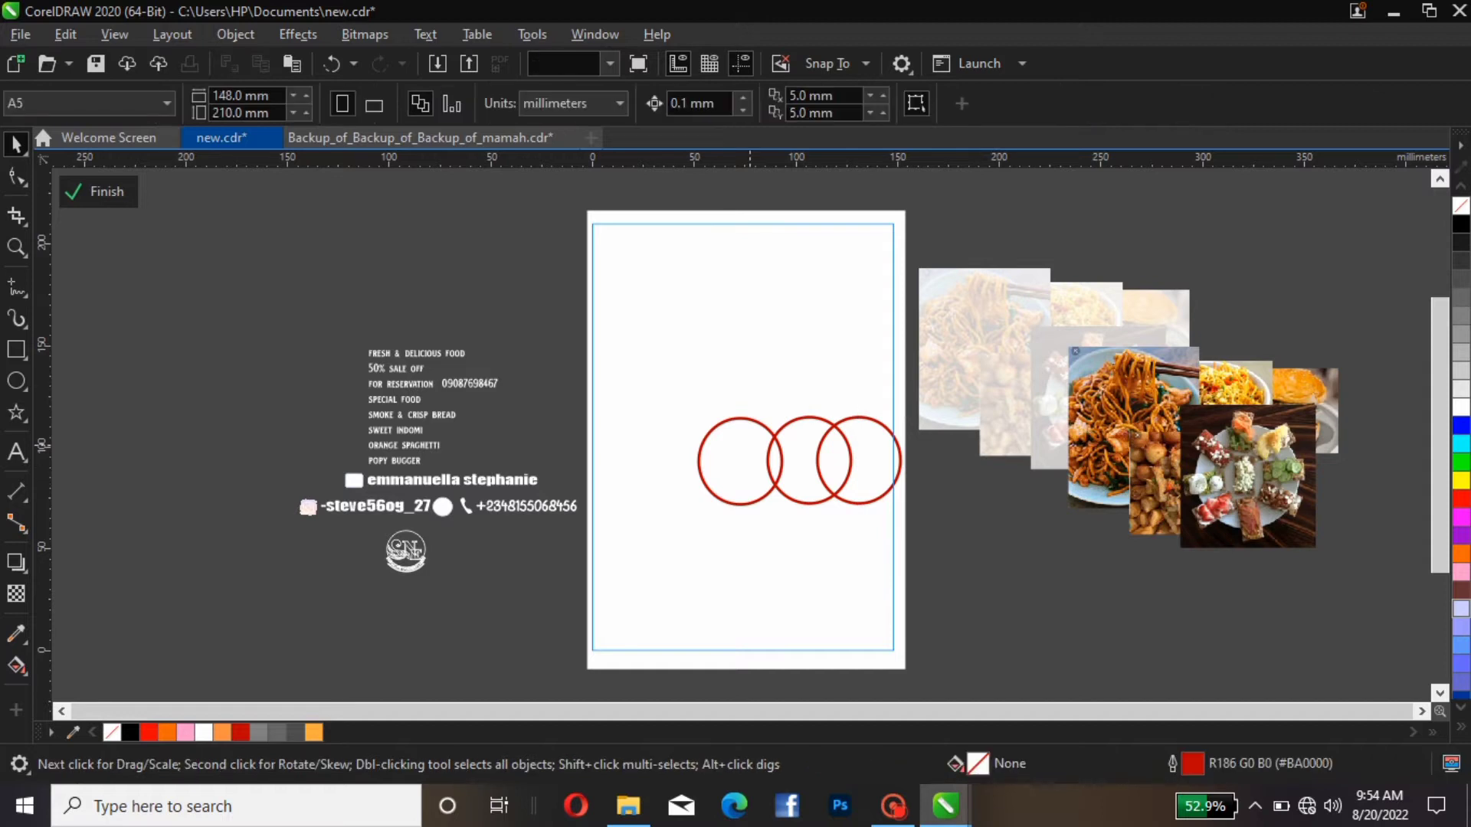
Move the original circle to the page's left edge and the nearer copy close beside it.
left_click_drag(750, 445, 650, 475)
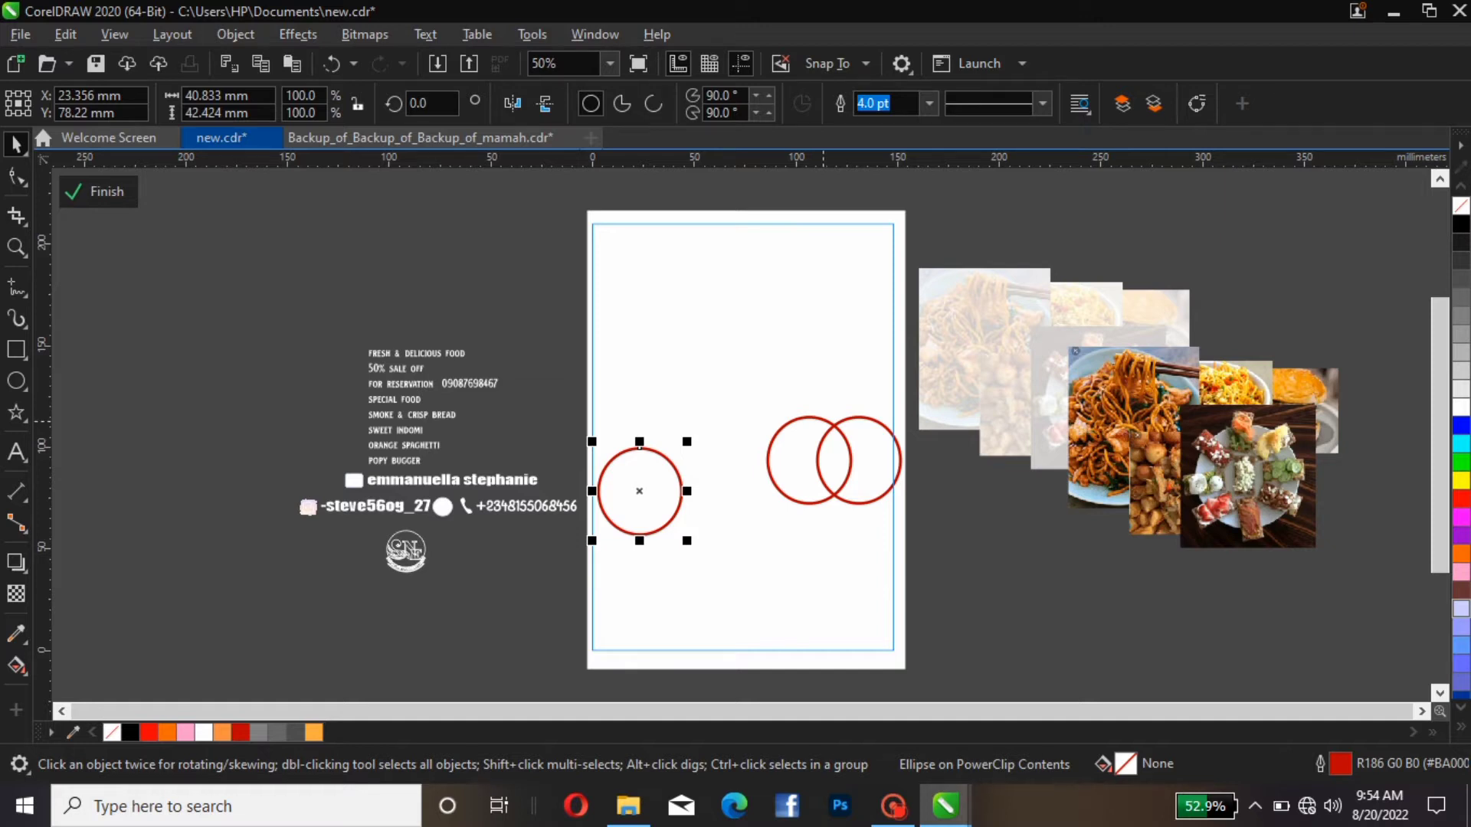
left_click_drag(824, 421, 729, 439)
left_click(732, 438)
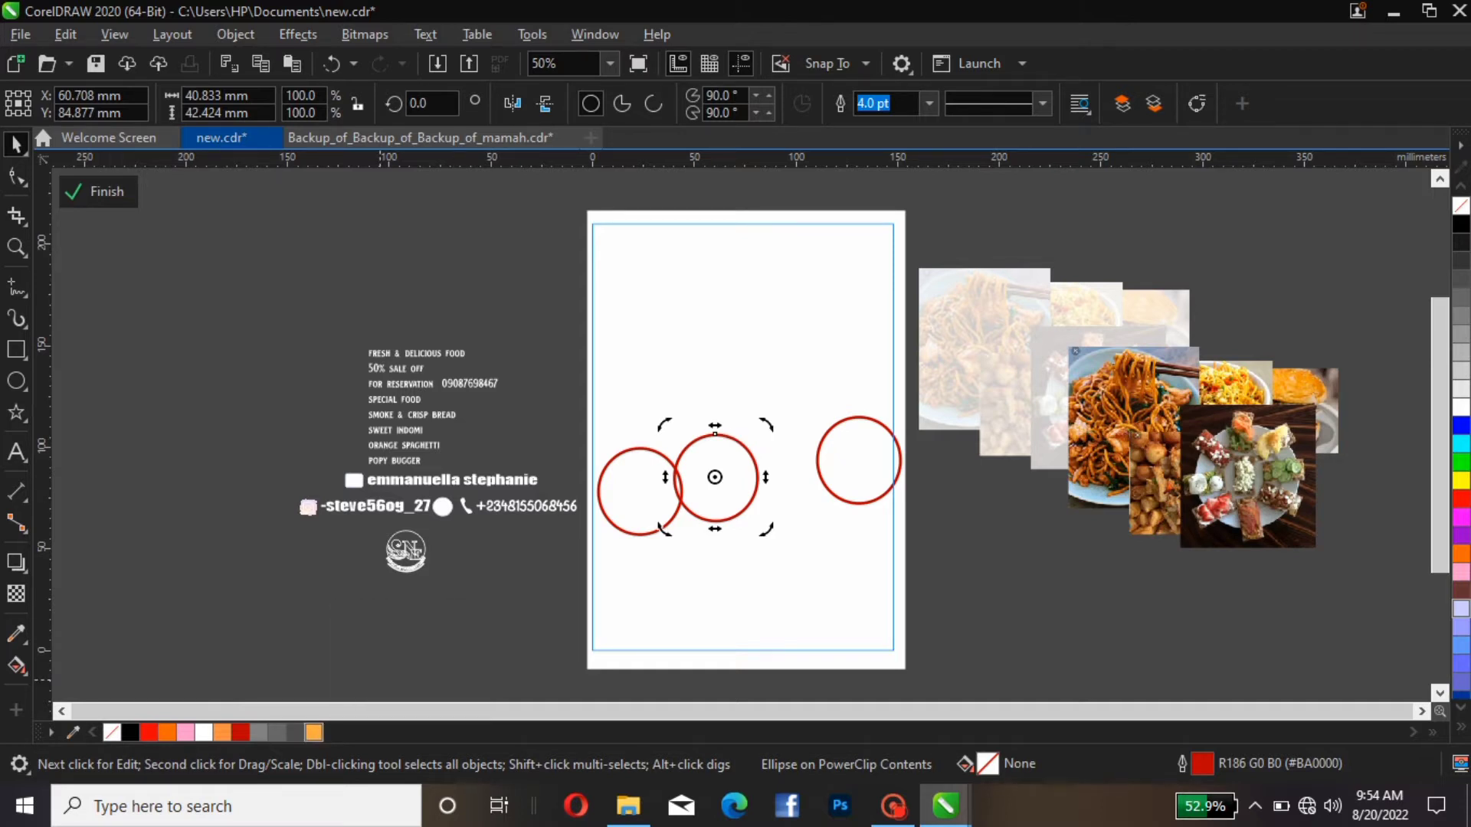
Recolour the middle circle's outline light orange (#FFAC41) and the right circle's outline orange (#FF6600).
right_click(314, 733)
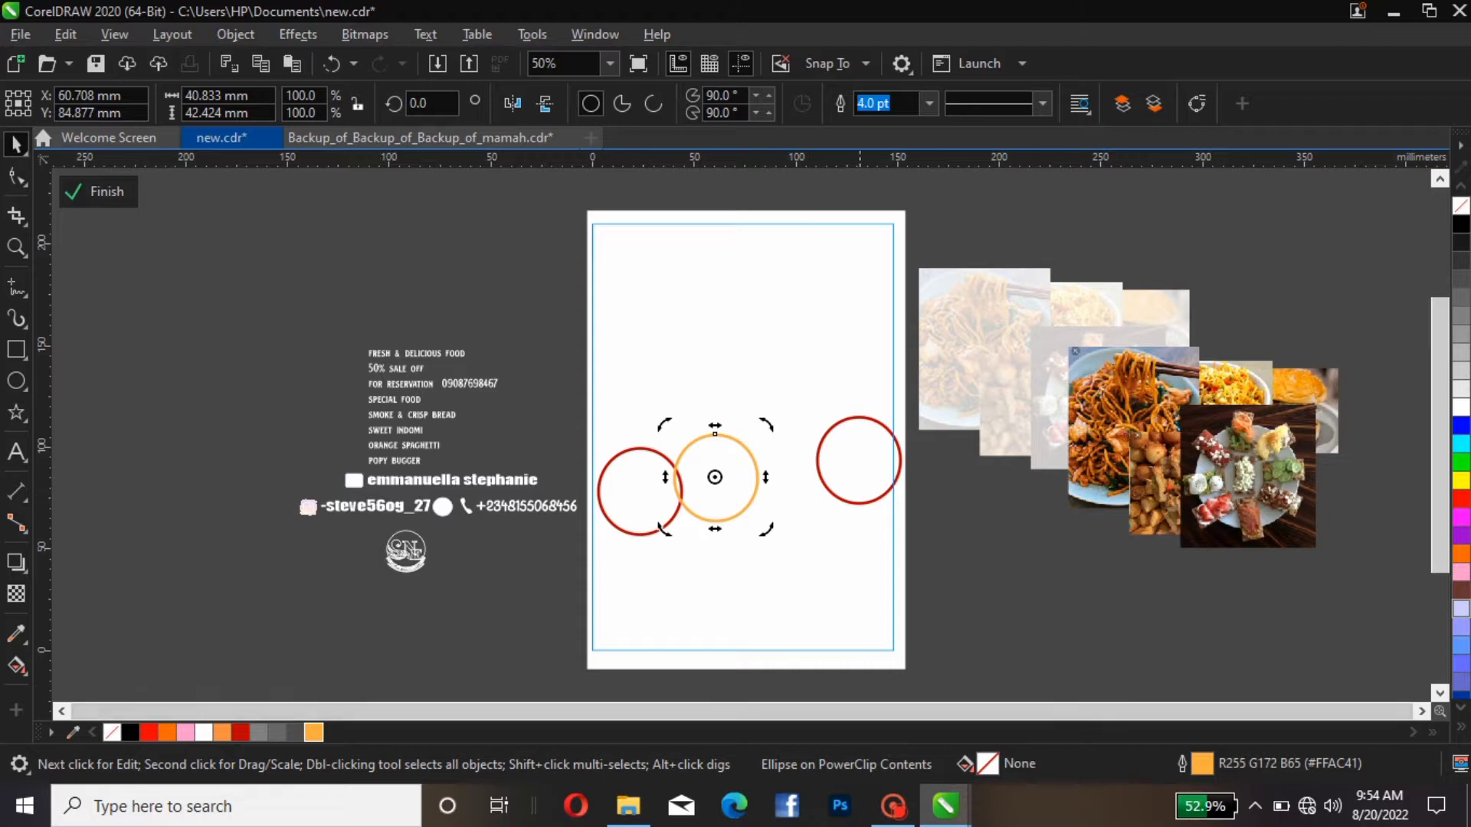
left_click(872, 420)
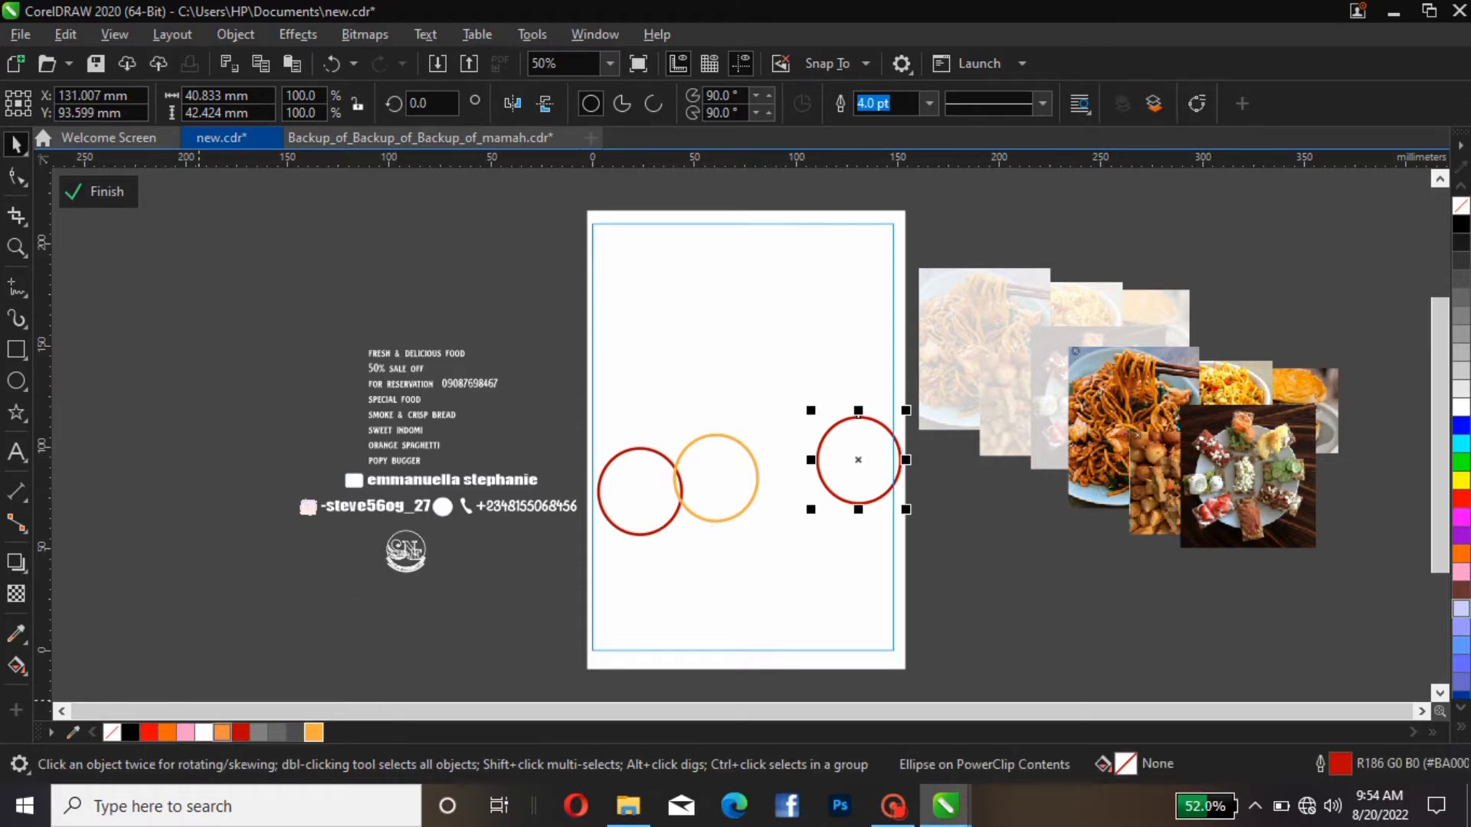
right_click(222, 732)
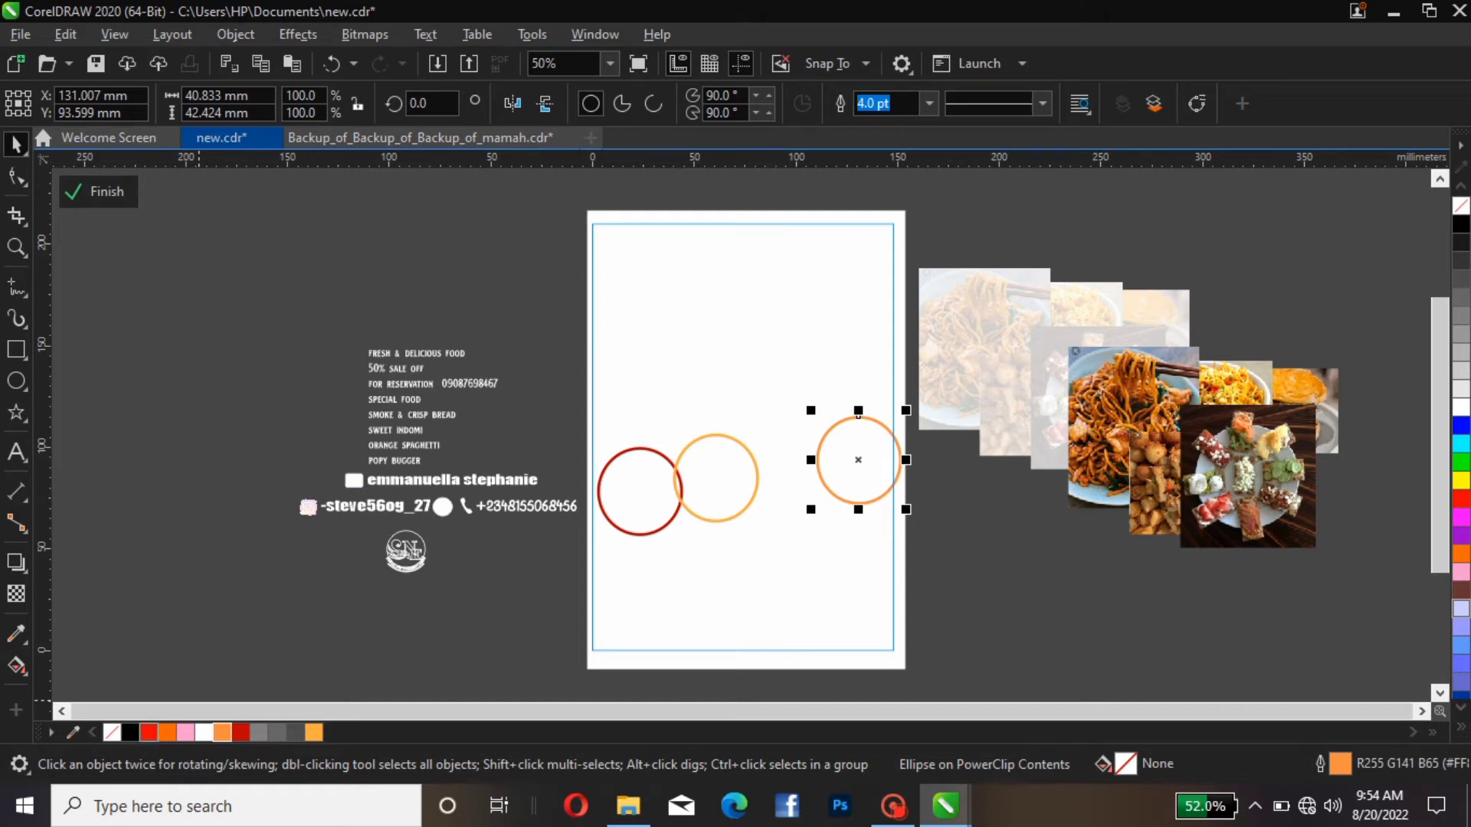
right_click(167, 732)
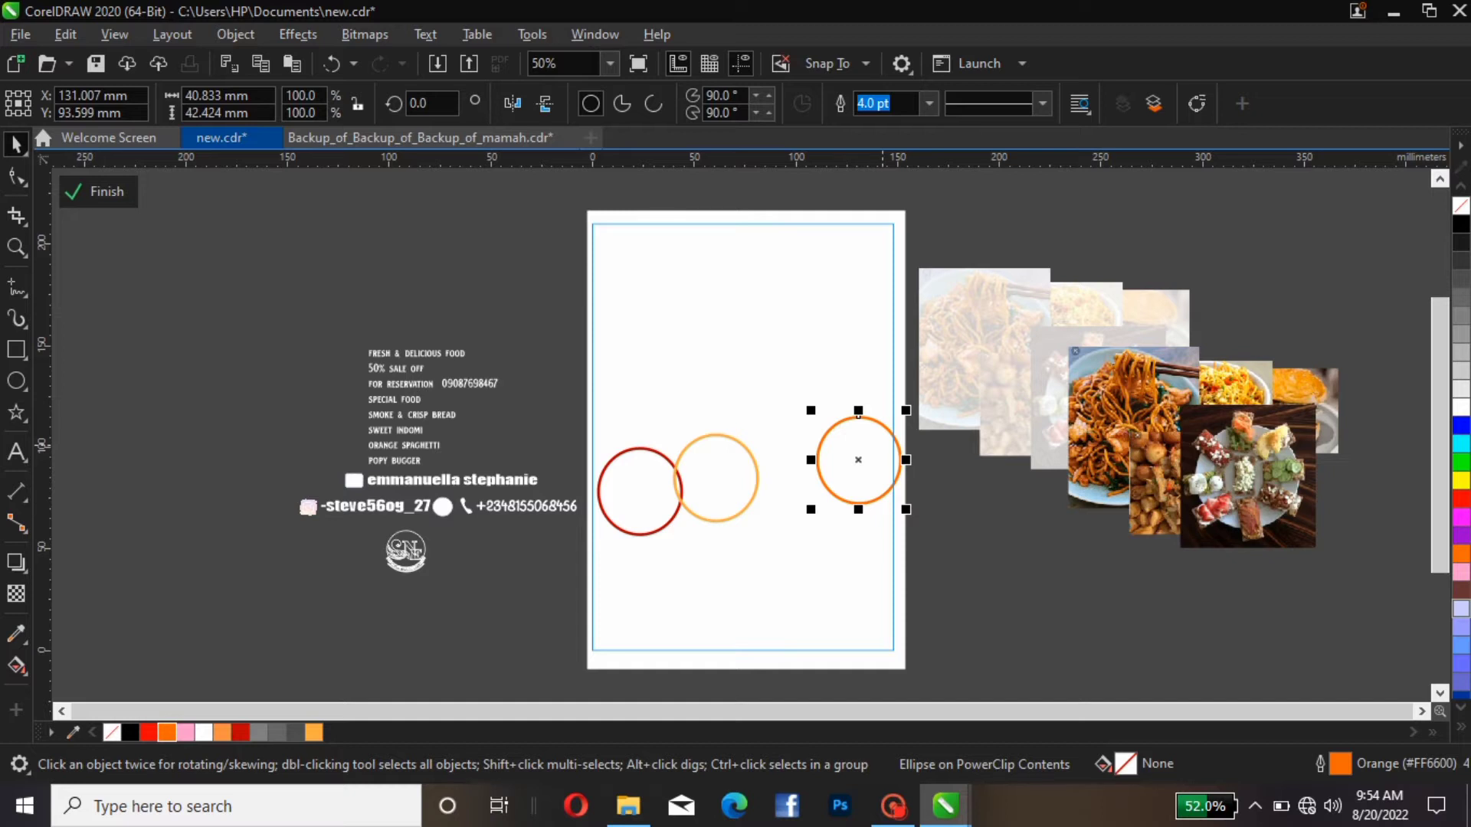
Space the three circles out side by side in a row across the lower part of the page.
left_click_drag(880, 445, 826, 461)
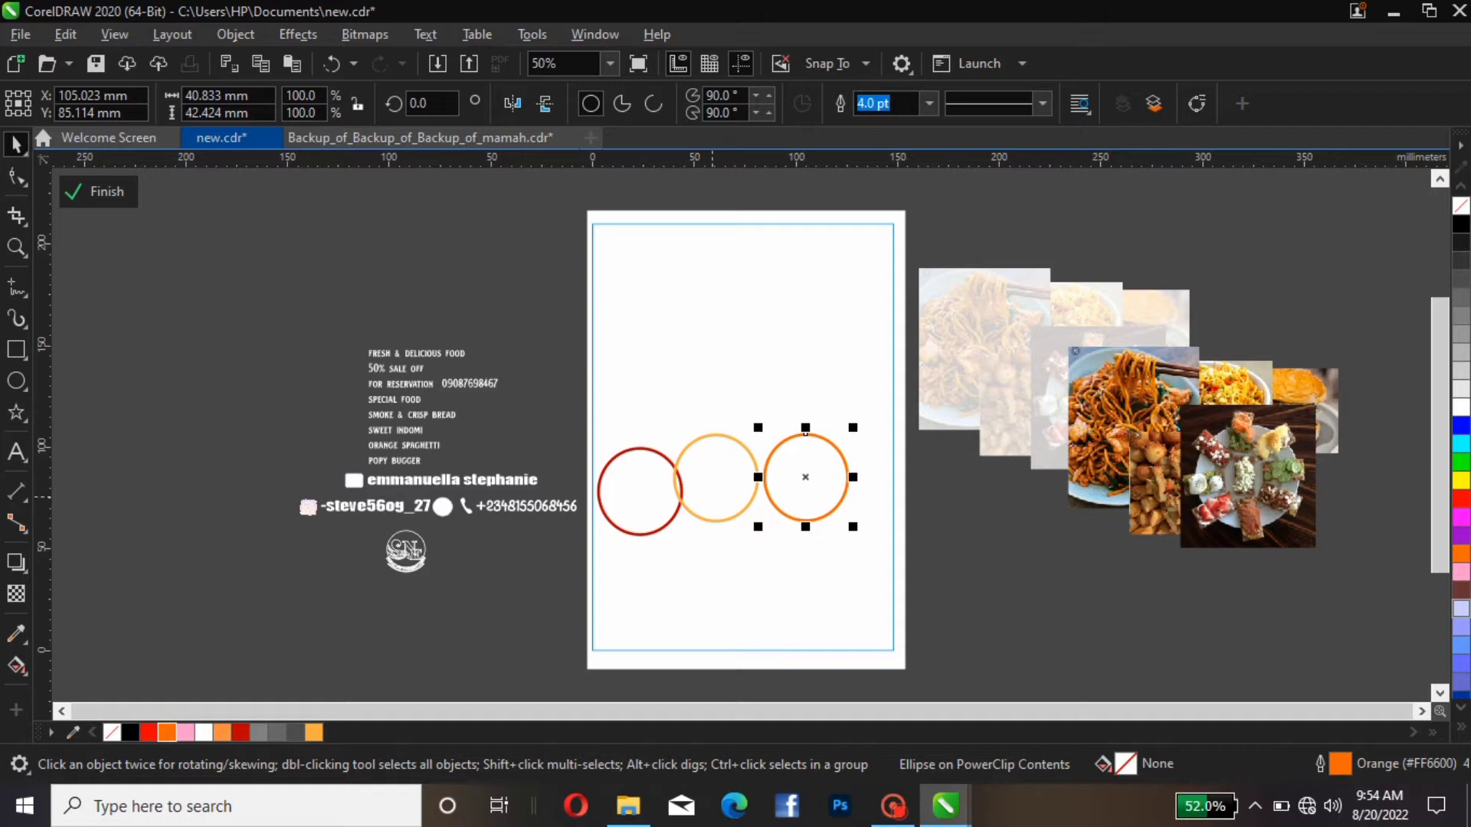
left_click(715, 434)
left_click_drag(806, 435, 844, 467)
mouse_move(757, 479)
left_mouse_down()
mouse_move(781, 507)
mouse_move(754, 496)
left_mouse_up()
left_click(662, 496)
left_click_drag(663, 497, 669, 518)
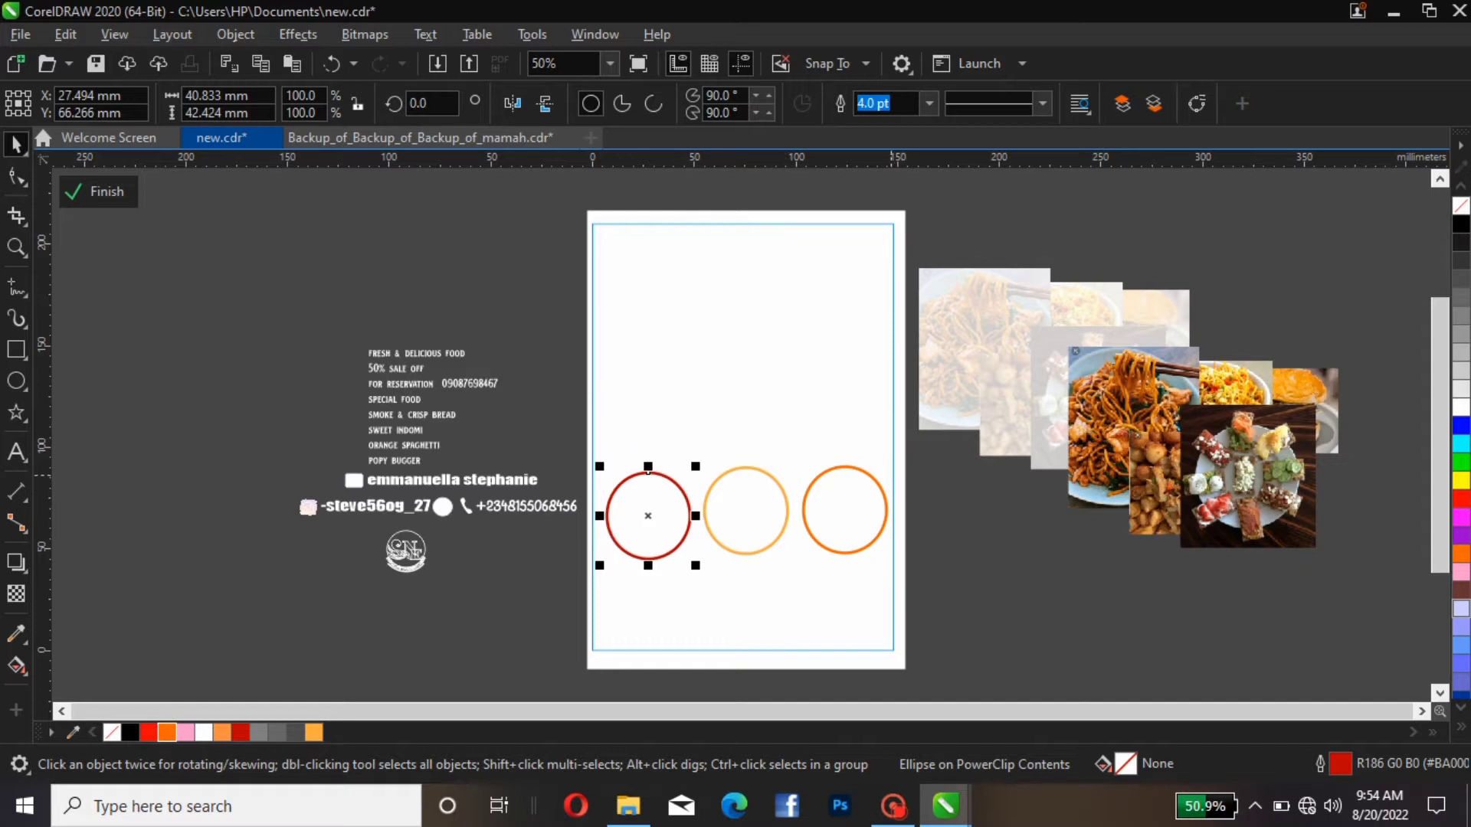
Align the three circles along a common horizontal centre line.
left_click_drag(769, 439, 947, 560)
left_click_drag(769, 560, 568, 578)
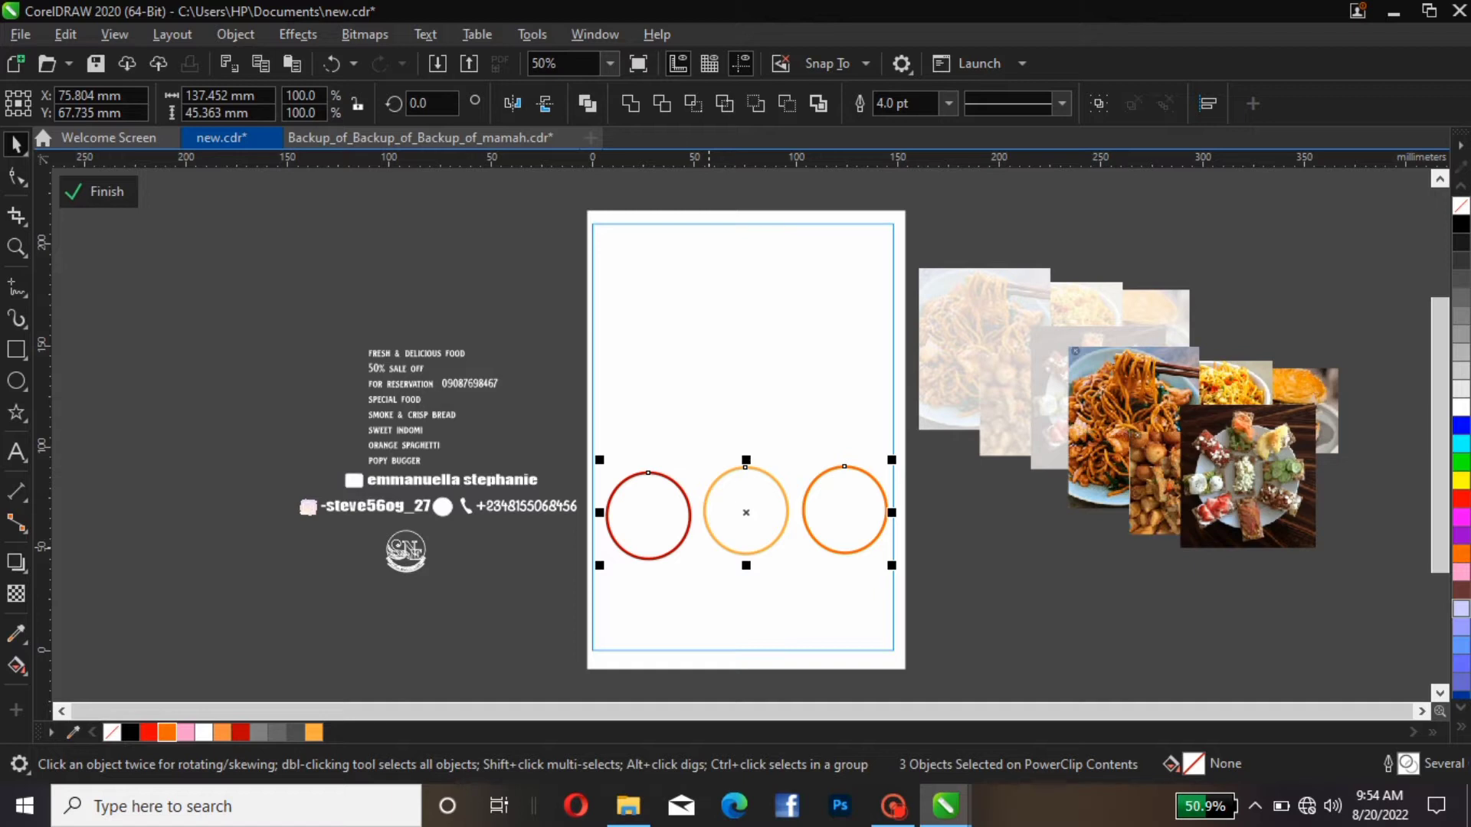
key("e")
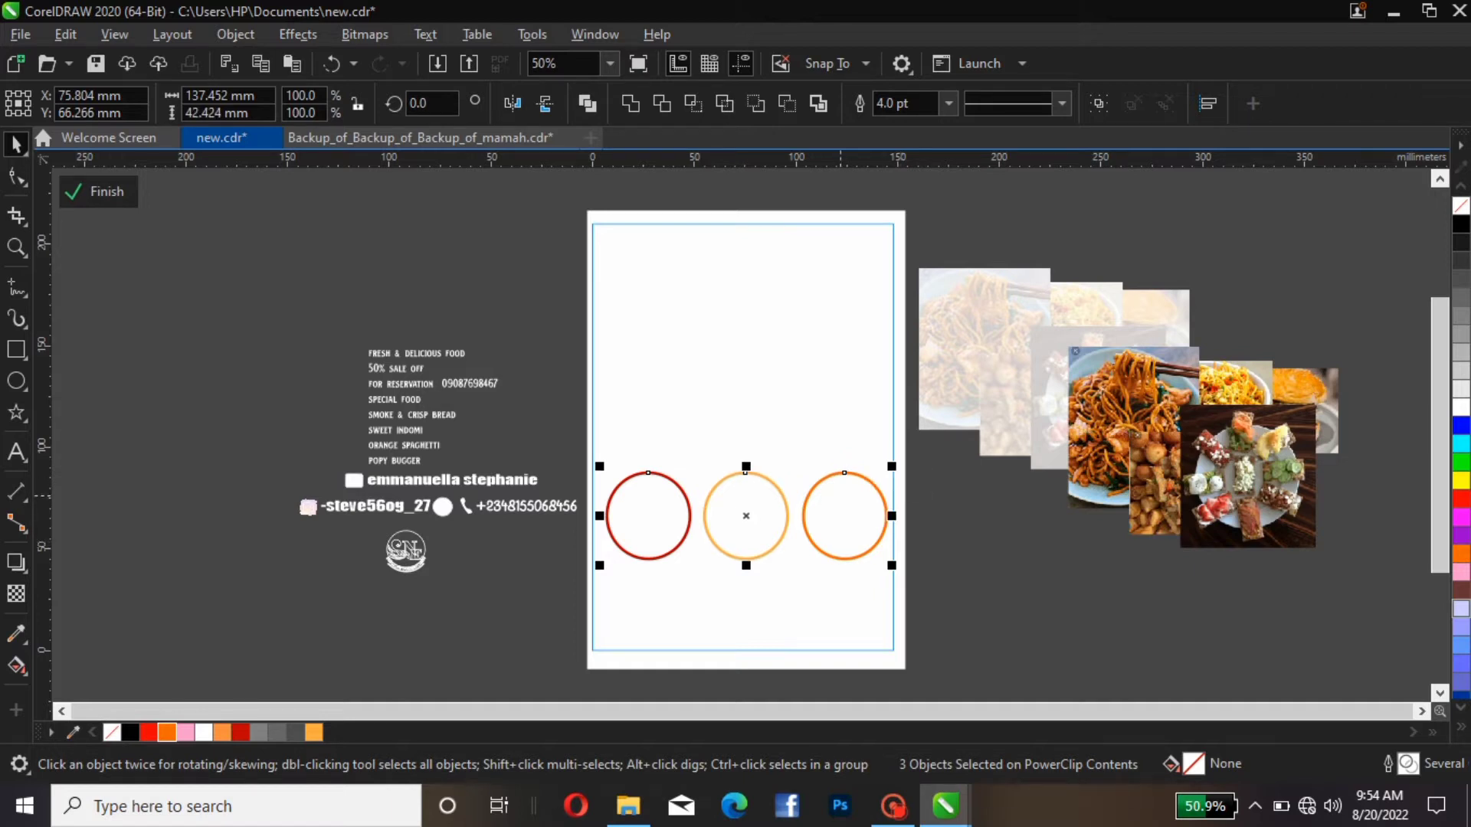
key("Escape")
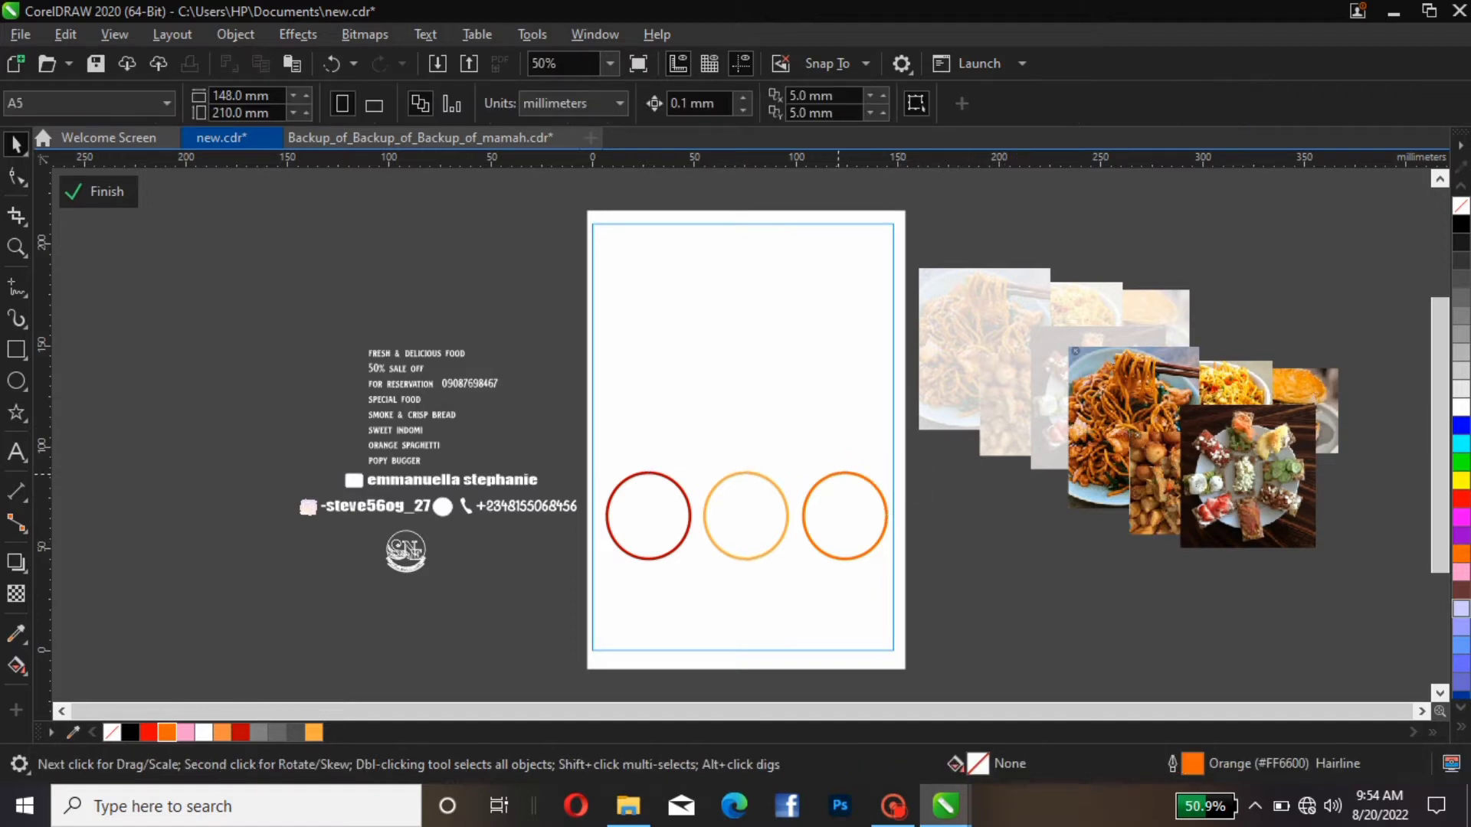
Nudge the dark red and light orange circles slightly left to even out the gaps in the row.
left_click(607, 515)
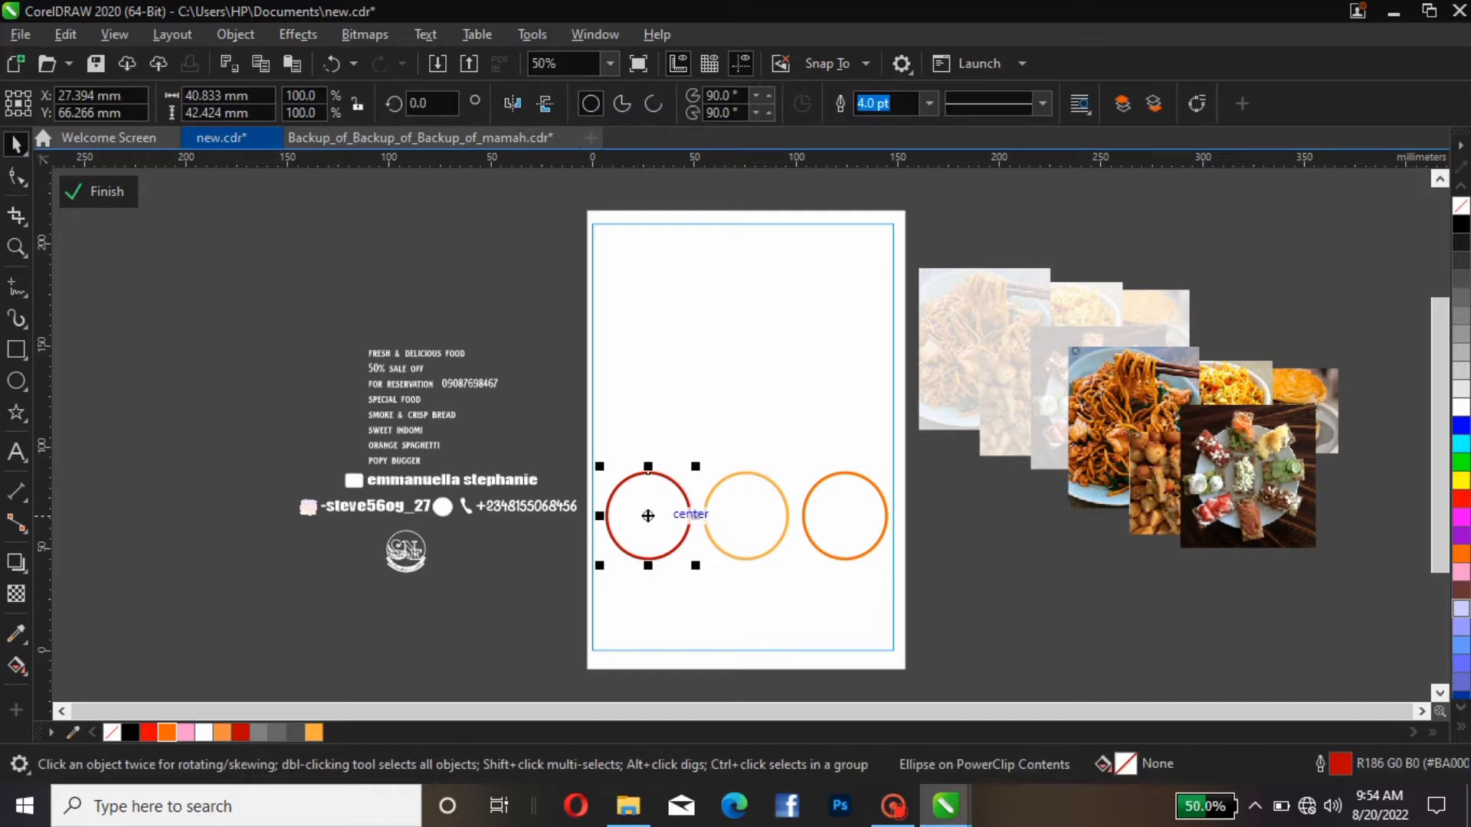
left_click(779, 504)
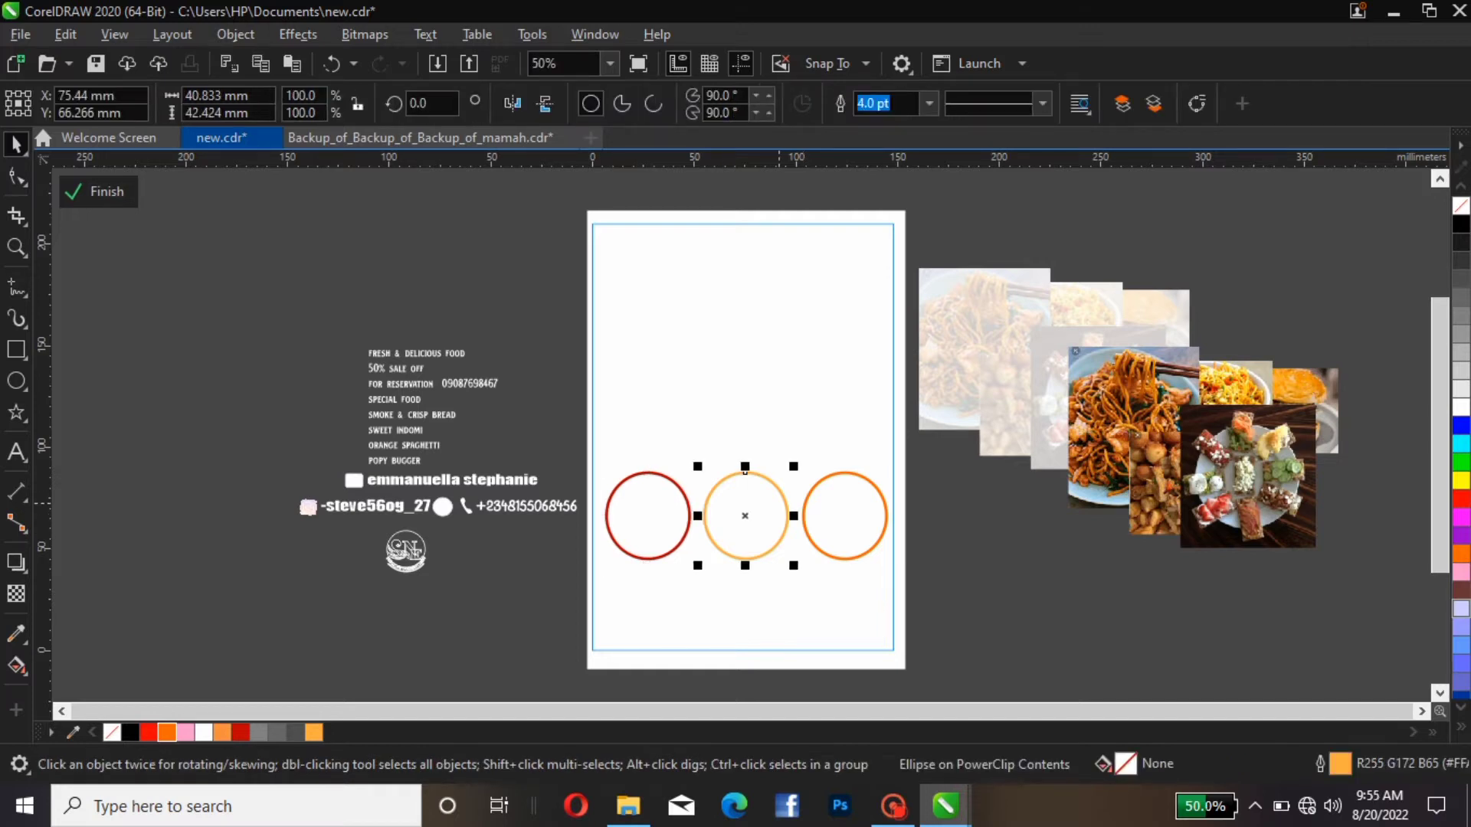
key("Left")
key("Left")
key("Escape")
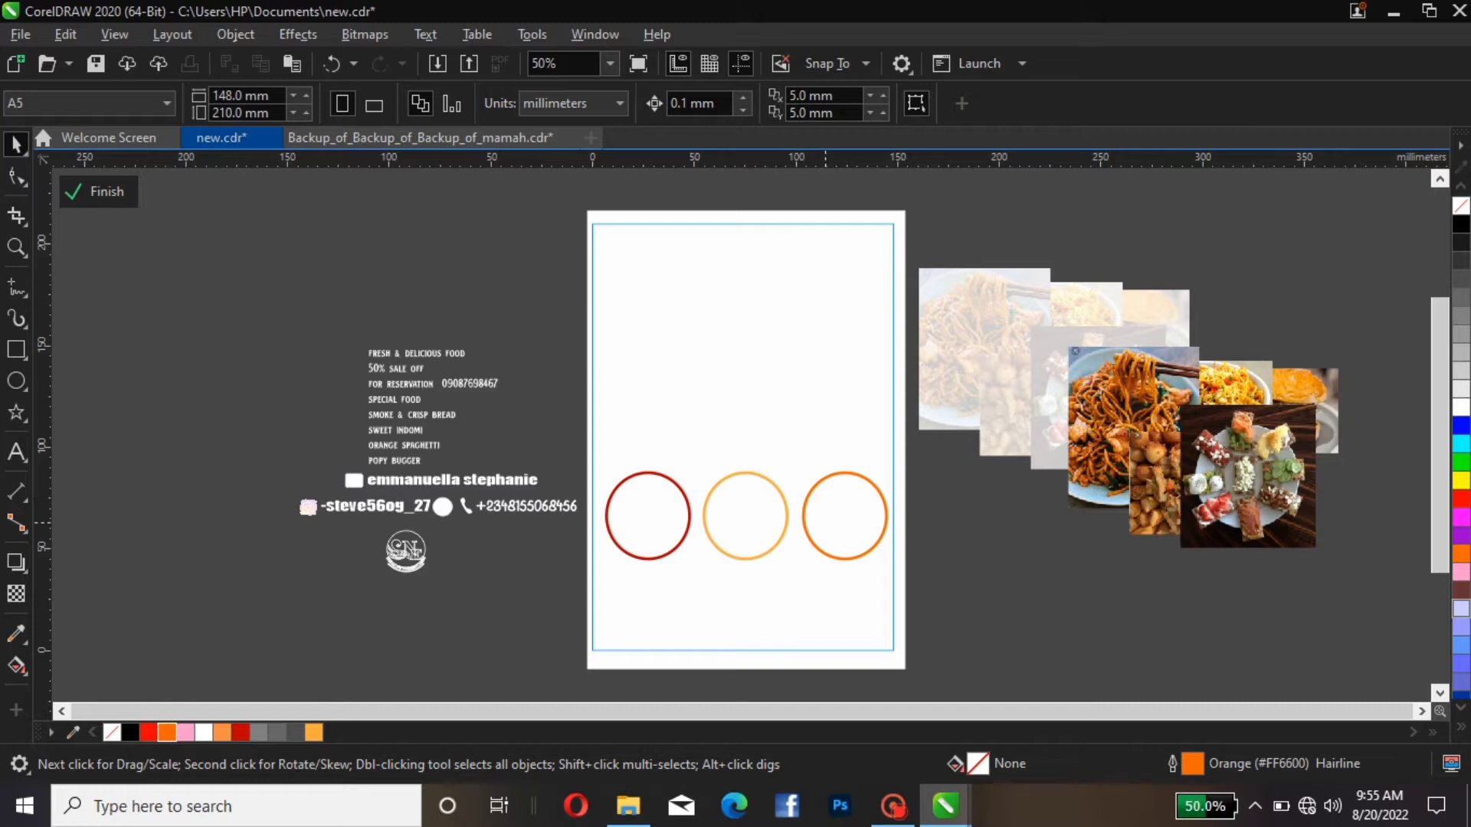
left_click(838, 518)
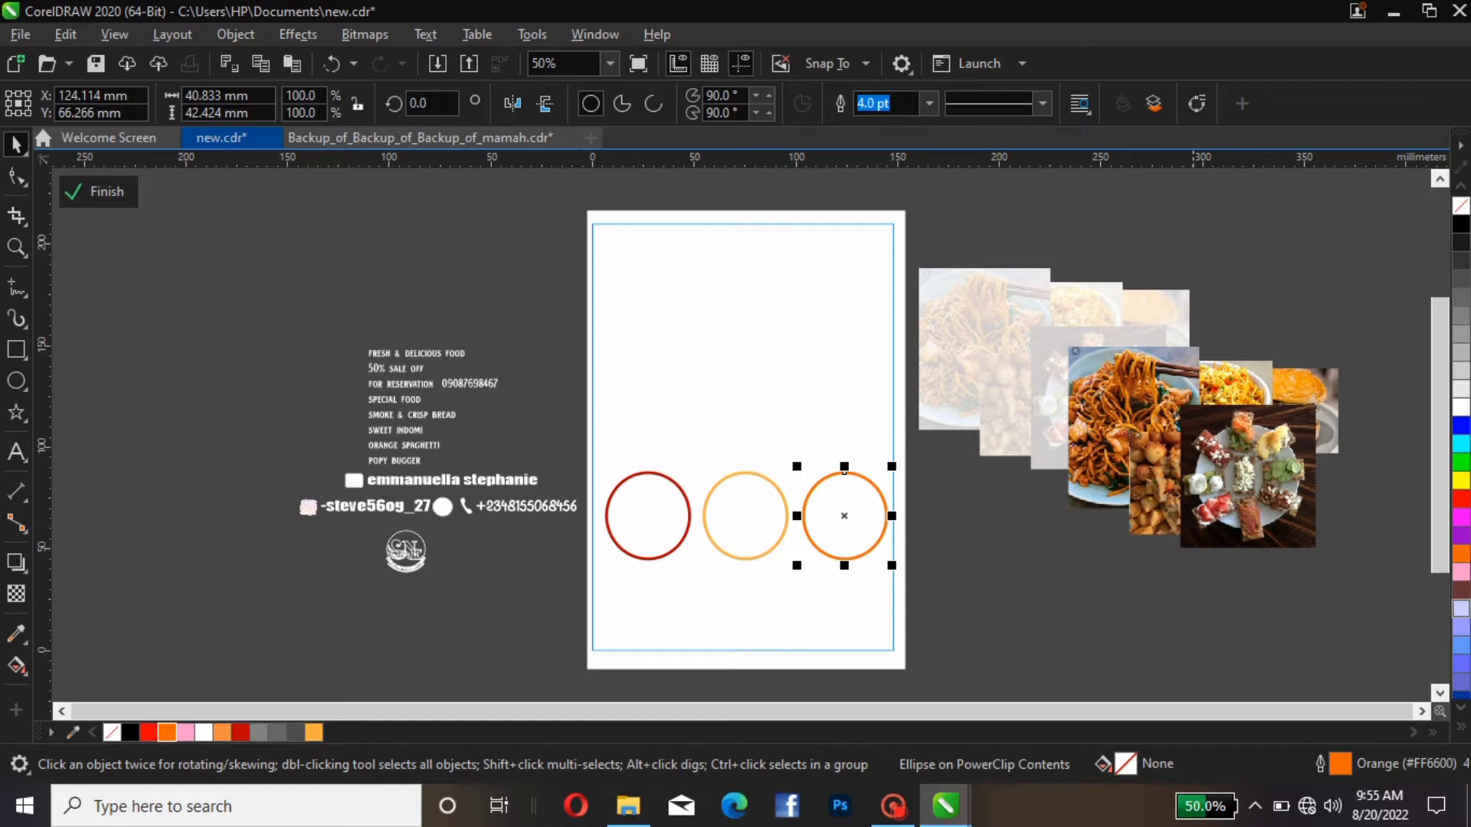
PowerClip the photo of the round appetizer platter inside the orange circle at the right end of the row.
left_click(1247, 476)
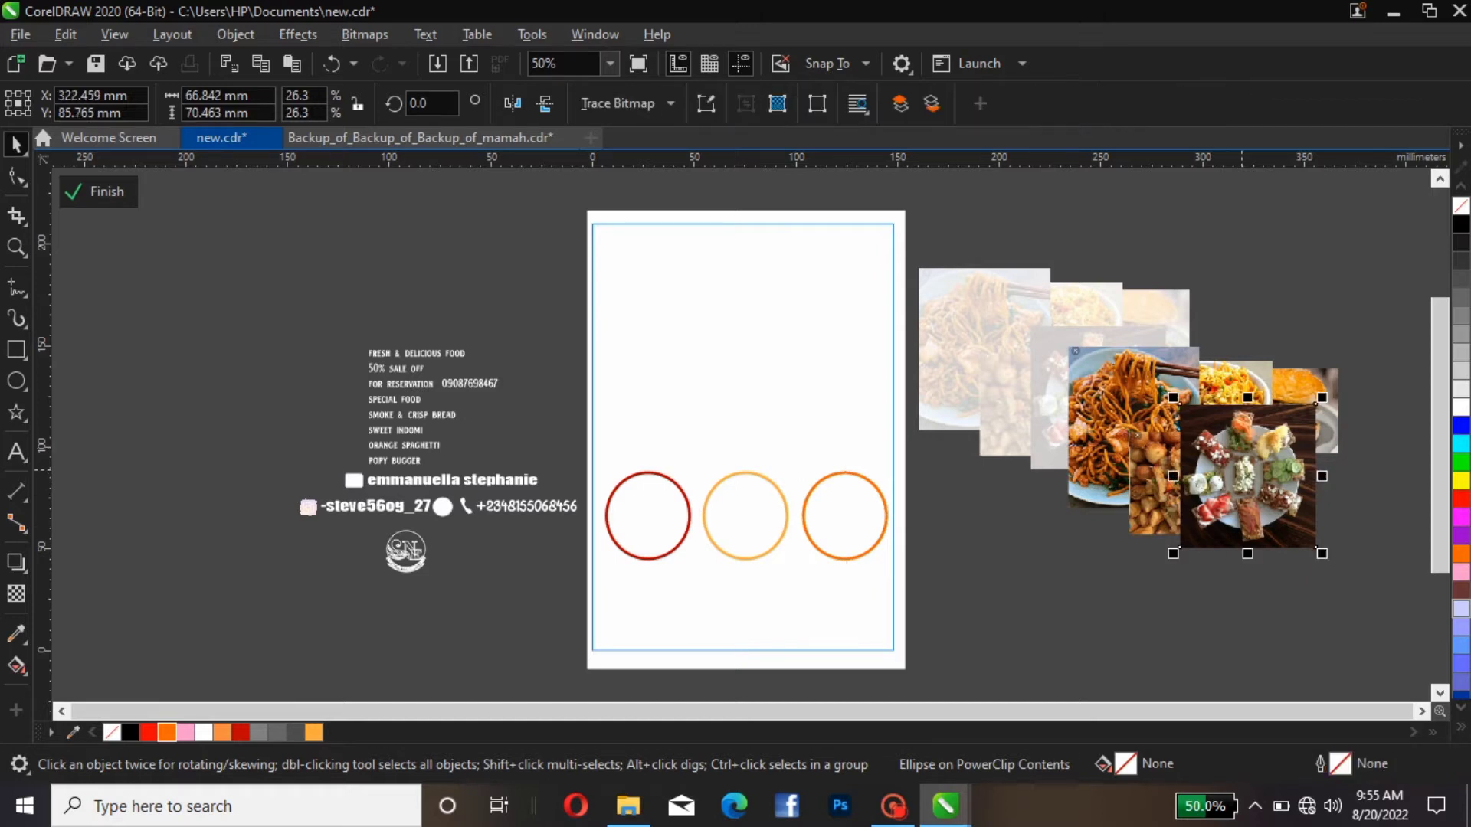
right_click(1247, 476)
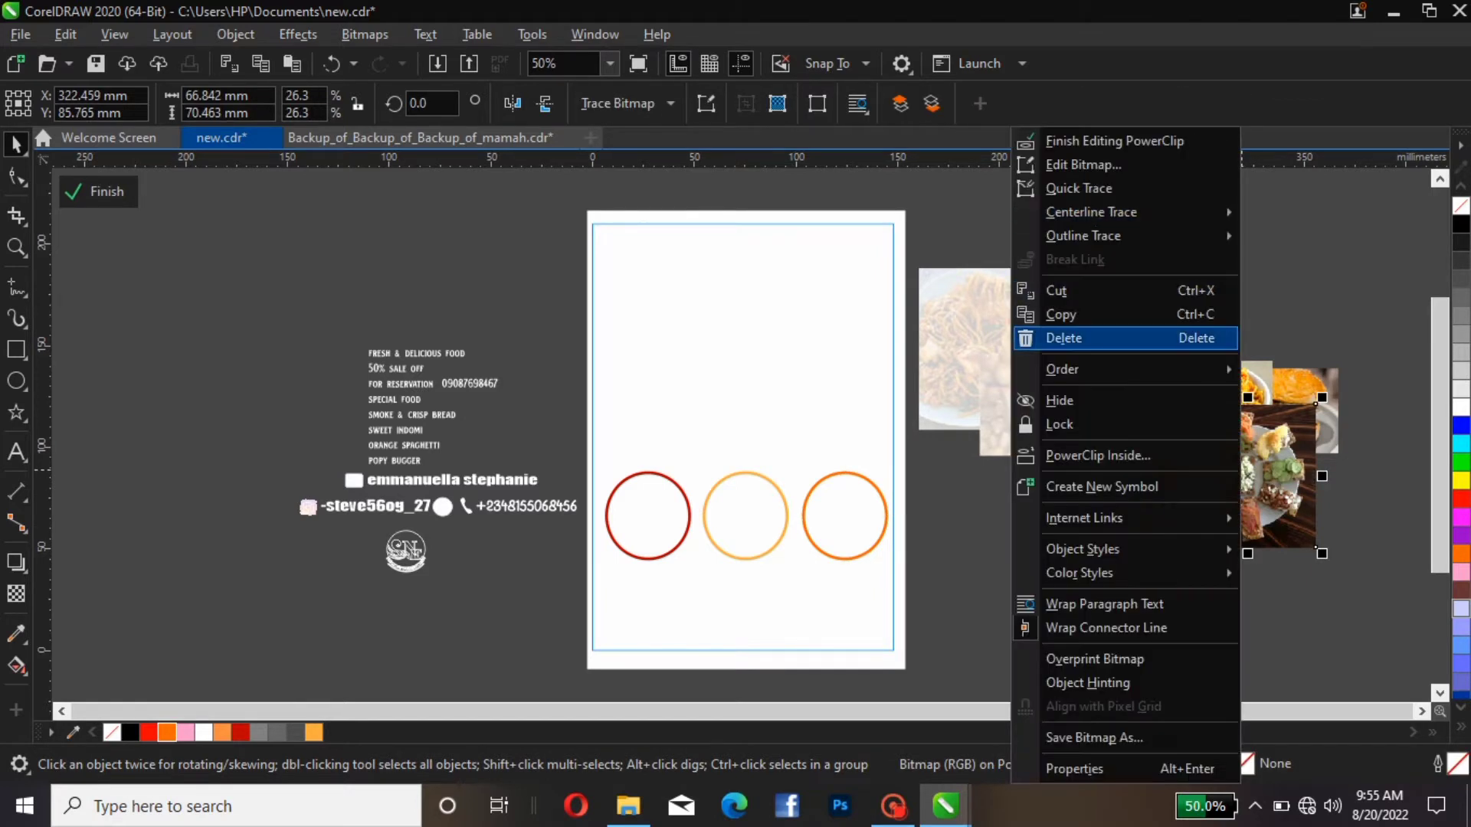
left_click(1098, 455)
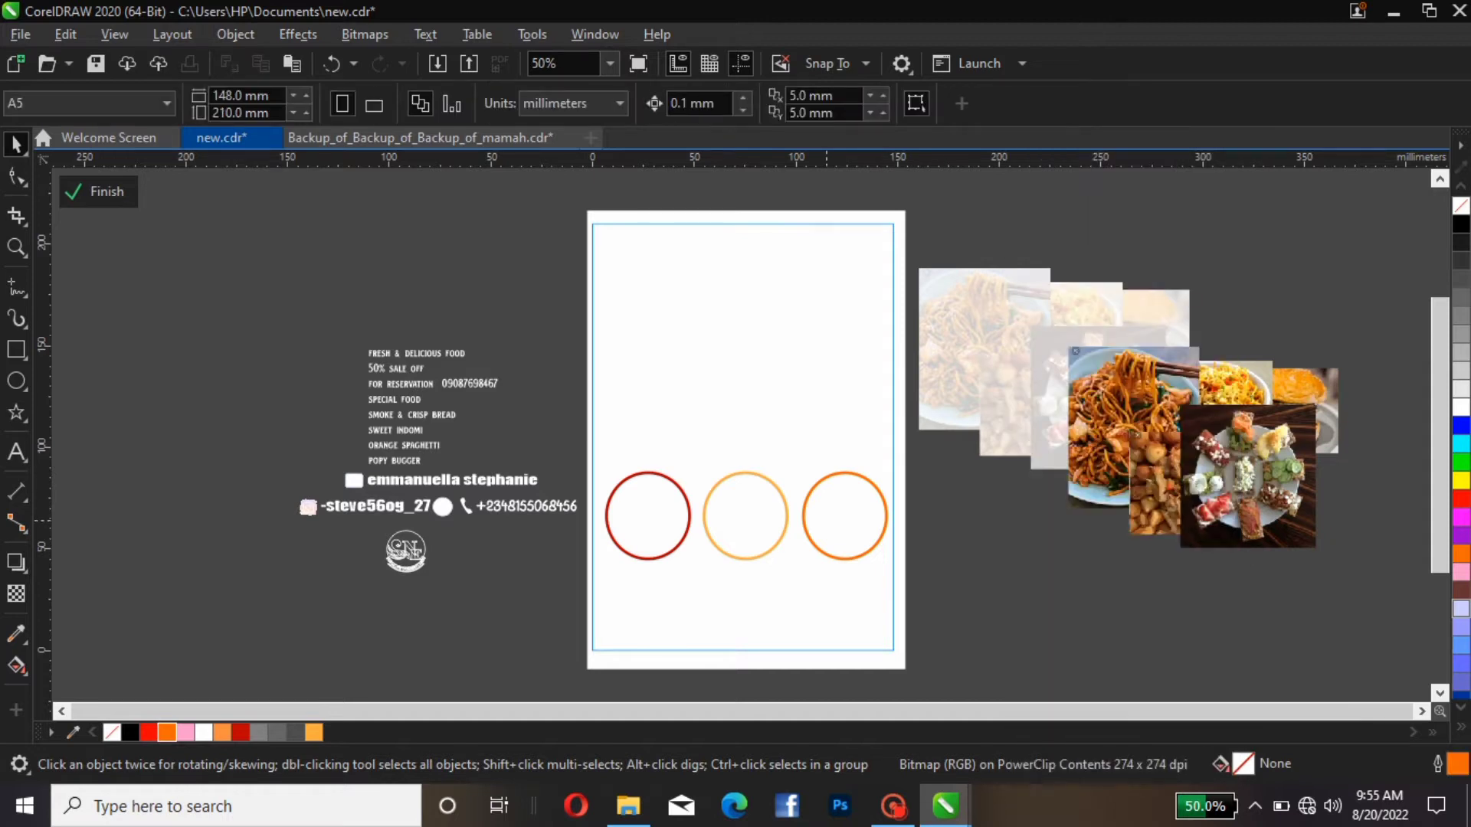
left_click(844, 474)
PowerClip the fried meat photo inside the light orange middle circle.
left_click(1200, 476)
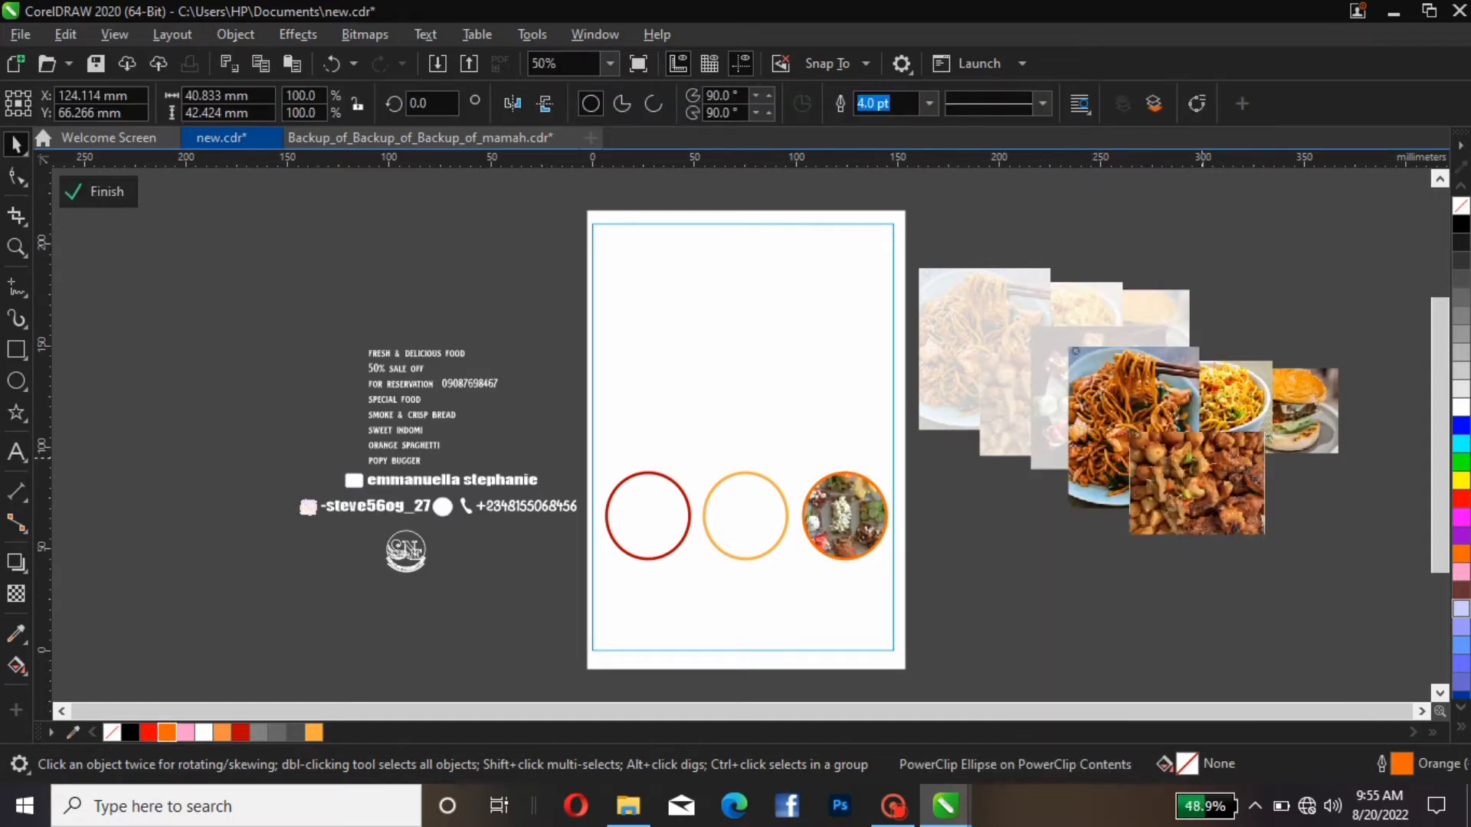
right_click(1202, 477)
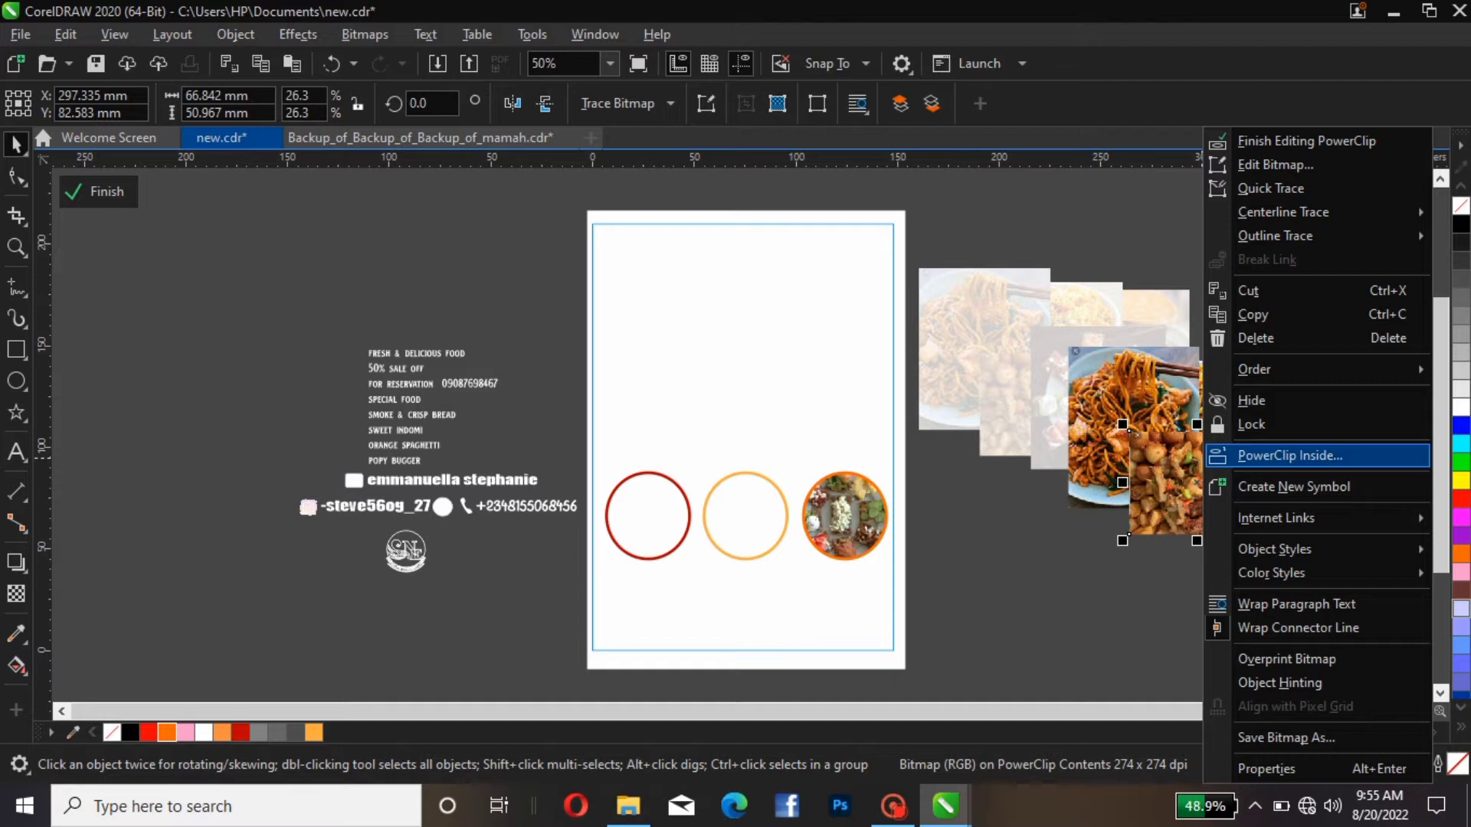
left_click(1272, 455)
left_click(745, 473)
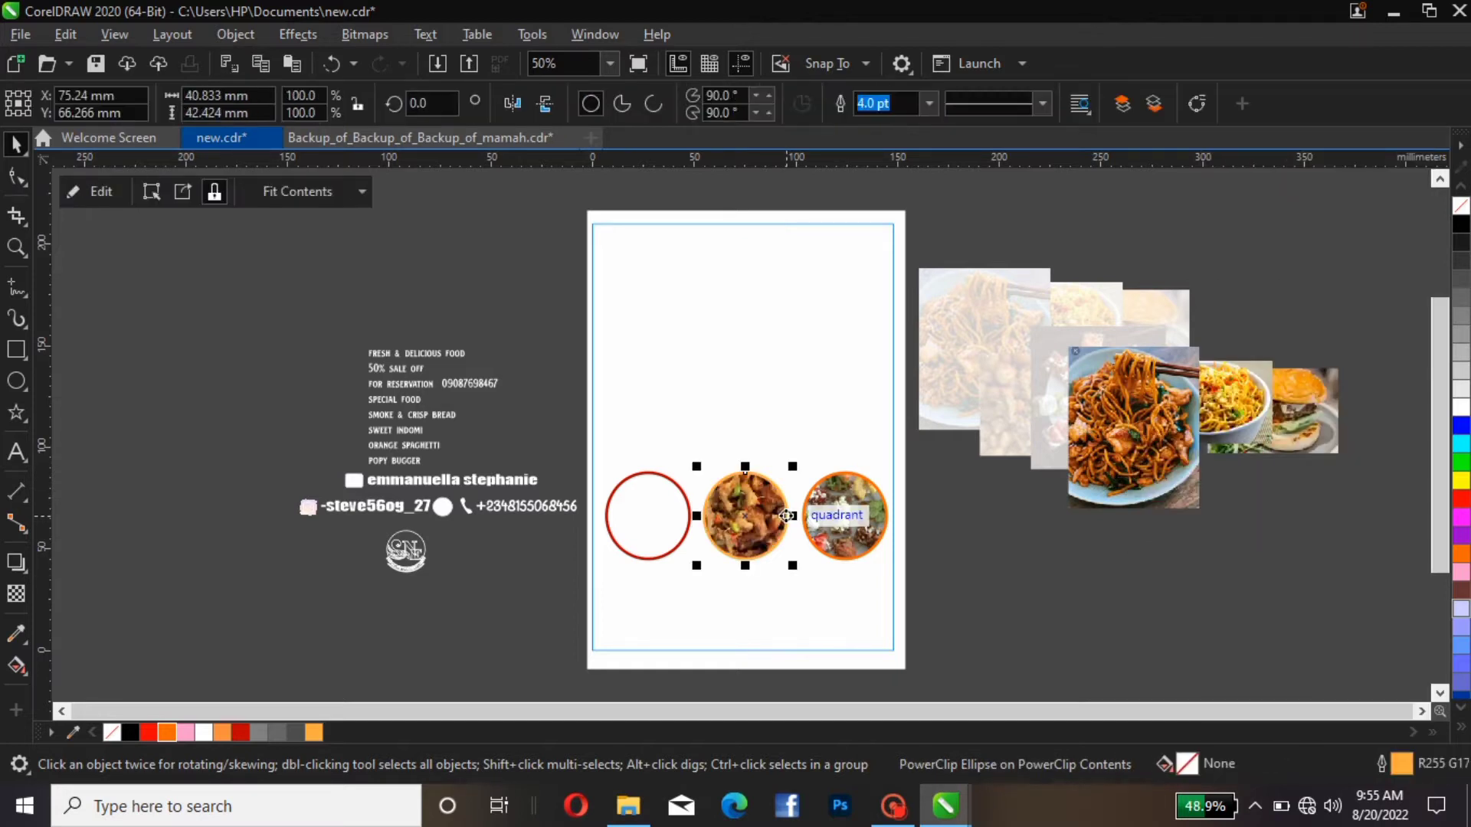
PowerClip the photo of the yellow dish in the white bowl inside the dark red circle.
left_click(1245, 406)
right_click(1249, 406)
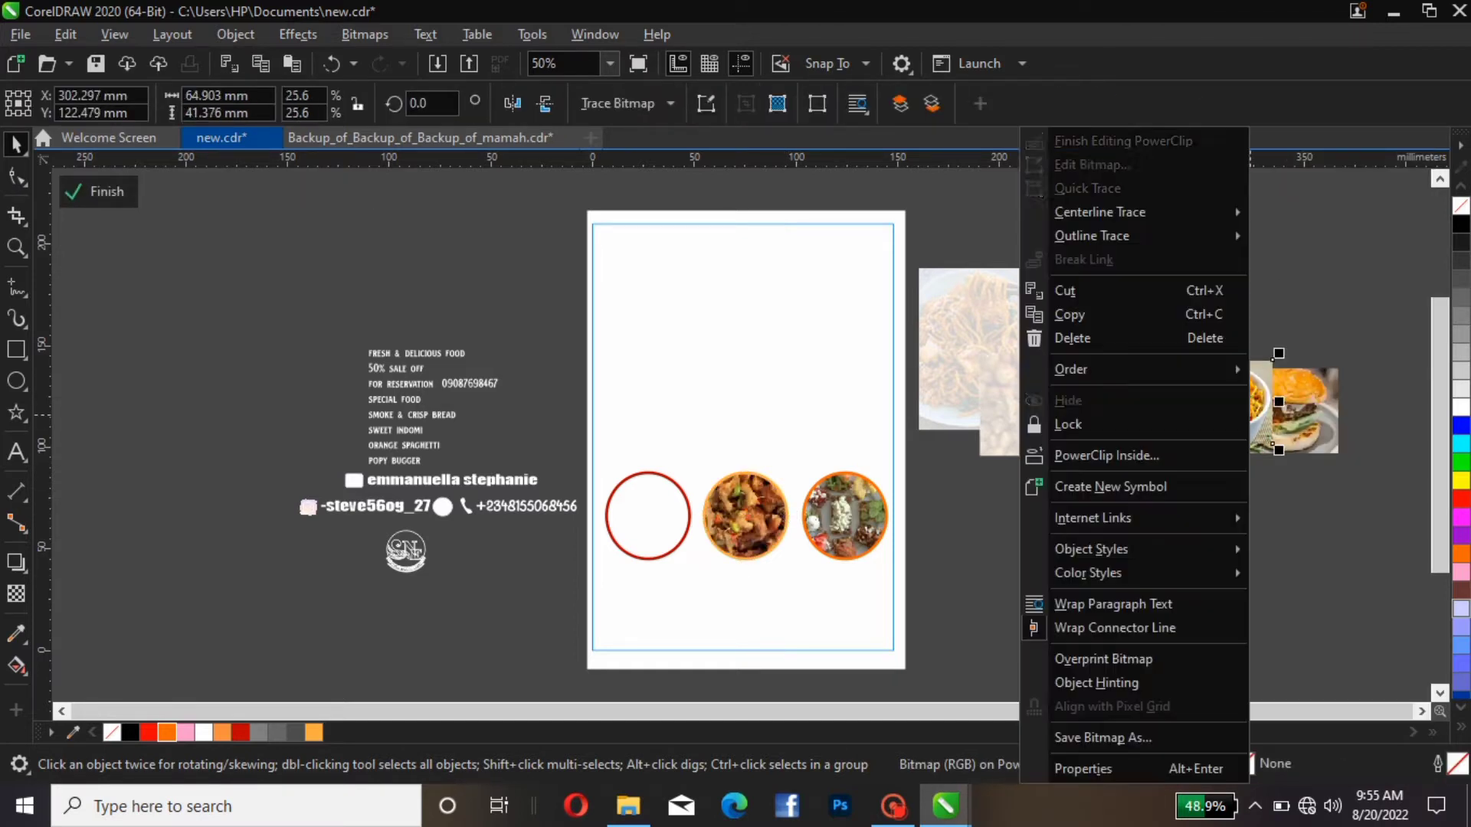
left_click(1225, 455)
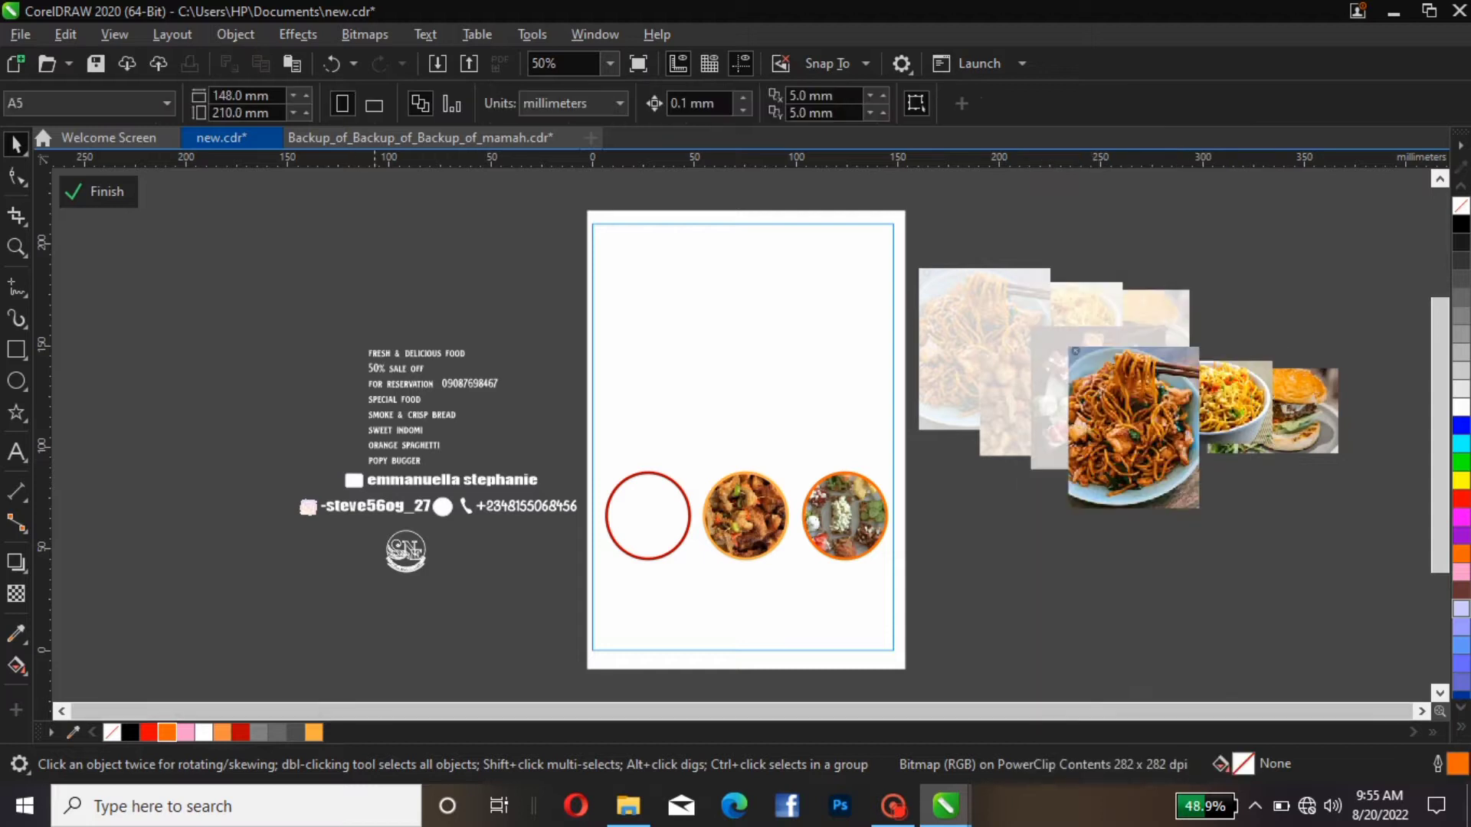
left_click(647, 471)
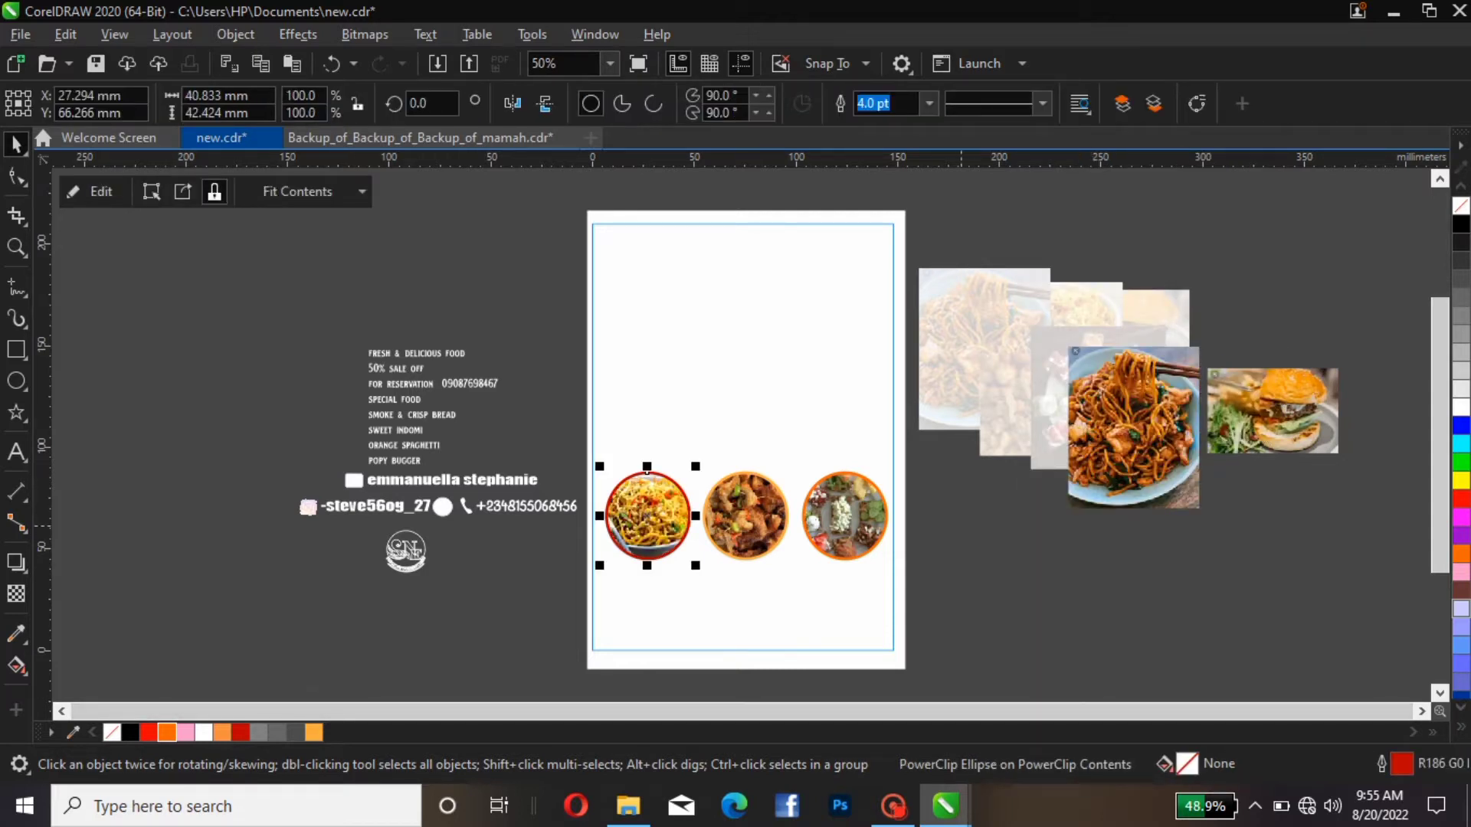
key("Escape")
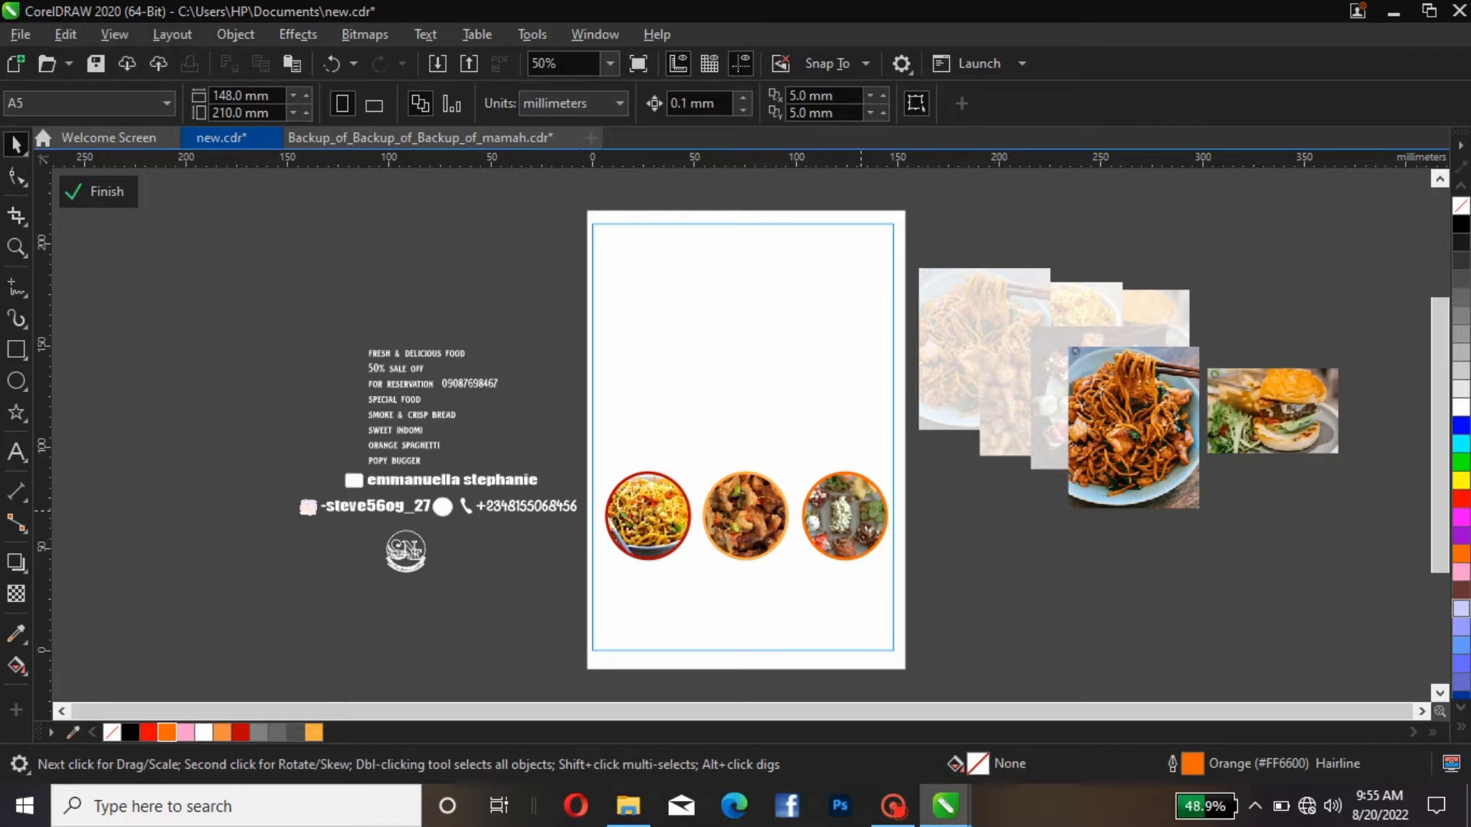
Draw a near-circular ellipse about 22 x 22 mm beside the text list and move it over the top of the left food circle.
left_click(861, 511)
left_click(897, 518)
left_click(16, 380)
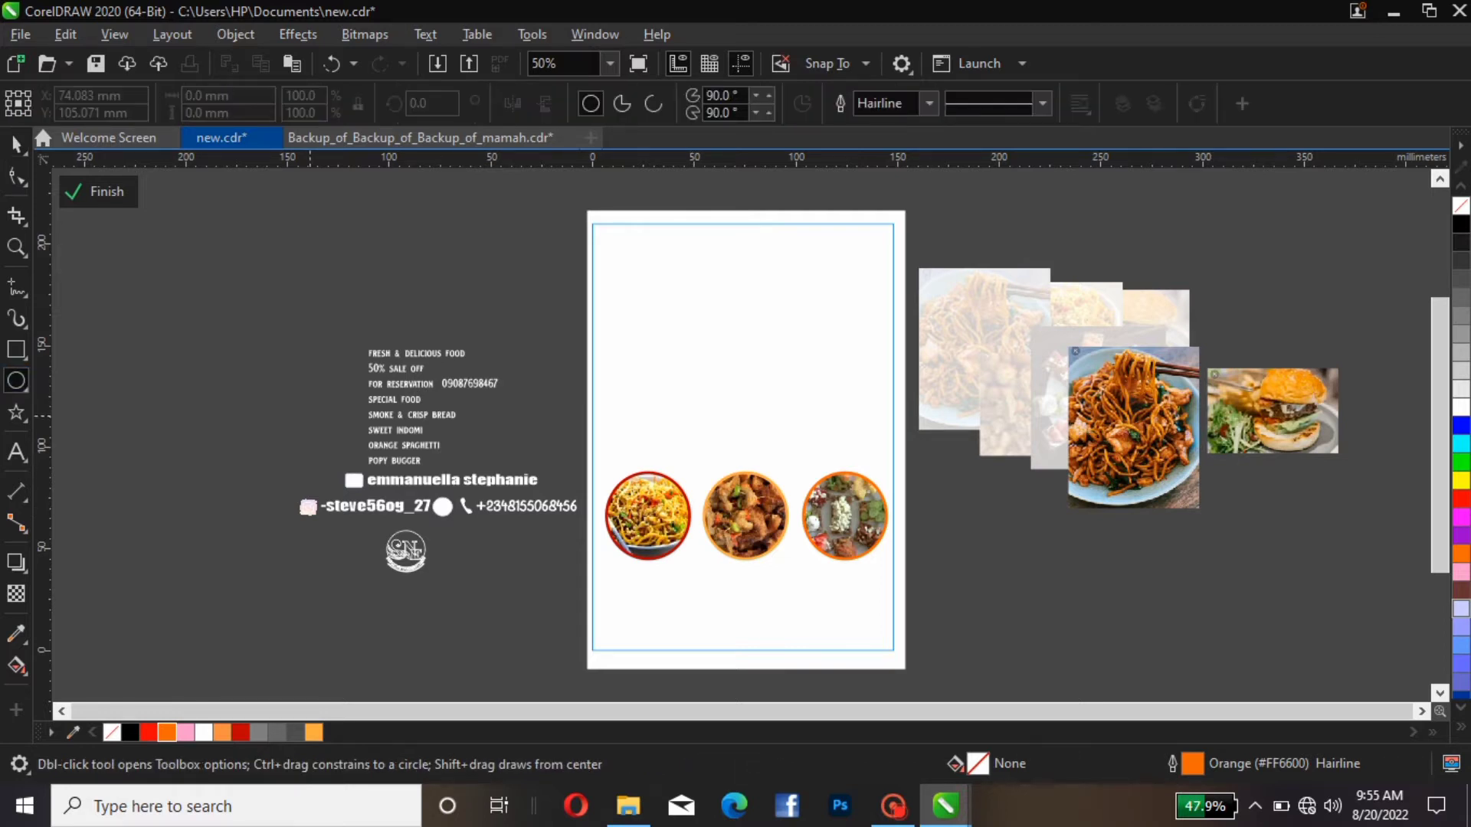
left_click_drag(502, 414, 548, 459)
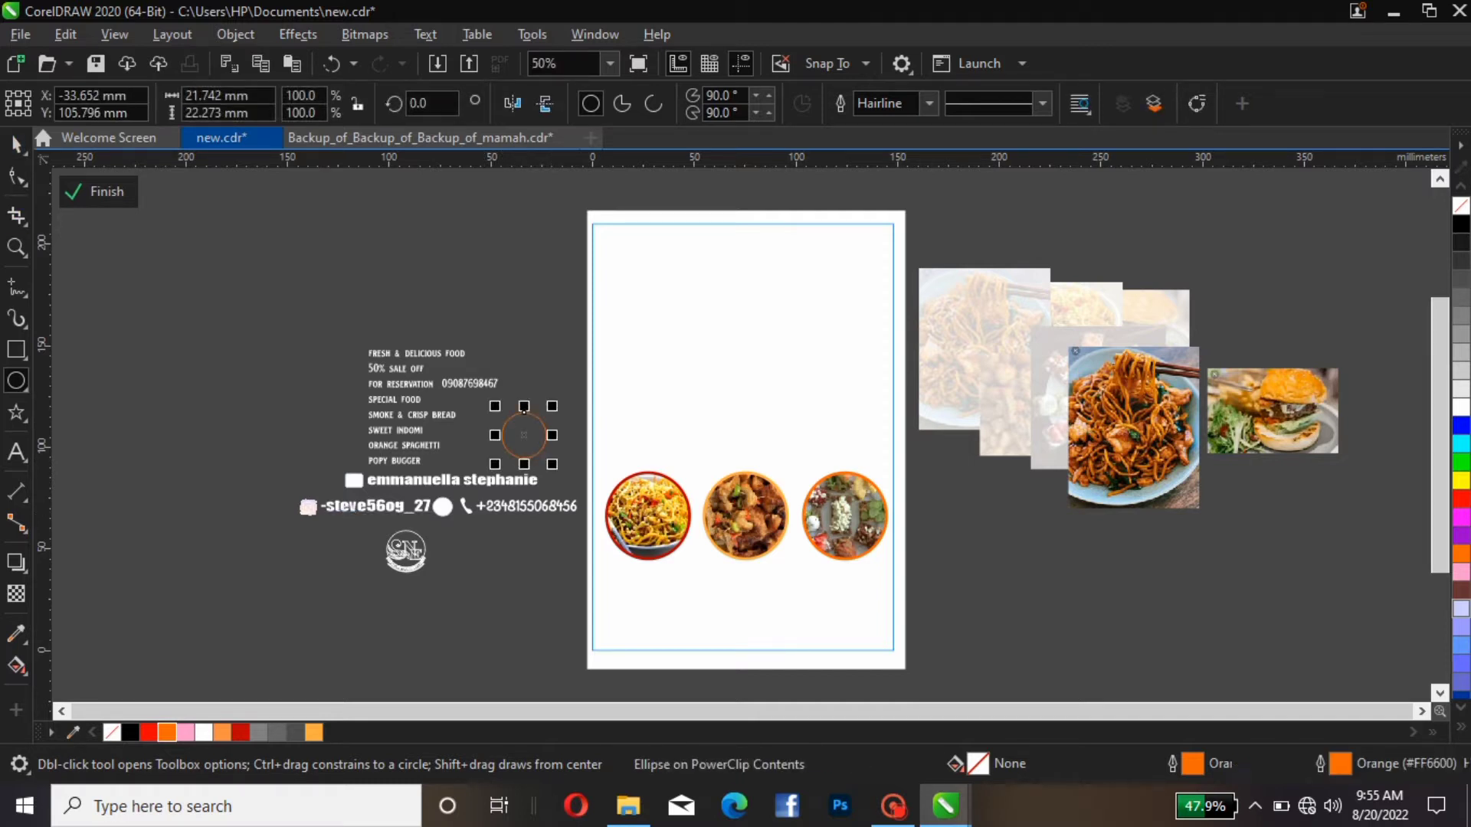
left_click(16, 144)
left_click_drag(539, 420, 671, 469)
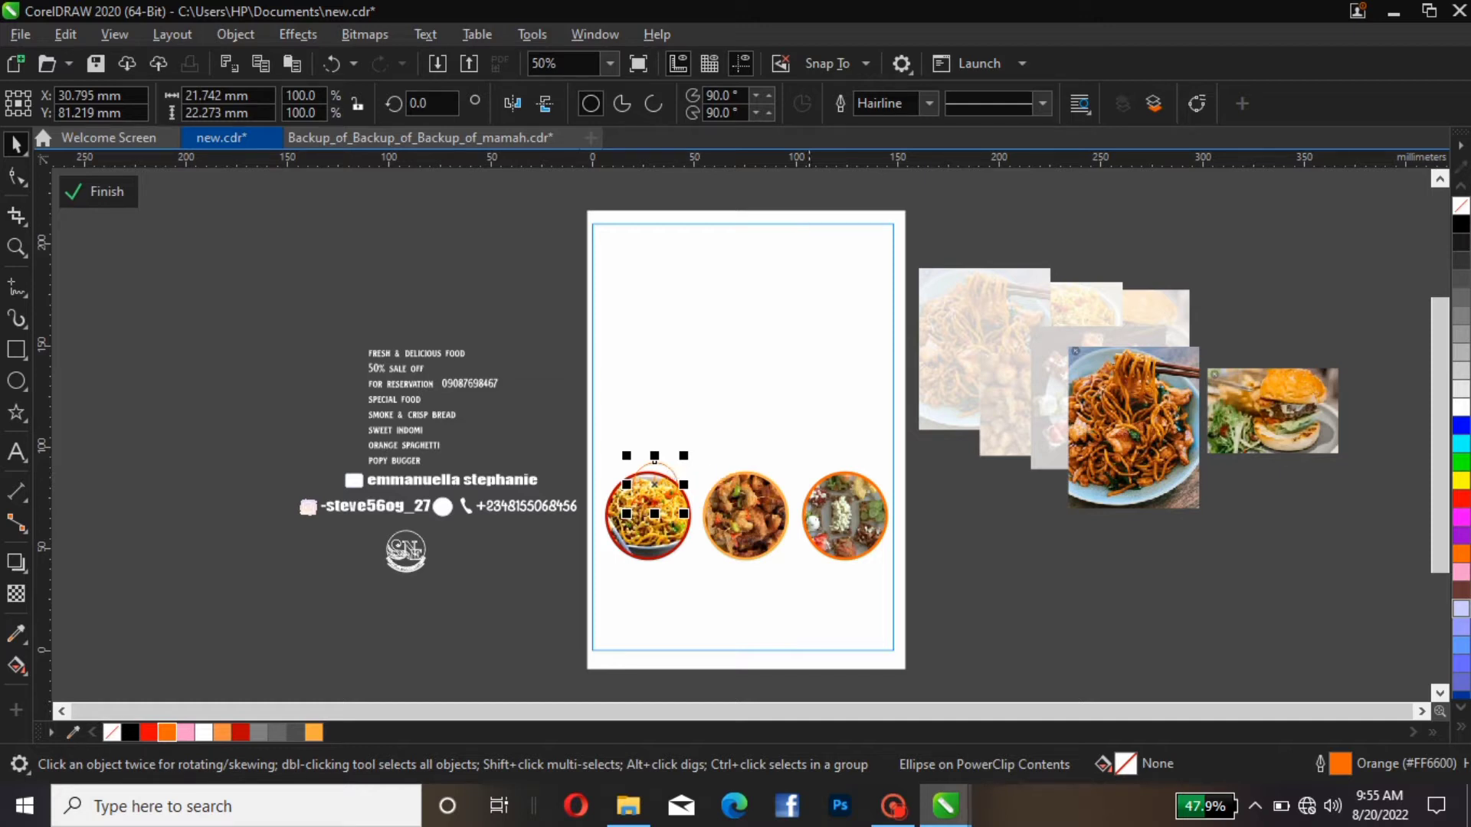
Give the small ellipse a 3.0 pt dark red (#BA0000) outline.
left_click(928, 103)
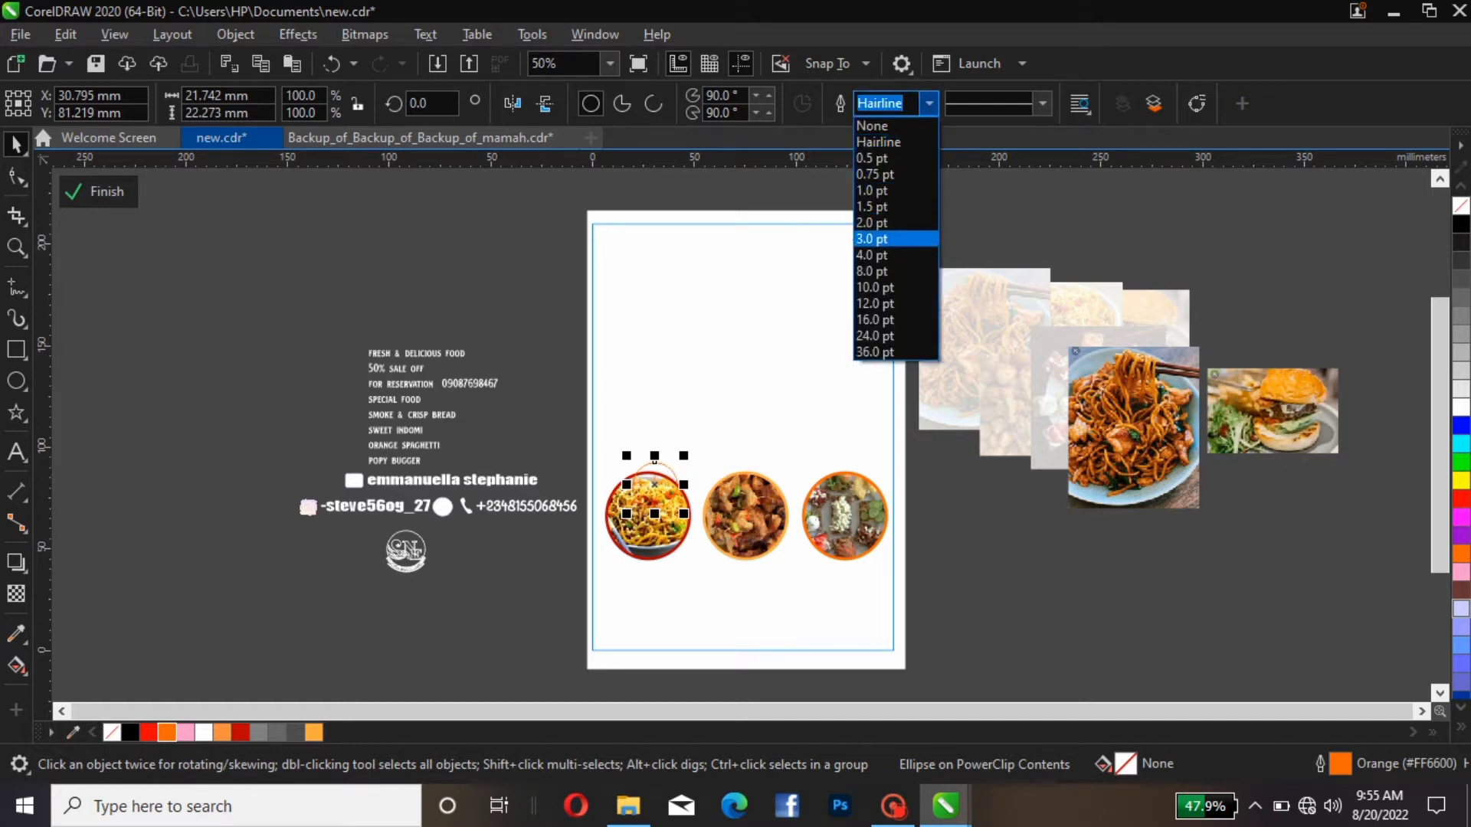
left_click(893, 239)
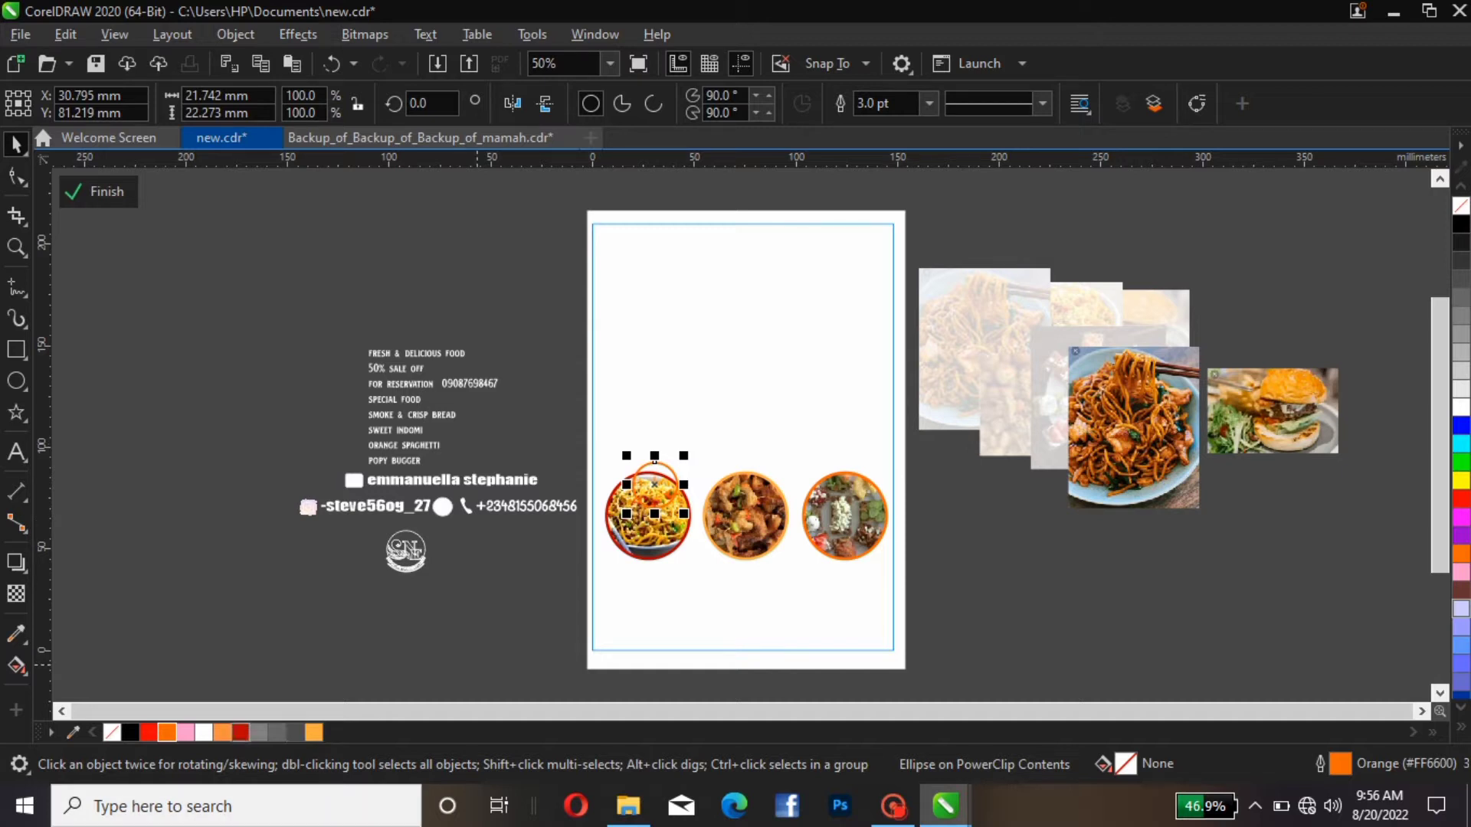
right_click(240, 732)
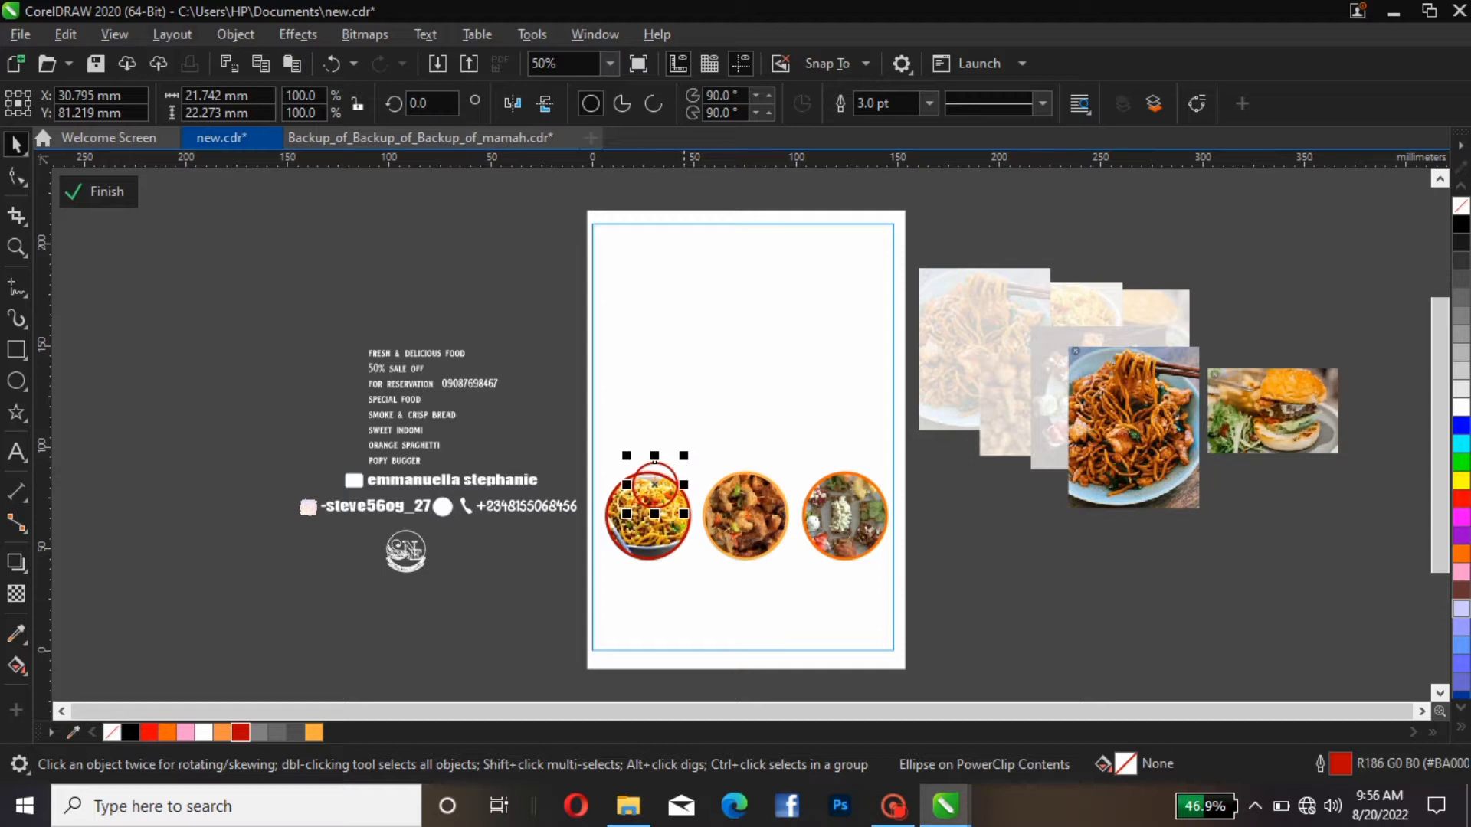
Shrink the small ellipse to about 15 x 16 mm, fill it dark red (#BA0000) and give it a white outline.
left_click_drag(684, 459, 661, 482)
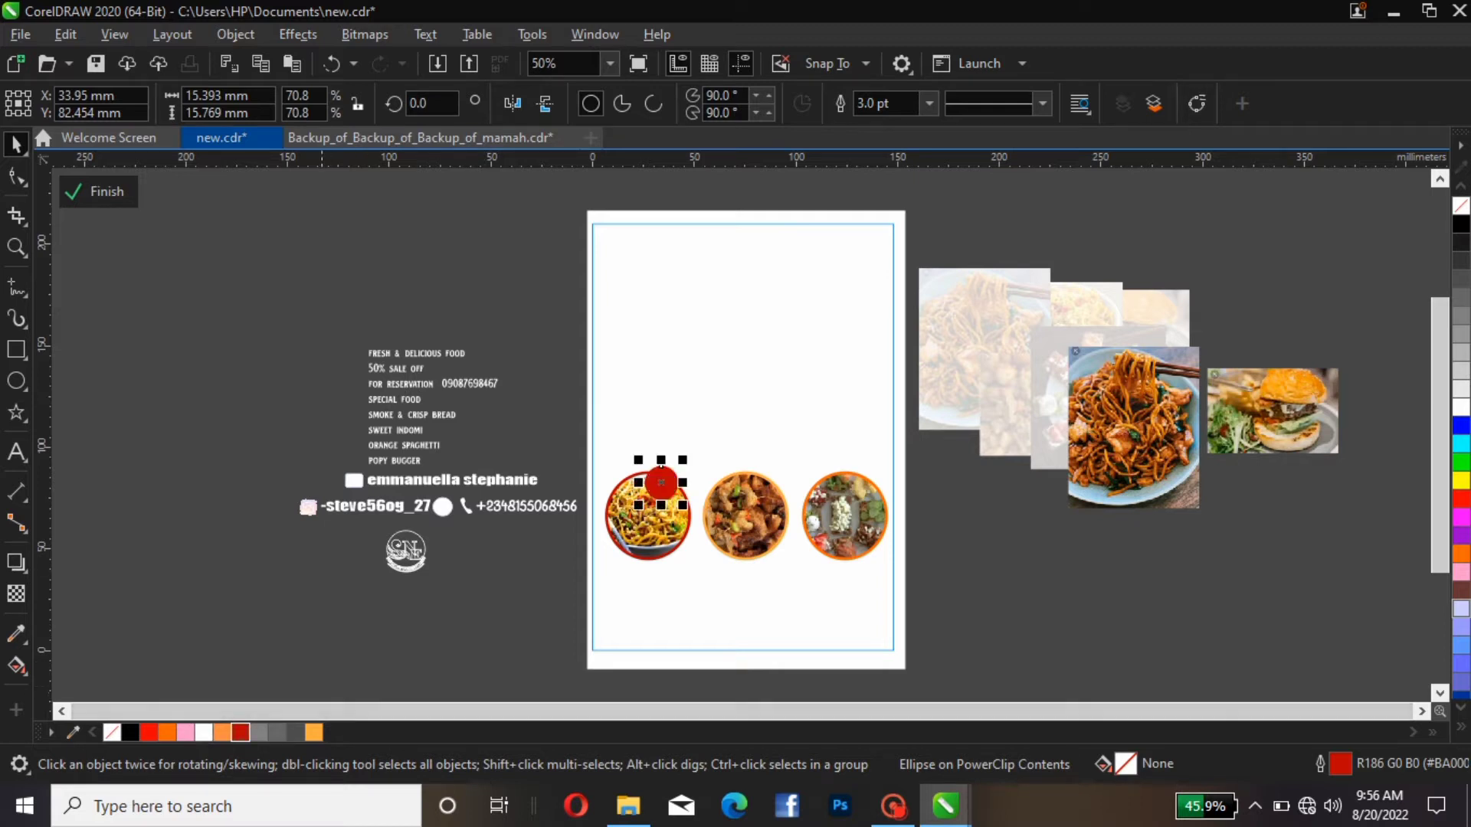
left_click(241, 733)
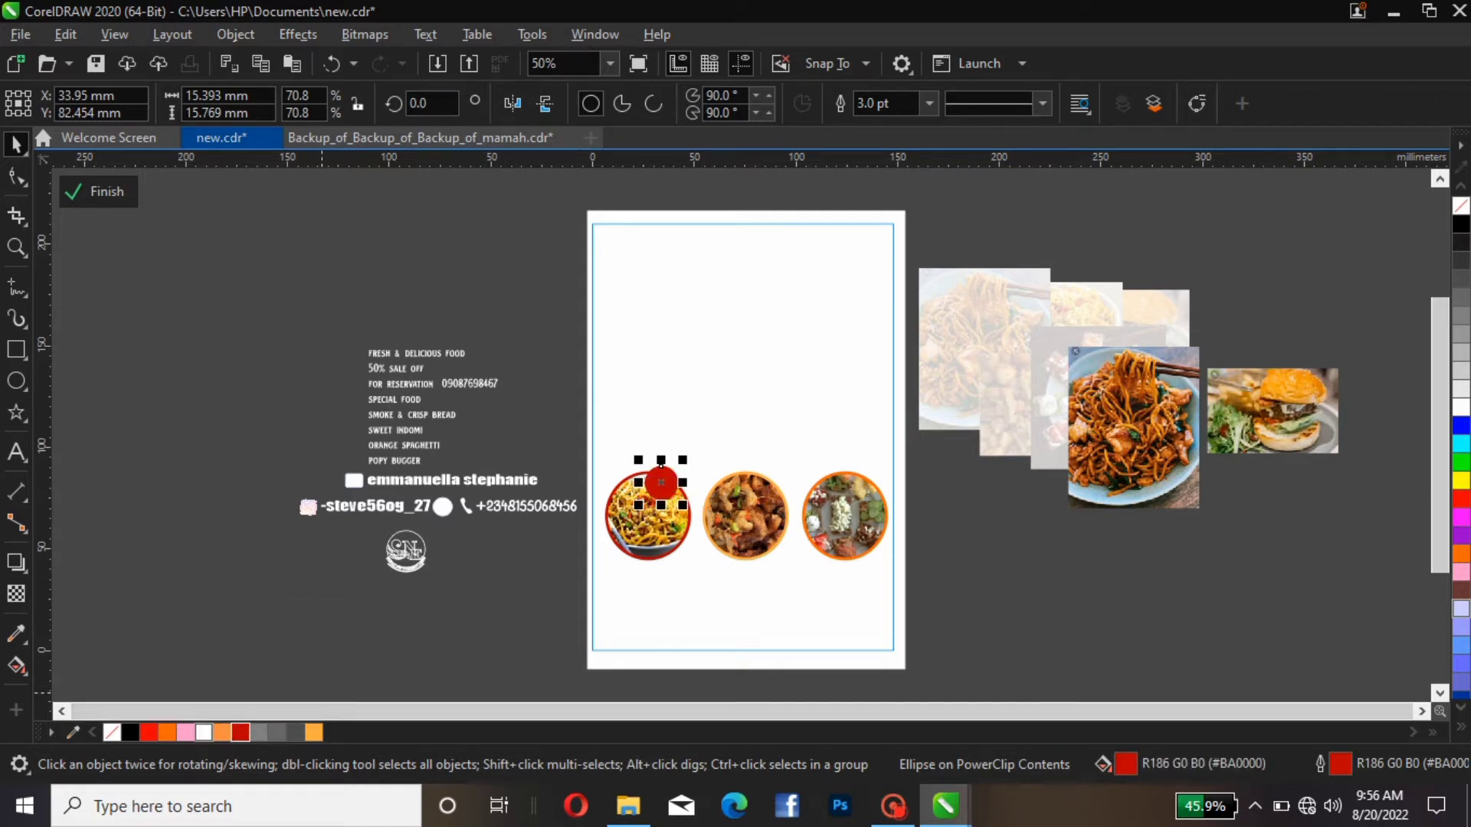
right_click(204, 732)
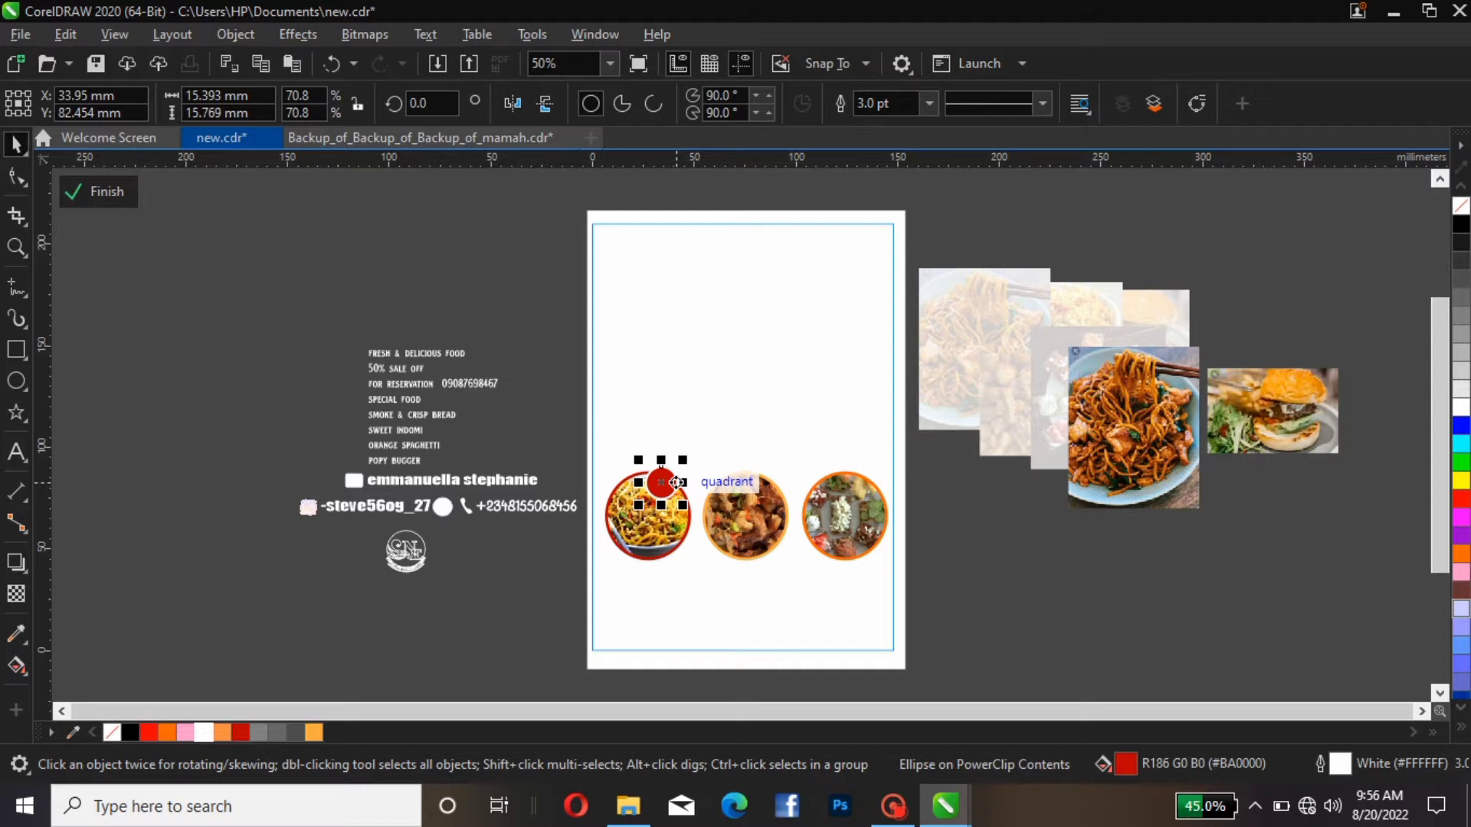
Duplicate the red badge onto the middle and right food circles, filling the right copy #FFAC41 and the middle copy #FF8D41.
left_click_drag(677, 482, 767, 491)
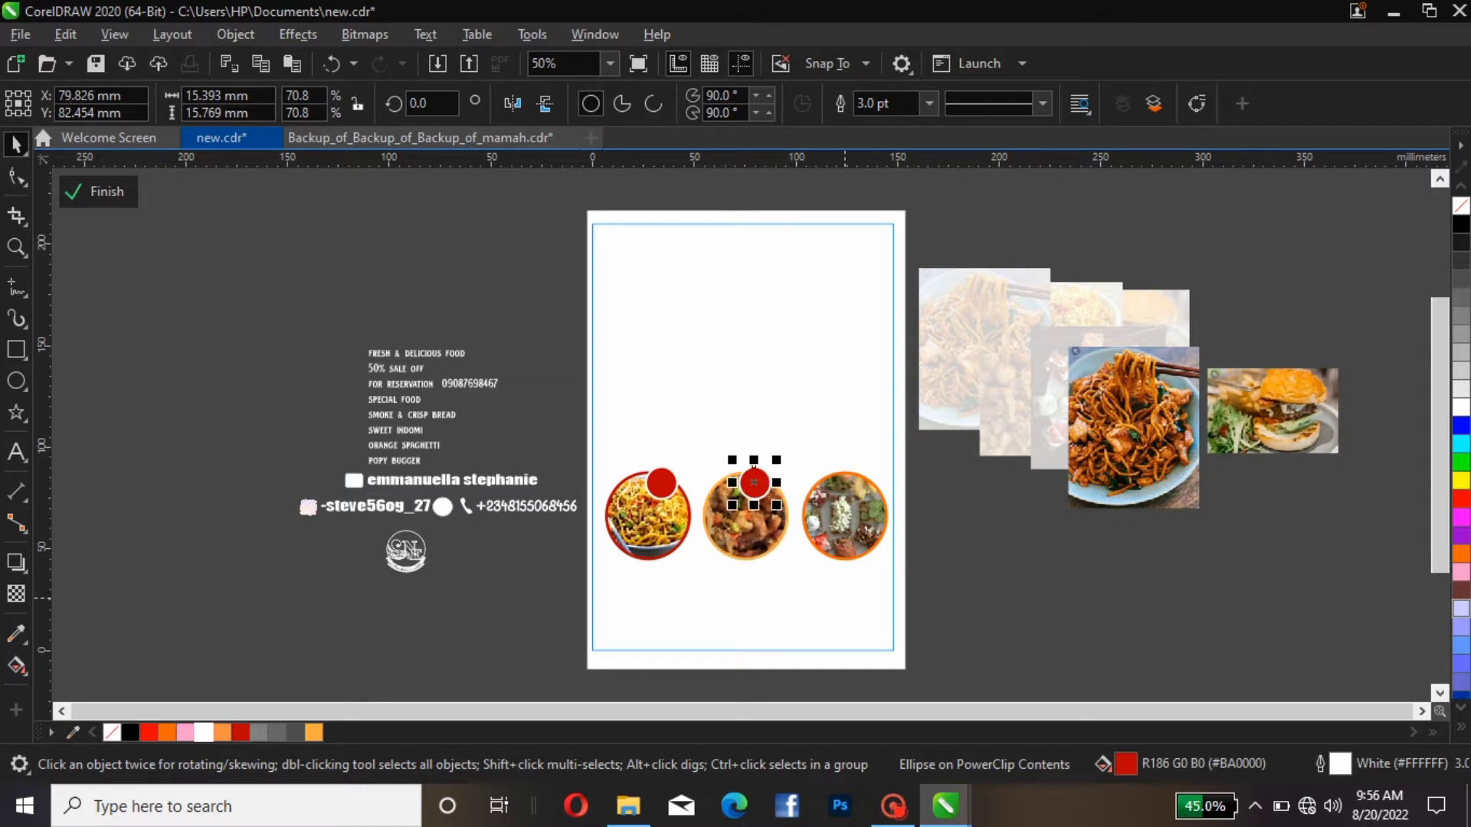
key("ctrl+r")
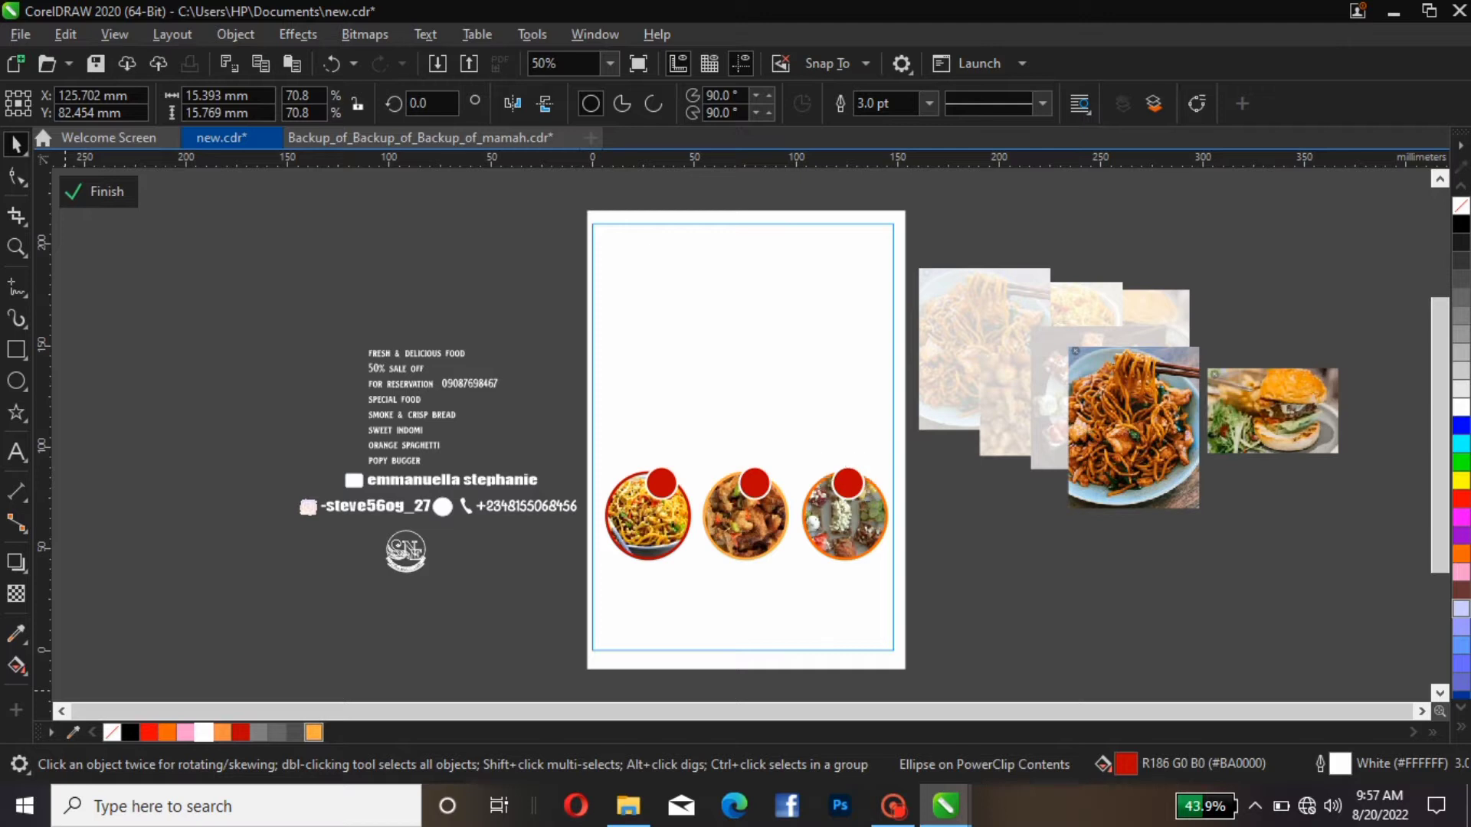
left_click(313, 732)
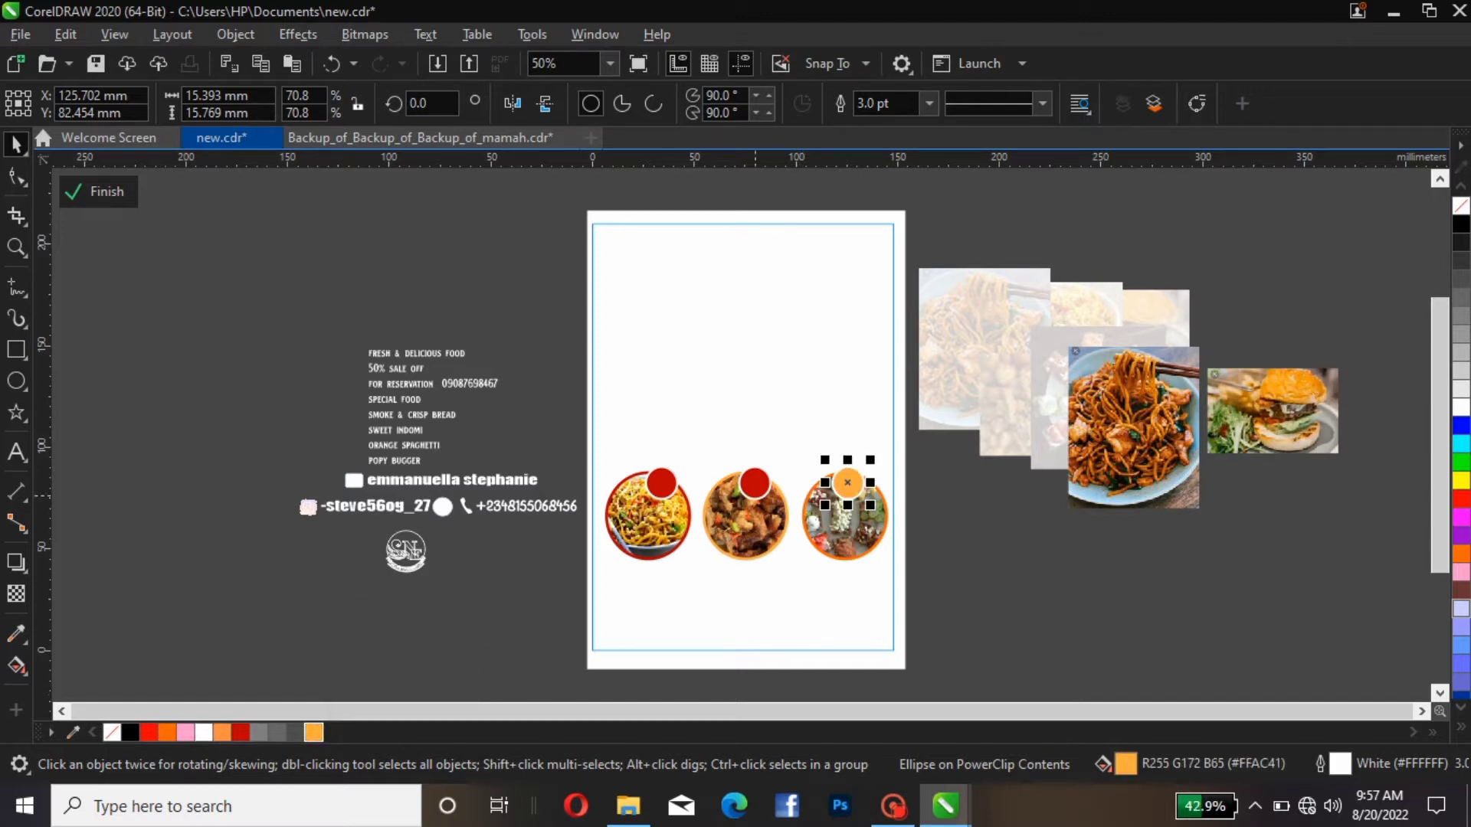
left_click(756, 493)
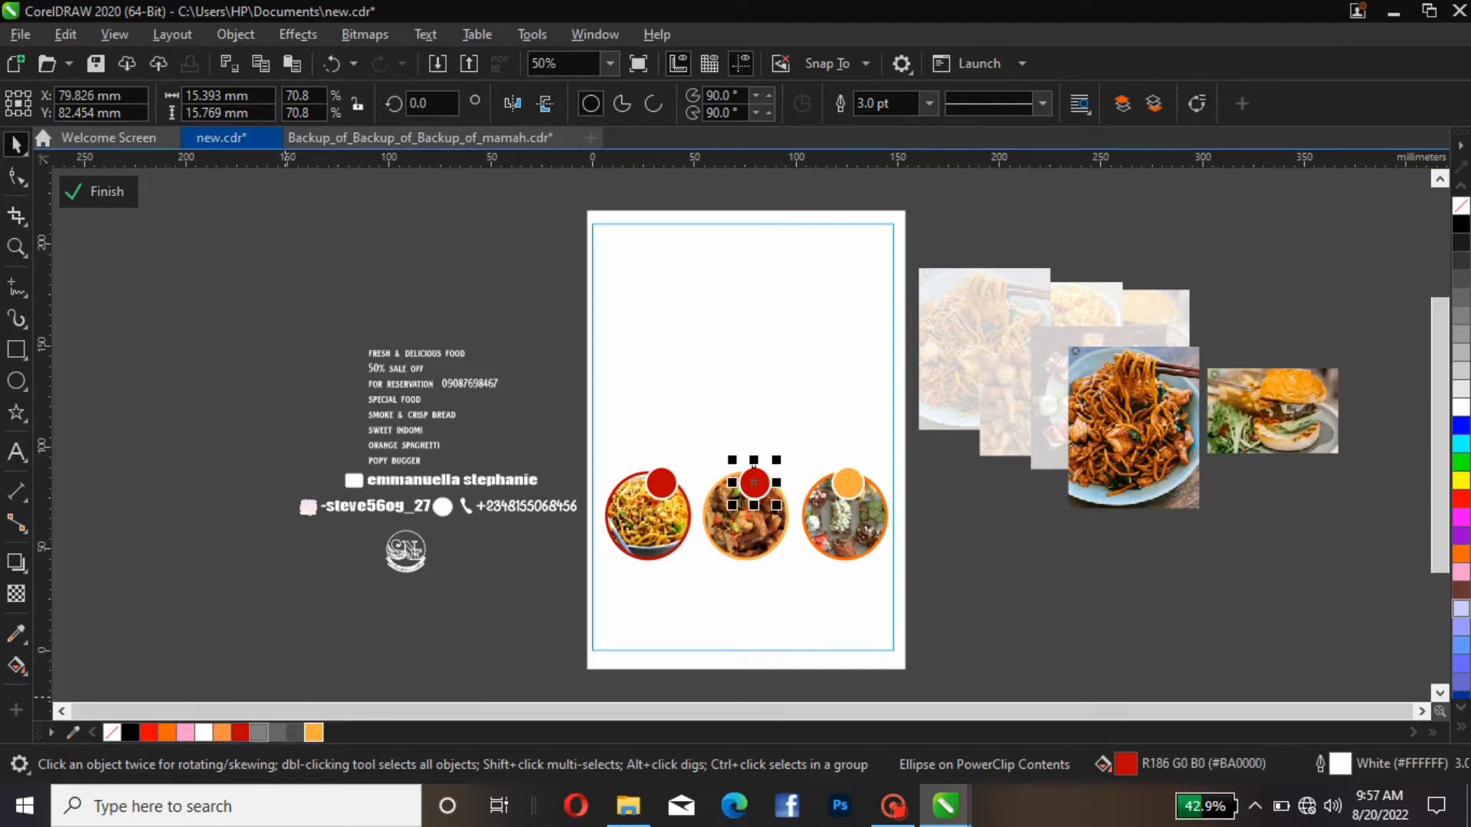
left_click(222, 732)
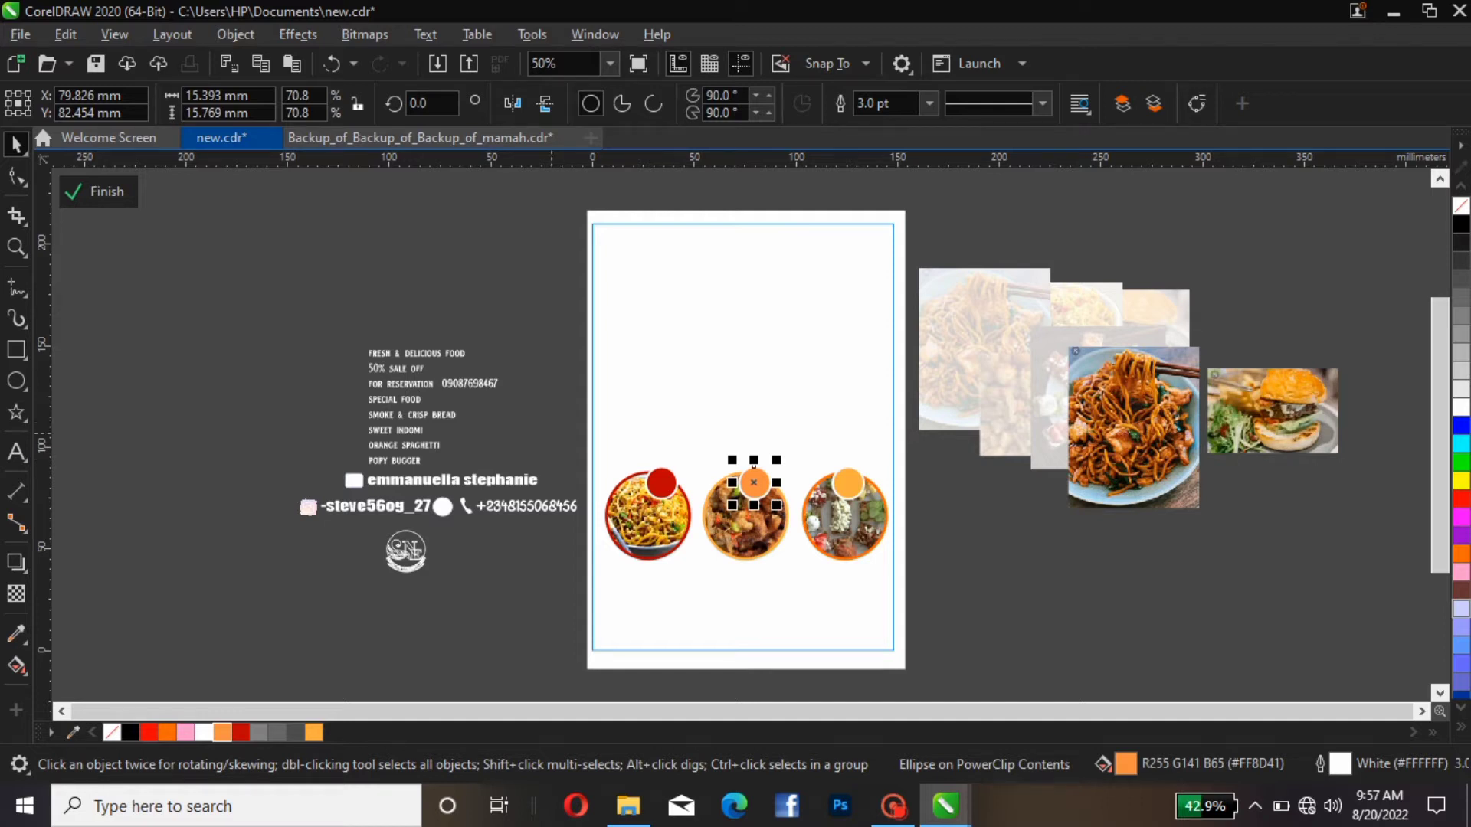
Group the left food circle with its badge, and the middle food circle with its badge.
left_click_drag(552, 433, 701, 599)
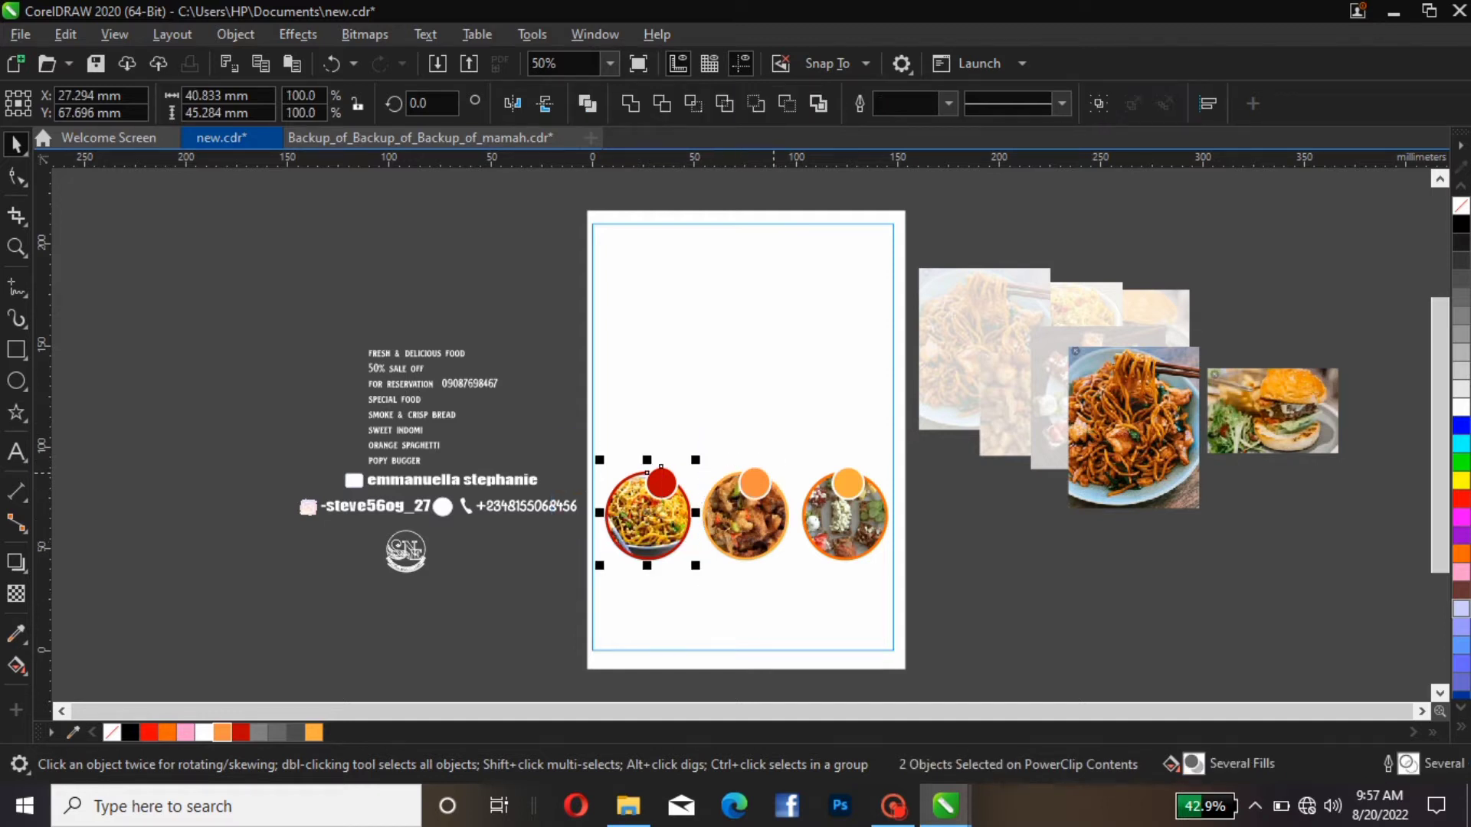
key("ctrl+g")
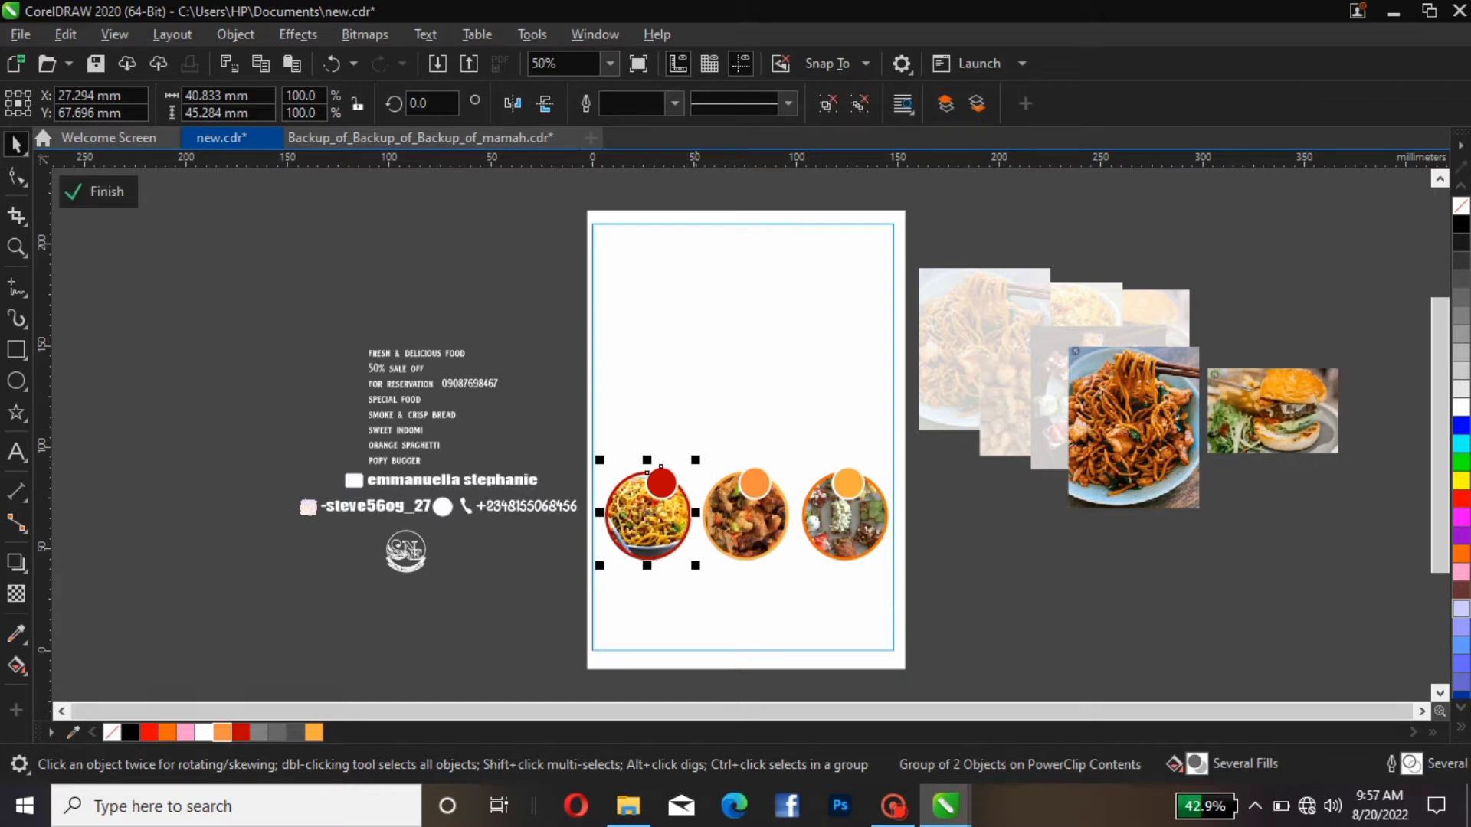
left_click_drag(701, 694, 815, 447)
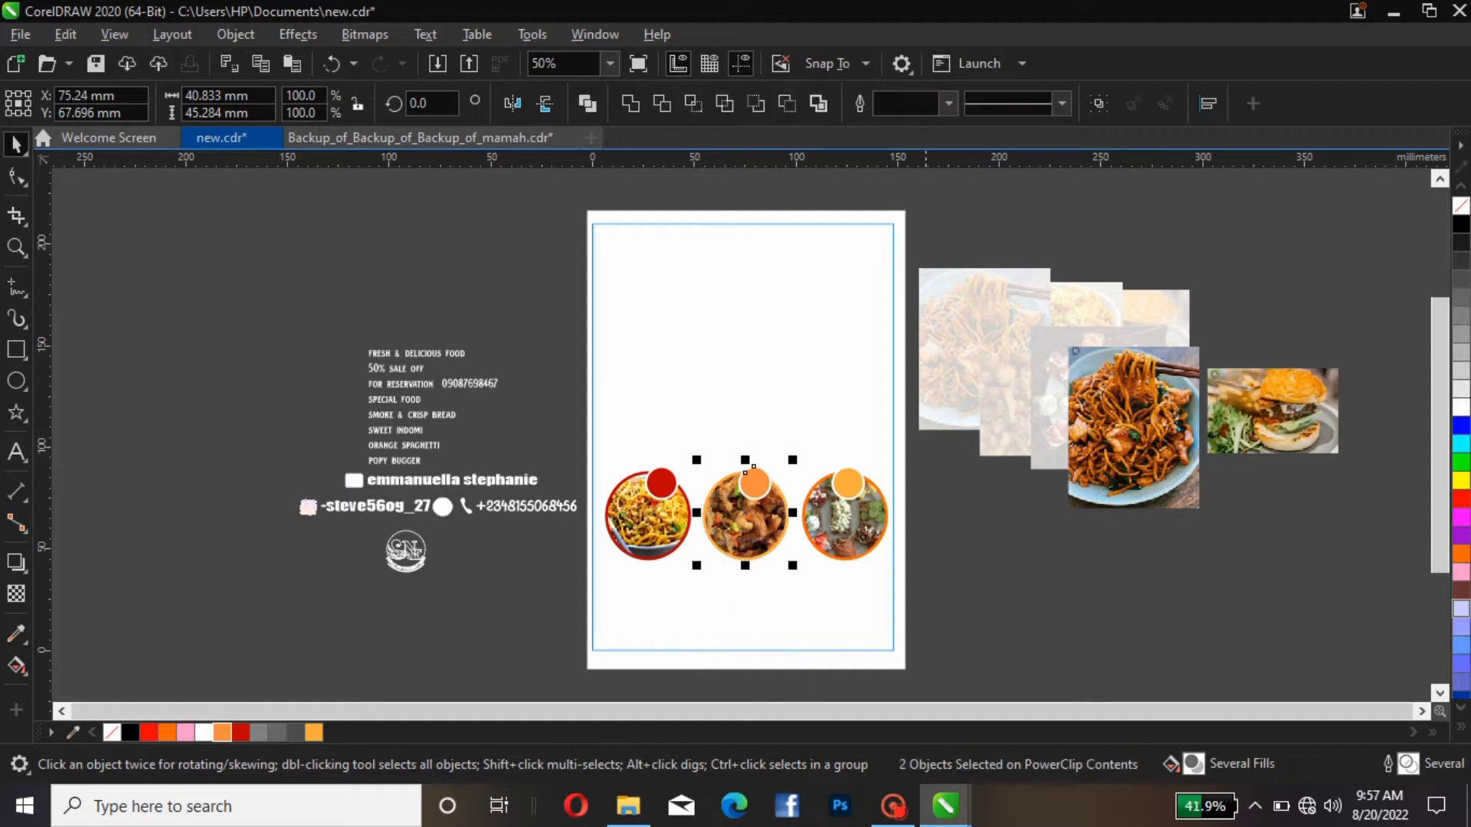
key("ctrl+g")
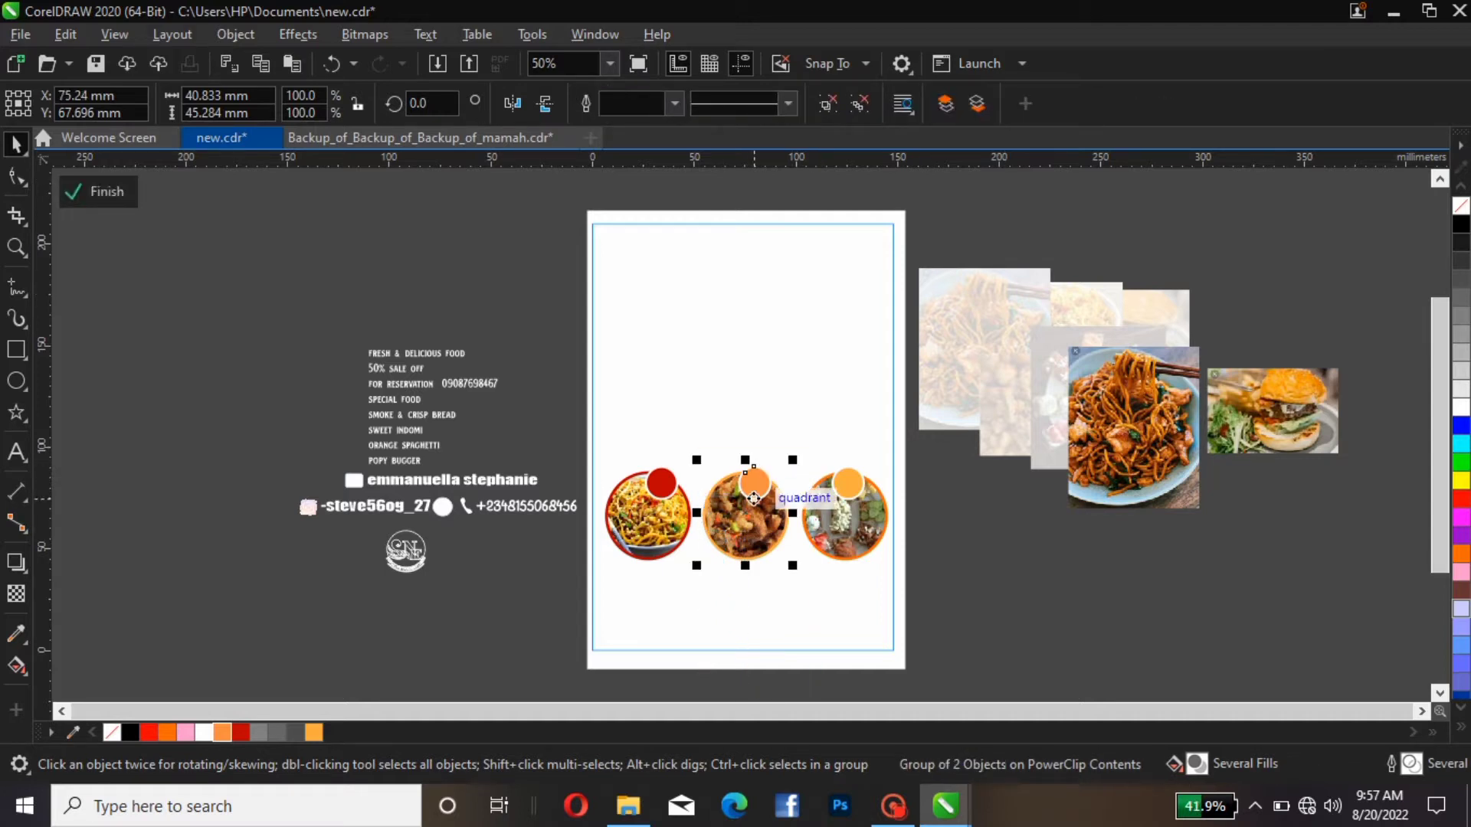
Swap the positions of the left and middle food groups, and group the right food circle with its badge.
left_click_drag(754, 498, 767, 469)
left_click(845, 524)
left_click_drag(938, 429, 797, 631)
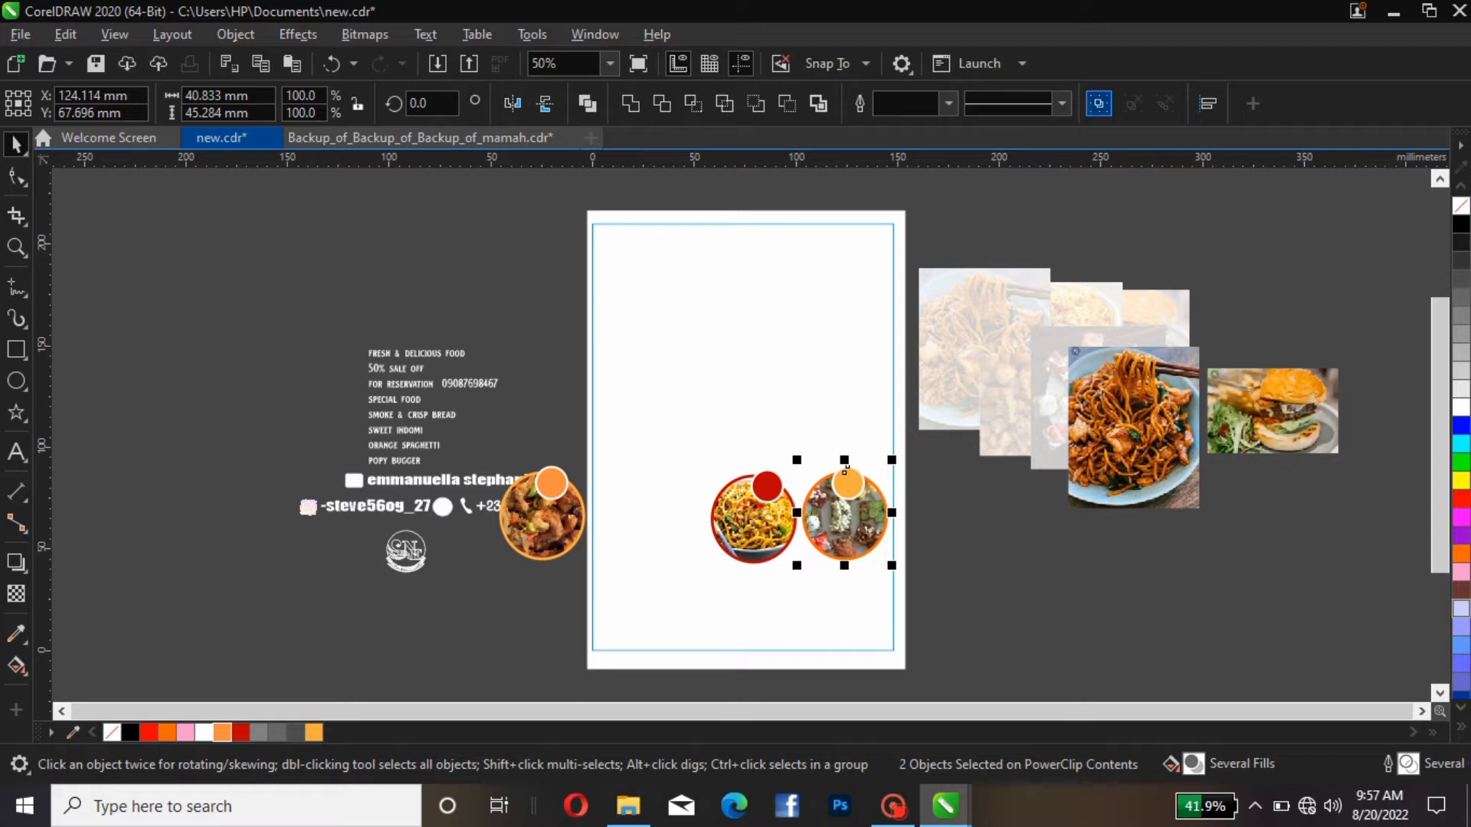
left_click(567, 512)
left_click_drag(541, 470, 648, 473)
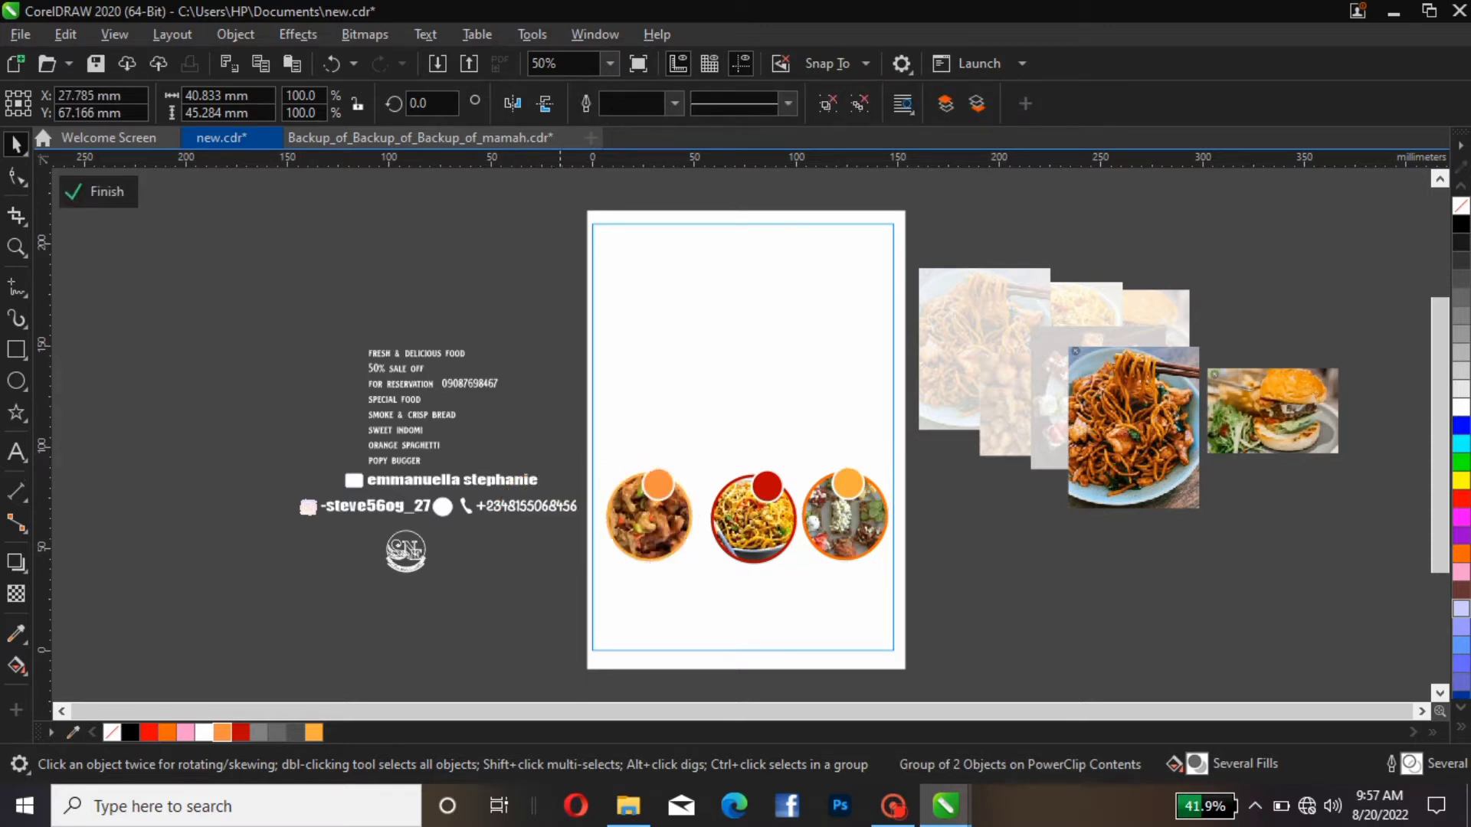
Align the three food groups along their bottom edges and shift the middle group slightly left to even the spacing.
left_click_drag(559, 431, 945, 591)
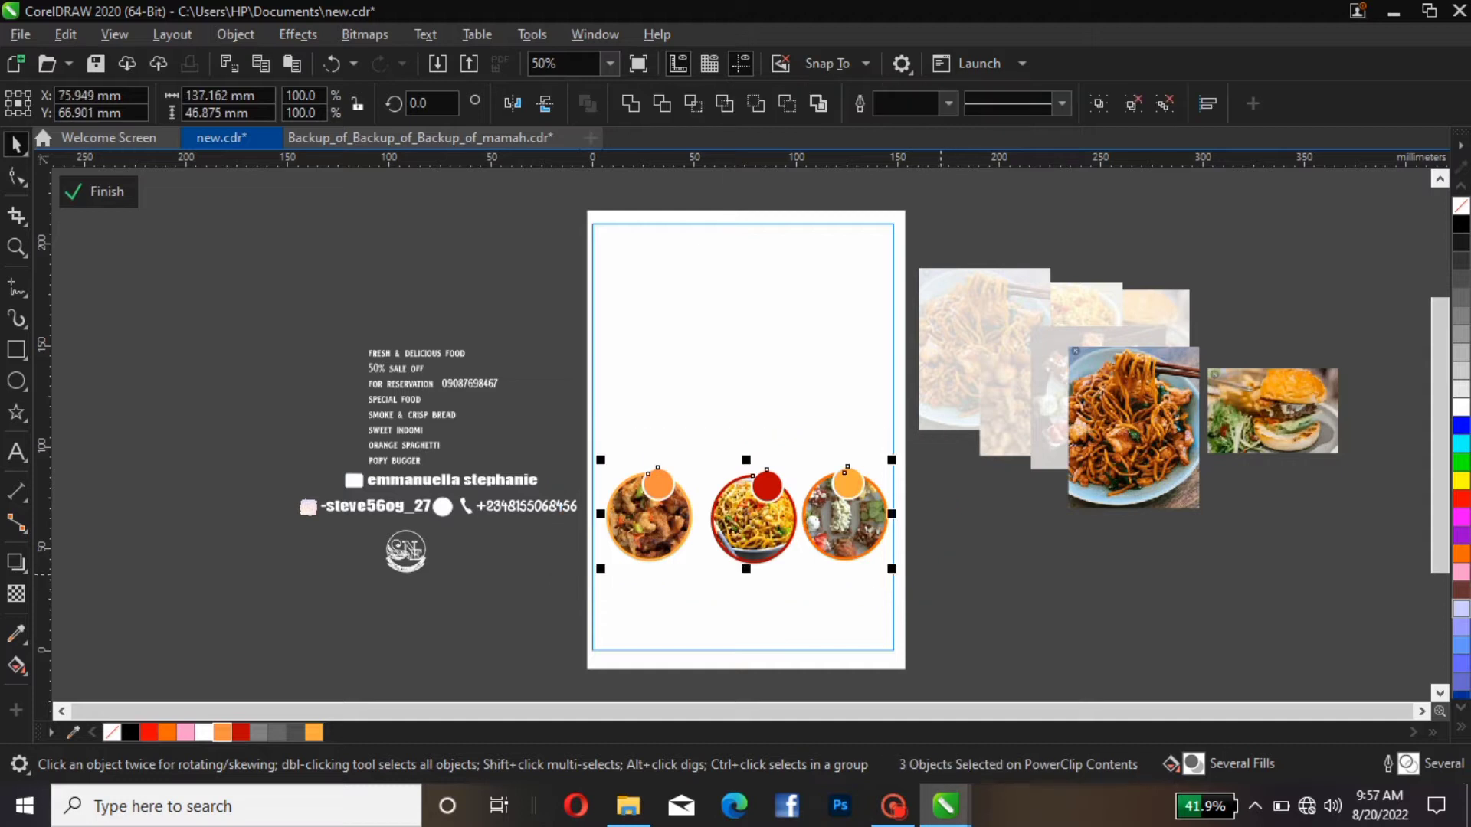
key("b")
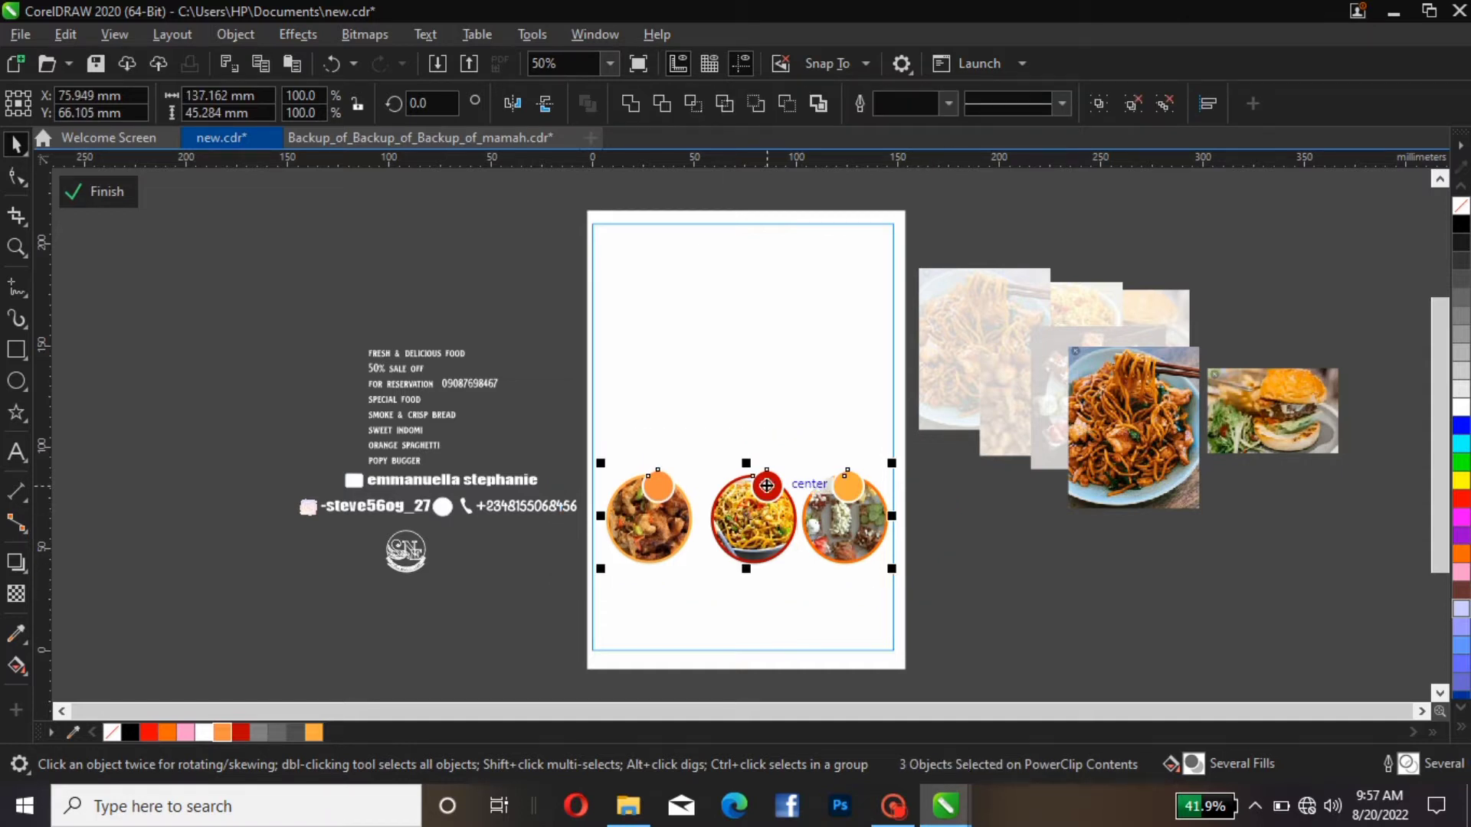
left_click(789, 520)
left_click(912, 527)
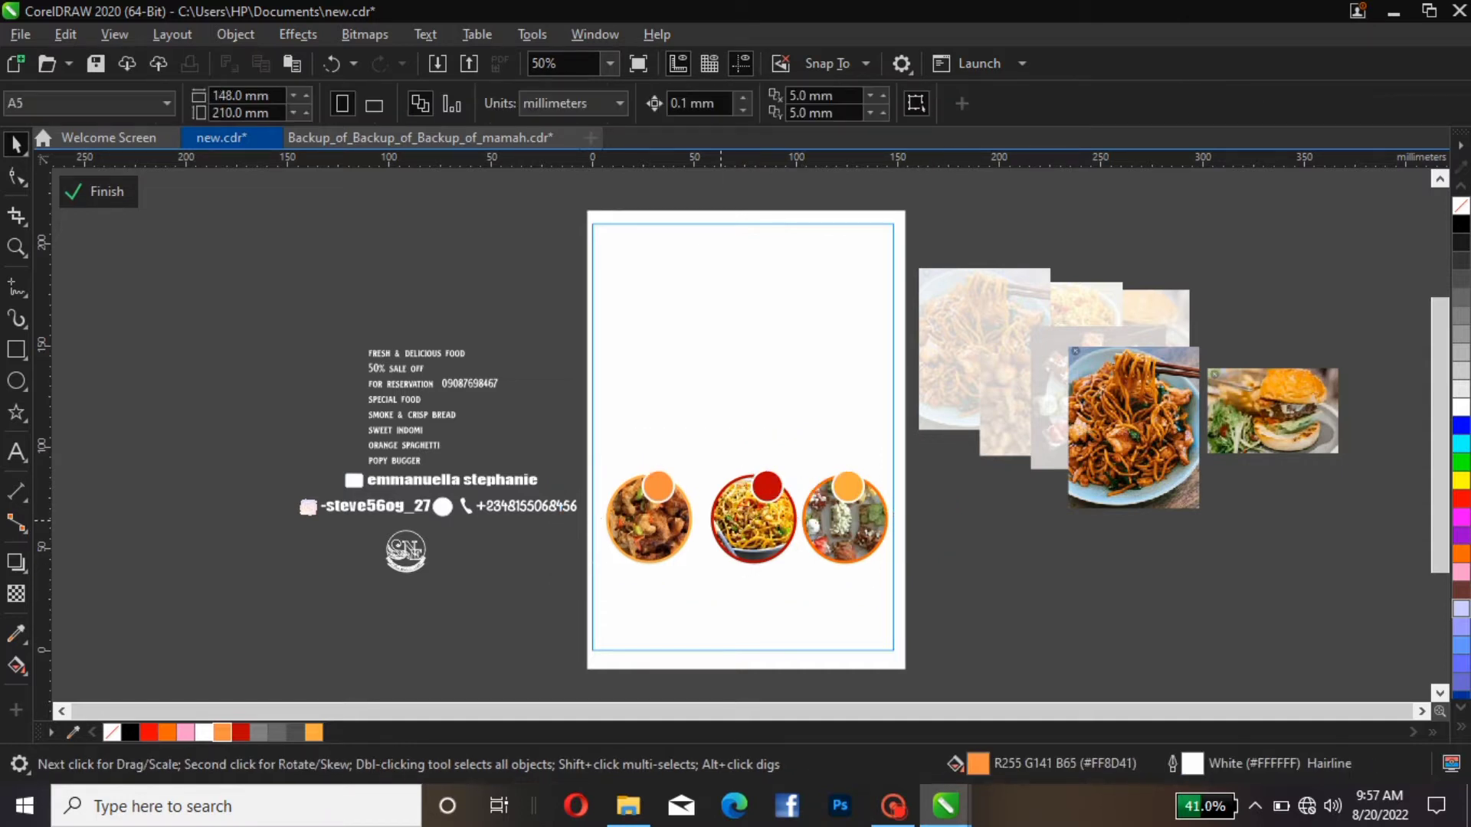
left_click(712, 519)
left_click_drag(712, 520, 706, 519)
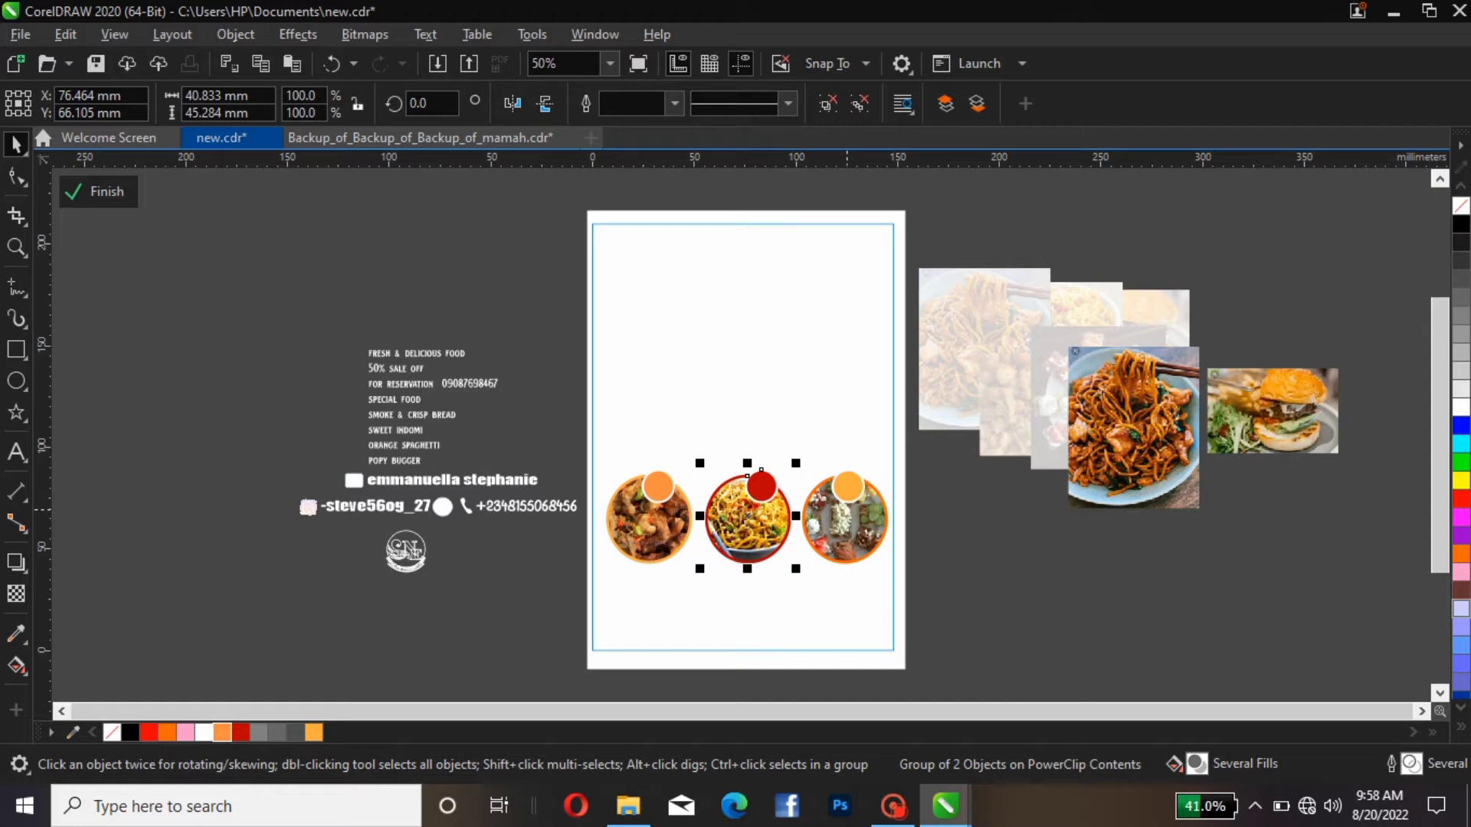
Add the artistic text "500", place it on the orange badge of the left food circle and colour it white.
scroll(840, 506, "up", 1)
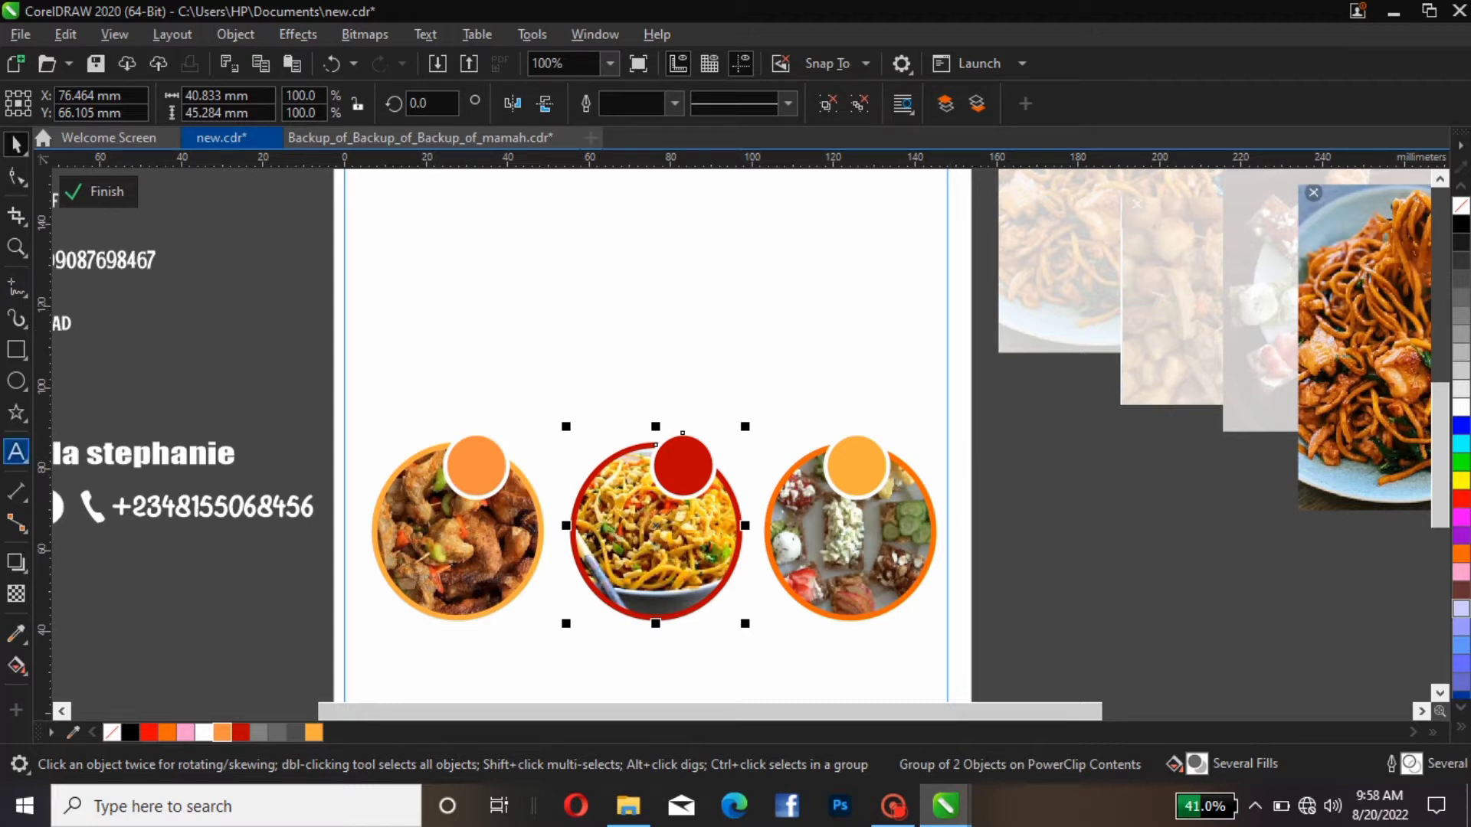
left_click(16, 451)
left_click(261, 357)
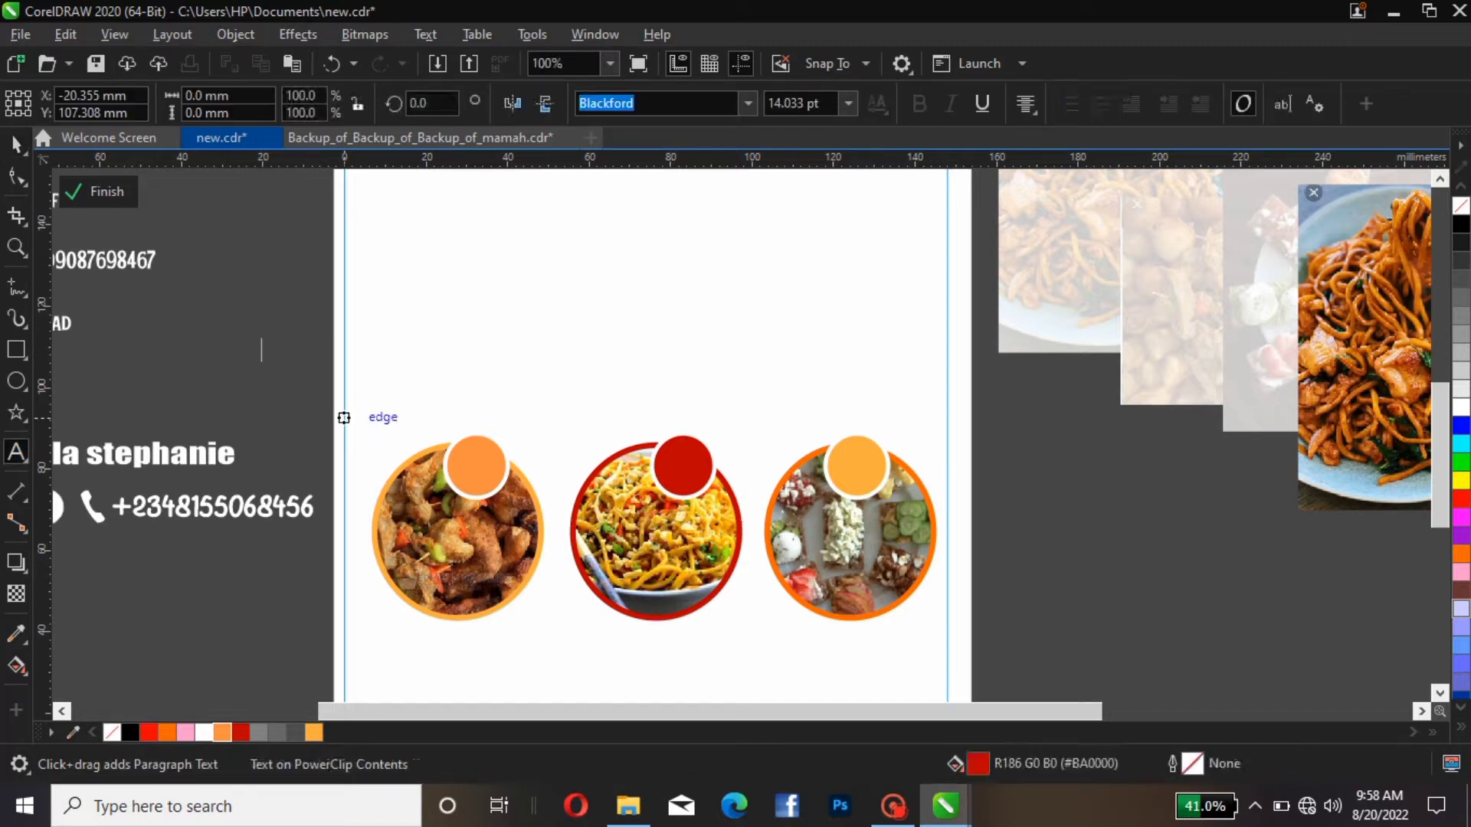
type("500")
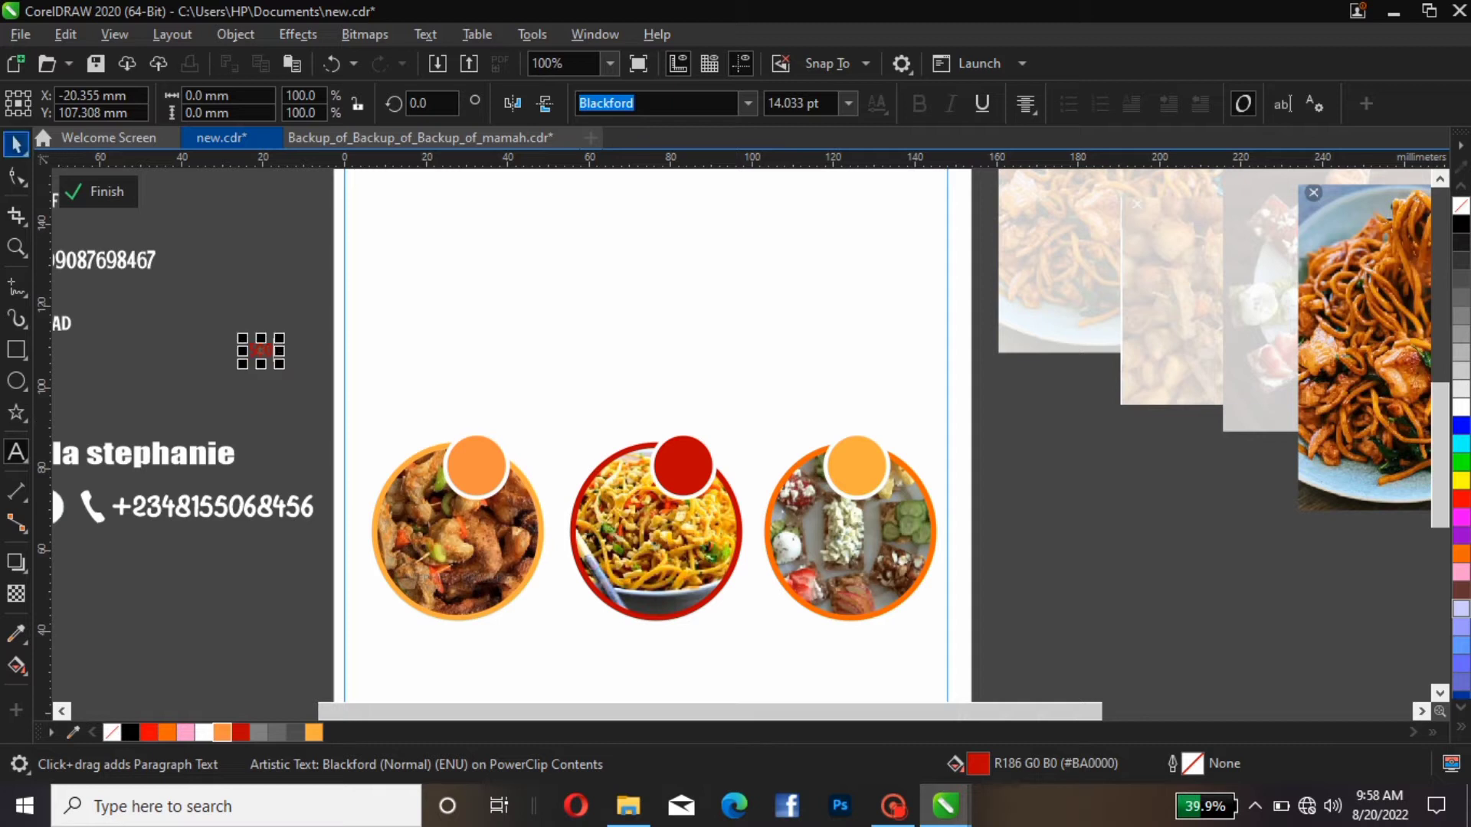
left_click(17, 143)
left_click_drag(273, 357, 476, 471)
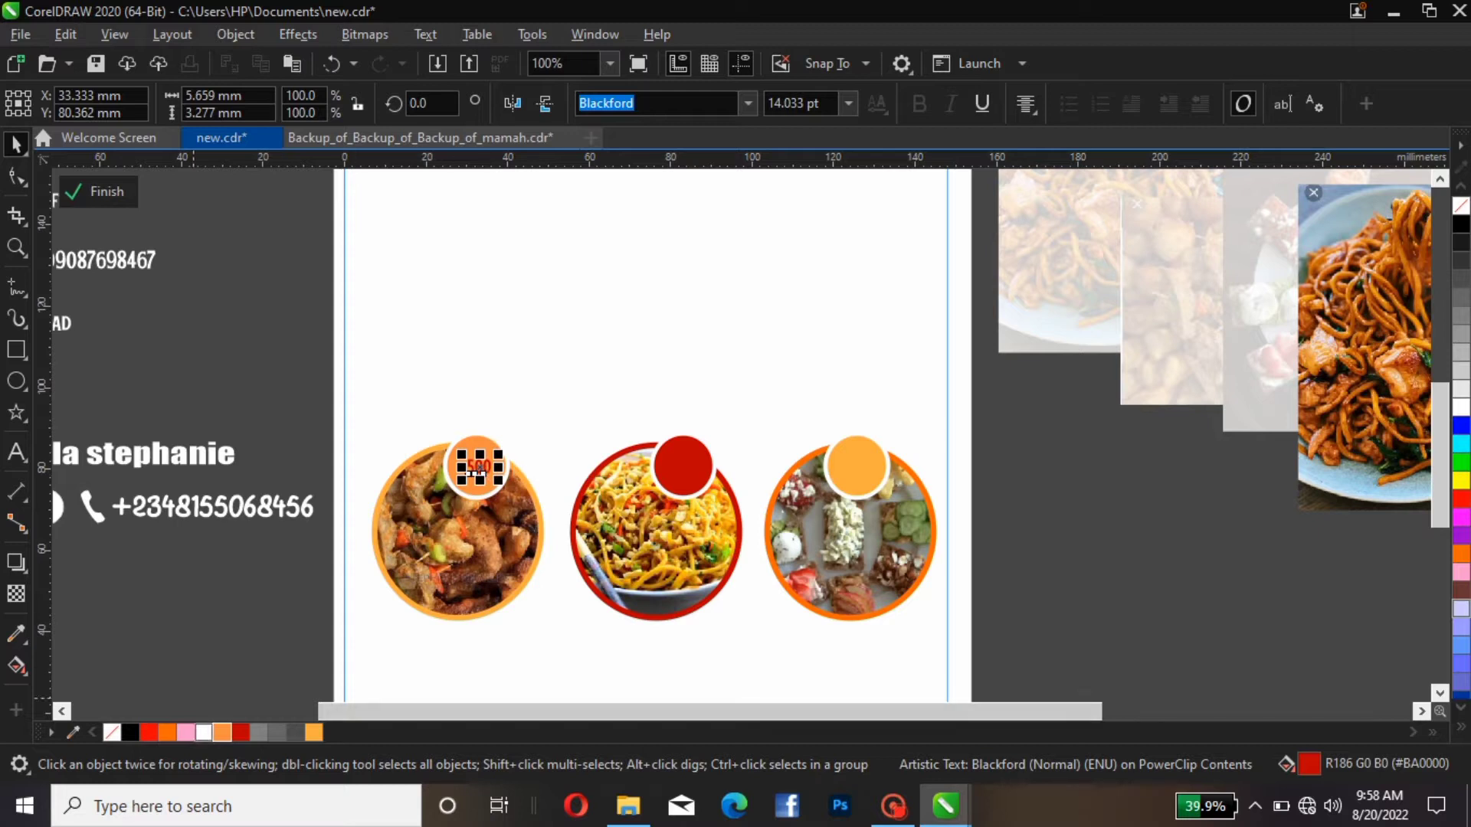
left_click(204, 732)
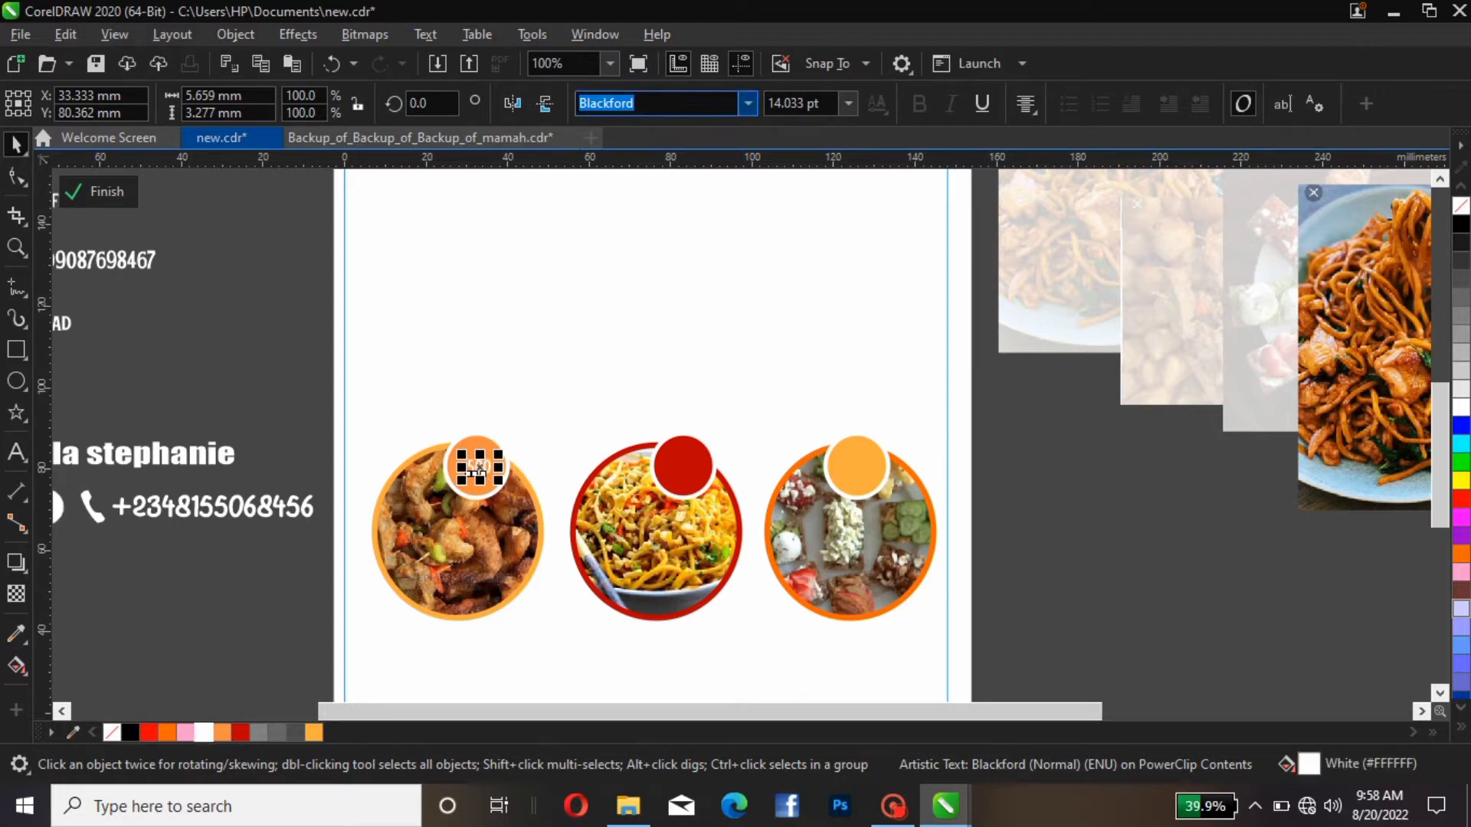
Change the "500" text's font to BlackChancery and enlarge it to about 21.4 pt.
left_click(747, 102)
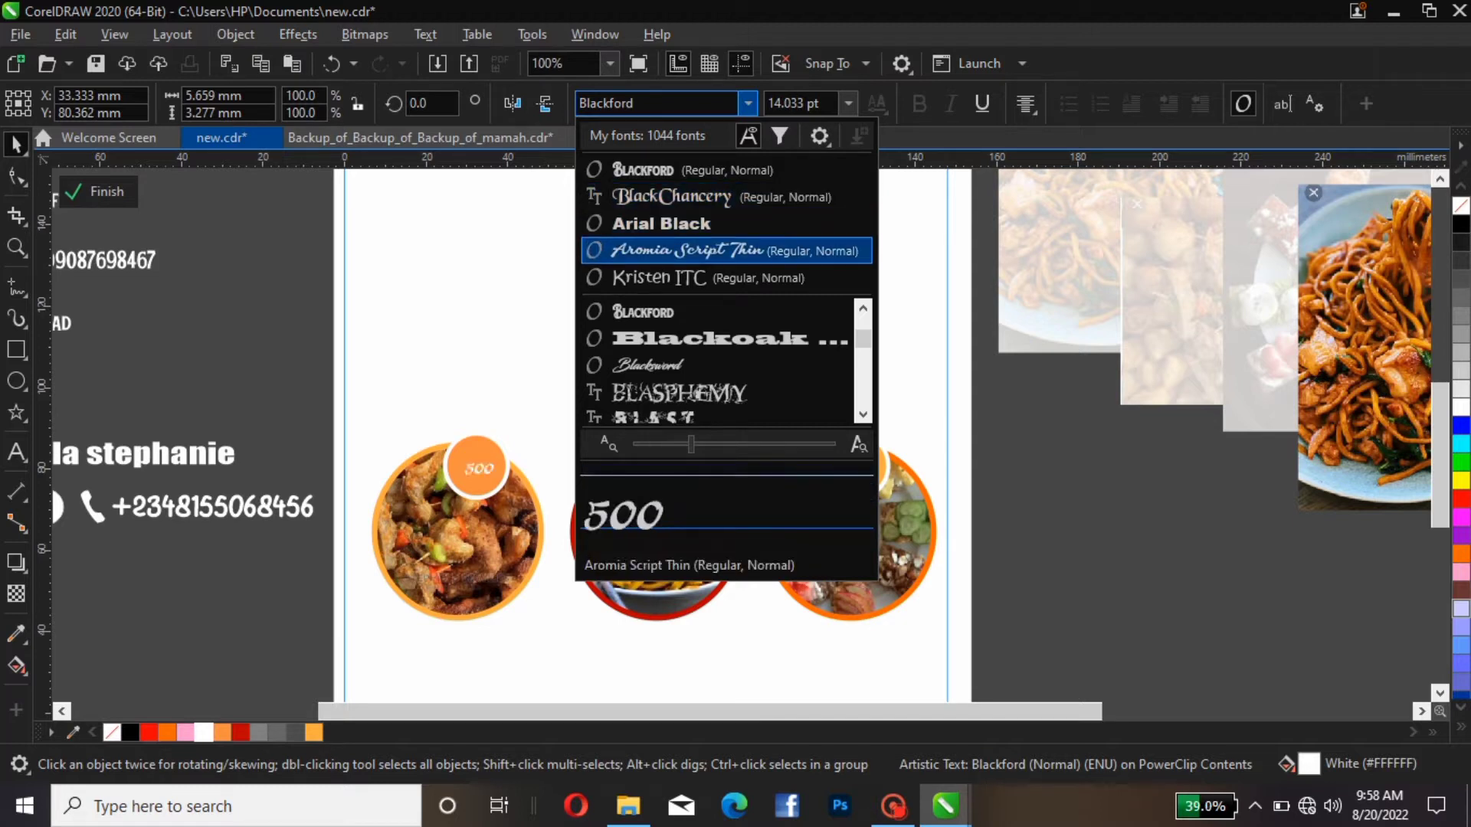
key("Escape")
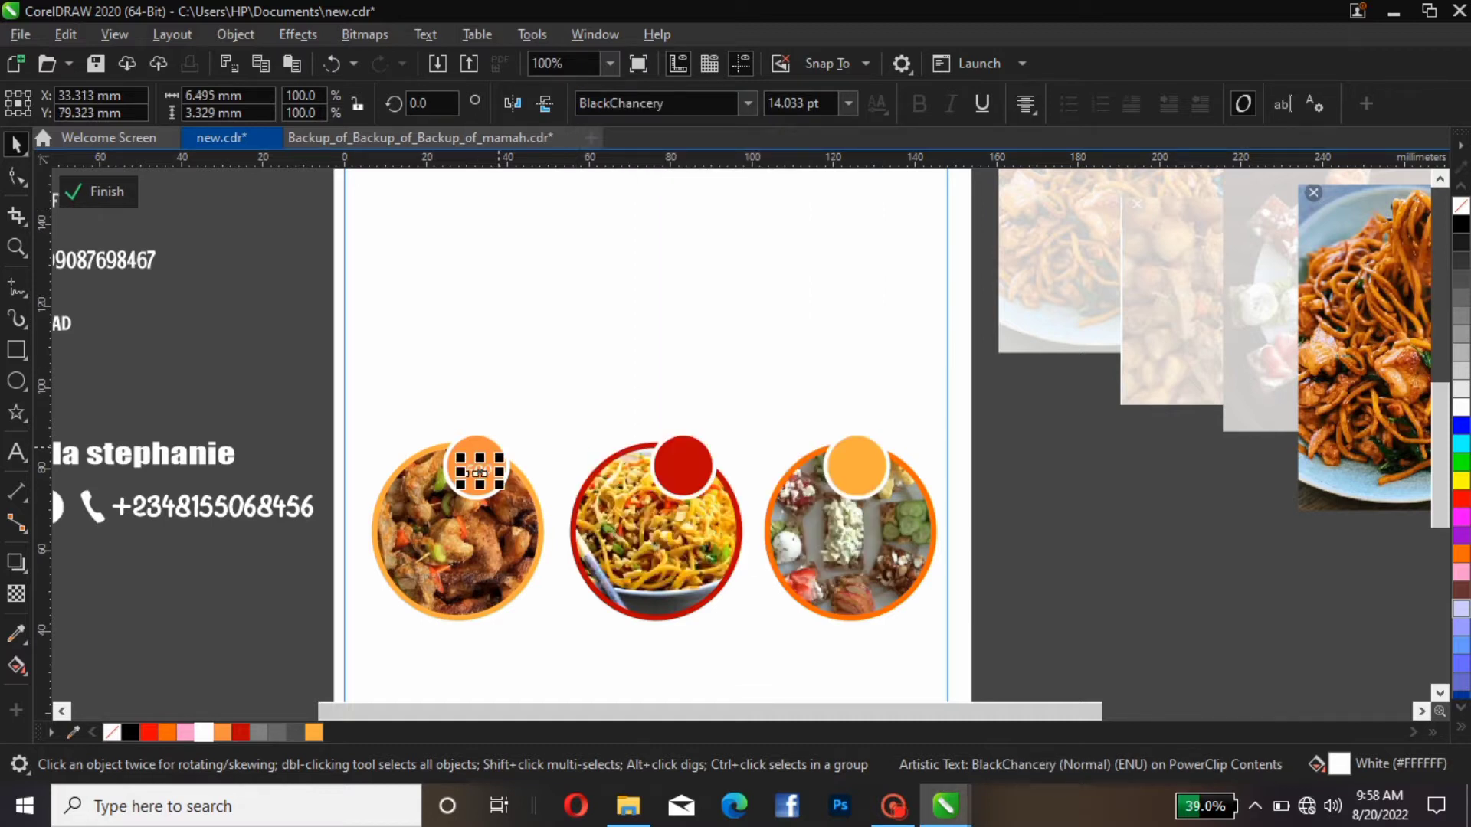
left_click(493, 434)
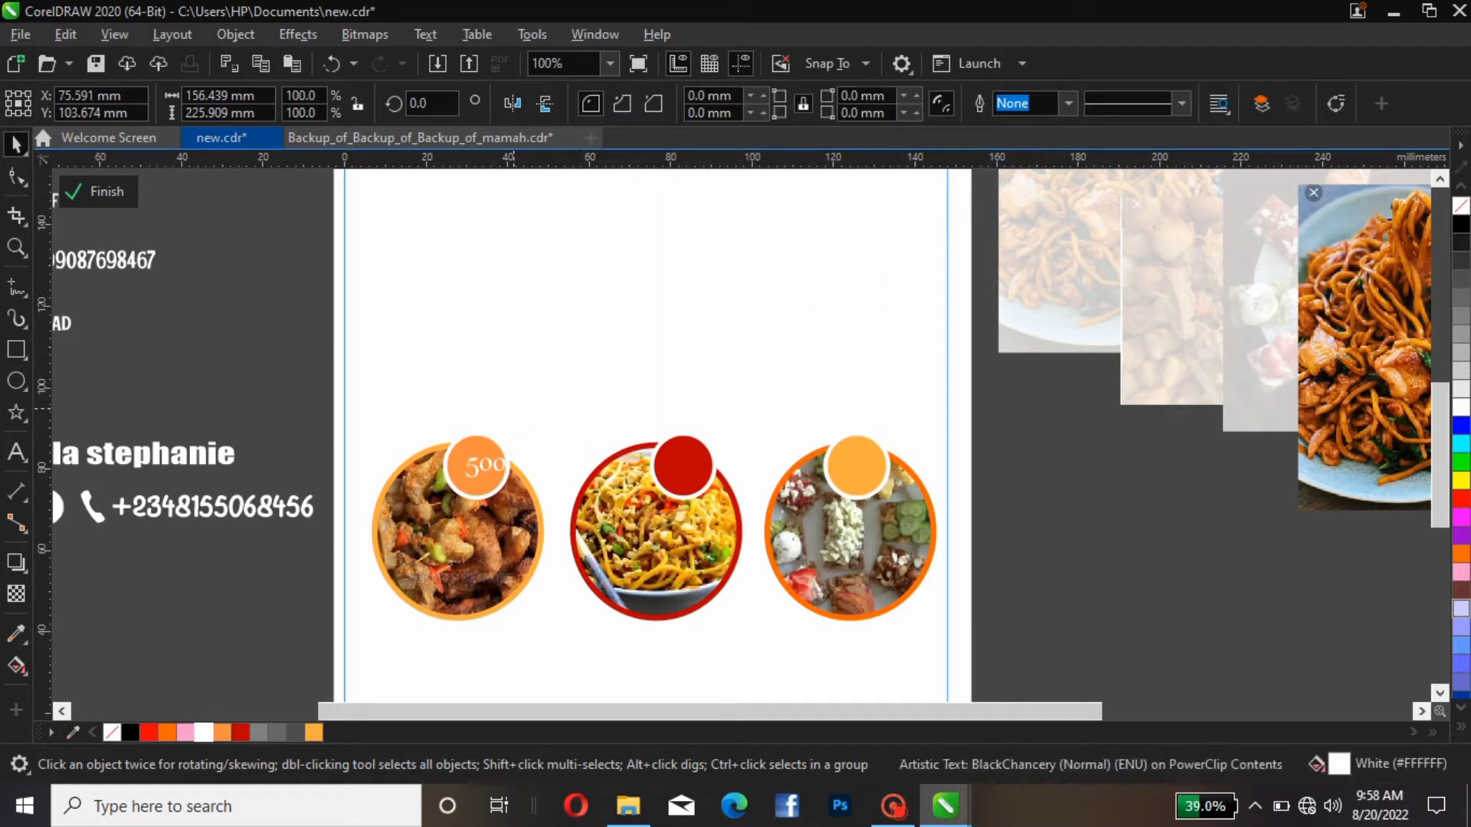
Centre the enlarged "500" text on the left food circle's orange badge.
left_click(487, 468)
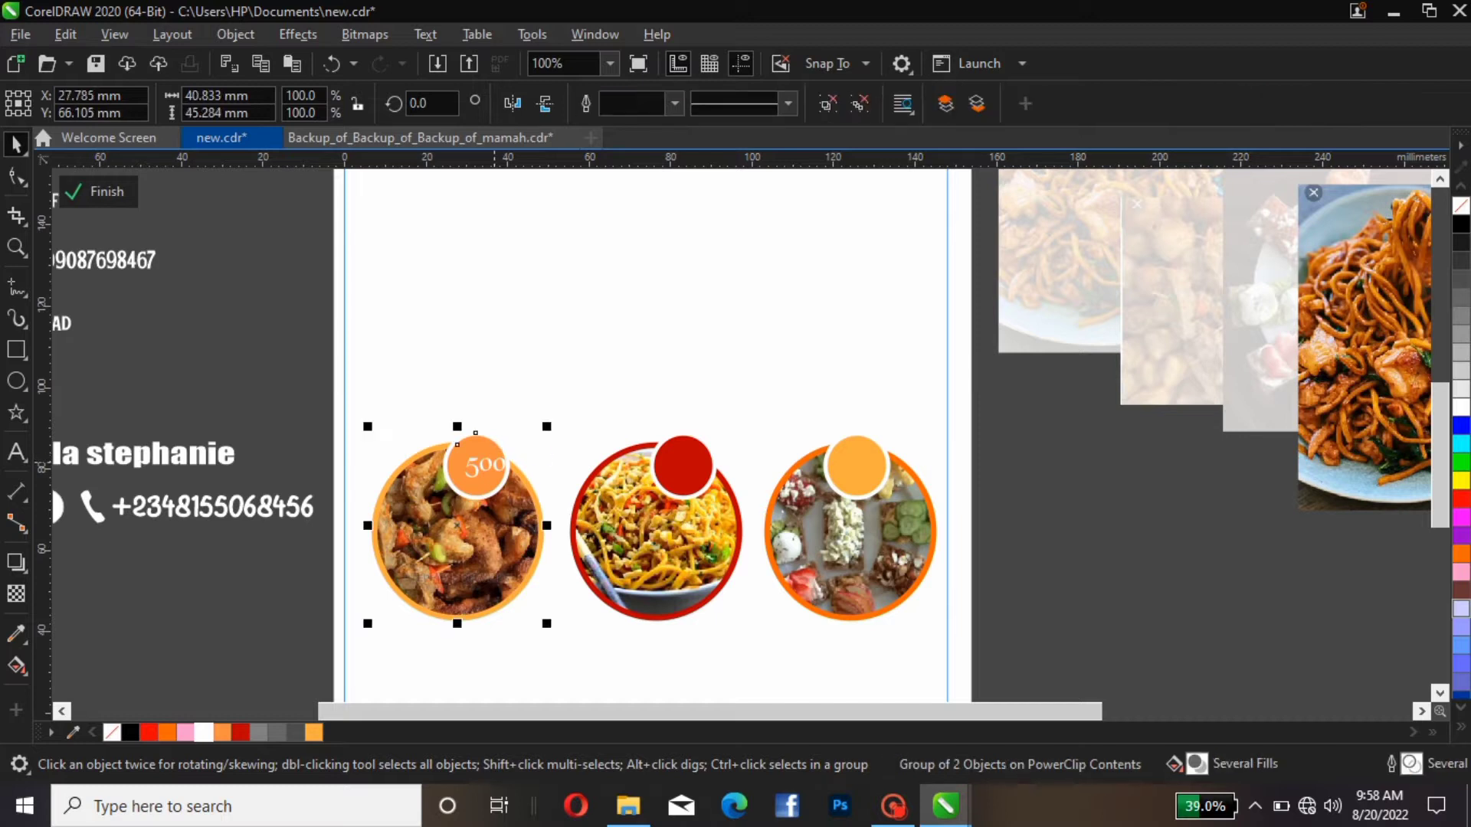
left_click(487, 467, "ctrl")
mouse_move(486, 467)
left_mouse_down()
mouse_move(498, 461)
mouse_move(475, 466)
left_mouse_up()
left_click(484, 474)
left_click(483, 473, "ctrl")
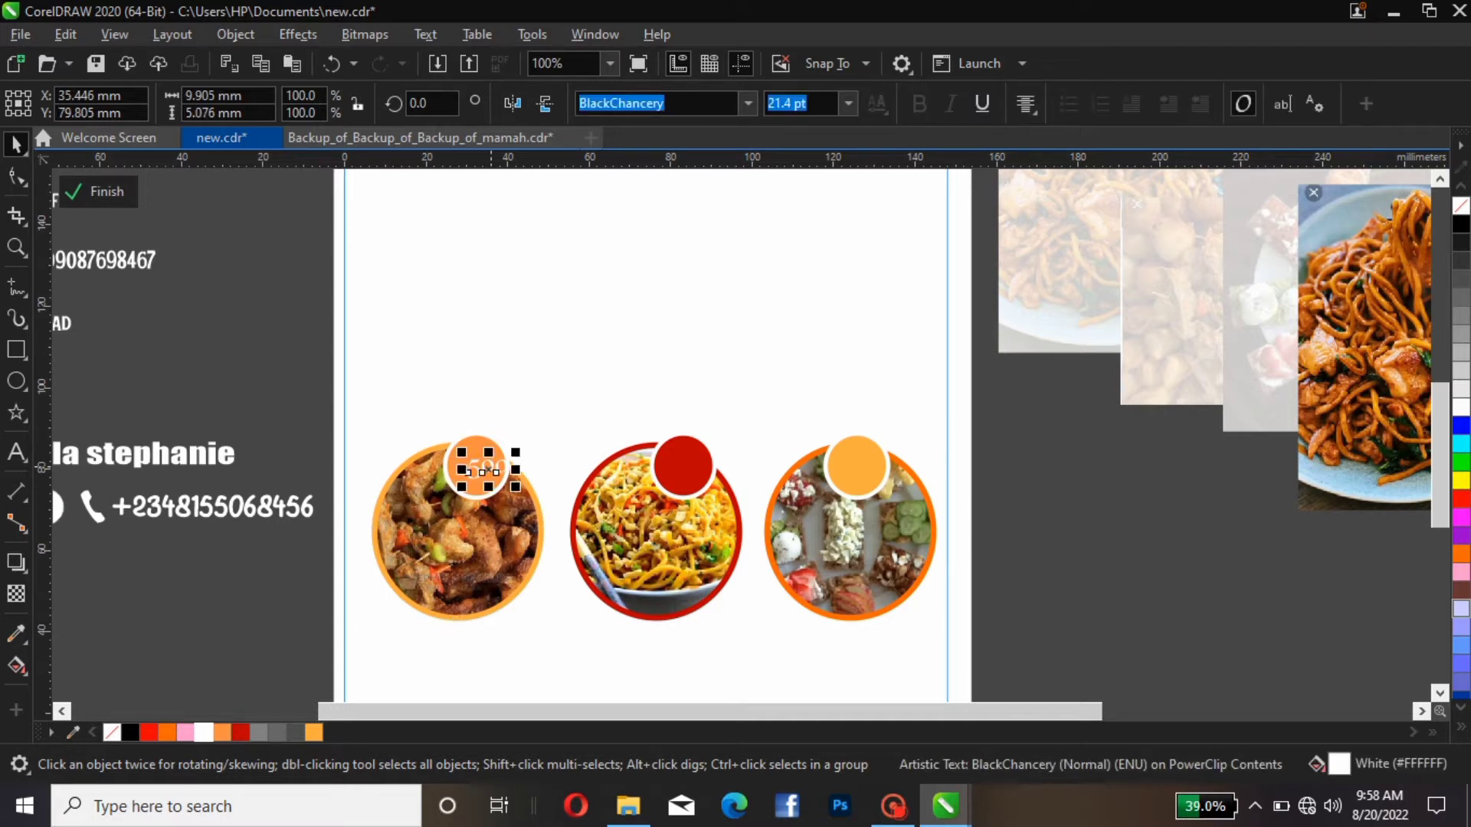
left_click_drag(483, 471, 475, 471)
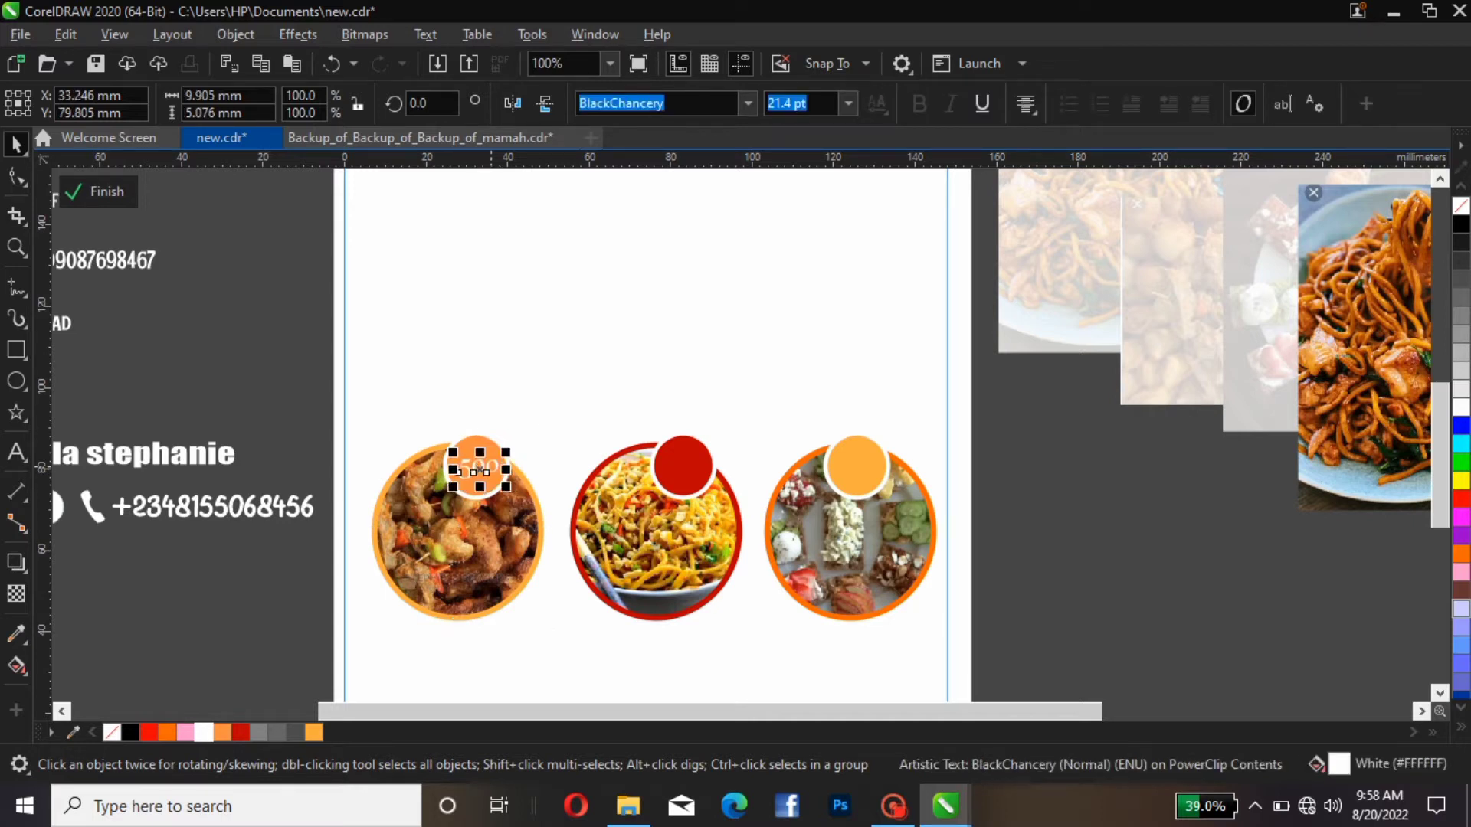
key("Up")
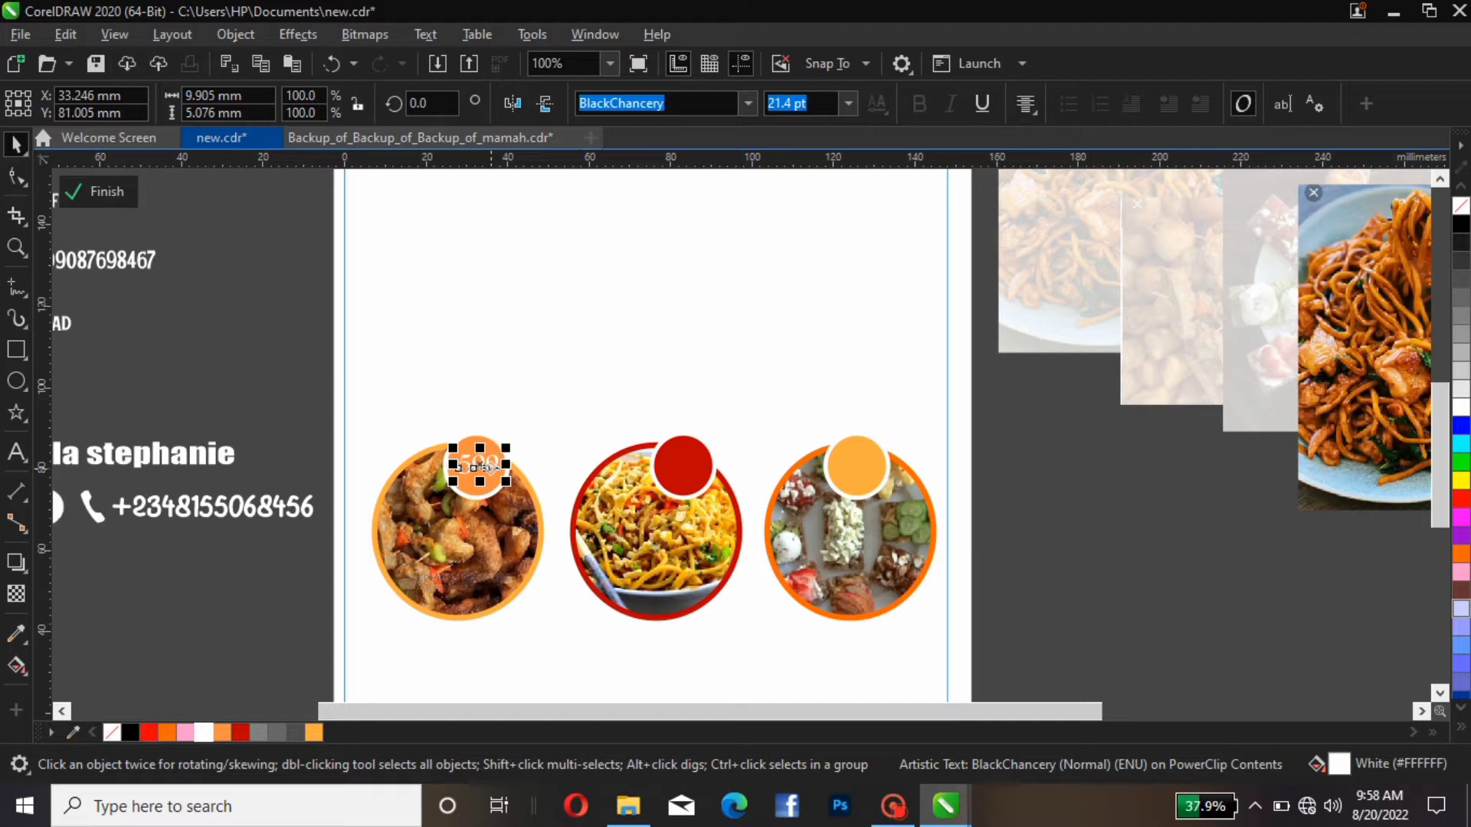
Copy the "500" text onto the middle red badge and the right light orange badge, centring each copy.
left_click_drag(480, 466, 684, 468)
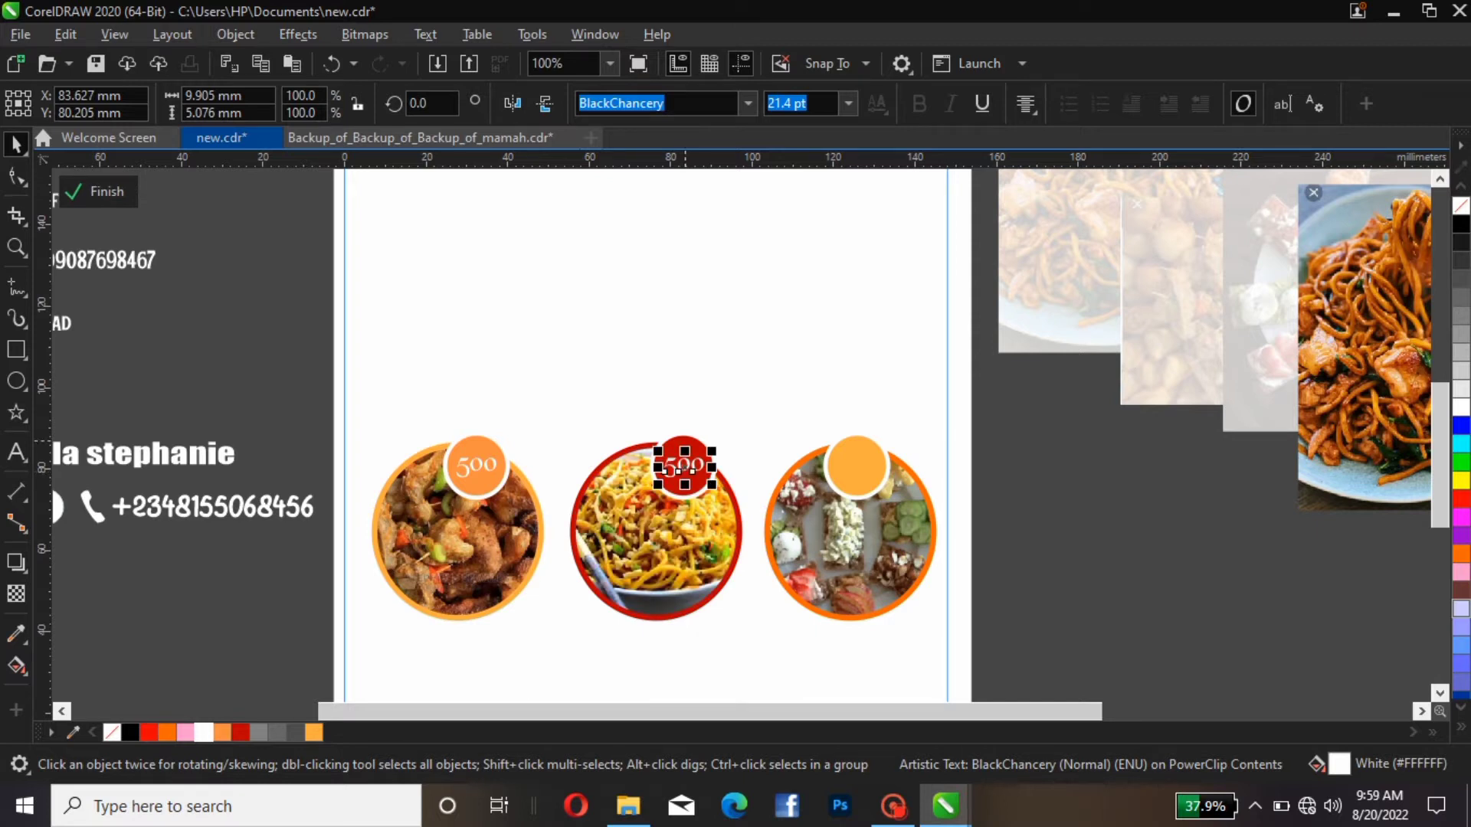
left_click_drag(664, 469, 871, 470)
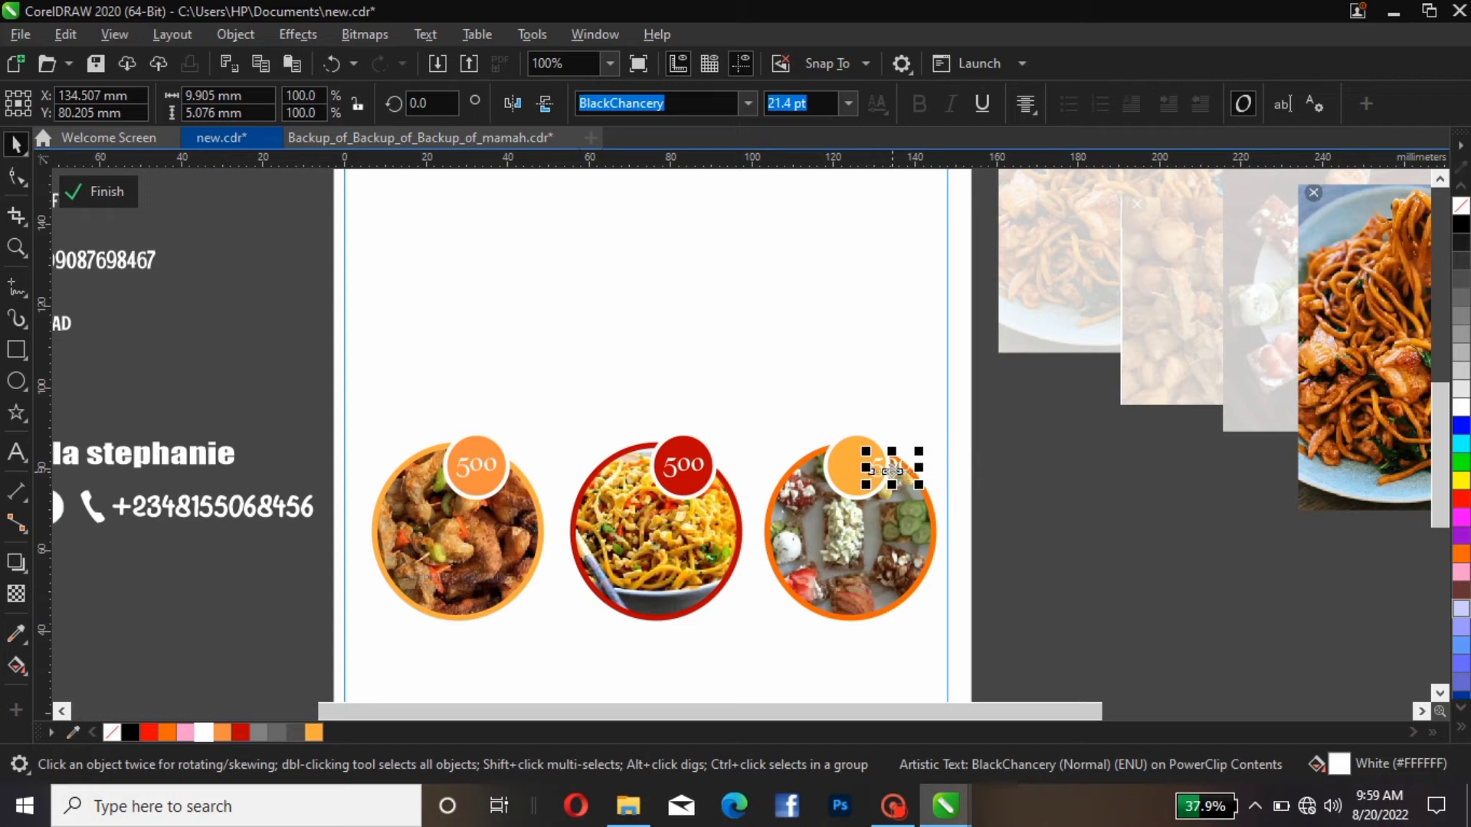
left_click(897, 456)
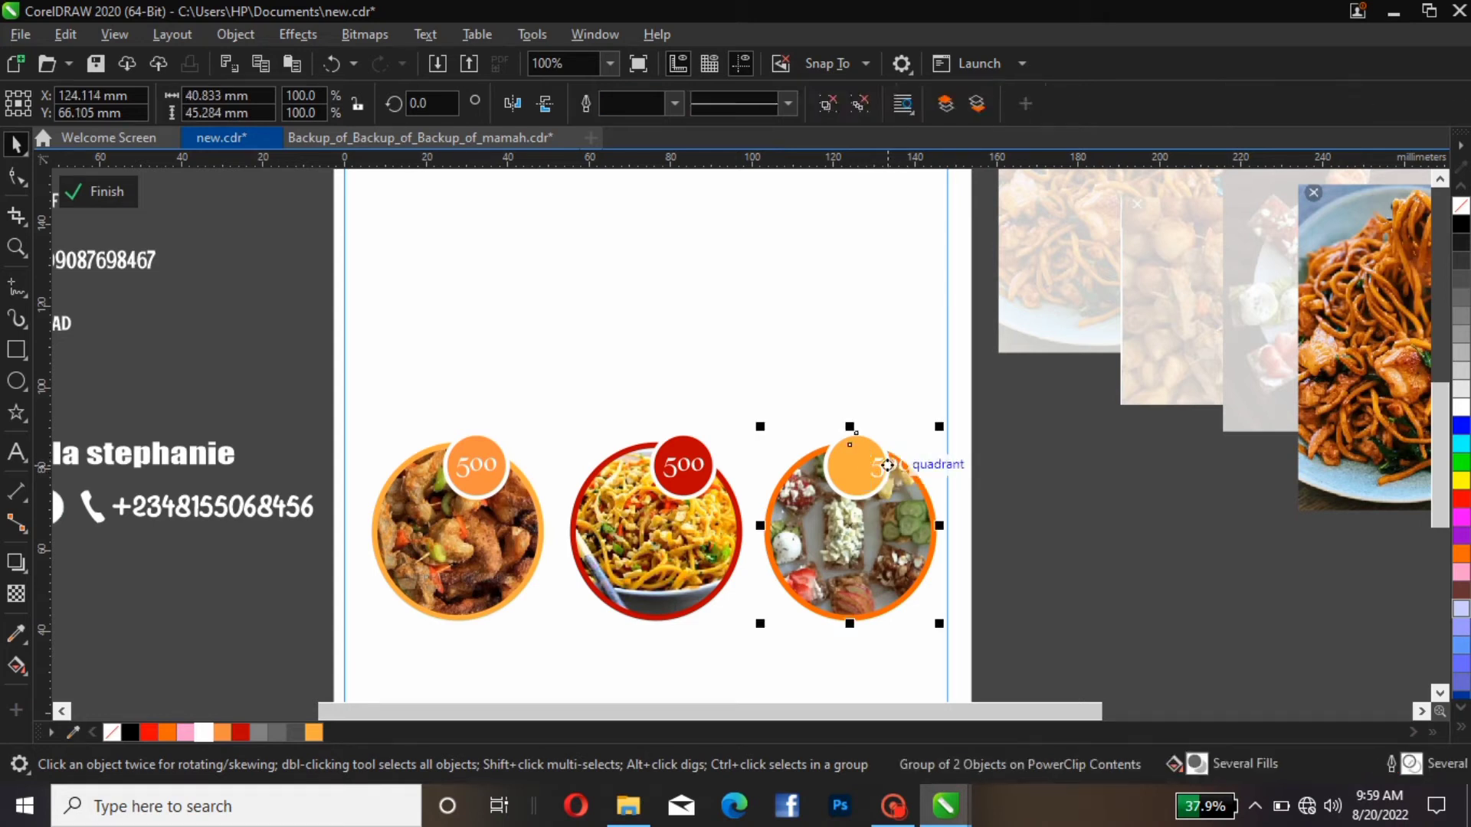
left_click(888, 464)
left_click(997, 462)
left_click(858, 465)
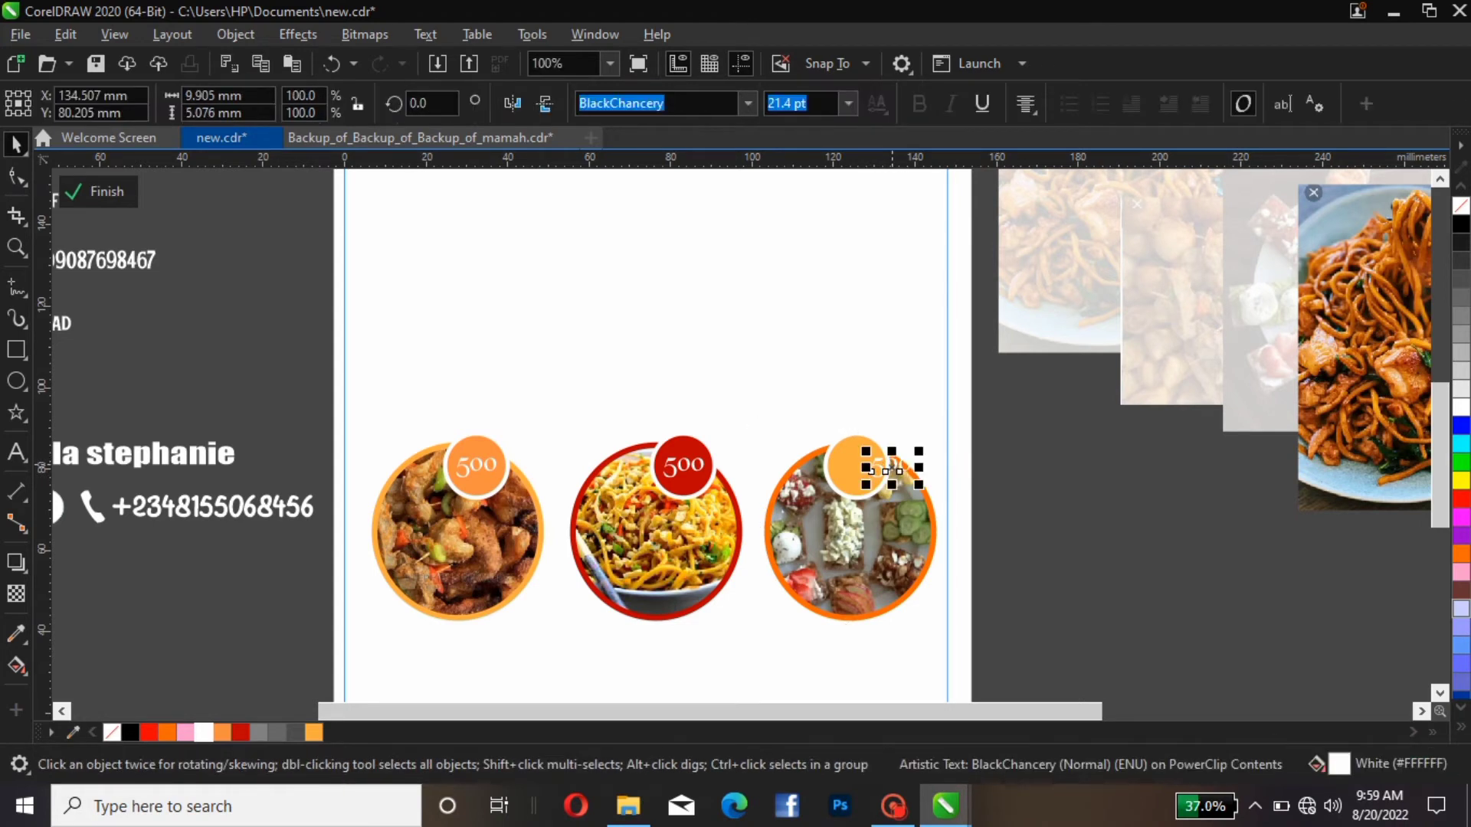
left_click_drag(858, 465, 856, 465)
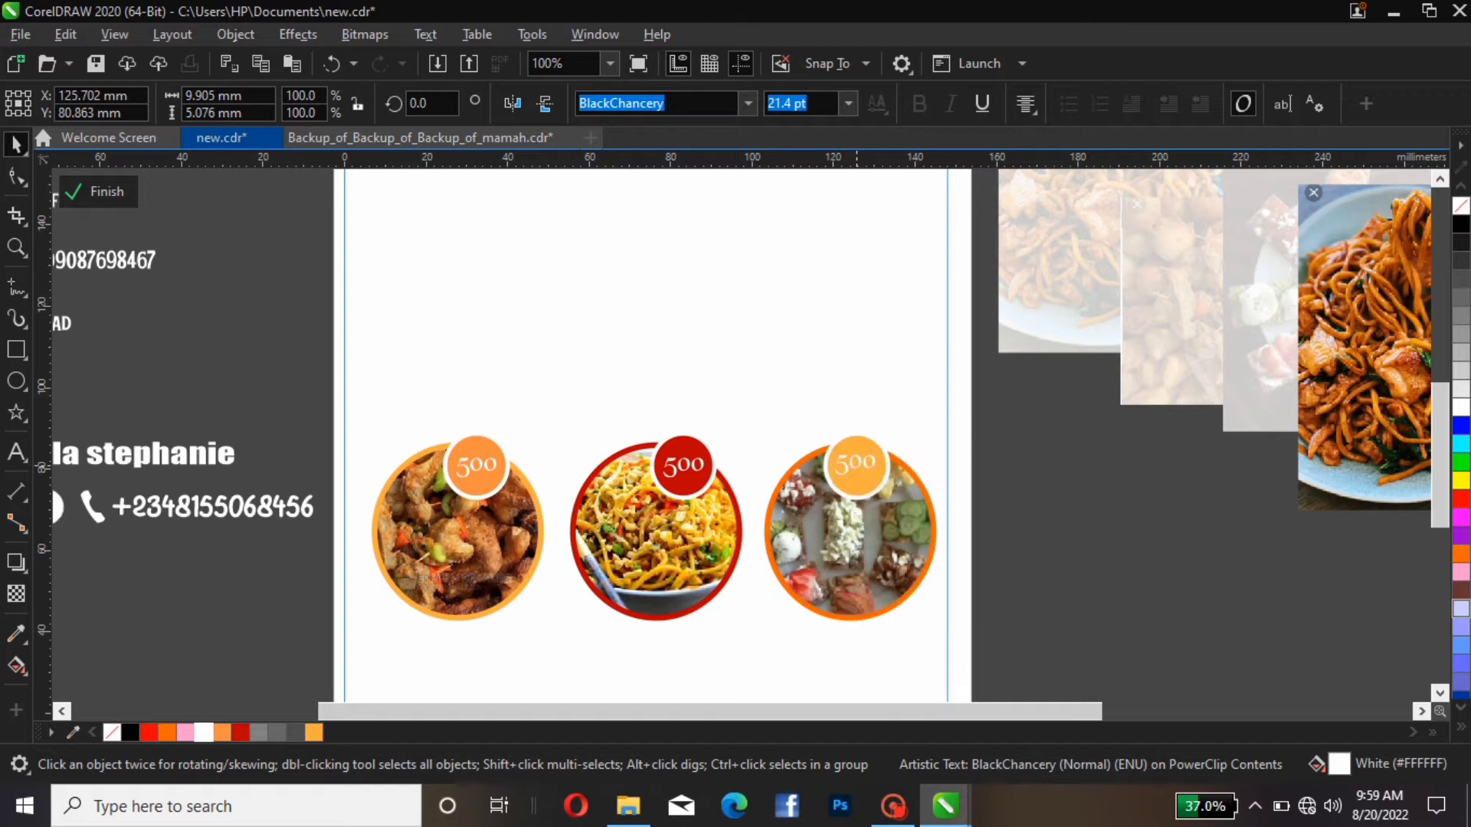
Nudge the "500" text slightly lower on the light orange badge of the right food circle.
key("Escape")
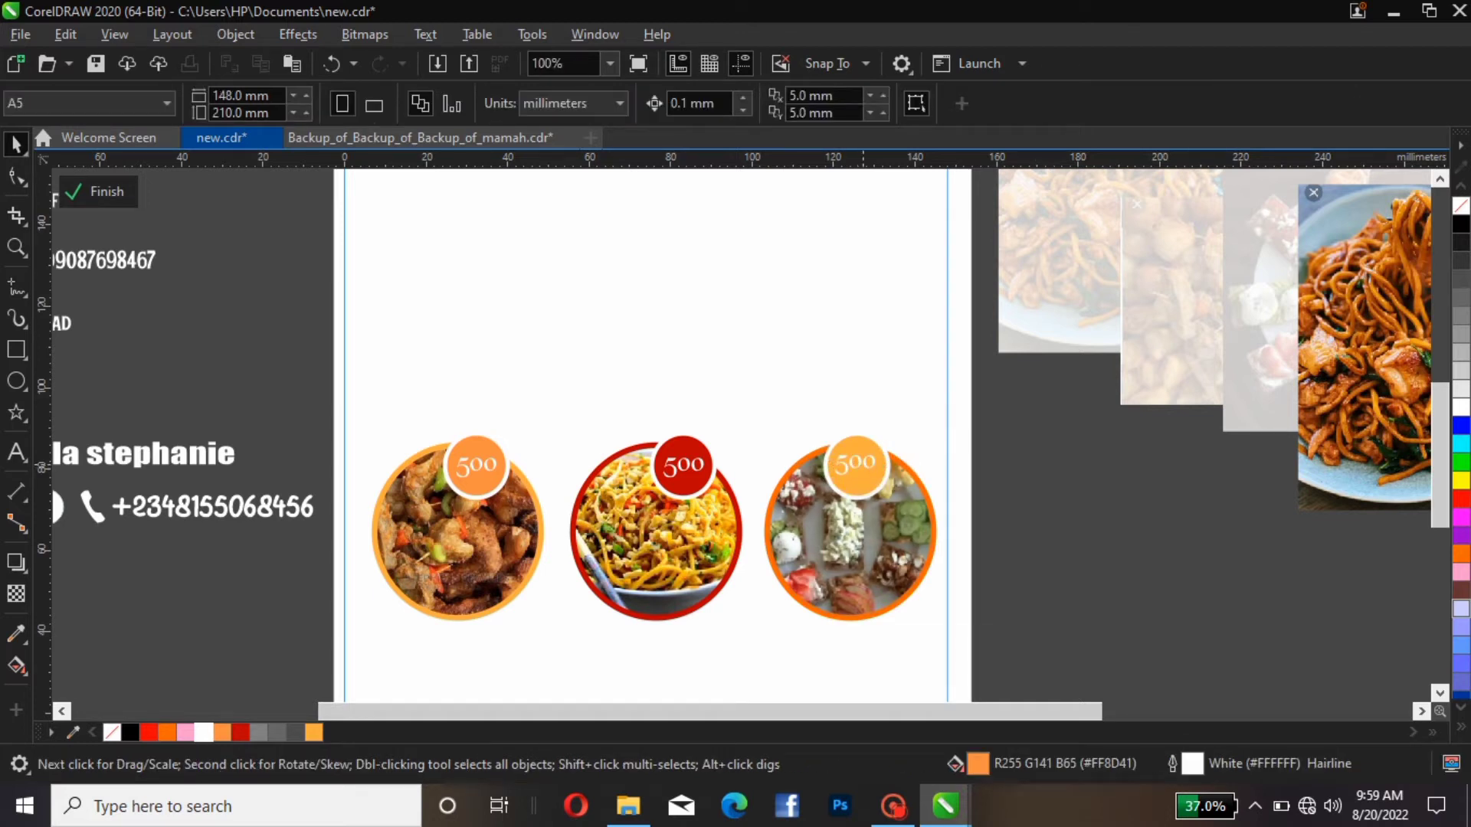
left_click(855, 465)
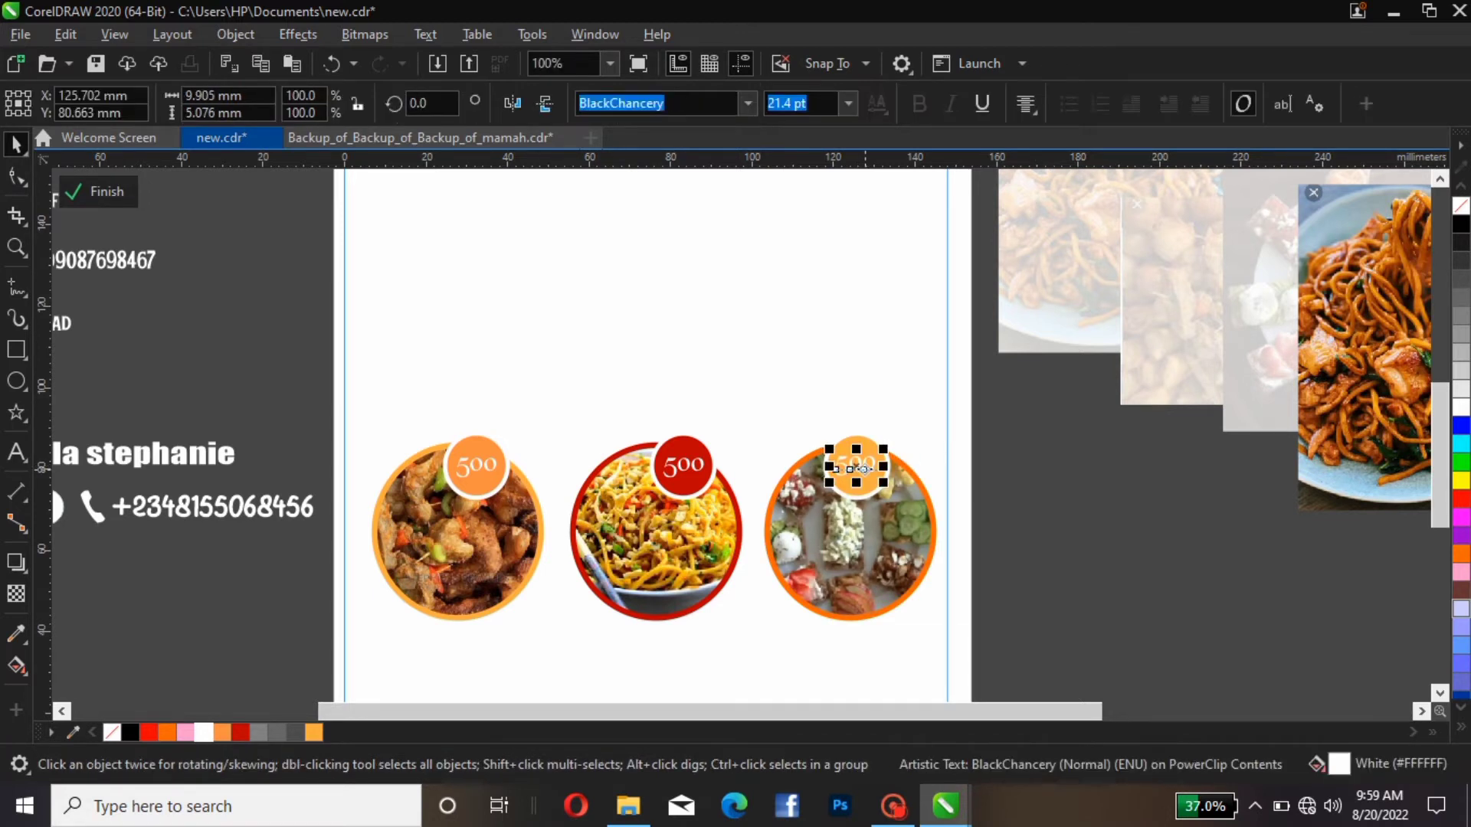
left_click_drag(851, 470, 861, 473)
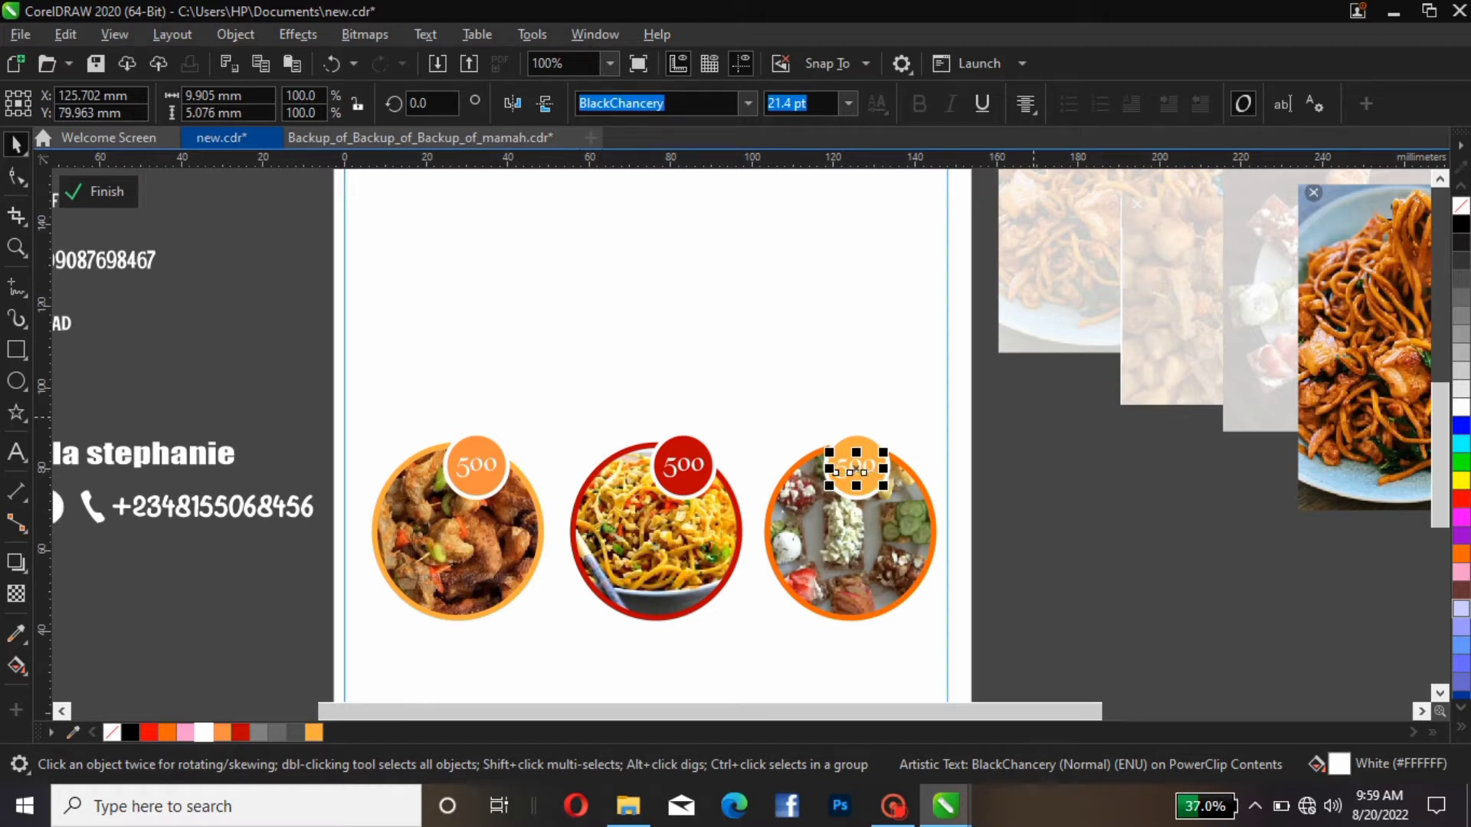
key("Escape")
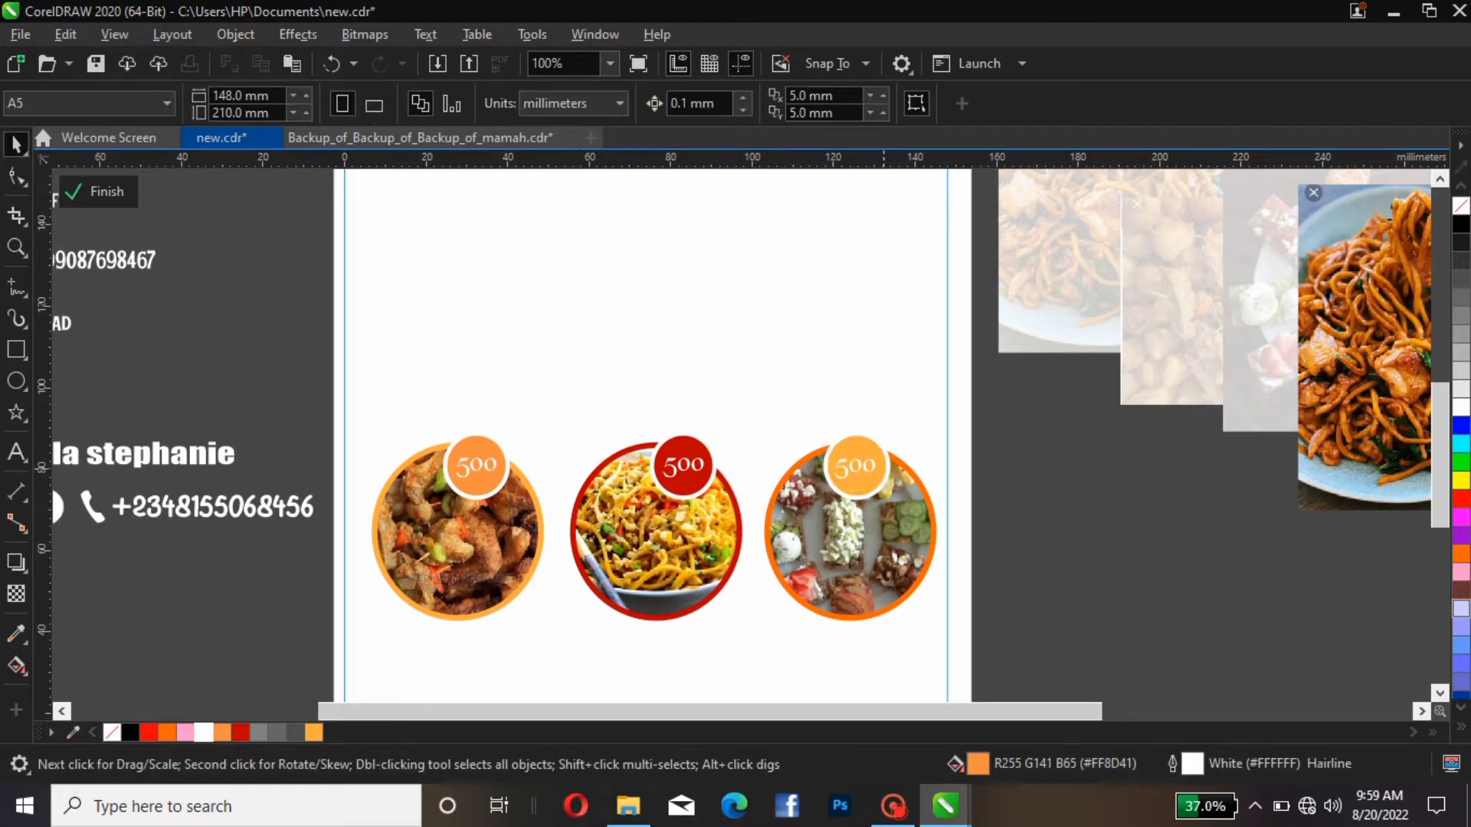
Move the noodle photo and the burger photo beside the page straight down, the noodle photo clear of the faded images.
scroll(776, 404, "down", 2)
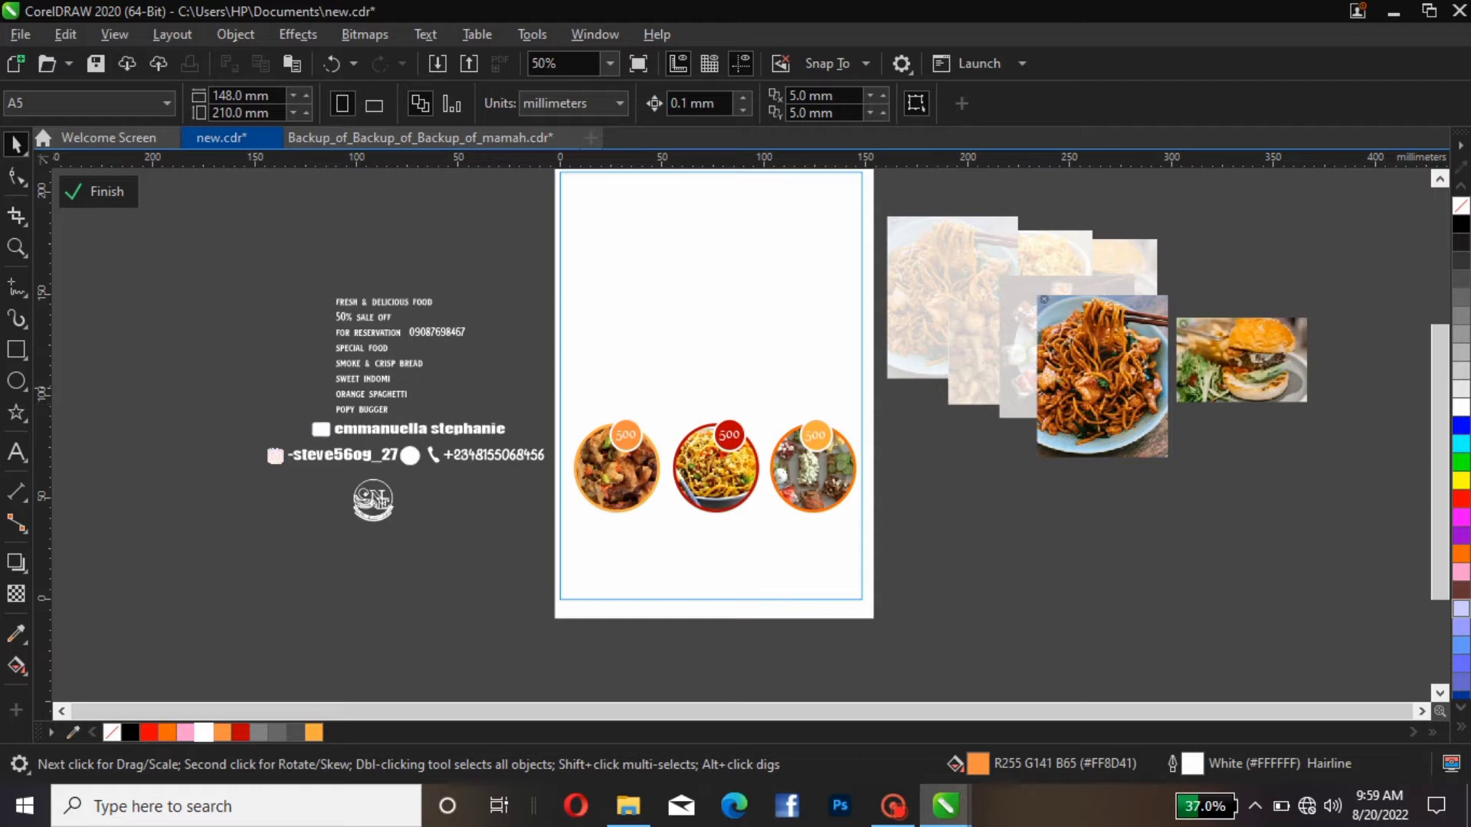
left_click(1101, 375)
left_click_drag(1102, 375, 1068, 474)
left_click_drag(1241, 360, 1241, 405)
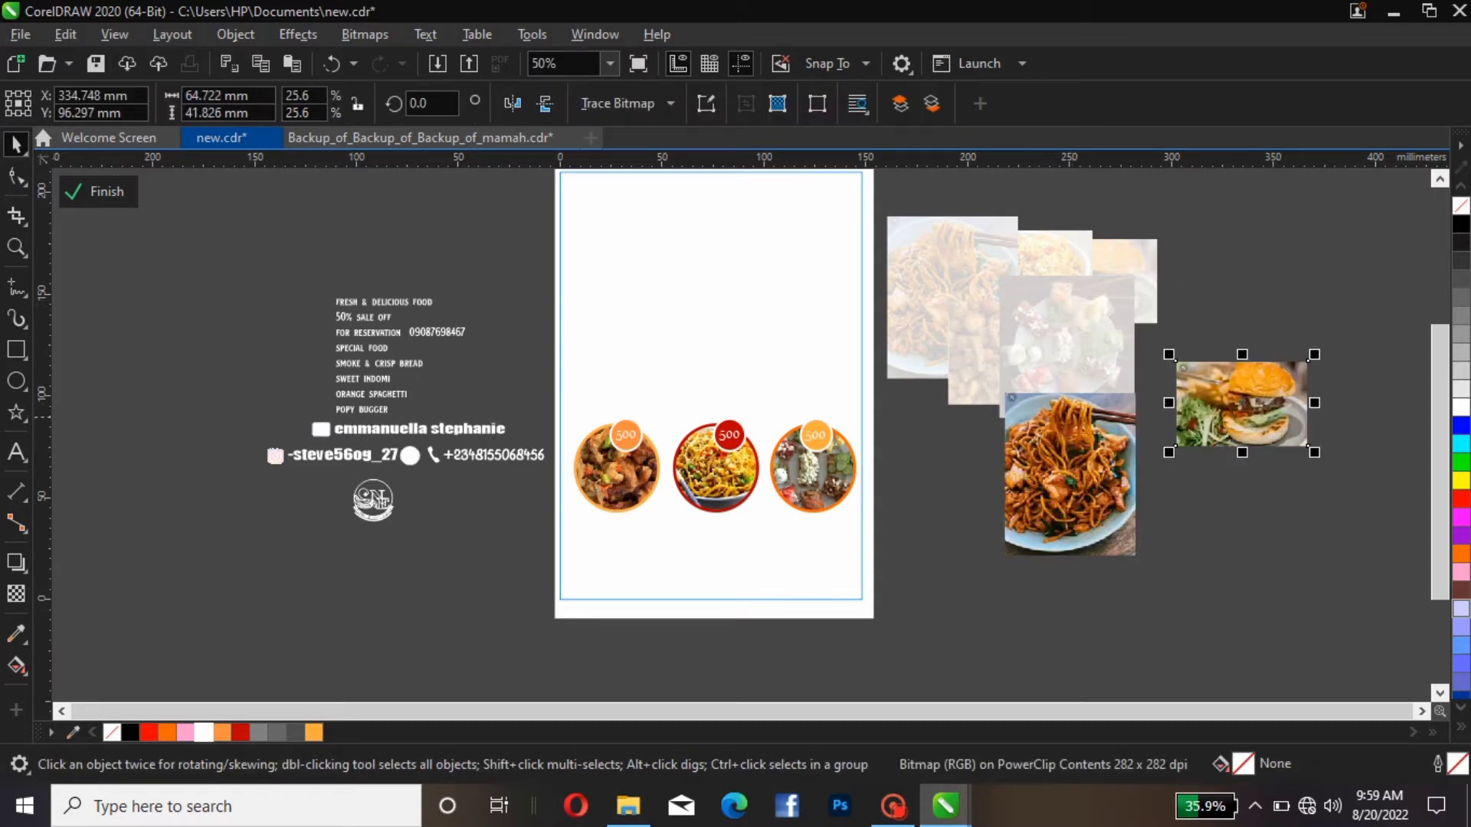
Draw a rectangle about 47 × 100 mm and place it in the upper middle of the page above the food circles.
left_click_drag(1439, 475, 1439, 467)
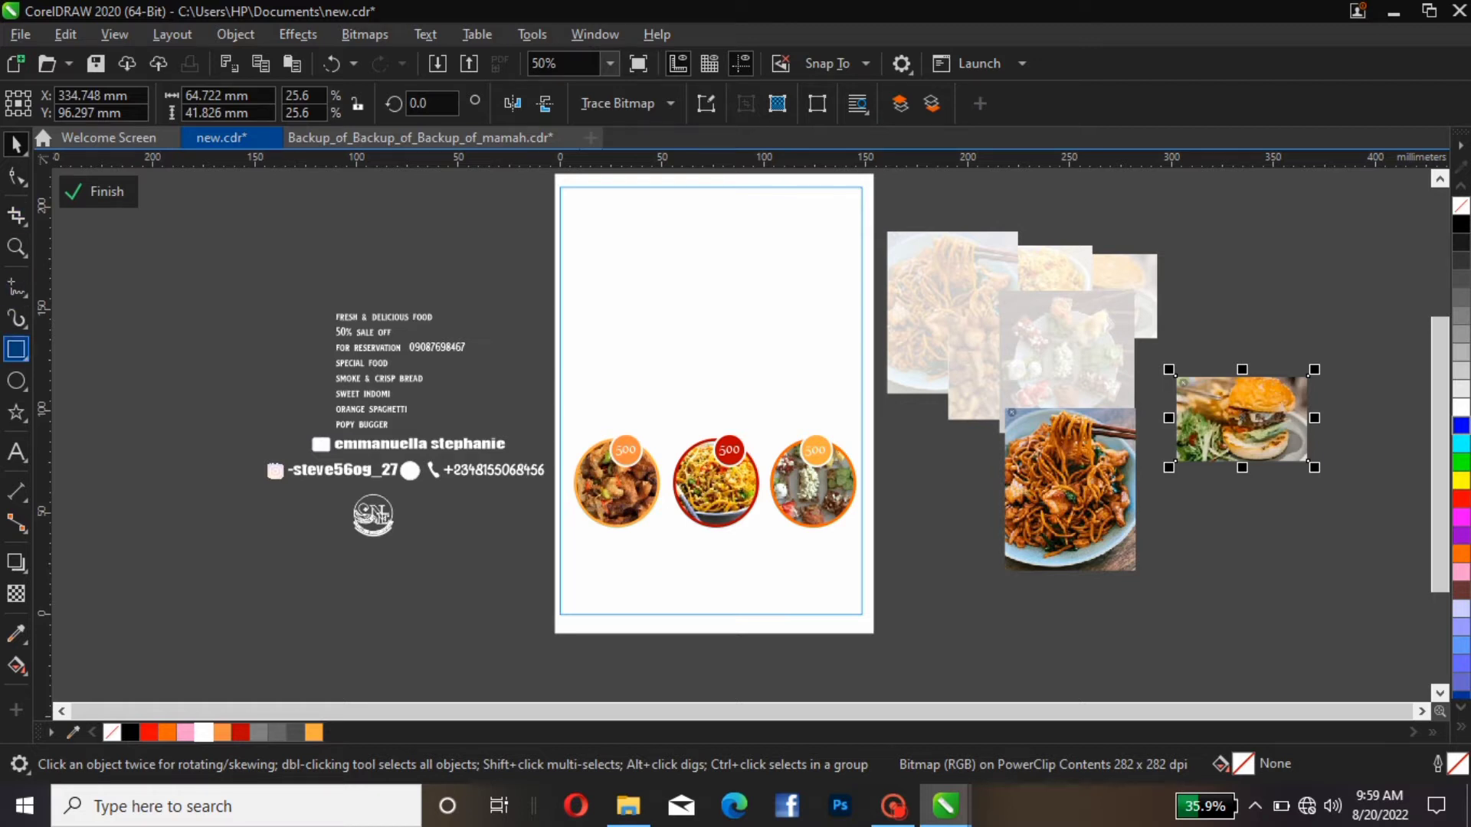
left_click(16, 349)
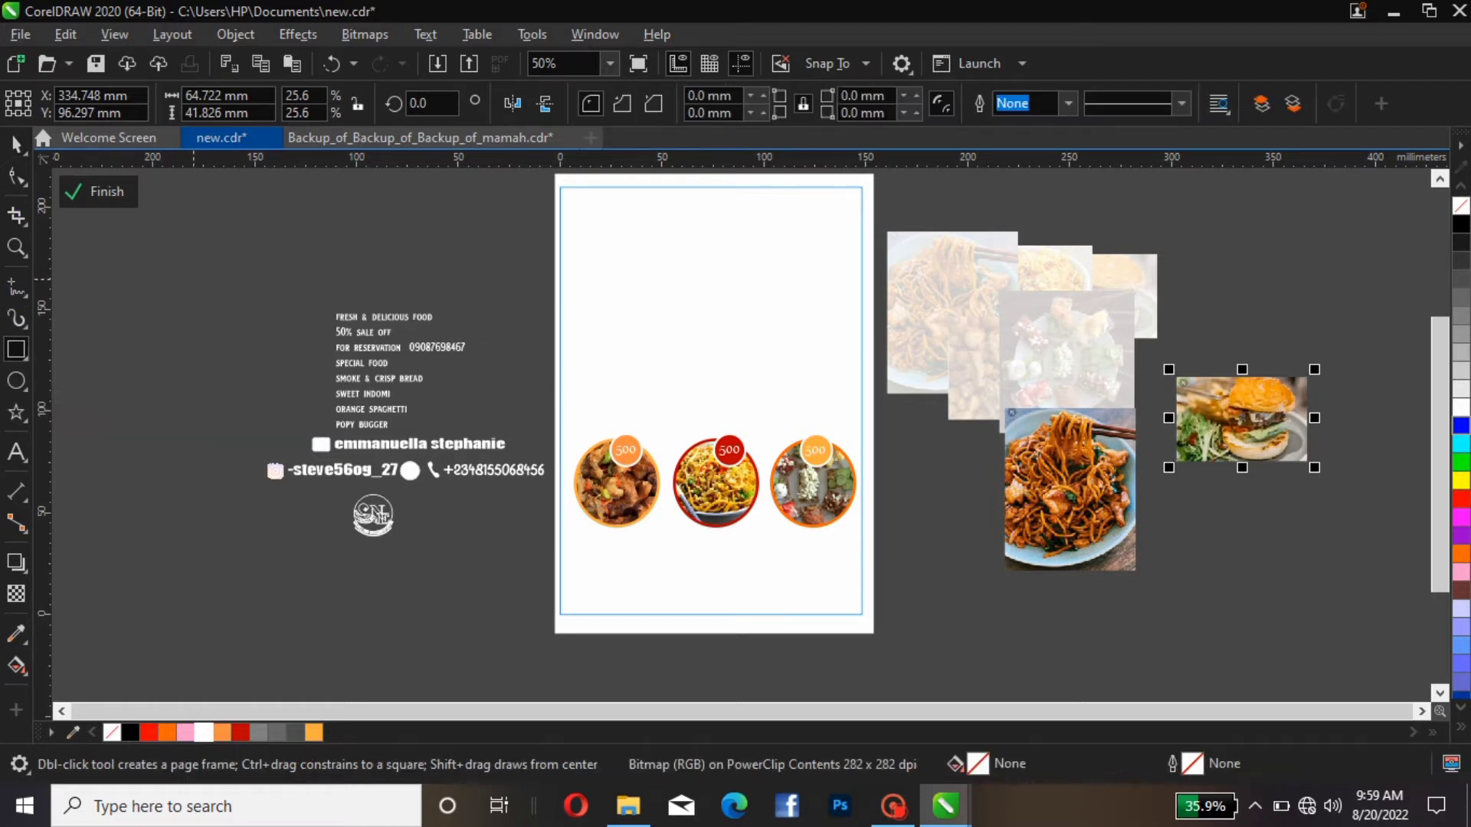
left_click_drag(455, 274, 551, 476)
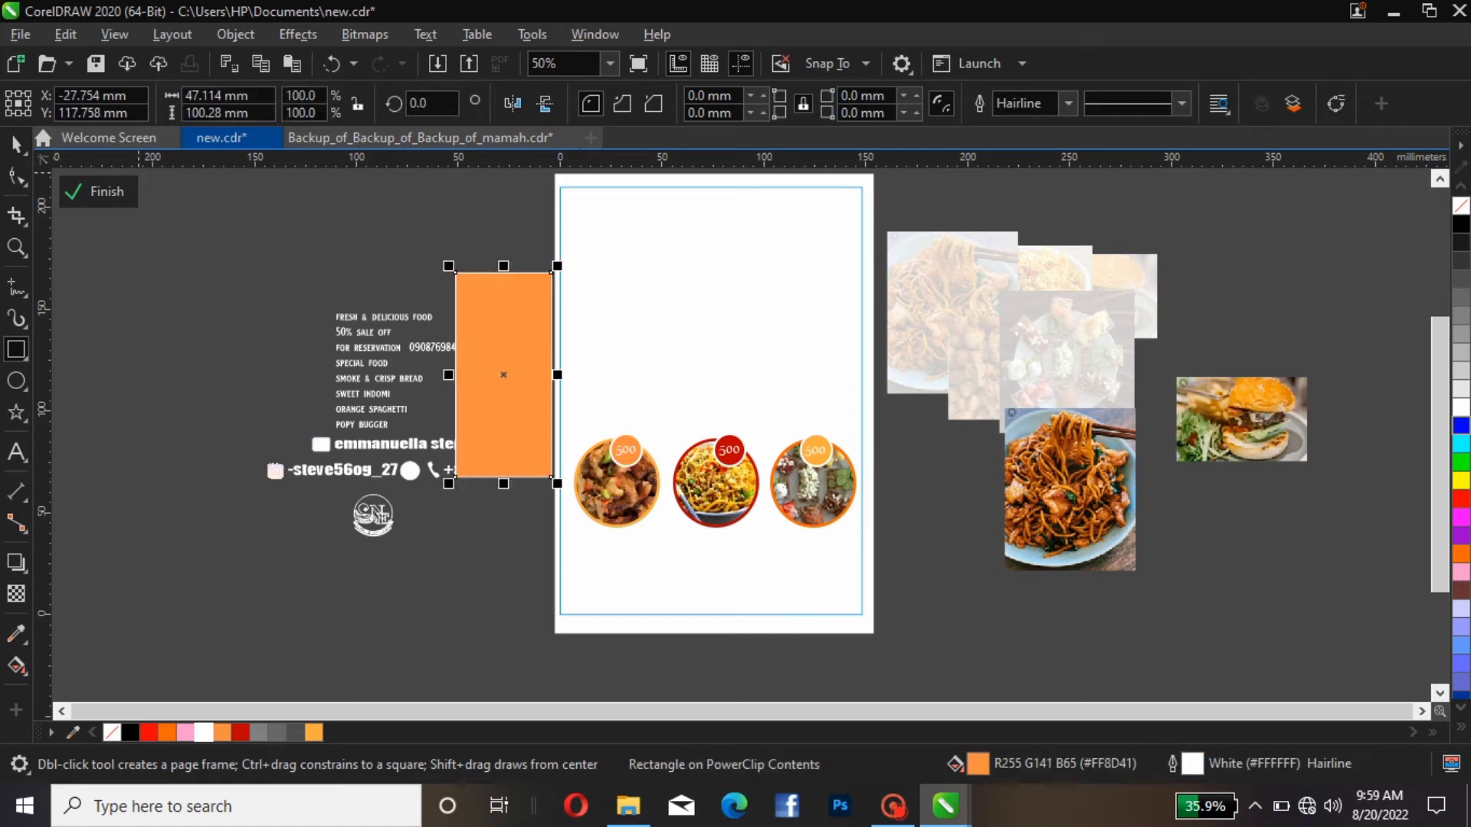
key("space")
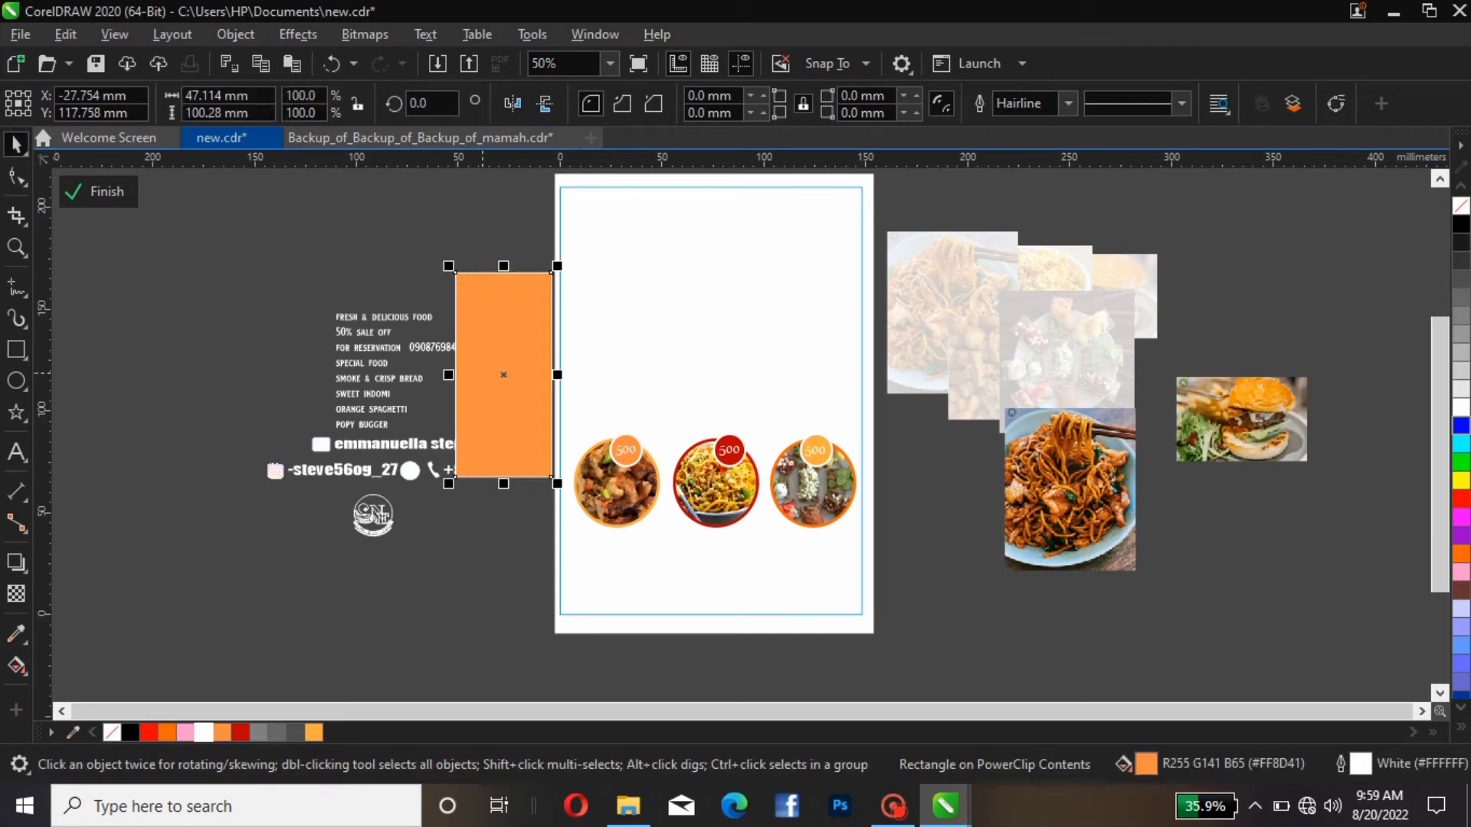
left_click_drag(503, 375, 705, 300)
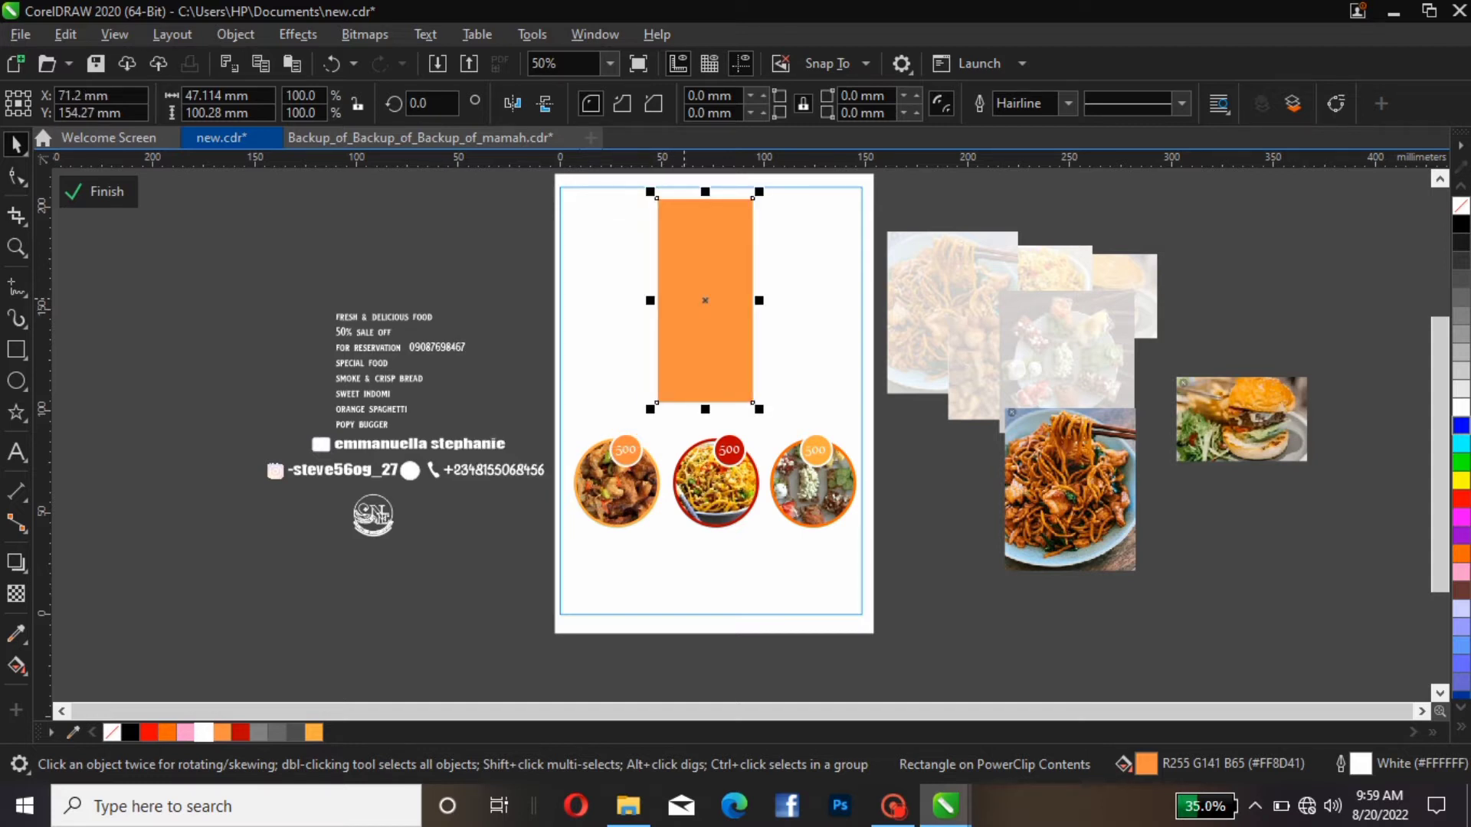
Duplicate the orange rectangle to its right side and fill the copy with dark red #BA0000.
left_click_drag(705, 300, 816, 297)
left_click(816, 298)
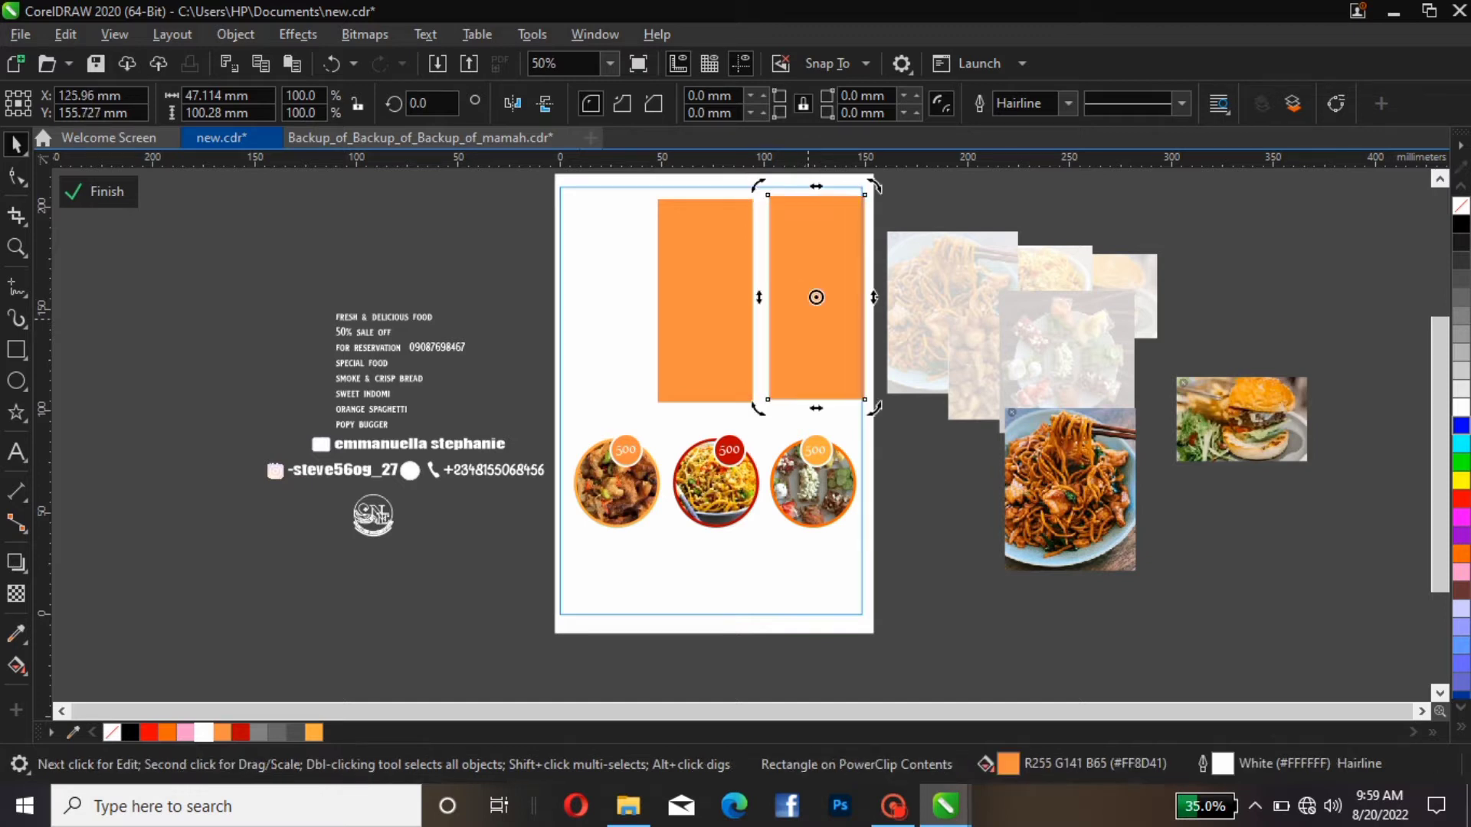
key("Escape")
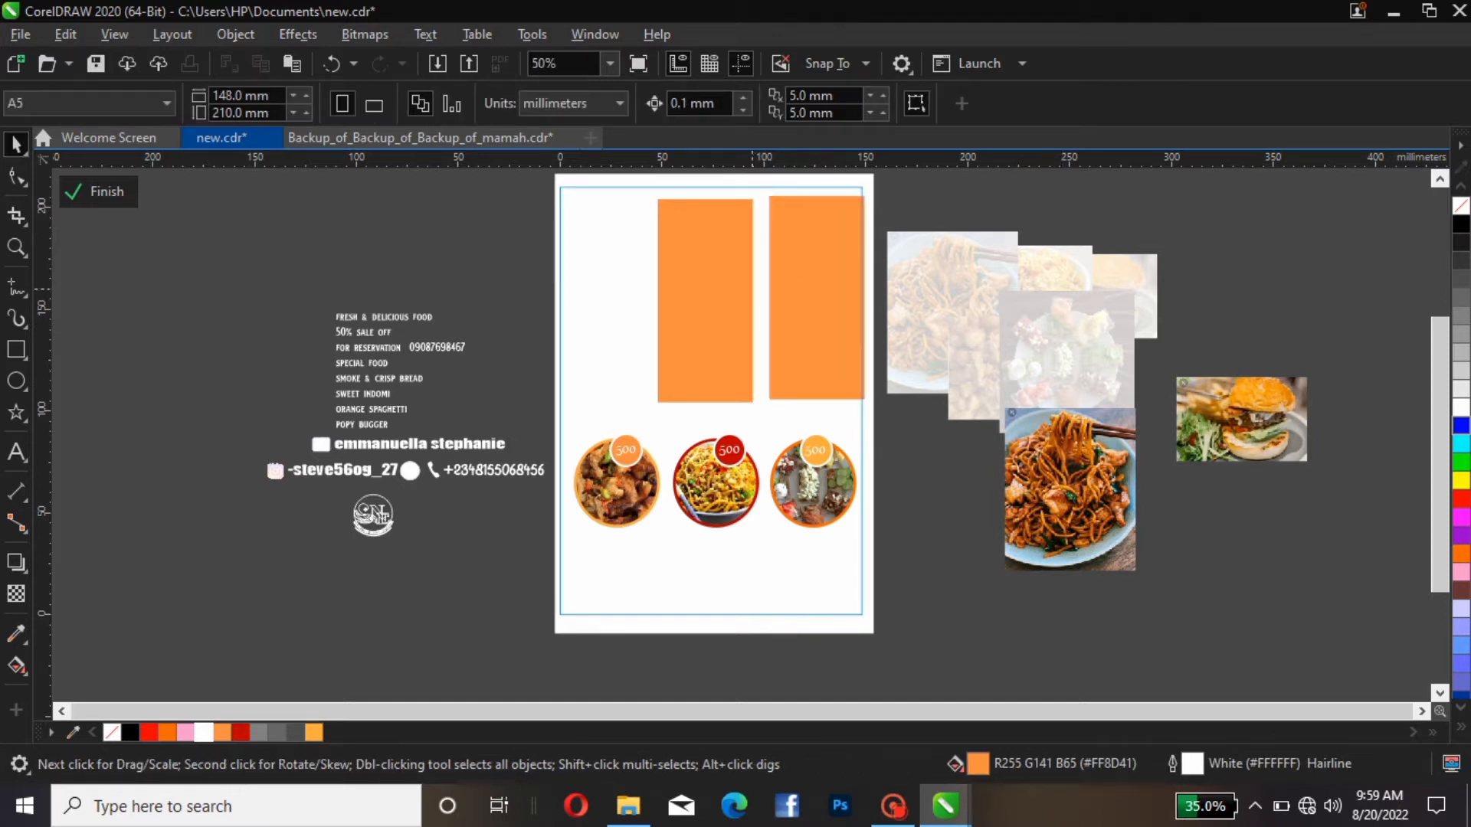
left_click(773, 308)
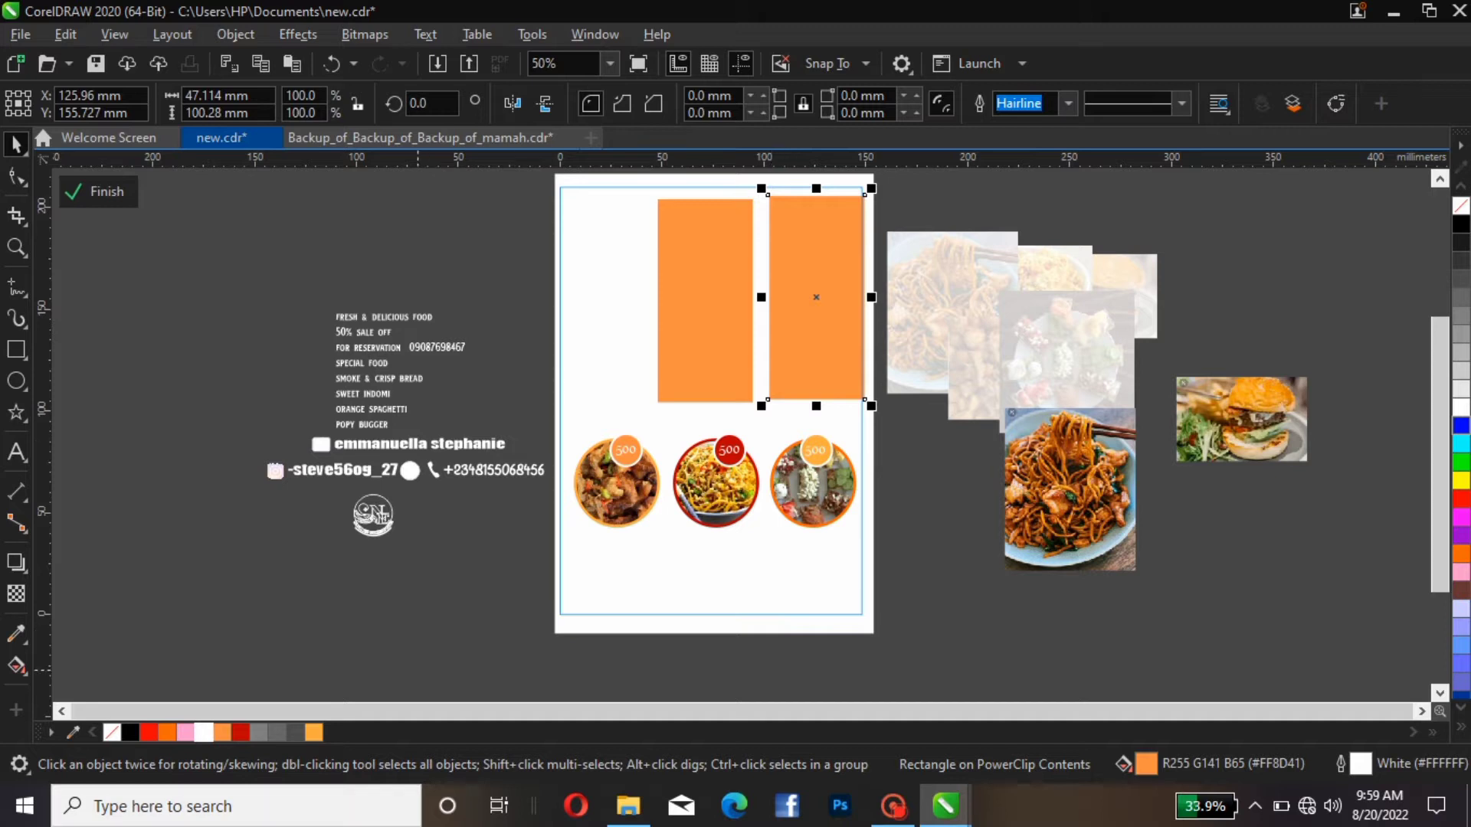
left_click(240, 733)
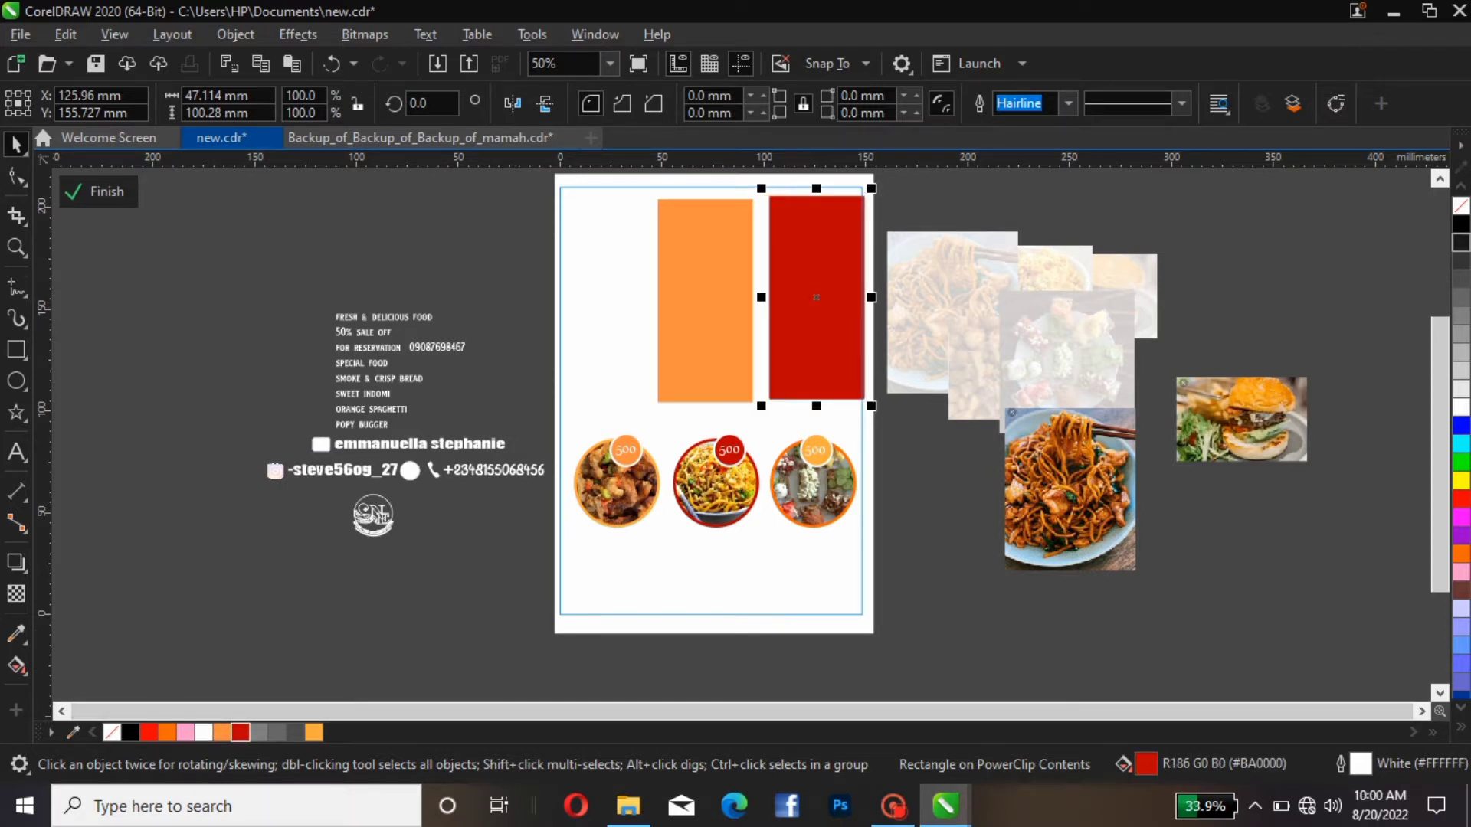
Remove the outlines from the red rectangle and the orange rectangle.
right_click(1461, 205)
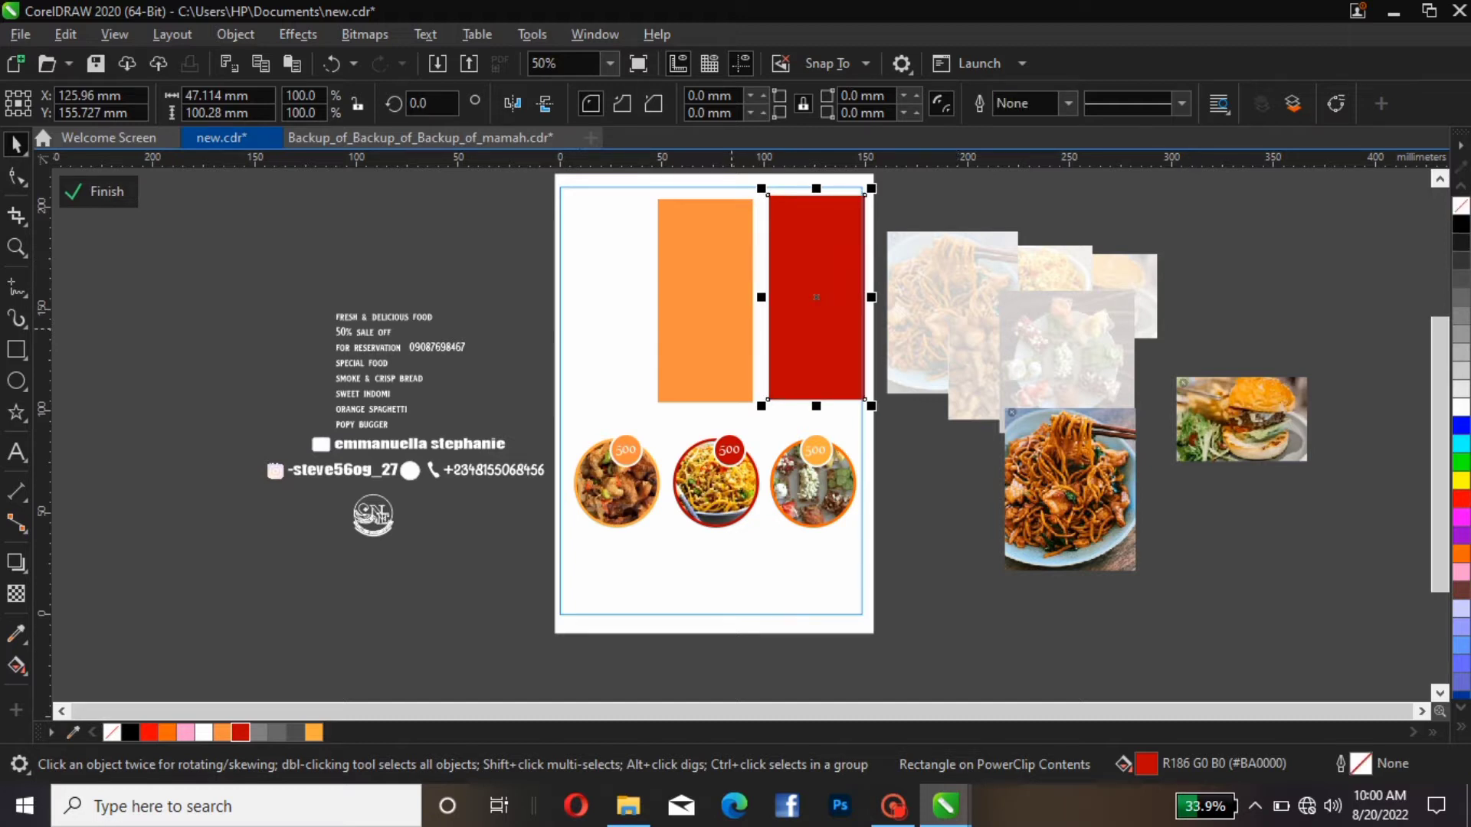
left_click(701, 335)
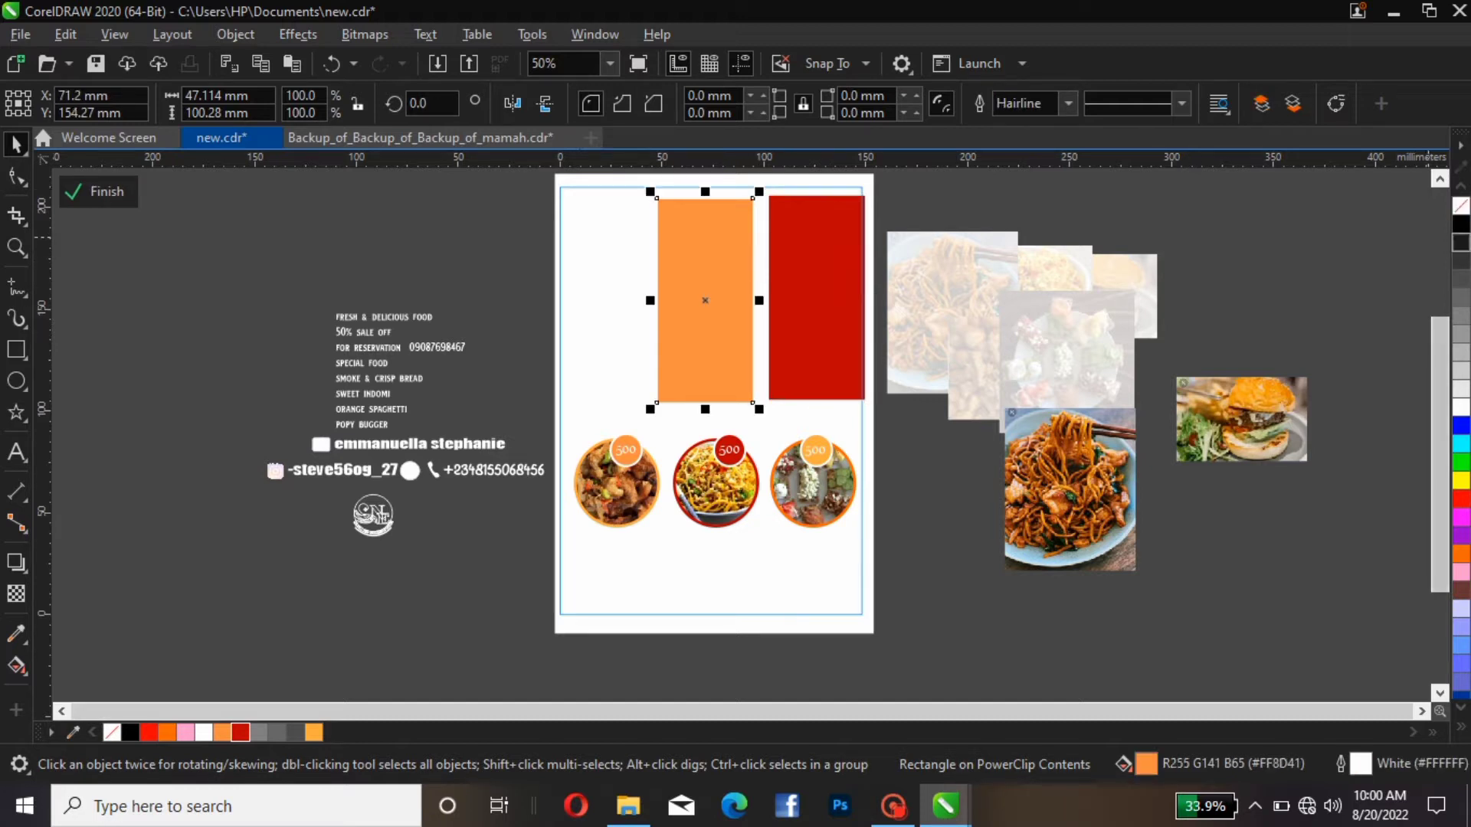
right_click(1461, 205)
left_click(1198, 314)
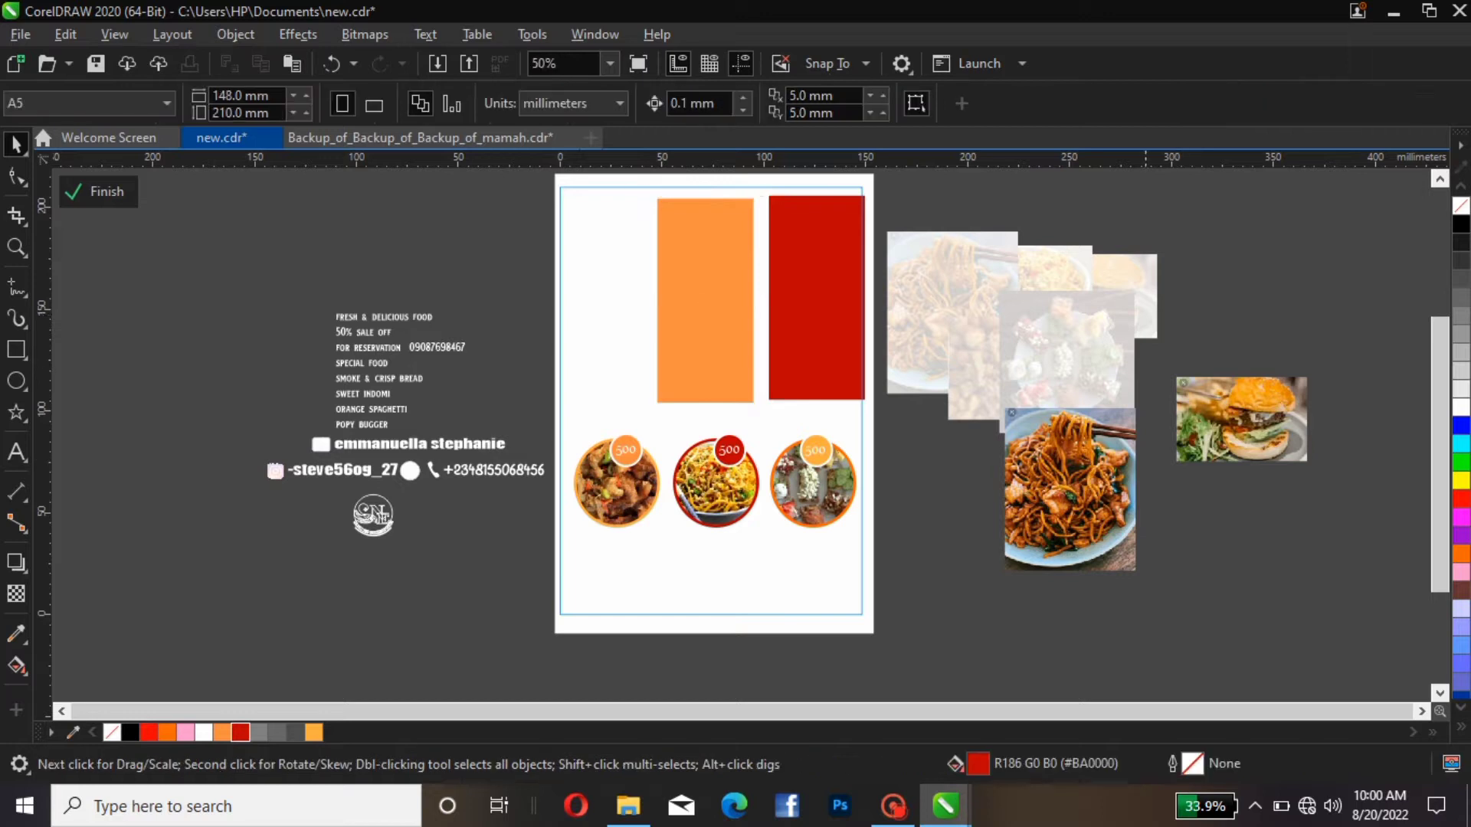
PowerClip the noodle photo inside the orange rectangle.
left_click(1071, 500)
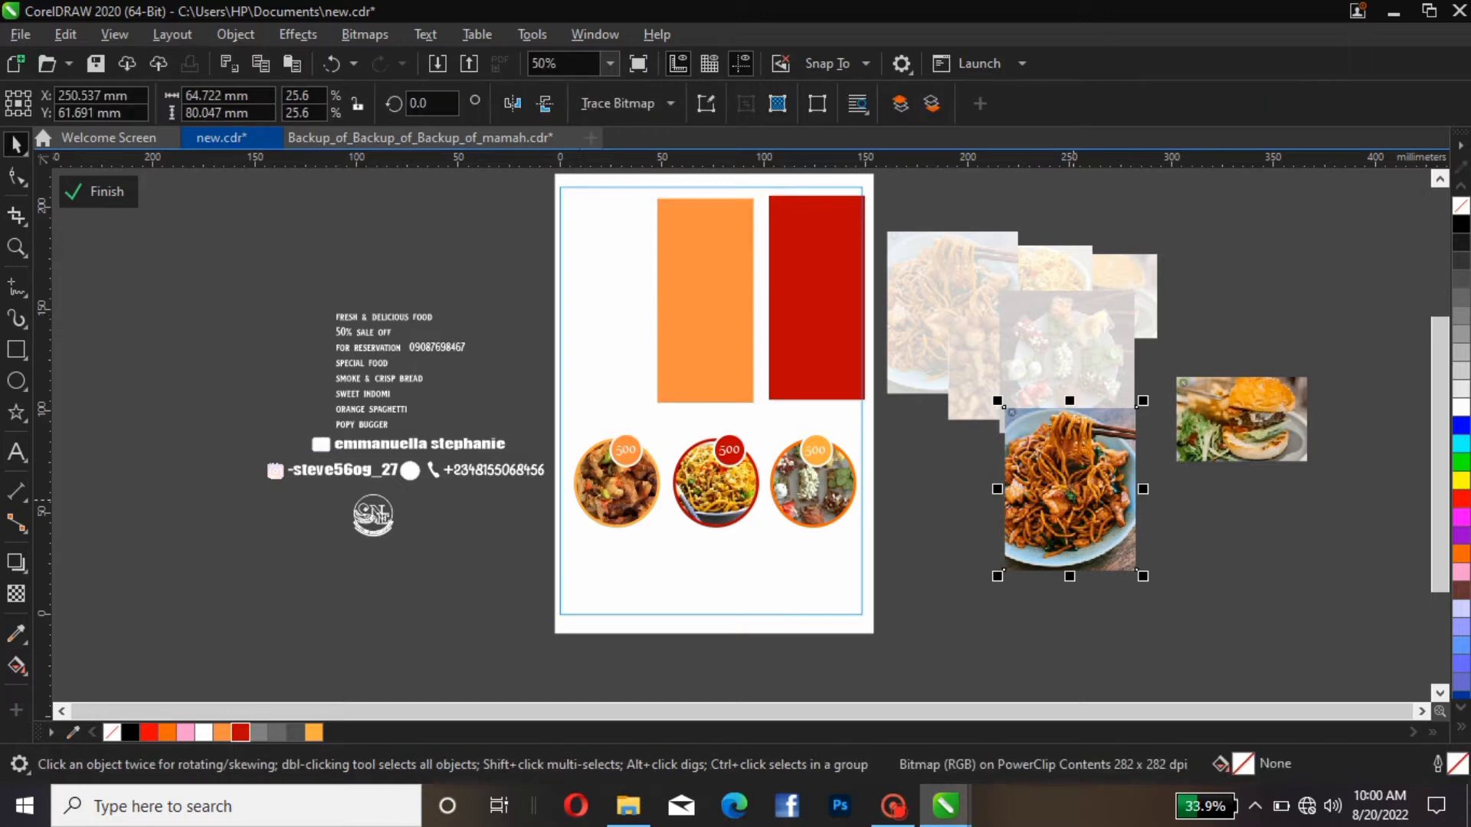
right_click(1072, 499)
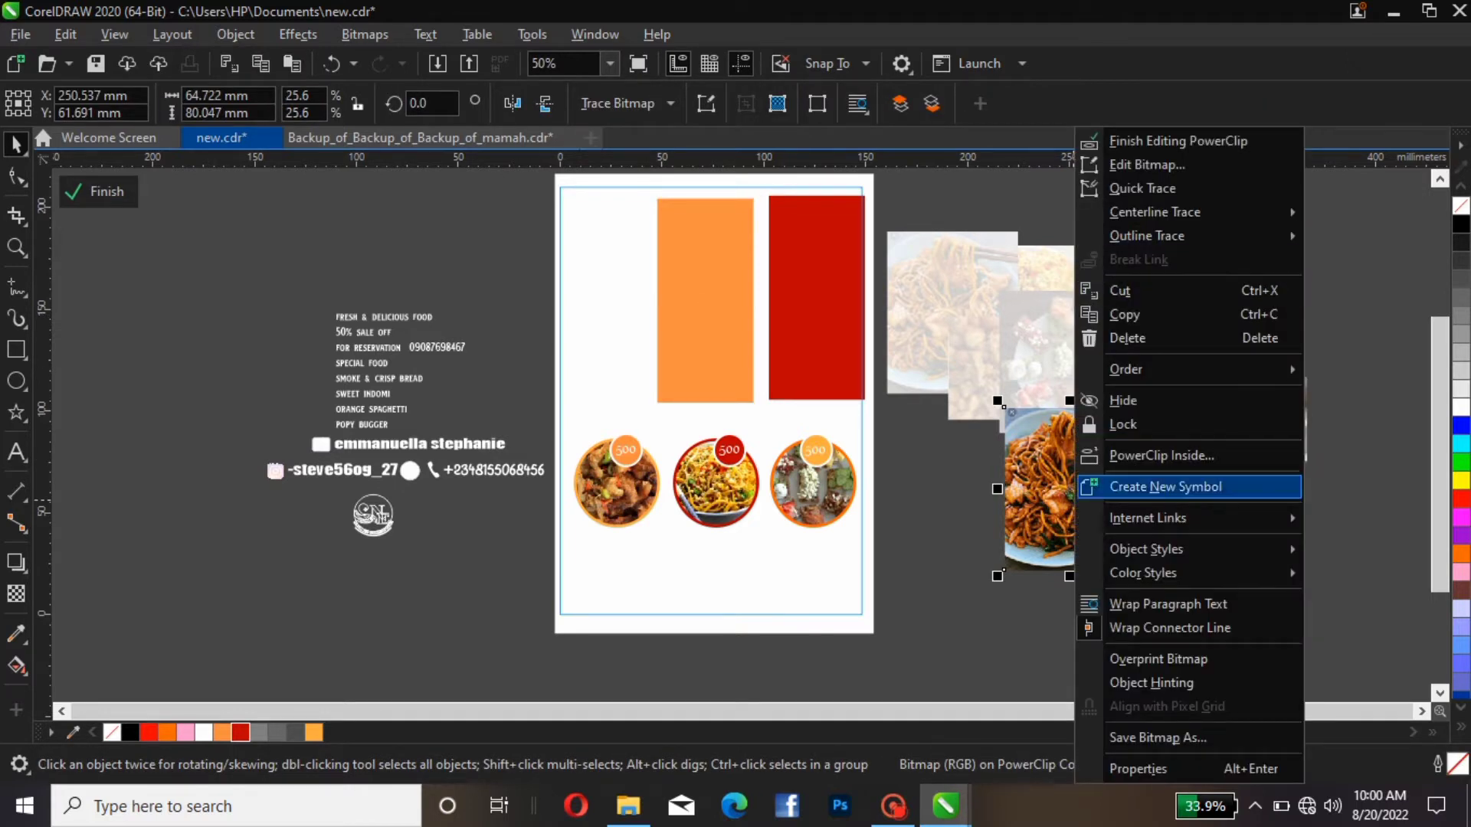
left_click(1160, 455)
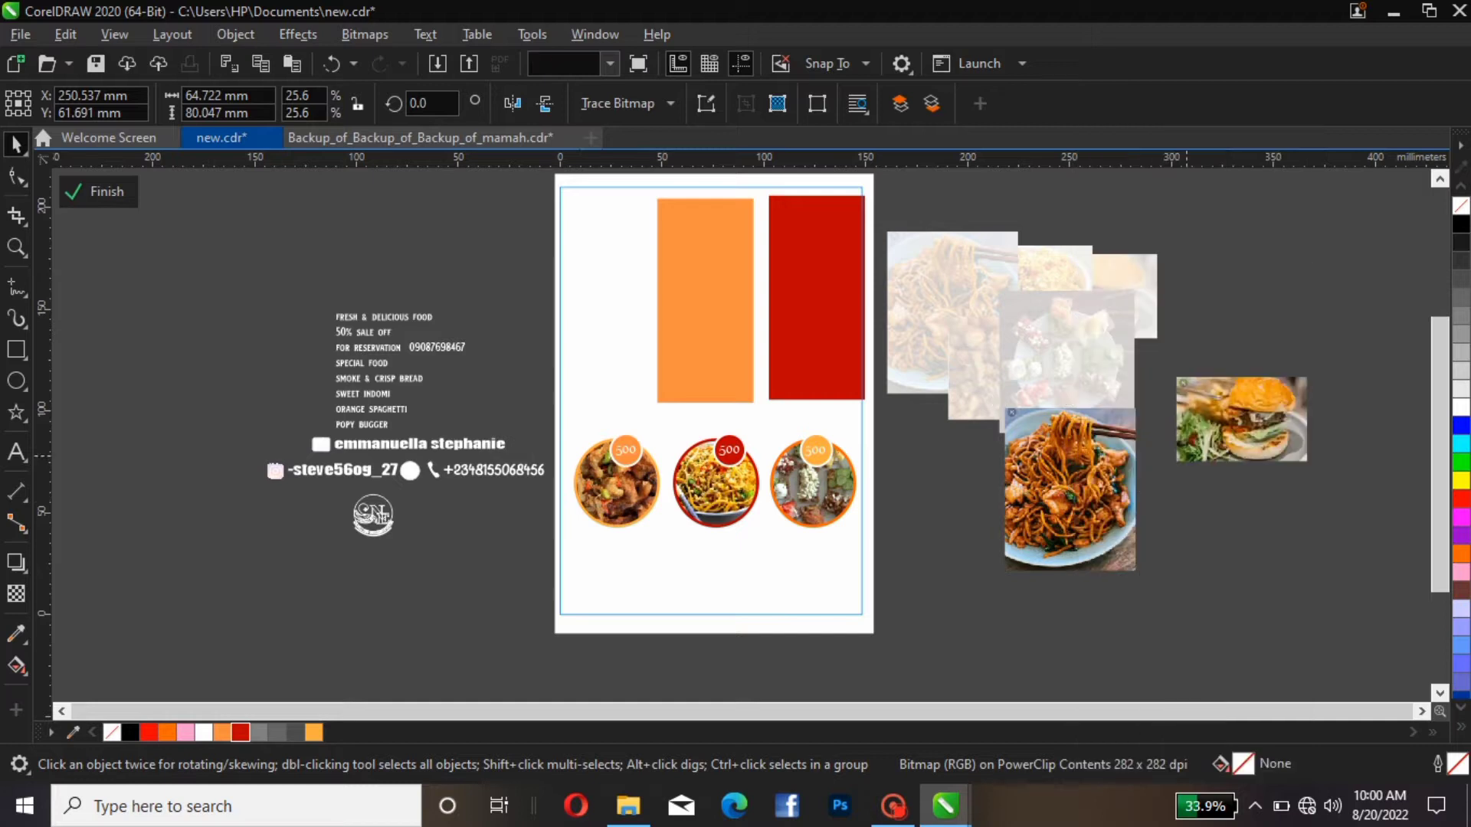
left_click(705, 306)
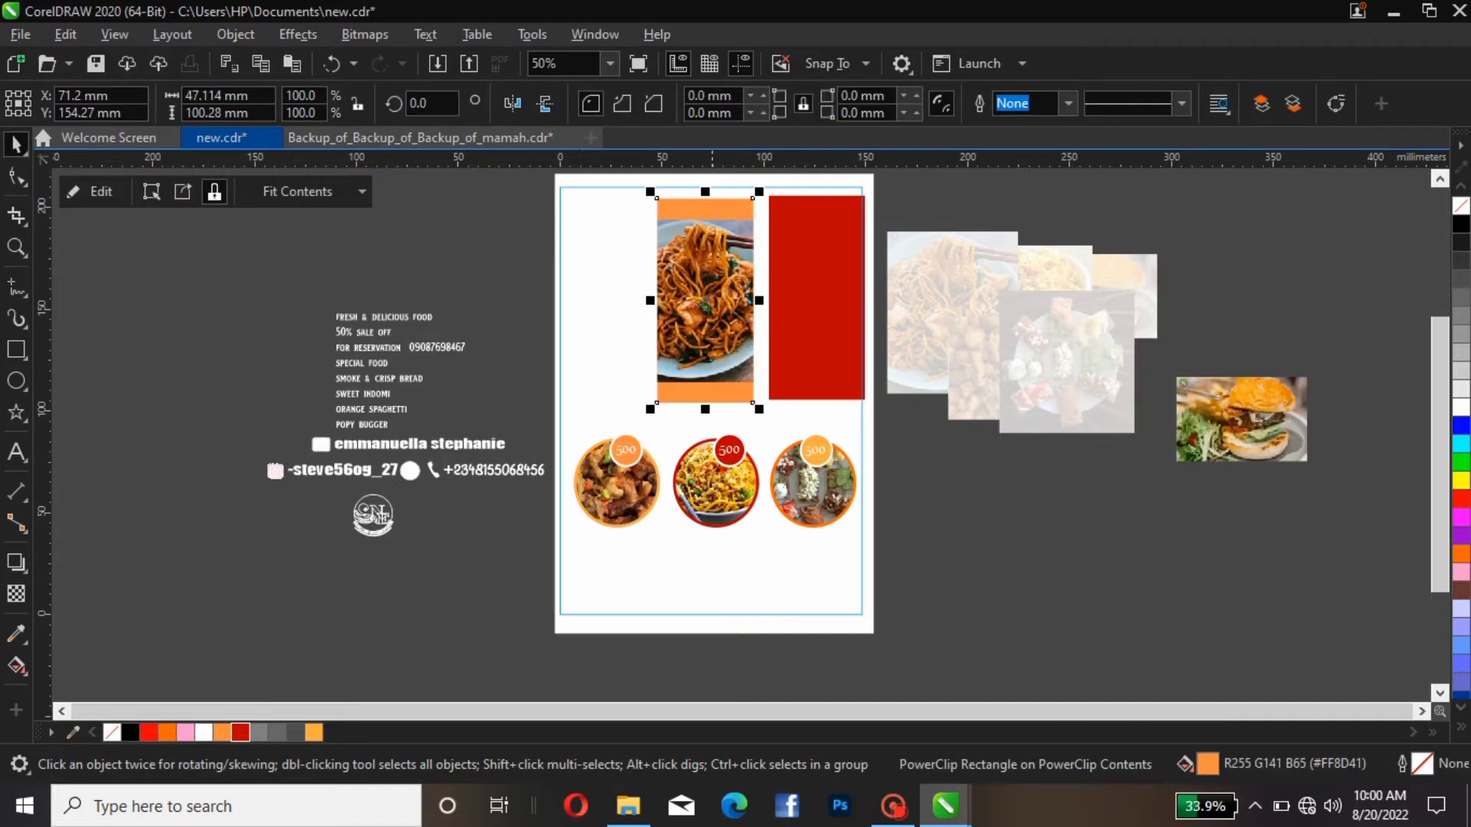
Rotate the burger photo beside the page by 90 degrees.
left_click(94, 192)
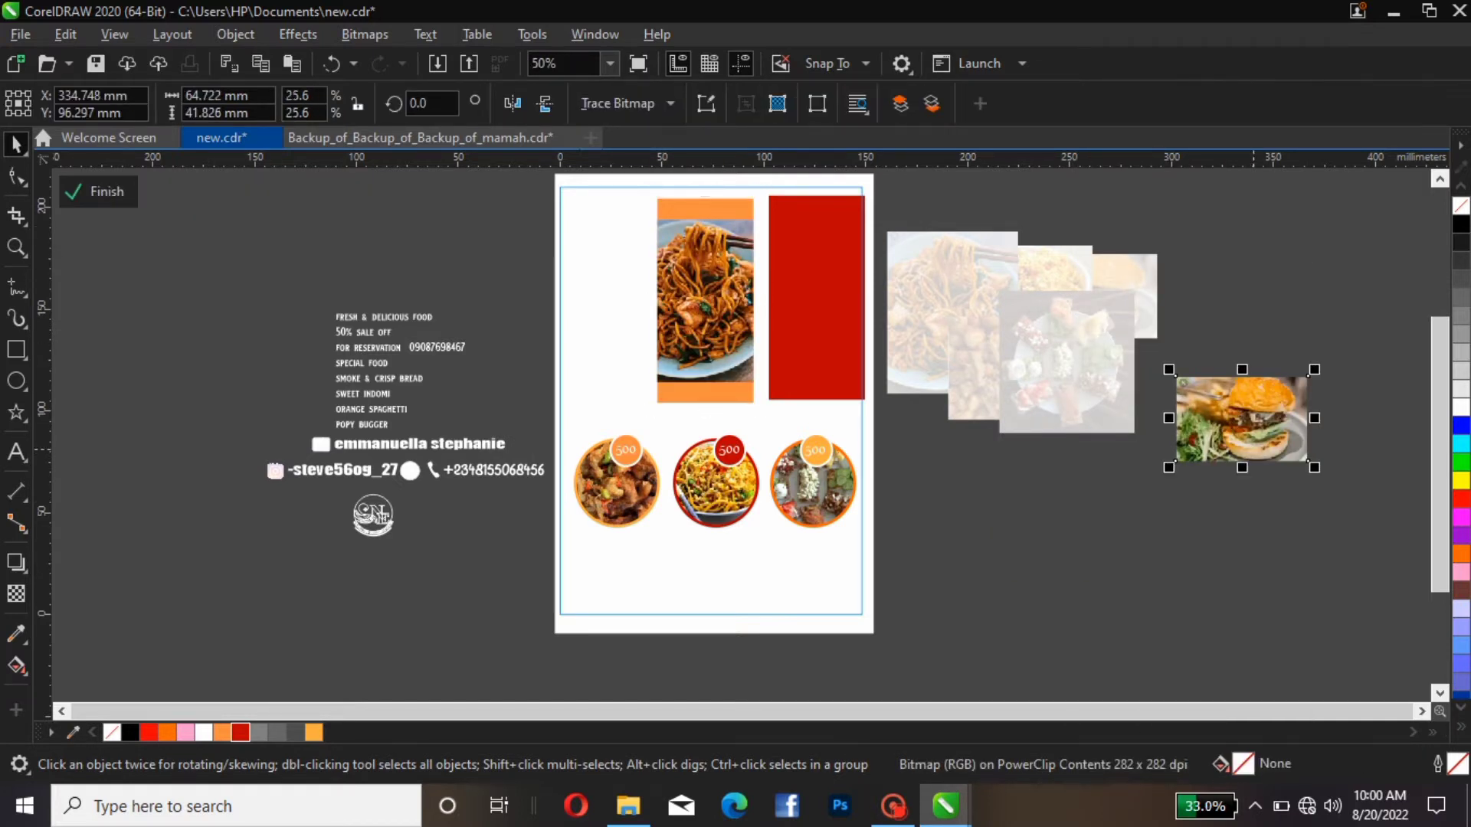
right_click(1253, 418)
left_click(1272, 423)
left_click(1273, 423)
left_click(1273, 423)
double_click(433, 102)
type("90")
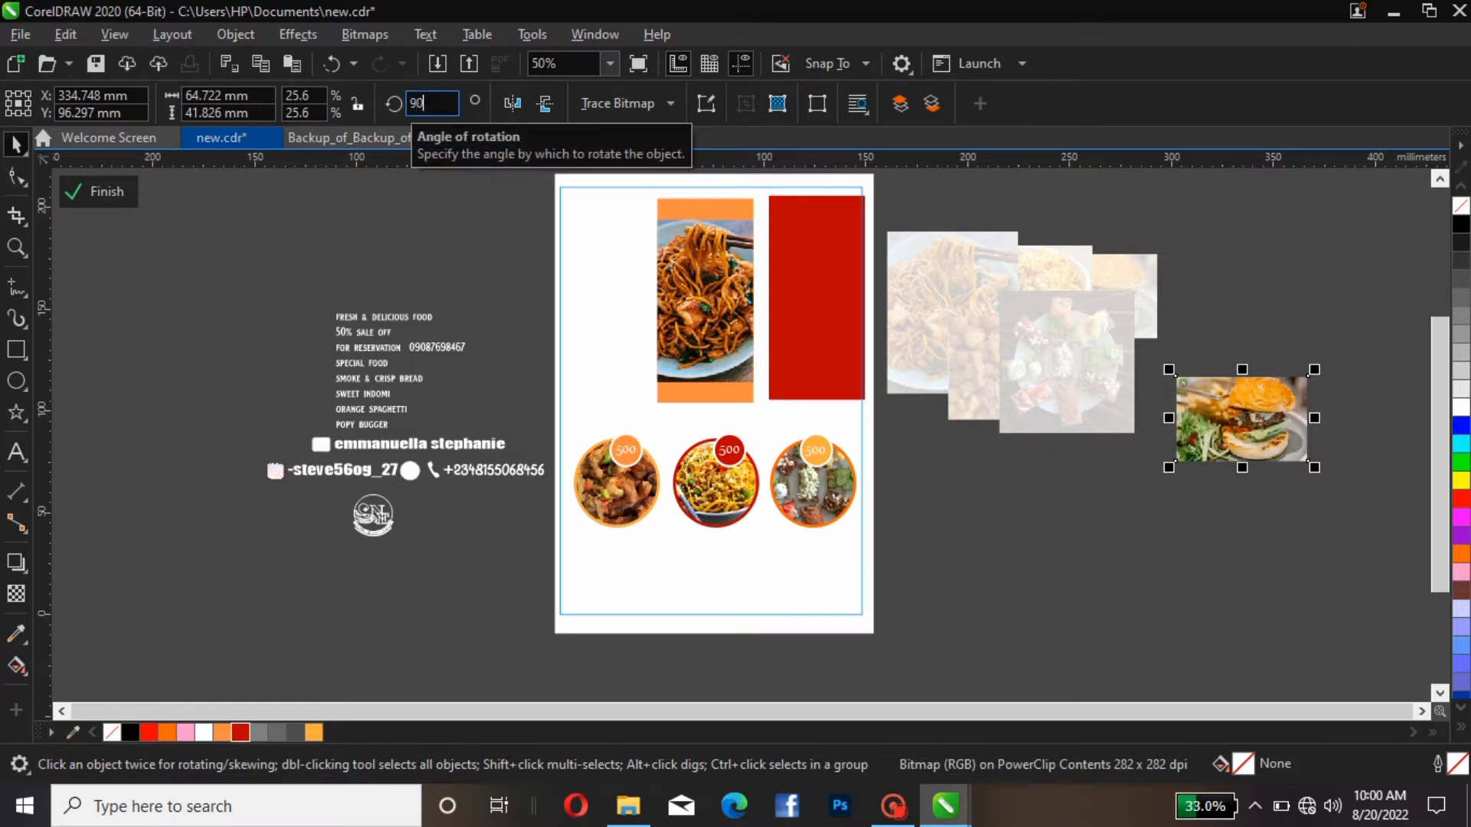
key("Return")
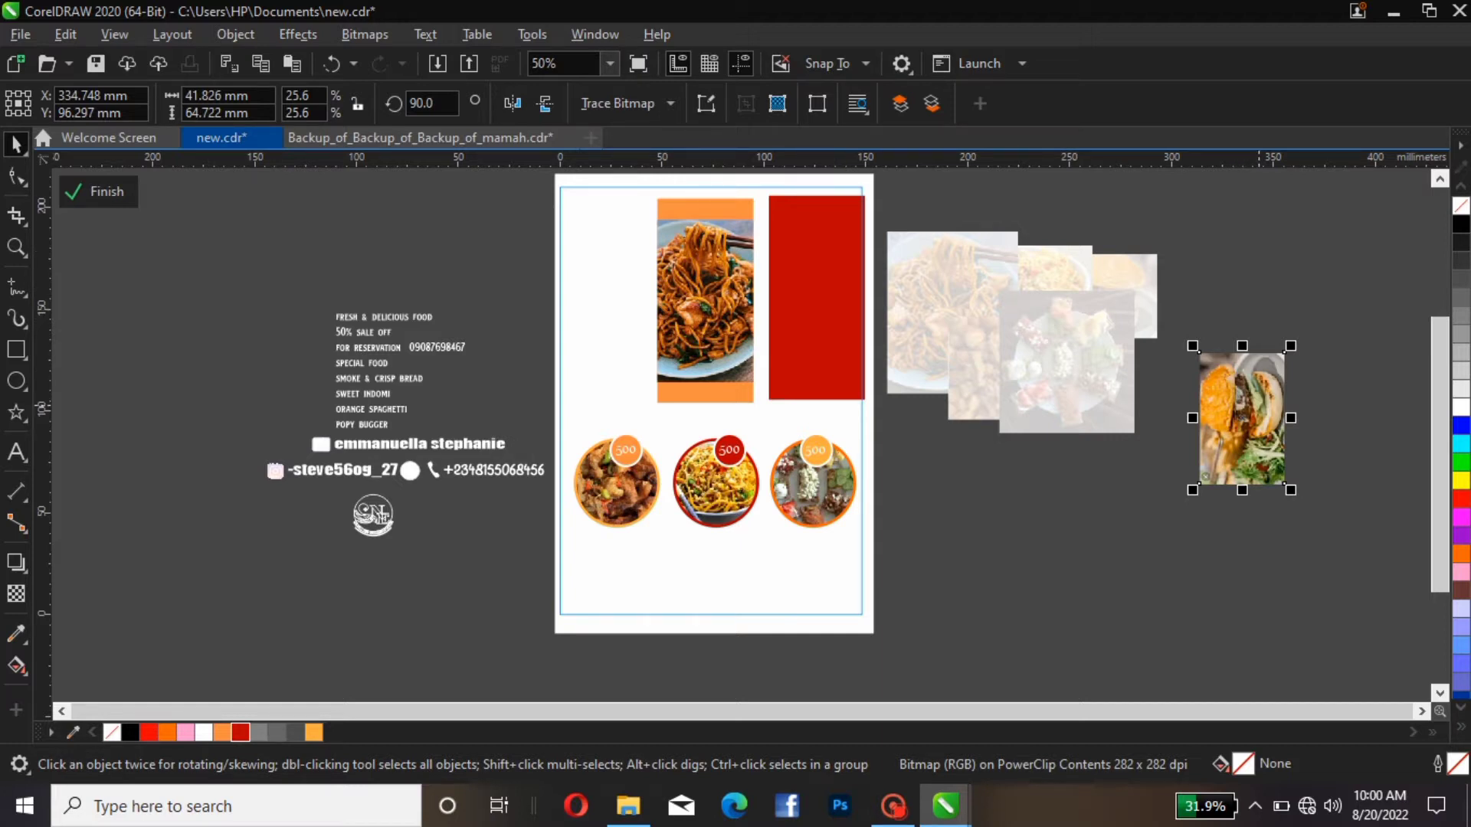
PowerClip the rotated burger photo inside the red rectangle.
right_click(1256, 418)
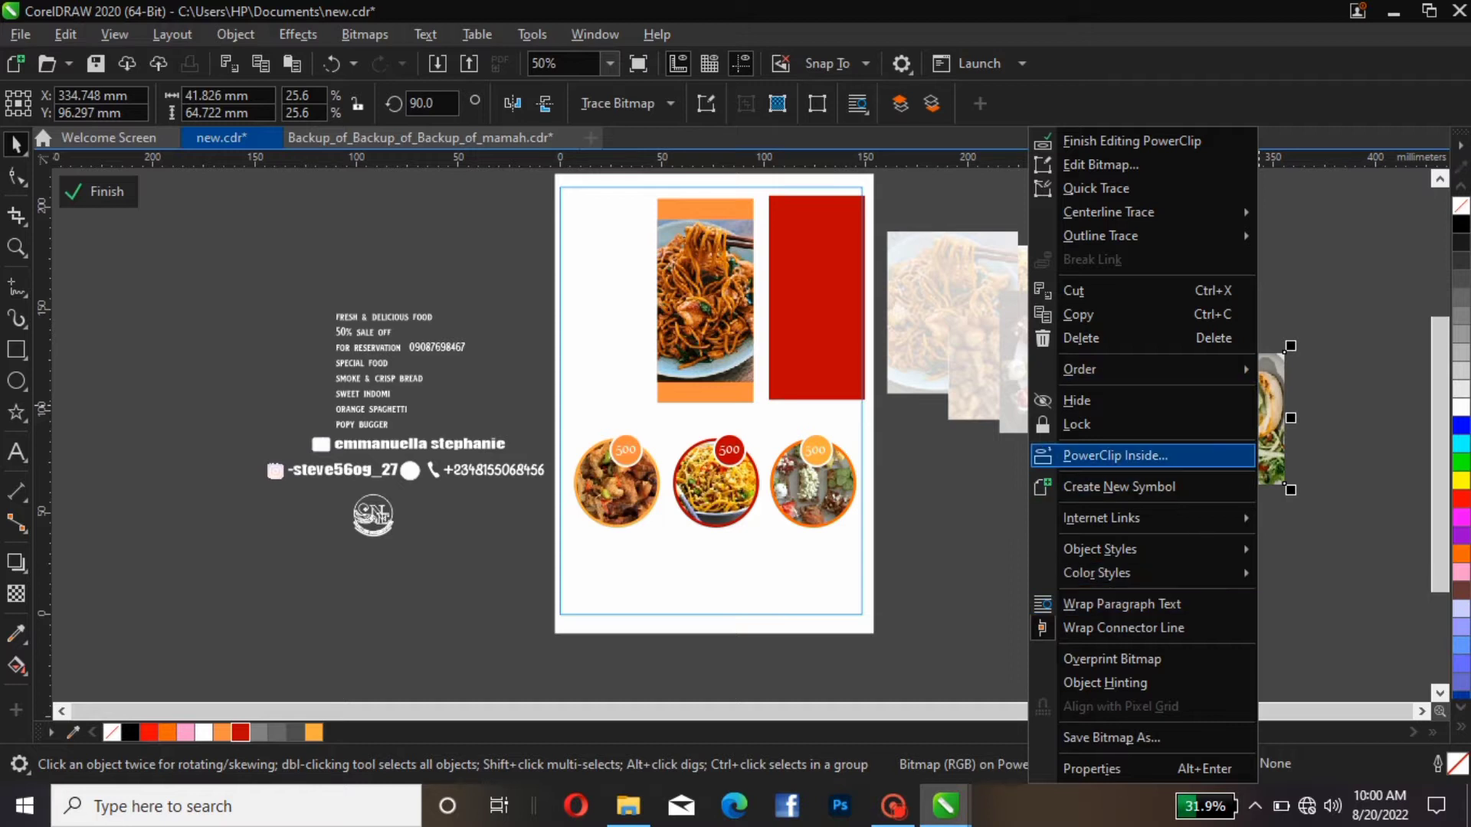
left_click(1179, 456)
left_click(777, 283)
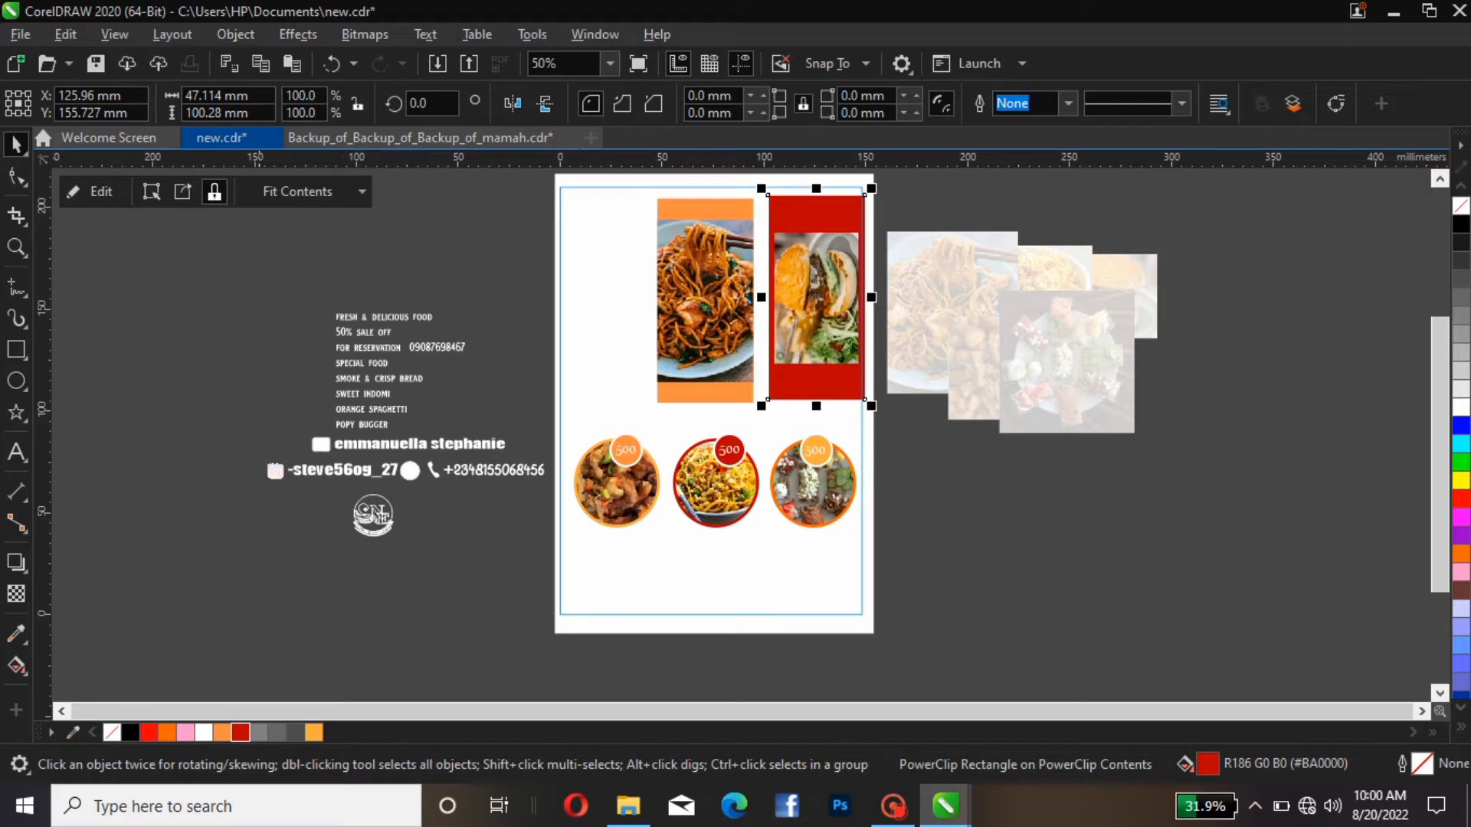
Edit the red rectangle's PowerClip contents, enlarging the burger photo to about 52 × 80 mm and shifting it down to the frame's lower edge.
left_click(93, 192)
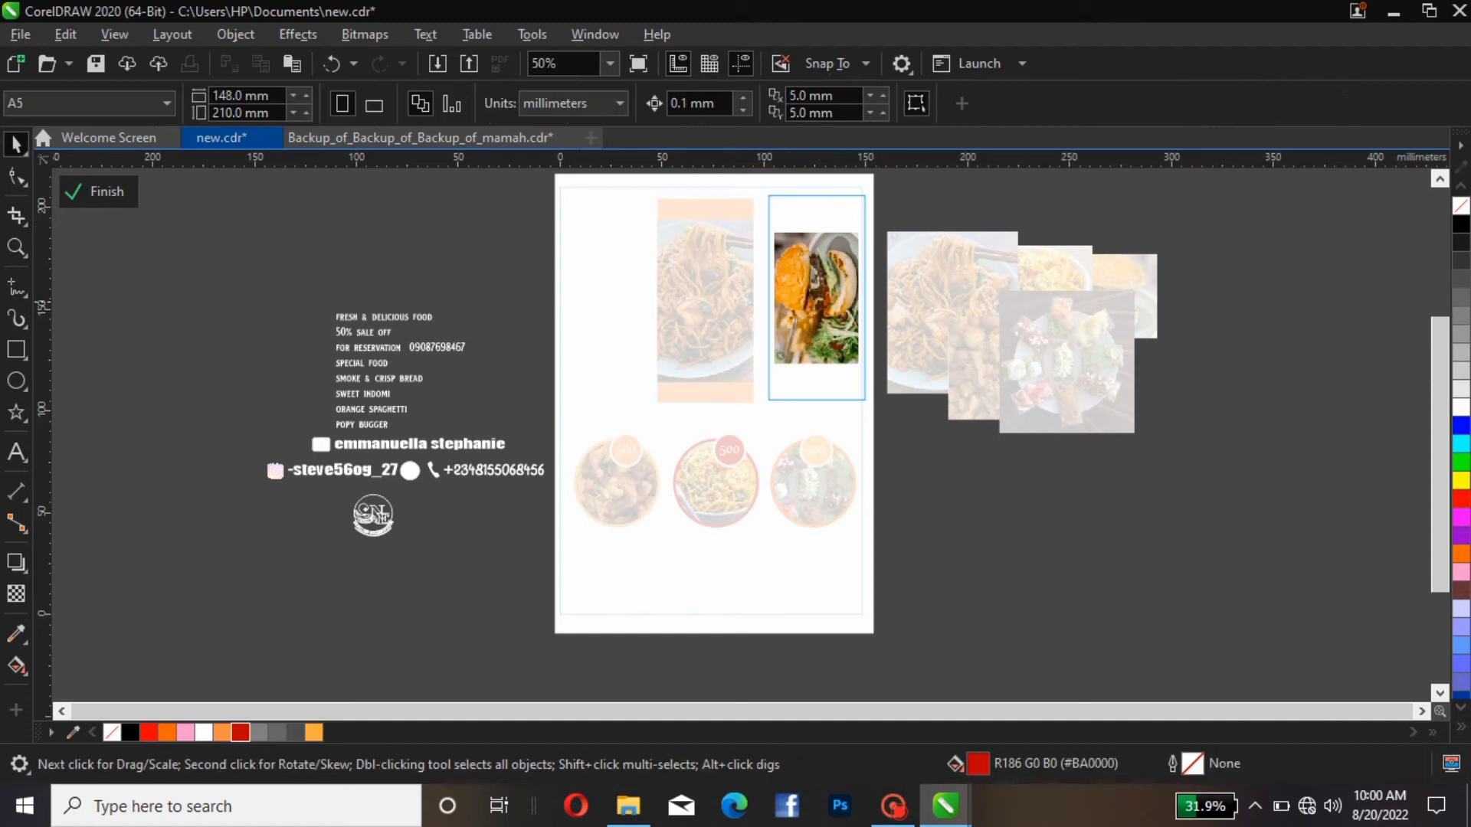
left_click(856, 342)
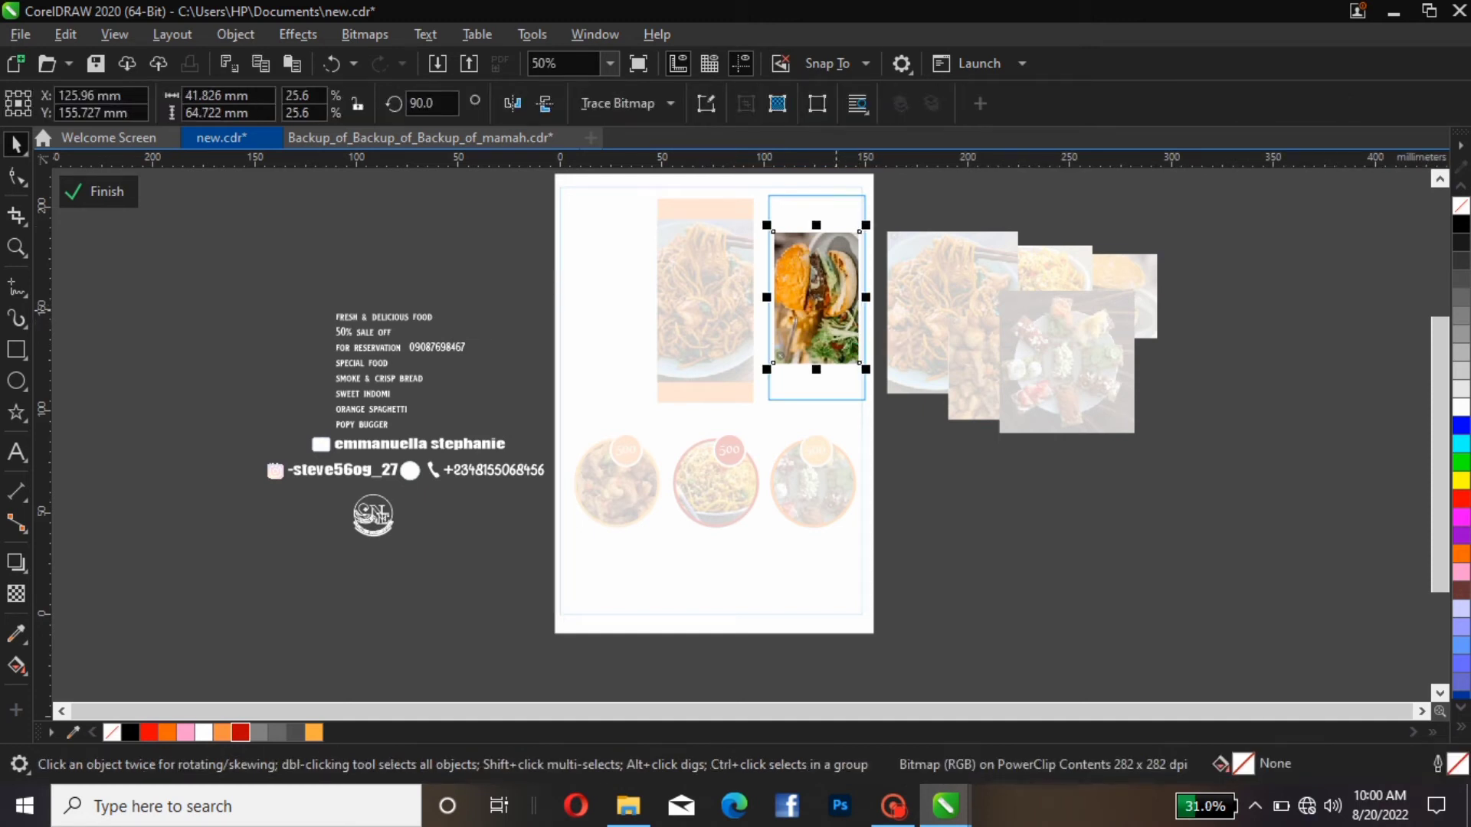
left_click_drag(856, 341, 856, 372)
mouse_move(865, 255)
left_mouse_down()
mouse_move(887, 223)
mouse_move(855, 261)
left_mouse_up()
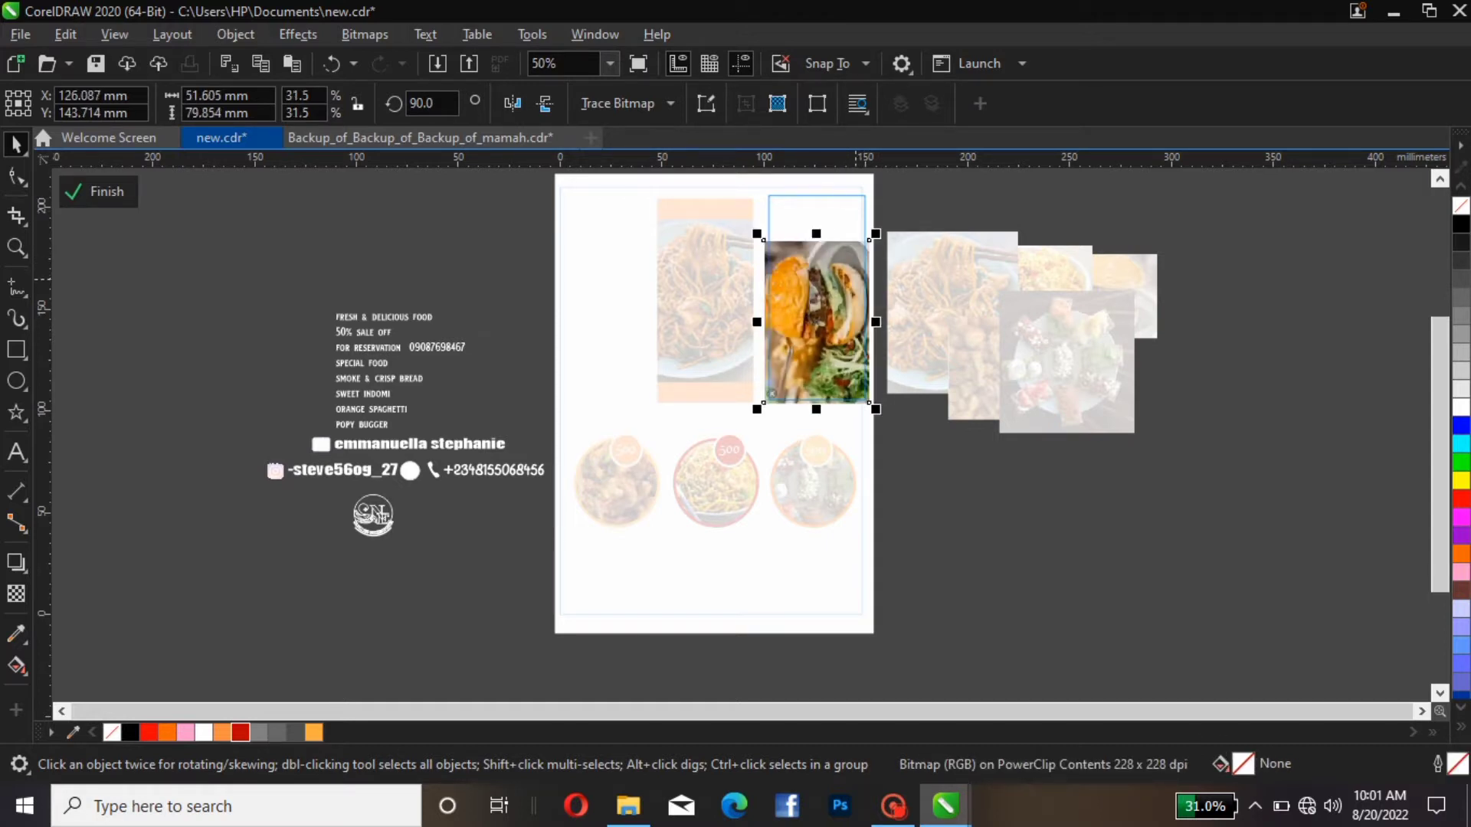
left_click(856, 295)
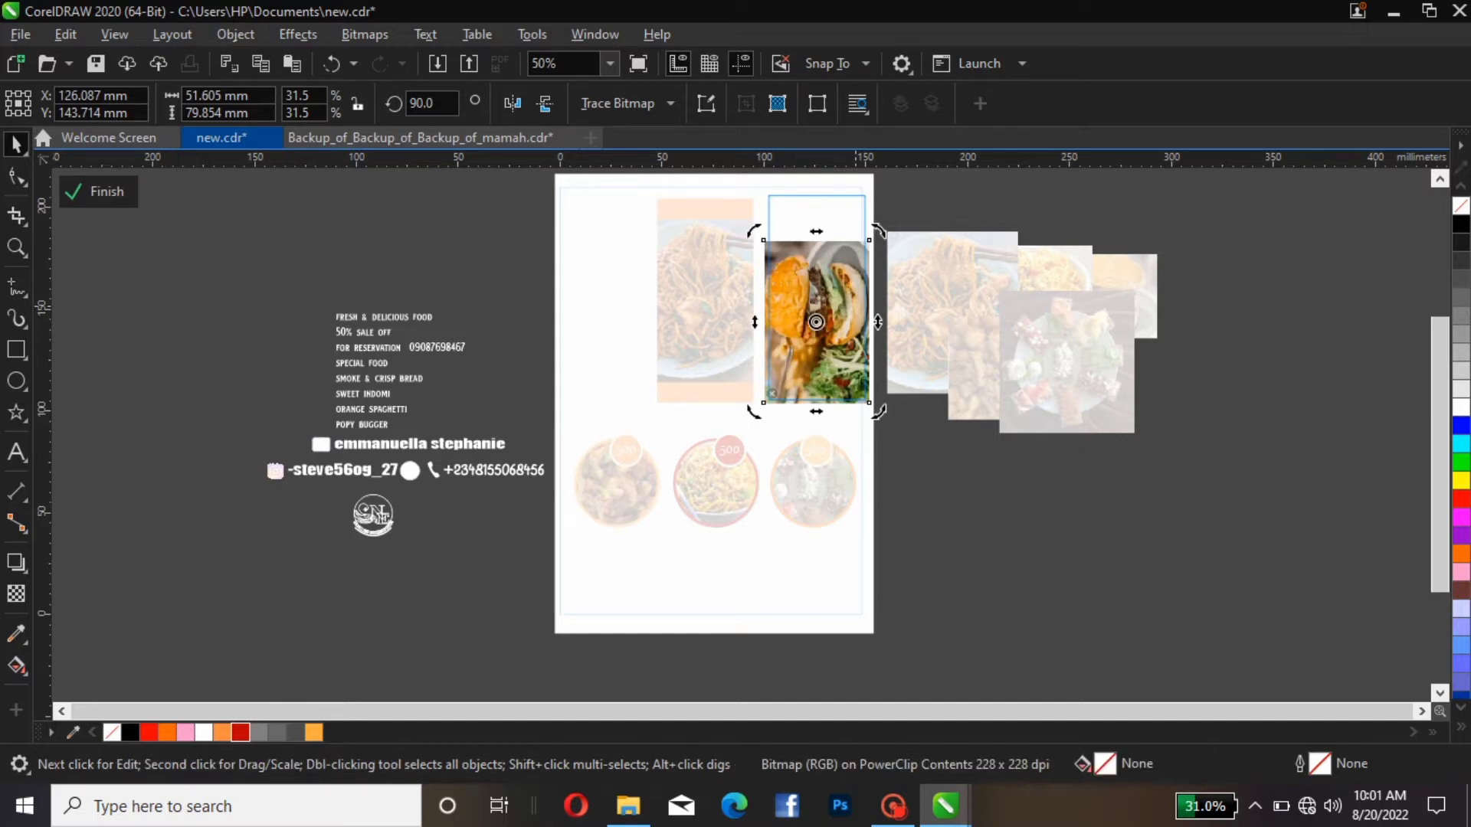
left_click(852, 295)
left_click(850, 298)
key("Escape")
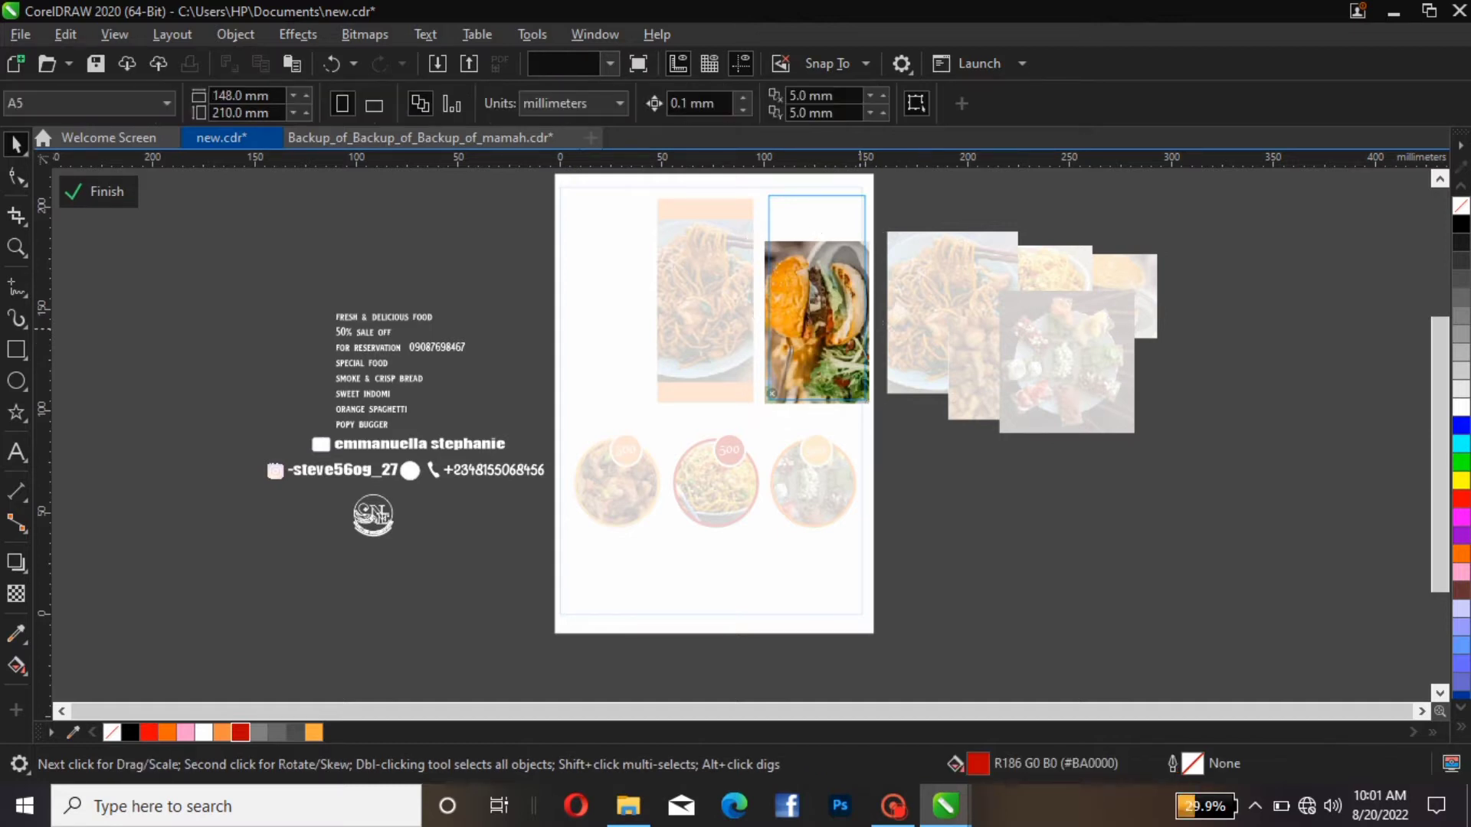
Draw an ellipse about 83 × 121 mm over the burger photo inside the PowerClip.
left_click(859, 328)
left_click(16, 381)
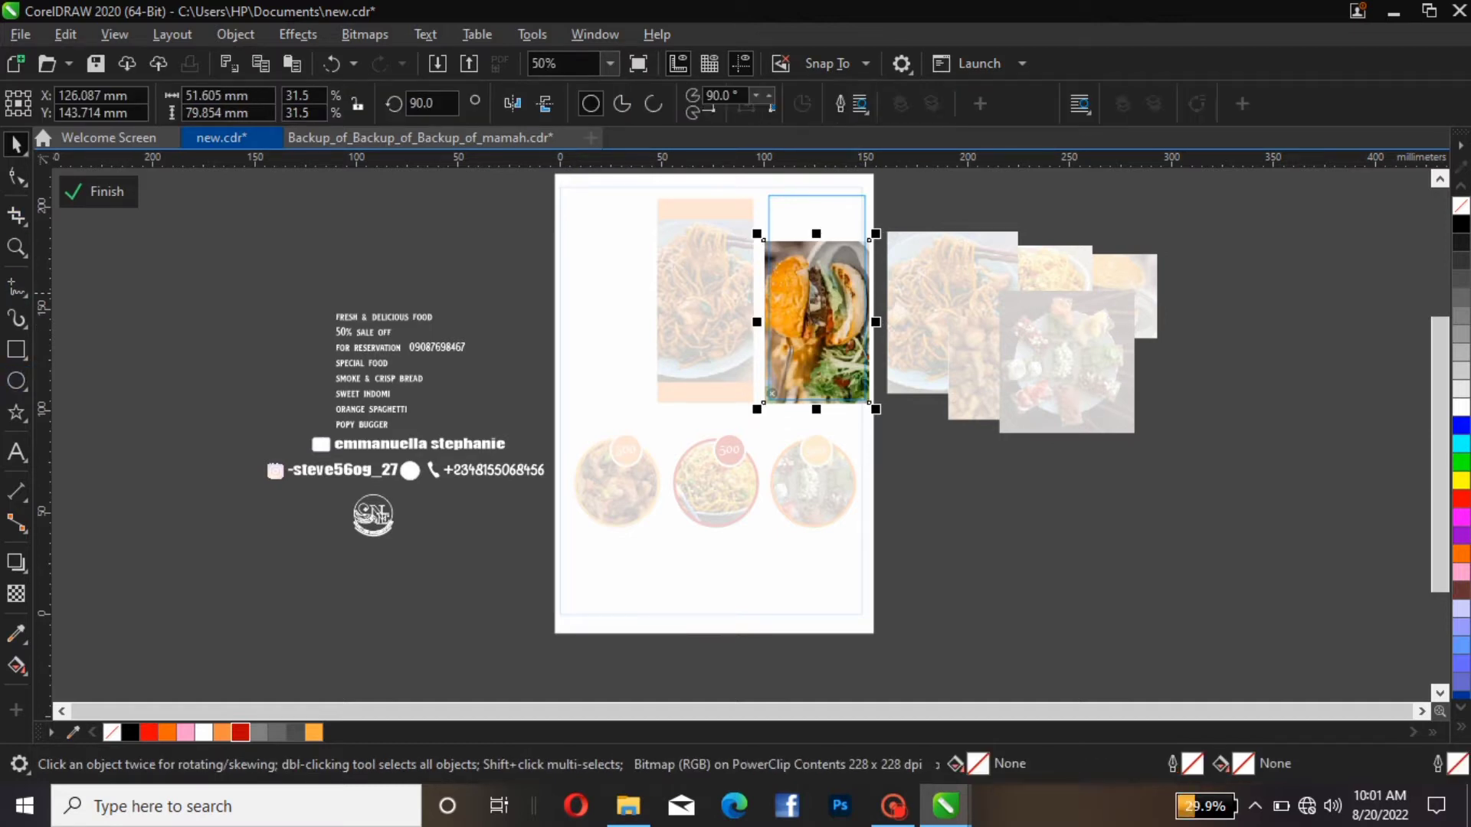
left_click_drag(739, 236, 907, 482)
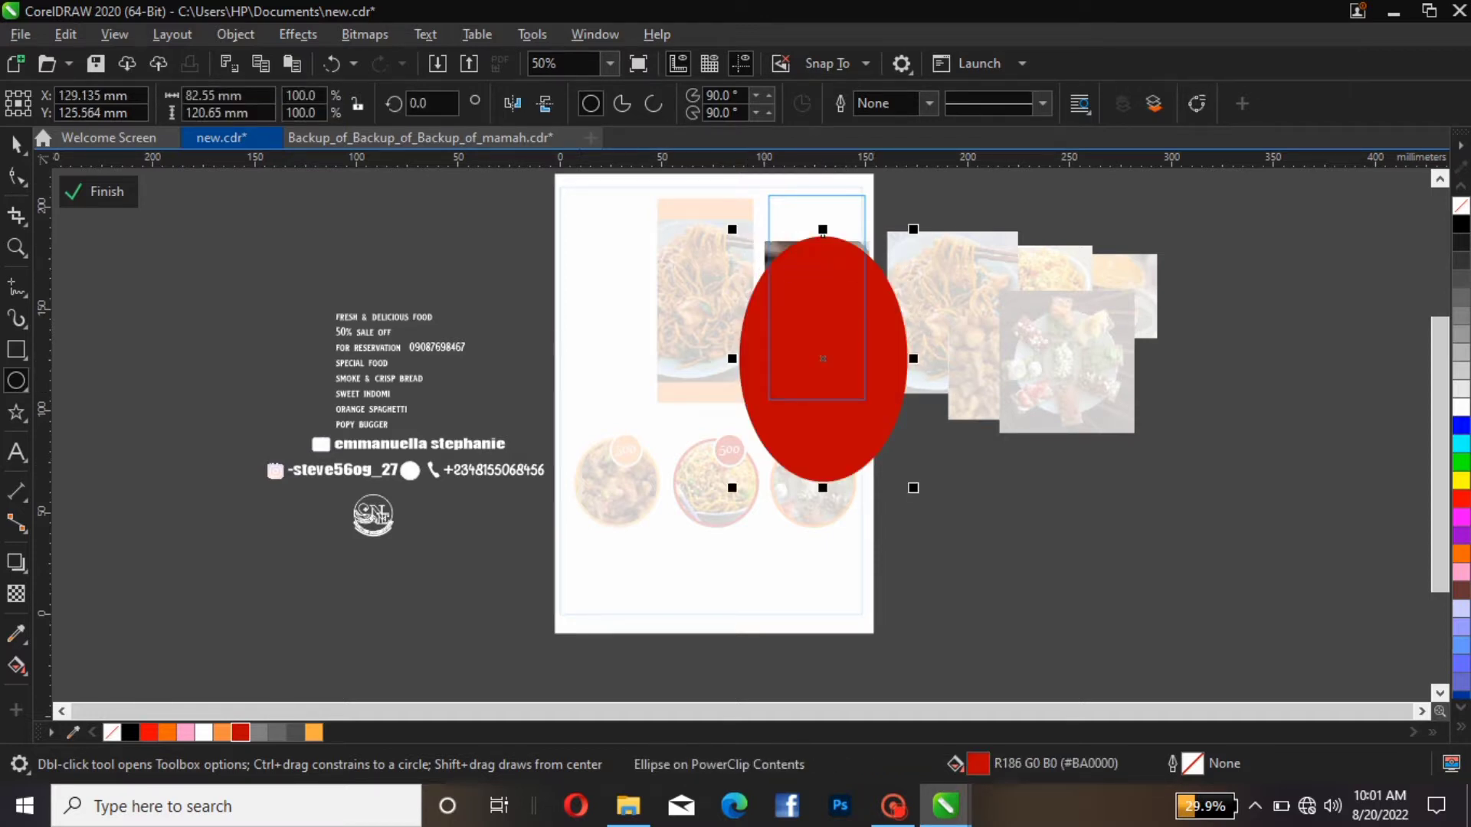
left_click(16, 144)
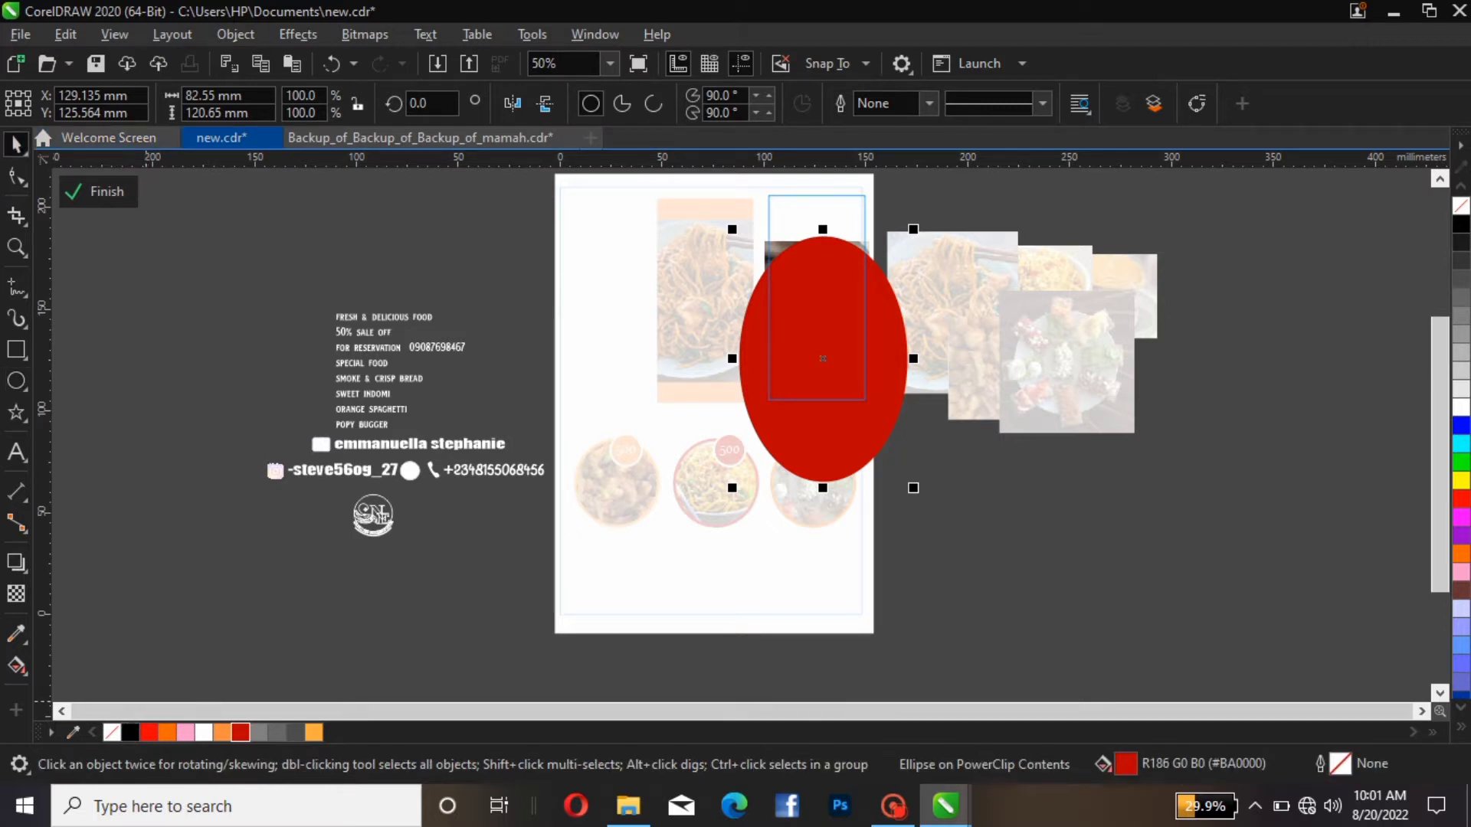
Remove the ellipse's fill and give it a dark red (#BA0000) hairline outline.
left_click(112, 732)
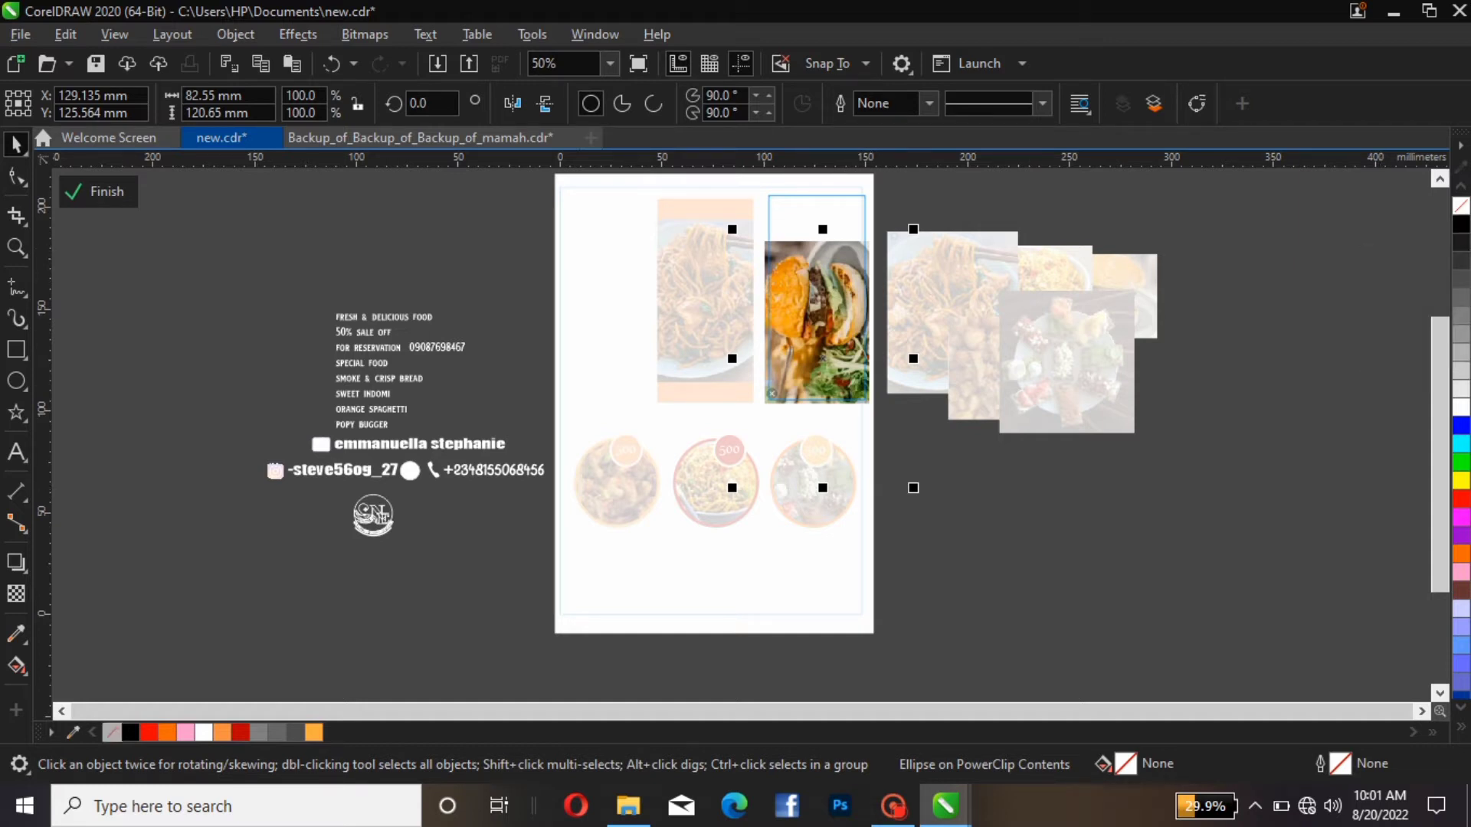
right_click(241, 732)
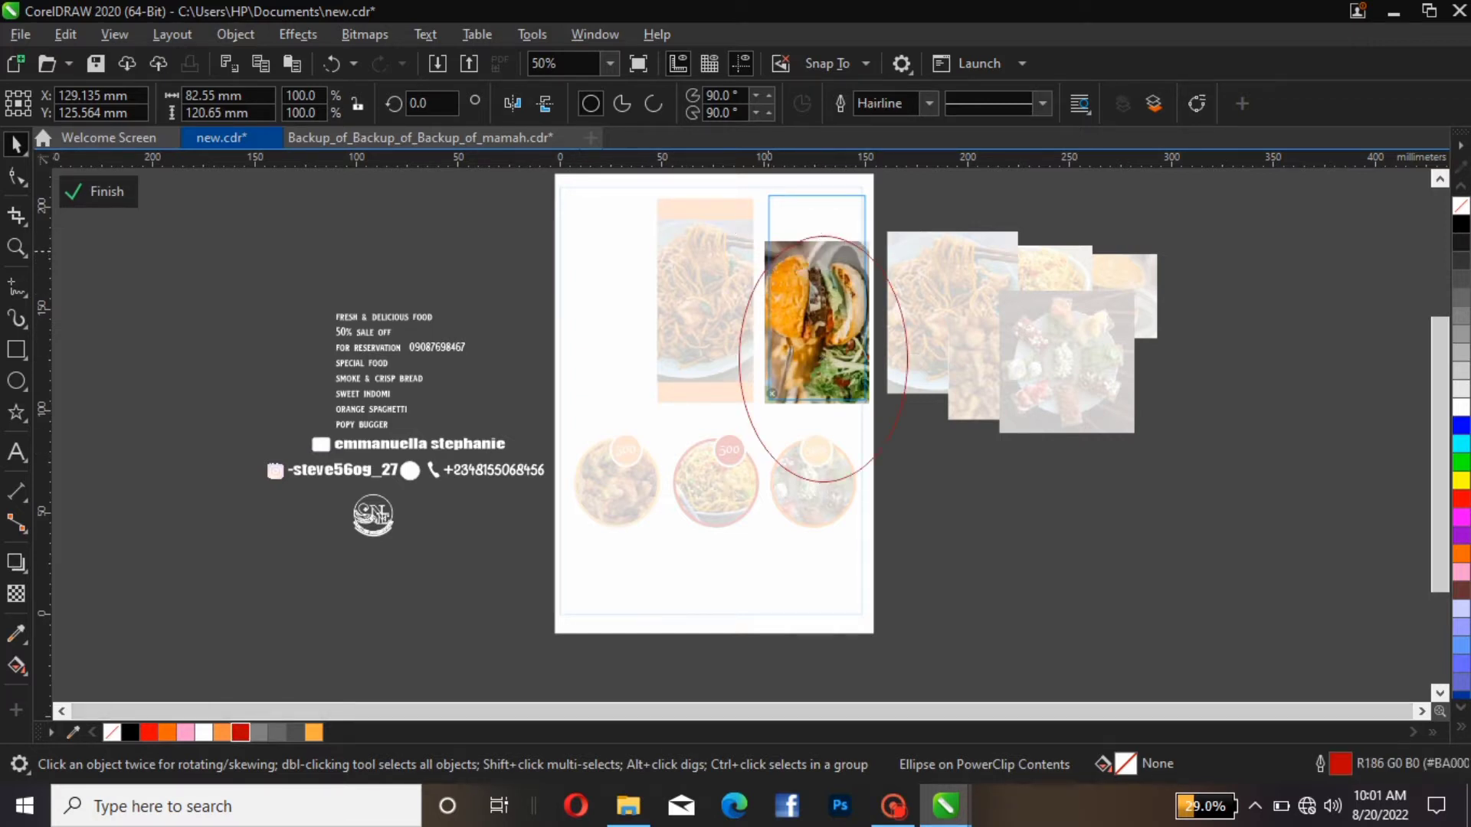
left_click(772, 259)
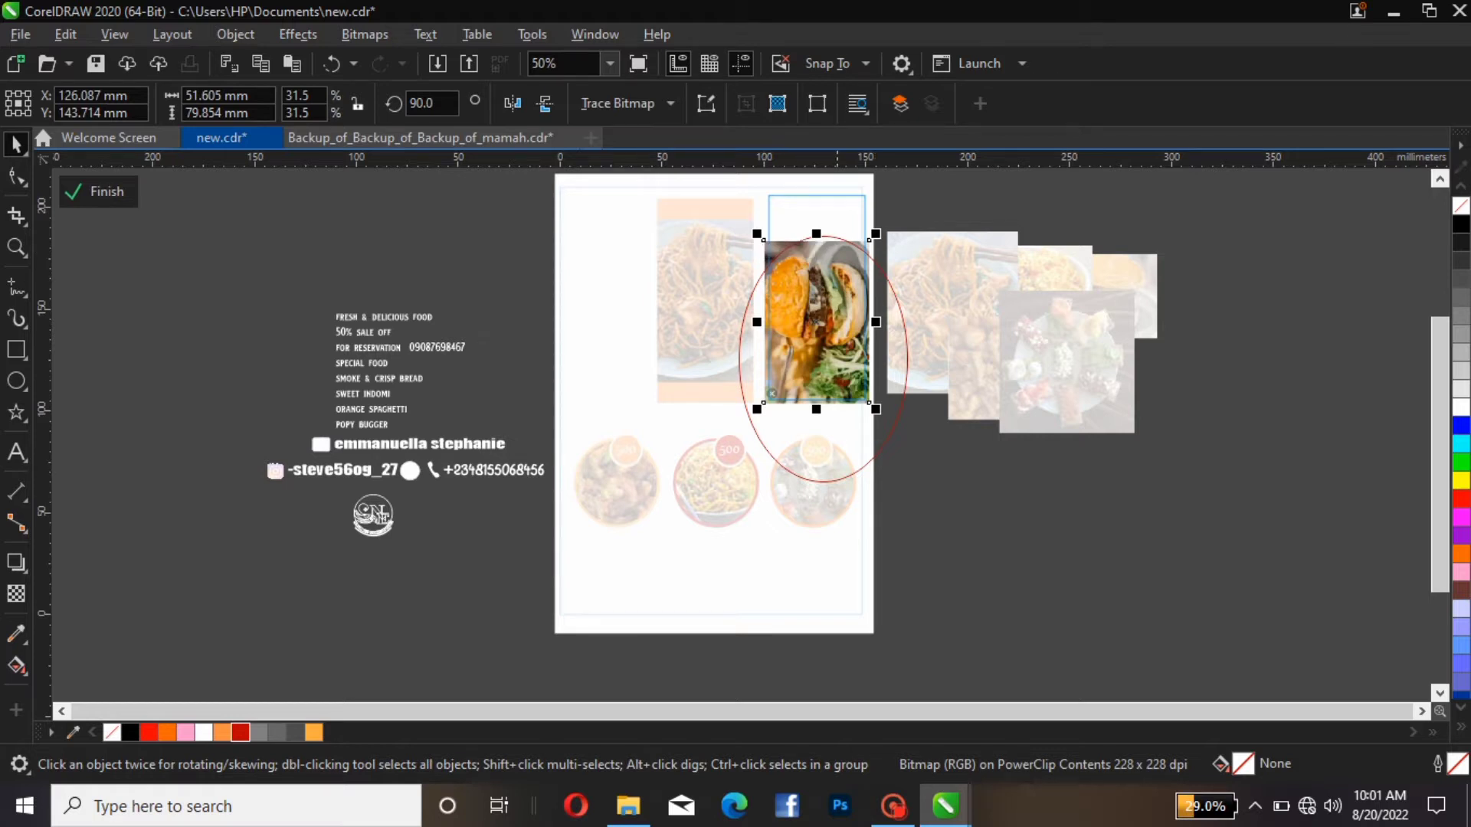
right_click(812, 321)
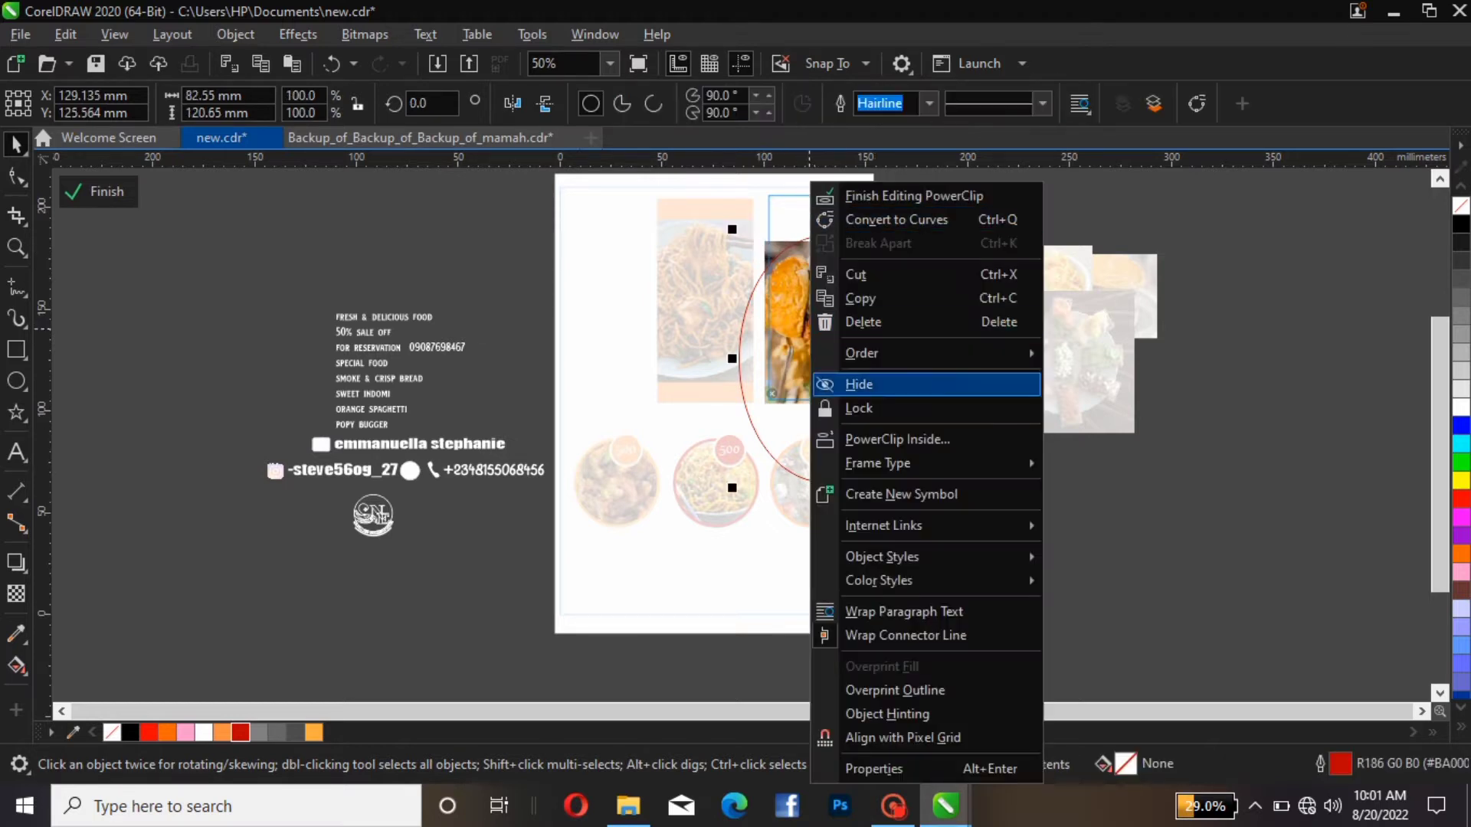
left_click(875, 438)
left_click(875, 438)
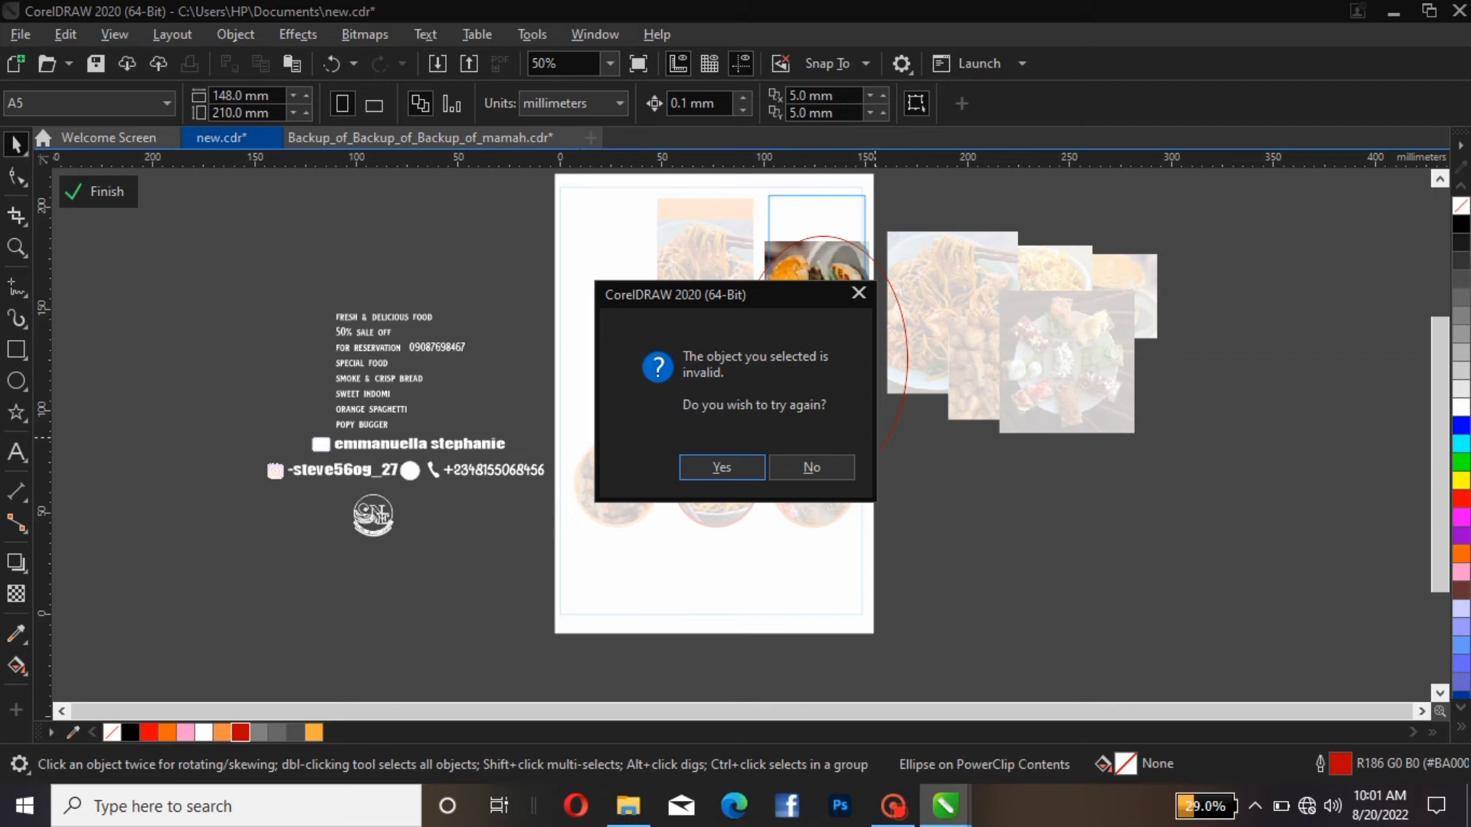
left_click(811, 467)
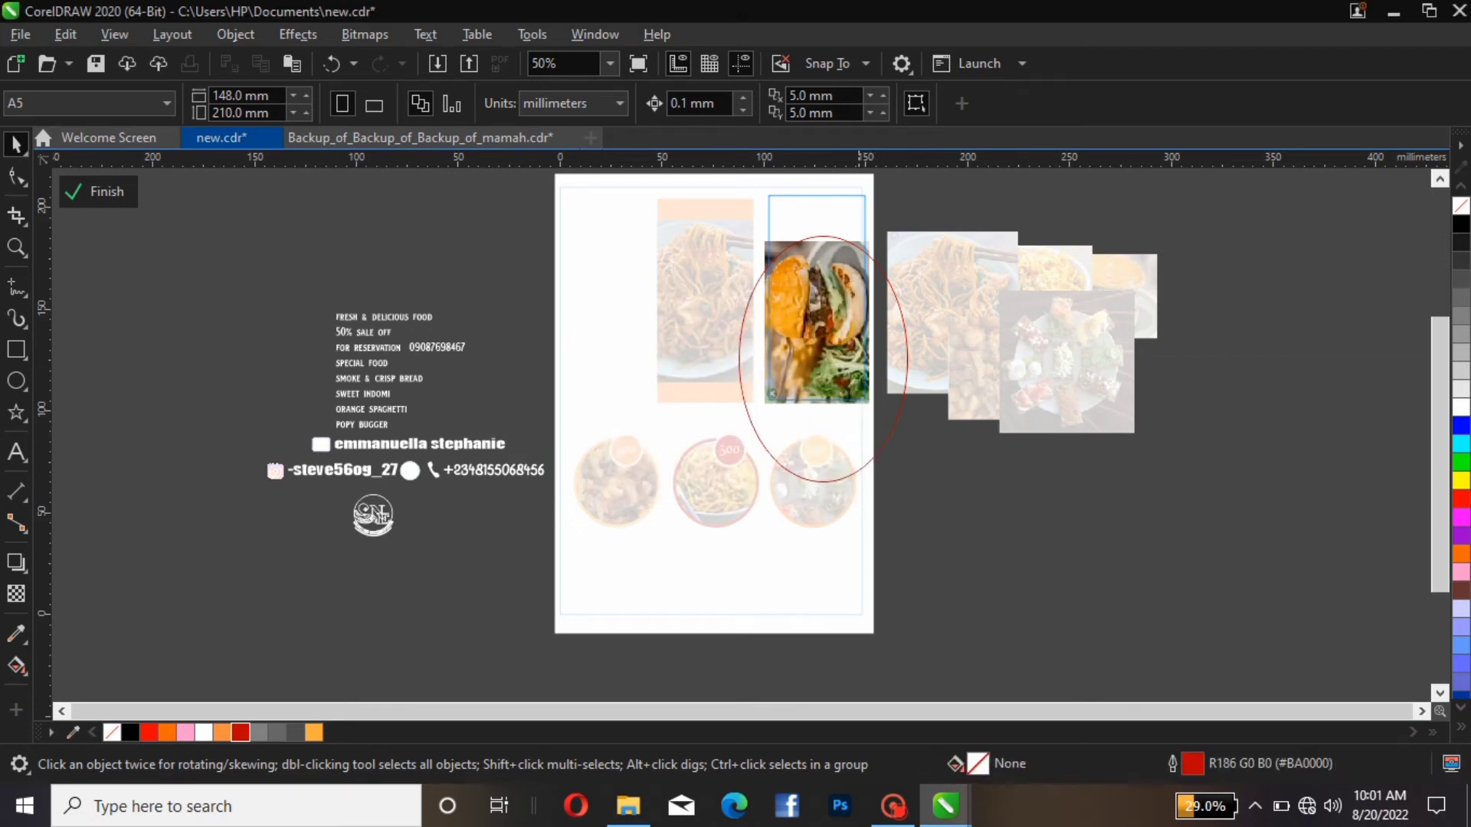
PowerClip the burger photo inside the red-outlined ellipse.
left_click(818, 239)
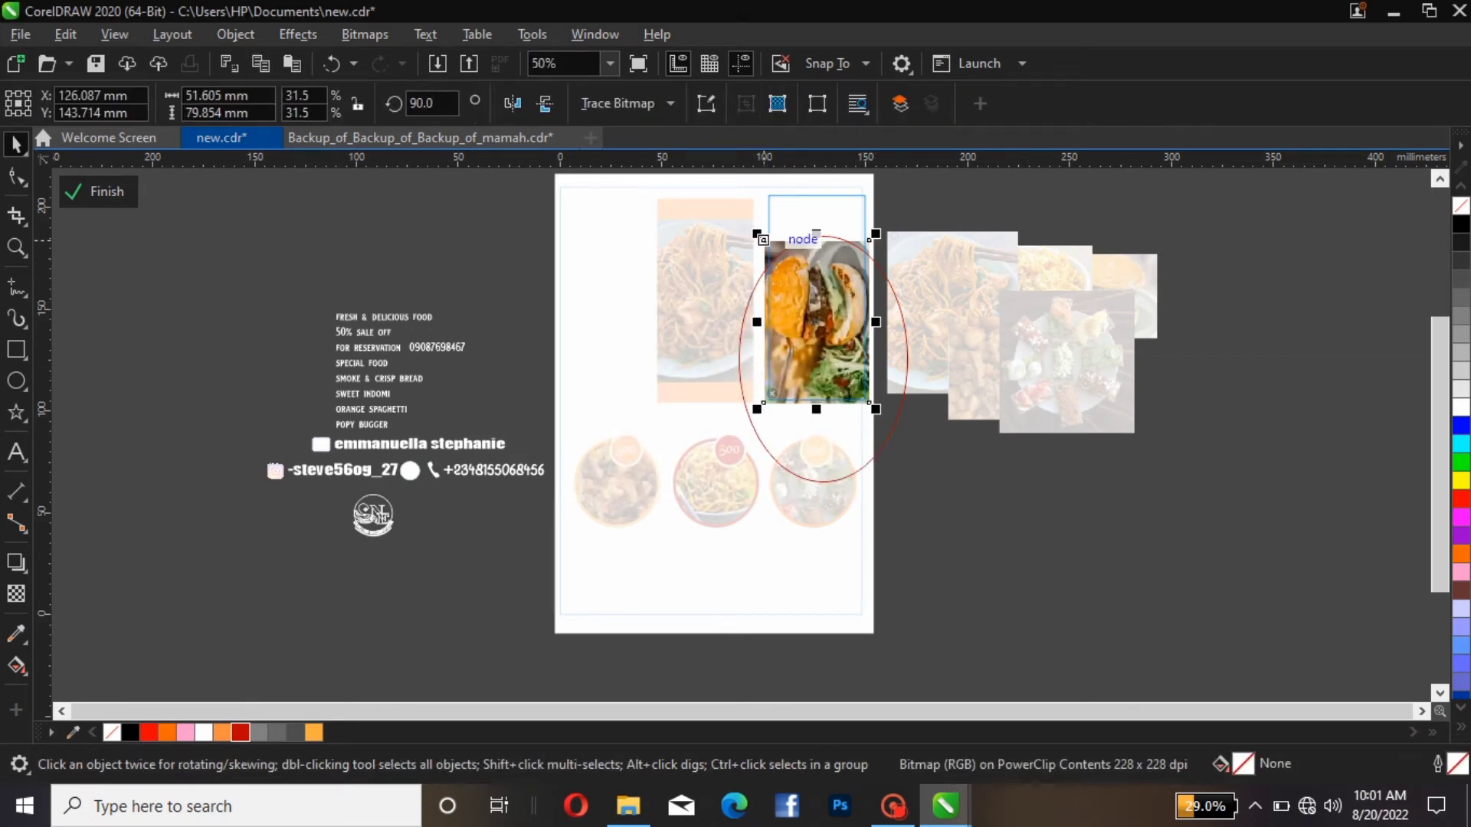
right_click(764, 240)
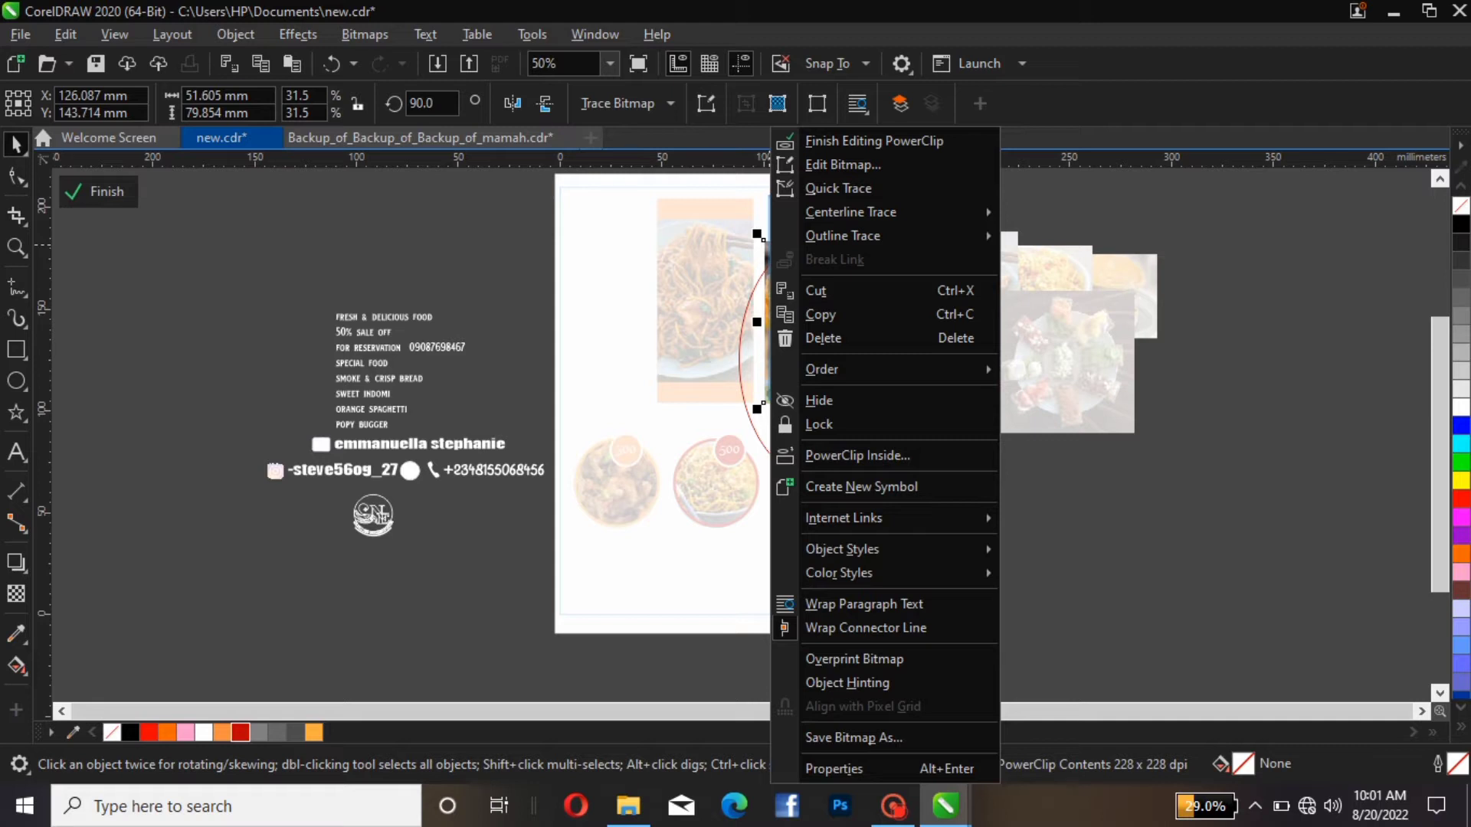
left_click(768, 244)
left_click(768, 243)
left_click(768, 242)
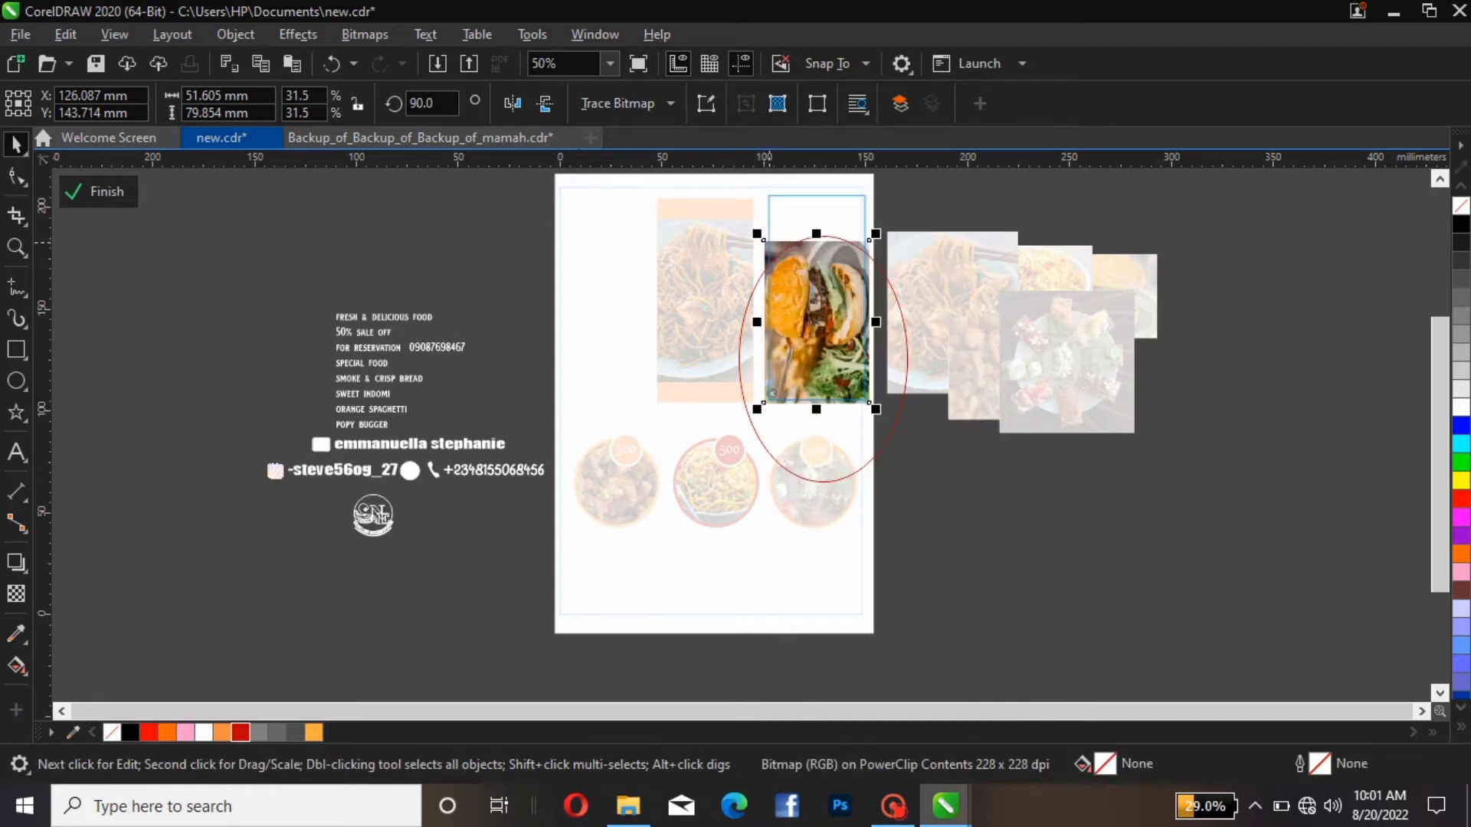
right_click(768, 242)
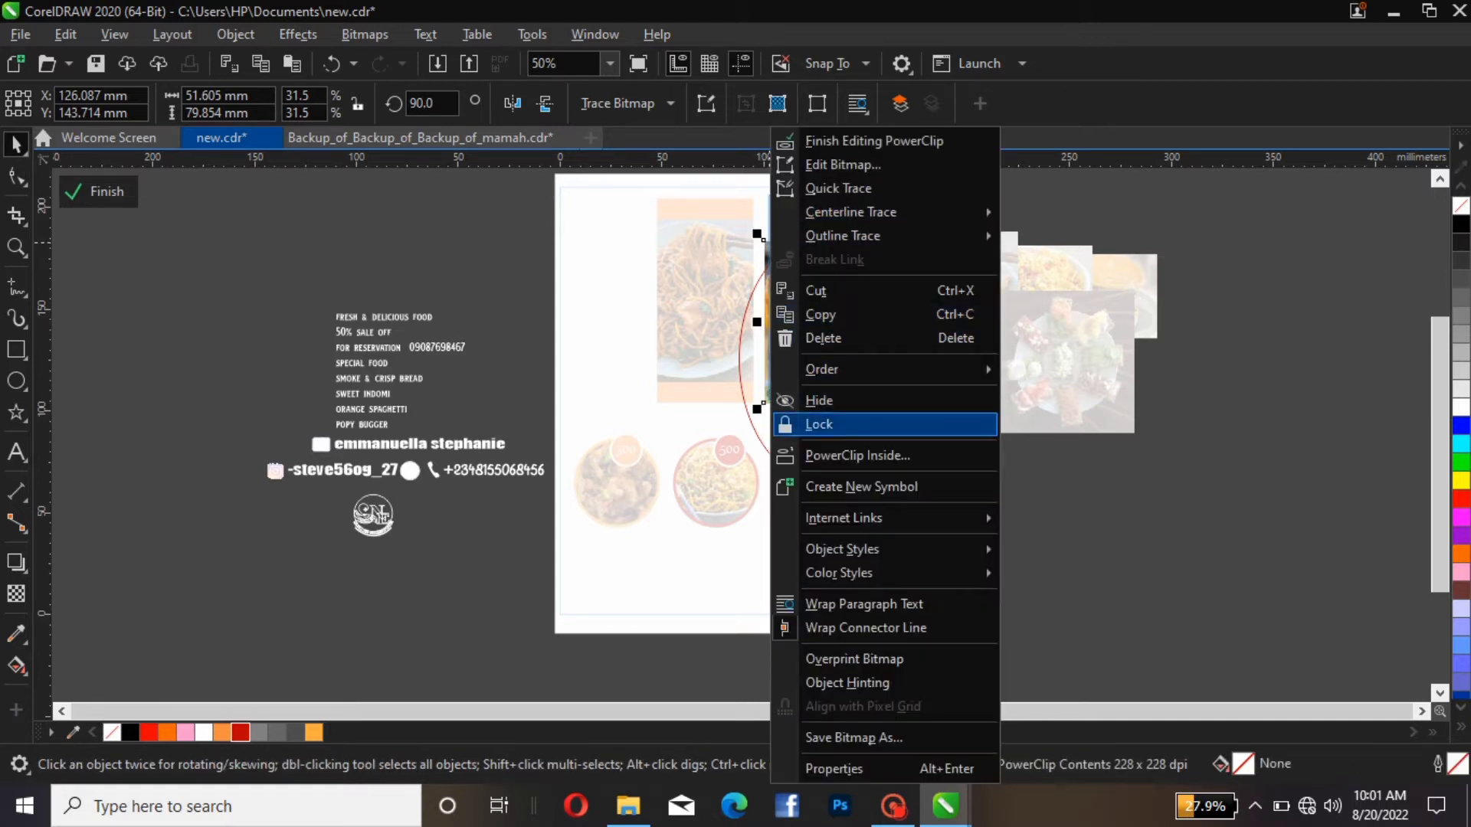
left_click(856, 455)
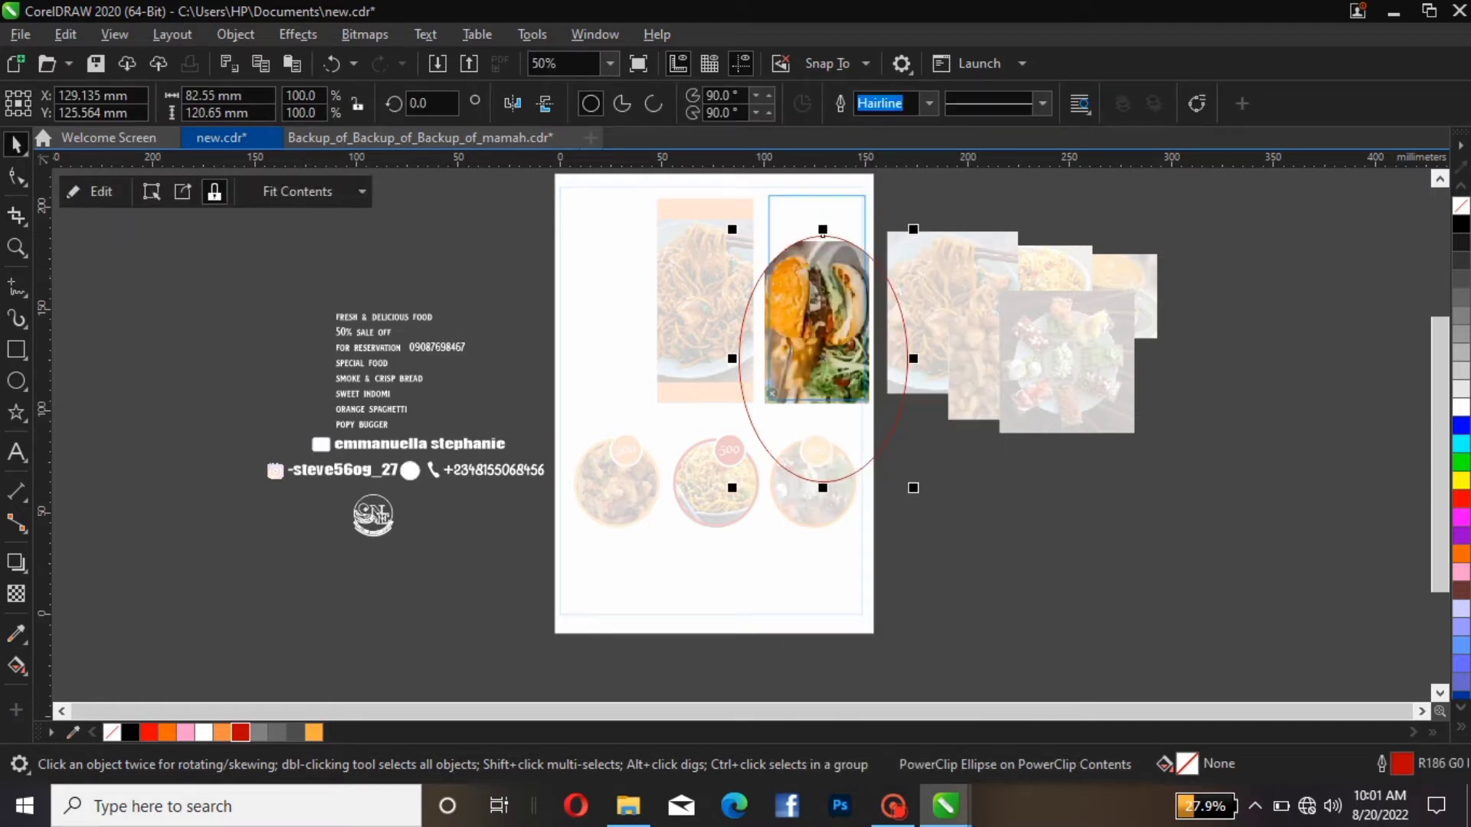
Edit the ellipse's PowerClip contents, nudging the burger photo up about 3.4 mm, and finish editing.
left_click(92, 191)
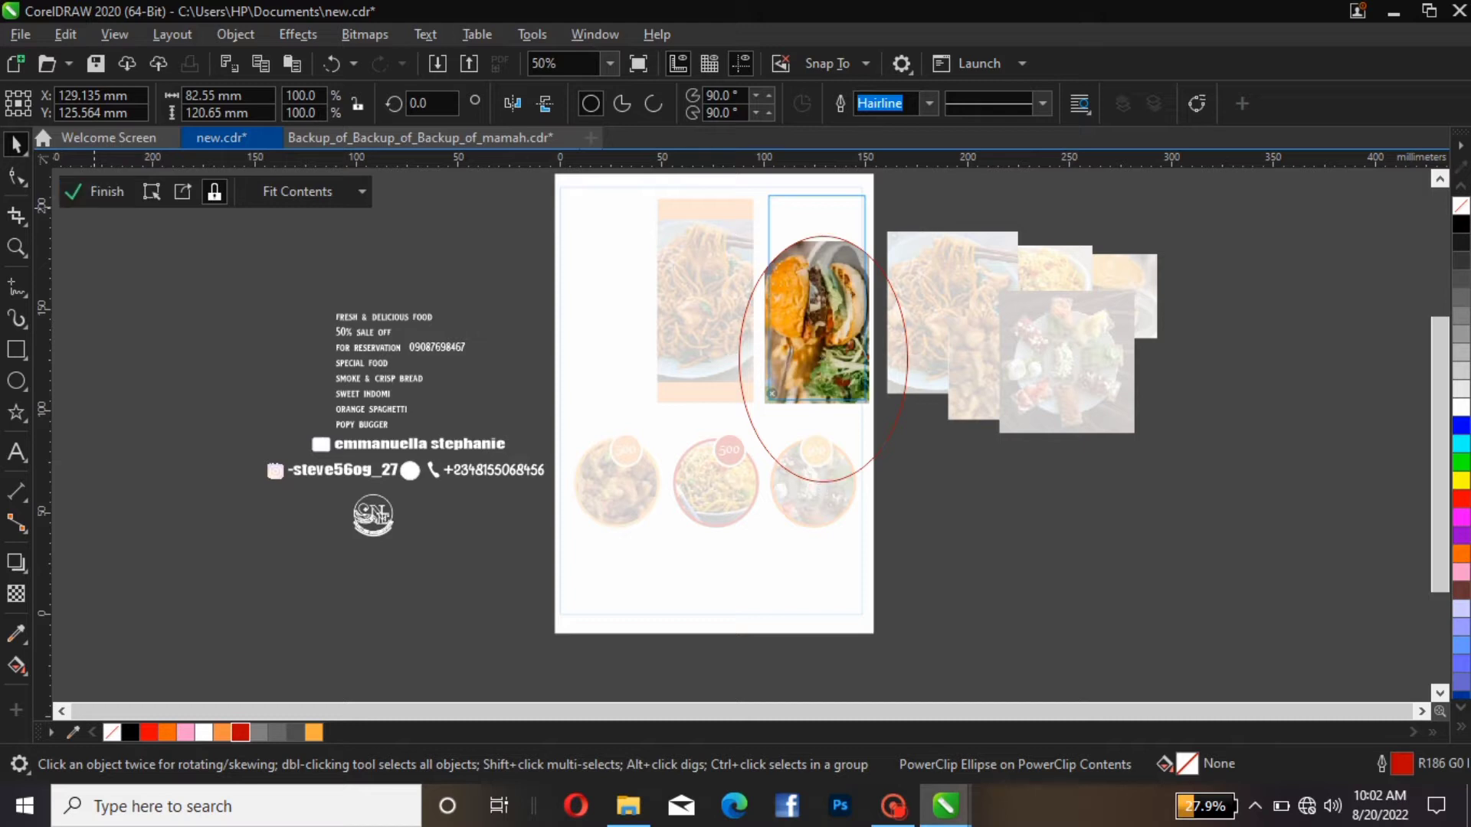
key("Up")
key("Up")
key("Up")
key("Up")
key("Up")
key("Up")
key("Up")
key("Up")
key("Up")
key("Up")
key("Up")
key("Up")
key("Up")
key("Up")
key("Up")
key("Up")
key("Up")
key("Up")
key("Up")
key("Up")
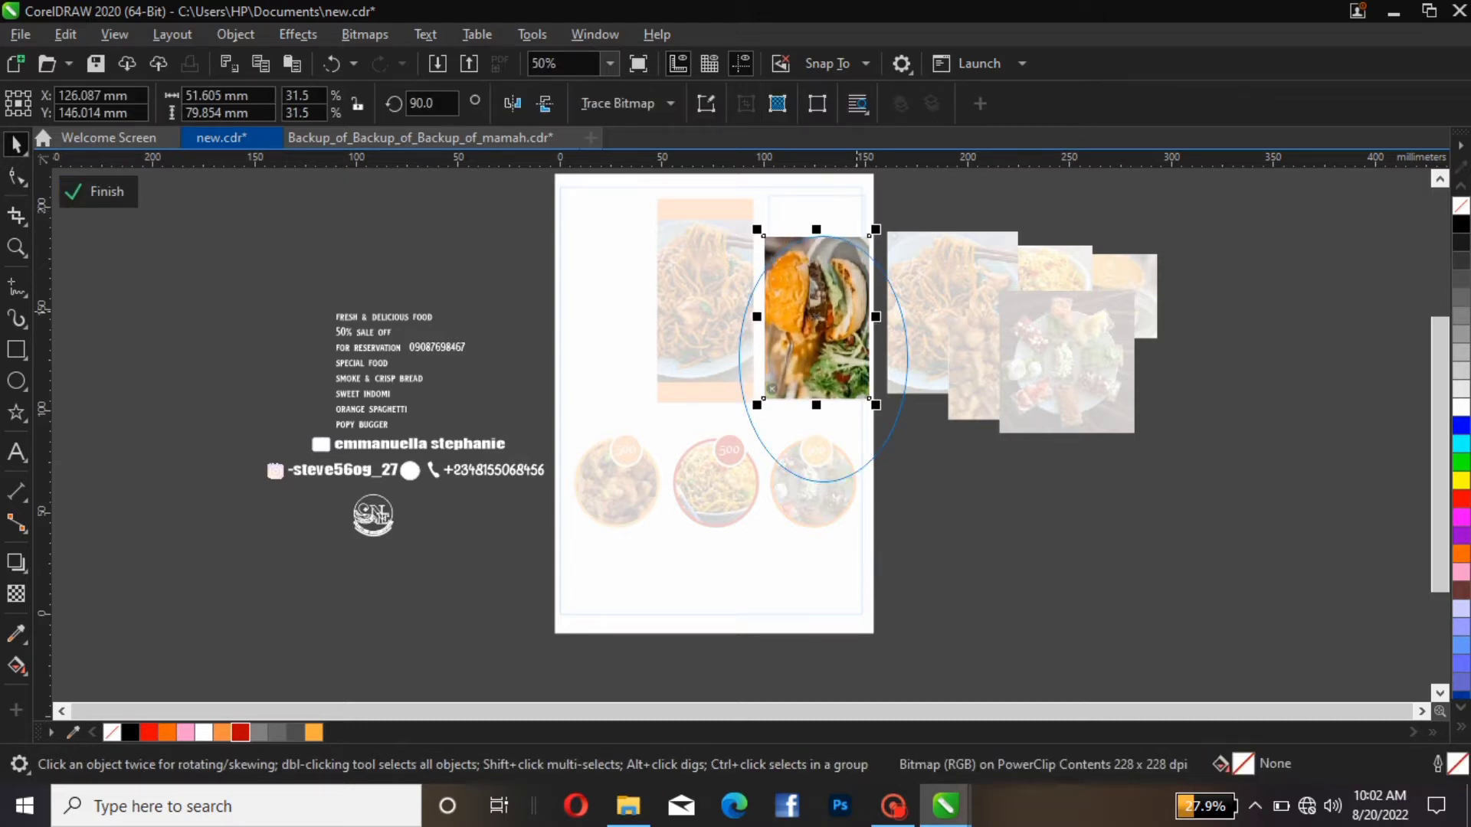
key("Up")
key("Up")
key("Up")
key("Up")
key("Up")
key("Up")
key("Up")
key("Up")
key("Up")
key("Up")
key("Up")
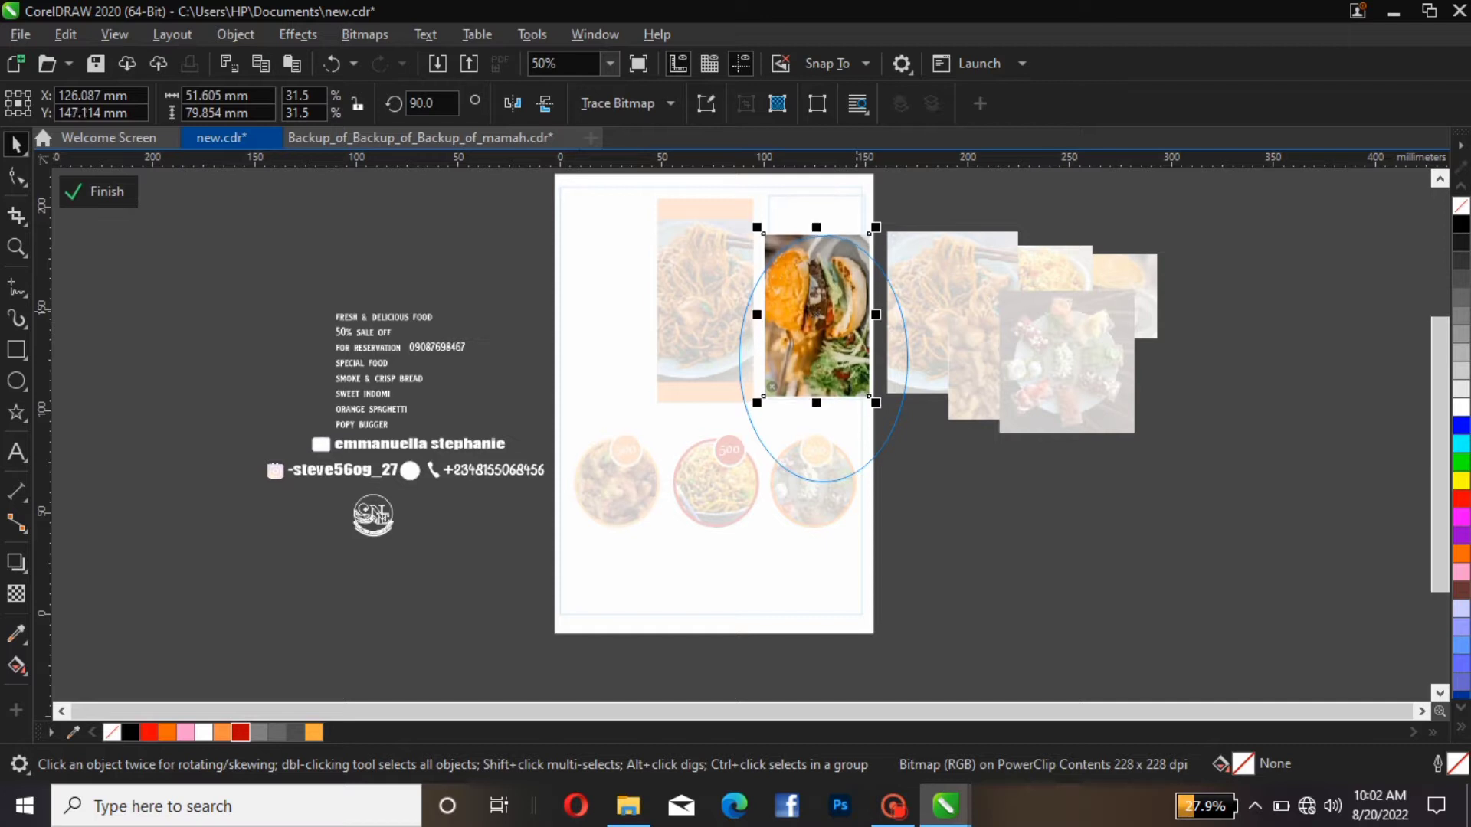
left_click(98, 191)
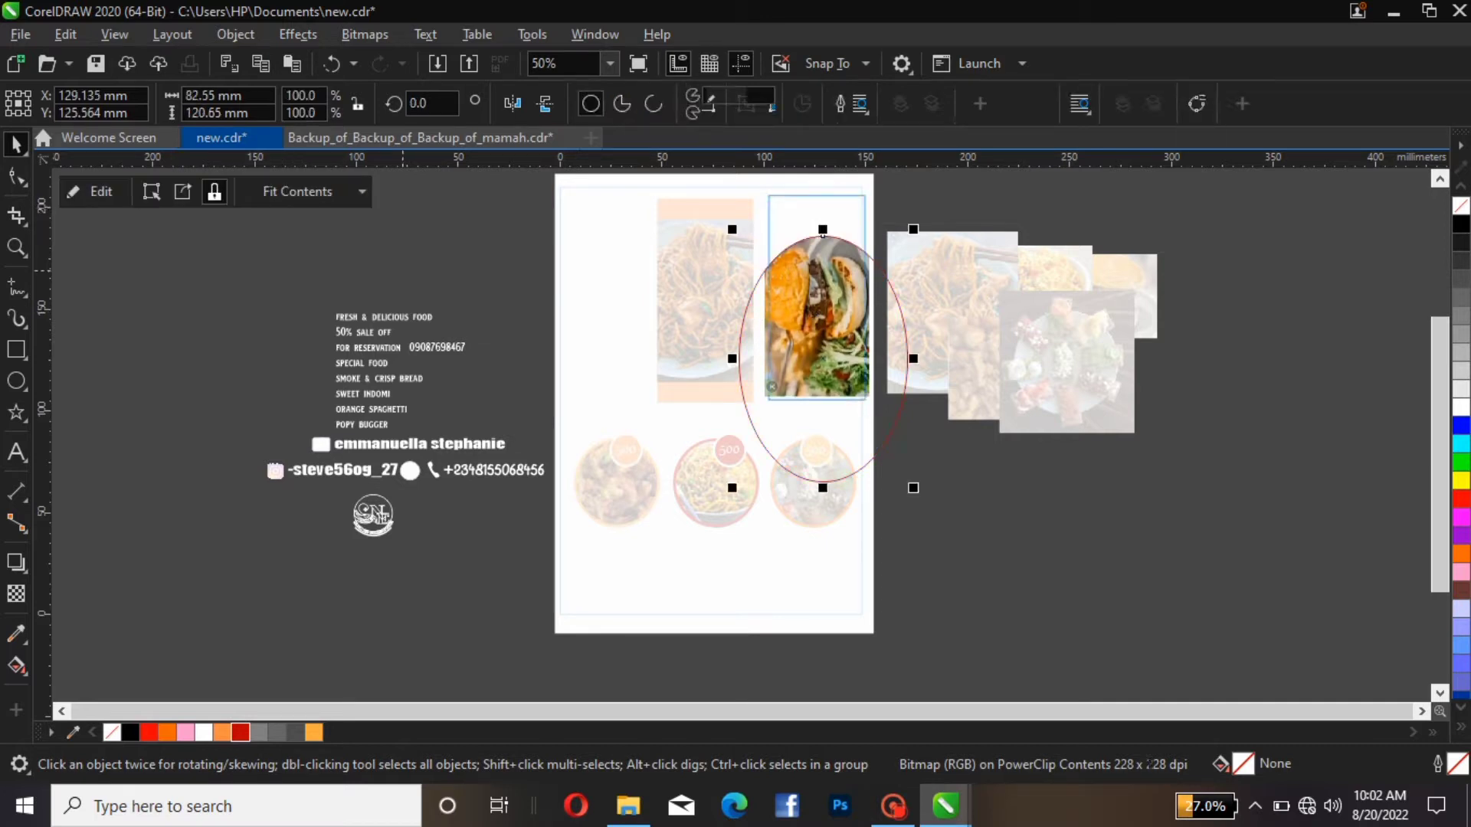
Enlarge the clipped ellipse to about 92 × 134 mm, centre it over the rectangle at about X 129.3, Y 115.1 mm, and finish editing.
left_click(402, 269)
left_click(821, 354)
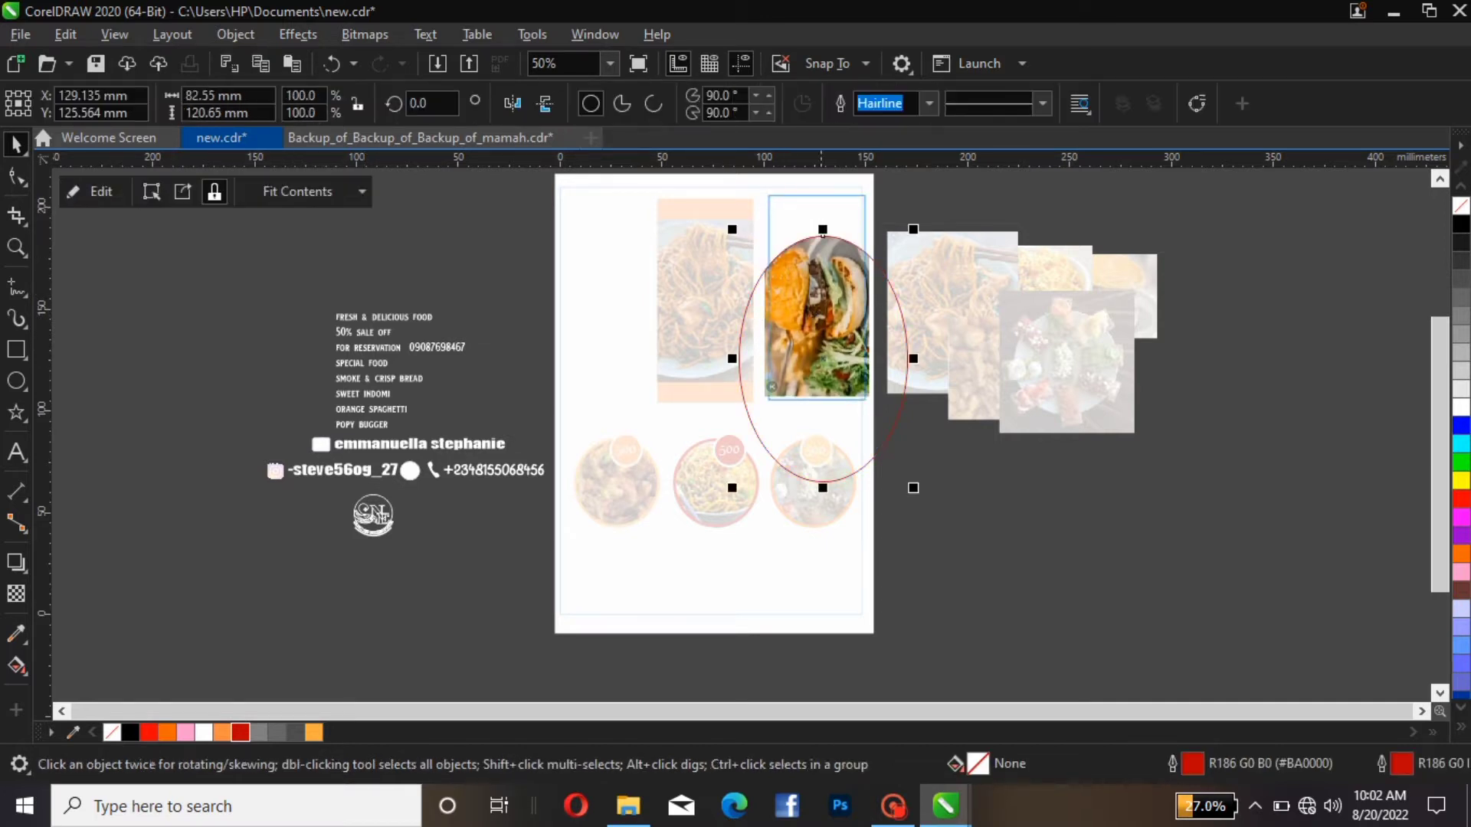
left_click_drag(913, 488, 932, 516)
left_click_drag(852, 386, 816, 399)
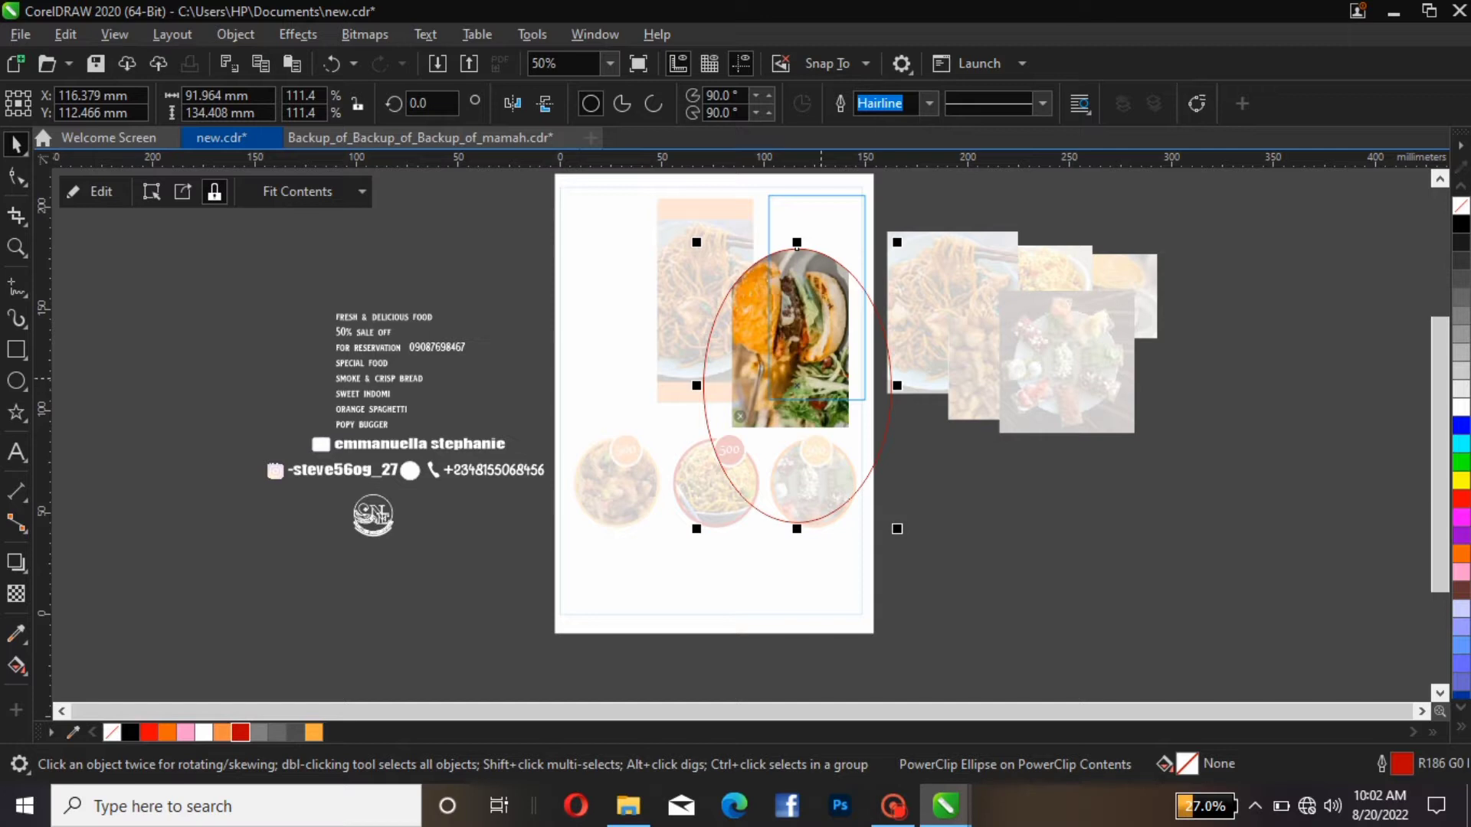
left_click_drag(797, 247, 815, 242)
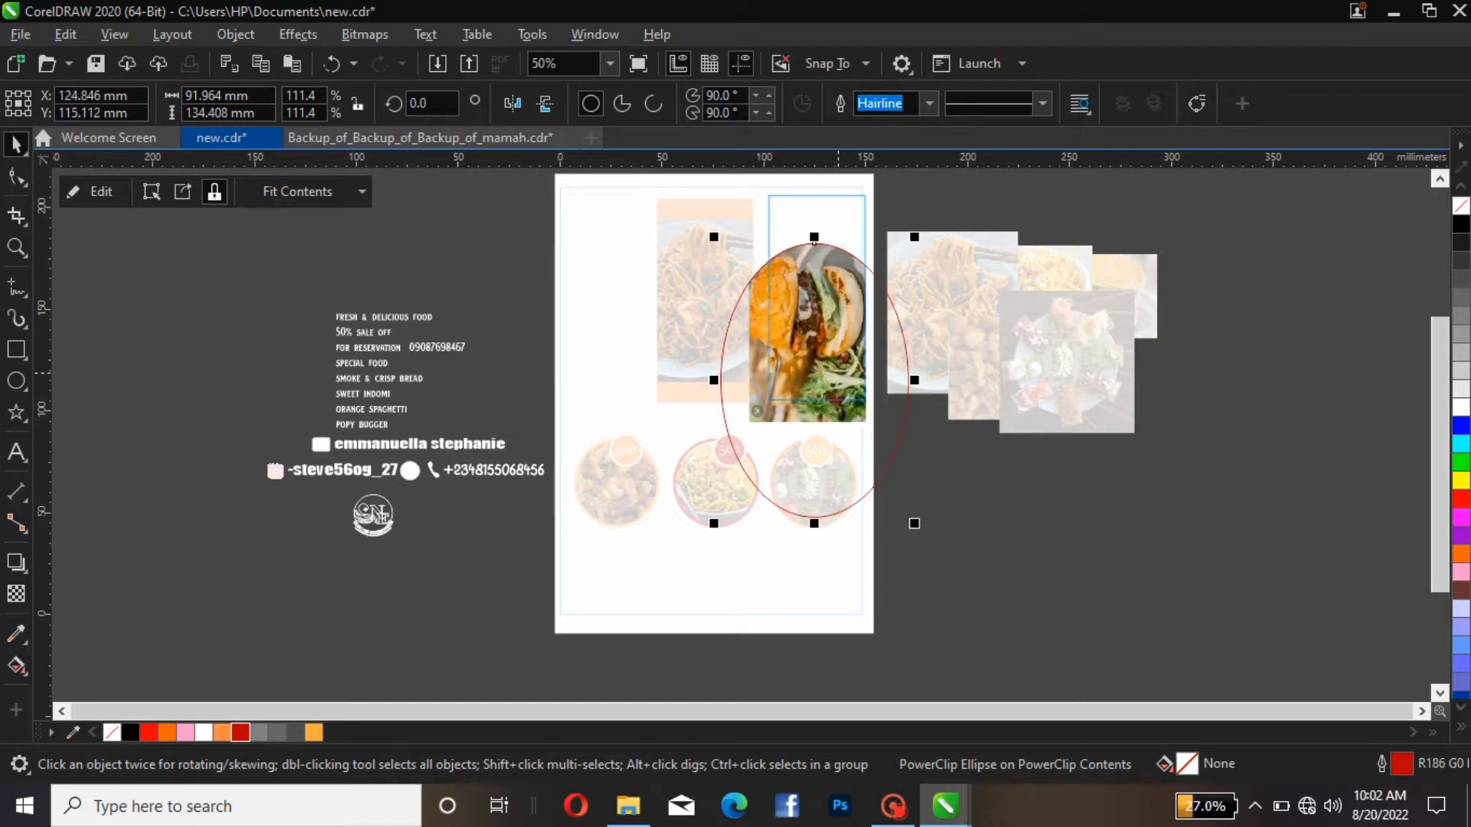
key("Right")
key("Right")
key("Right")
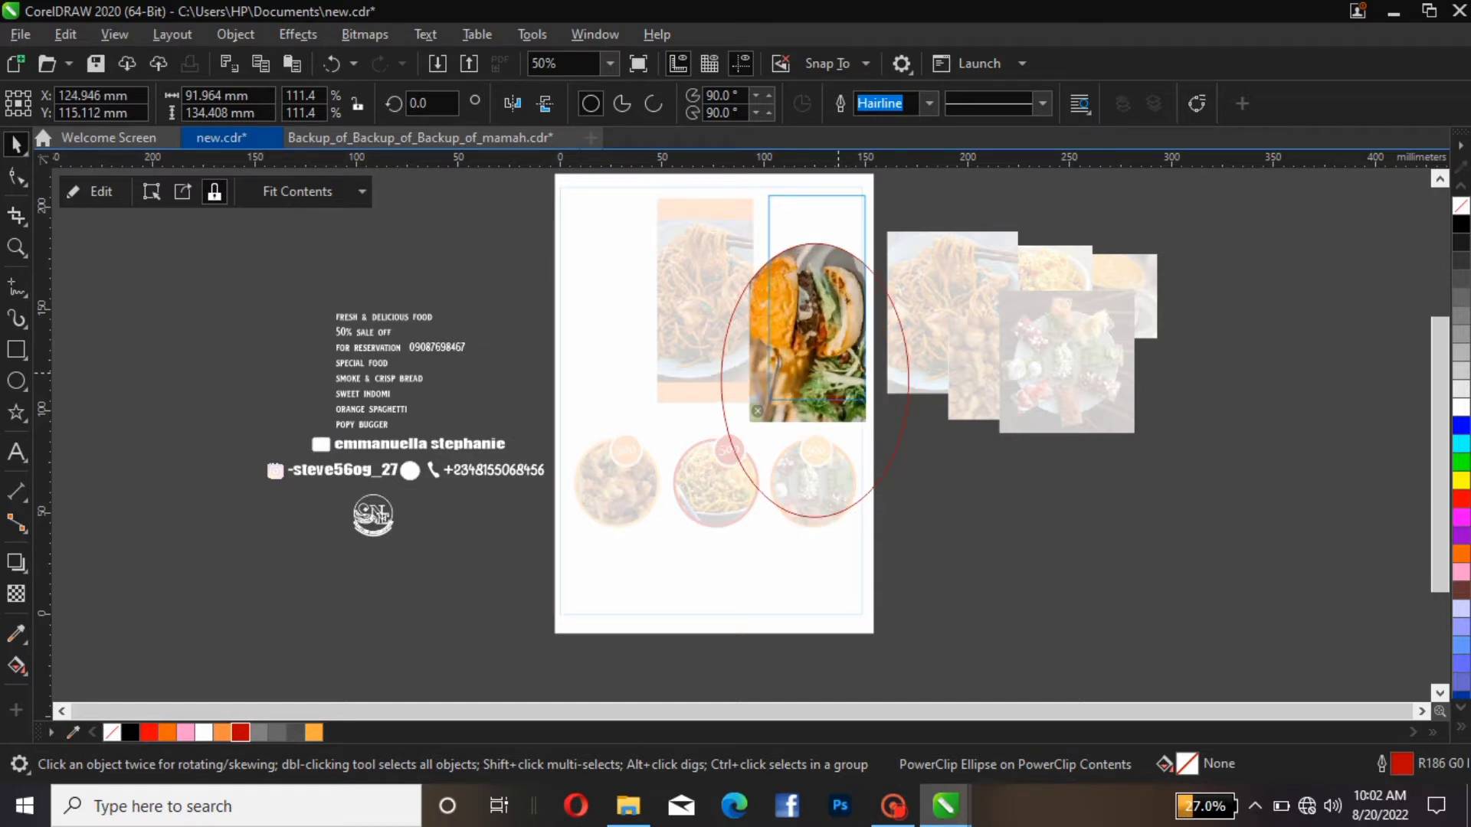
key("Right")
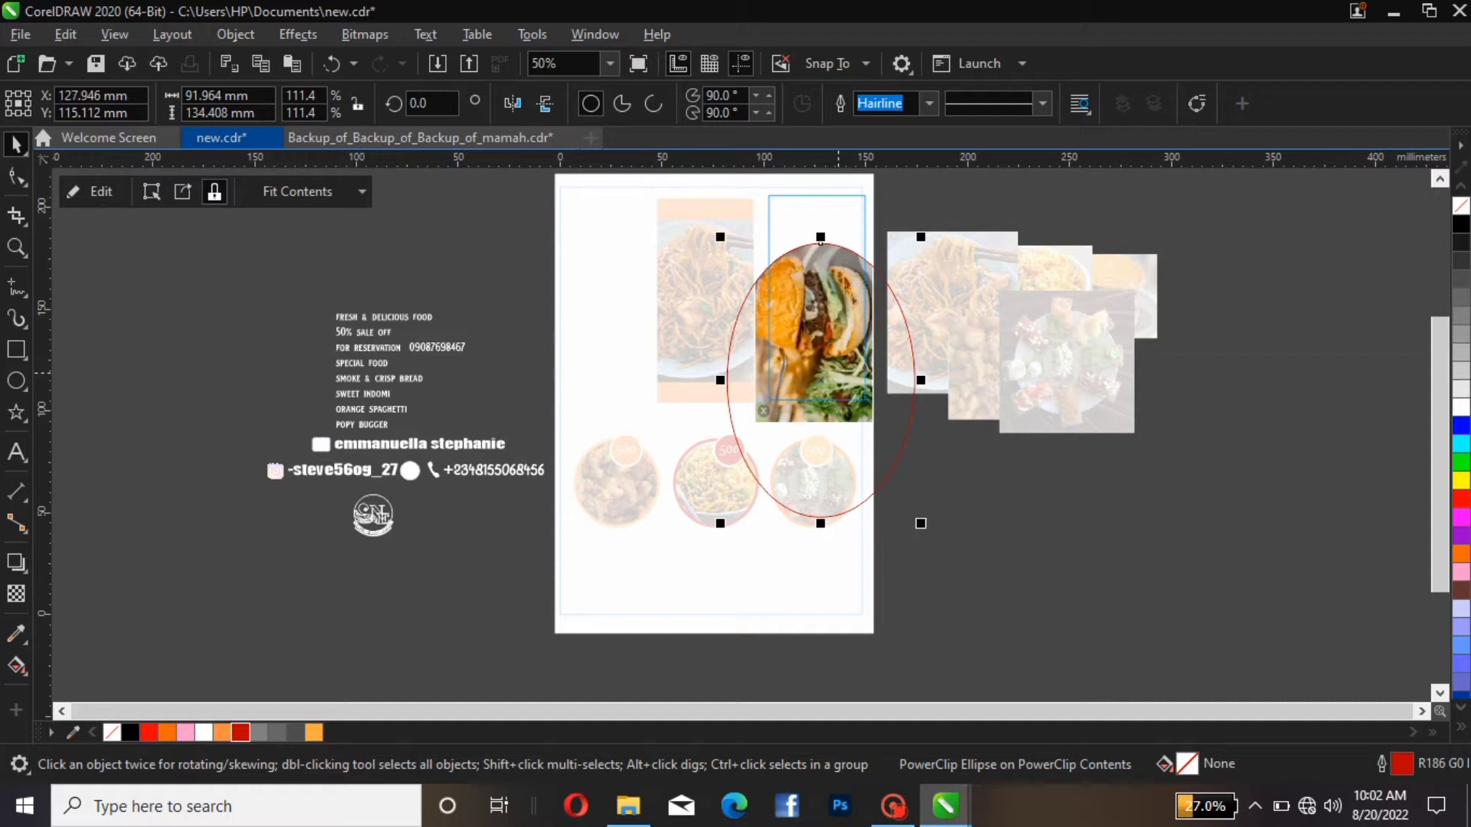
key("Right")
key("Right")
key("Right")
key("Right")
key("Right")
key("Right")
key("Right")
key("Right")
key("Right")
key("Right")
key("Right")
key("Right")
key("Right")
key("Right")
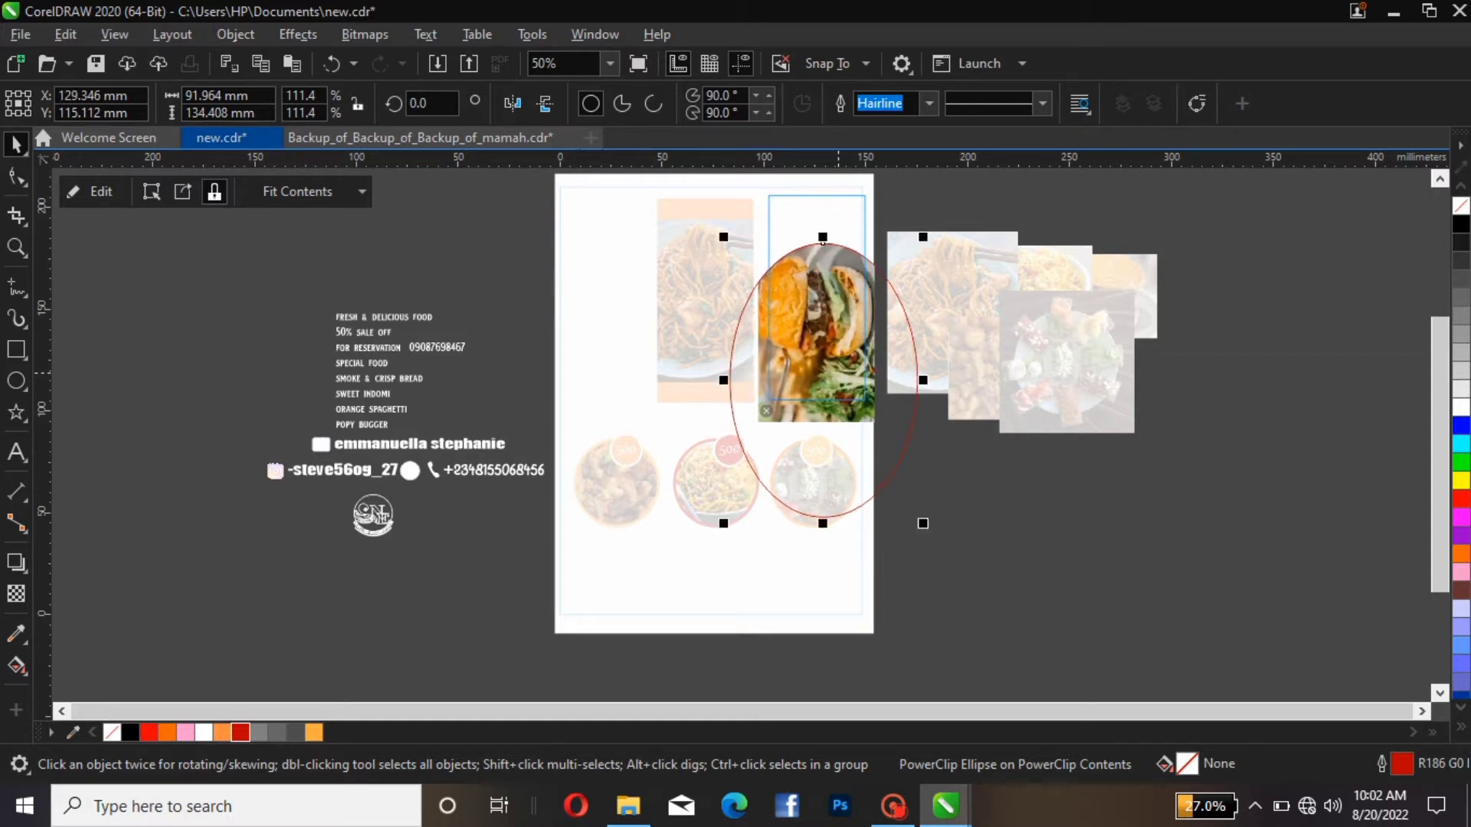
key("Escape")
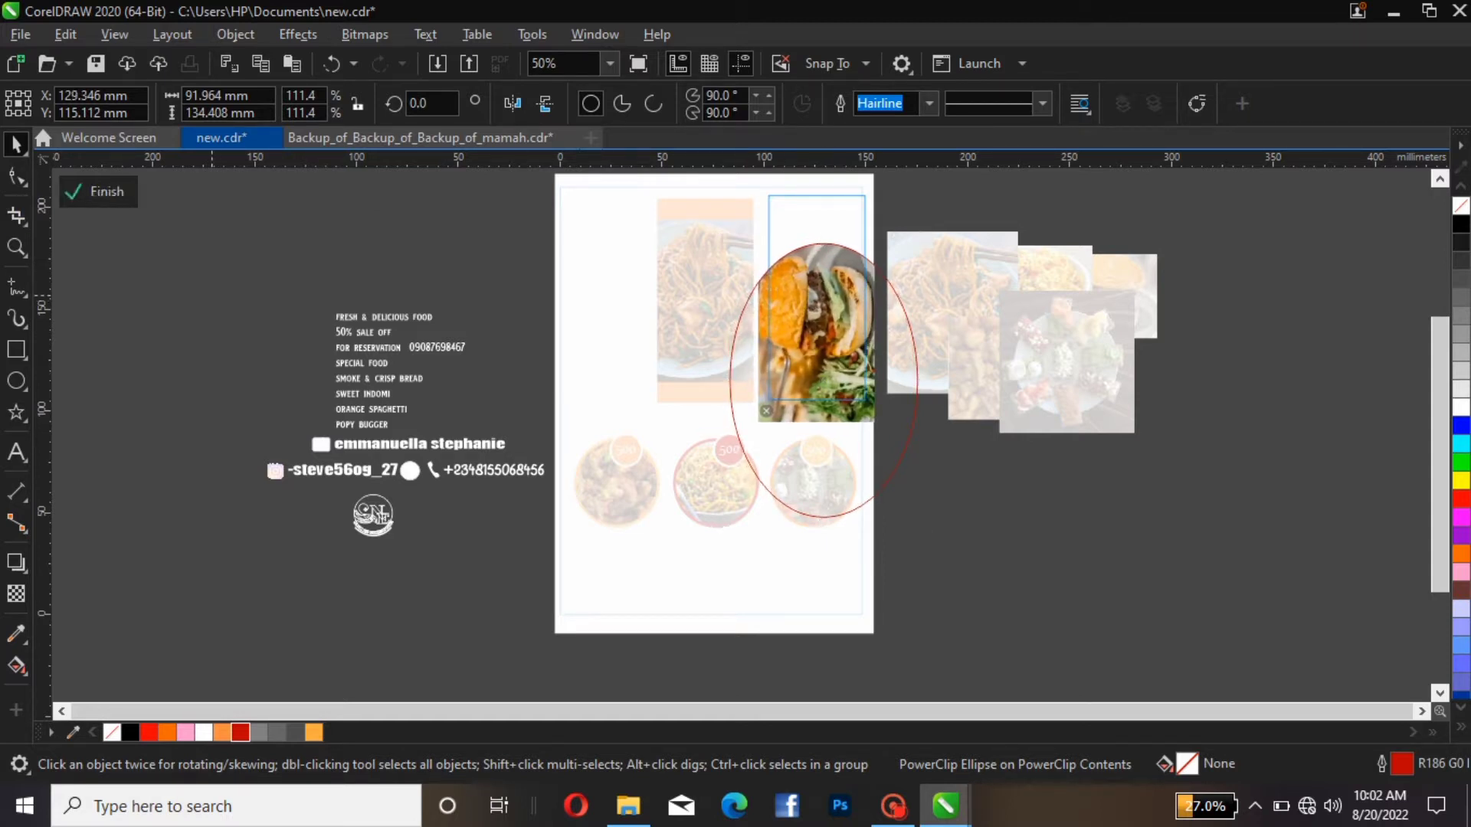
left_click(98, 191)
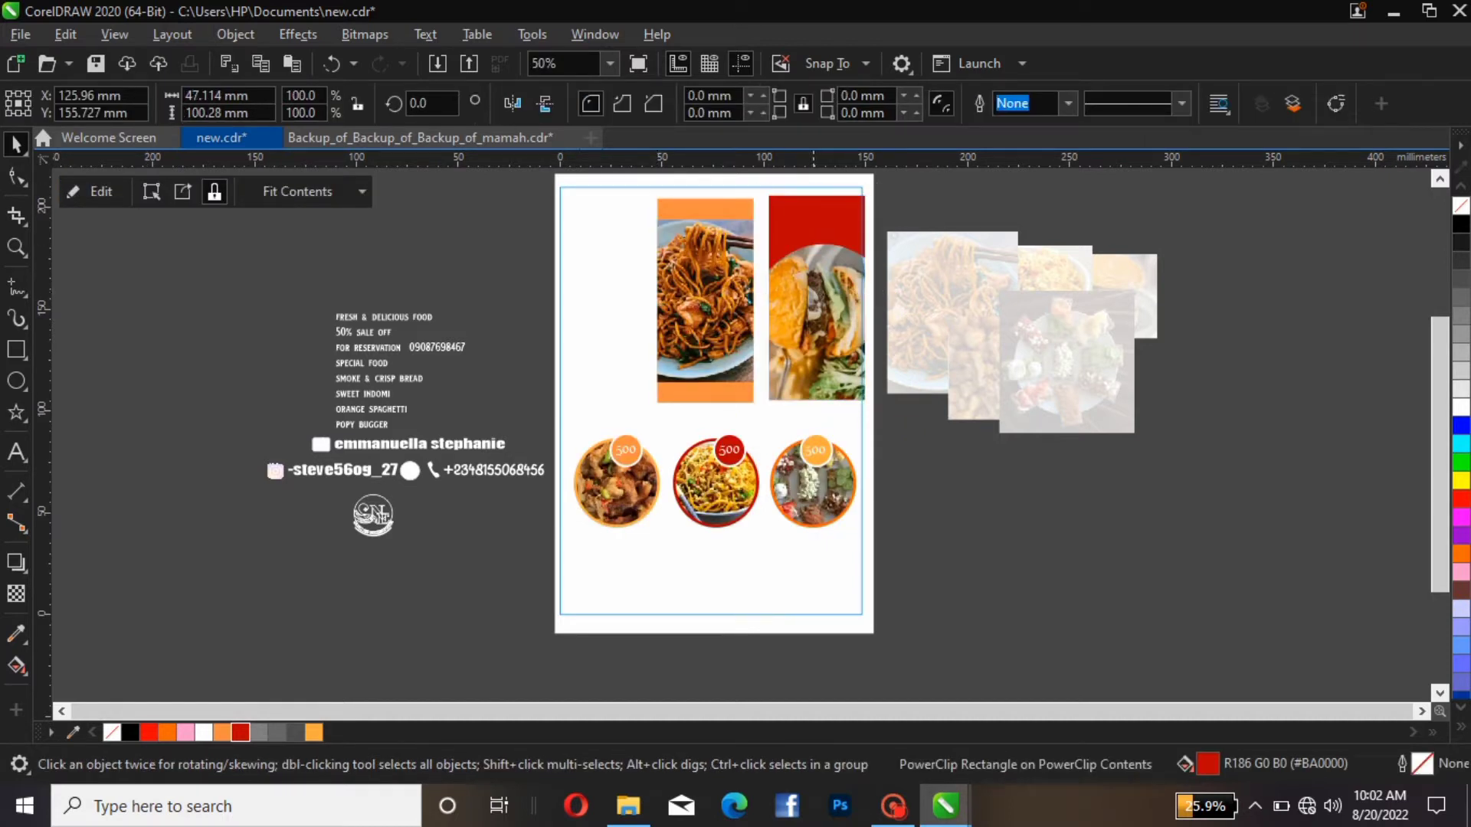
Move the burger panel down about 10 mm and fill its rectangle with orange #FF8D41.
left_click_drag(816, 297, 813, 317)
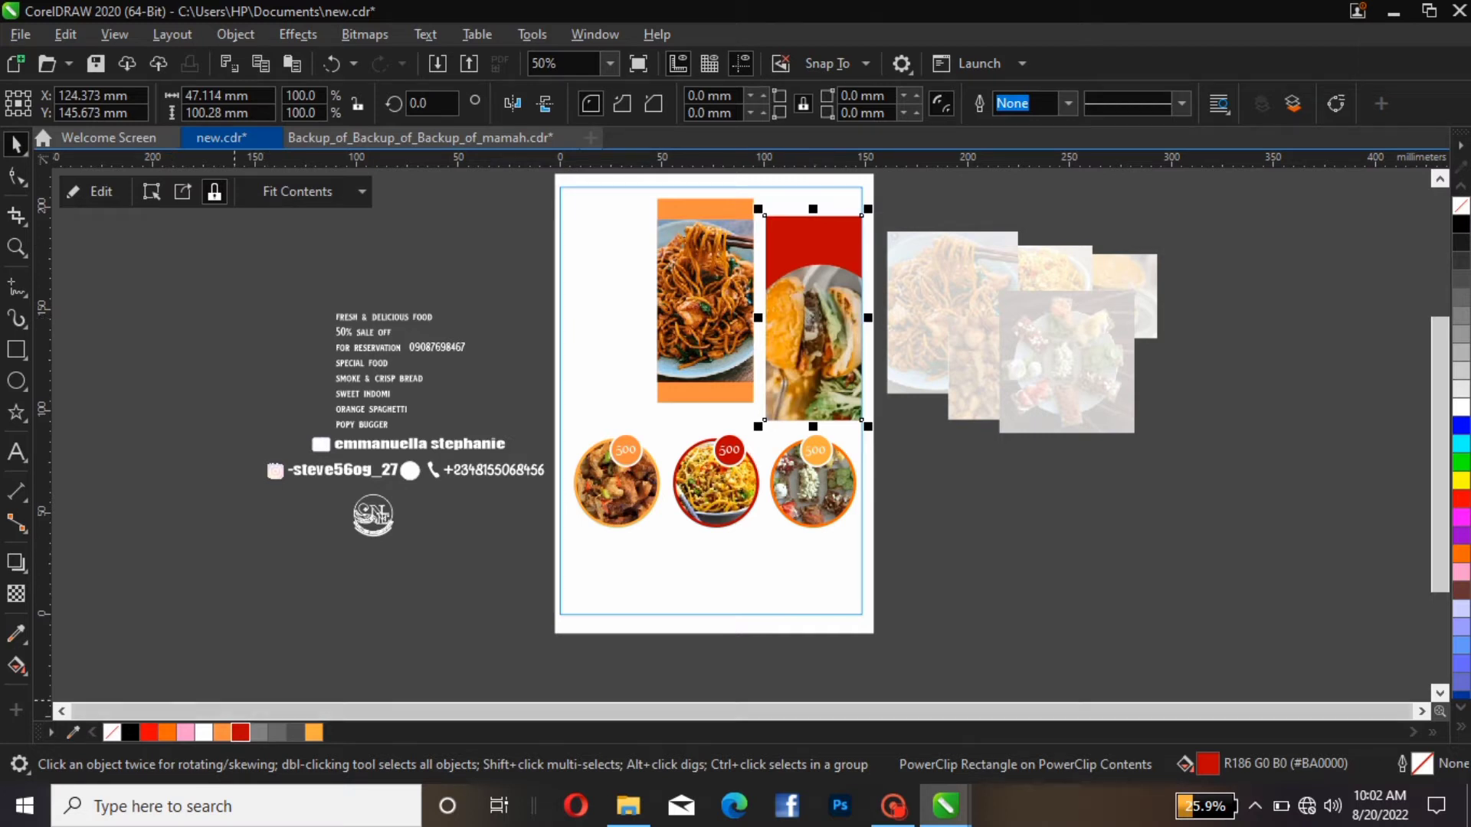
left_click(313, 732)
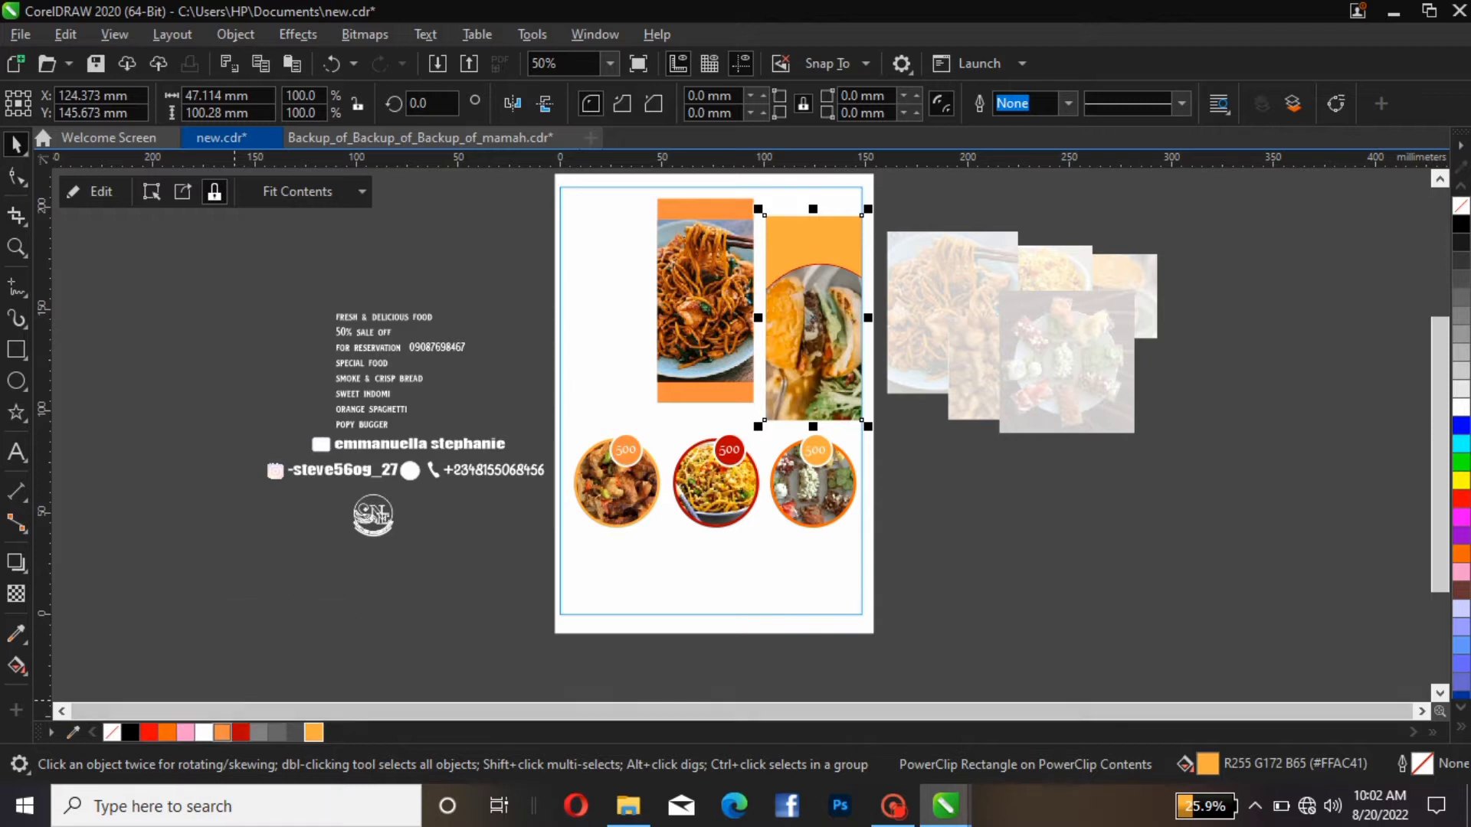
left_click(222, 733)
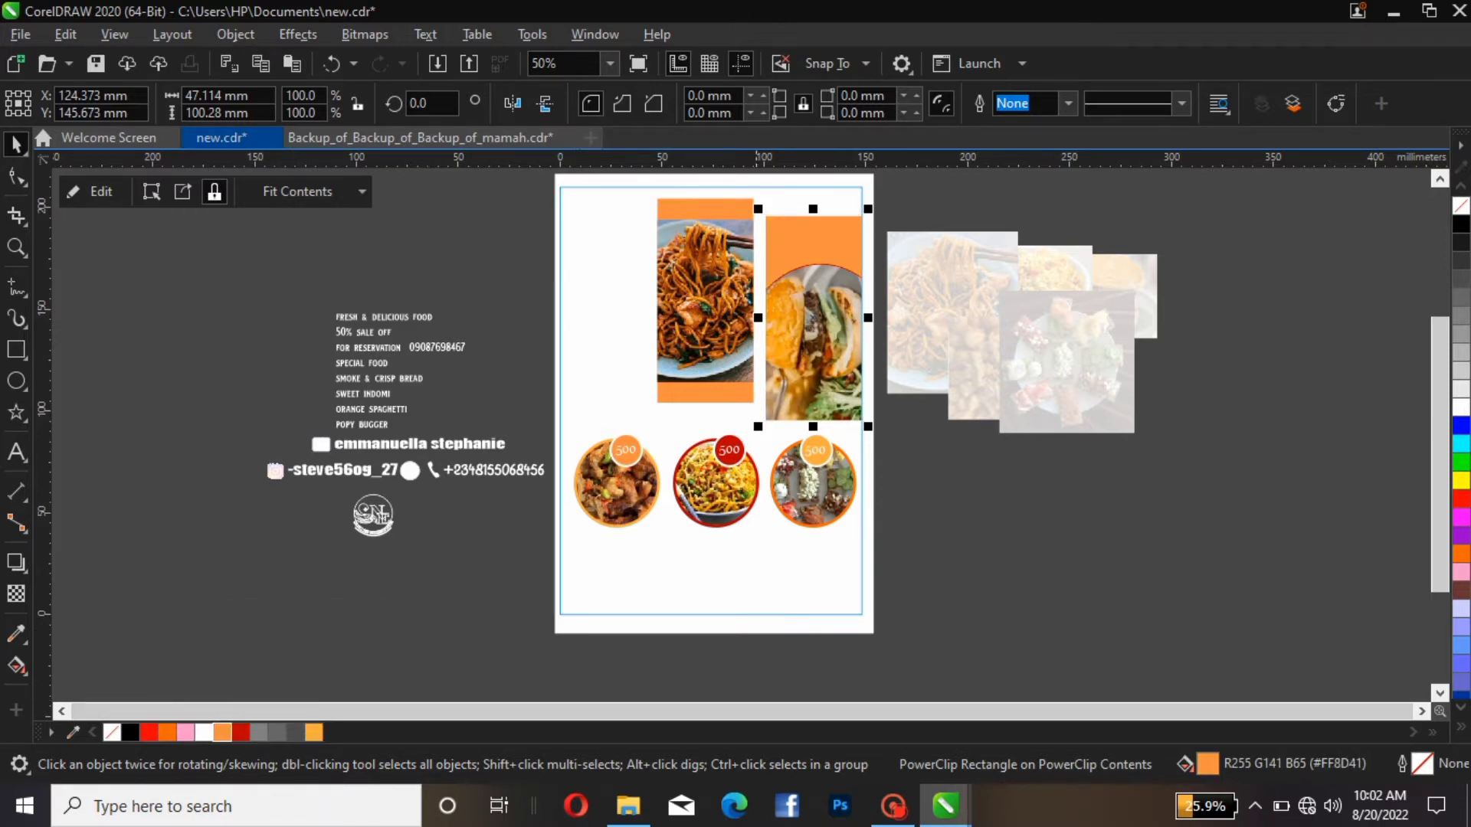
Edit the burger panel's PowerClip contents, recolouring the ellipse's outline orange #FF8D41, and finish editing.
left_click(813, 329)
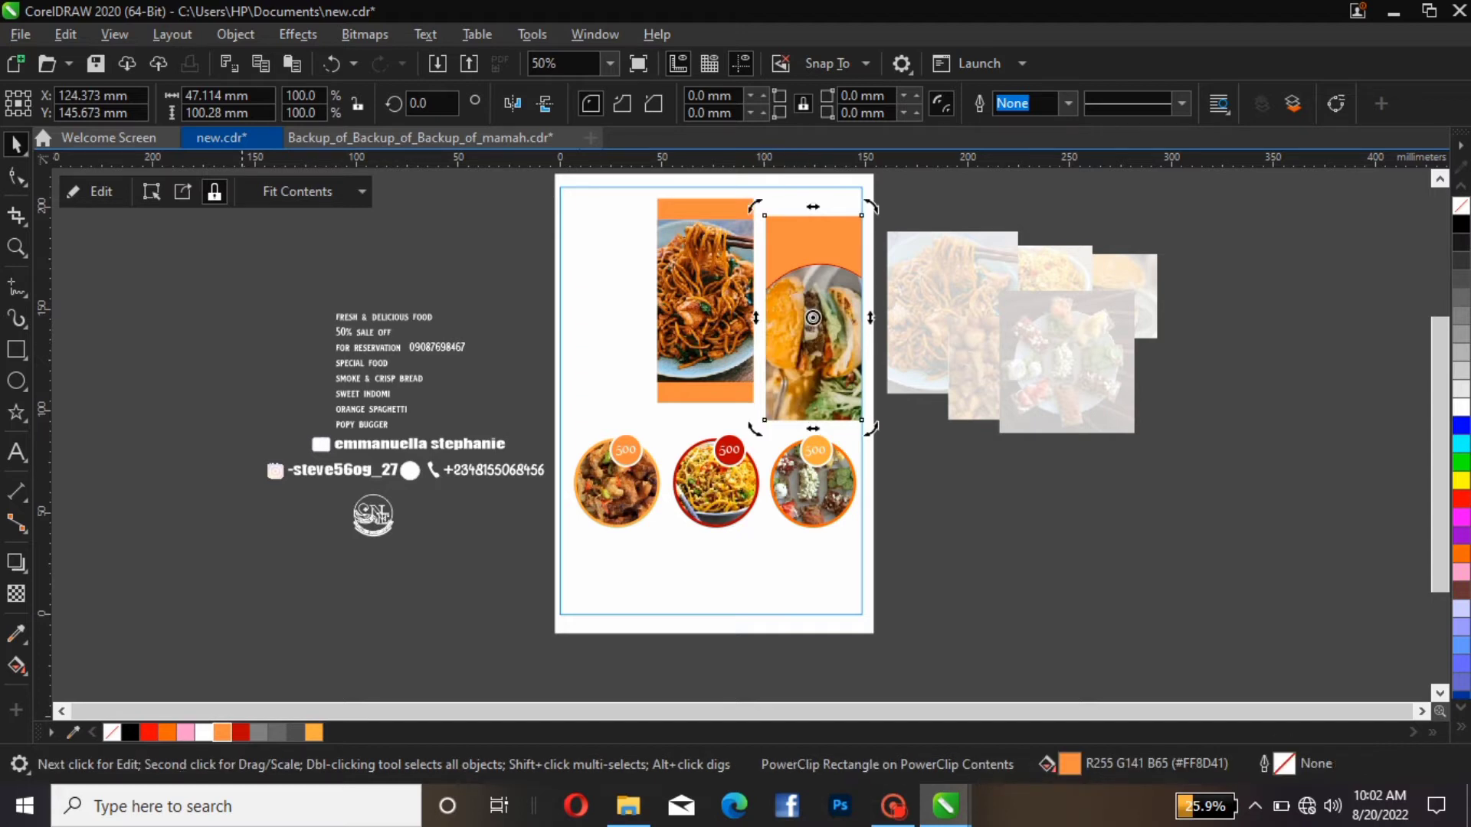
left_click(90, 191)
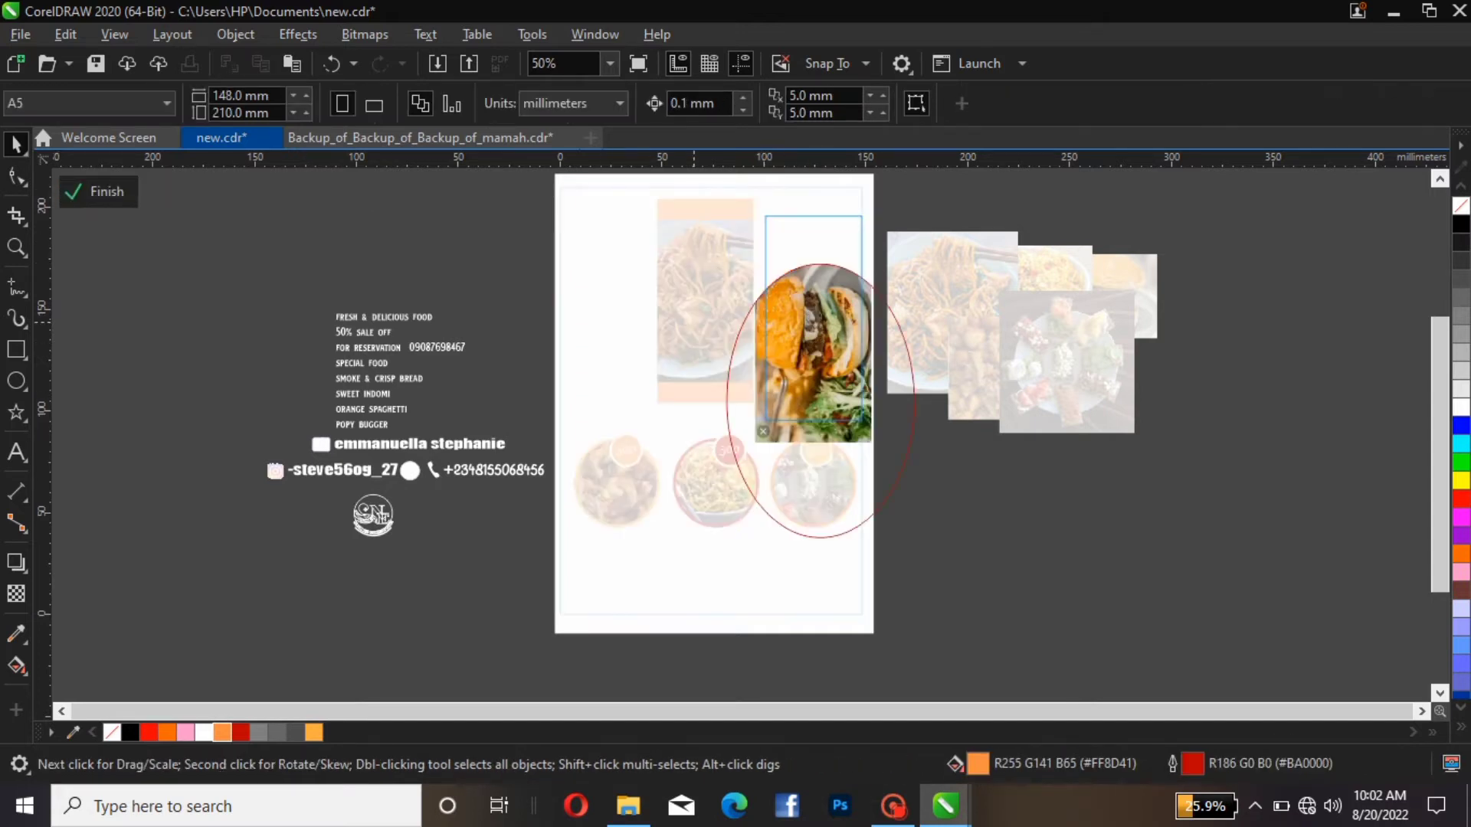
left_click(98, 192)
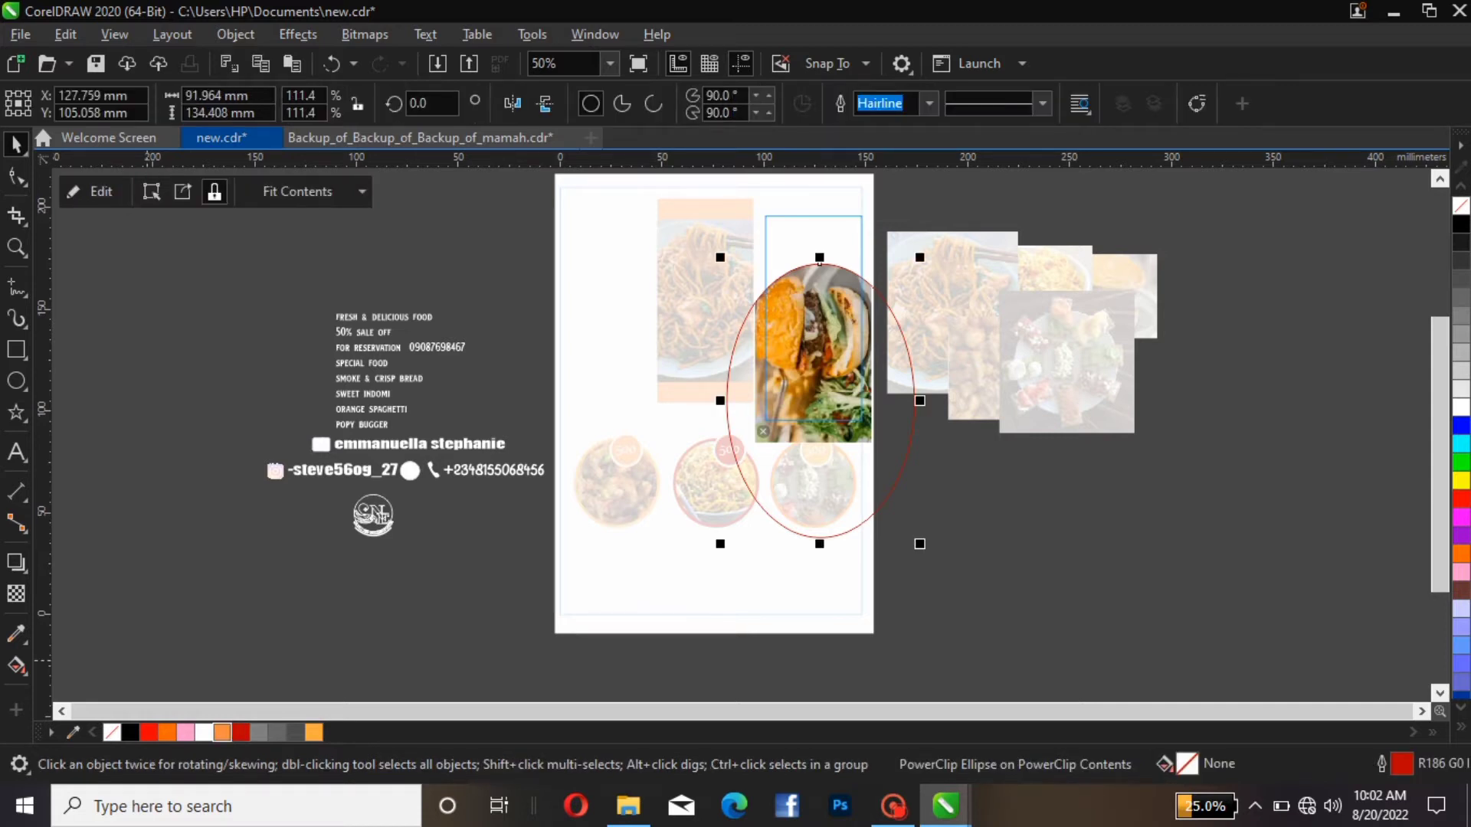
right_click(222, 732)
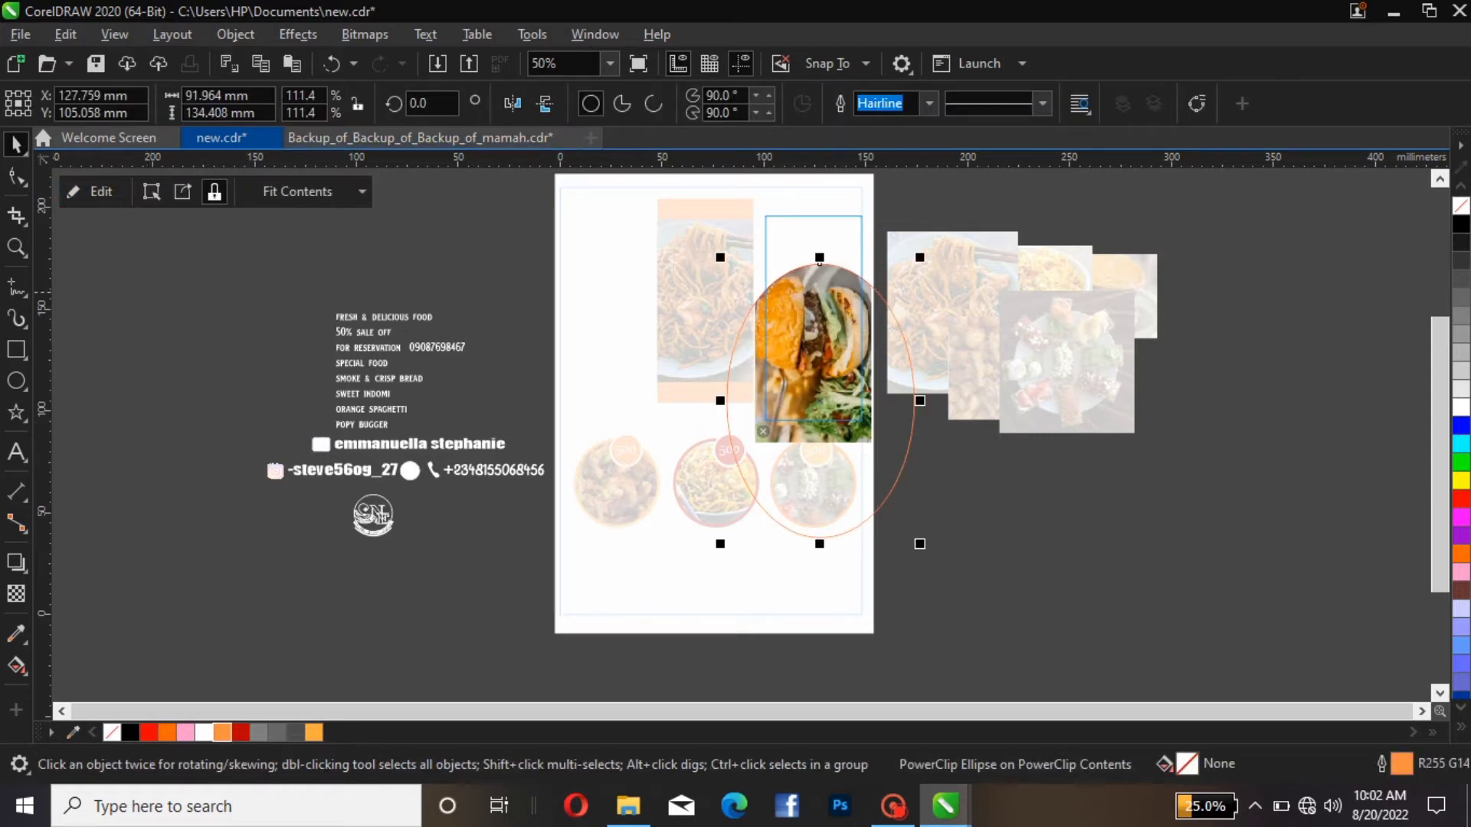
left_click(90, 192)
left_click(98, 191)
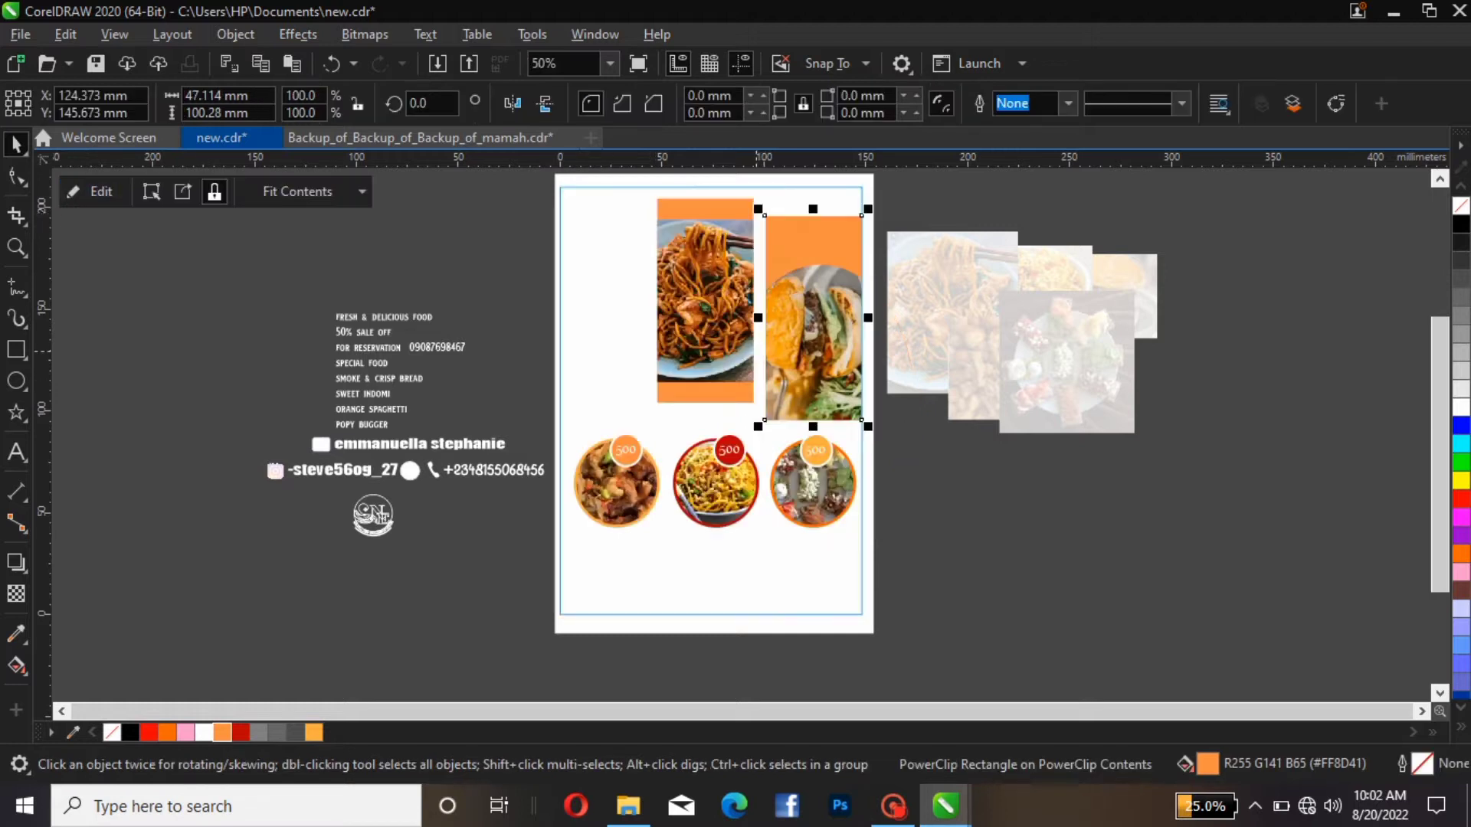
Edit the noodle panel's PowerClip contents, moving the noodle photo down over the frame's lower edge.
left_click(713, 330)
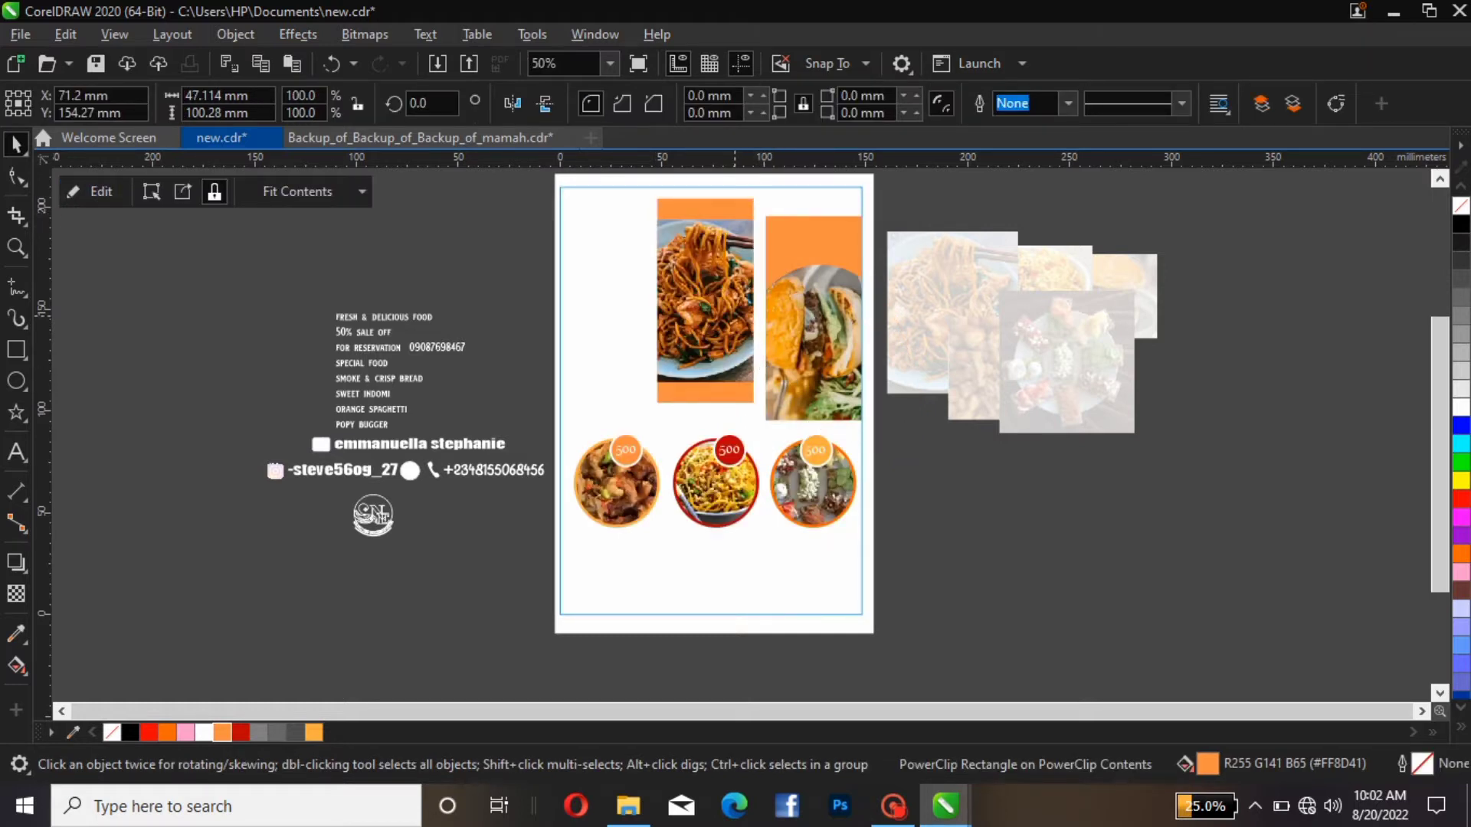
left_click(90, 192)
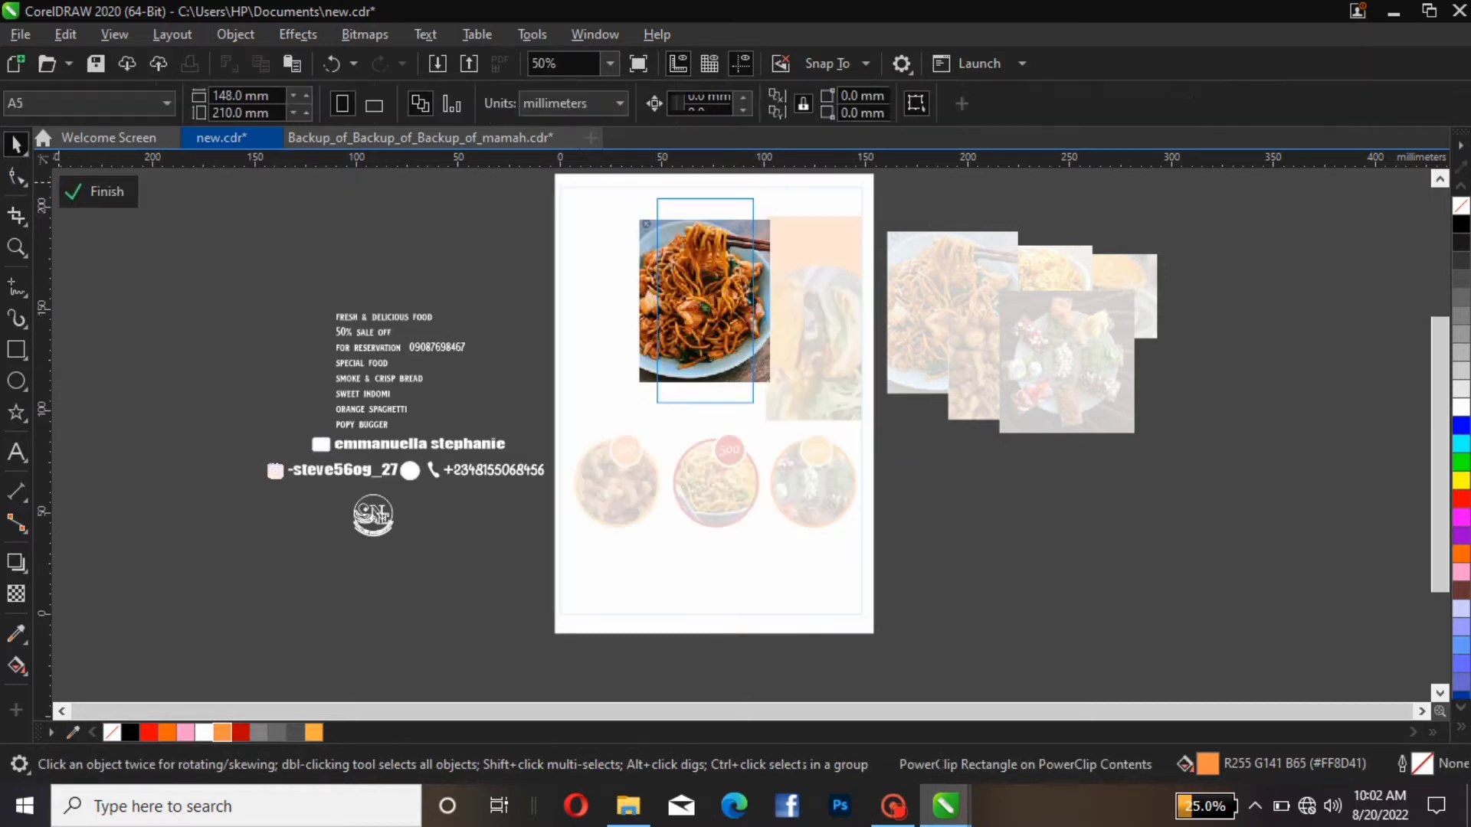
left_click(721, 307)
left_click_drag(721, 306, 722, 337)
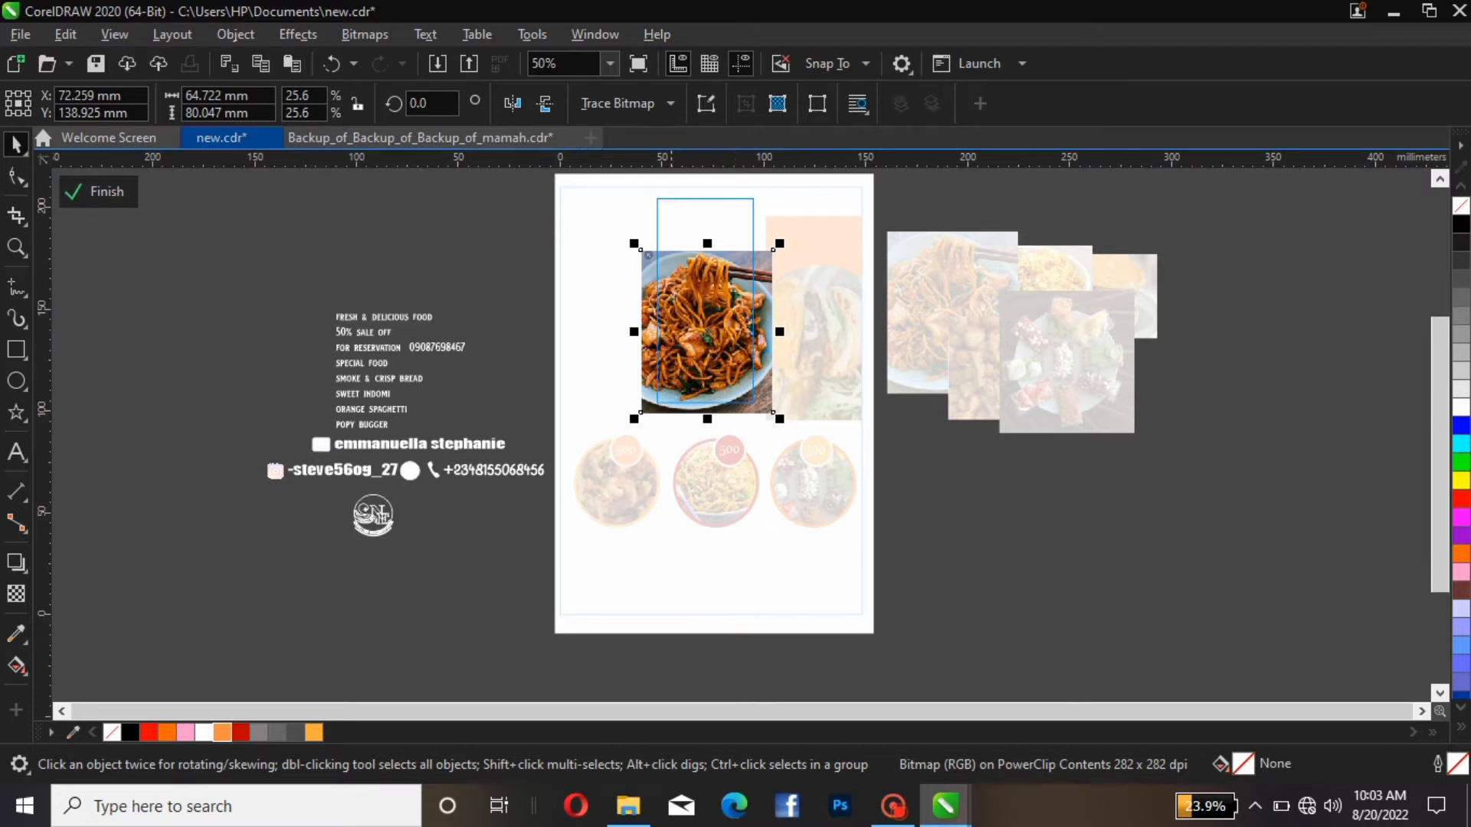
Draw an ellipse about 70 × 105 mm, centre it over the noodle photo at about X 69.3, Y 129.8 mm, and remove its fill.
key("F7")
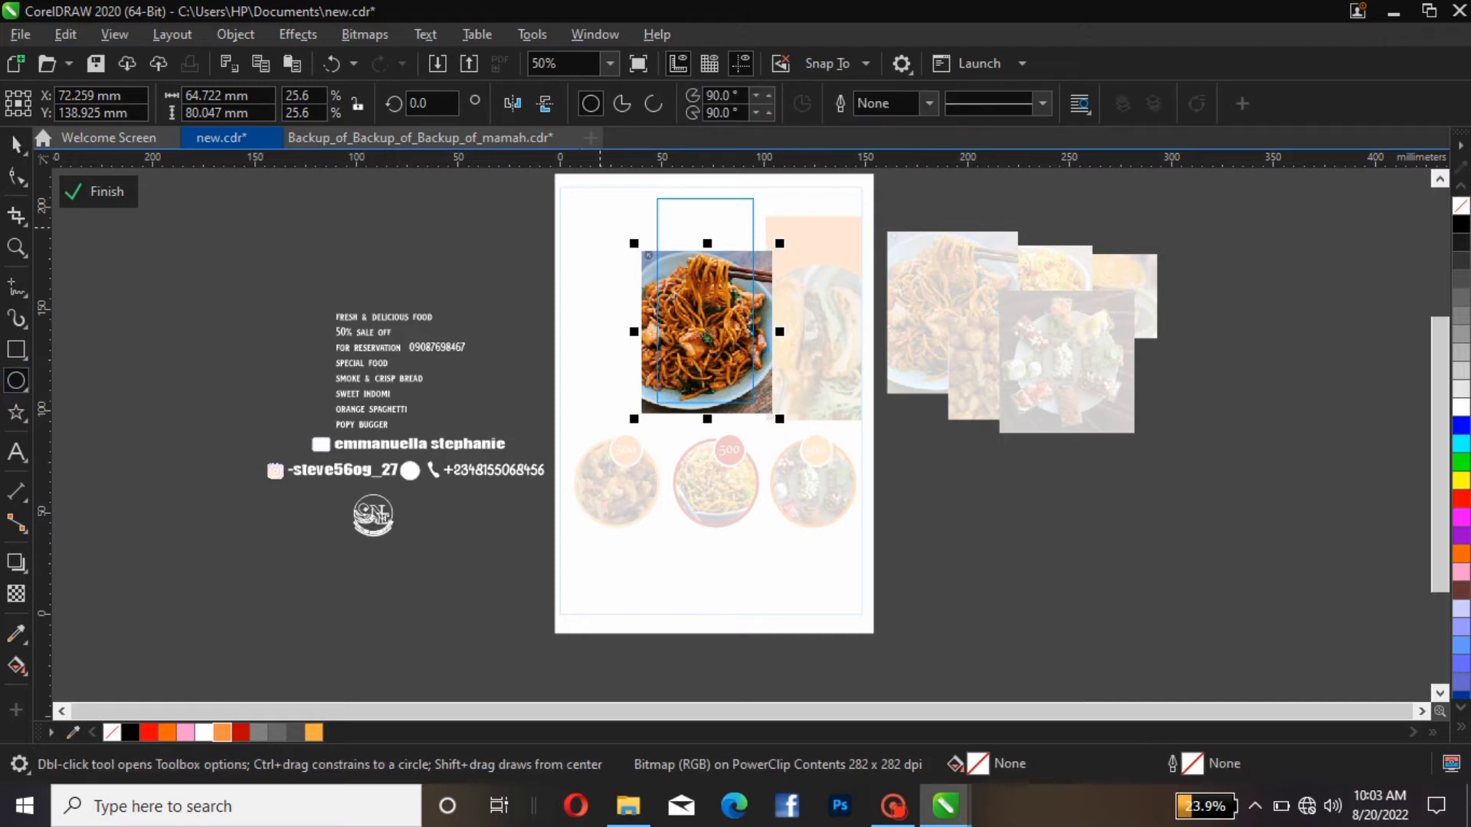
left_click_drag(600, 227, 743, 443)
left_click_drag(671, 334, 701, 350)
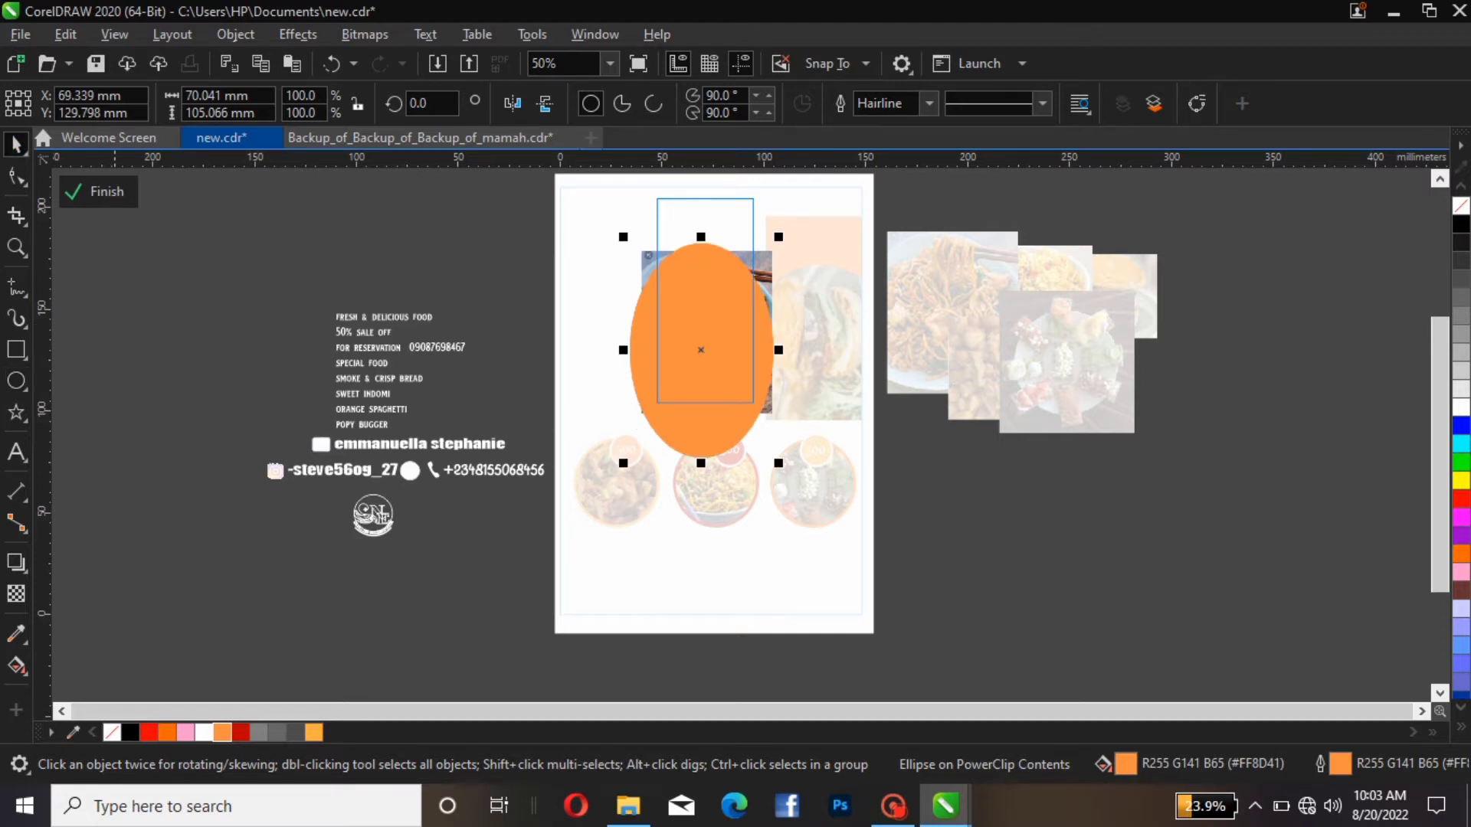
left_click(16, 143)
left_click(112, 732)
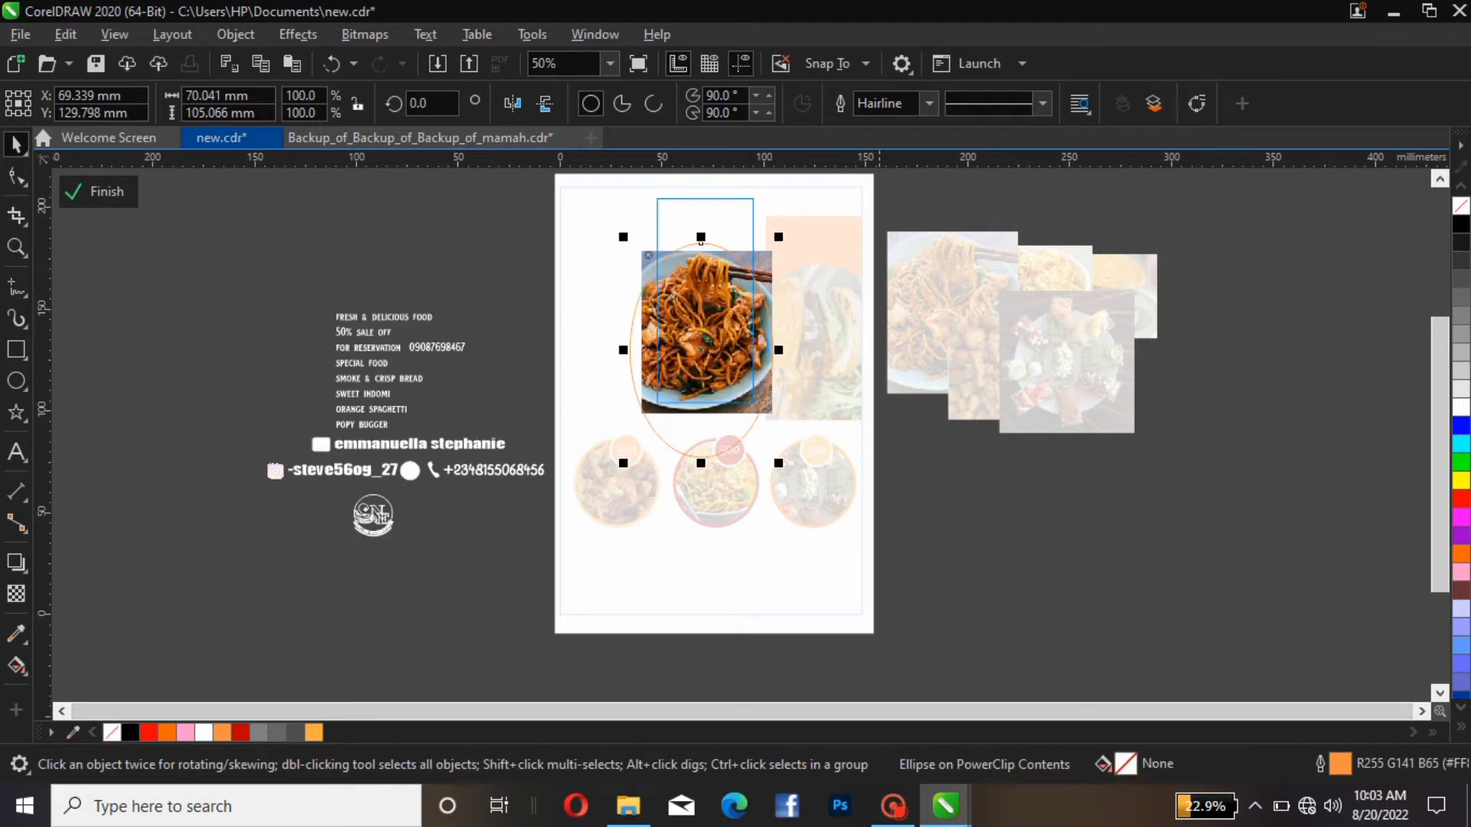
PowerClip the noodle photo inside the unfilled ellipse.
key("Escape")
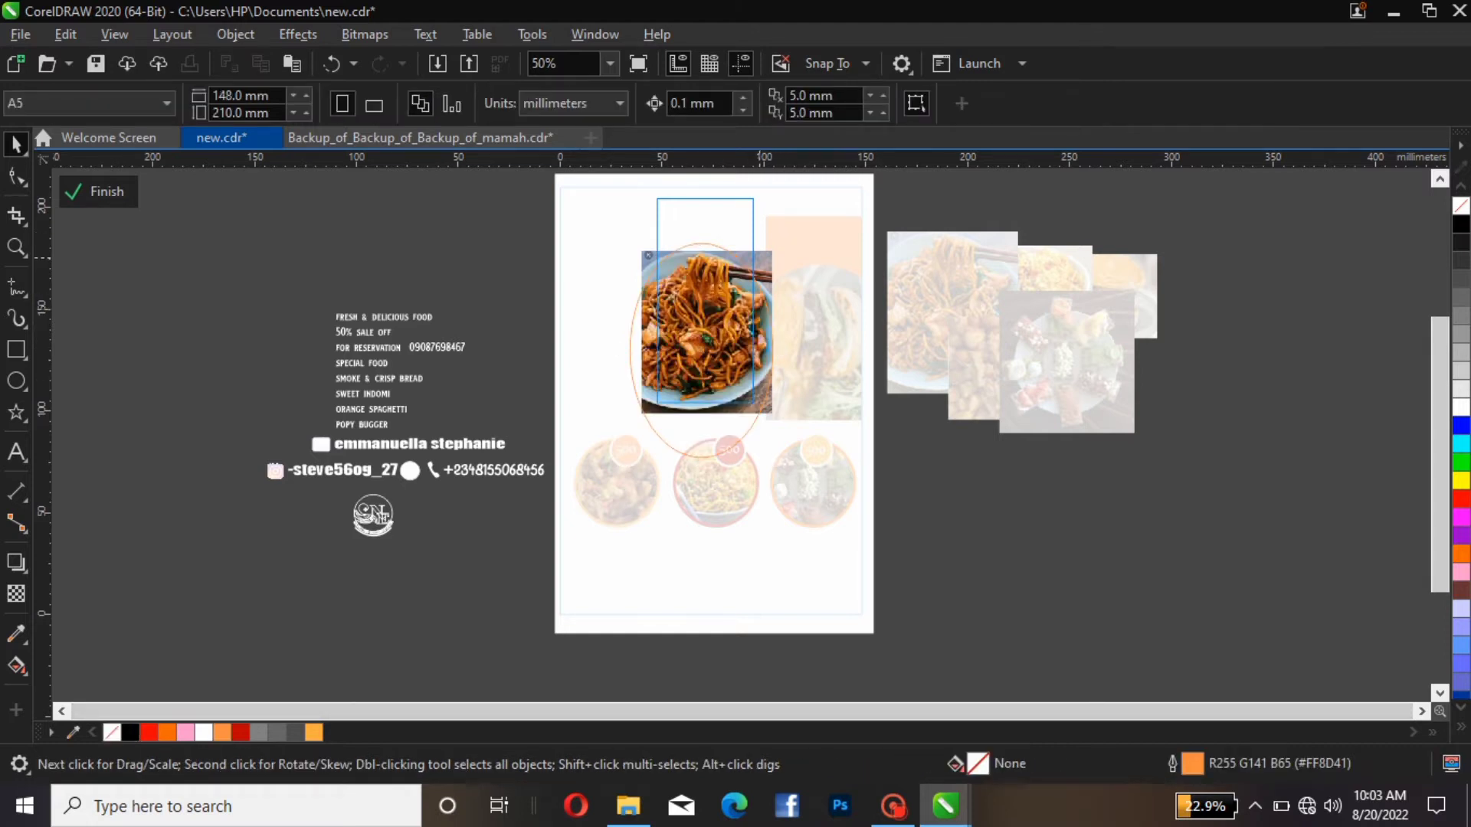
left_click(762, 257)
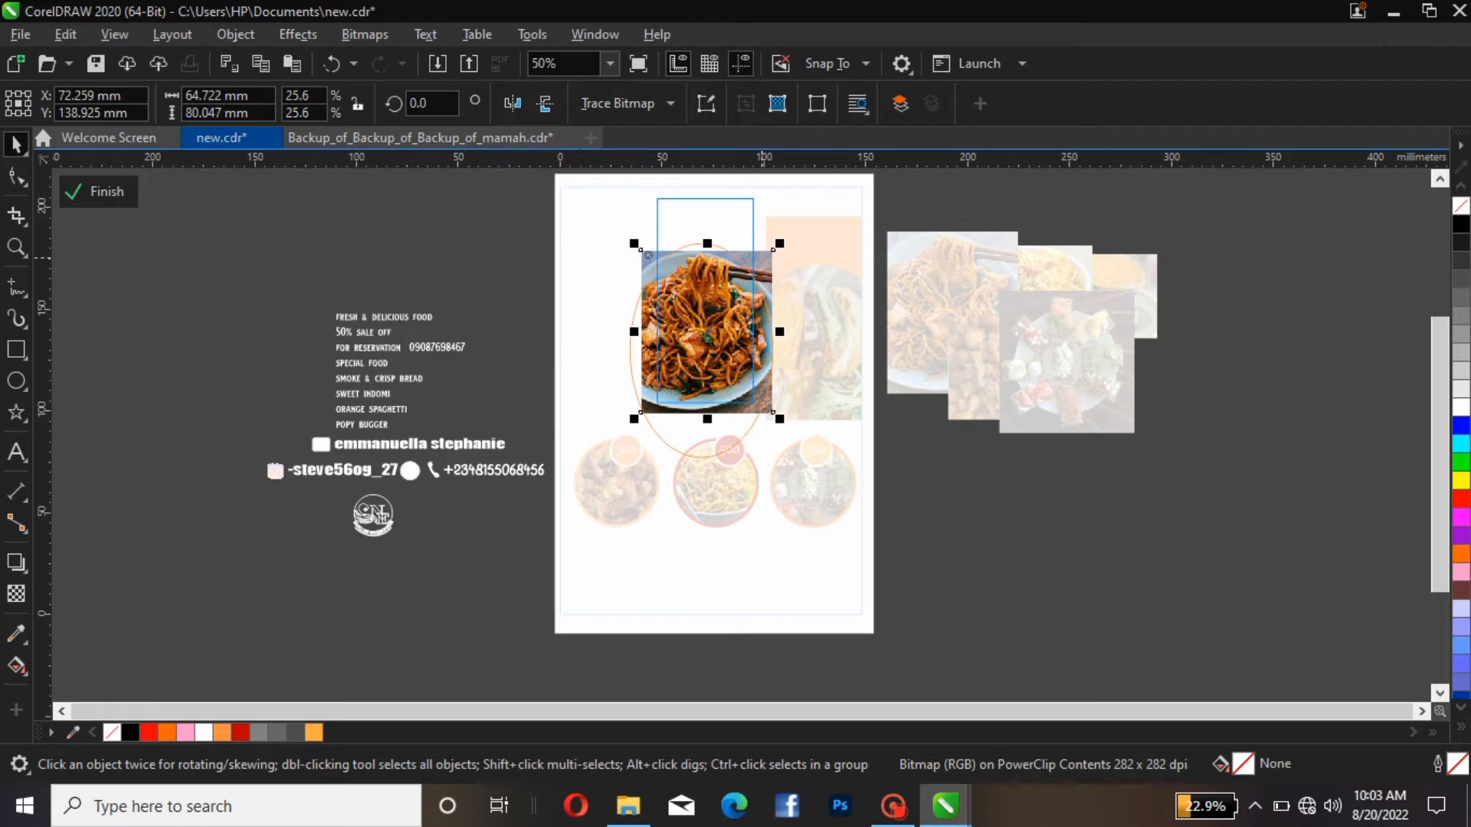
right_click(772, 413)
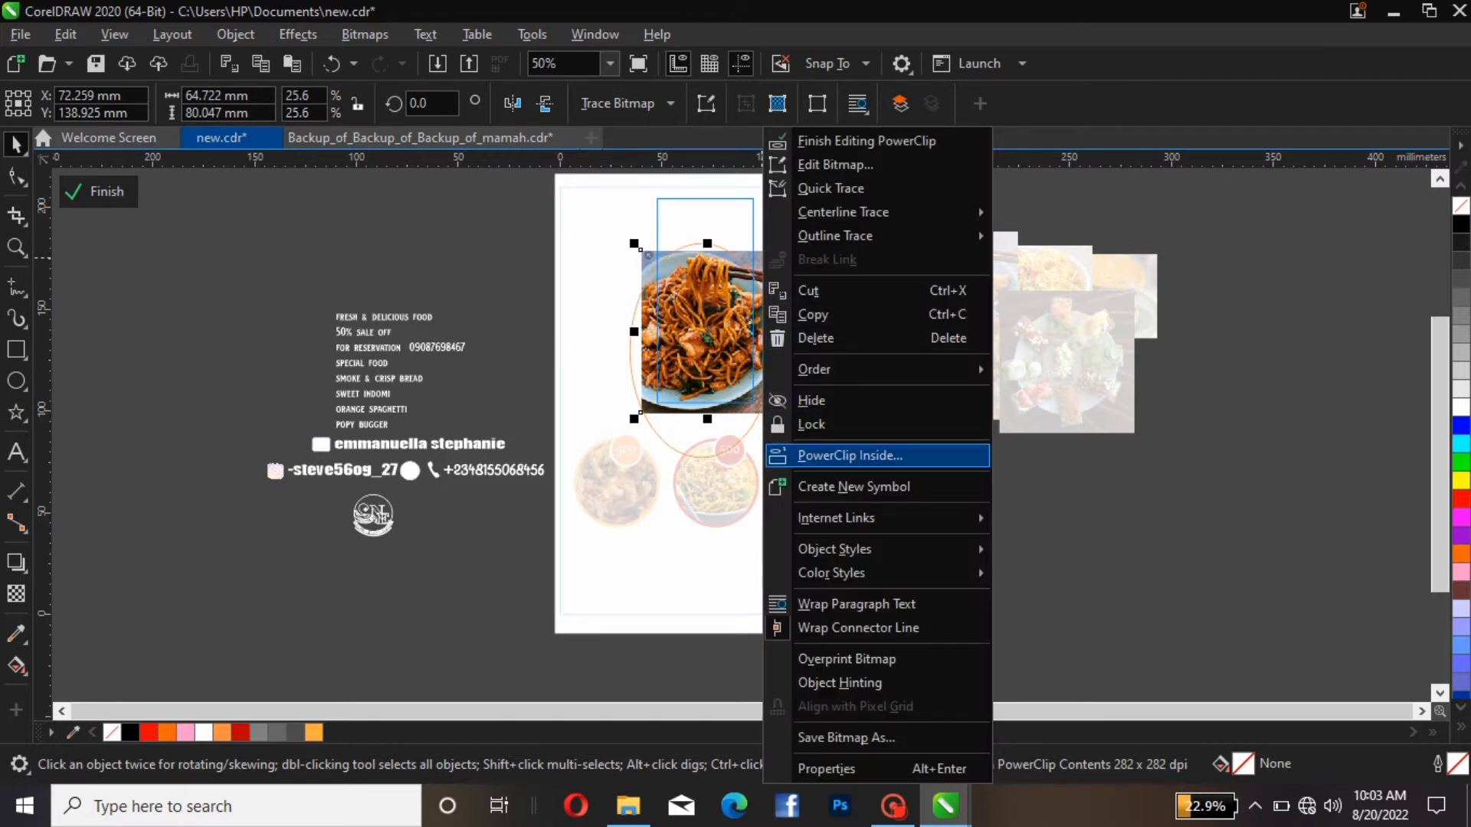
left_click(848, 455)
left_click(755, 391)
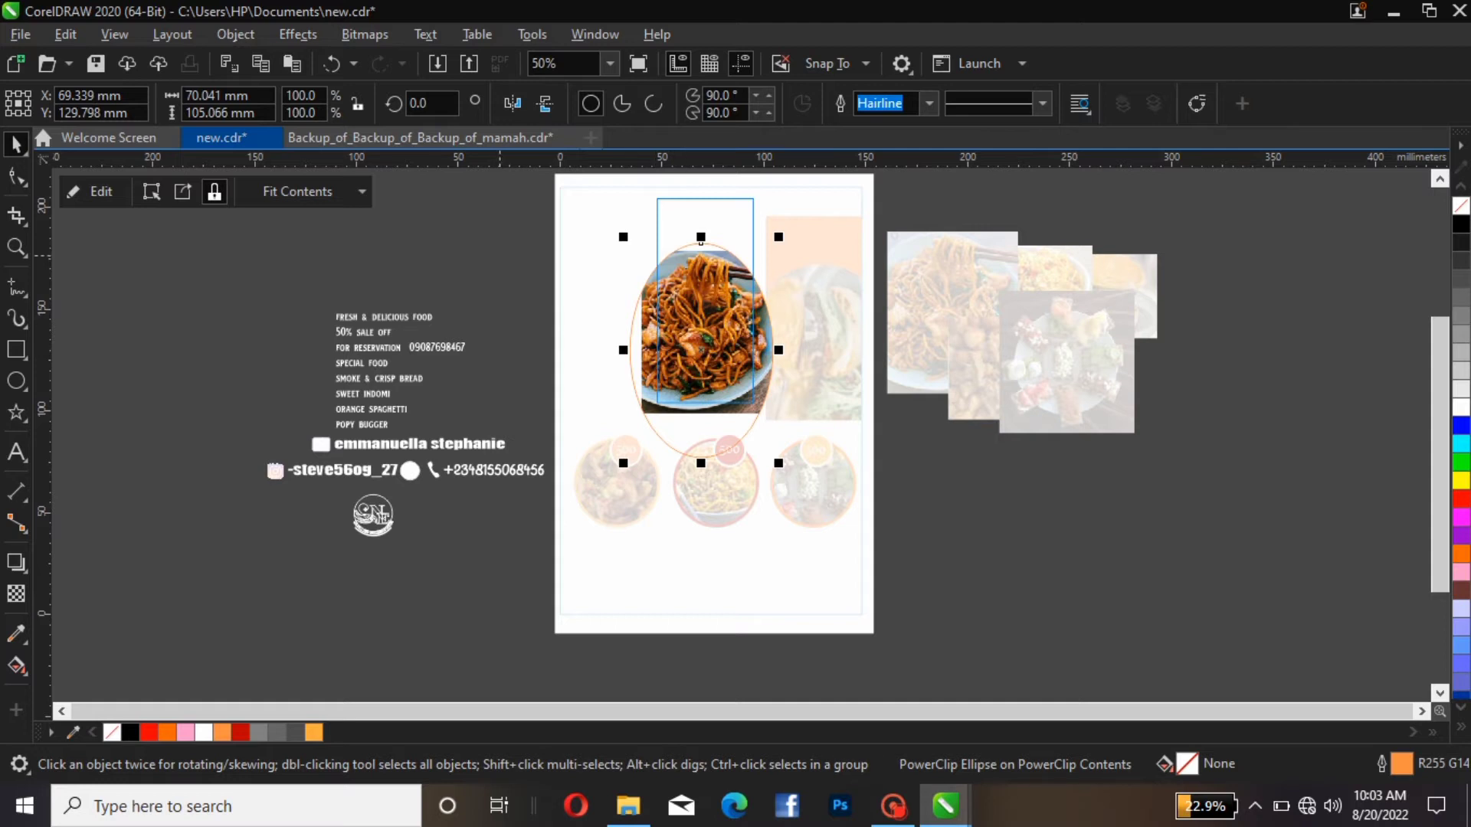
Edit the ellipse's contents, moving the noodle photo up-left and enlarging it to about 72 × 89 mm, and finish editing.
left_click(97, 191)
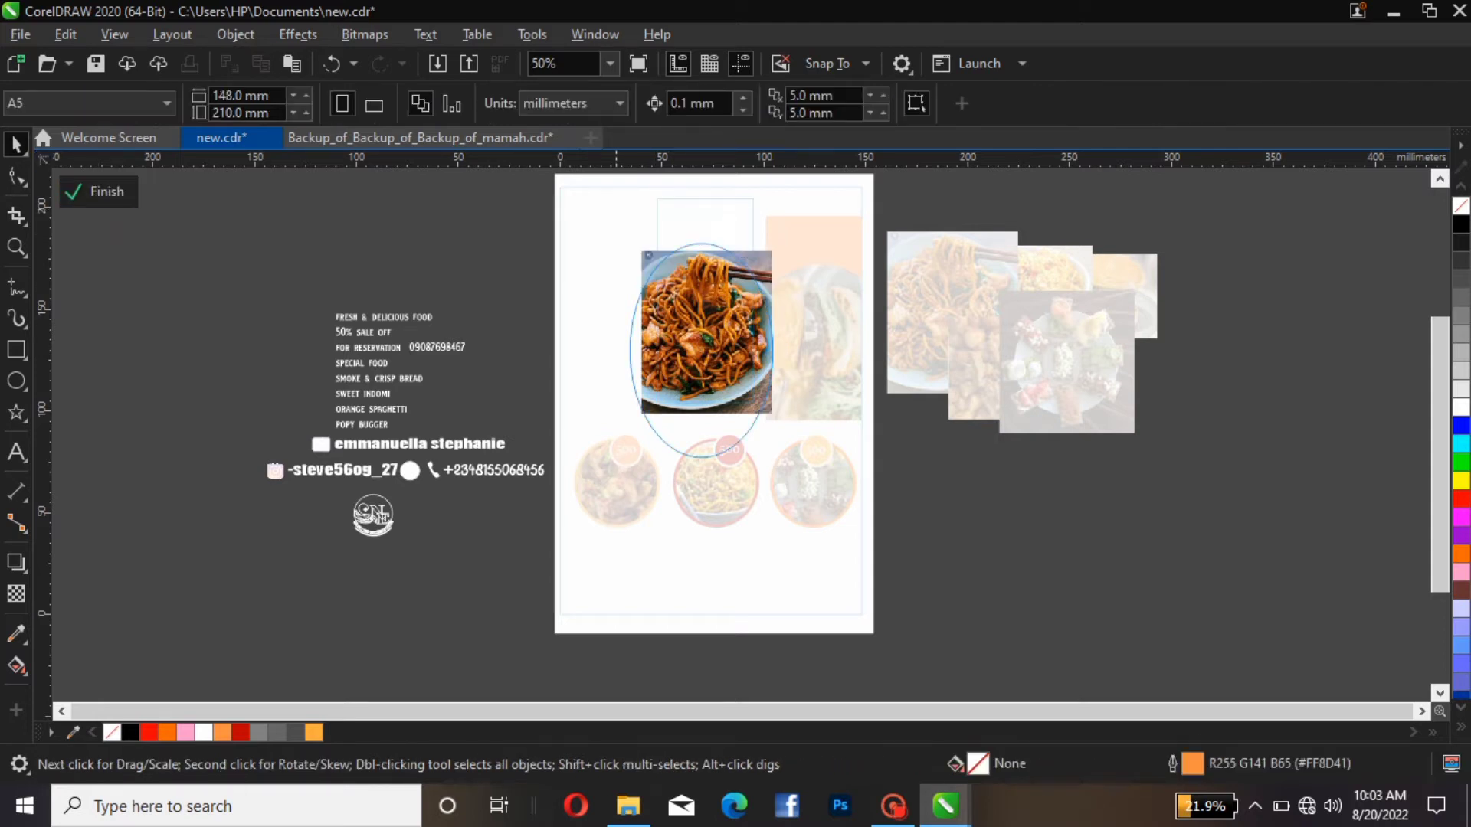
left_click(677, 344)
left_click_drag(739, 294, 731, 282)
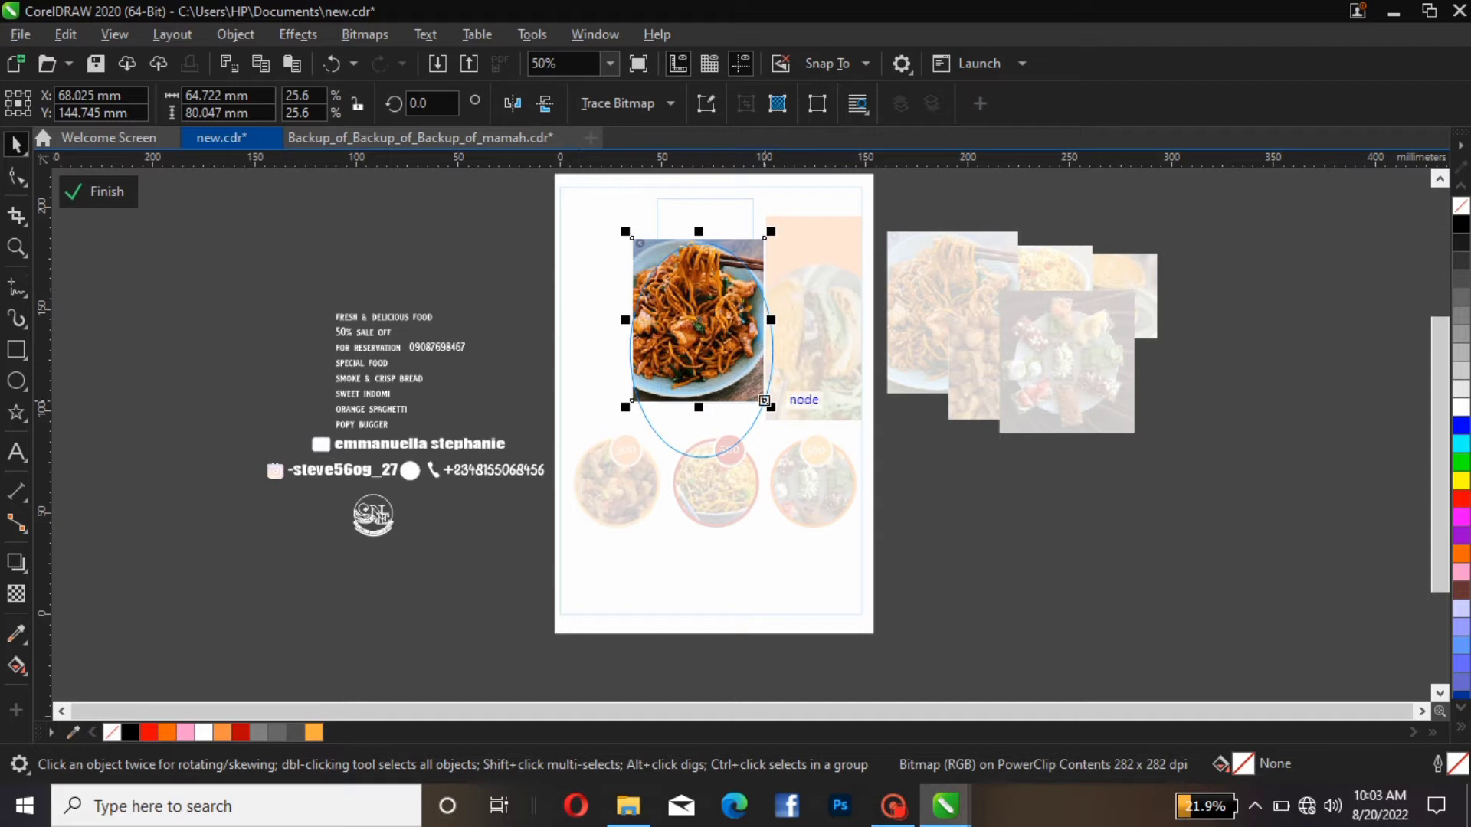
left_click_drag(765, 401, 779, 420)
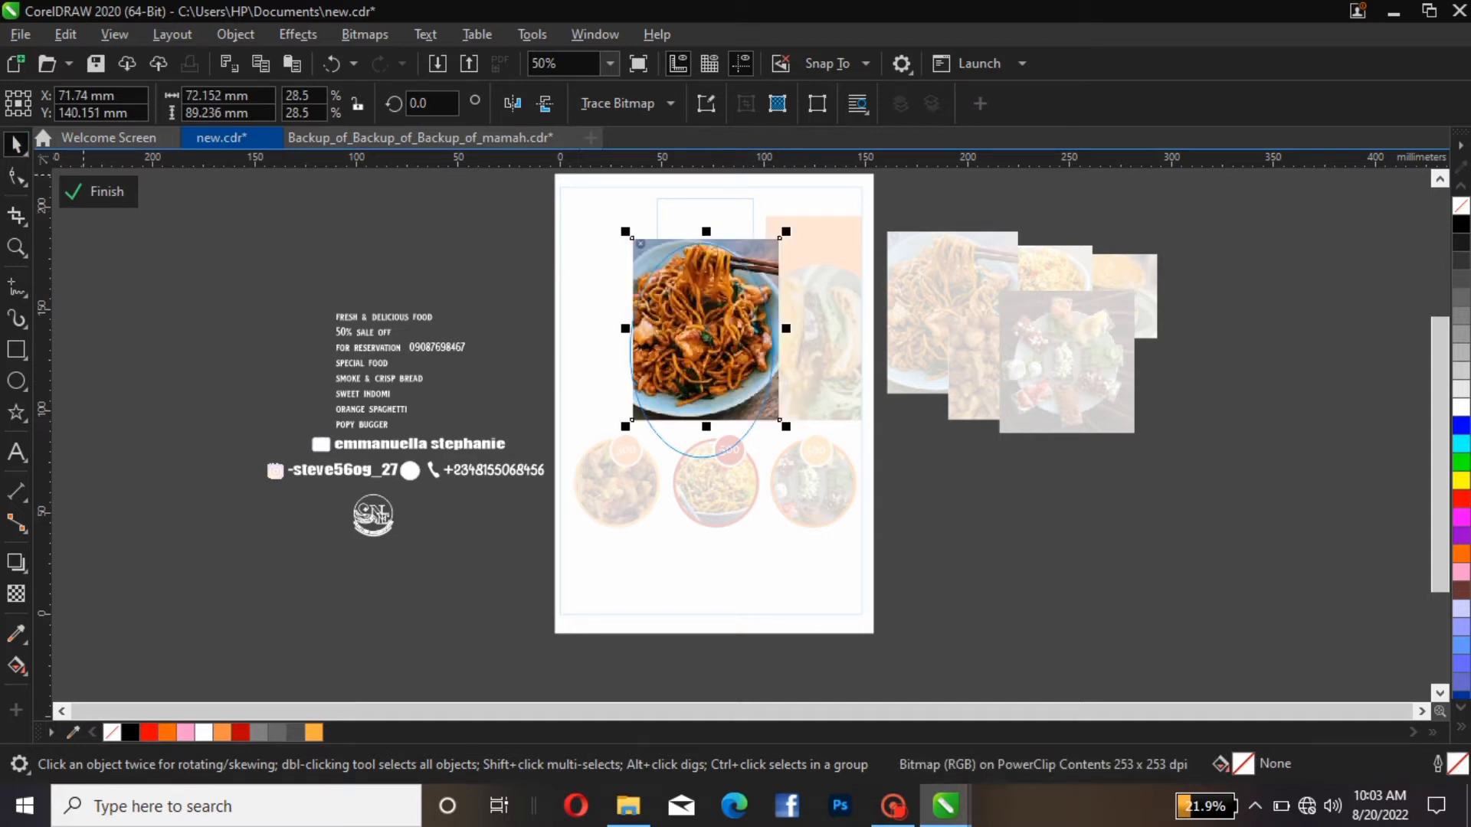
left_click(98, 192)
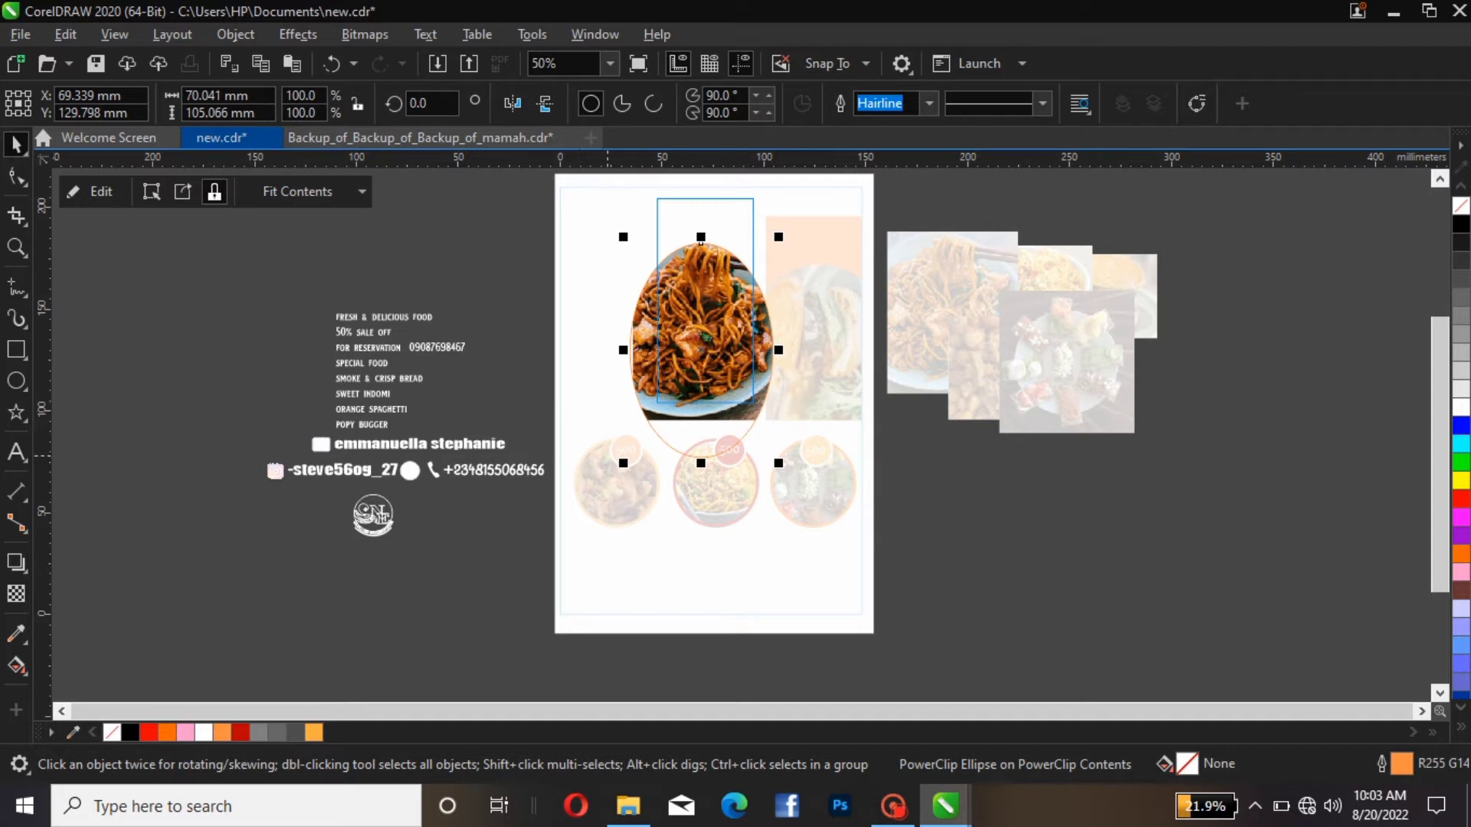
Finish editing the noodle panel's PowerClip contents and fill its rectangle with dark red #BA0000.
left_click(93, 268)
left_click(91, 192)
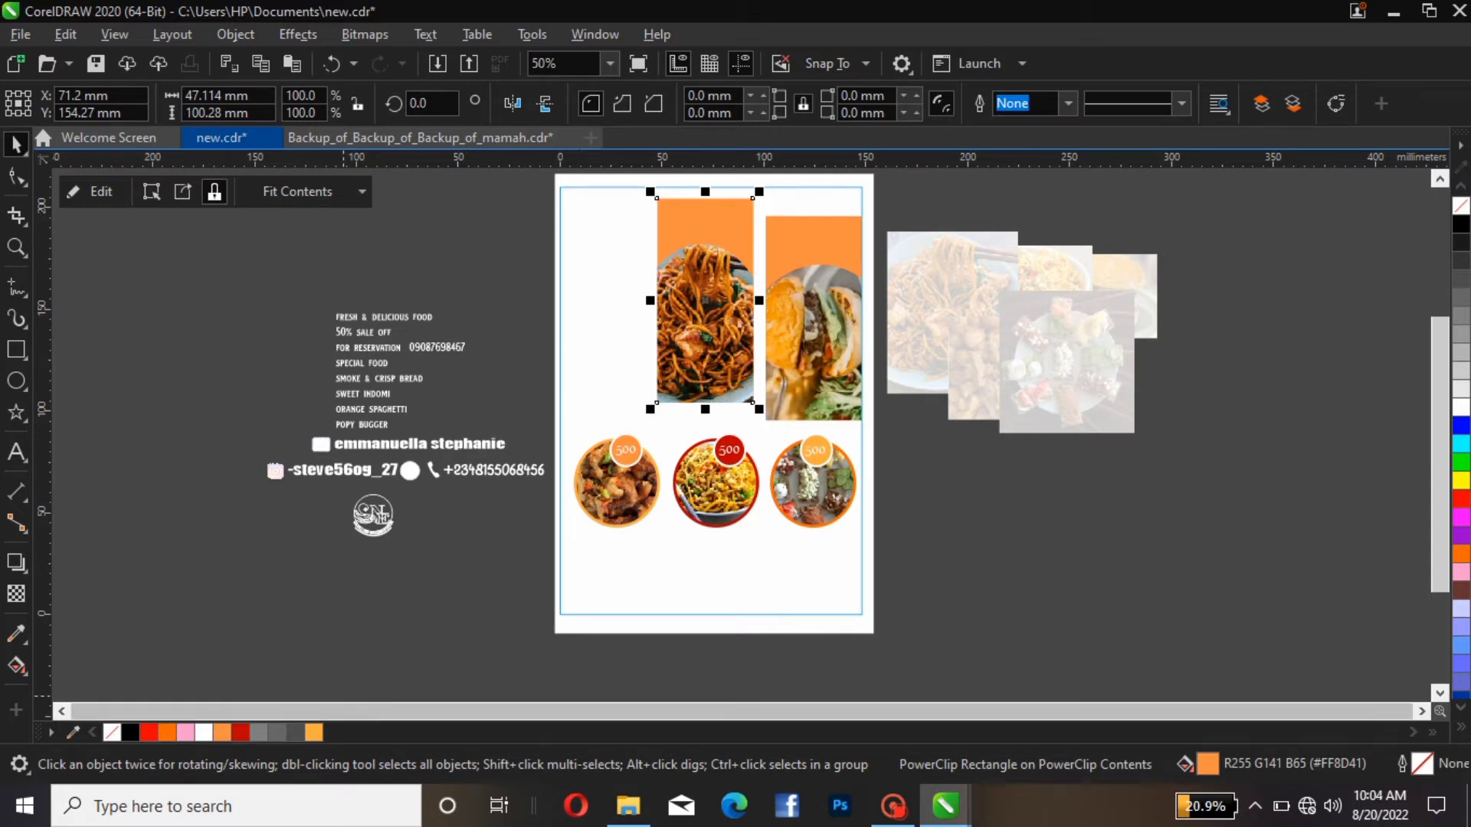
left_click(241, 732)
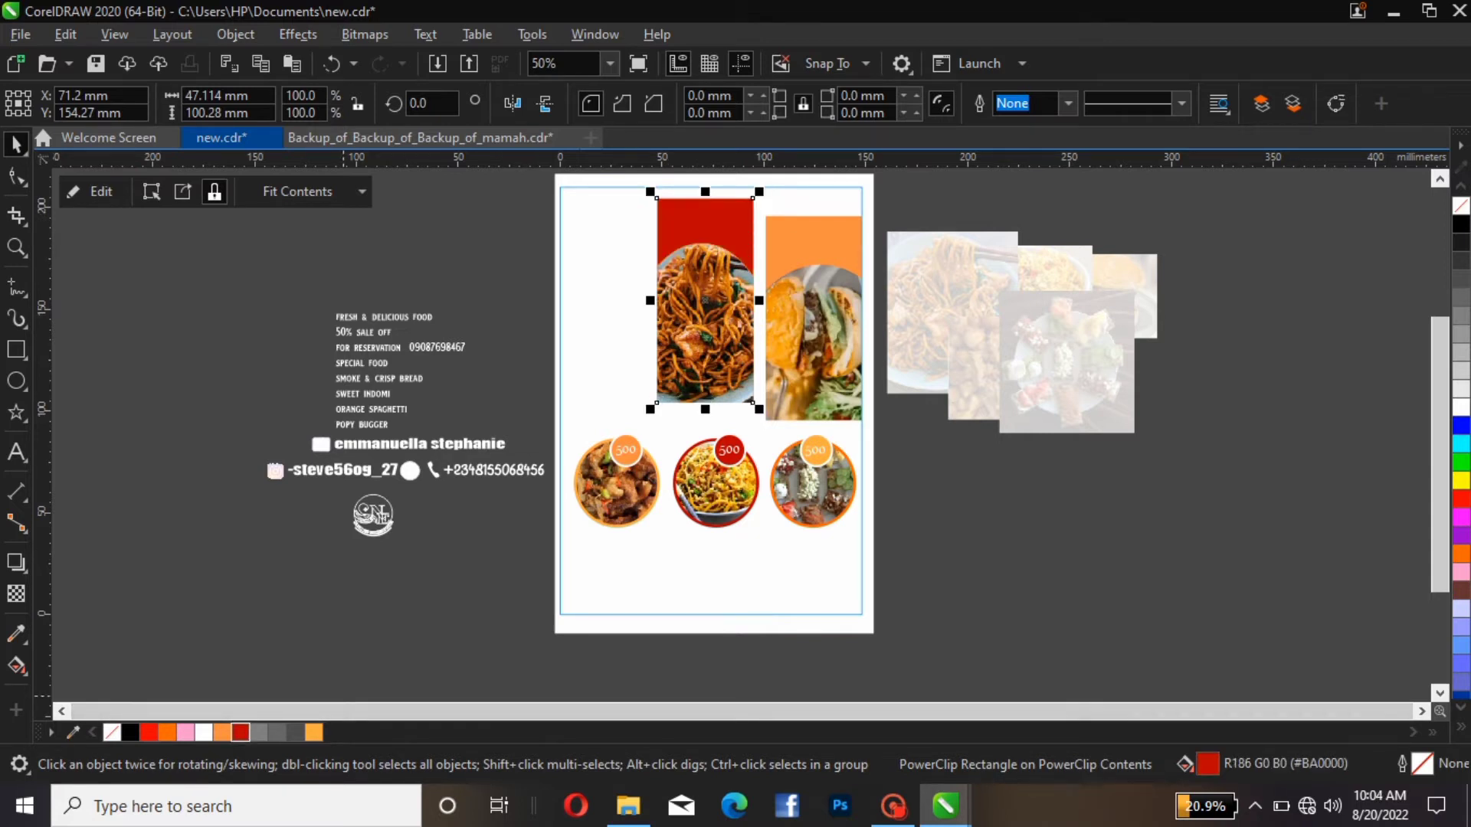
Round all corners of the noodle and burger panels fully to a 23.557 mm radius with the Shape tool.
left_click(737, 271)
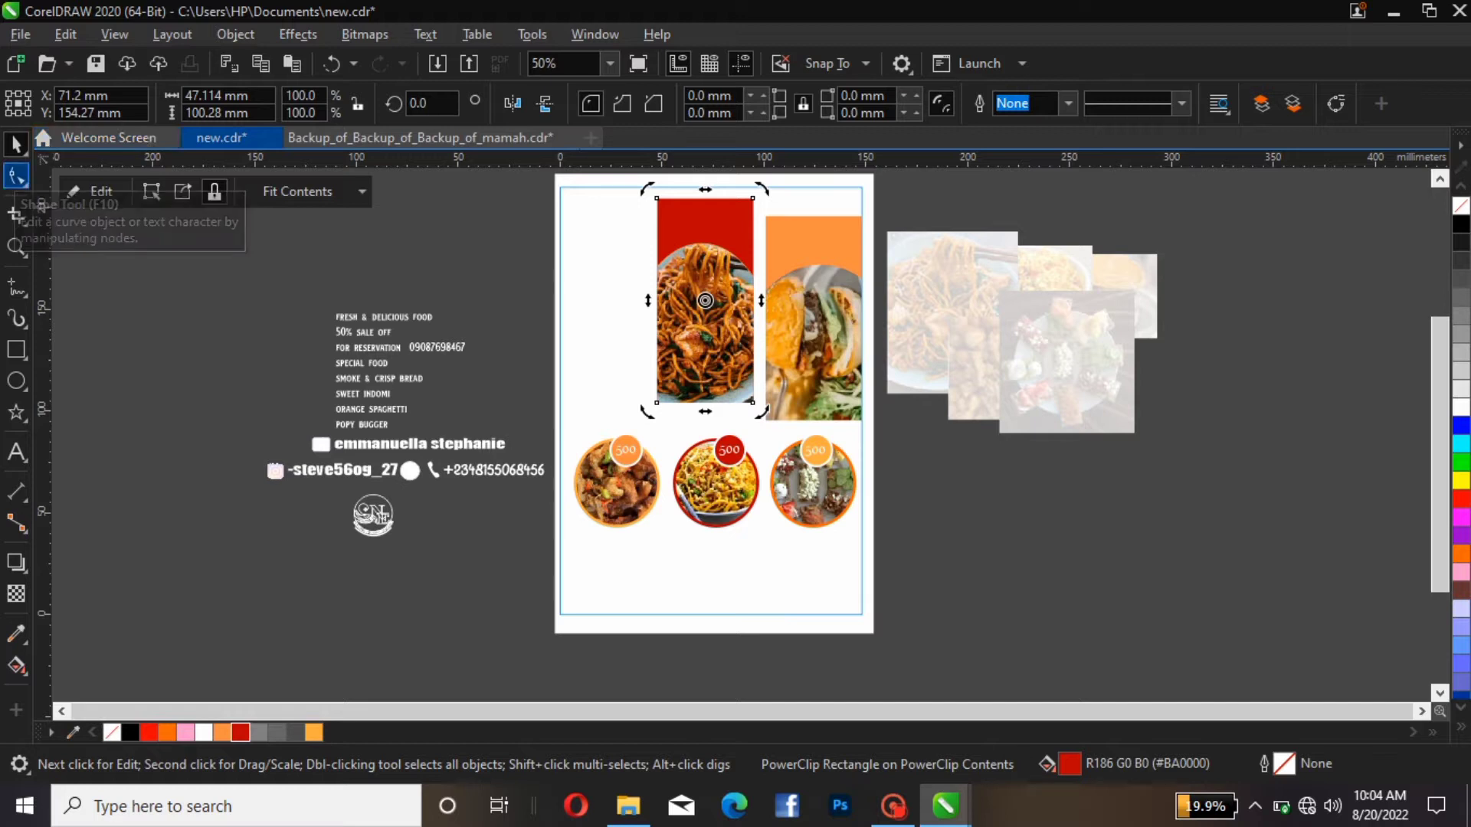
left_click(15, 176)
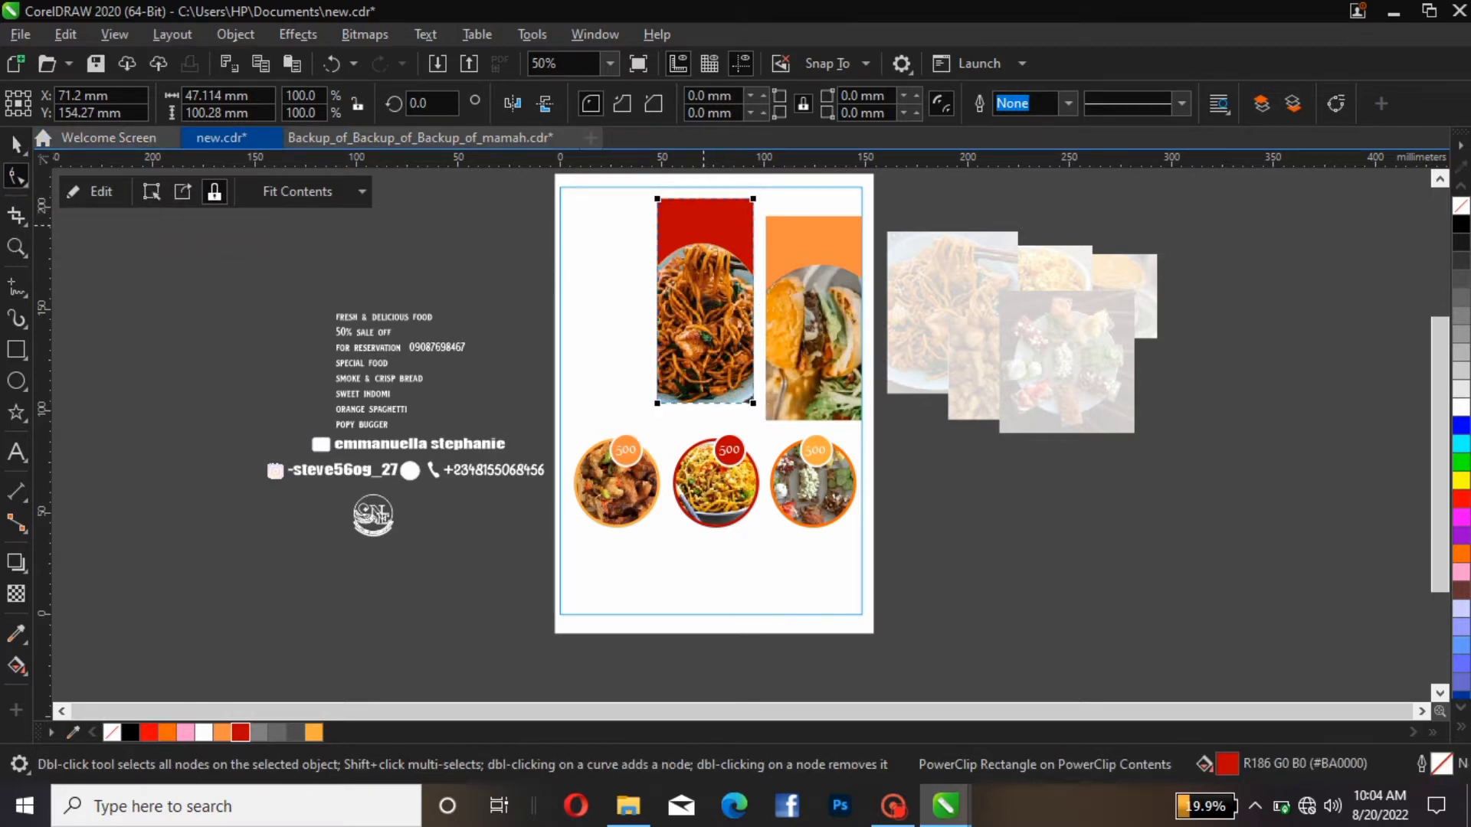
left_click_drag(657, 199, 672, 247)
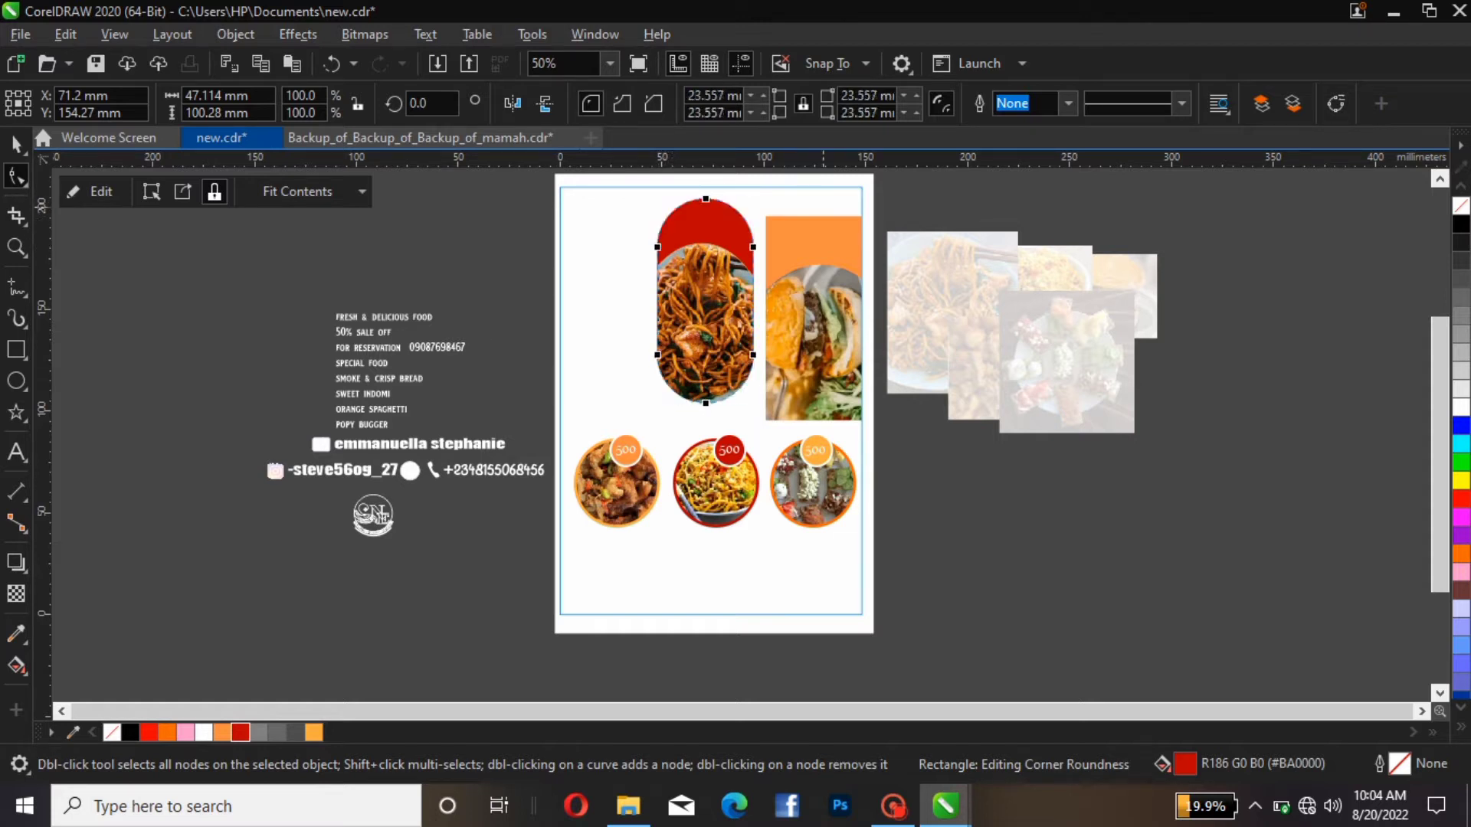
left_click(818, 235)
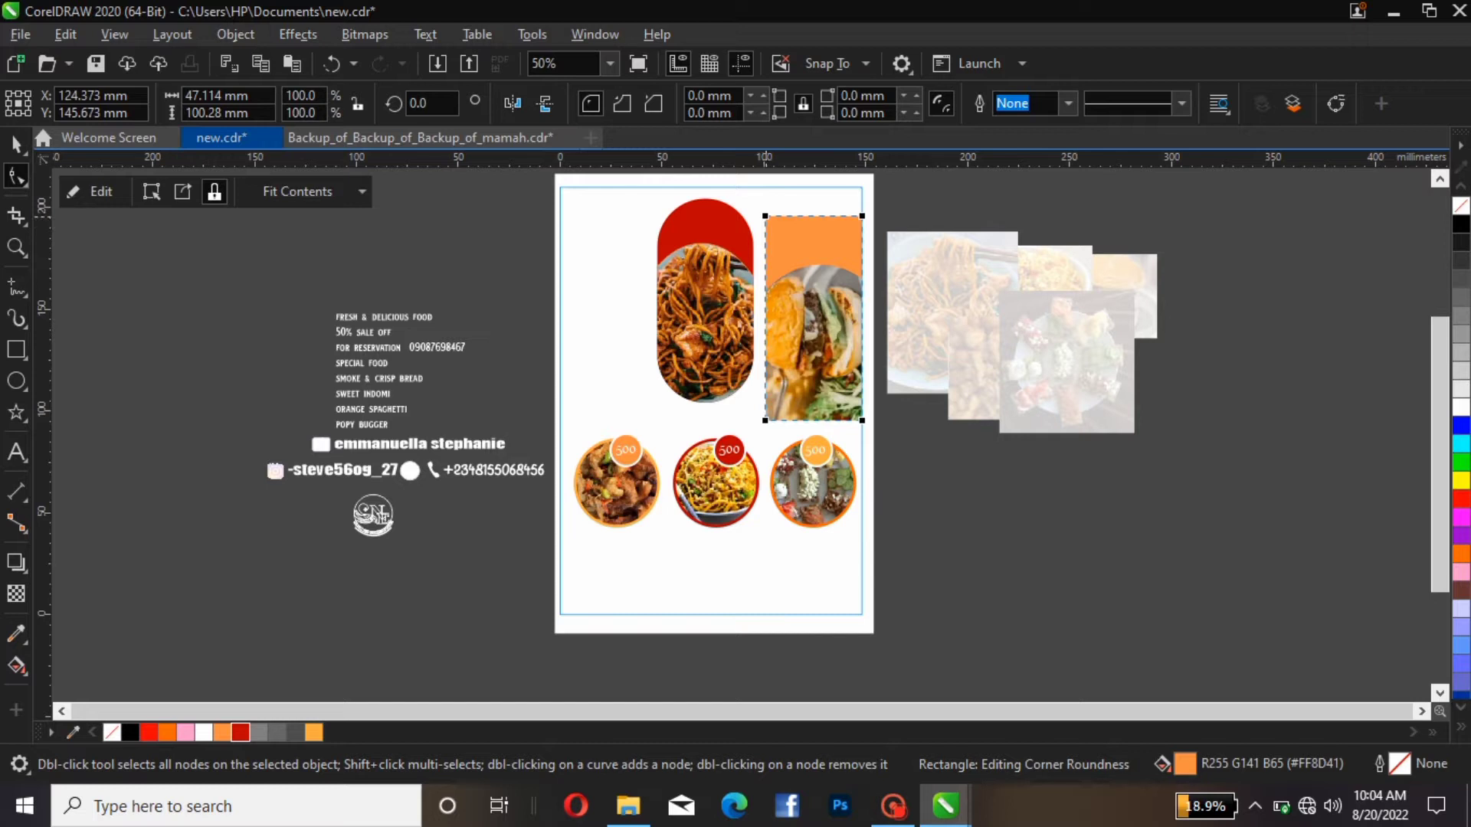
left_click_drag(765, 217, 796, 268)
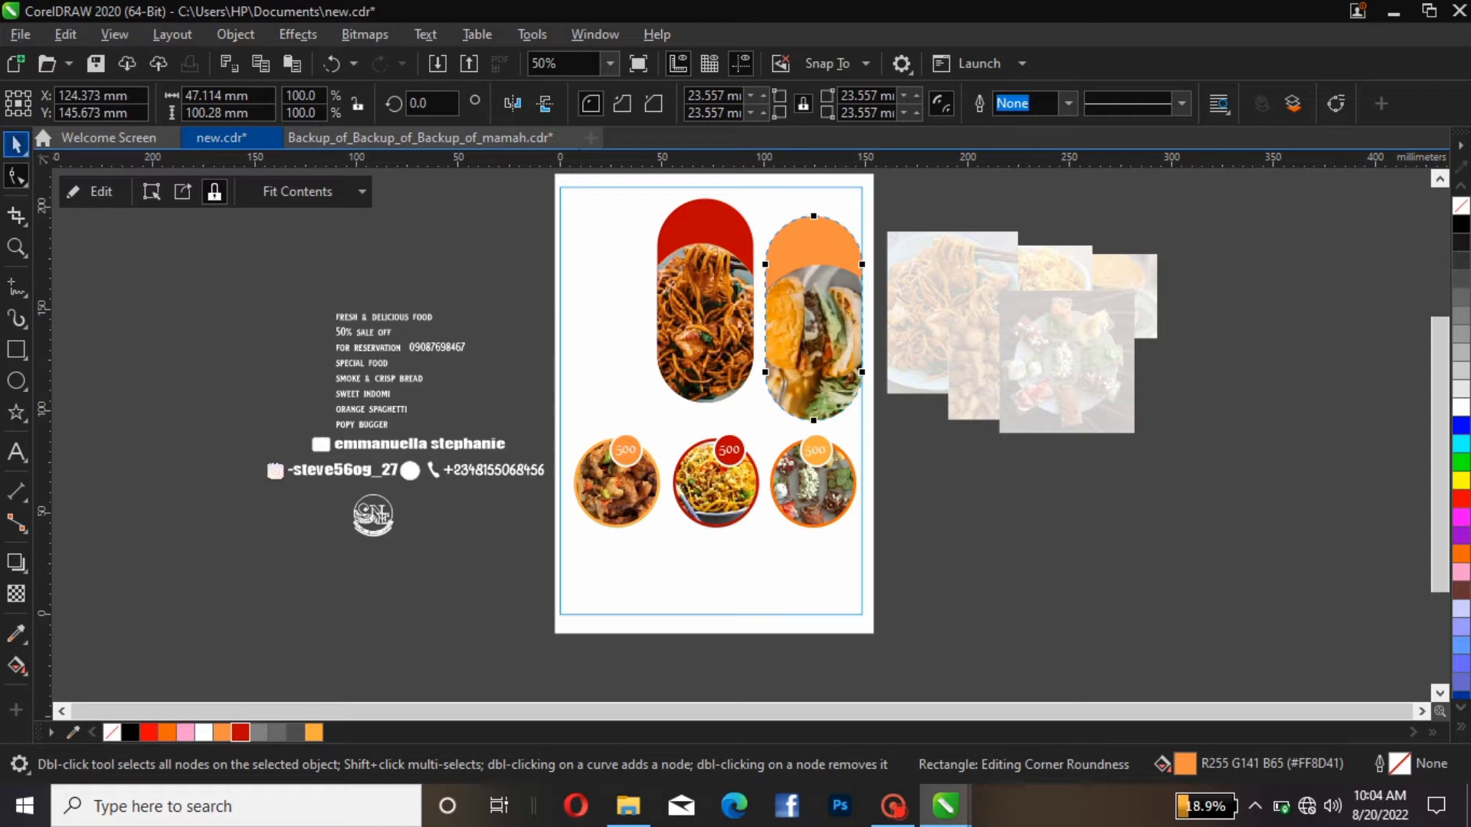
left_click(16, 143)
left_click(829, 329)
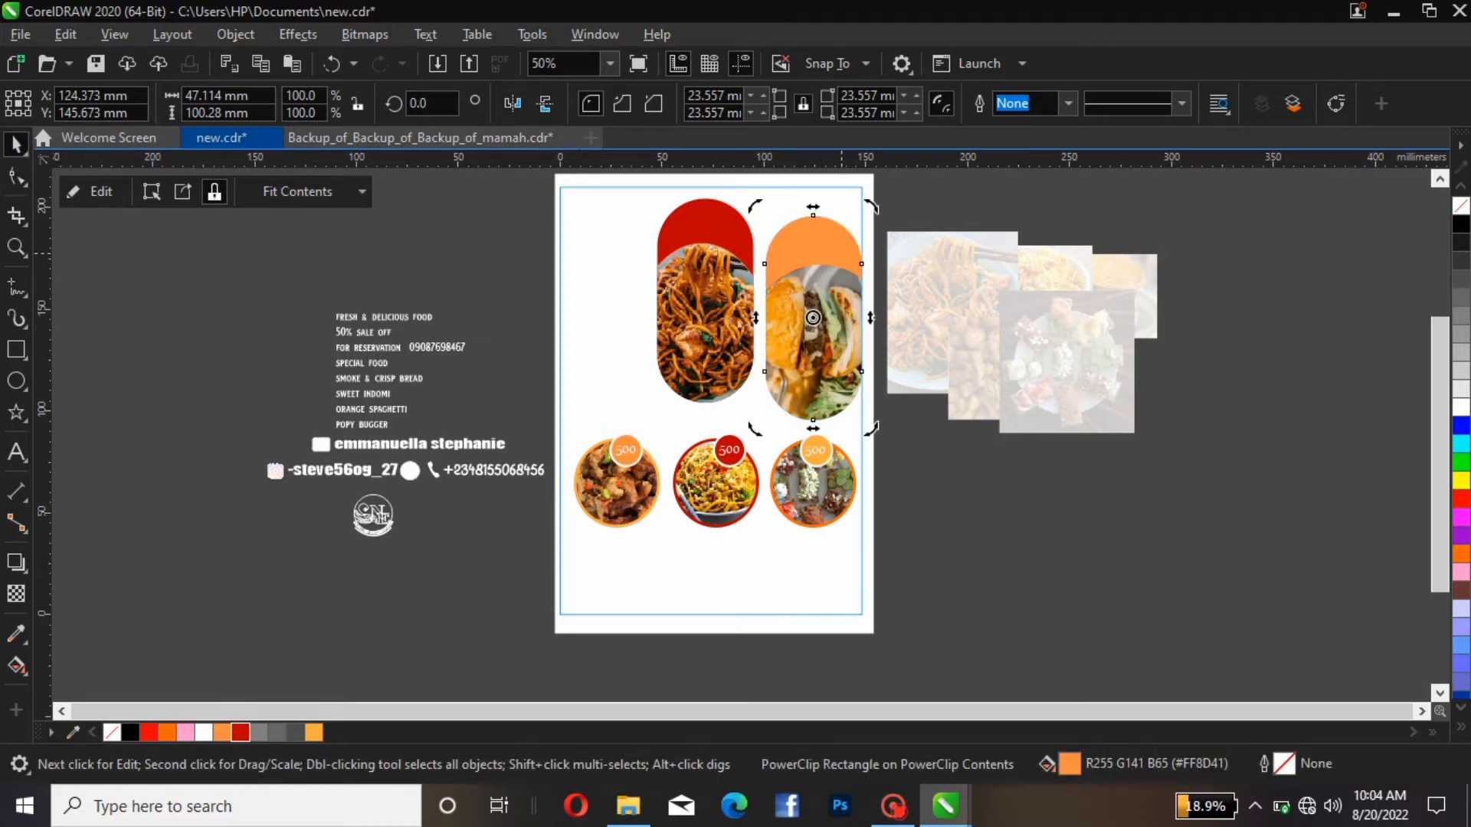
left_click(830, 328)
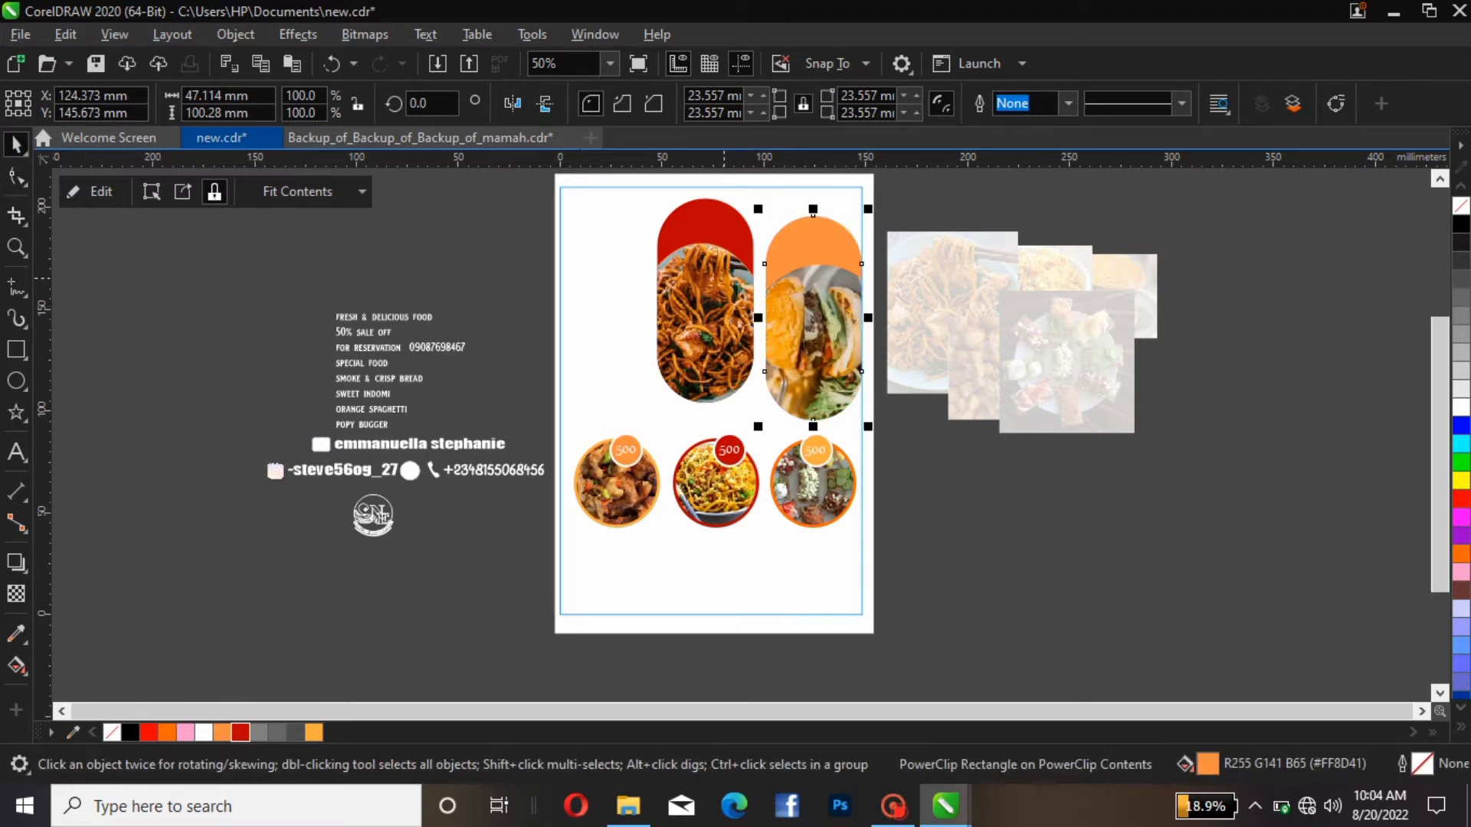
double_click(695, 288)
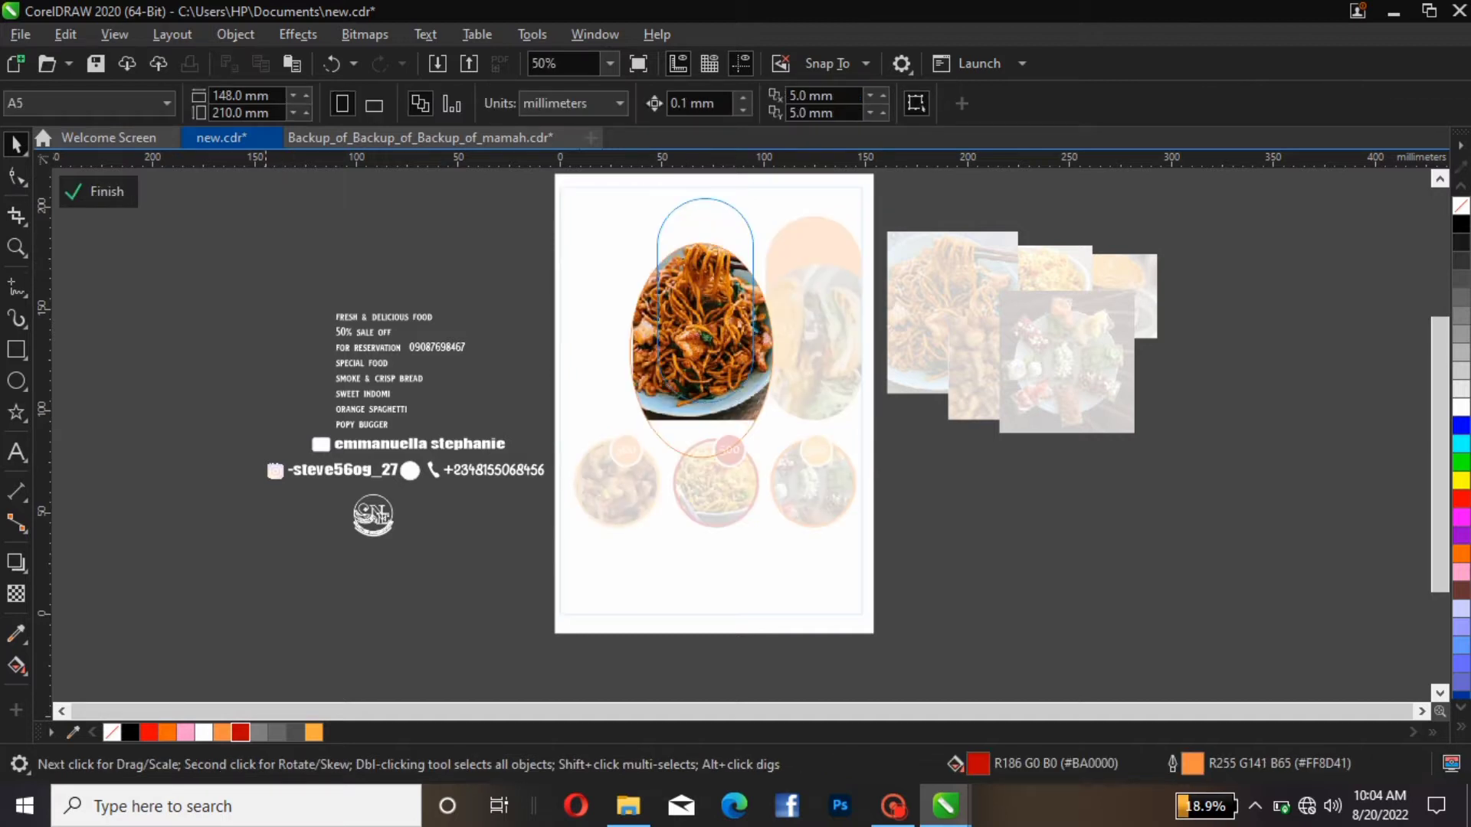
left_click(99, 191)
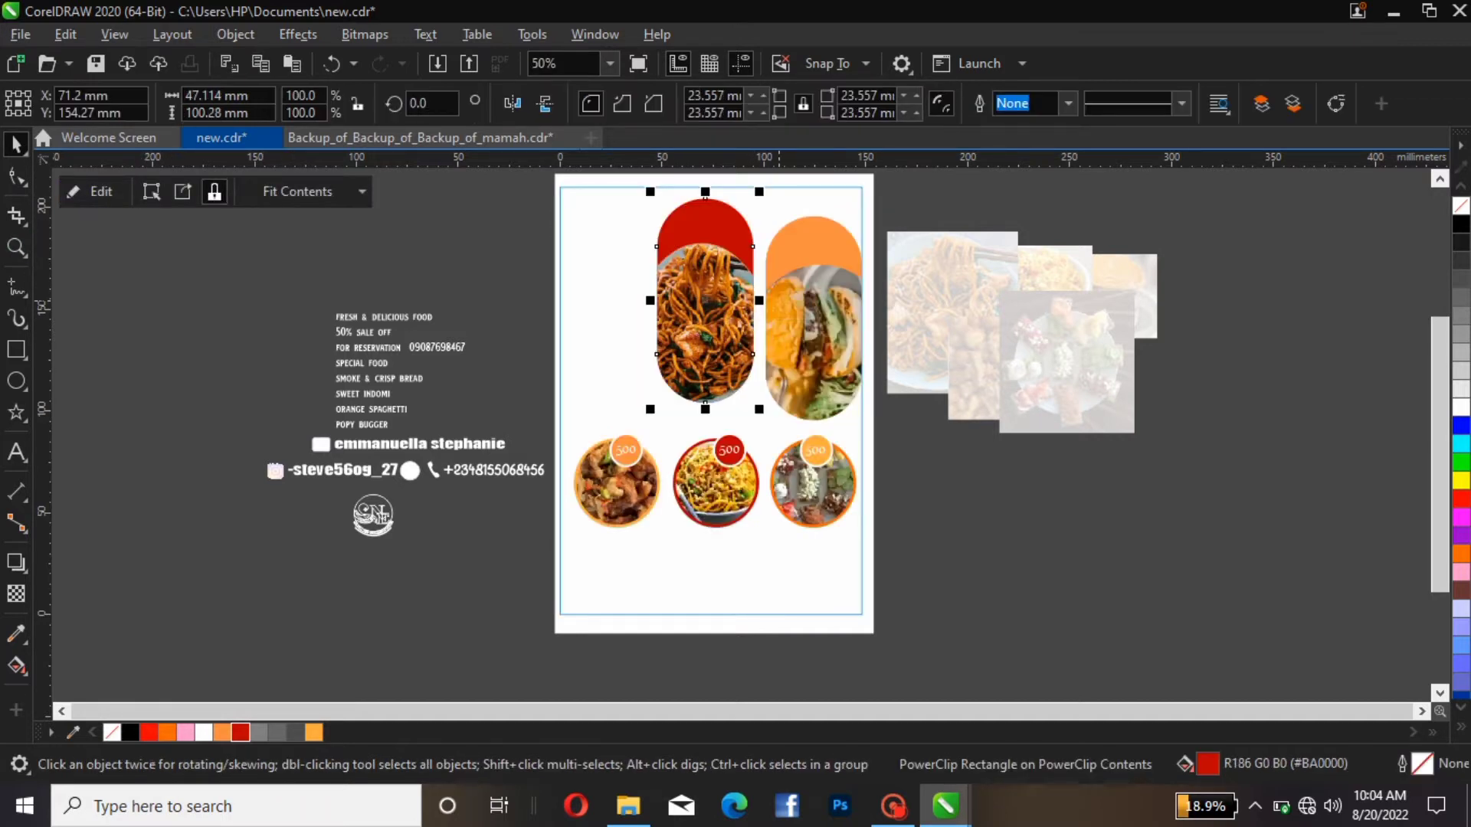
Tilt the burger panel clockwise to a rotation of about 329.9°.
left_click(779, 301)
left_click(779, 301)
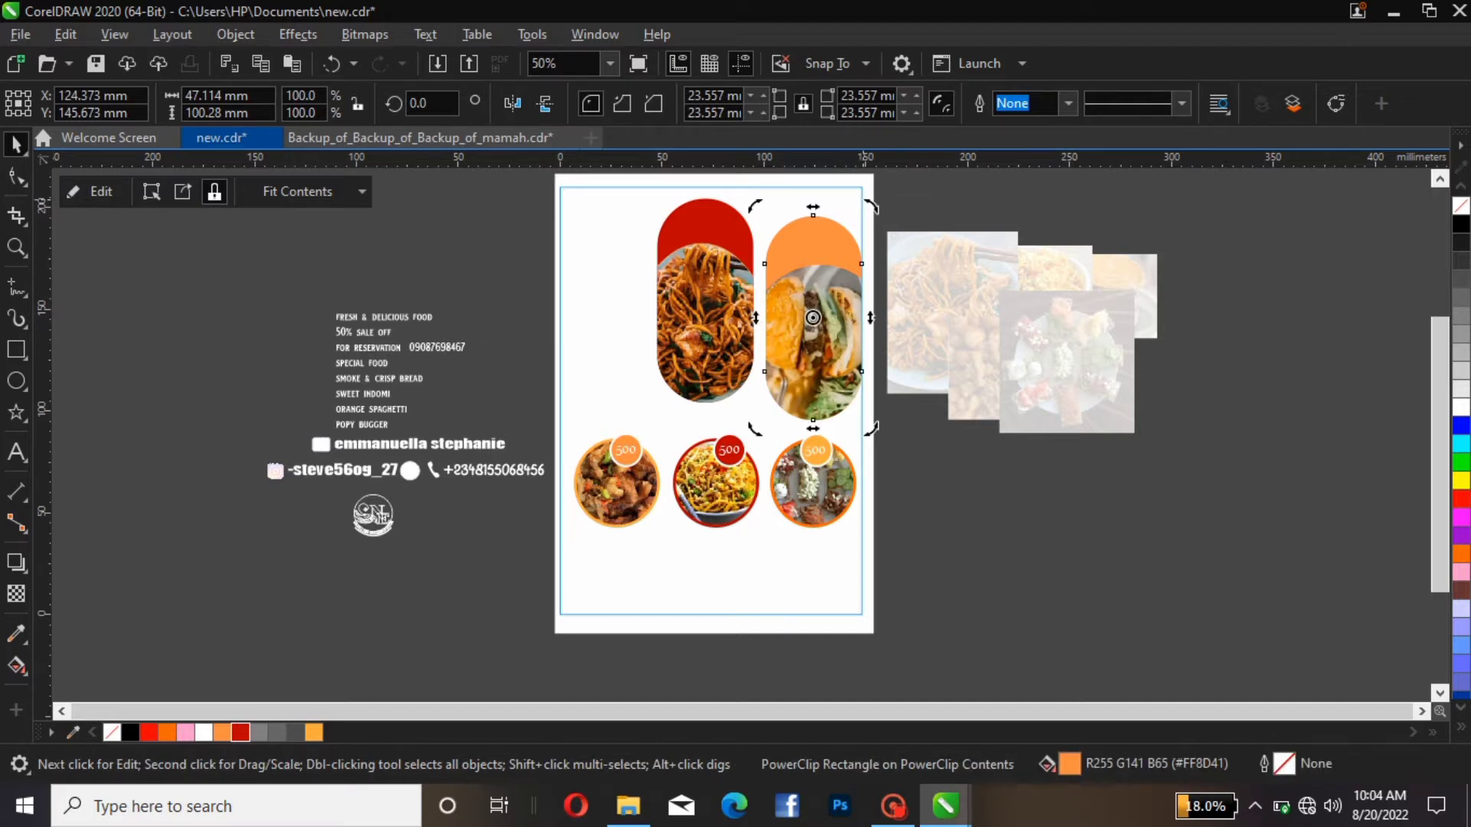
left_click_drag(871, 205, 923, 257)
Tilt the noodle panel clockwise and resize it to about 63 × 112 mm, clear of the burger panel.
left_click(710, 272)
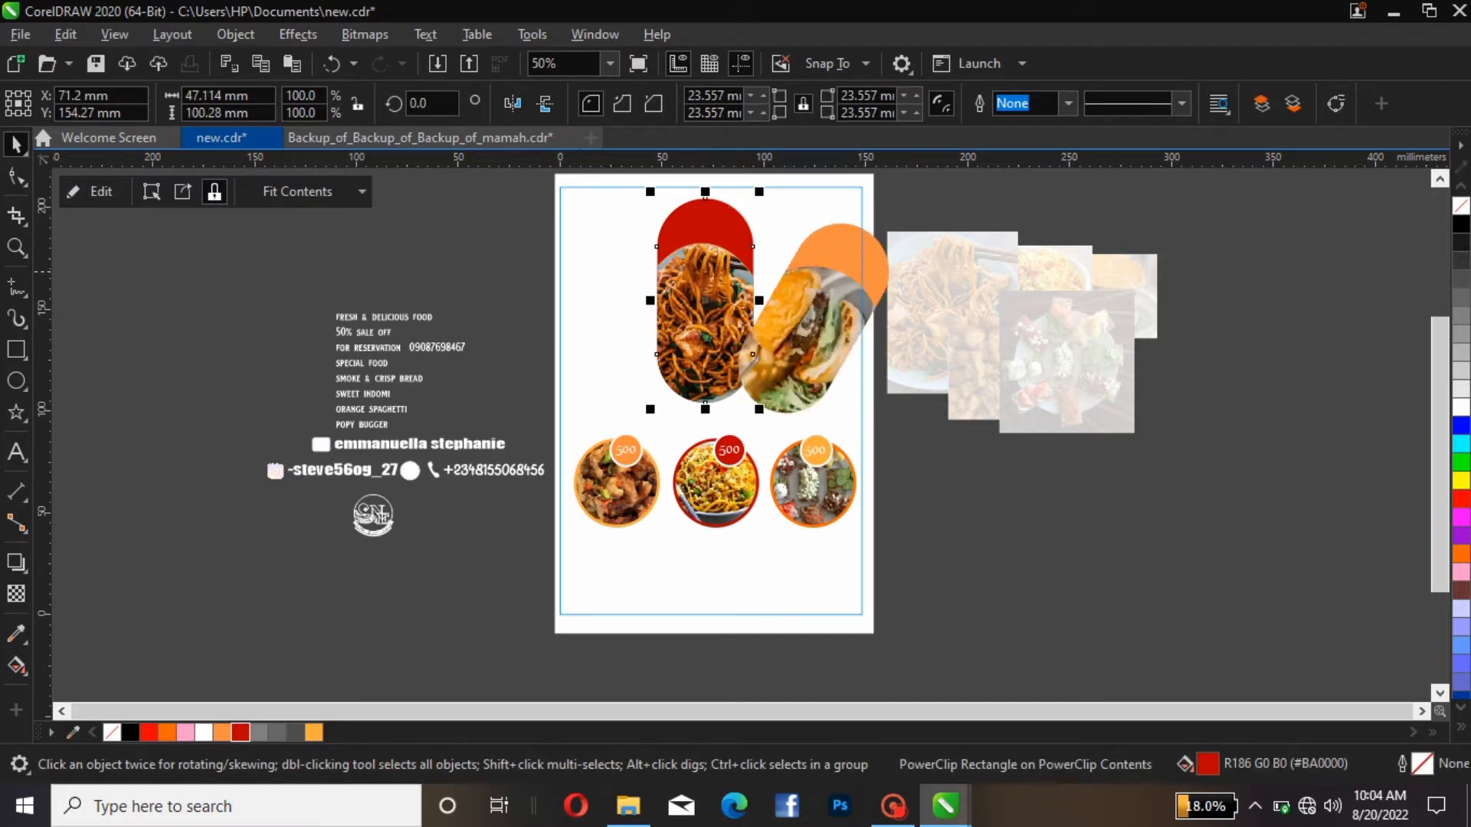
left_click(705, 301)
left_click_drag(759, 191, 803, 231)
left_click(746, 233)
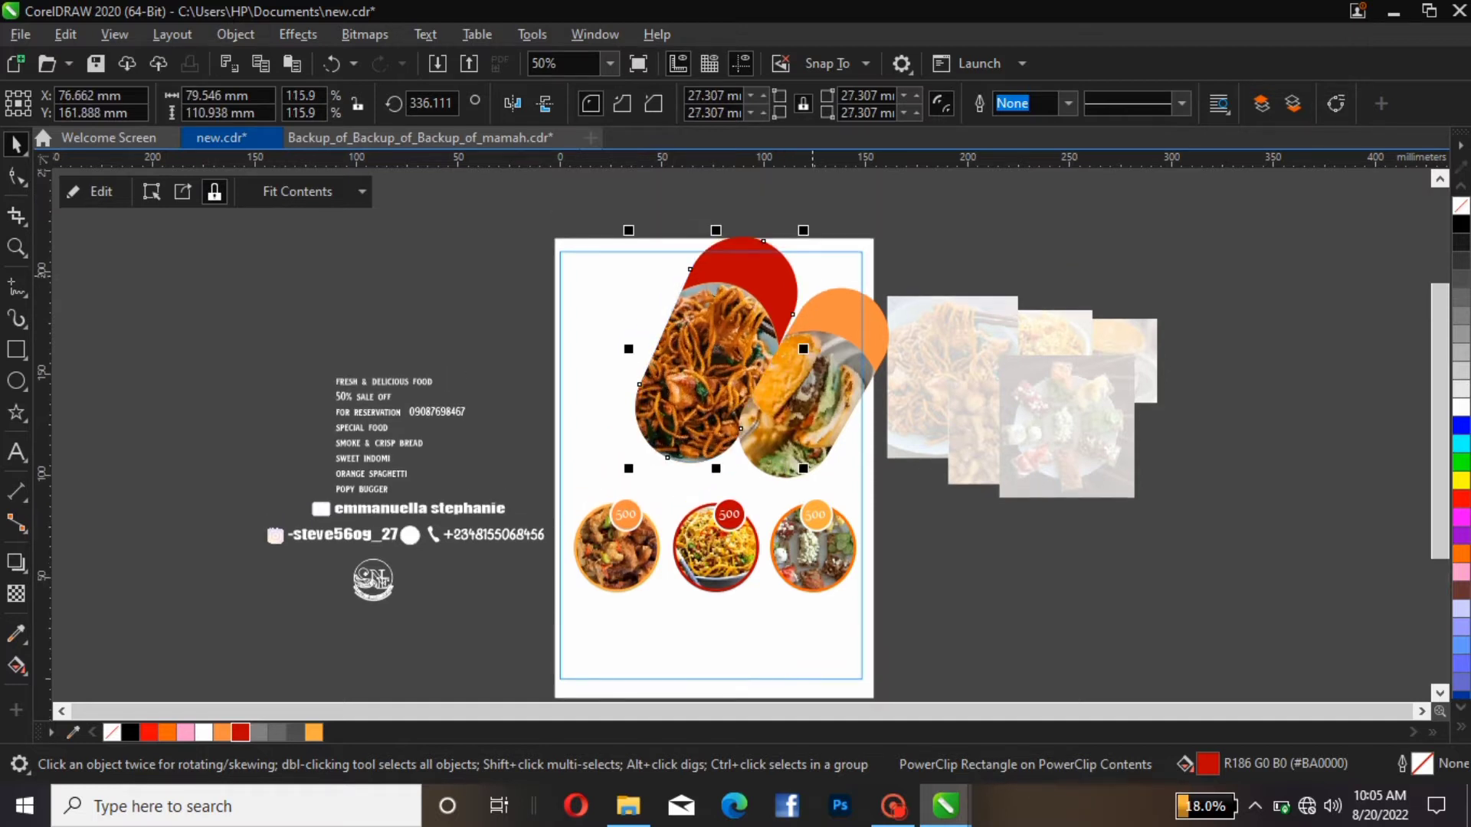
left_click_drag(792, 314, 750, 342)
Enlarge the tilted burger panel to 116% and narrow it to about 74 × 108 mm.
left_click(850, 402)
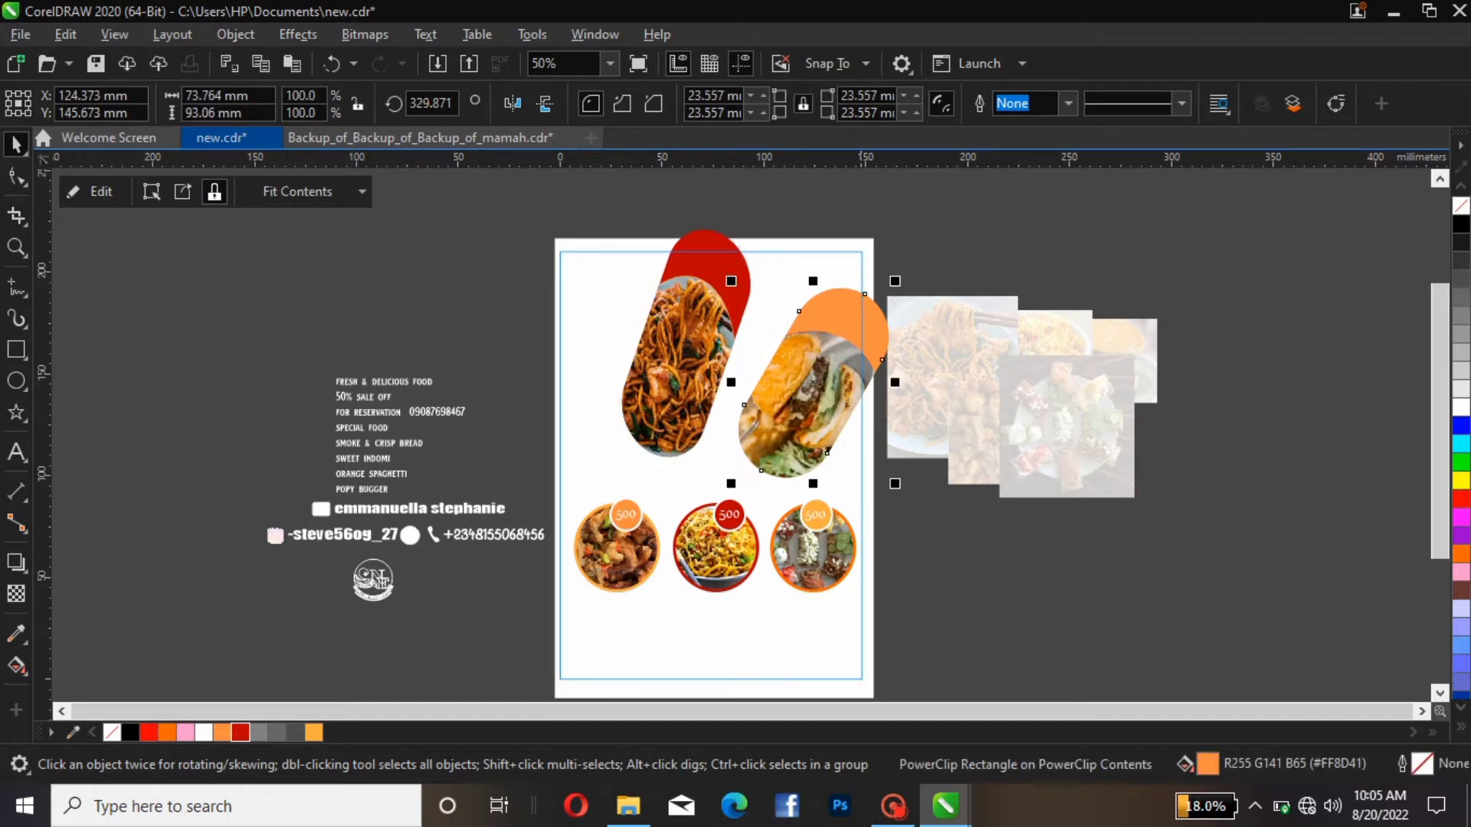
left_click_drag(895, 281, 919, 250)
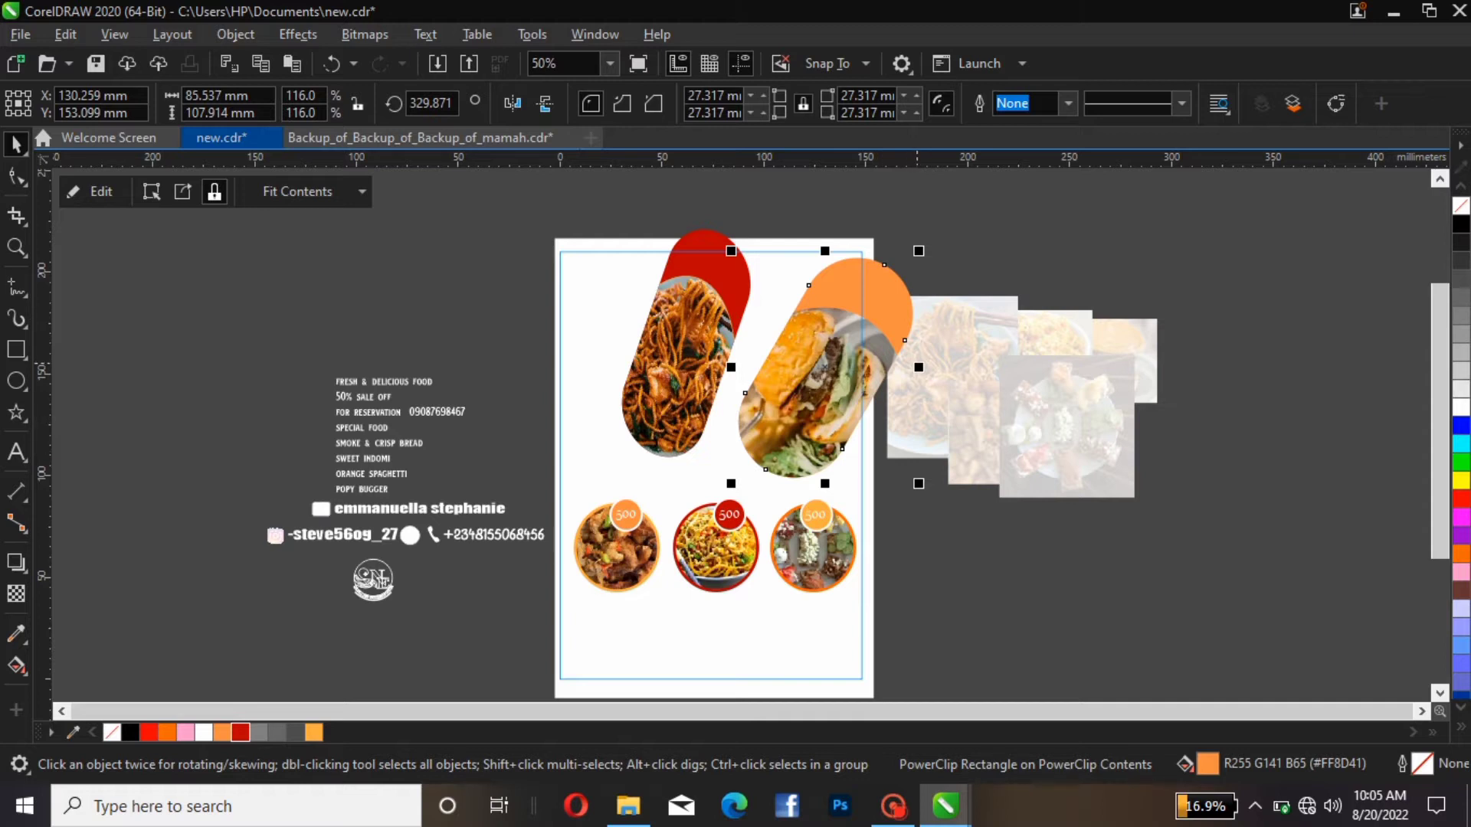
left_click_drag(919, 367, 806, 358)
left_click(920, 358)
left_click(805, 356)
Nudge the noodle panel slightly up and right, and tilt the burger panel further clockwise to about 318.3°.
left_click_drag(713, 344, 721, 337)
left_click(846, 333)
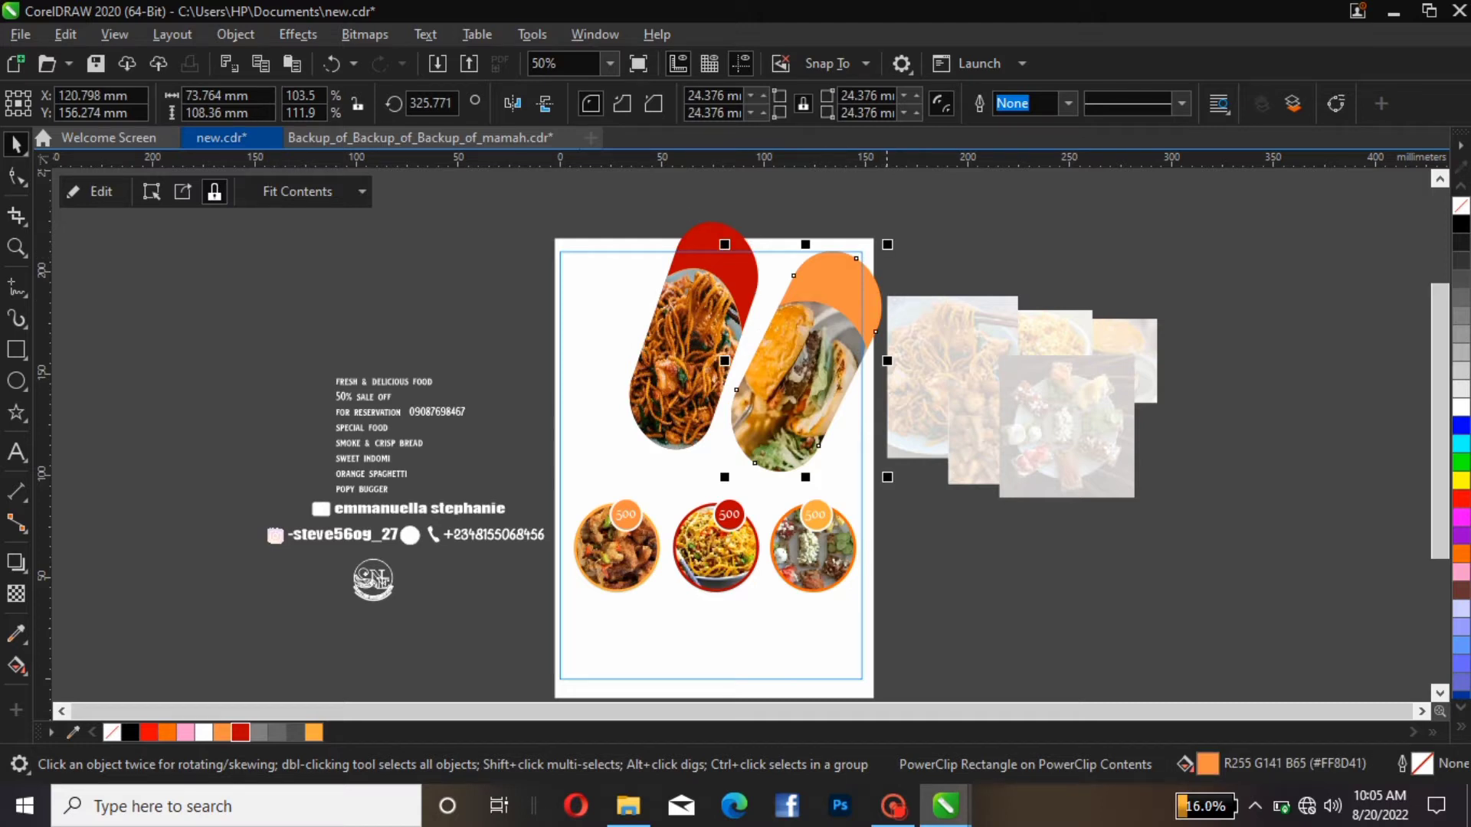
left_click_drag(886, 242, 893, 253)
Tilt the noodle panel clockwise to about 318.4° and move it slightly down and left.
left_click(721, 223)
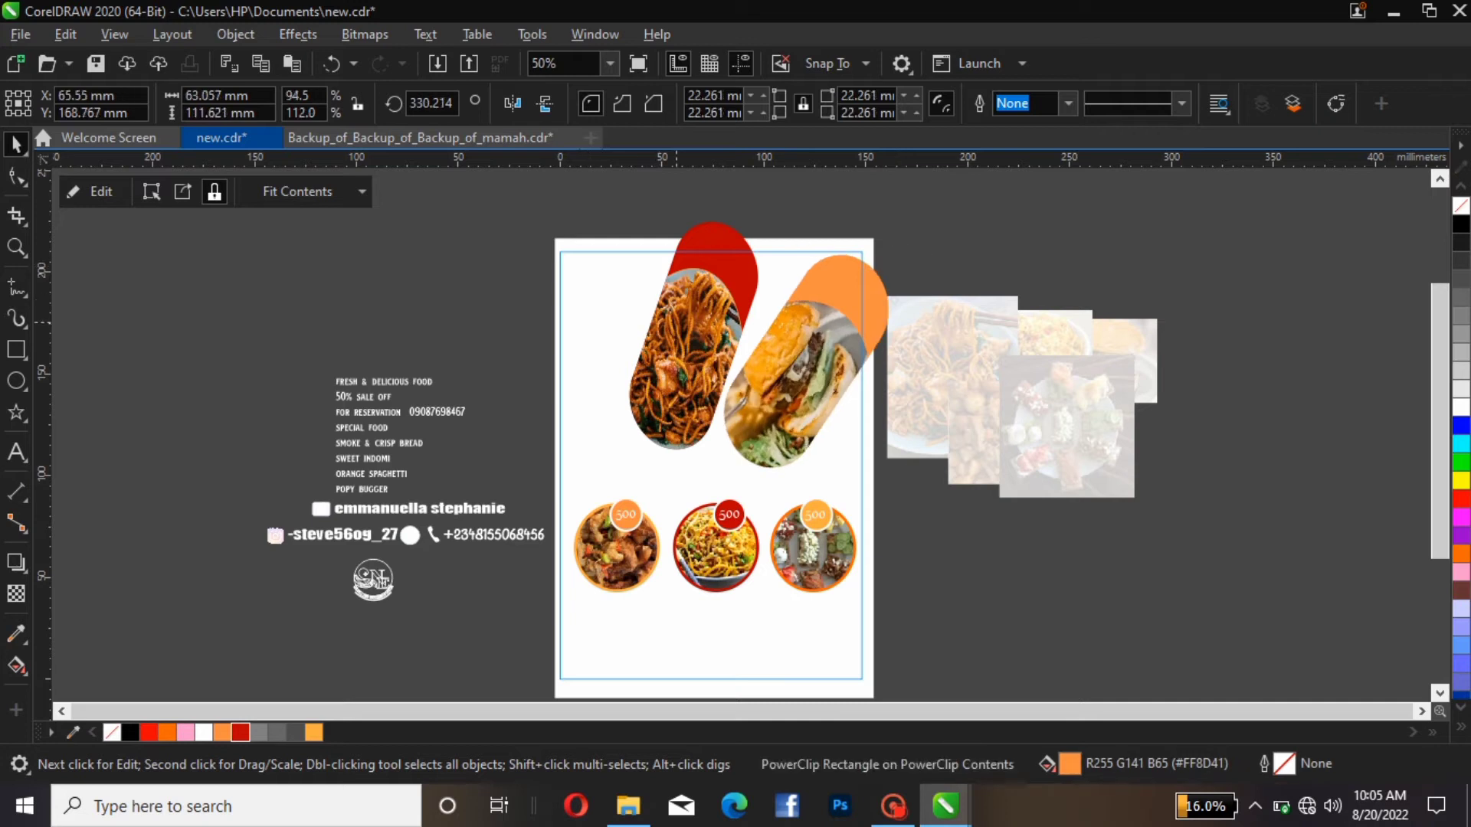
left_click(693, 335)
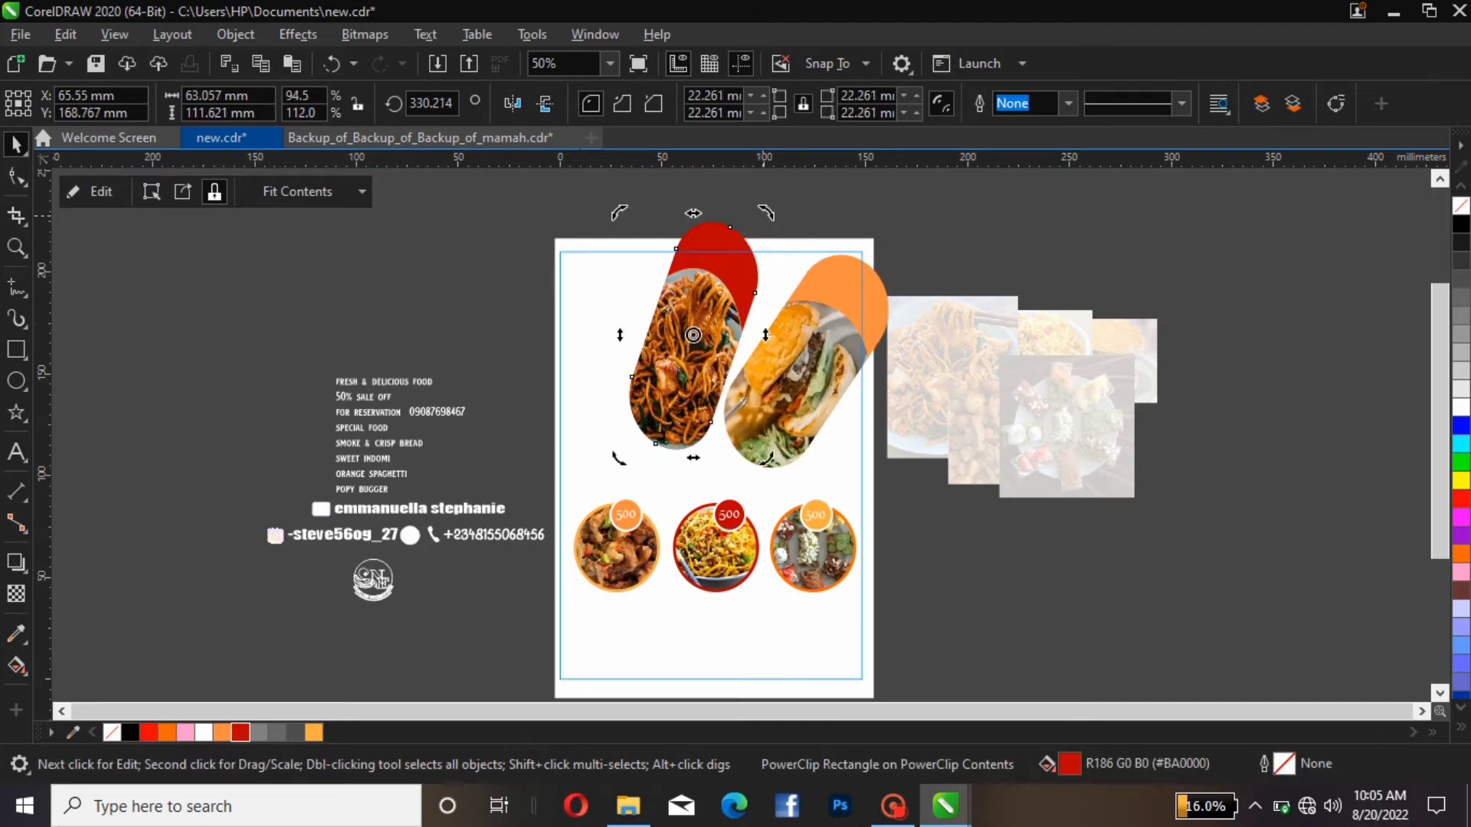
left_click_drag(766, 213, 796, 231)
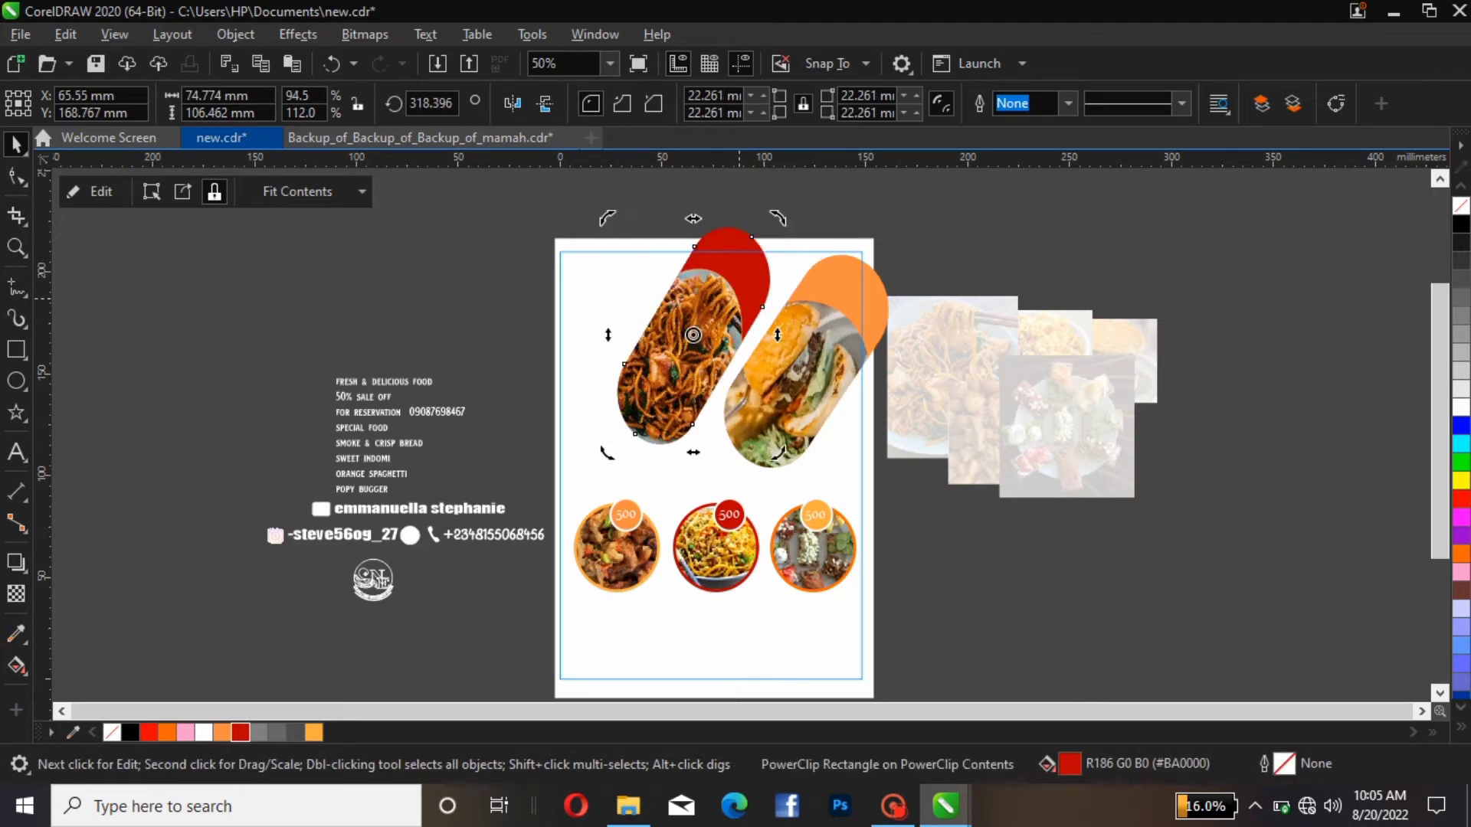
mouse_move(727, 324)
left_mouse_down()
mouse_move(769, 275)
mouse_move(719, 342)
left_mouse_up()
left_click(799, 375)
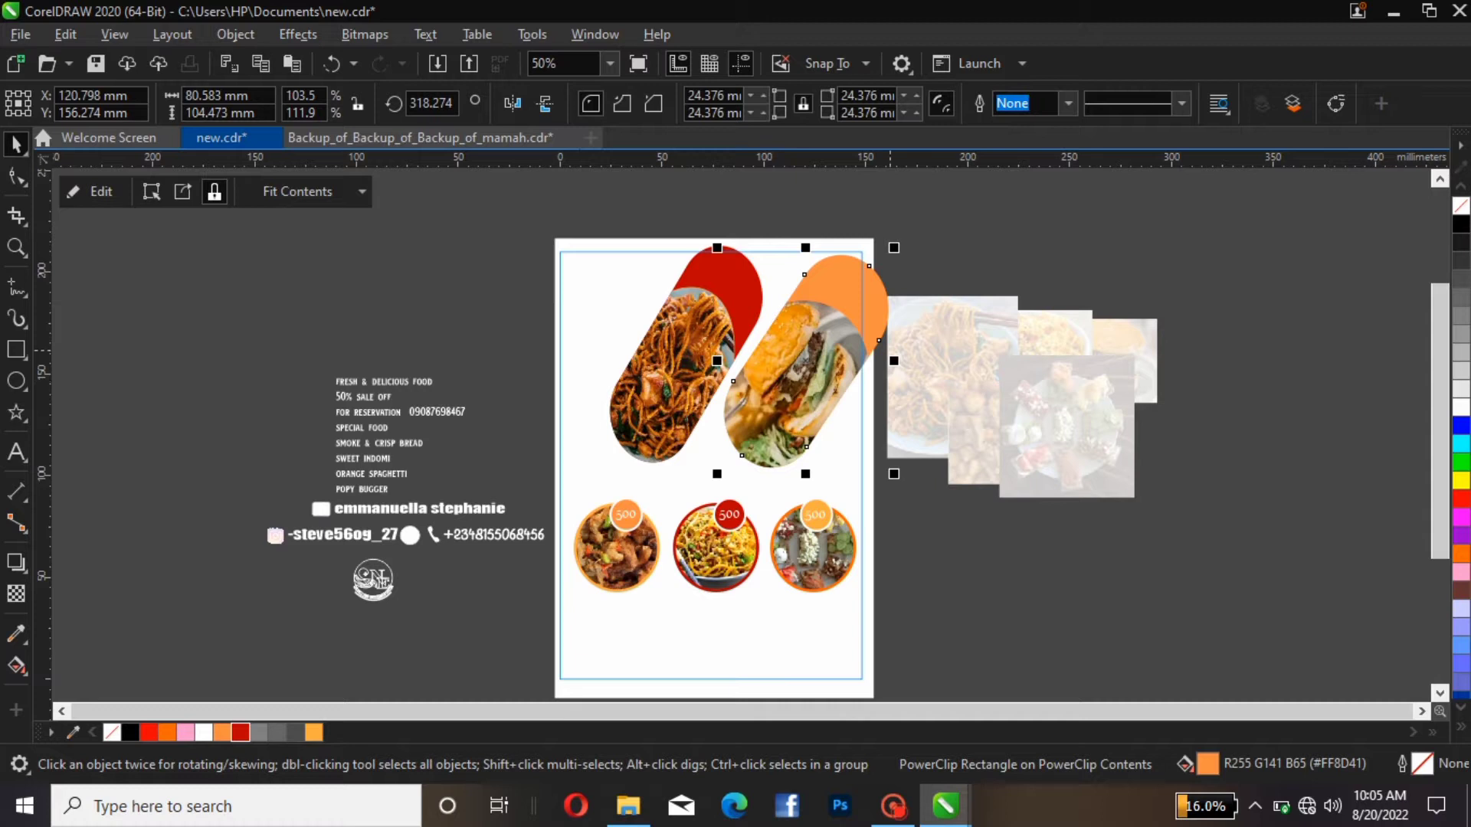
left_click_drag(893, 360, 849, 360)
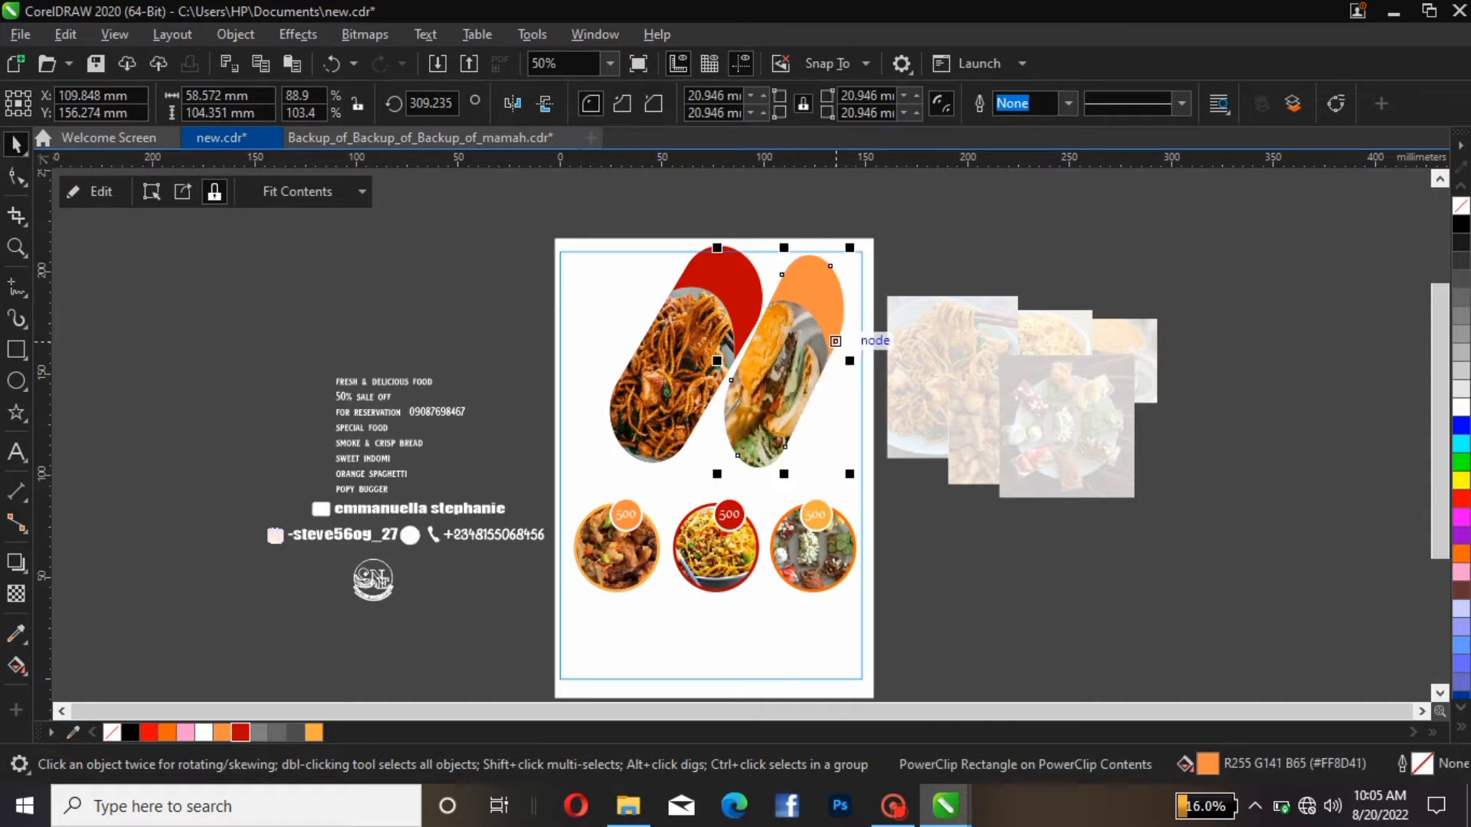
key("ctrl+z")
Rotate the burger panel counterclockwise to about 327.9°.
left_click(835, 341)
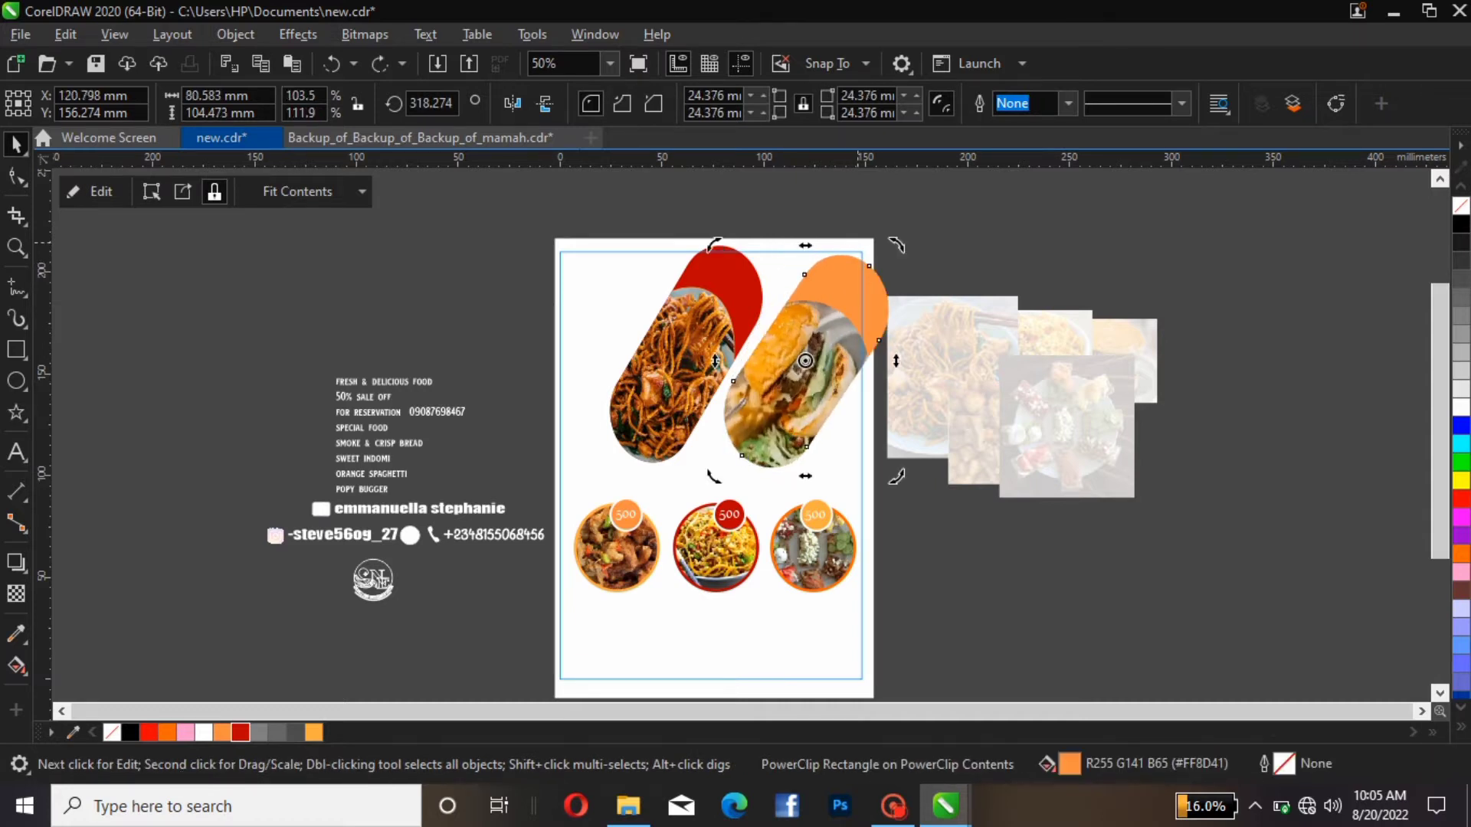
left_click_drag(896, 245, 875, 238)
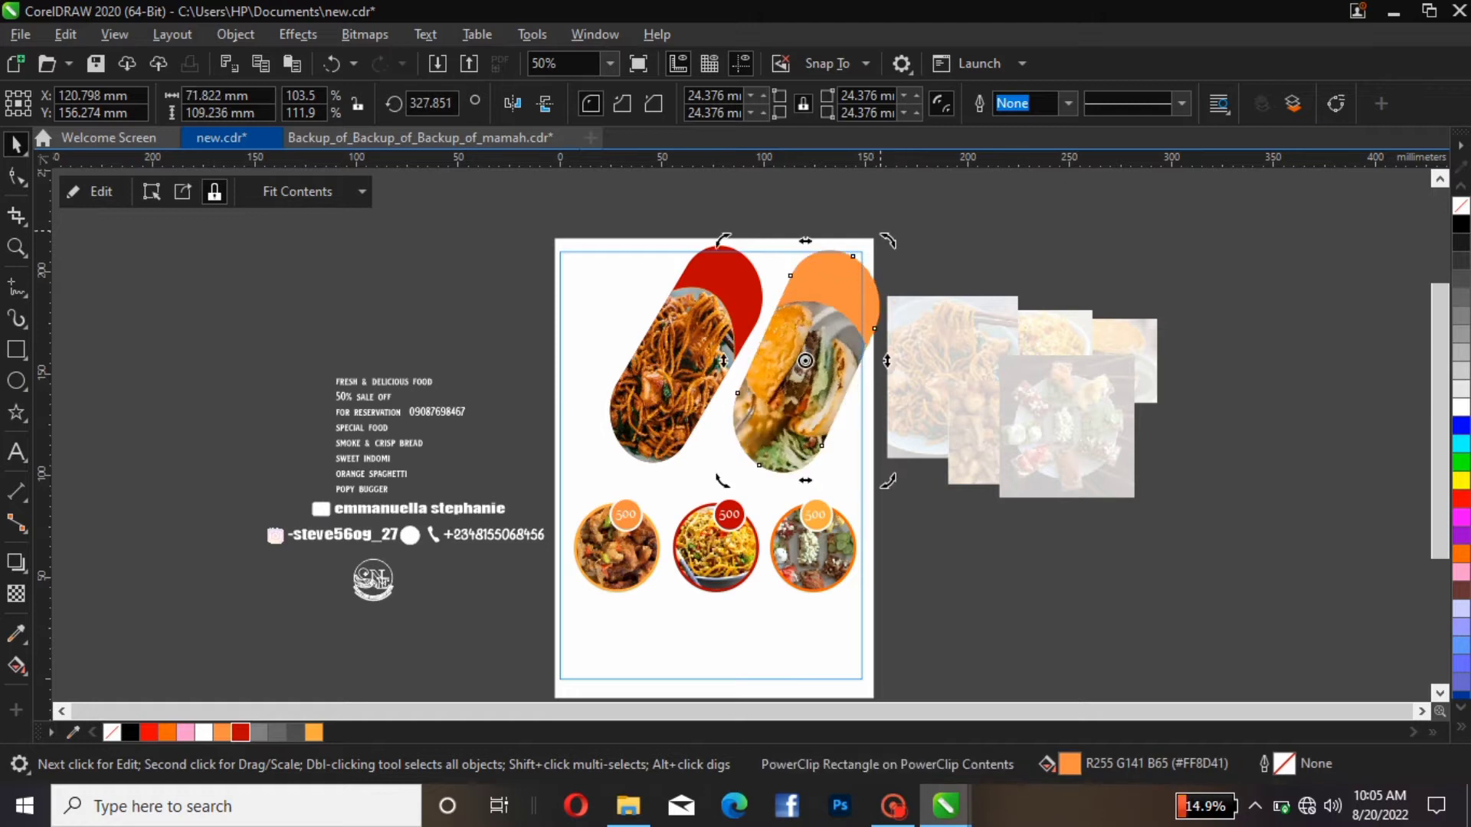
Narrow the tilted burger panel to about 69 × 109 mm.
left_click(834, 353)
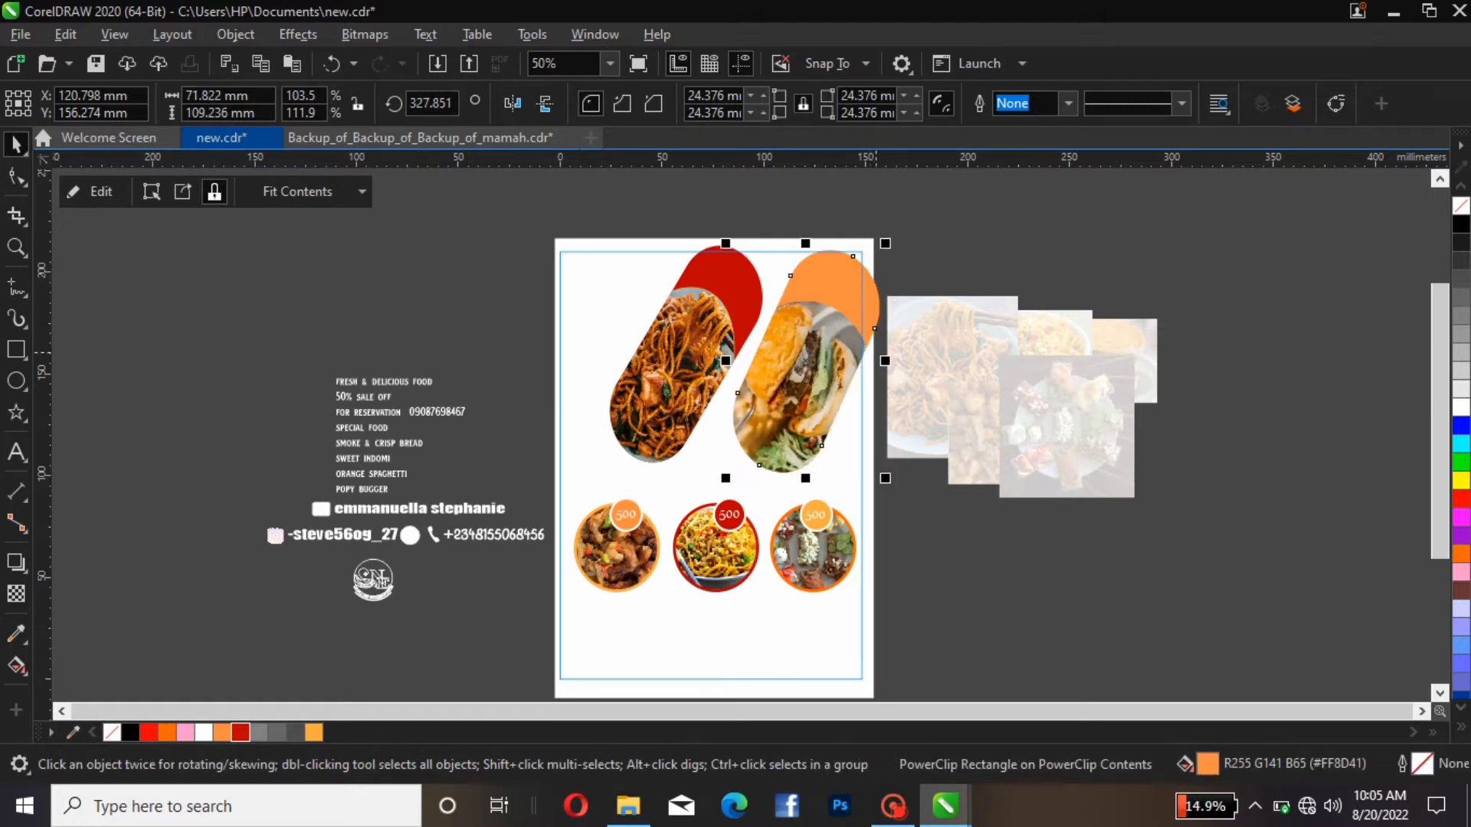
left_click_drag(884, 361, 873, 361)
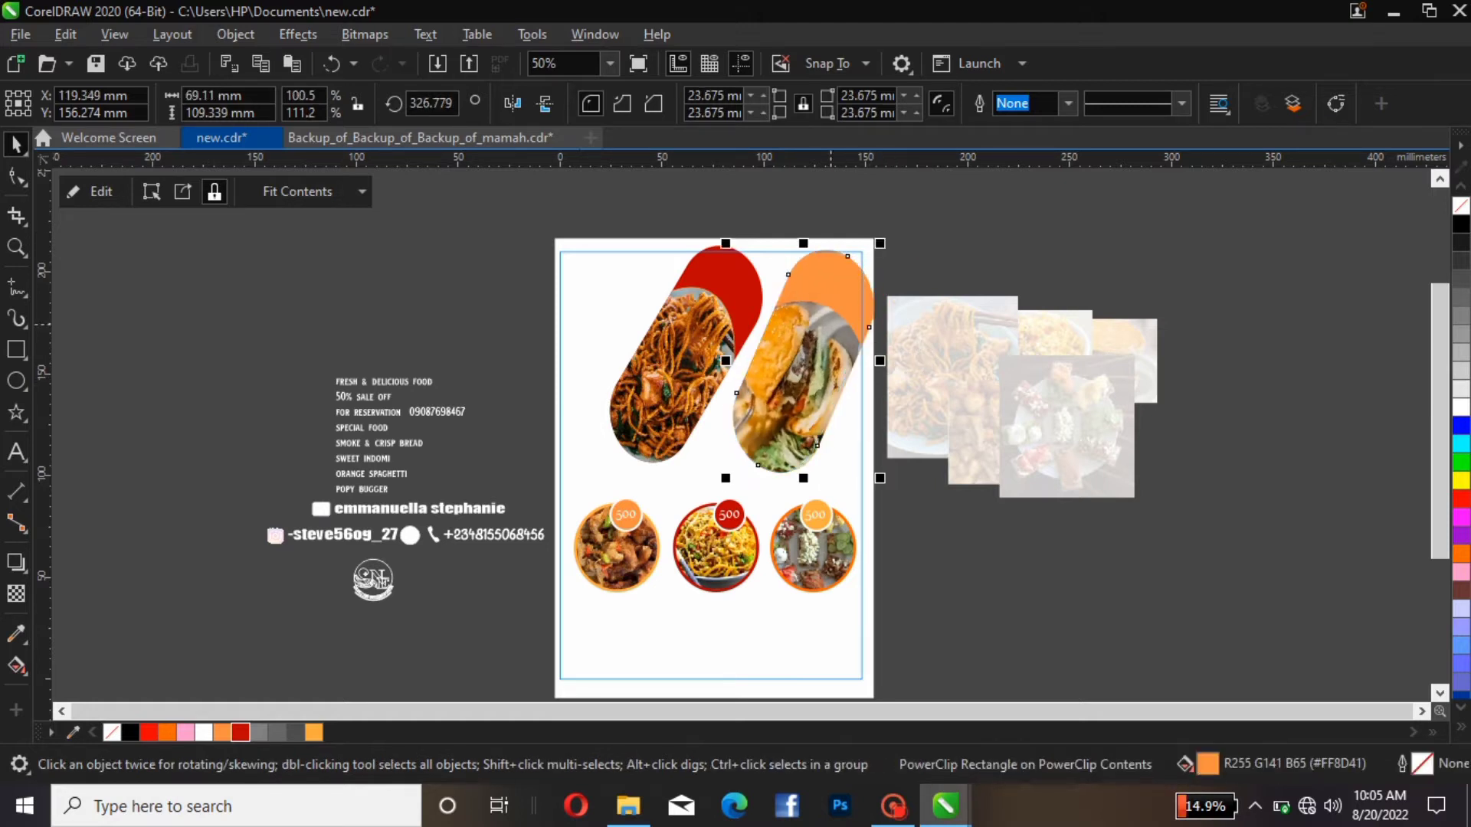
left_click(854, 345)
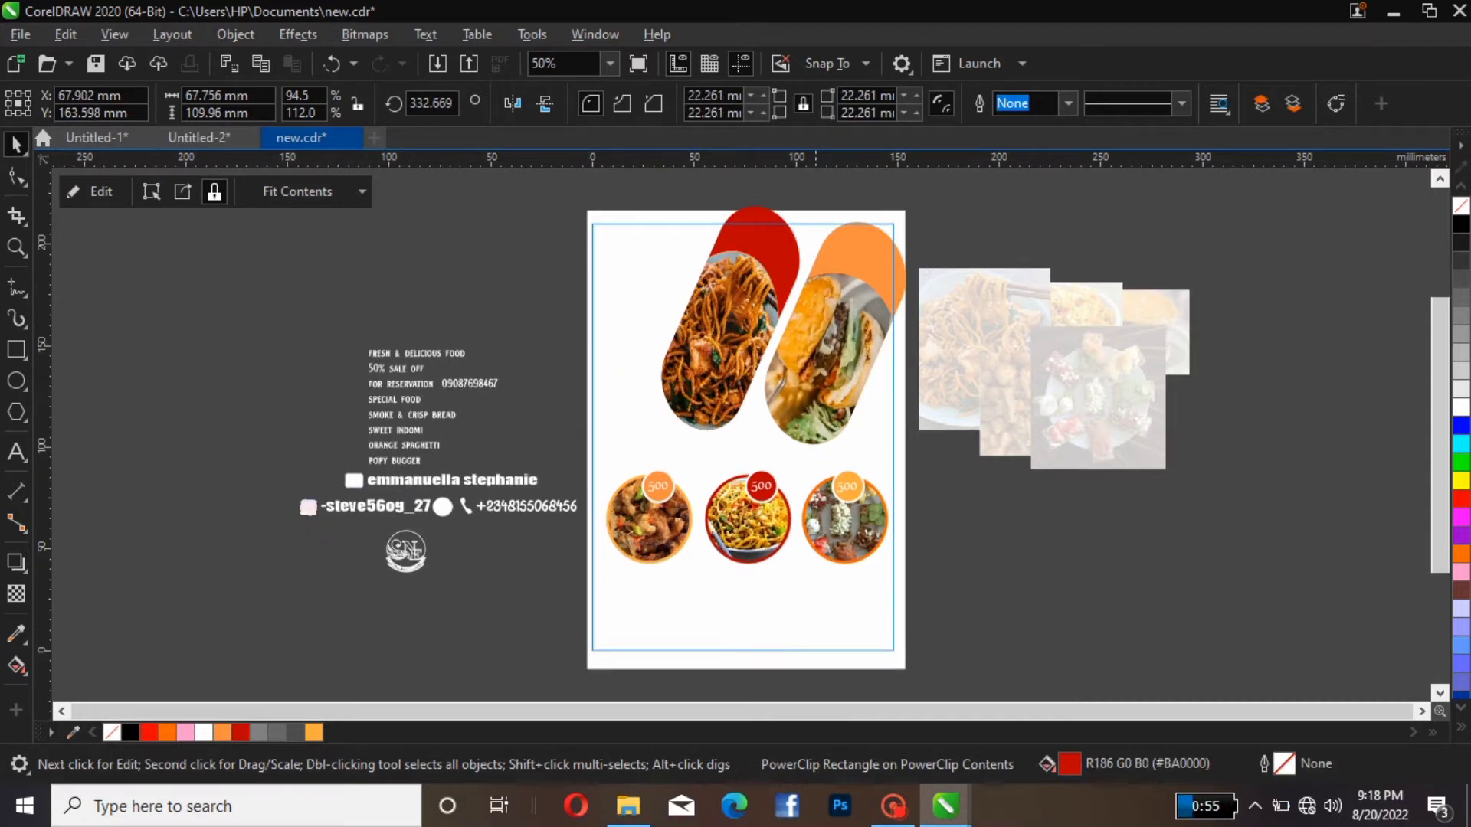
Adjust the tilt of the red noodle panel to about 327.3°.
left_click_drag(804, 202, 816, 209)
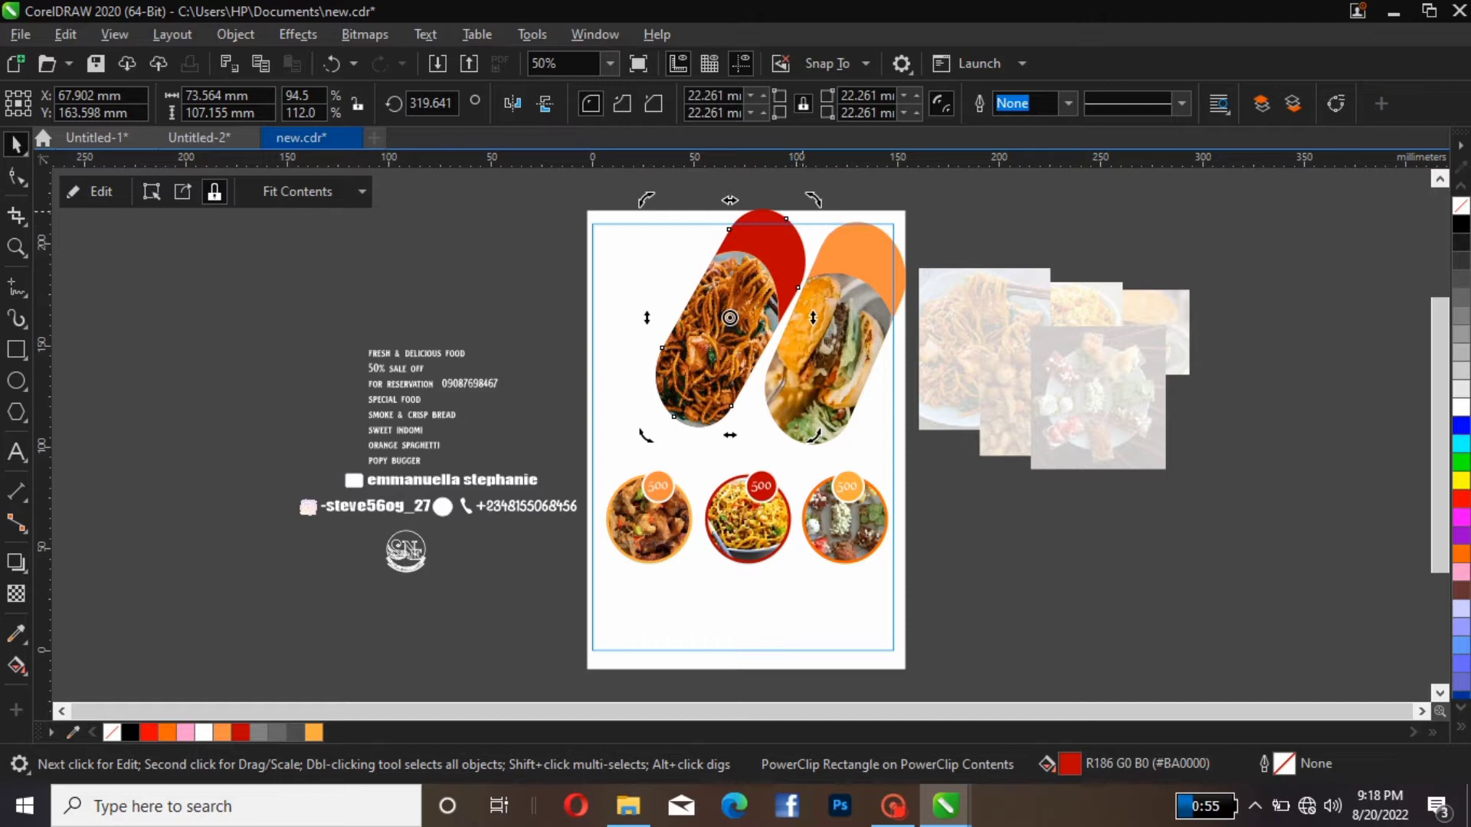
left_click_drag(815, 198, 801, 190)
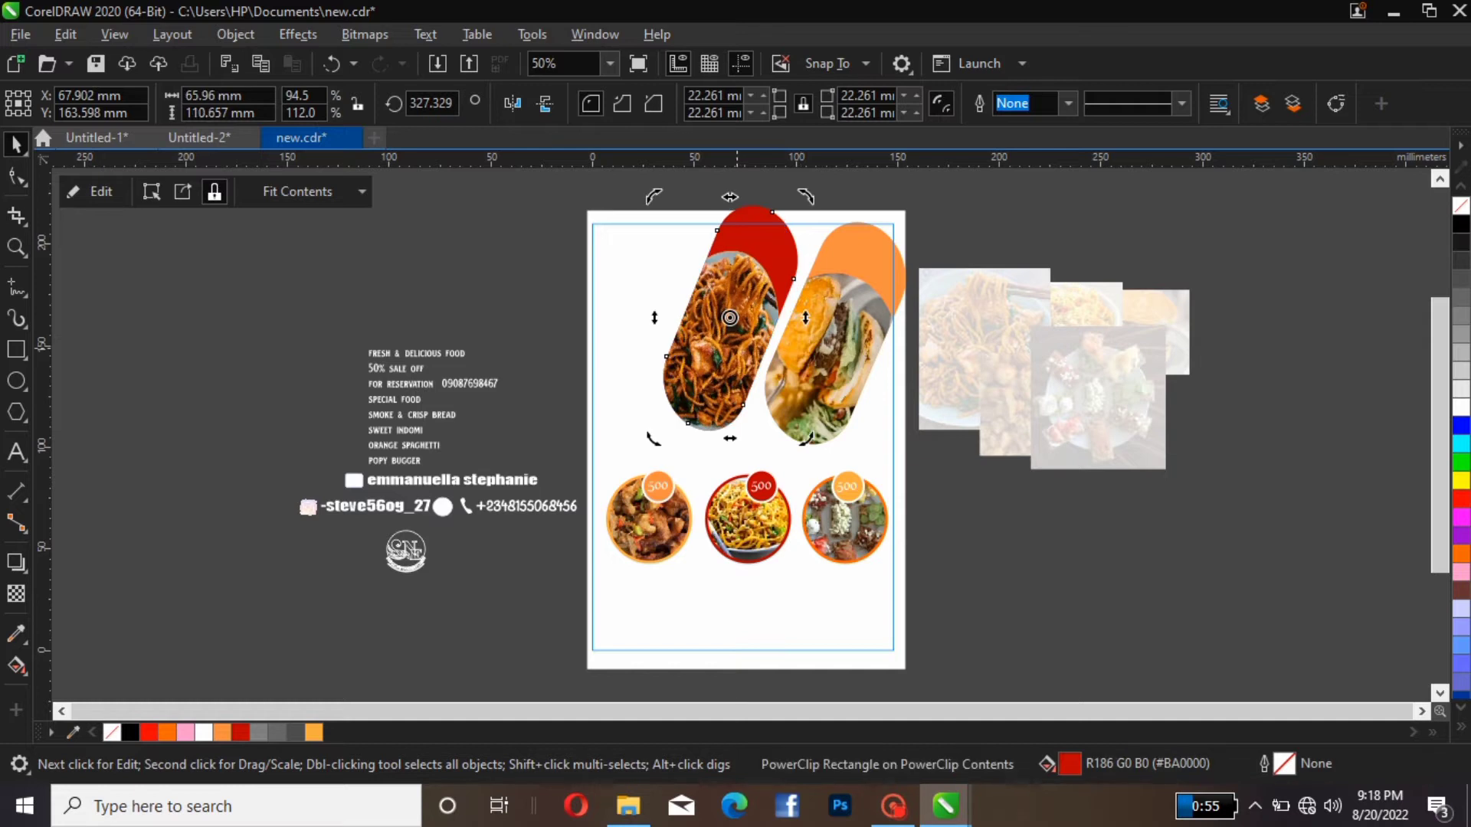
left_click(759, 305)
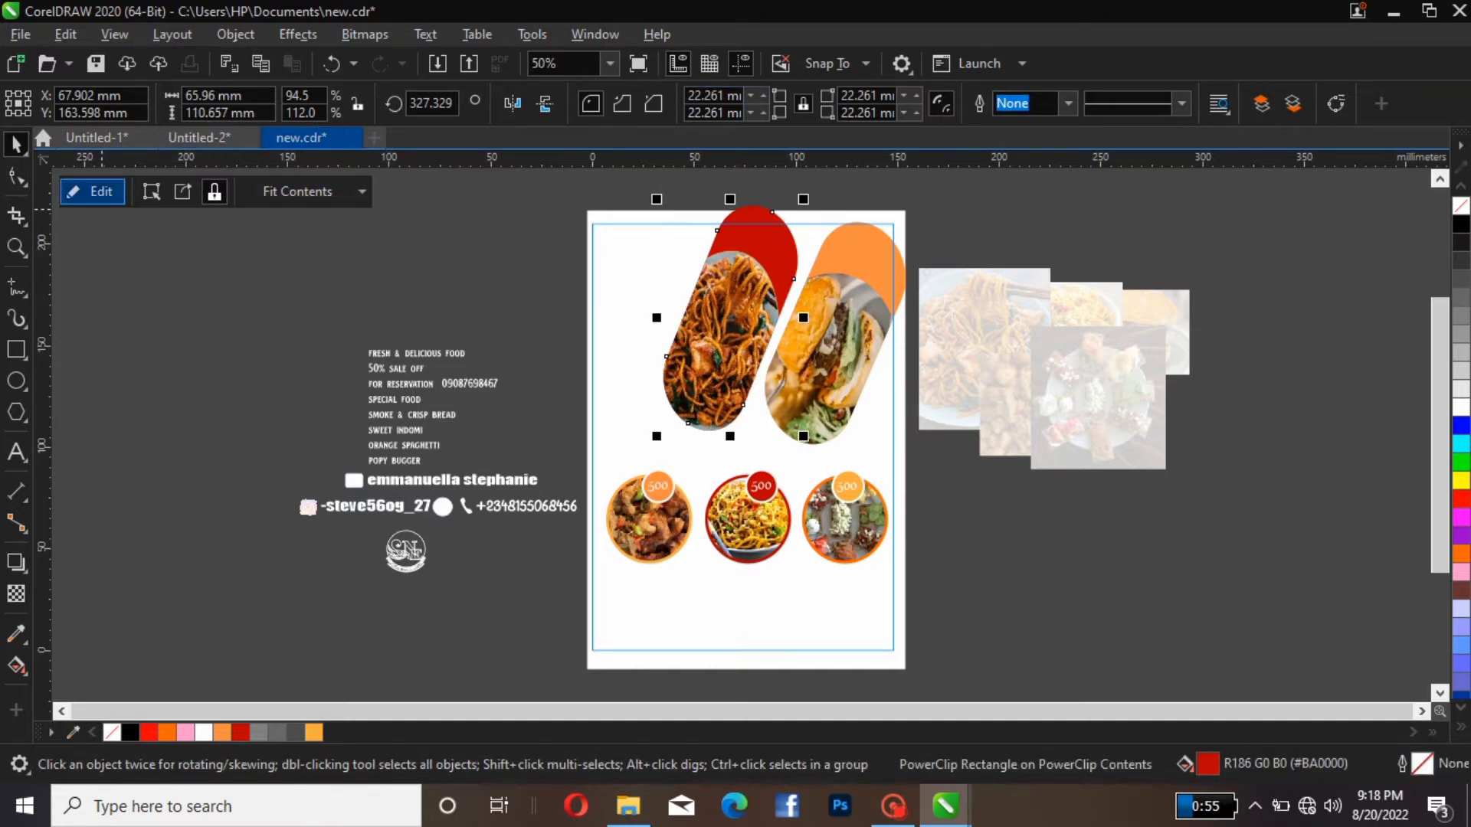
Inside the noodle panel, mirror the oval photo frame vertically and horizontally and move it to the panel's upper end.
left_click(92, 192)
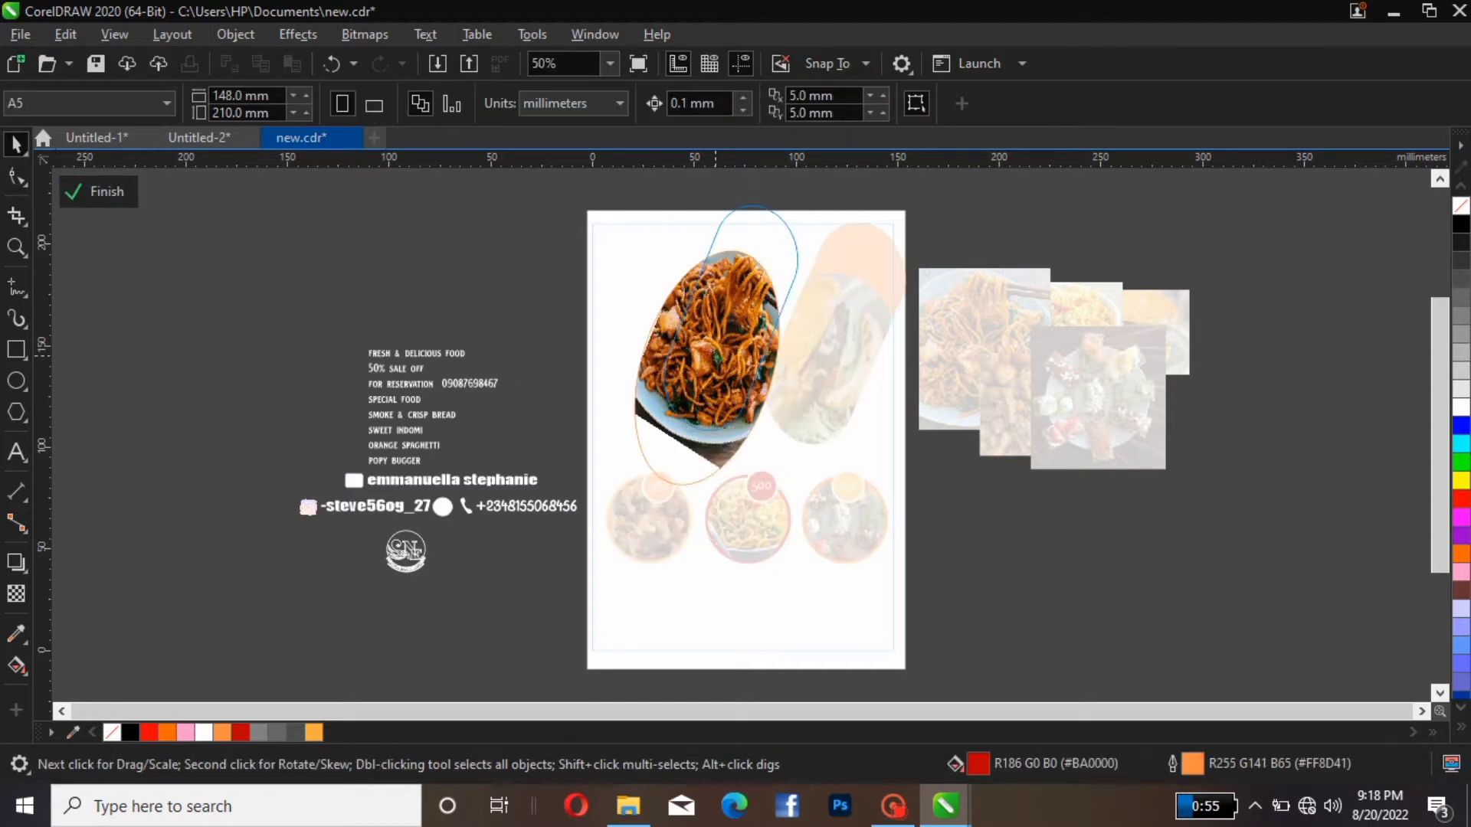
left_click(98, 192)
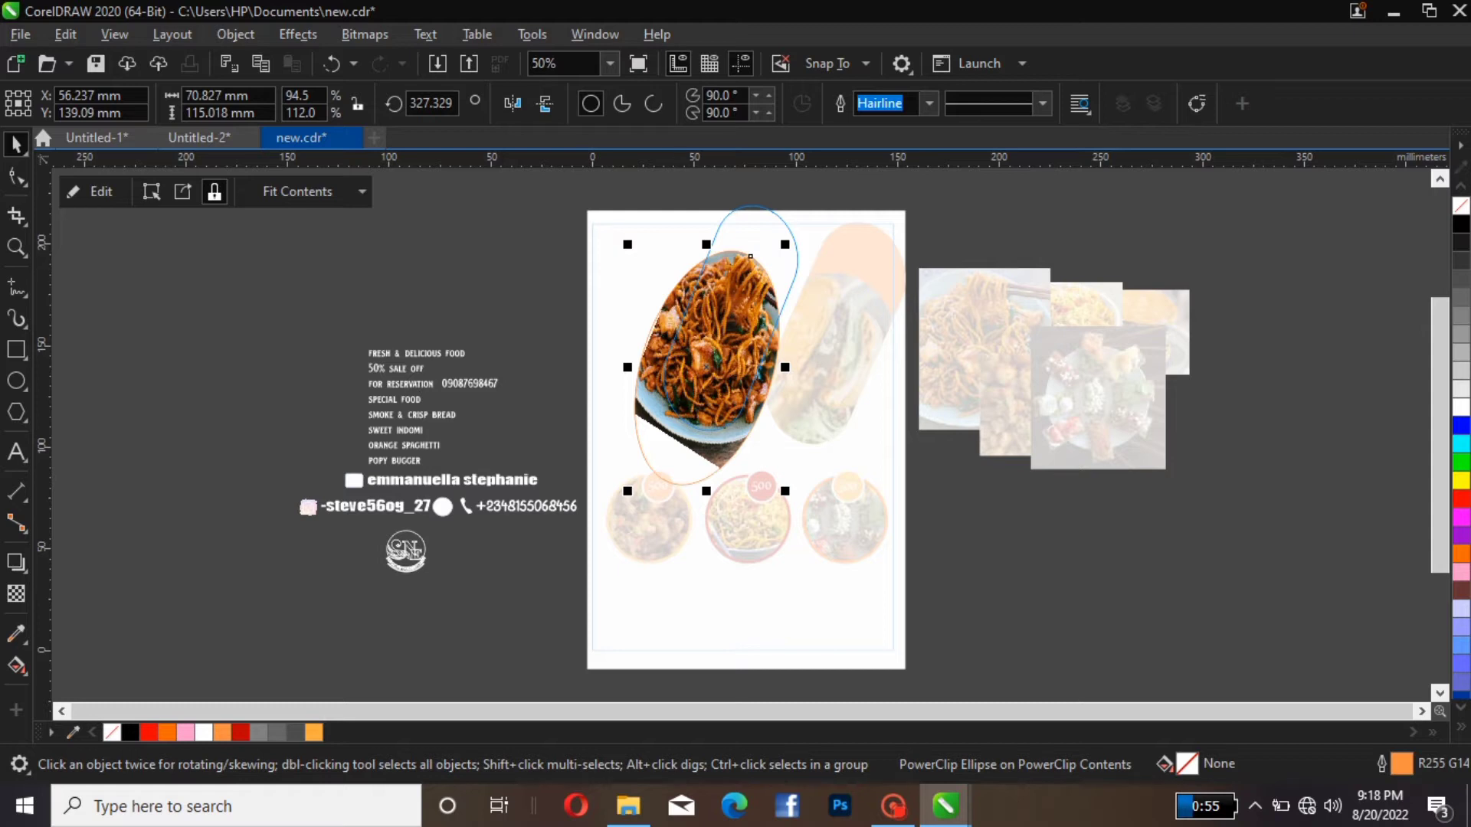
left_click(546, 104)
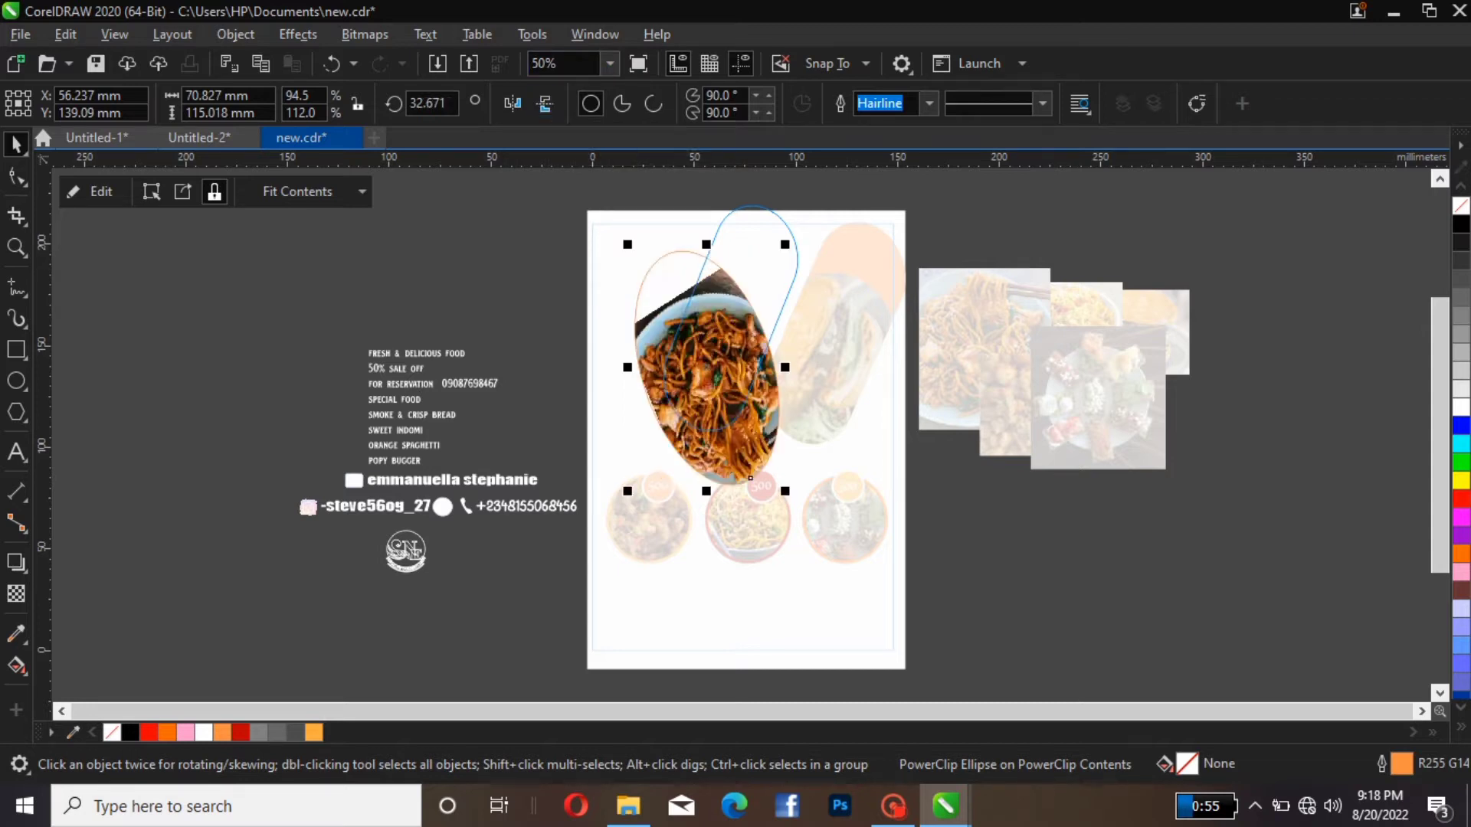
left_click(513, 103)
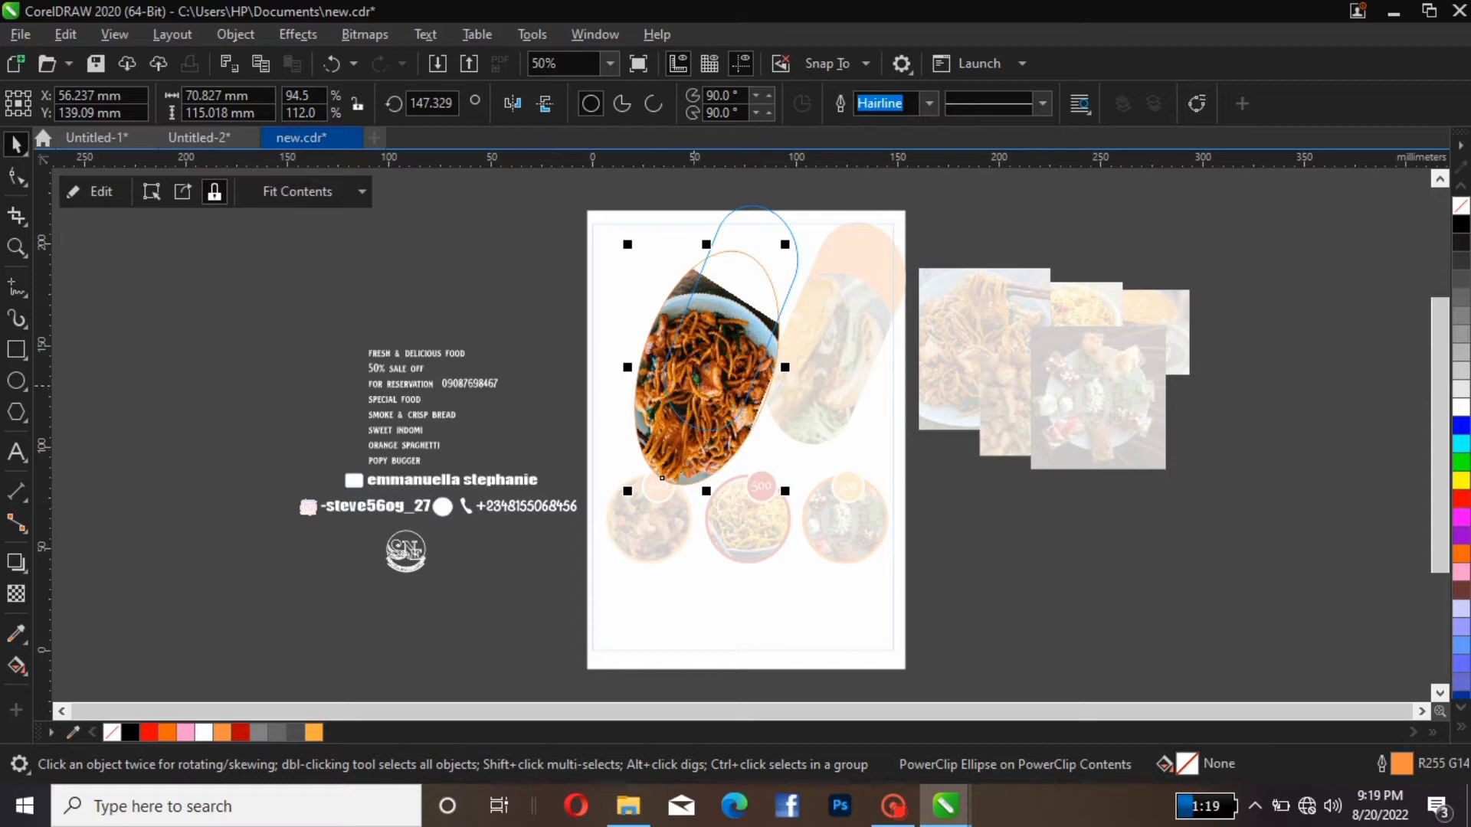
left_click_drag(694, 386, 735, 294)
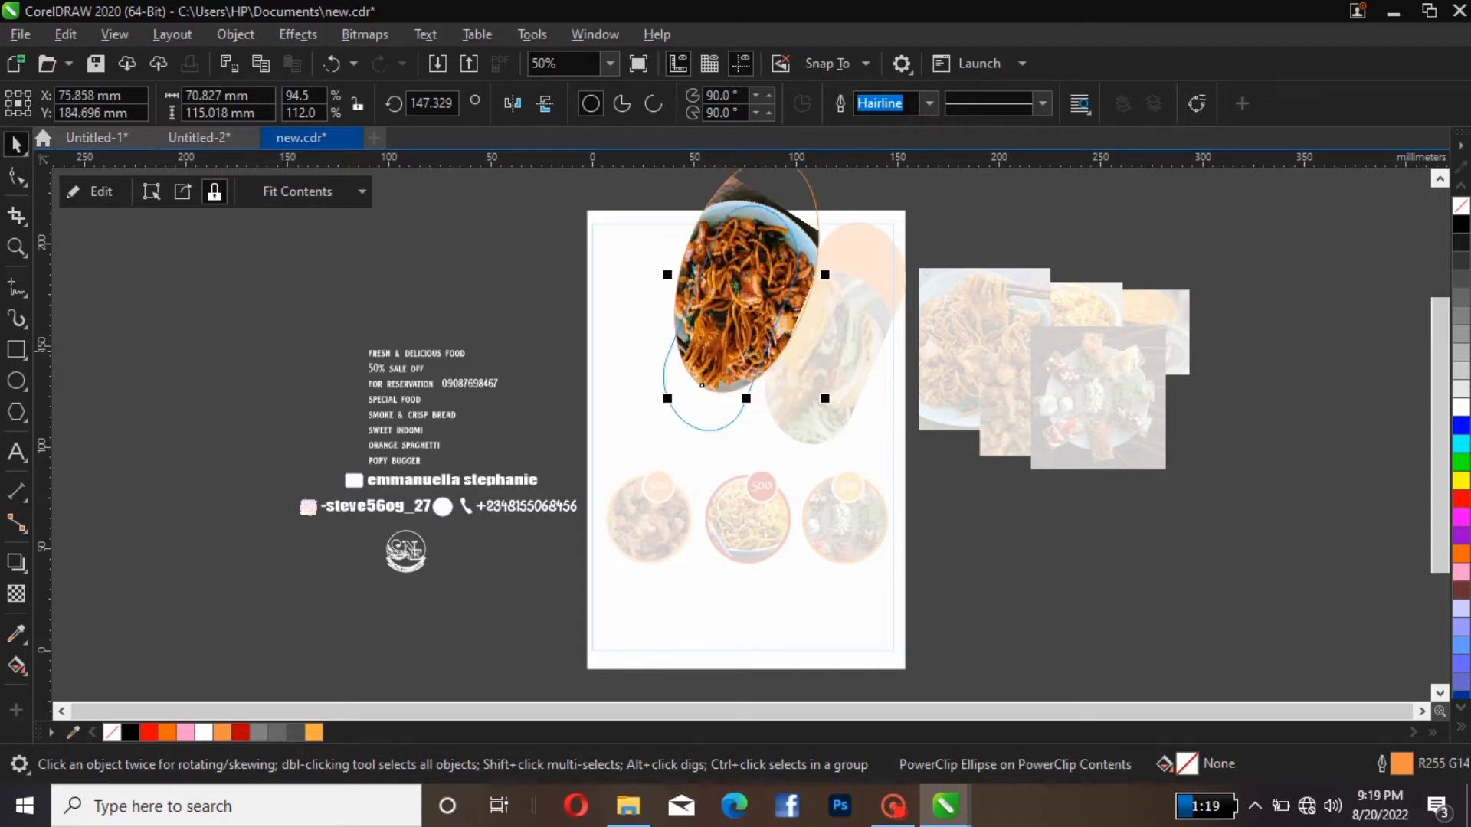
left_click(91, 192)
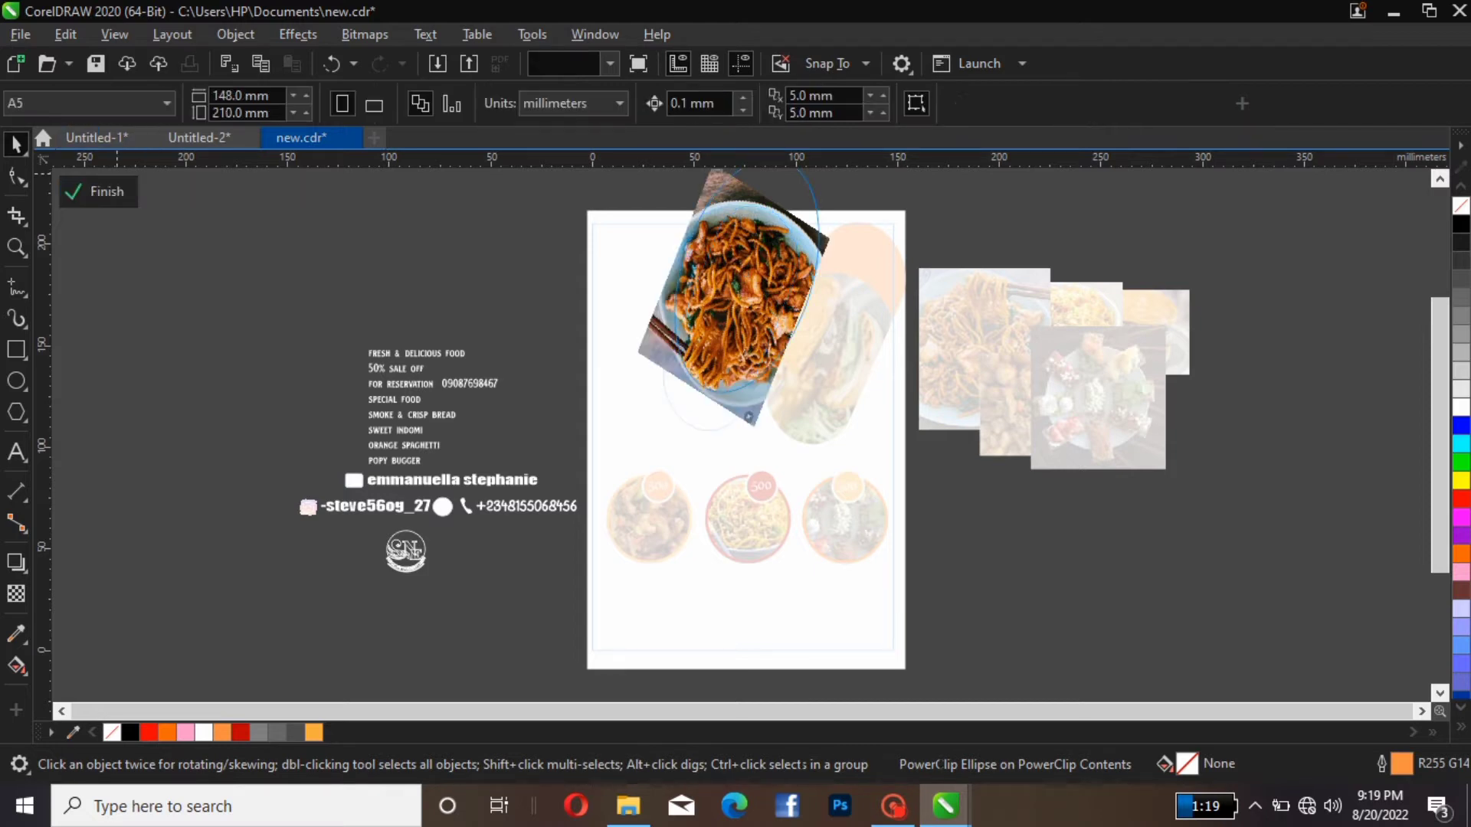
left_click(98, 192)
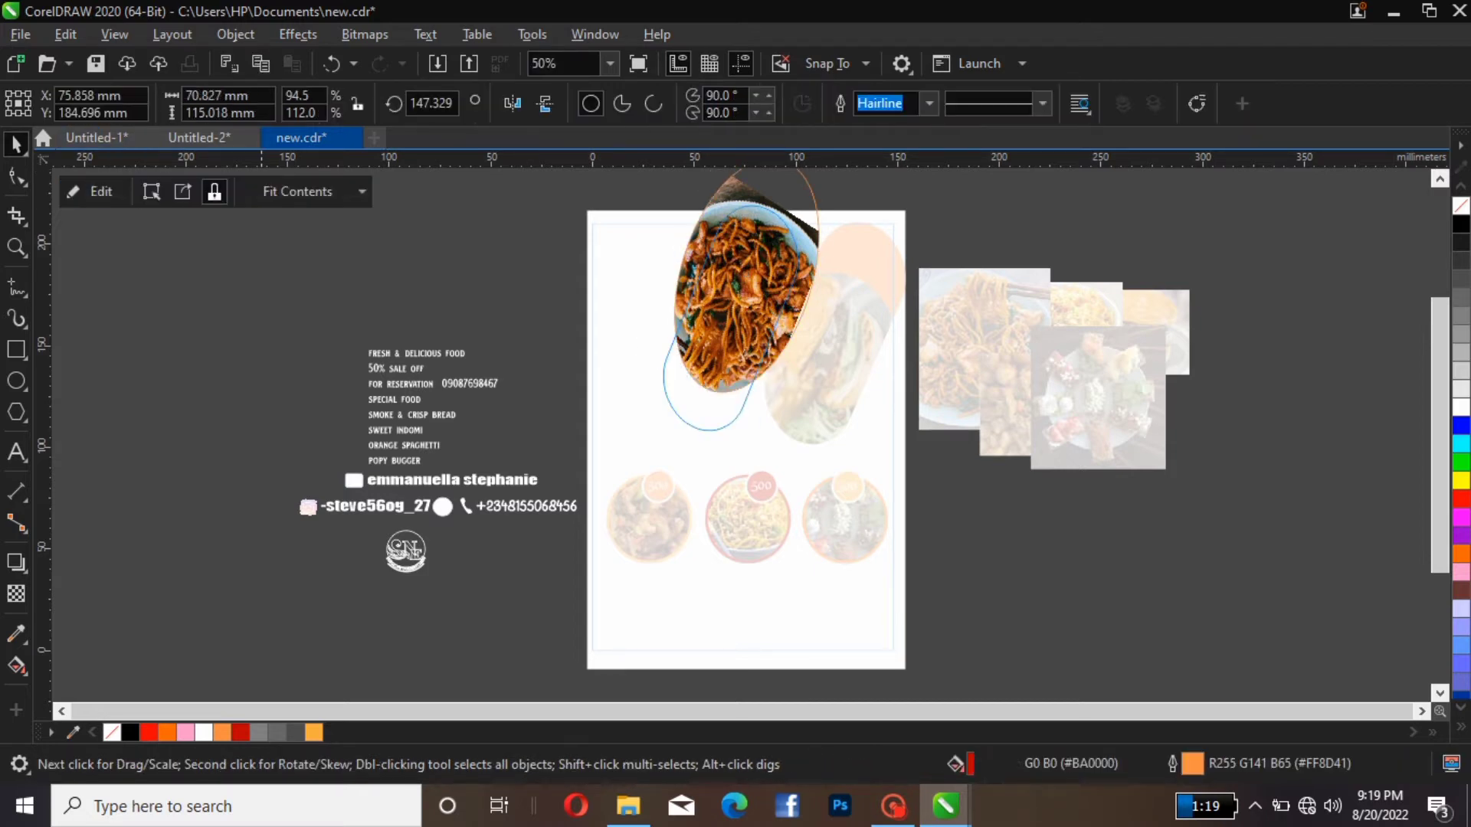
left_click(138, 229)
left_click(98, 191)
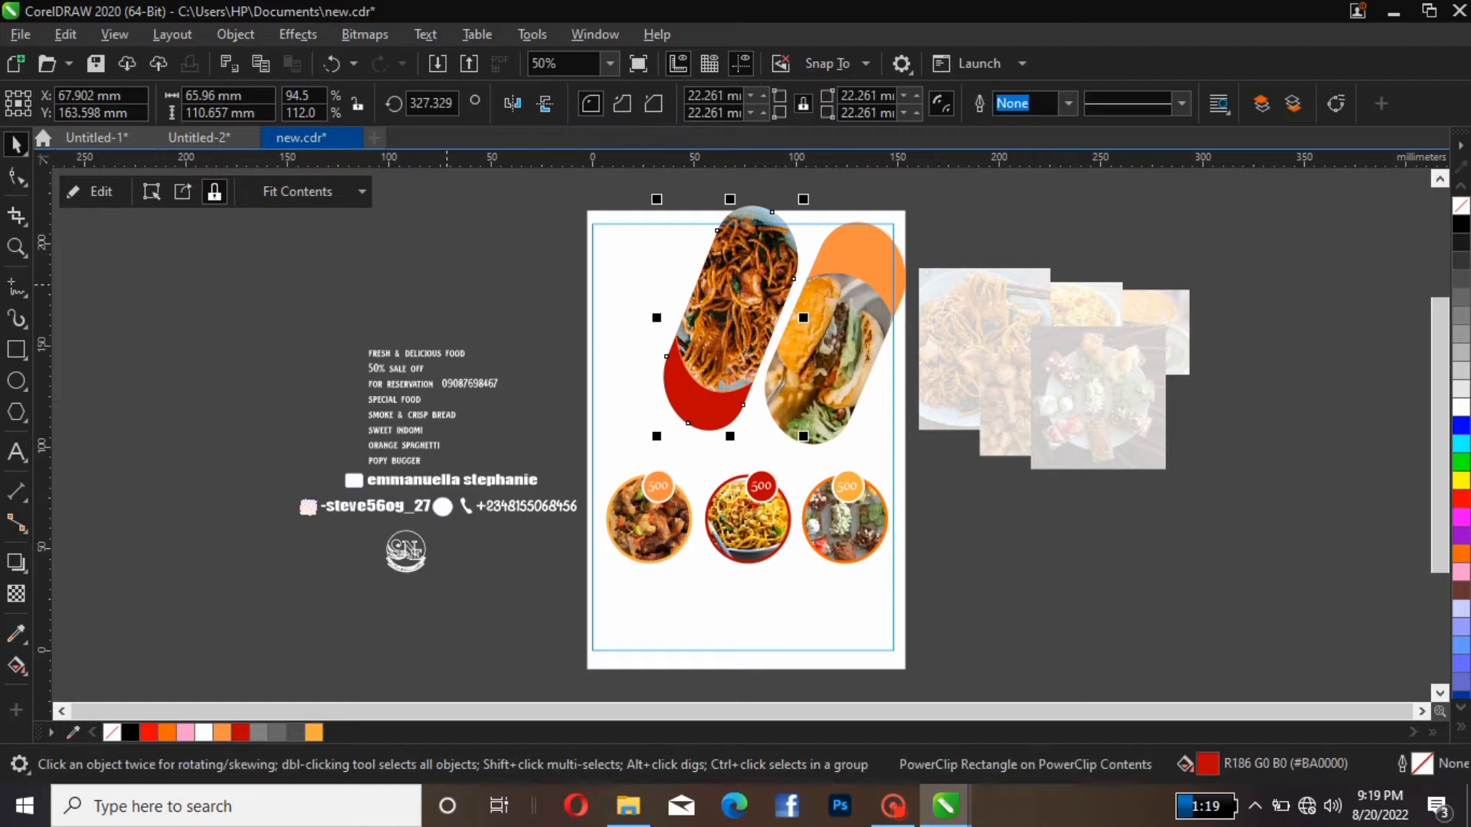
Swap the two tilted panels so the burger panel stands on the left and the noodle panel at the page's right edge.
double_click(712, 293)
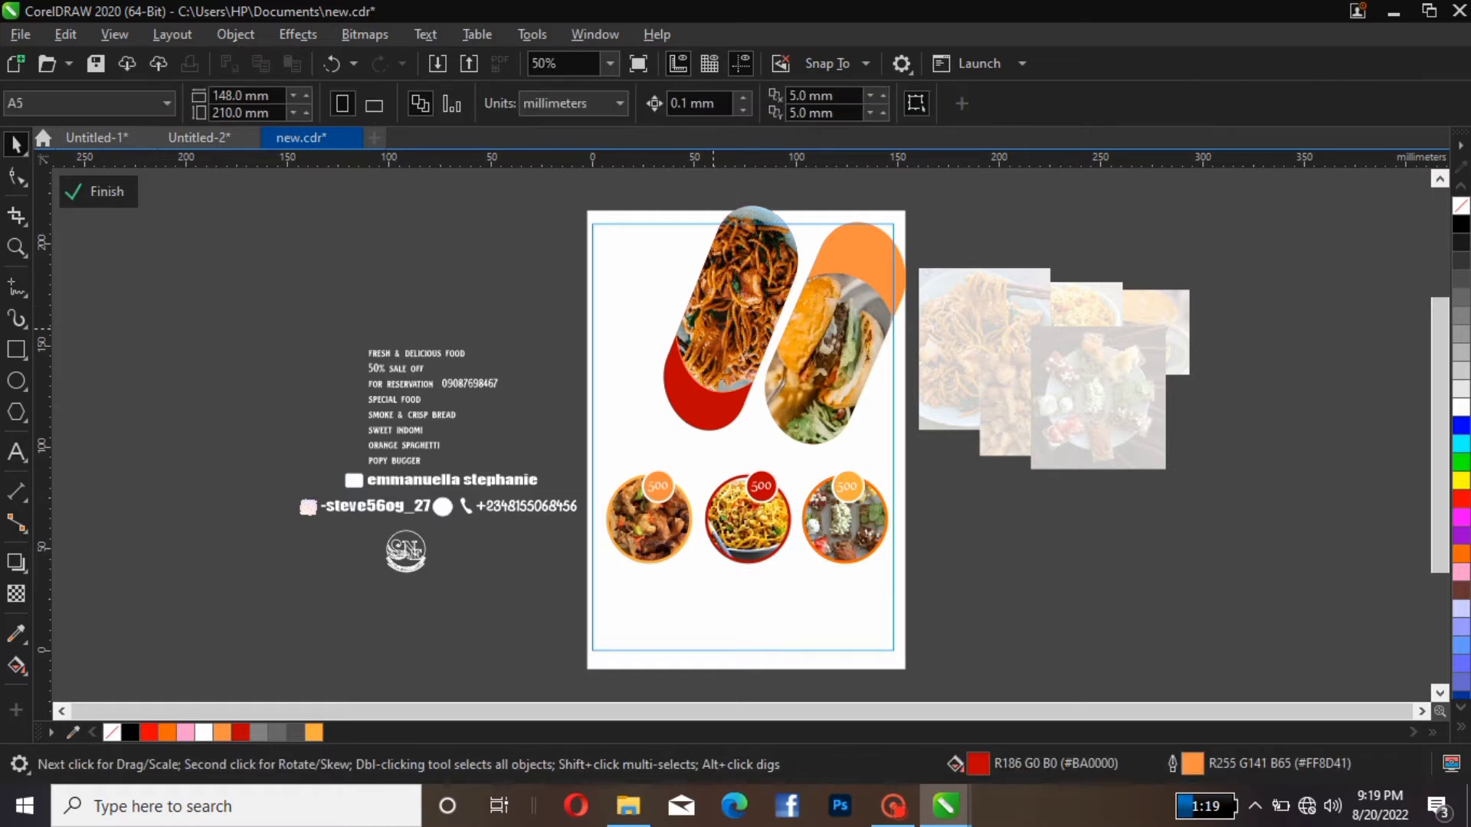
left_click(98, 192)
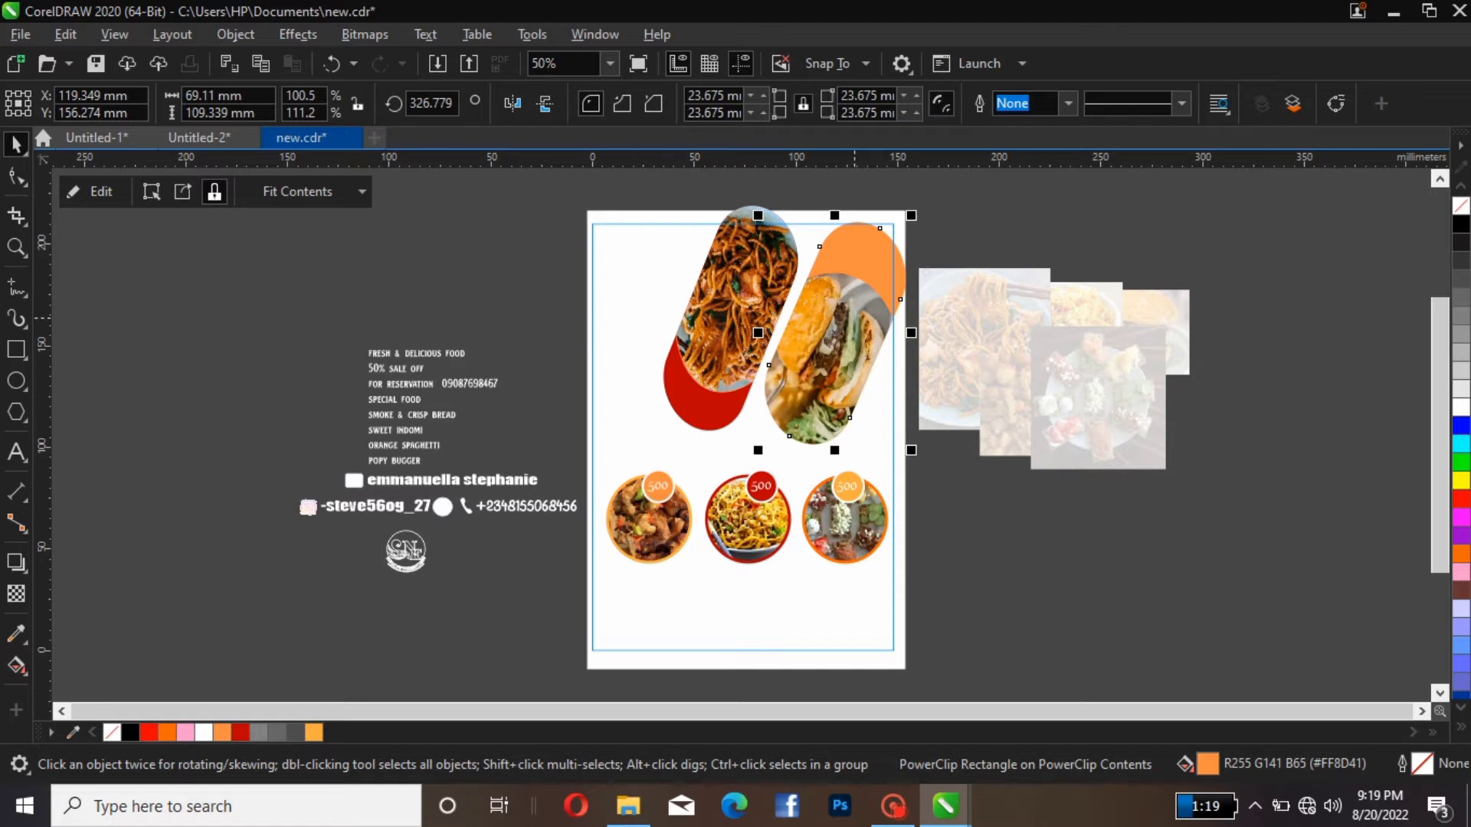
left_click_drag(828, 348, 643, 316)
double_click(759, 317)
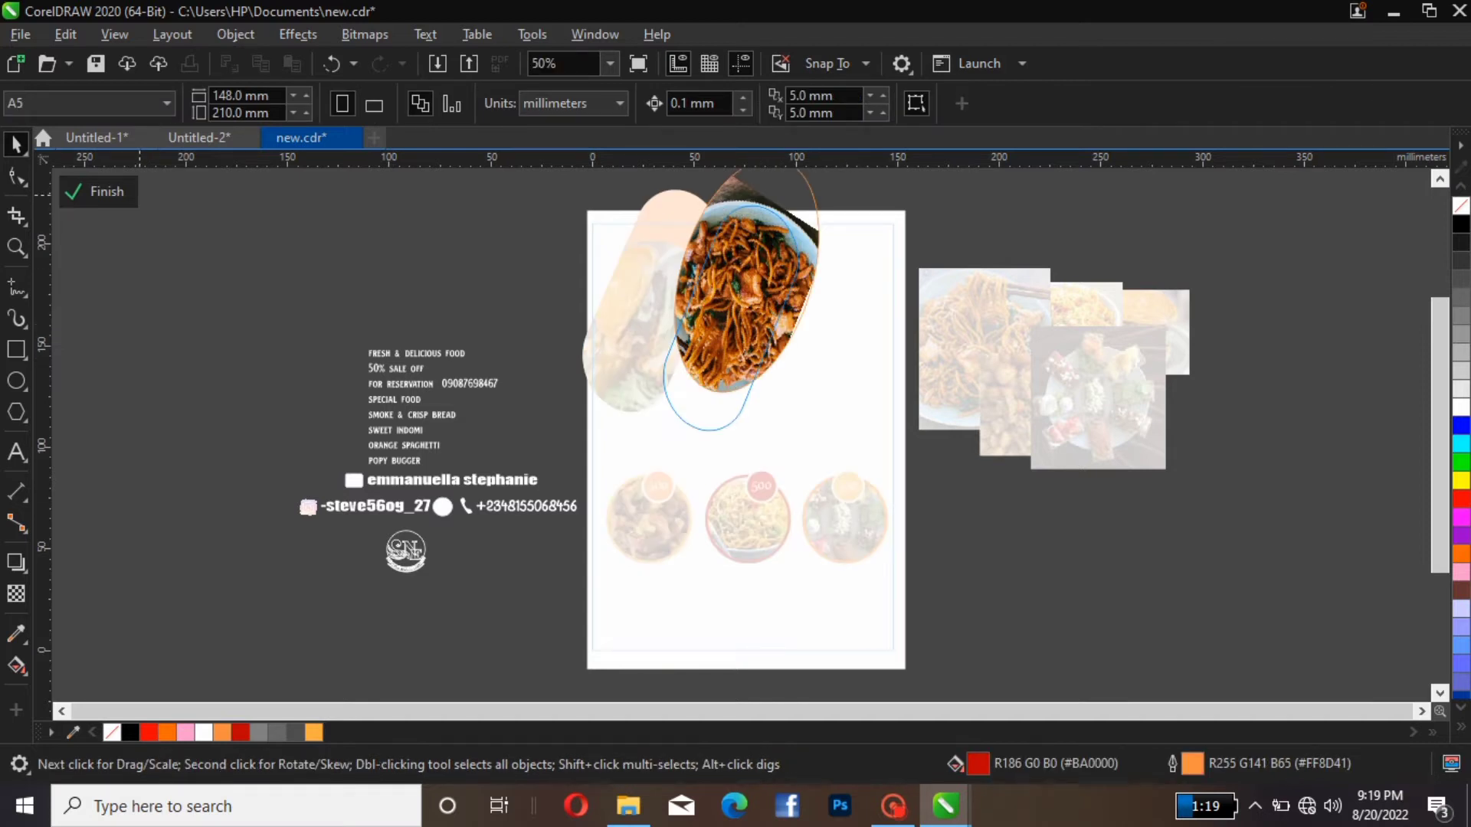
left_click(99, 191)
left_click_drag(718, 316, 843, 338)
left_click(628, 302)
left_click_drag(628, 302, 851, 296)
left_click(831, 305)
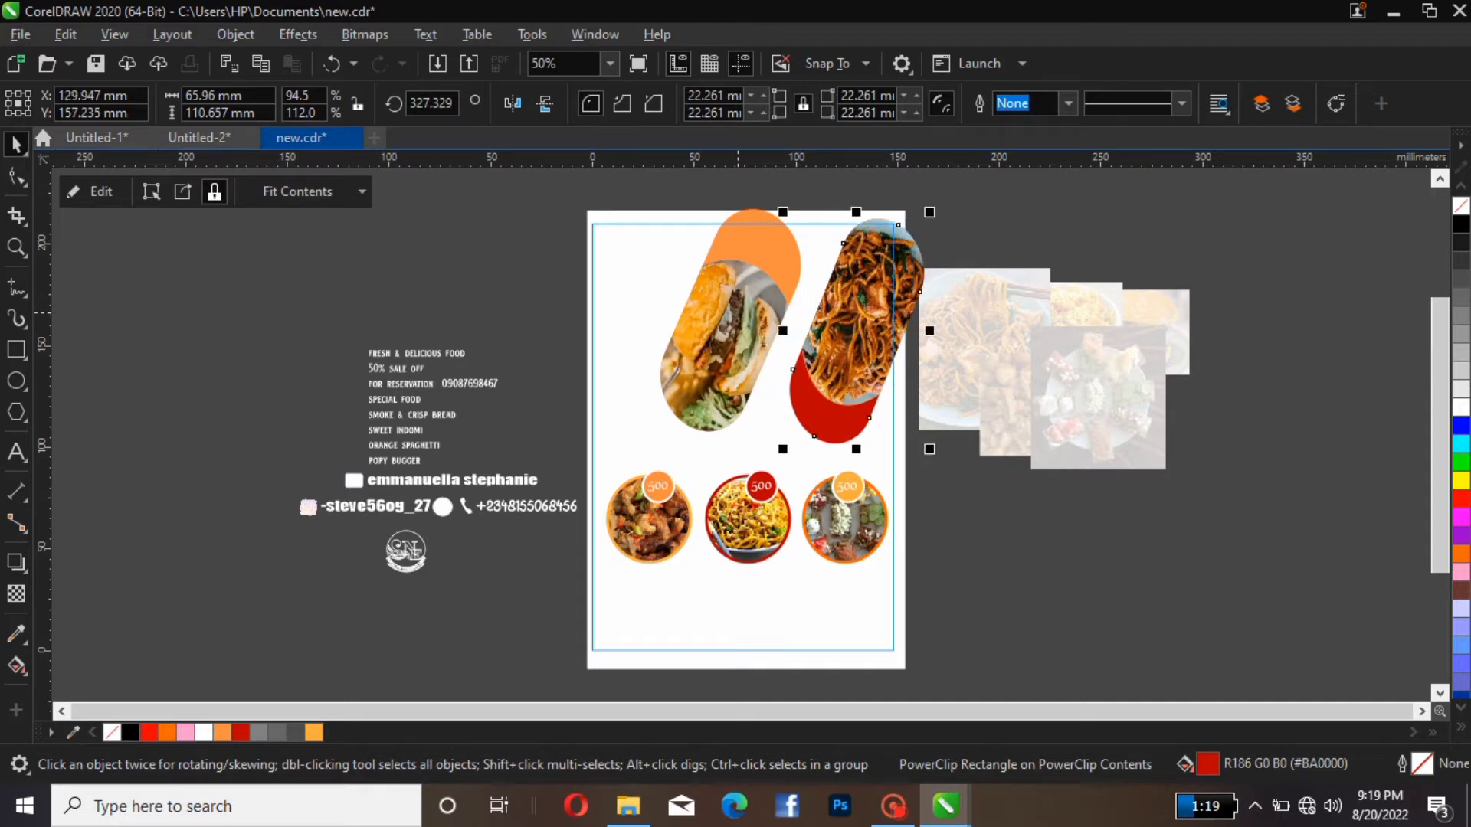
Move the burger panel slightly up and right, closer to the noodle panel.
left_click(731, 319)
left_click_drag(731, 321, 752, 312)
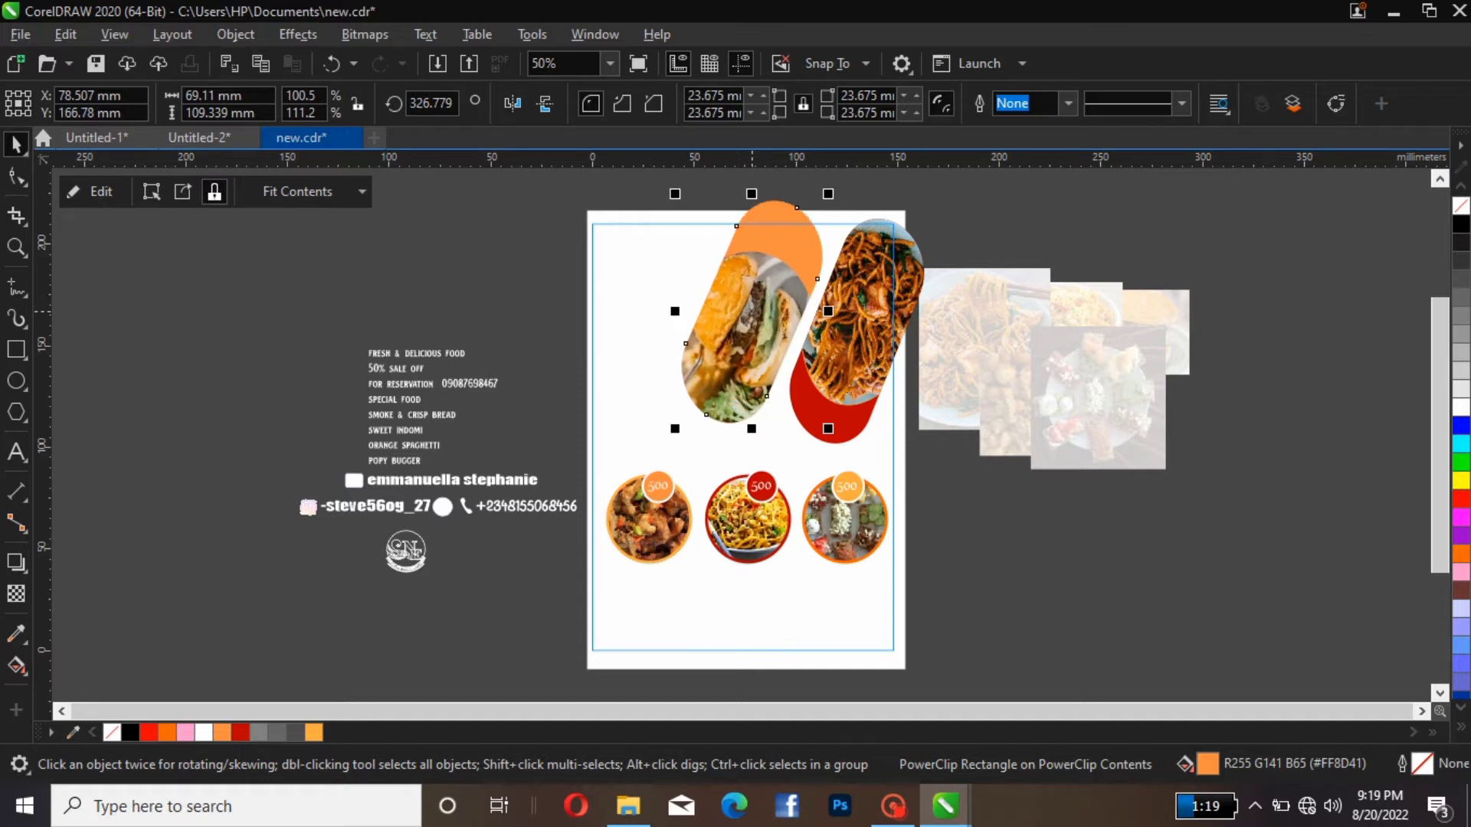
double_click(856, 330)
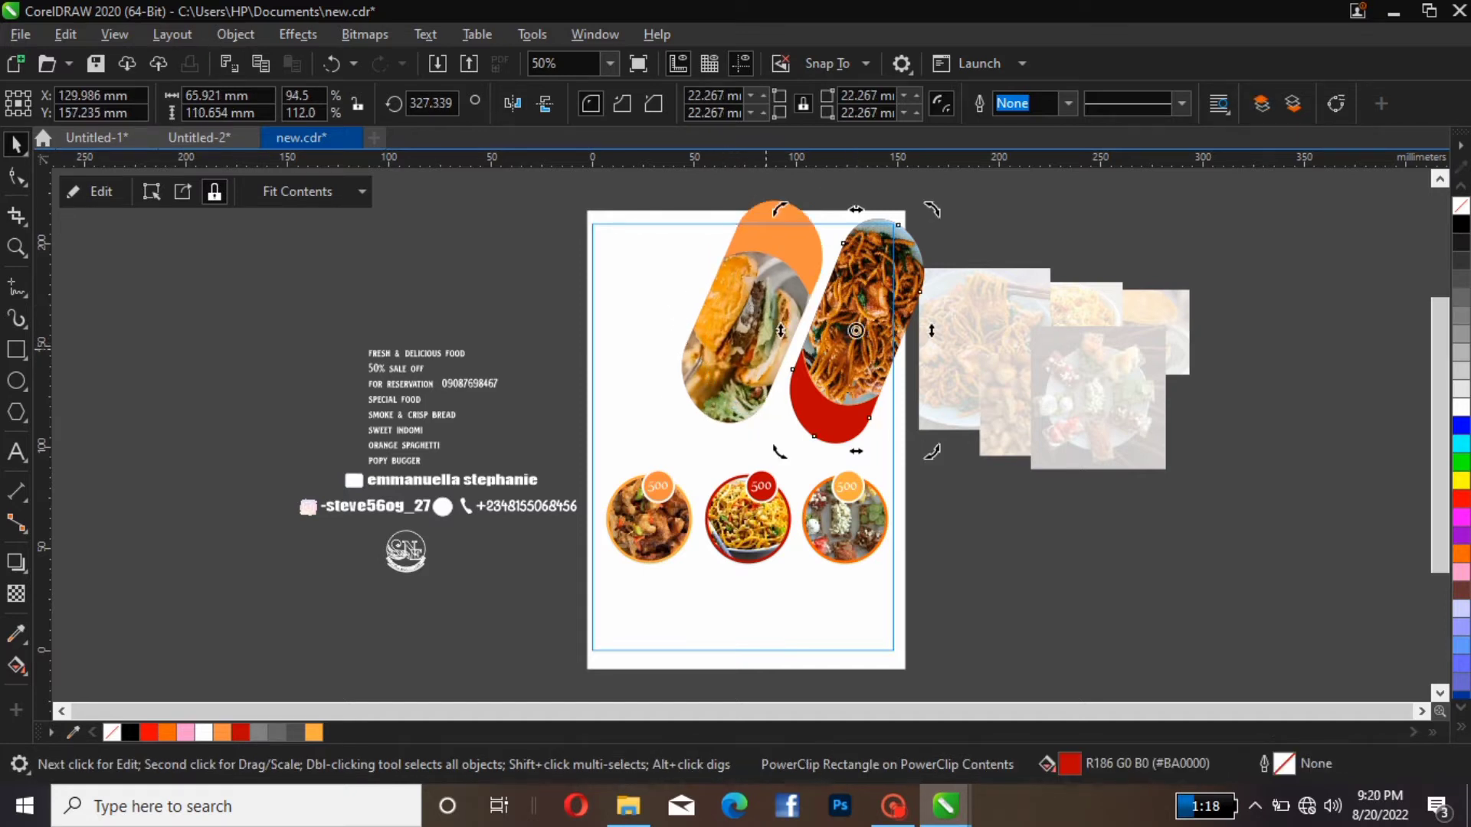
Leave the page frame's content editing to check the clipped flyer layout.
left_click(603, 336)
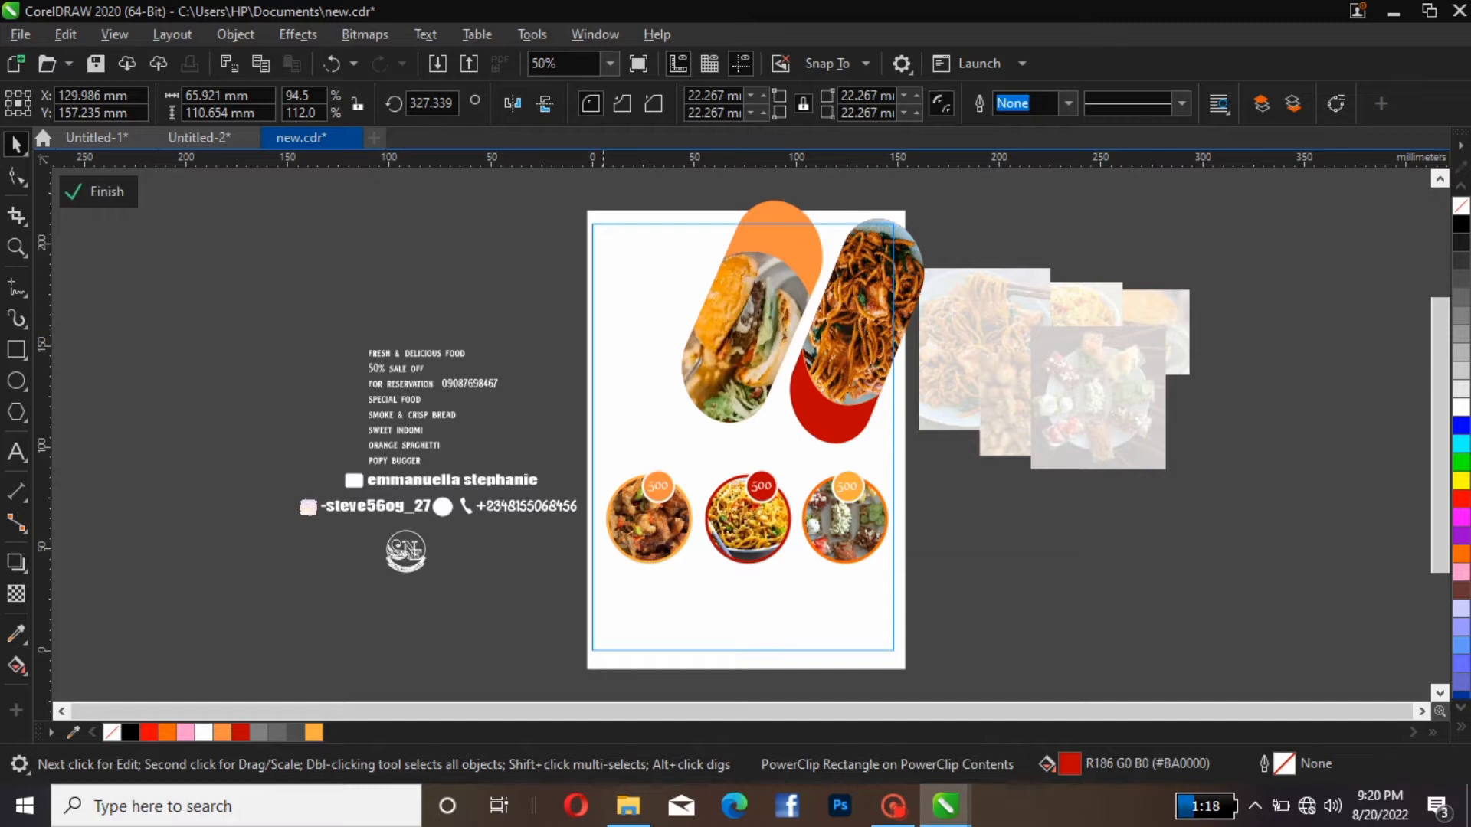
left_click(98, 191)
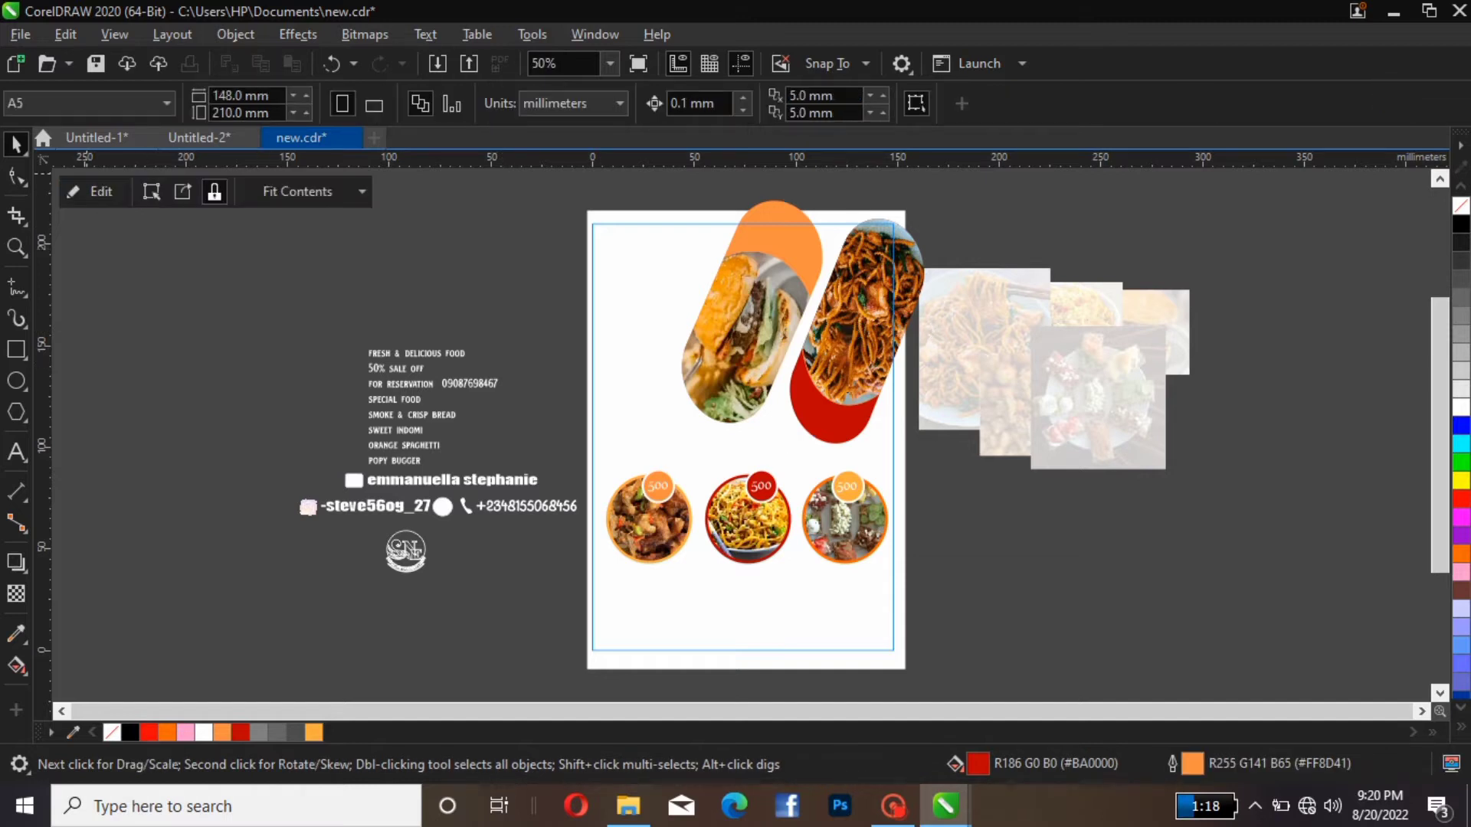
key("Escape")
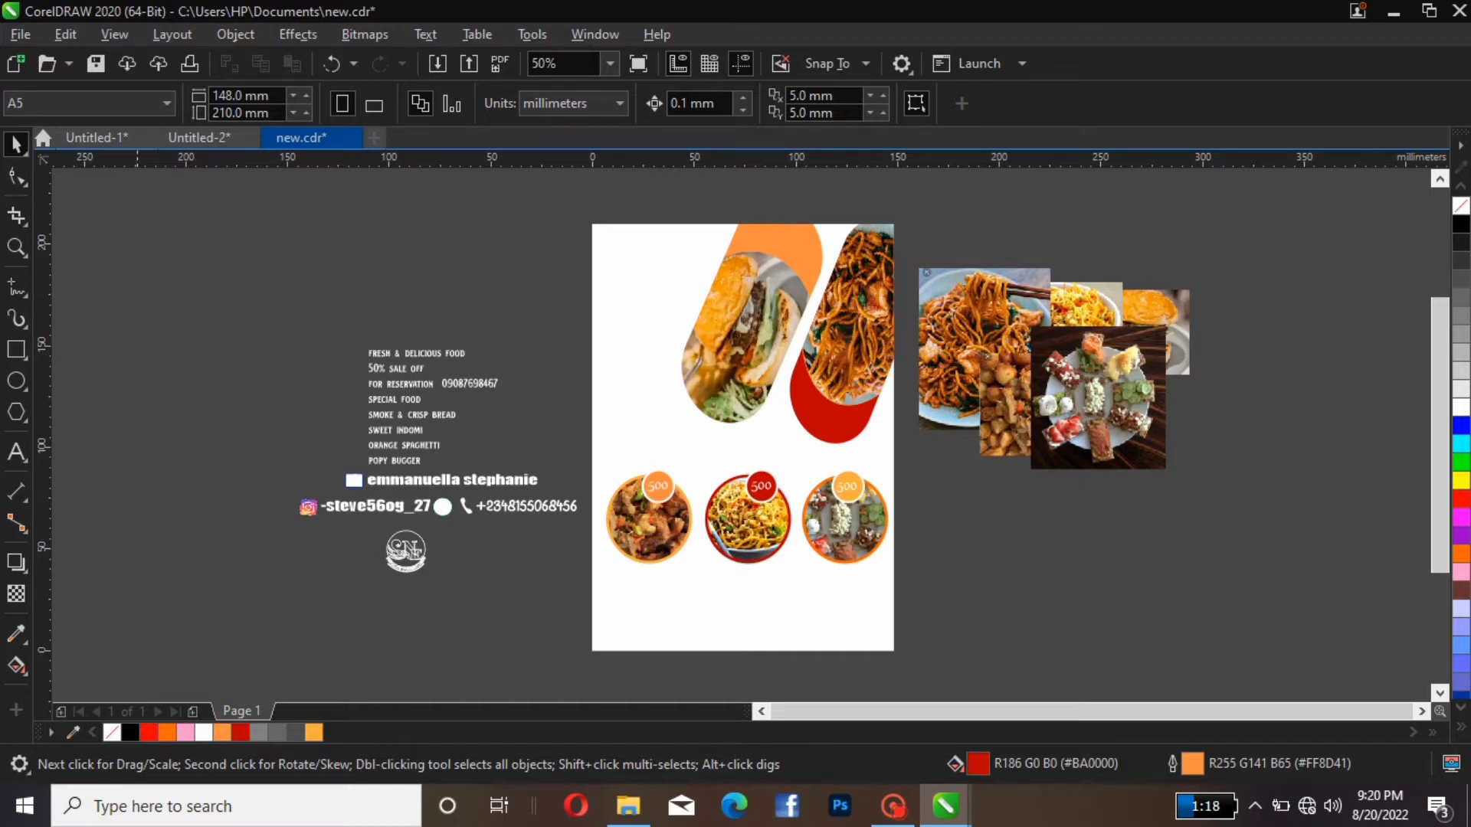
Reopen the page frame's contents and draw a red rectangle about 70 × 14 mm across the page's upper left edge.
left_click(823, 370)
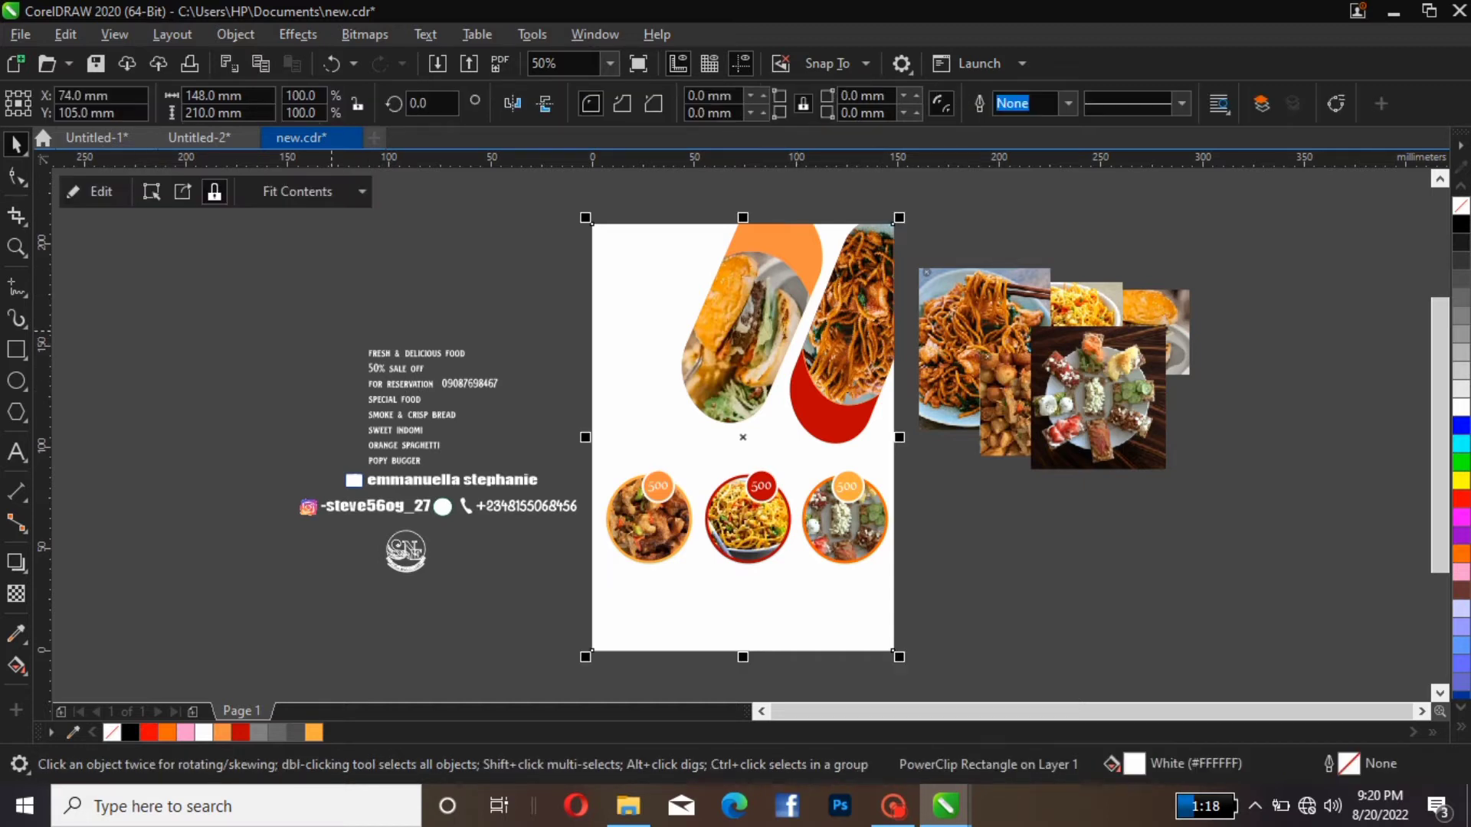
left_click(93, 192)
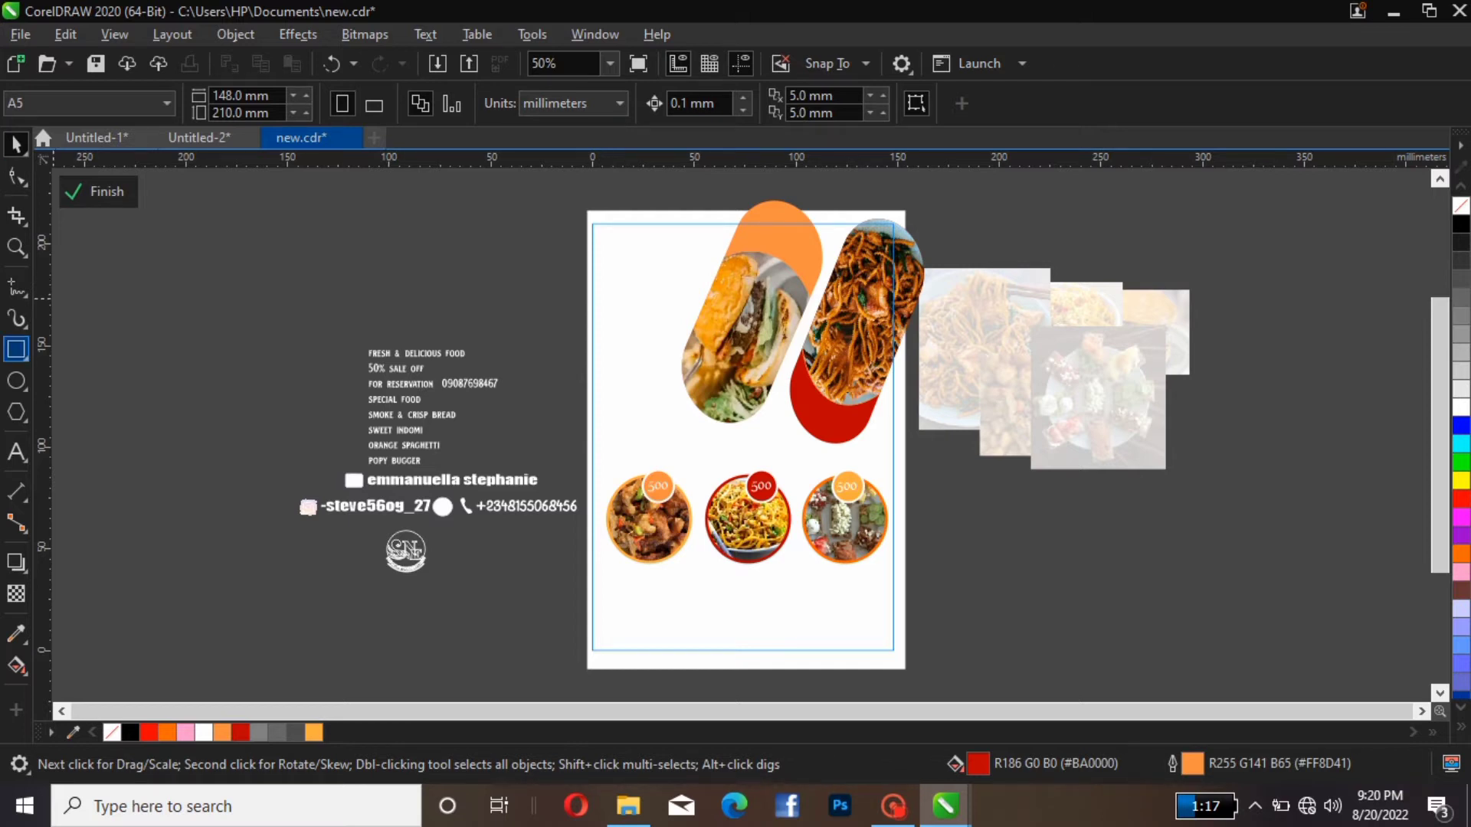
left_click(16, 350)
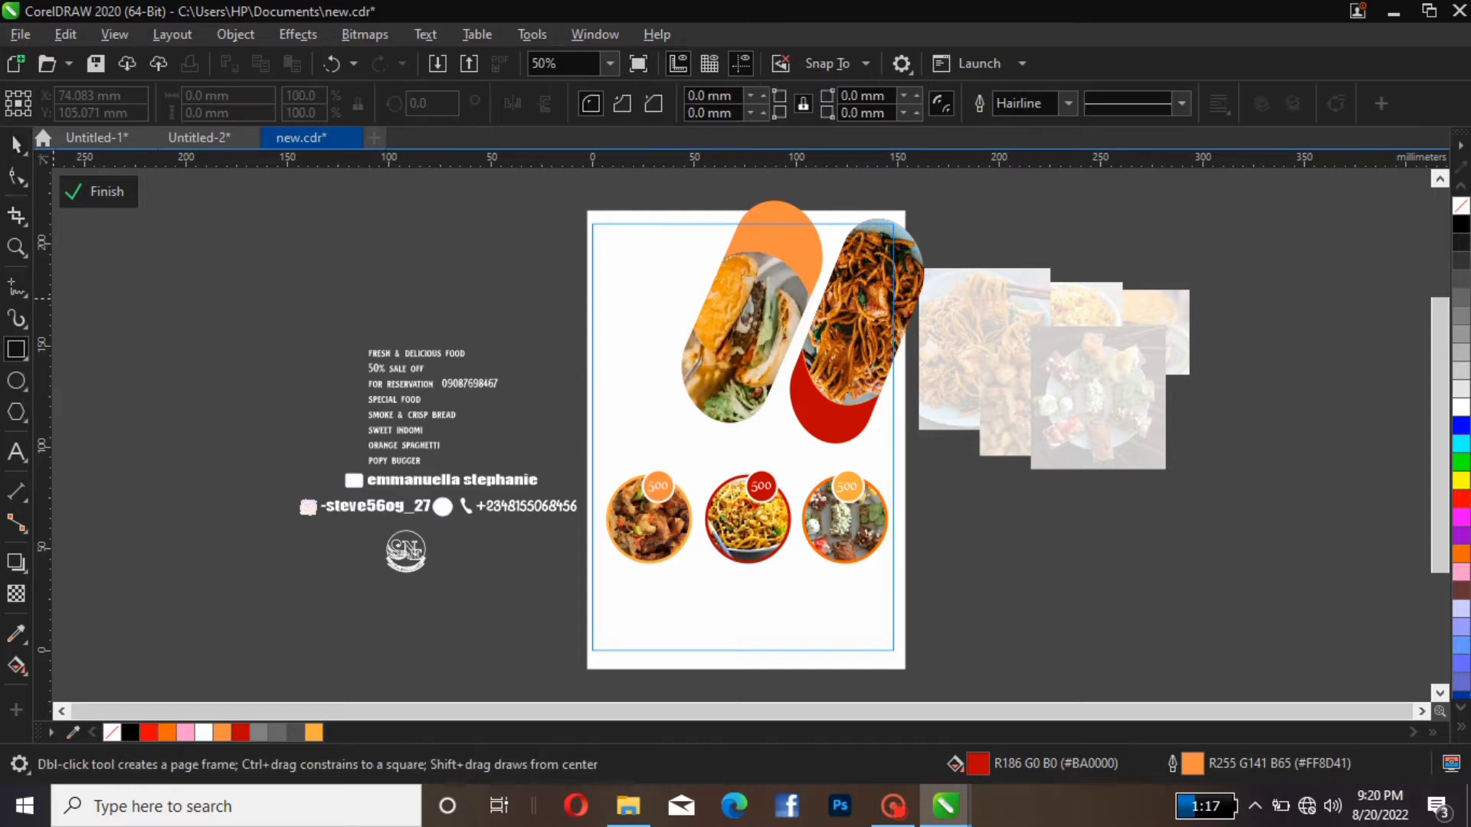
left_click_drag(483, 285, 625, 313)
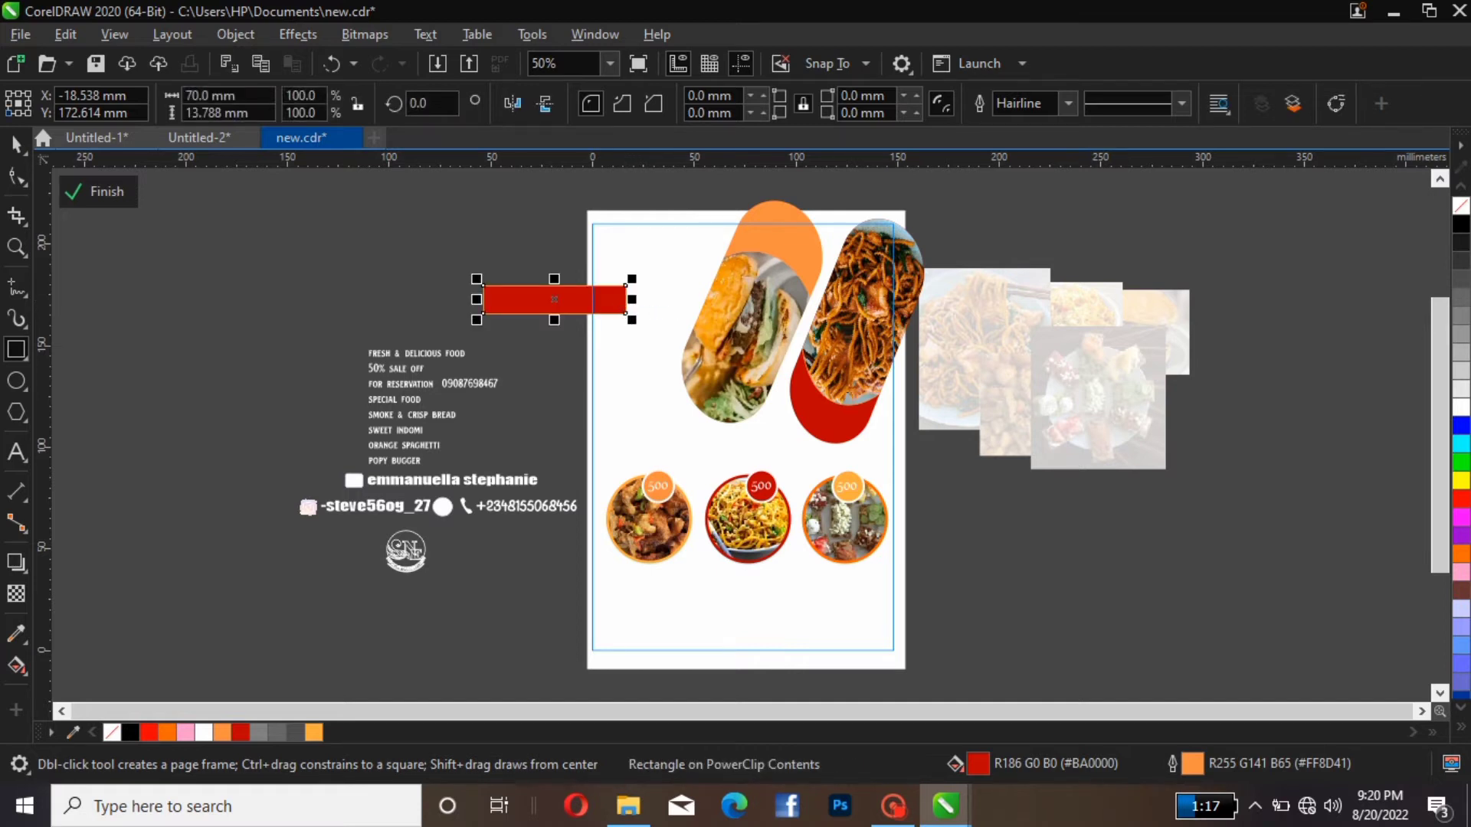
Move the red rectangle inside the page beside the burger panel and resize it to about 60 × 19 mm.
left_click(16, 144)
left_click_drag(554, 302, 666, 283)
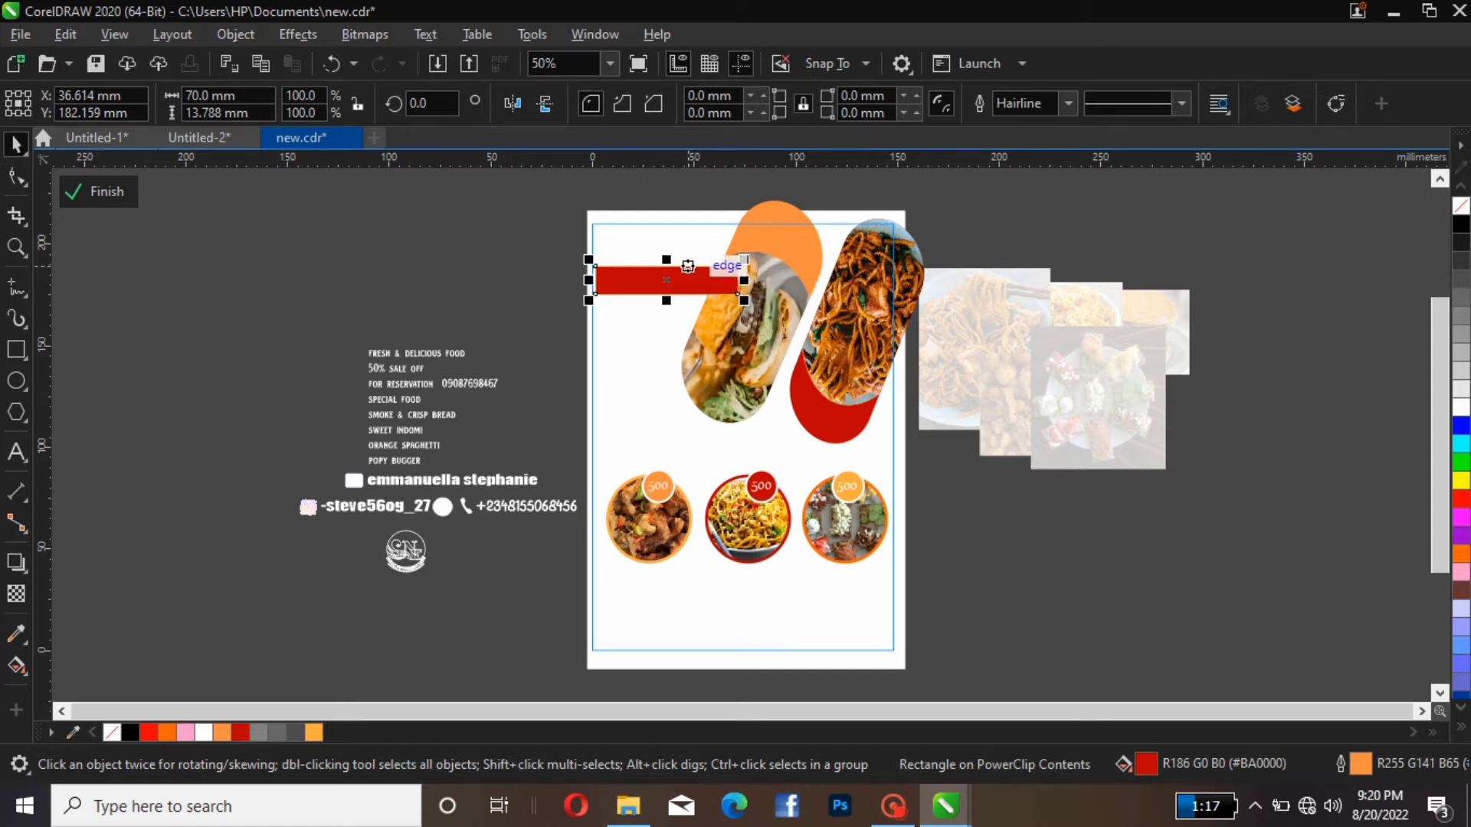
left_click_drag(666, 259, 665, 253)
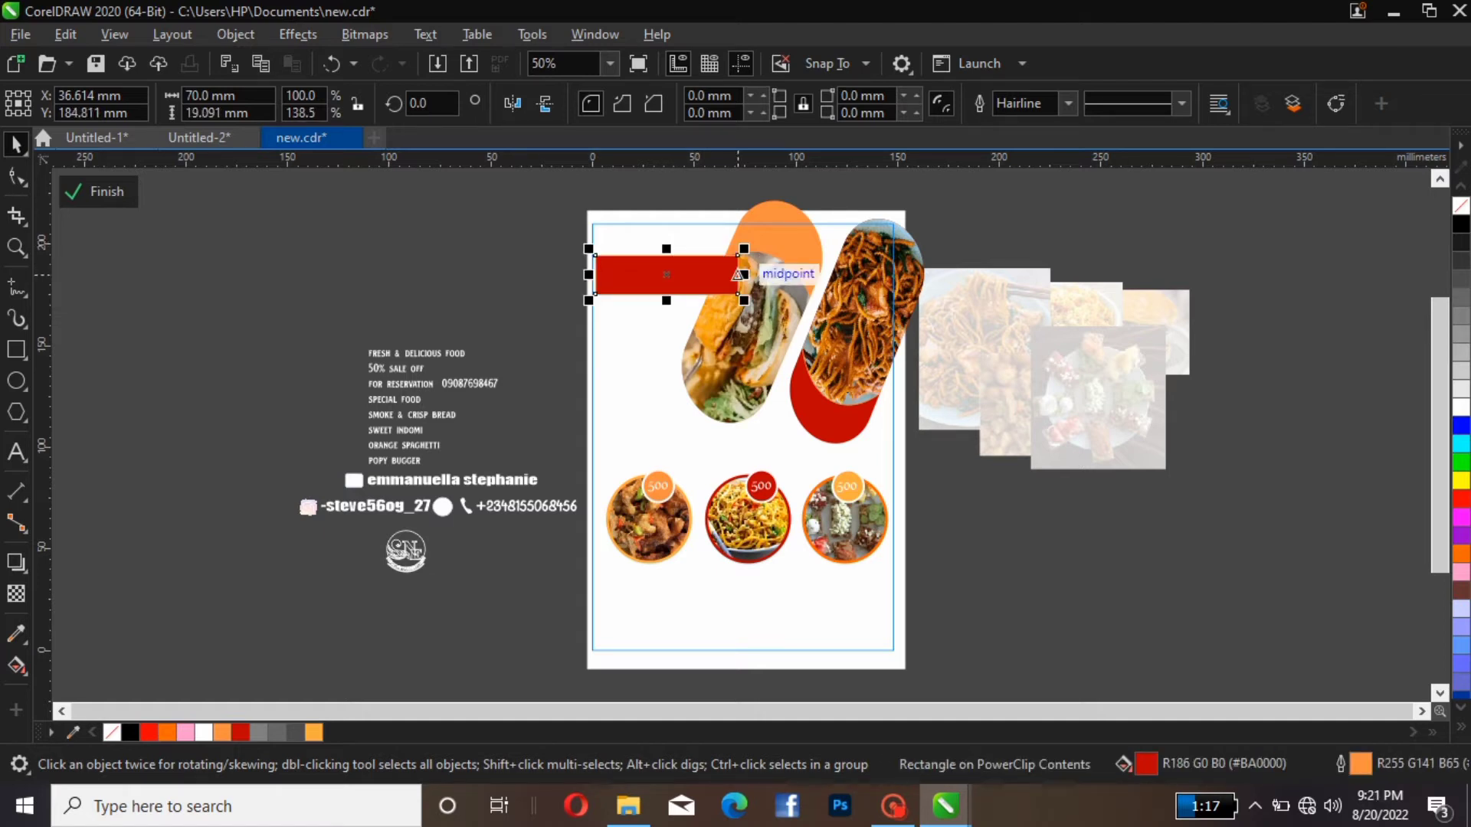
left_click_drag(743, 275, 723, 274)
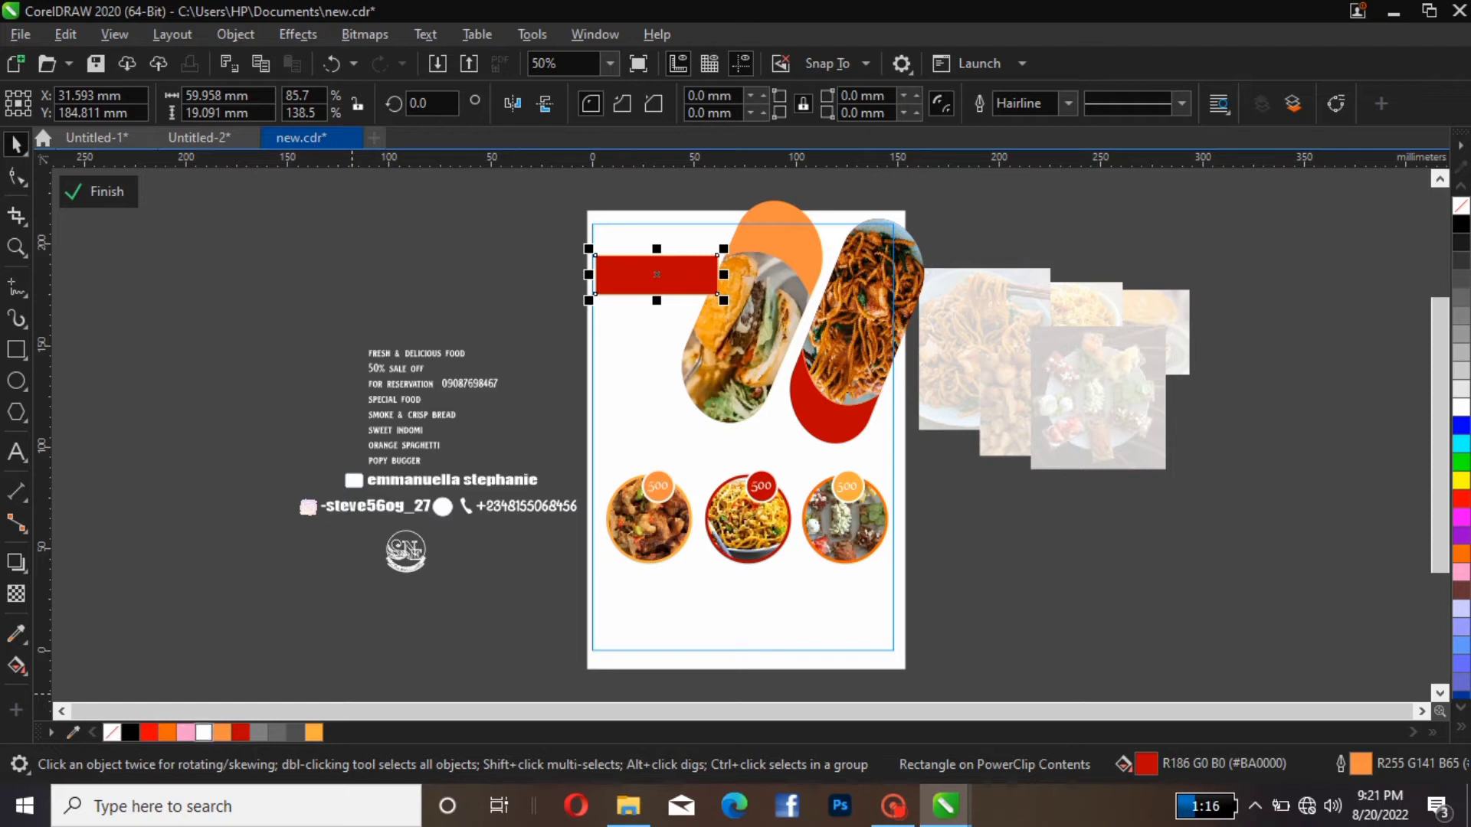
Give the red rectangle a white 3 pt outline and skew its right end upward to a total height of about 34 mm.
right_click(203, 732)
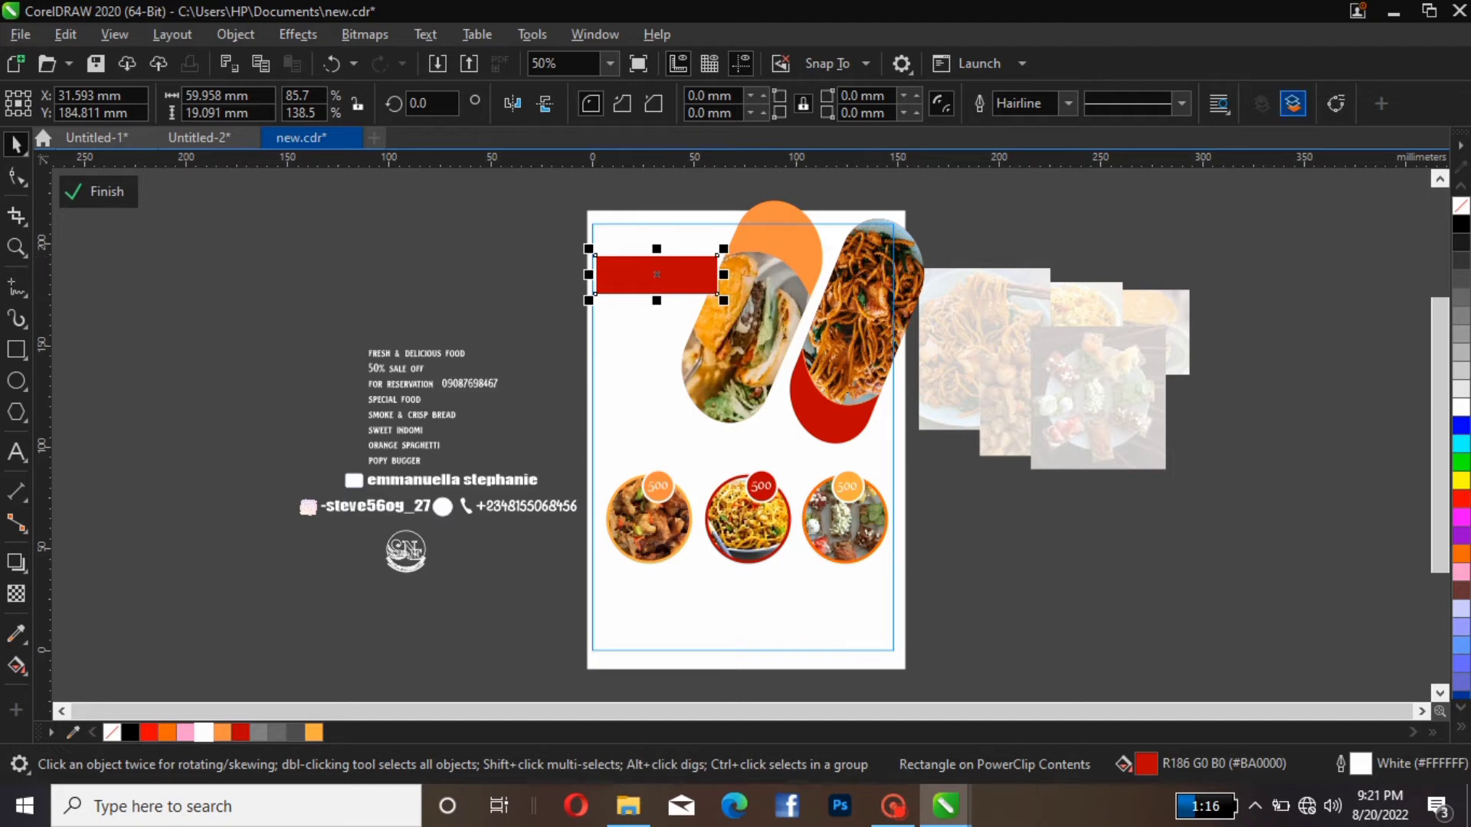
left_click(1068, 103)
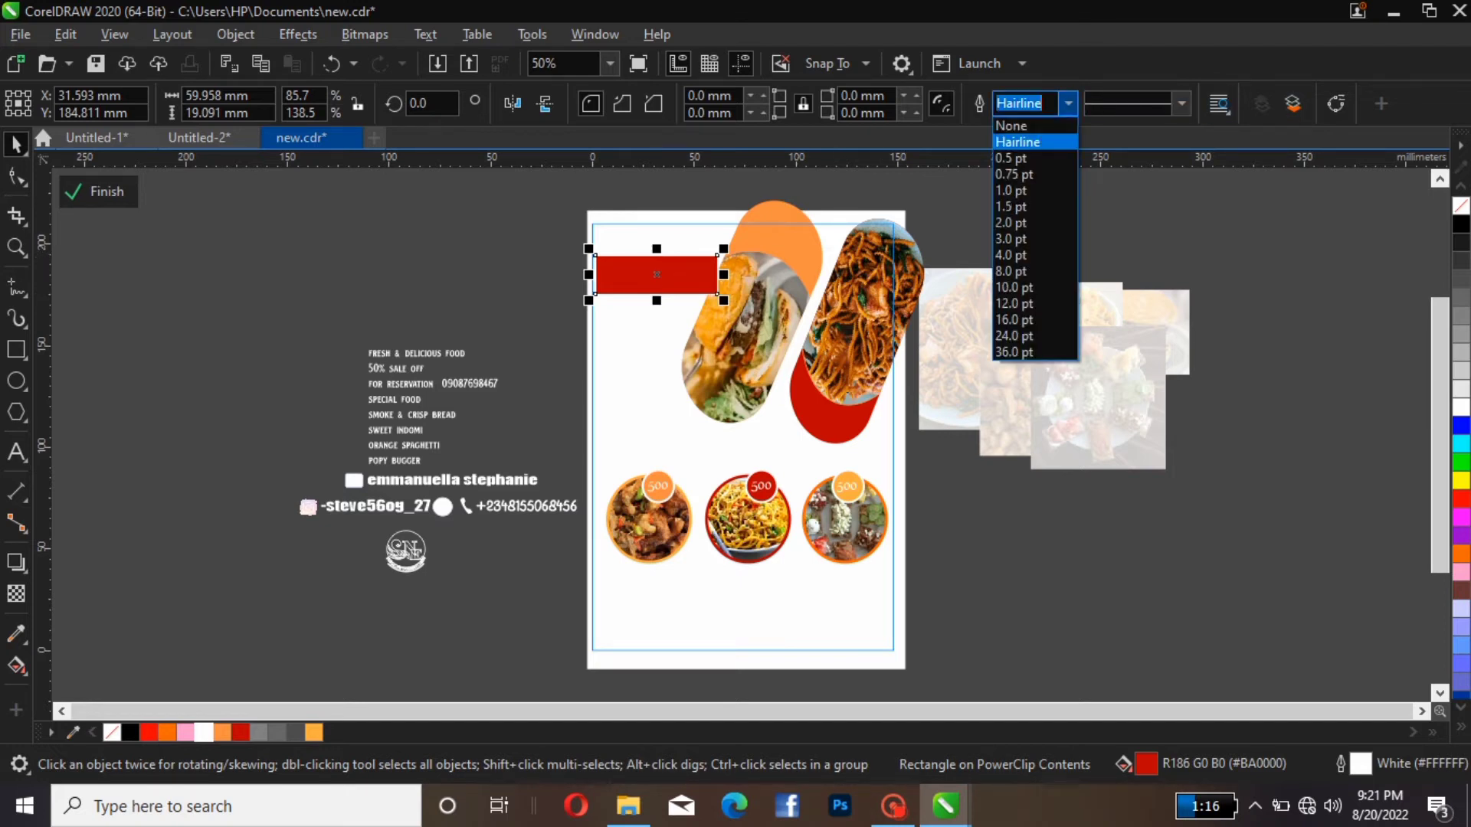
left_click(1034, 239)
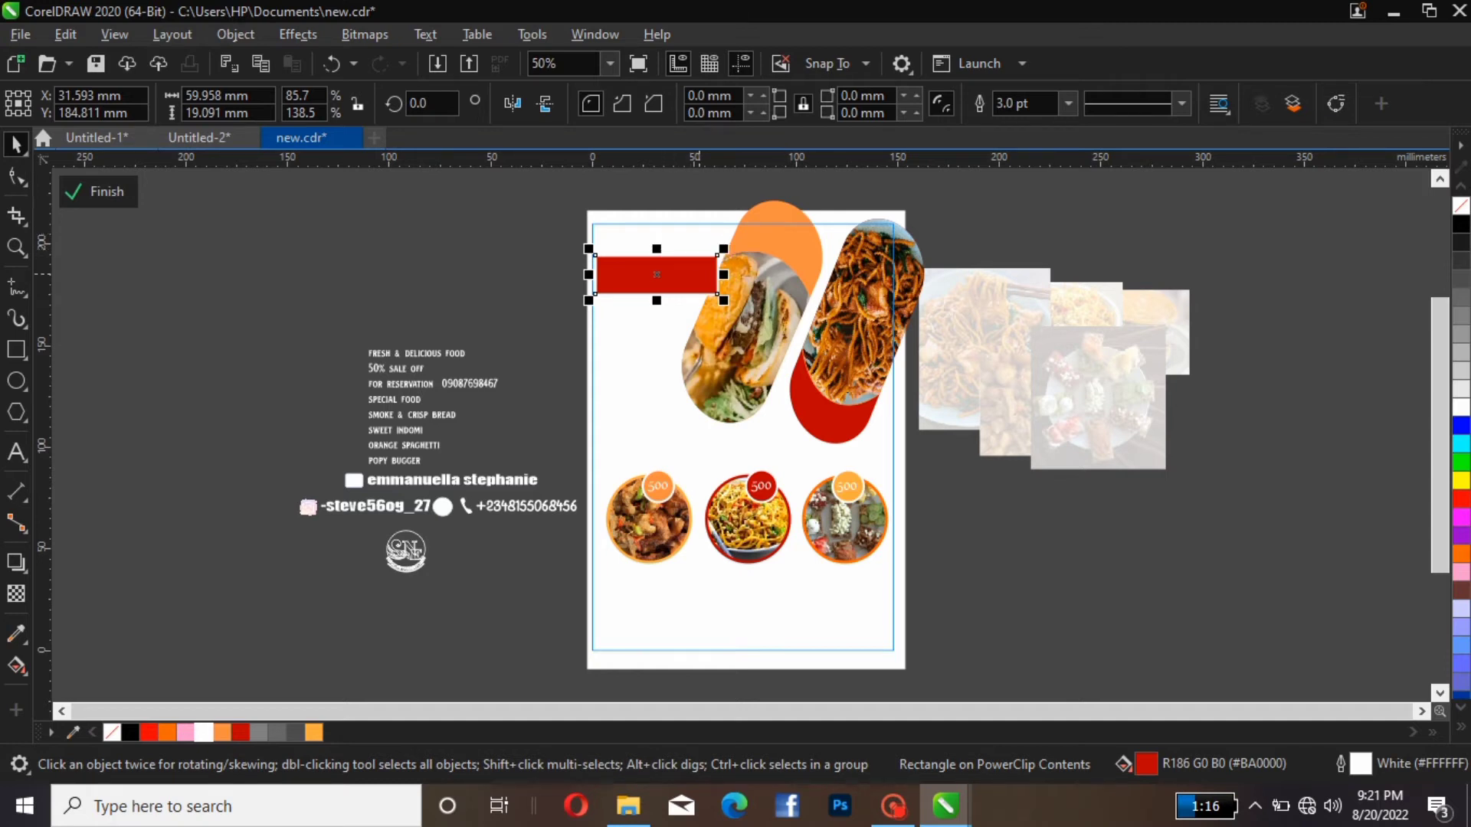
left_click(721, 275)
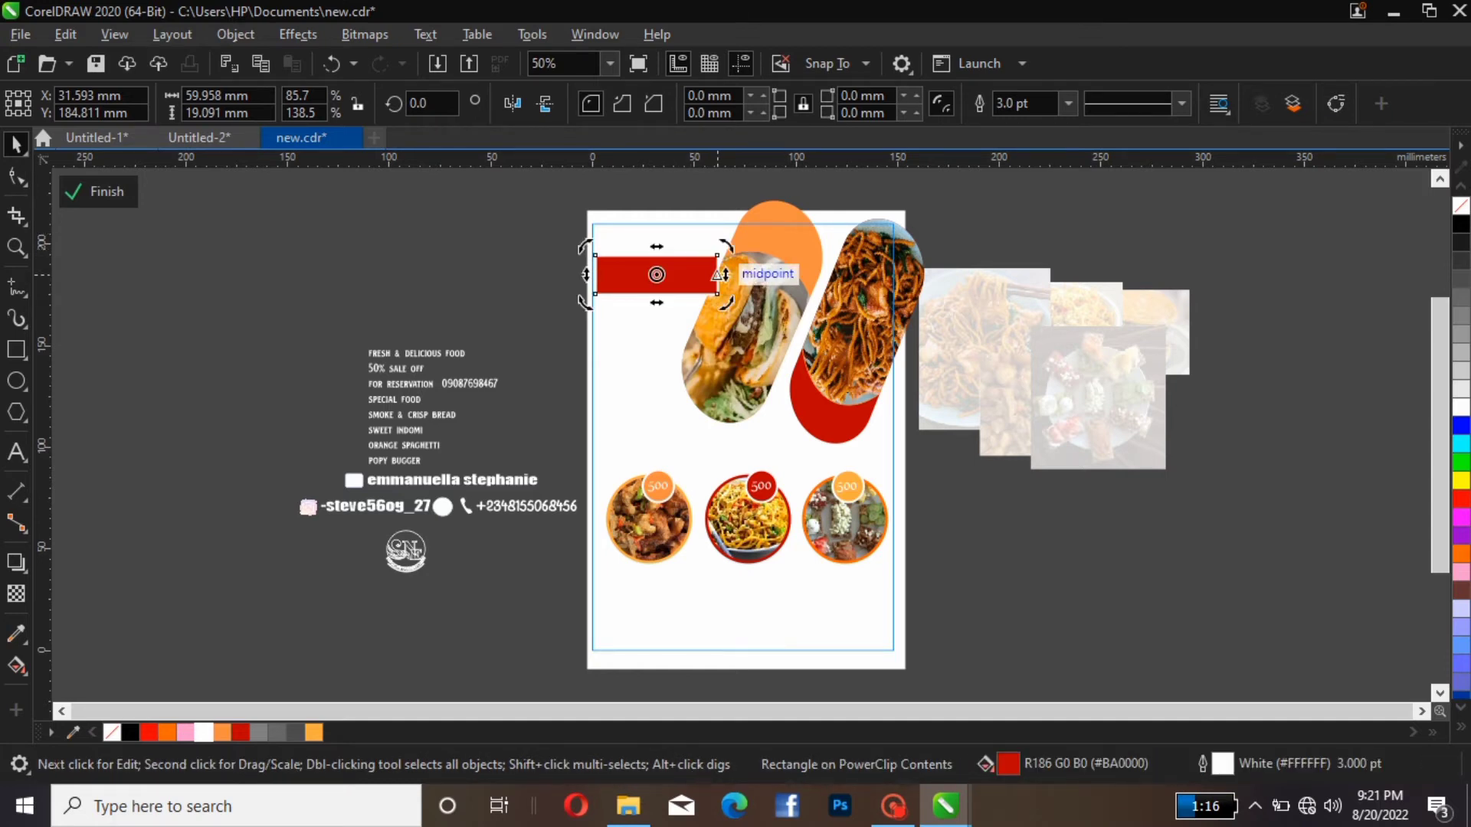
left_click_drag(721, 274, 730, 242)
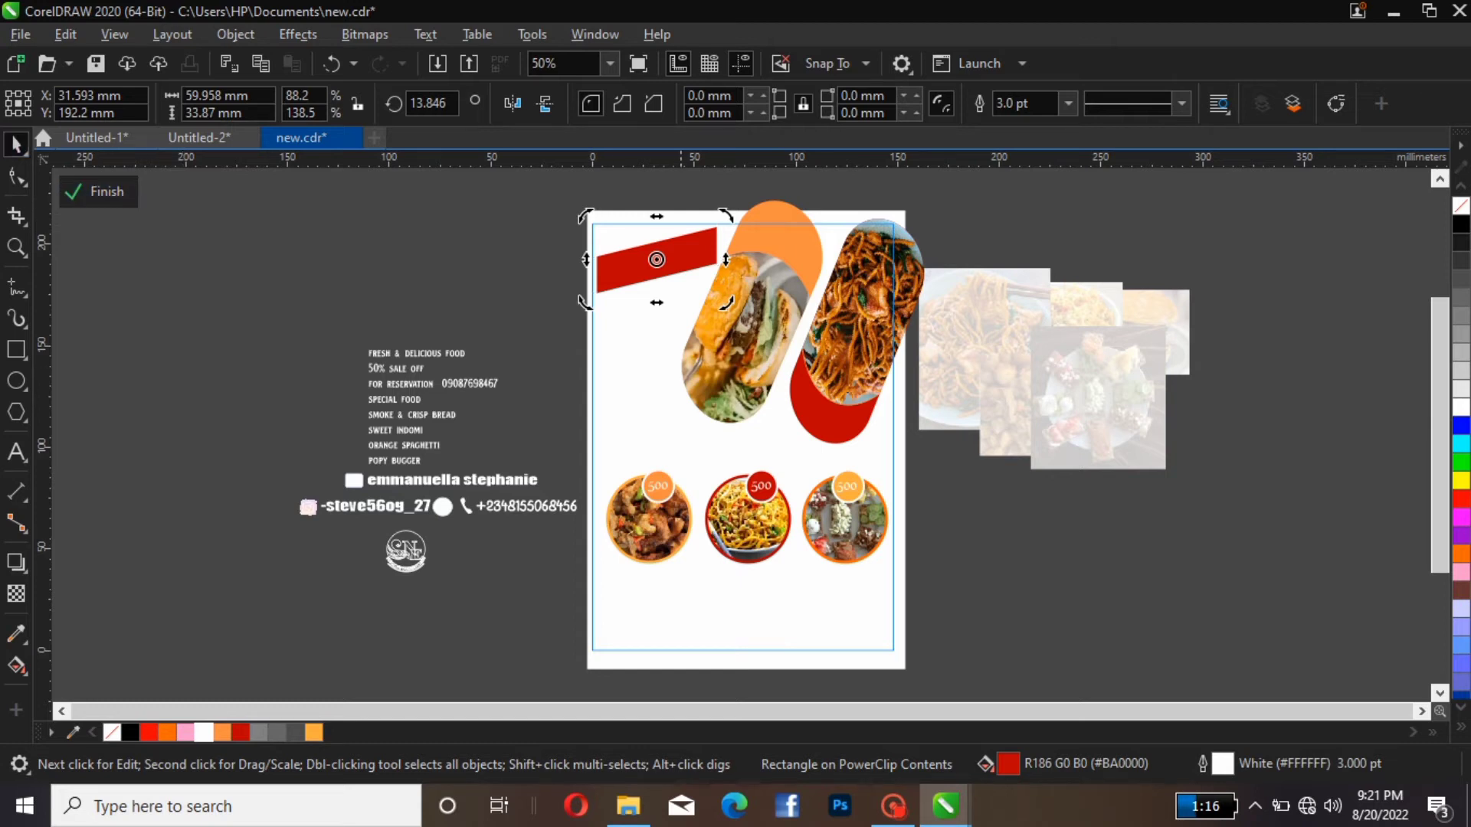
Scale the slanted red banner down to about 50 × 28 mm and reposition it against the upper part of the burger panel.
left_click(684, 261)
left_click_drag(684, 246, 685, 252)
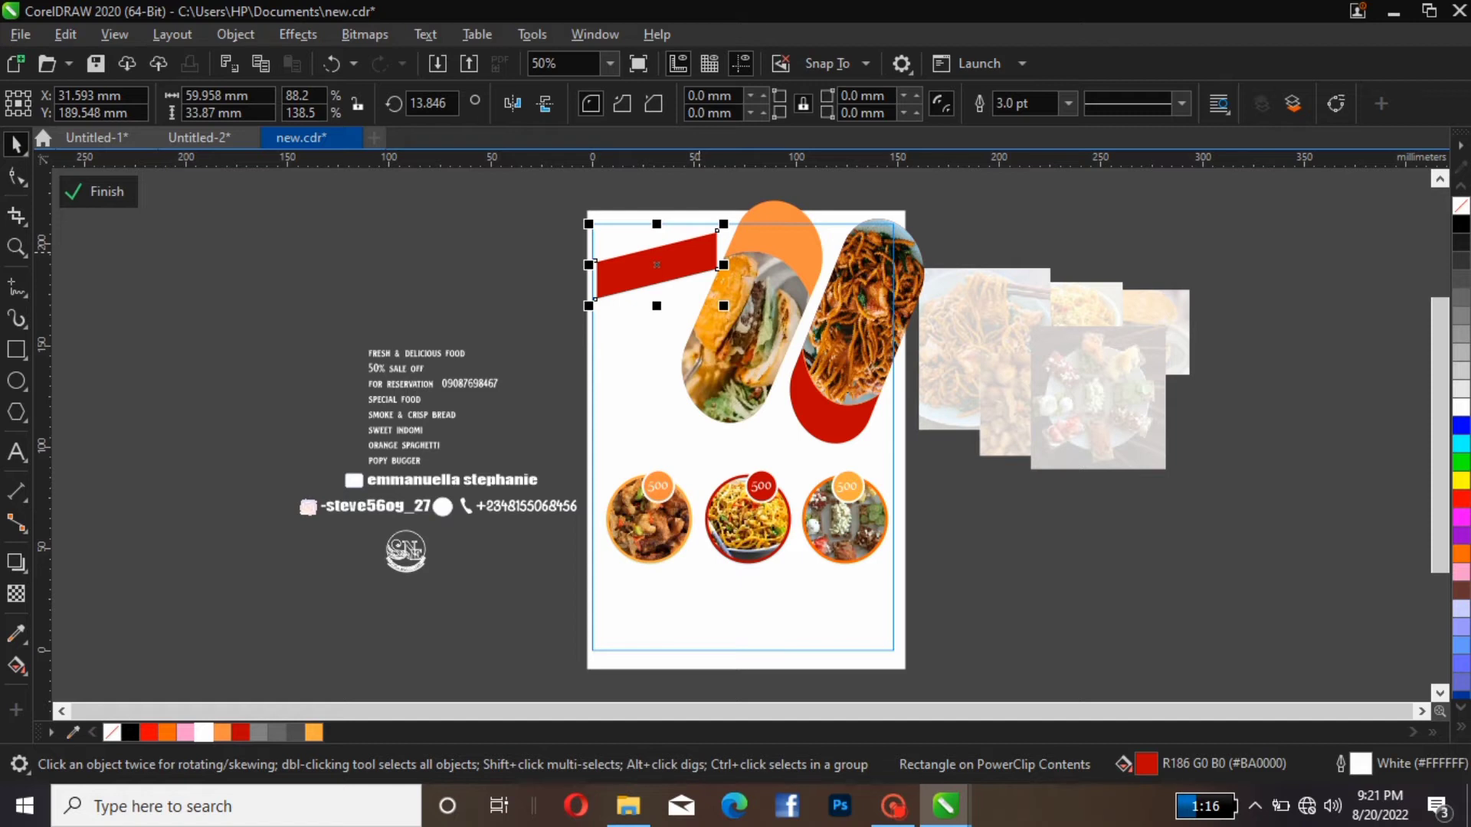
key("Down")
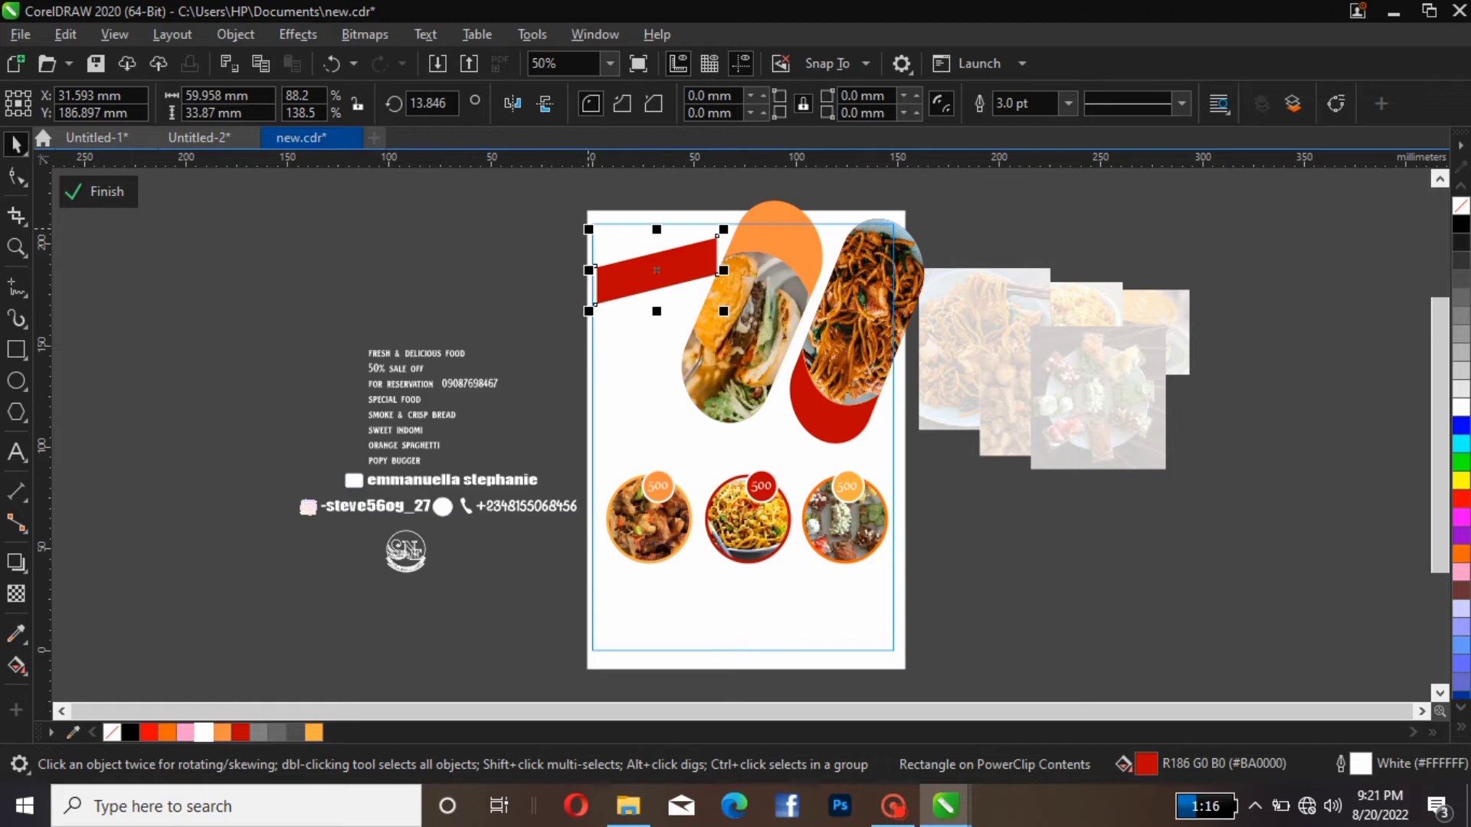
left_click_drag(589, 229, 599, 235)
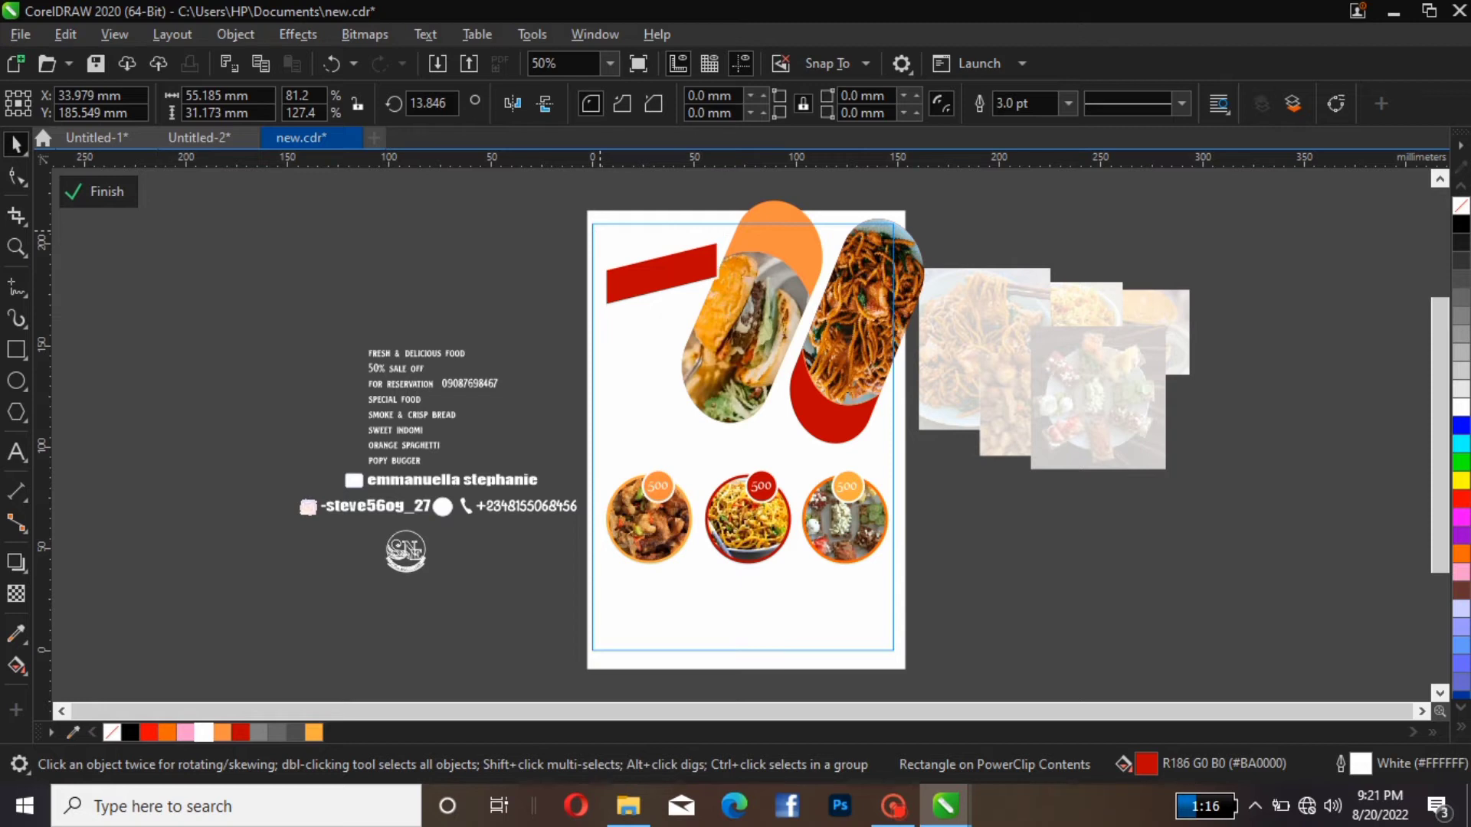
left_click_drag(599, 235, 609, 241)
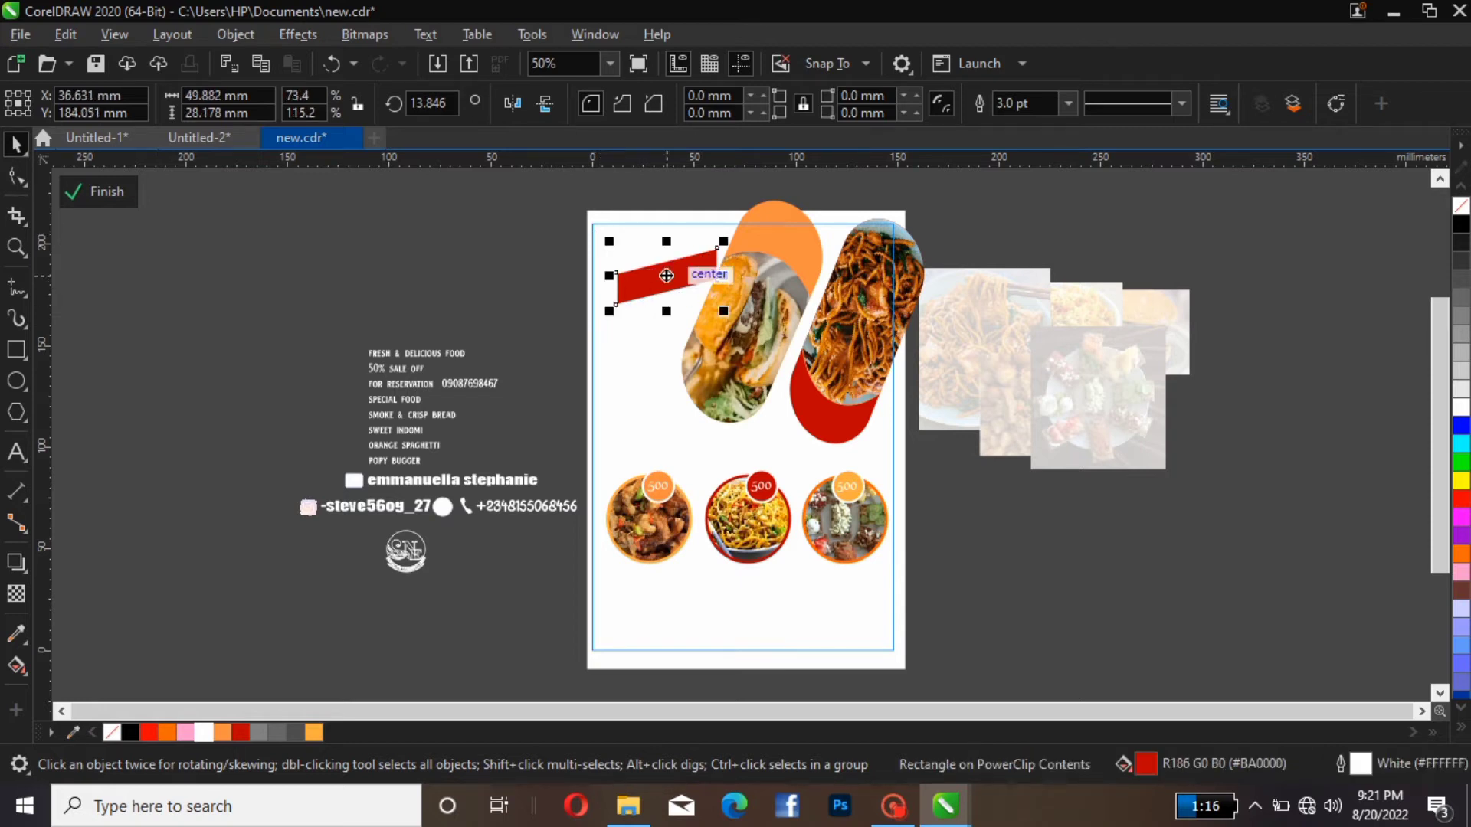
left_click_drag(667, 275, 675, 265)
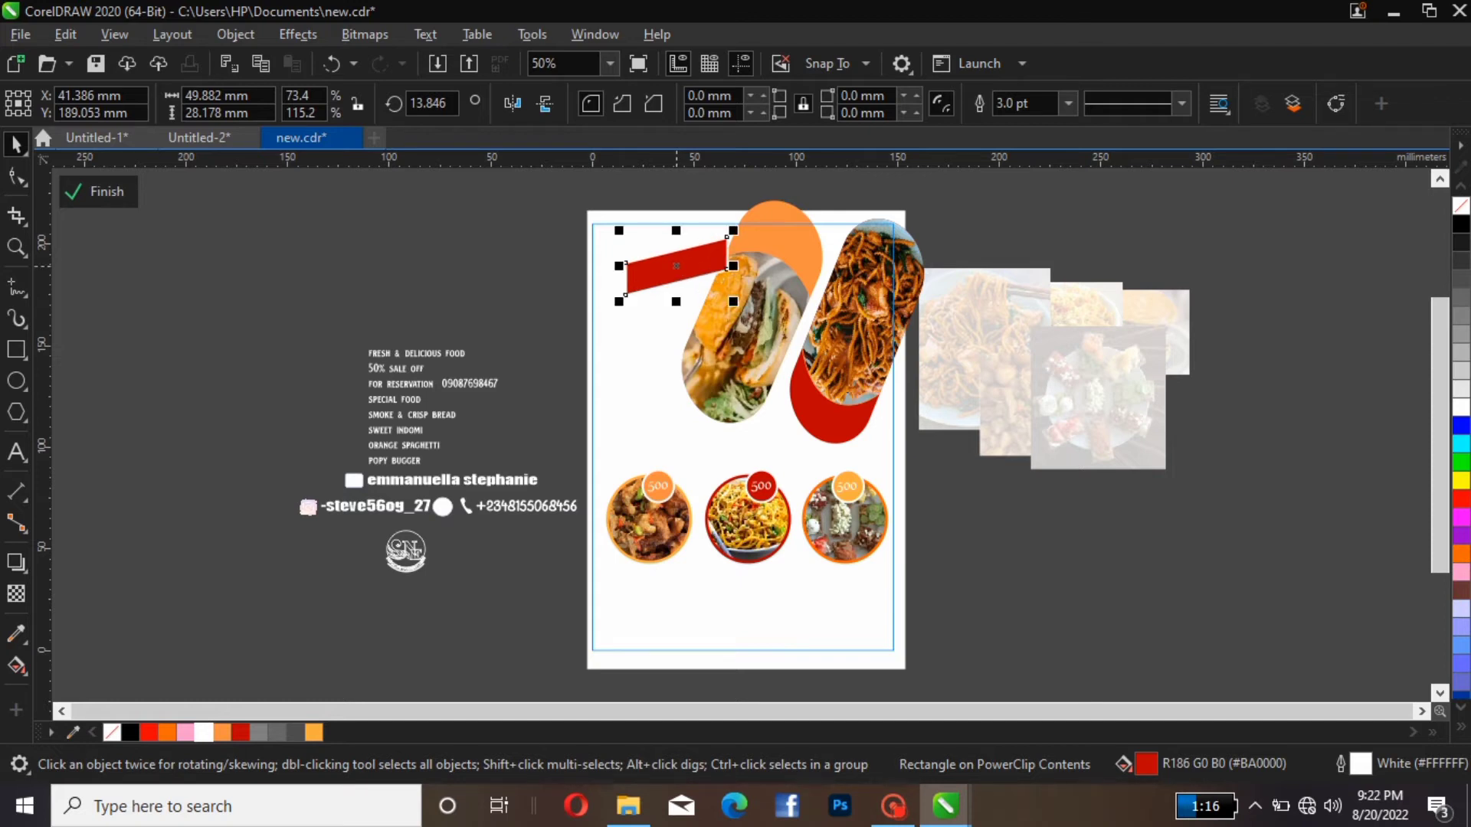
Duplicate the slanted red banner twice, stacking the copies below it with each one shifted slightly to the right.
left_click_drag(675, 265, 685, 287)
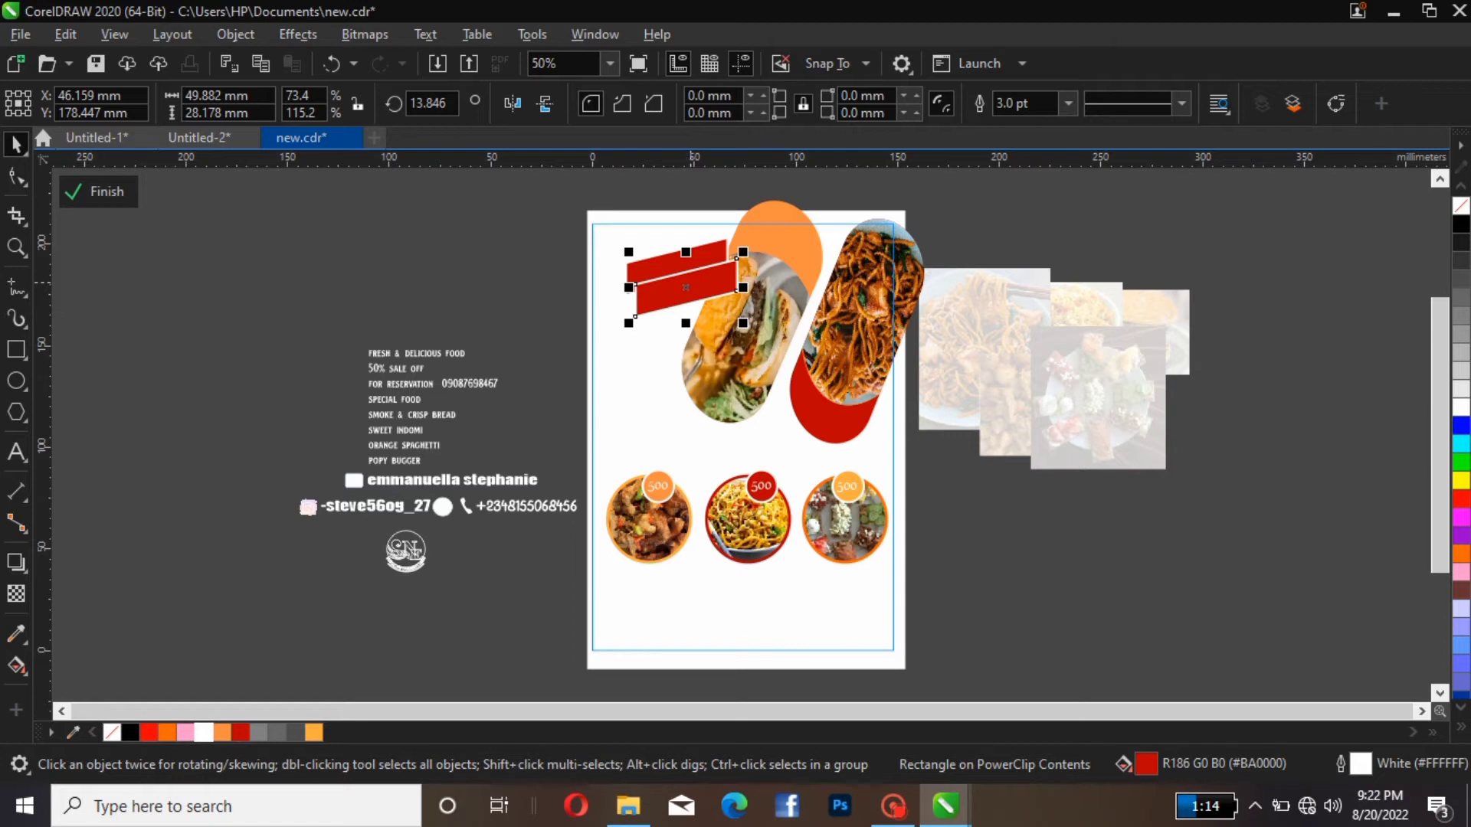
left_click_drag(686, 288, 693, 313)
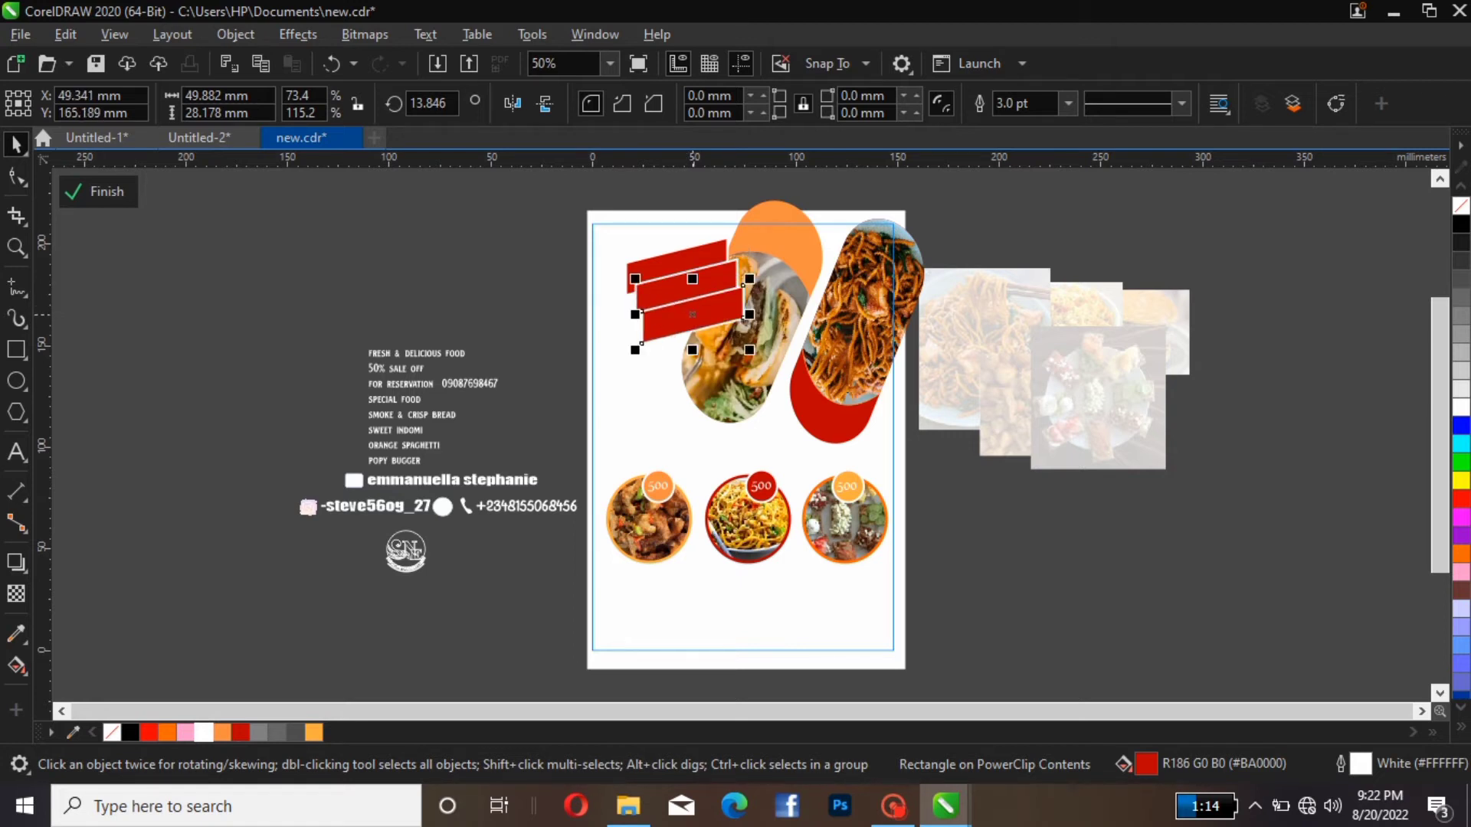
left_click(1018, 230)
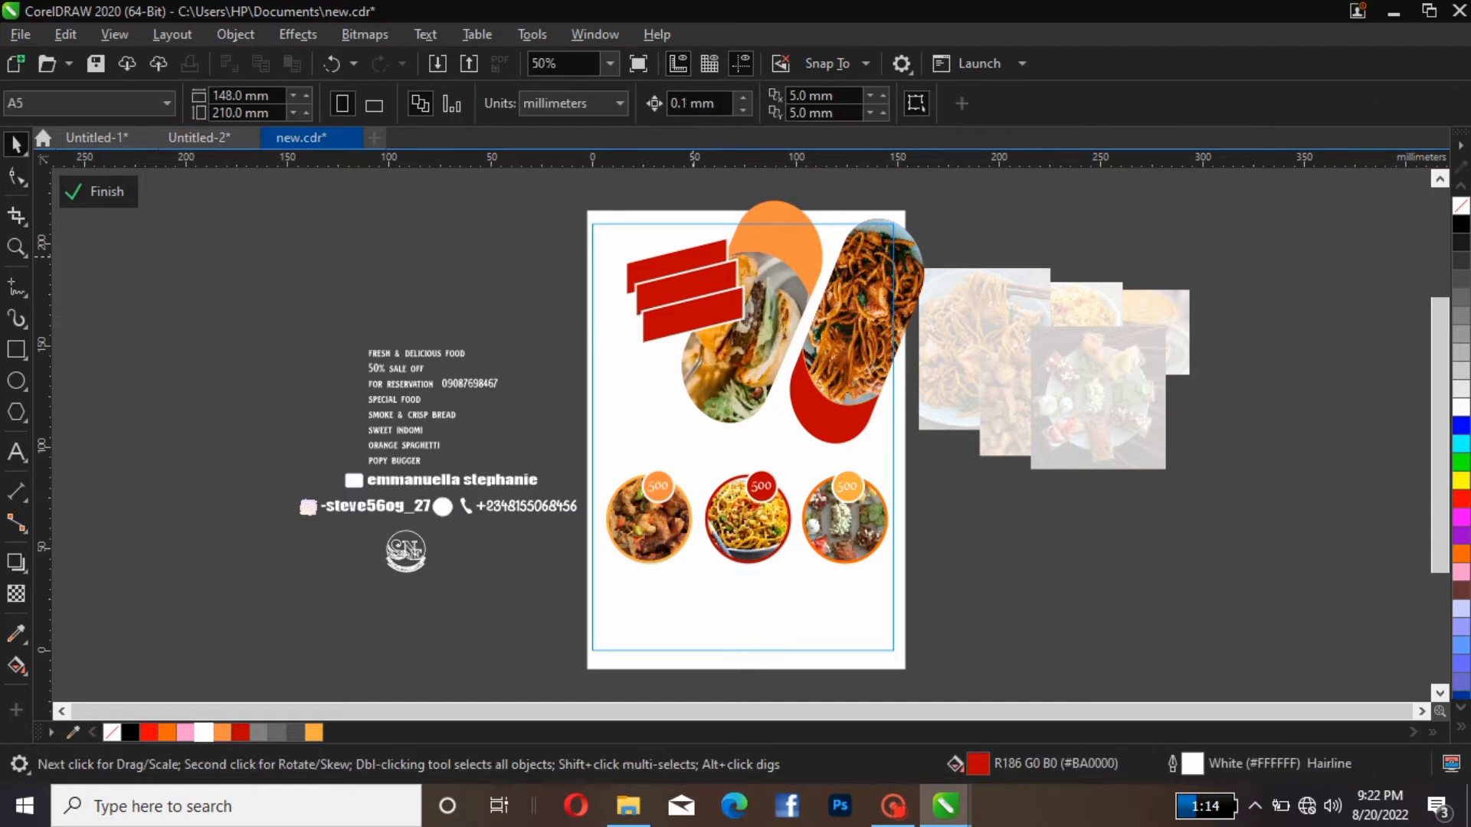
Place a smaller slanted banner copy, about 26 × 19 mm, over the top banner's left end and fill it orange (#FF6600).
left_click_drag(694, 257, 653, 272)
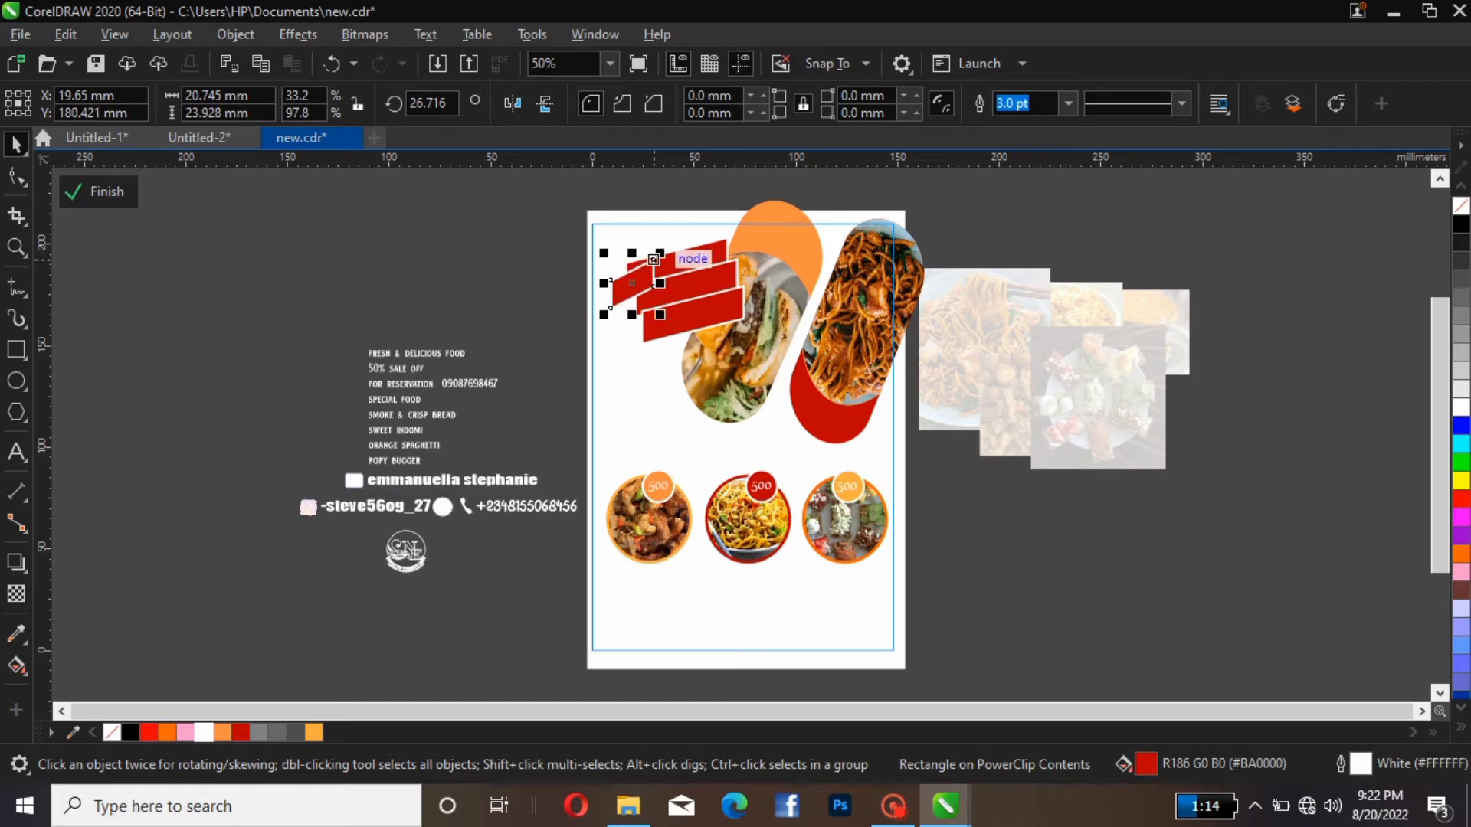
left_click(644, 287)
mouse_move(659, 253)
left_mouse_down()
mouse_move(664, 276)
mouse_move(645, 268)
mouse_move(645, 282)
mouse_move(643, 207)
mouse_move(645, 267)
left_mouse_up()
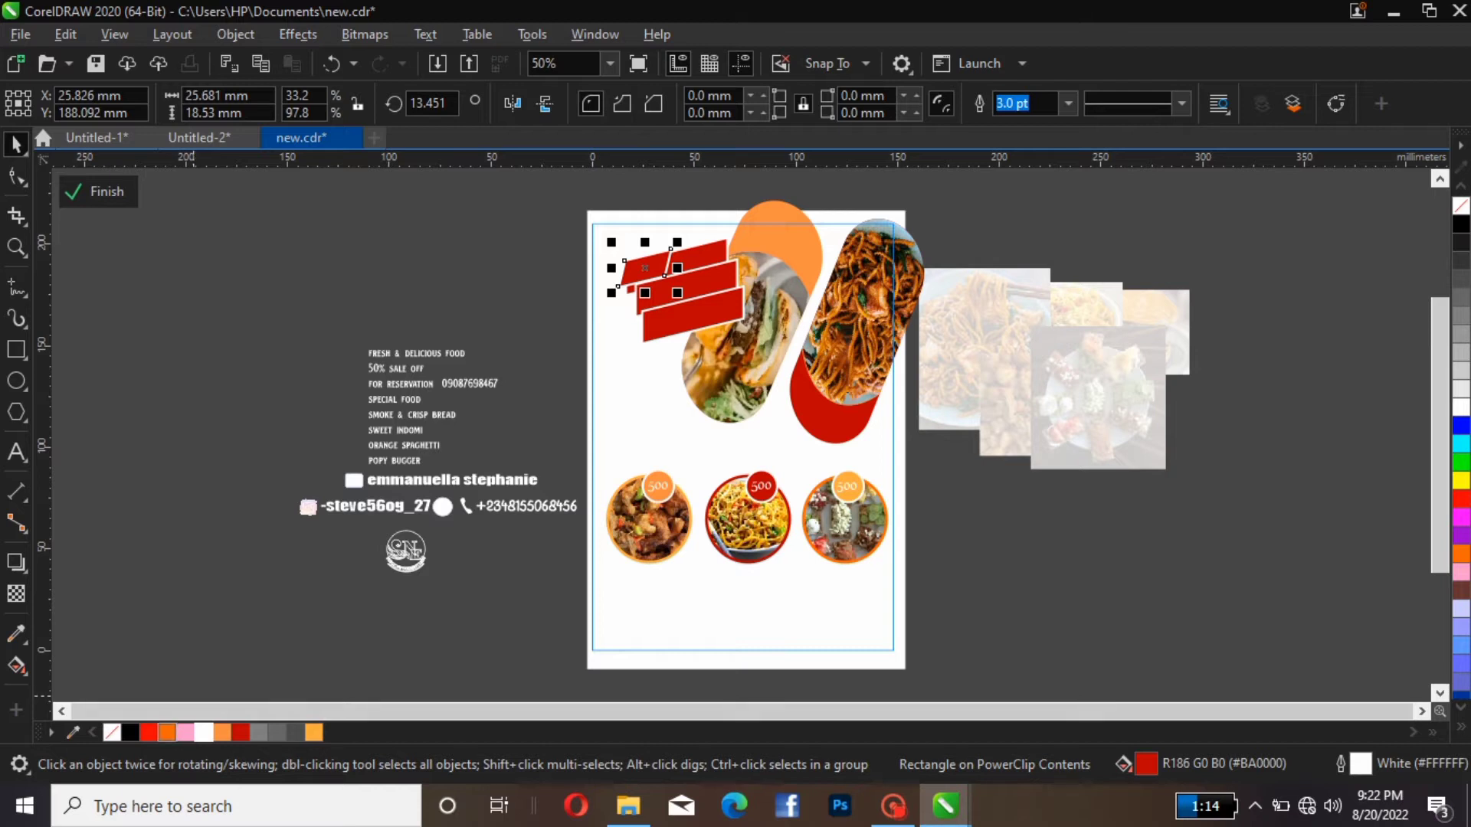
left_click(166, 733)
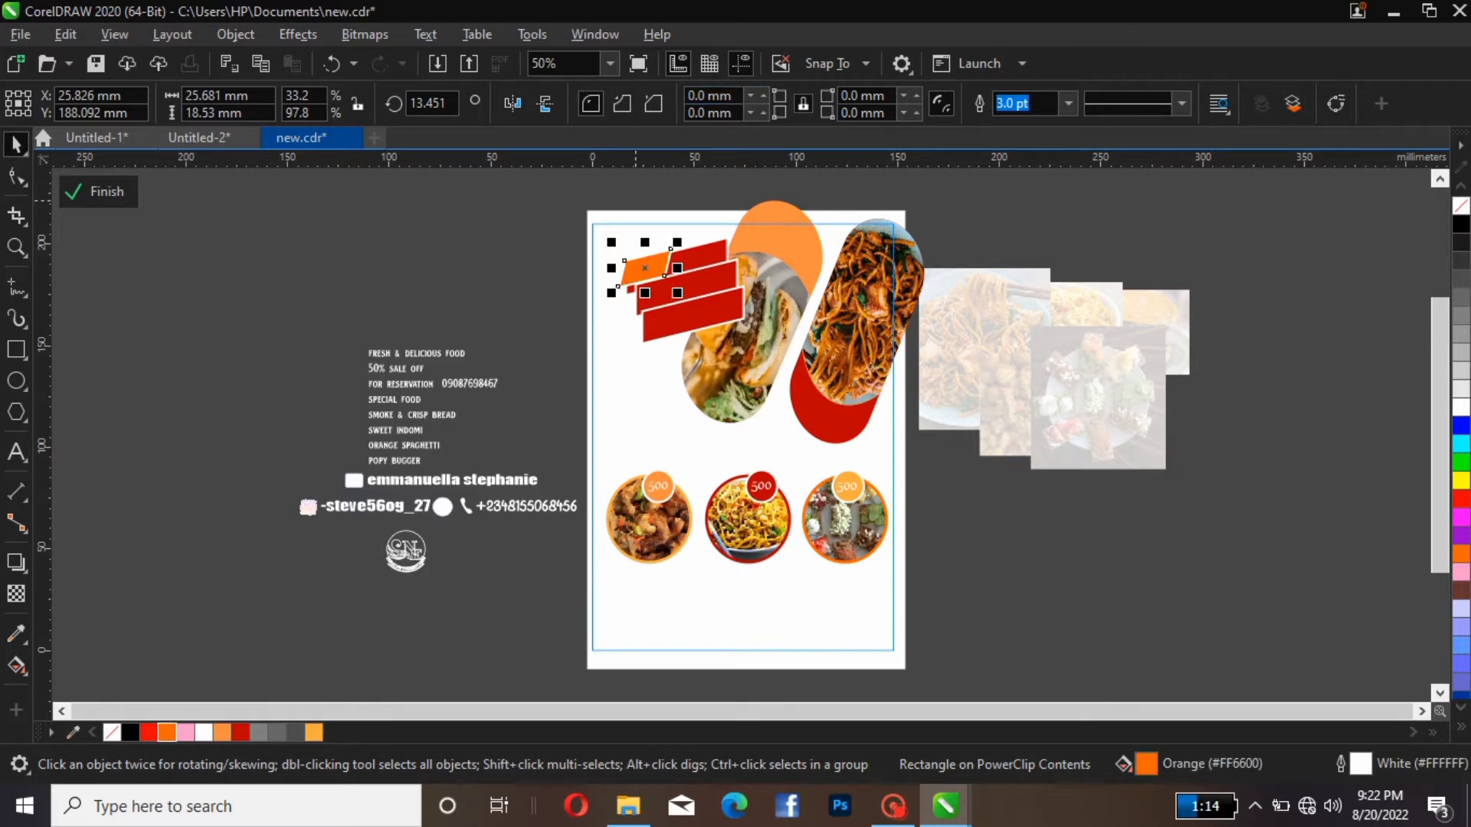
Lower the small orange banner by about 2.6 mm over the left end of the top red banner.
key("Down")
key("Down")
key("Down")
key("Down")
key("Down")
key("Down")
key("Down")
key("Down")
key("Down")
key("Down")
key("Down")
key("Down")
key("Down")
key("Down")
key("Down")
key("Down")
key("Down")
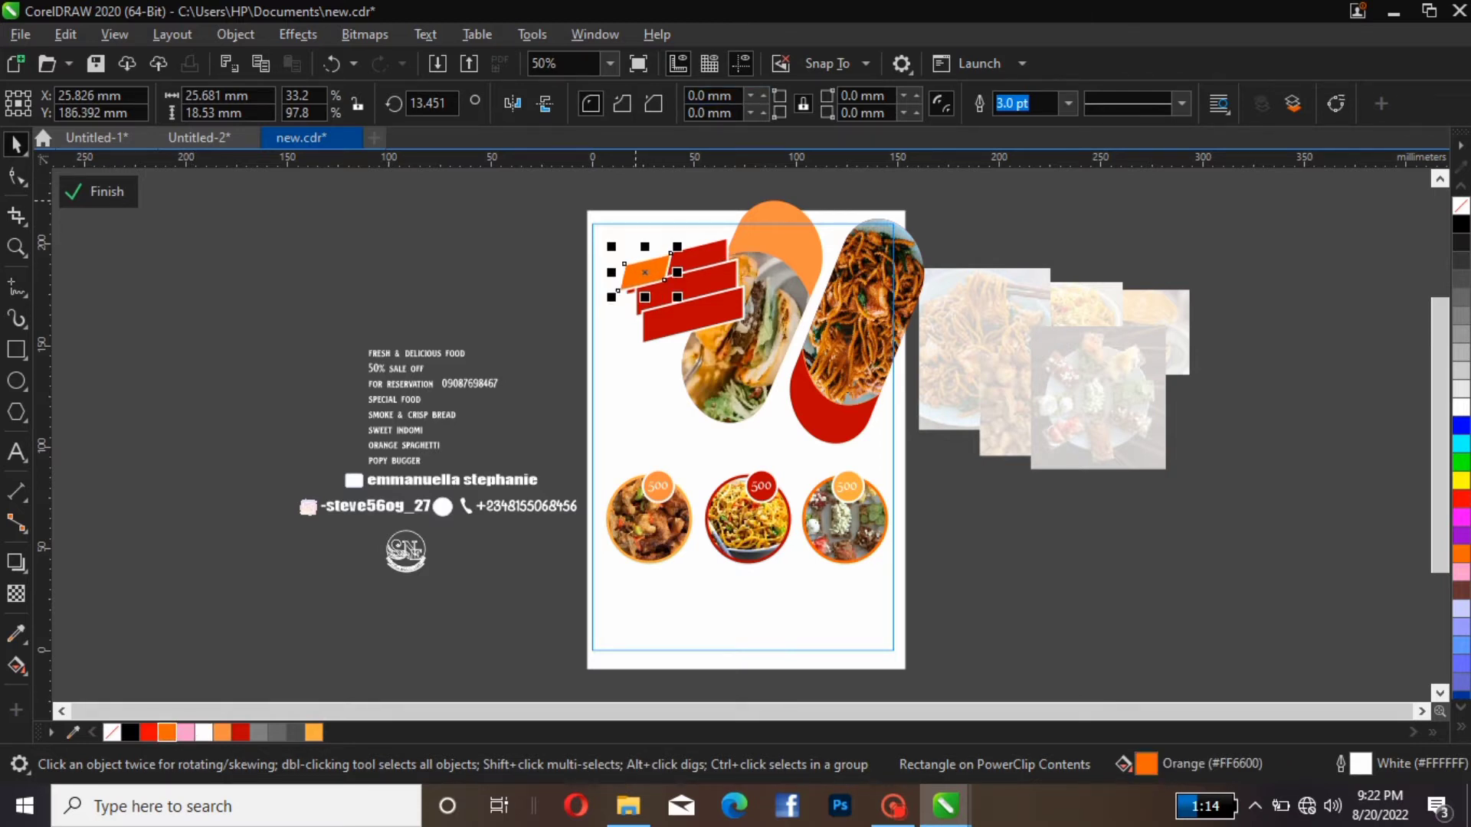
key("Down")
key("Down")
key("Down")
key("Down")
key("Down")
key("Down")
key("Down")
key("Down")
key("Down")
left_click(1100, 210)
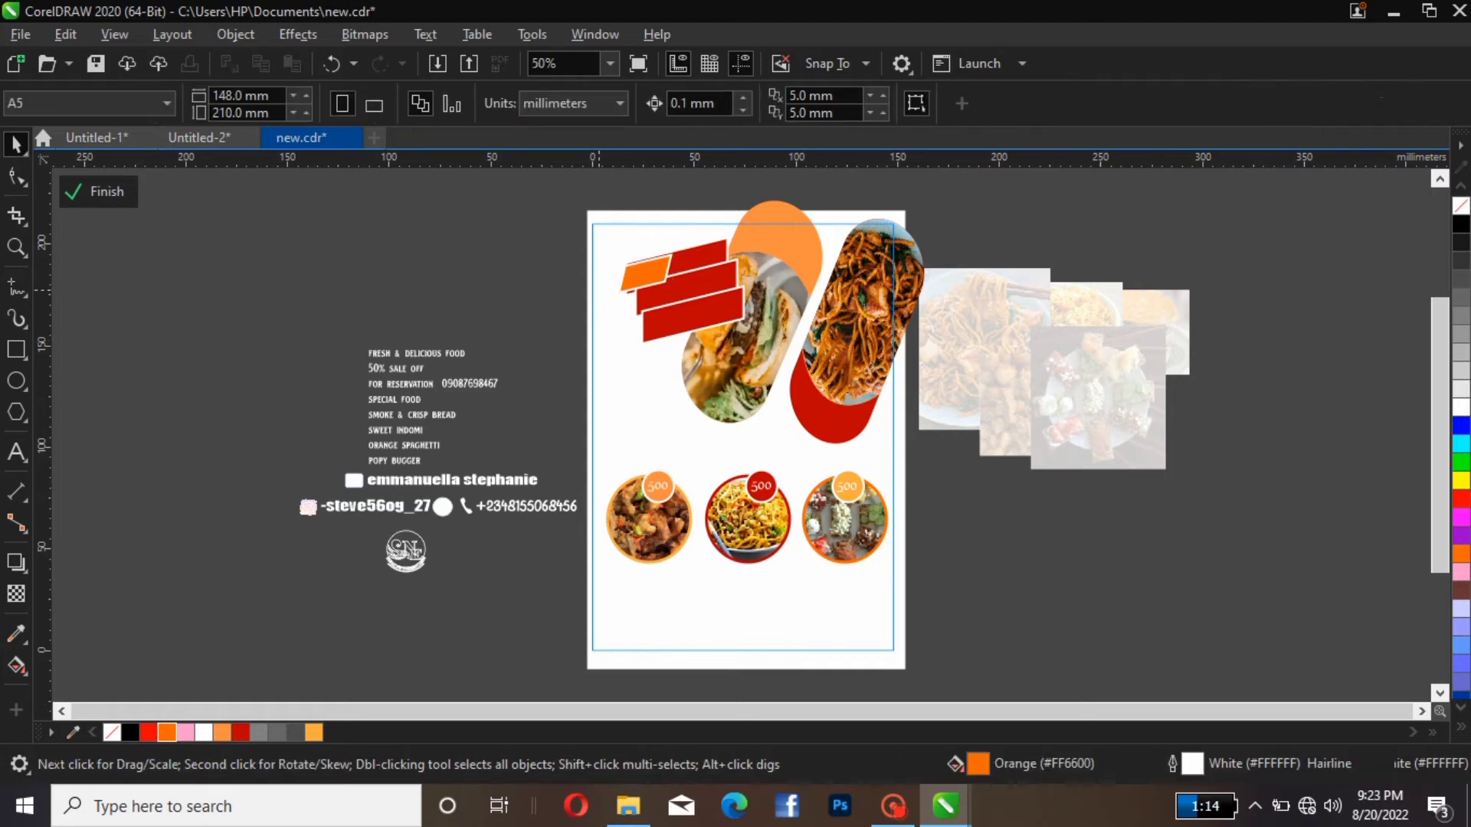
Enlarge the orange banner to about 28 × 20 mm and fine-tune its vertical position over the top red banner.
left_click(685, 288)
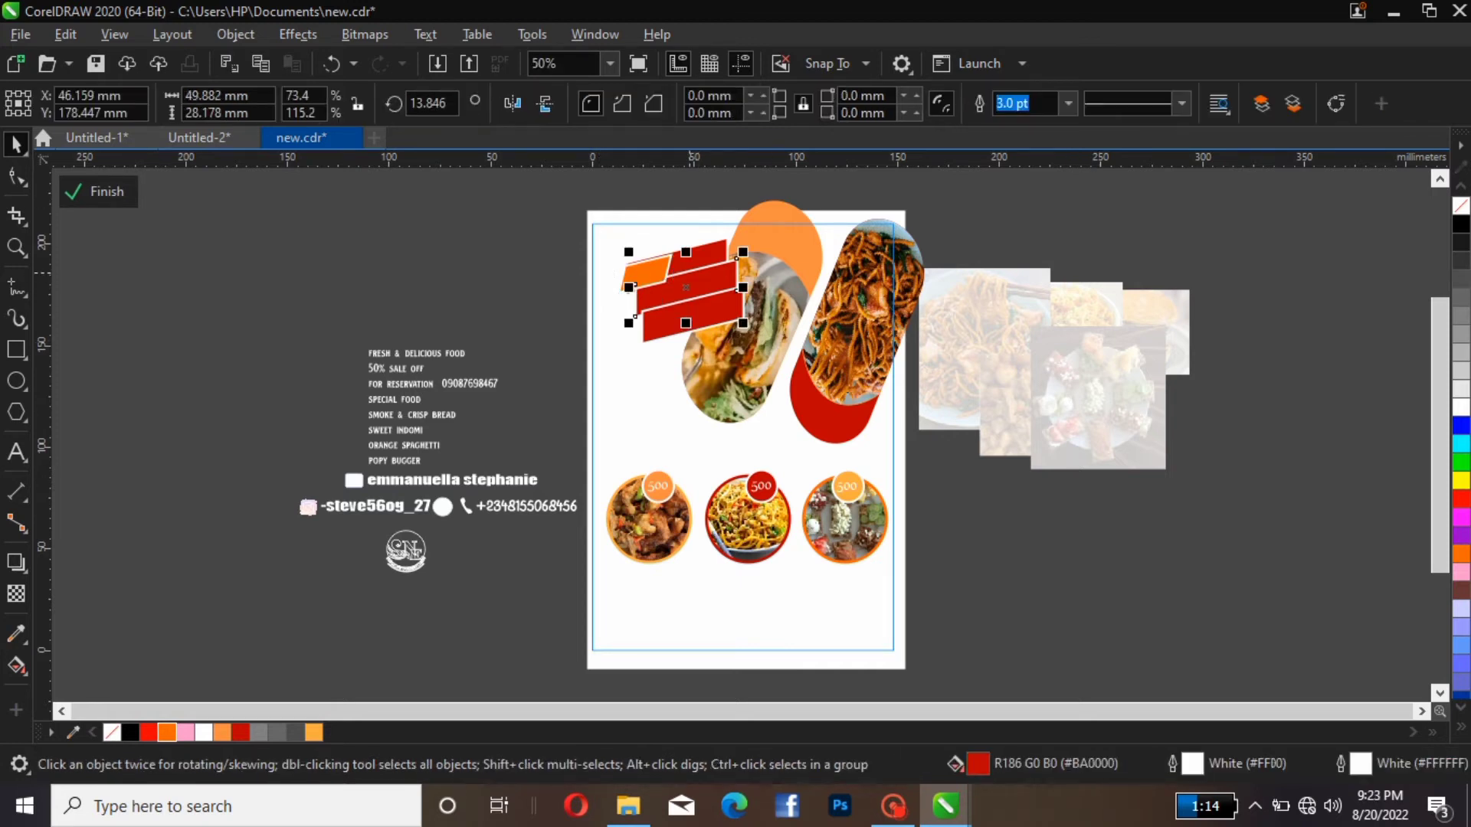
left_click(661, 273)
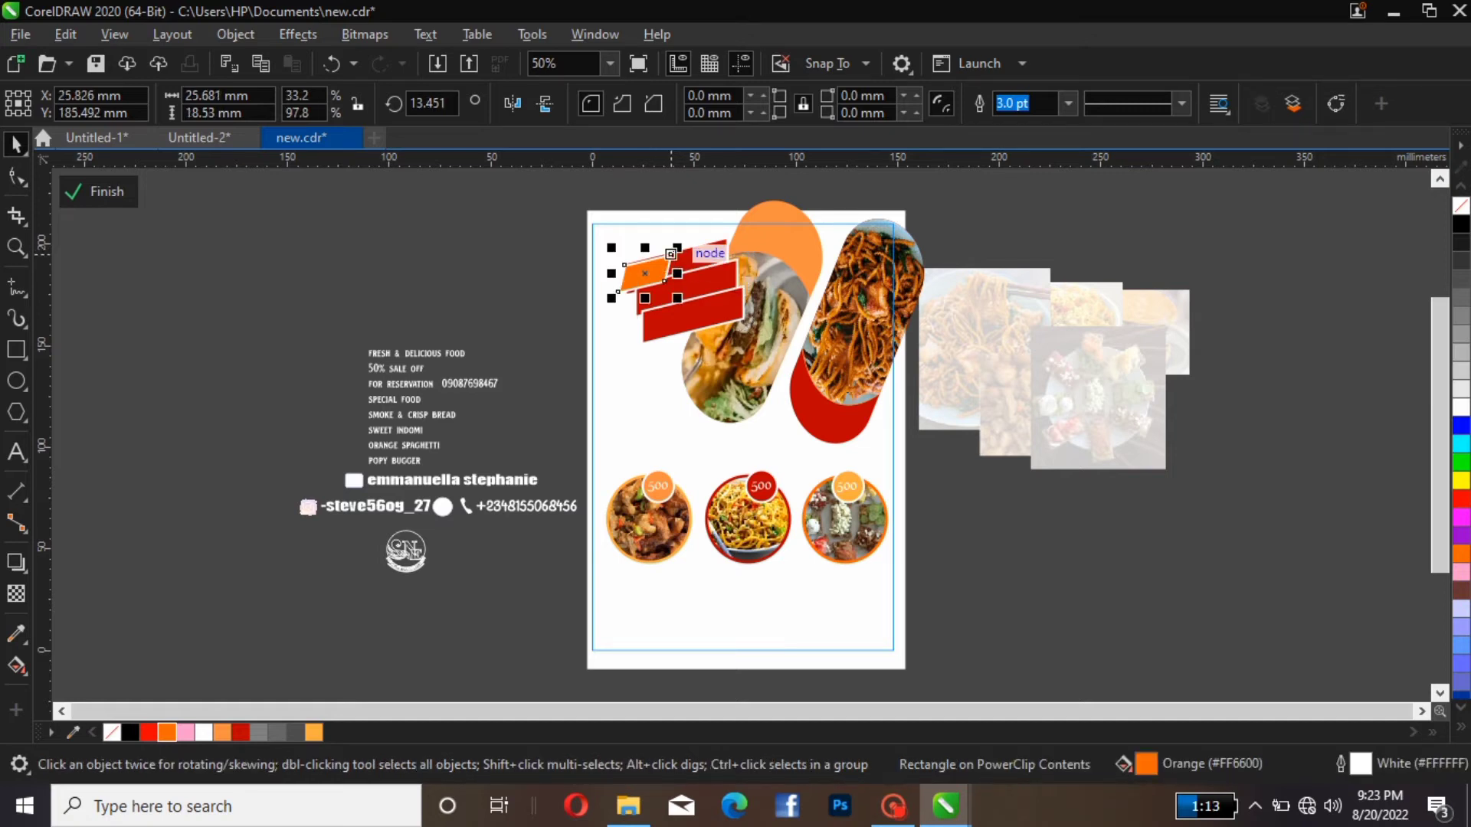
left_click_drag(672, 253, 683, 245)
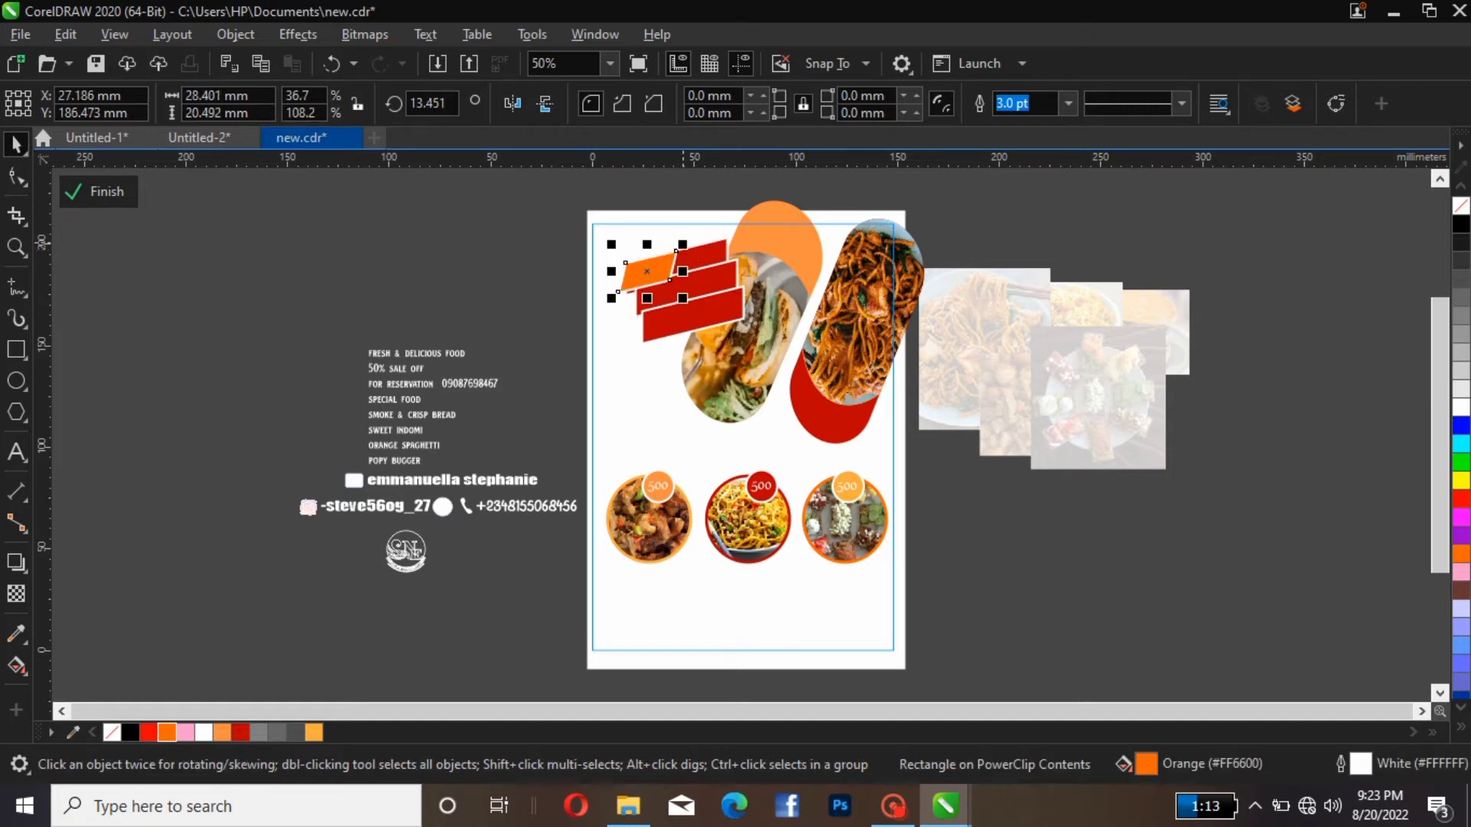
key("Down")
key("Down")
key("Down")
key("Up")
key("Up")
Lower the middle red banner by 5 mm to widen its gap from the top banner.
left_click(722, 263)
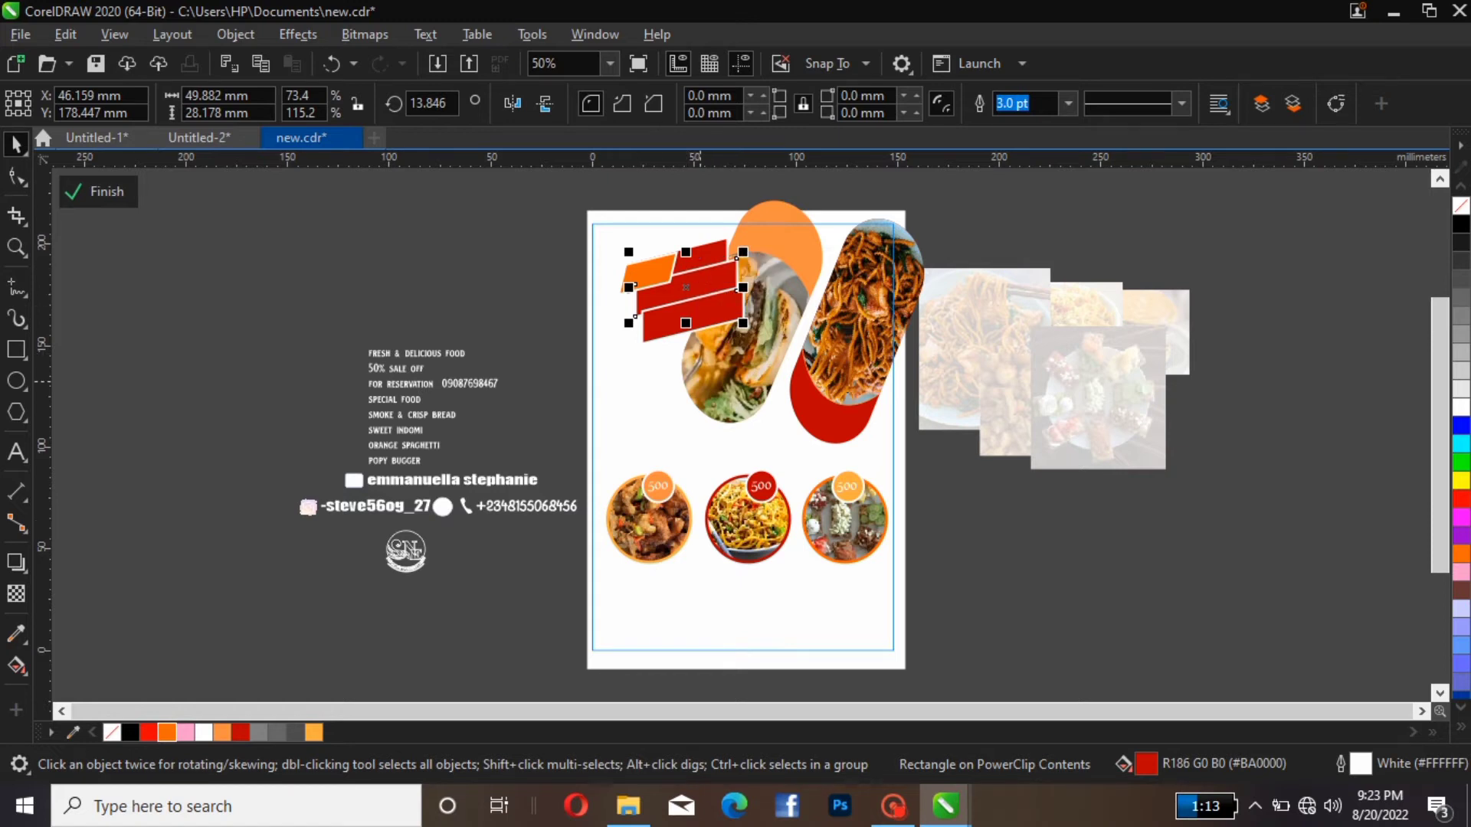
key("Down")
key("Down")
key("Down")
key("Down")
key("Down")
key("Down")
key("Down")
key("Down")
key("Down")
key("Down")
key("Down")
key("Down")
key("Down")
key("Down")
key("Down")
key("Down")
key("Down")
key("Down")
key("Down")
key("Down")
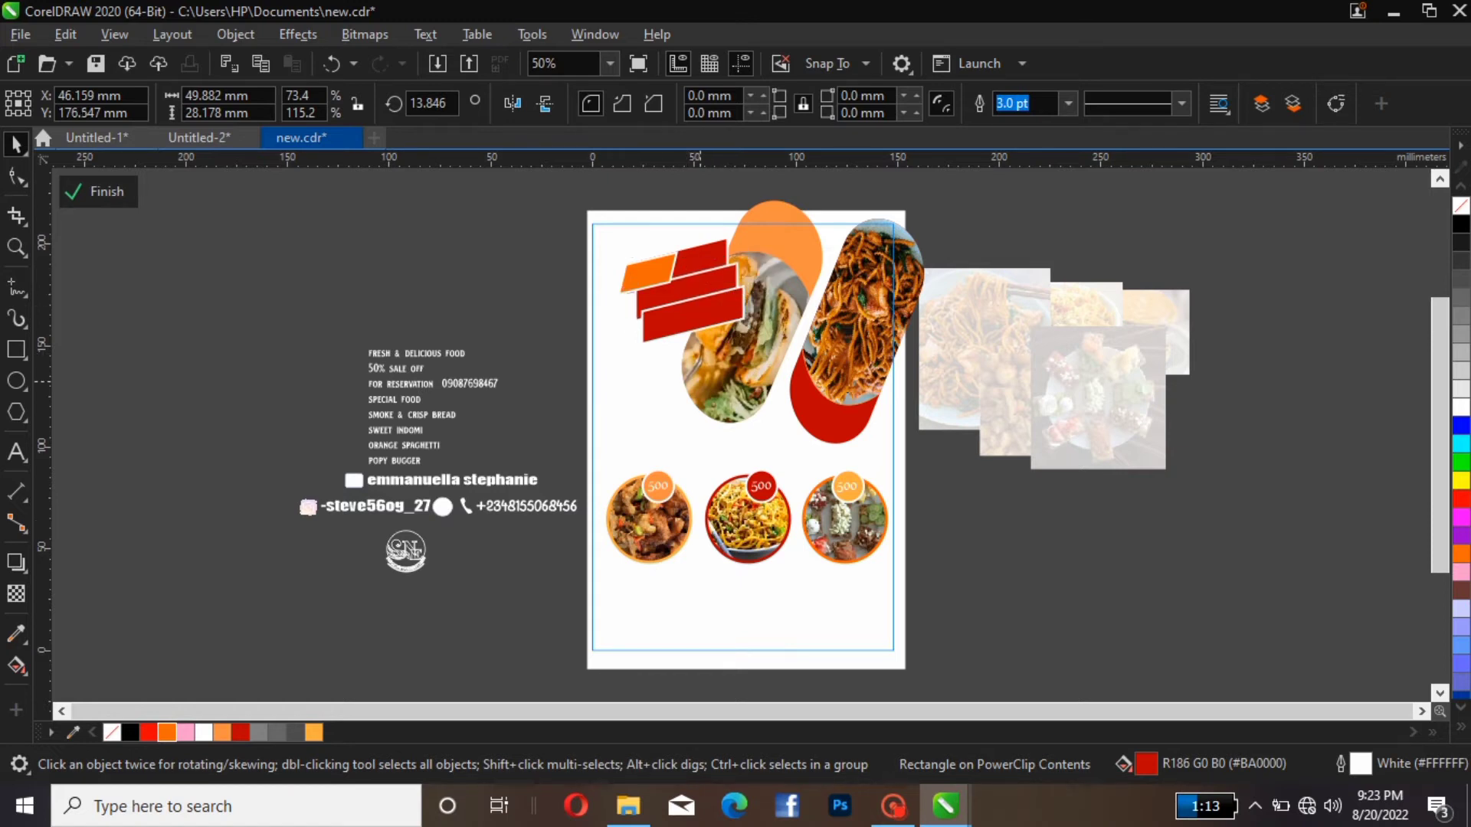
key("Down")
key("Down")
key("Down")
key("Down")
key("Down")
key("Down")
key("Down")
key("Down")
key("Down")
key("Down")
key("Down")
key("Down")
key("Down")
key("Down")
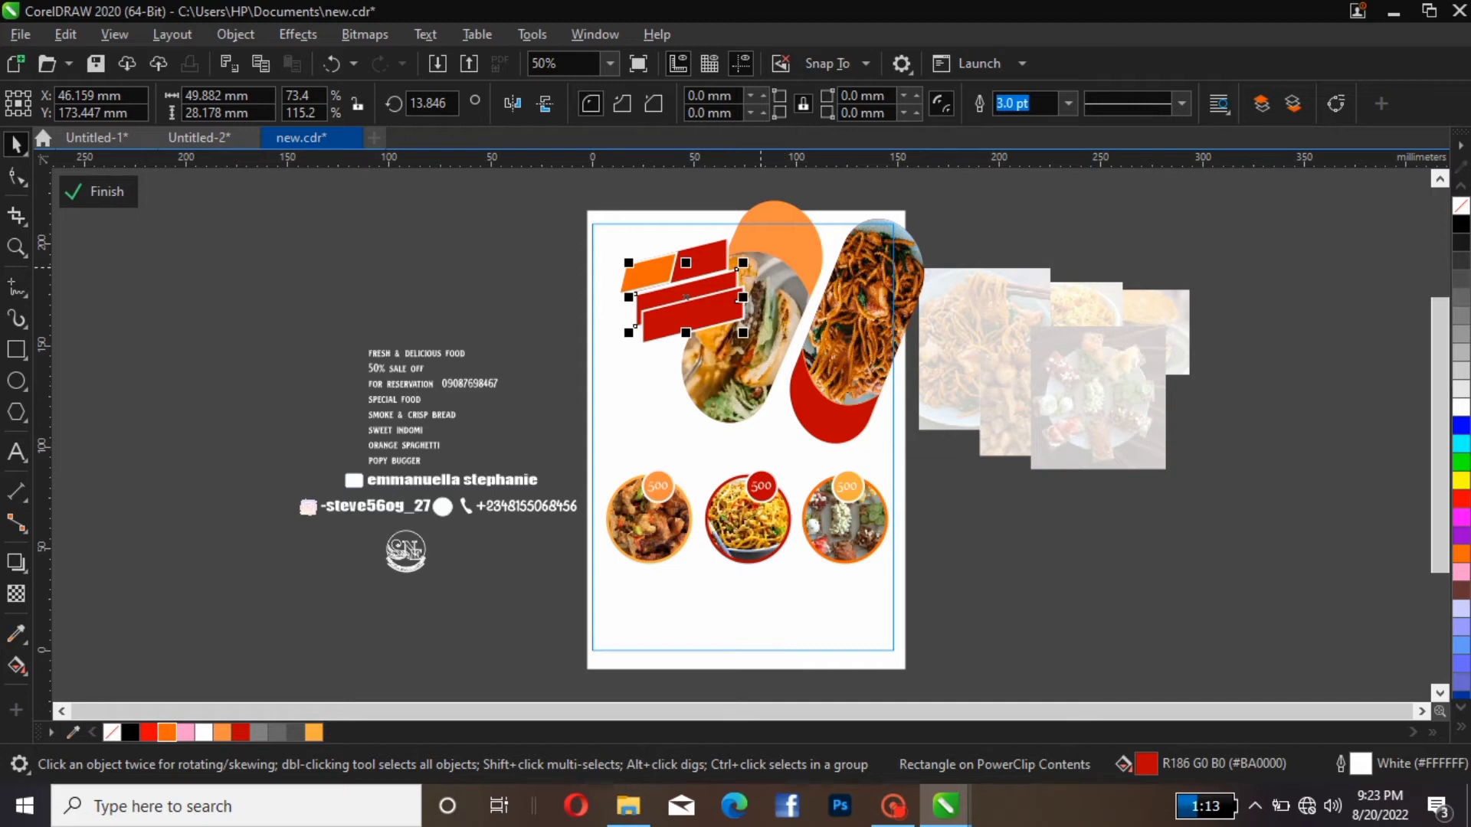
left_click(754, 320)
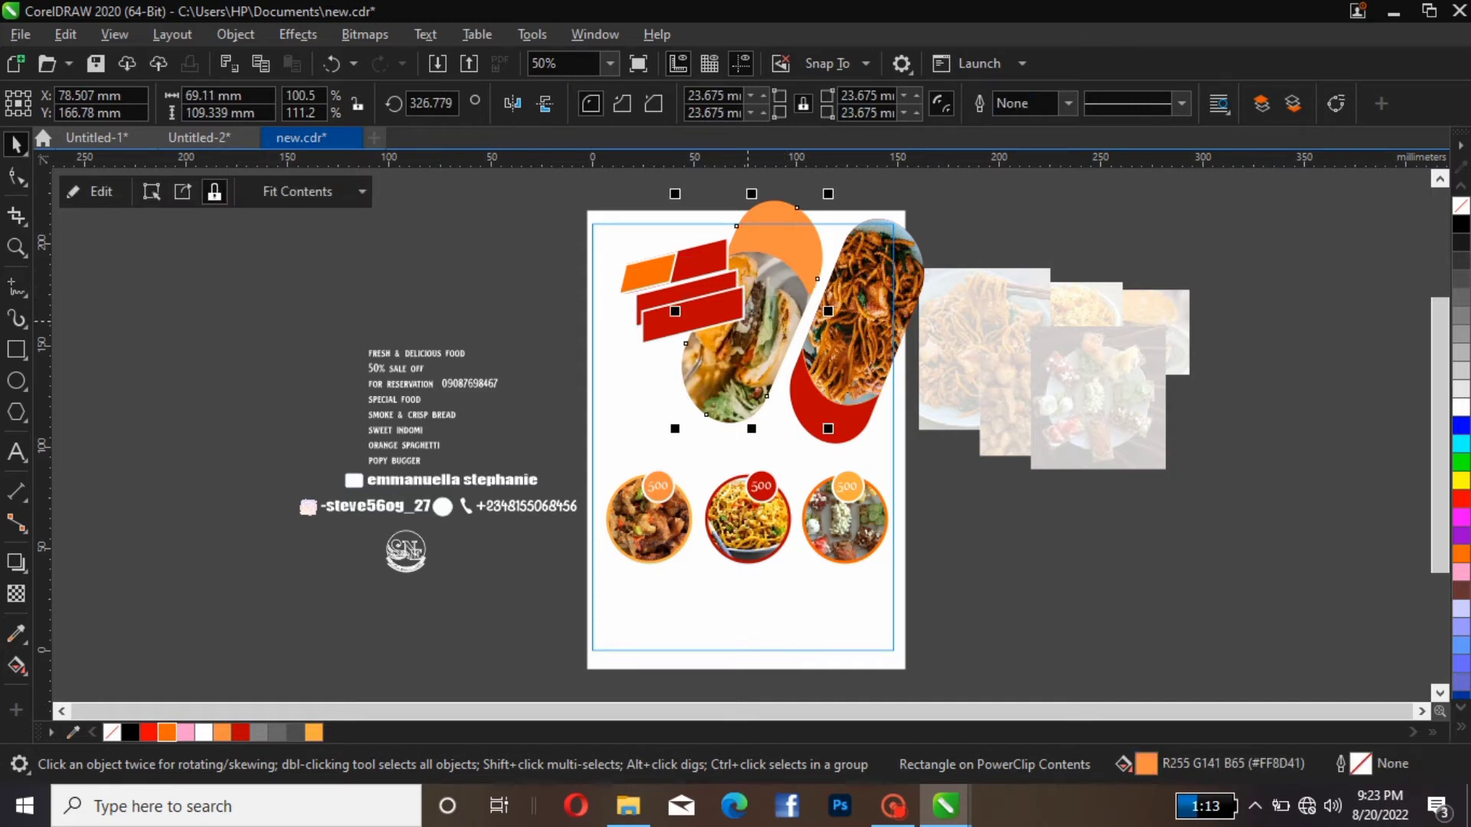
Shorten the lowest red banner from its left end to about 38 mm wide and lower it by 2.7 mm.
left_click(713, 309)
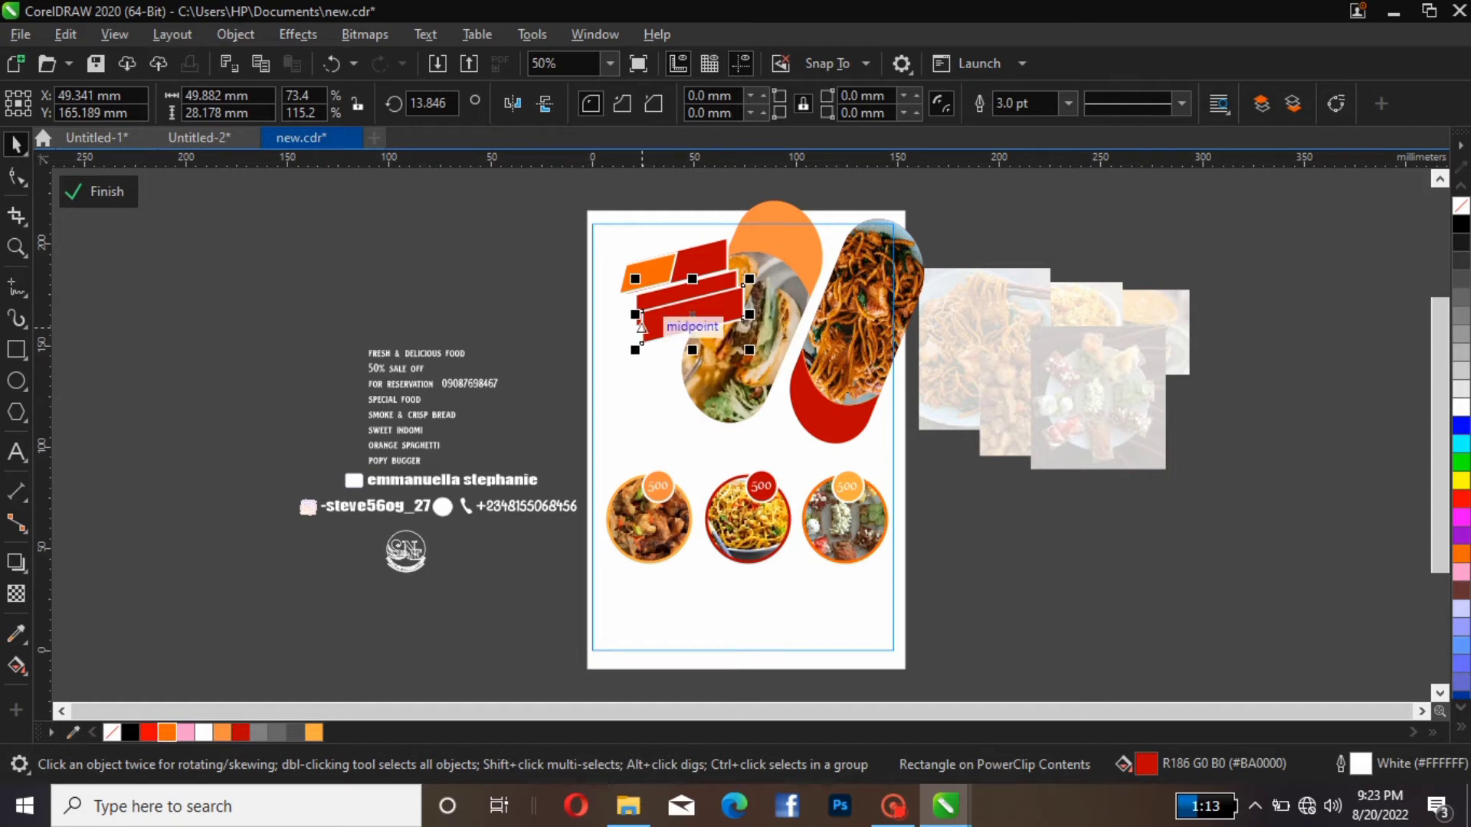
left_click_drag(641, 312, 663, 342)
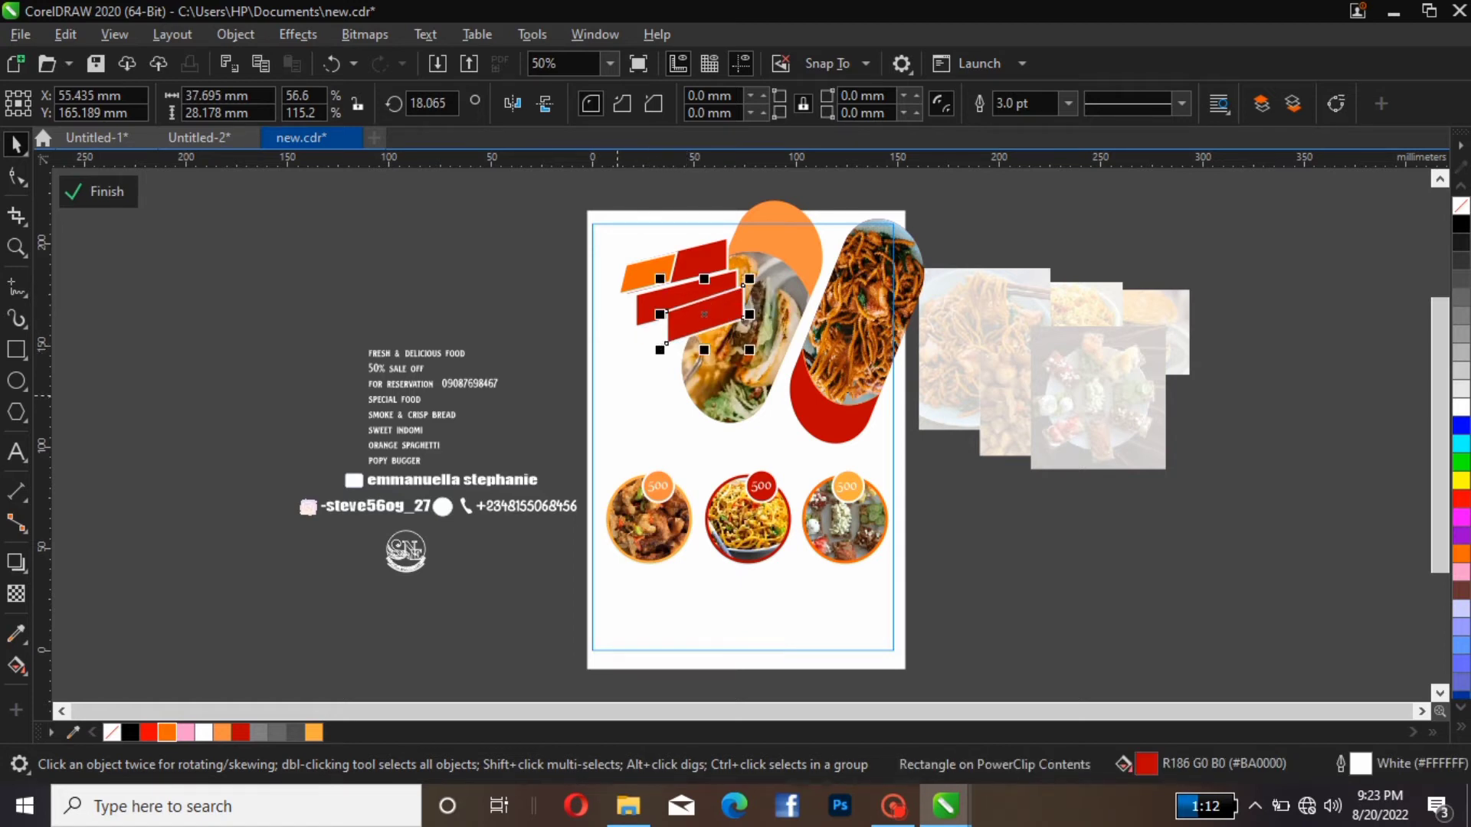
key("Down")
key("Down")
key("Down")
key("Down")
key("Down")
key("Down")
key("Down")
key("Down")
key("Down")
key("Down")
key("Down")
key("Down")
key("Down")
key("Down")
key("Down")
key("Down")
key("Down")
key("Down")
key("Down")
key("Down")
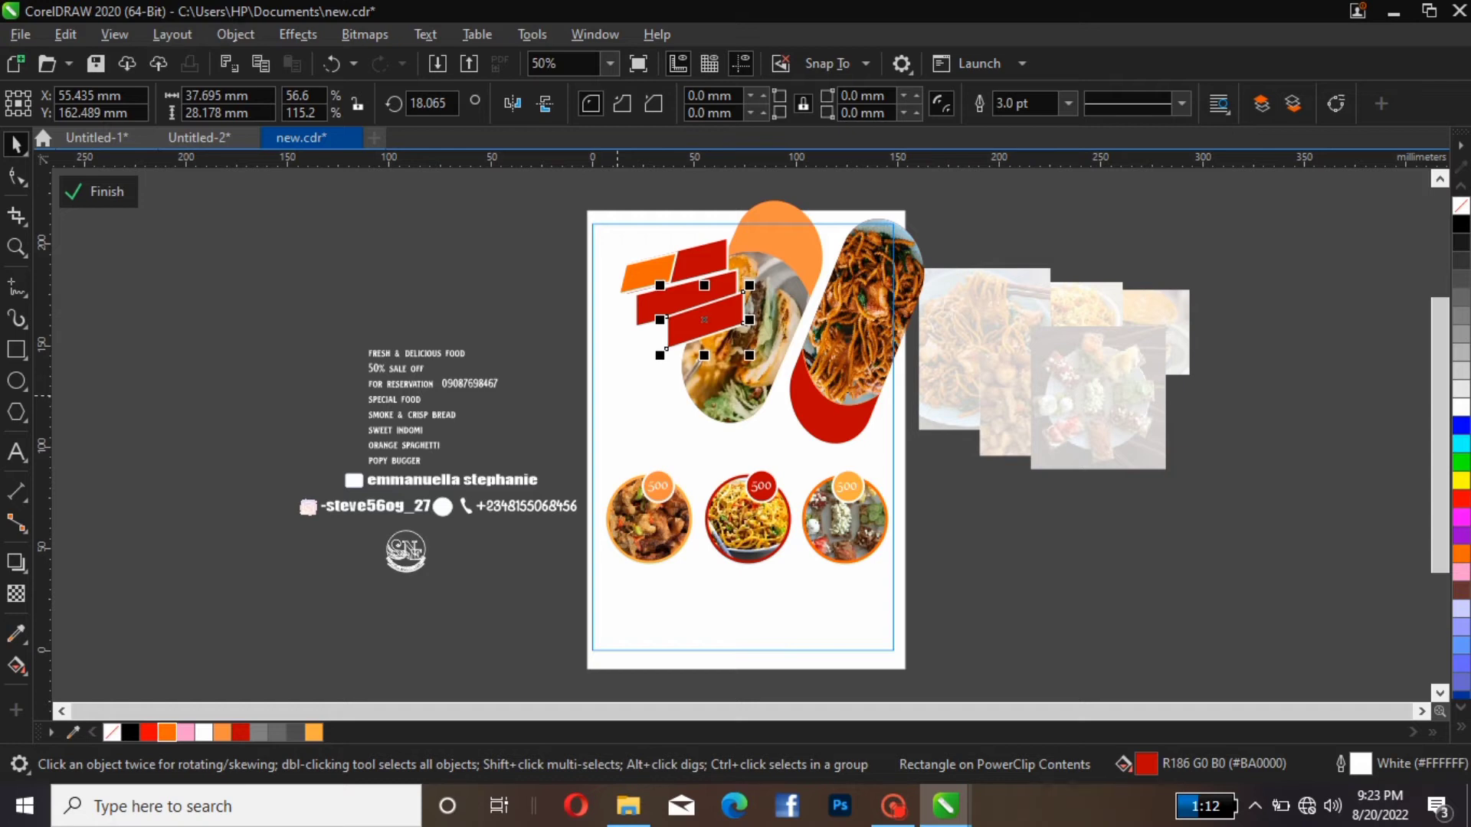
Shift the lowest red banner left by about 2.5 mm so its right end lines up with the middle banner's.
key("Left")
key("Left")
key("Left")
key("Left")
key("Left")
key("Left")
key("Left")
key("Left")
key("Left")
key("Left")
key("Left")
key("Left")
key("Left")
key("Left")
key("Left")
key("Left")
key("Left")
key("Left")
key("Left")
key("Left")
key("Left")
key("Left")
key("Left")
key("Left")
key("Left")
key("Left")
key("Left")
key("Left")
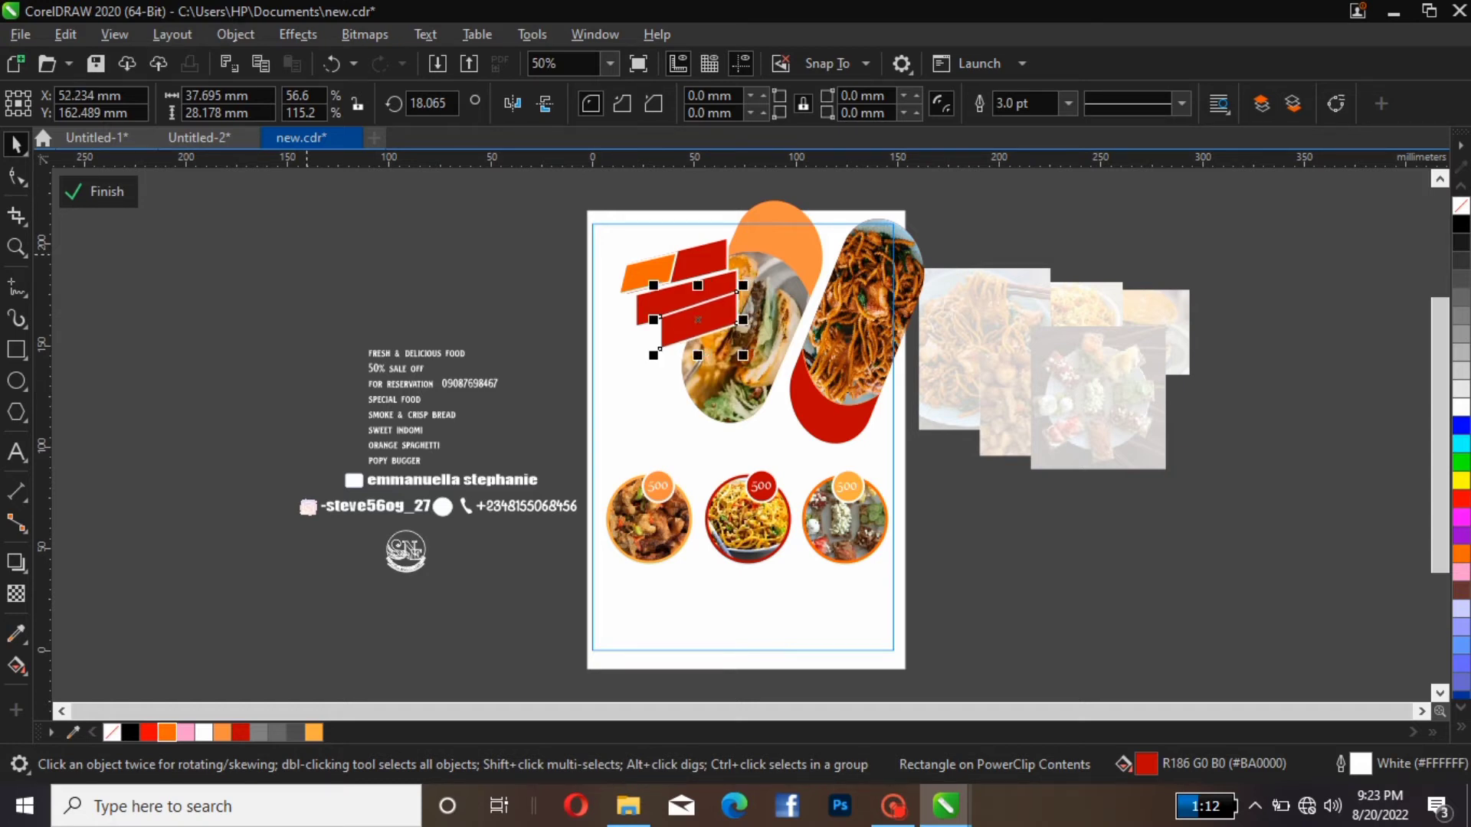
key("Right")
key("Right")
key("Right")
key("Right")
key("Right")
key("Right")
key("Right")
key("Right")
key("Right")
key("Right")
key("Right")
key("Right")
key("Right")
key("Right")
key("Right")
key("Right")
key("Right")
key("Right")
key("Right")
key("Right")
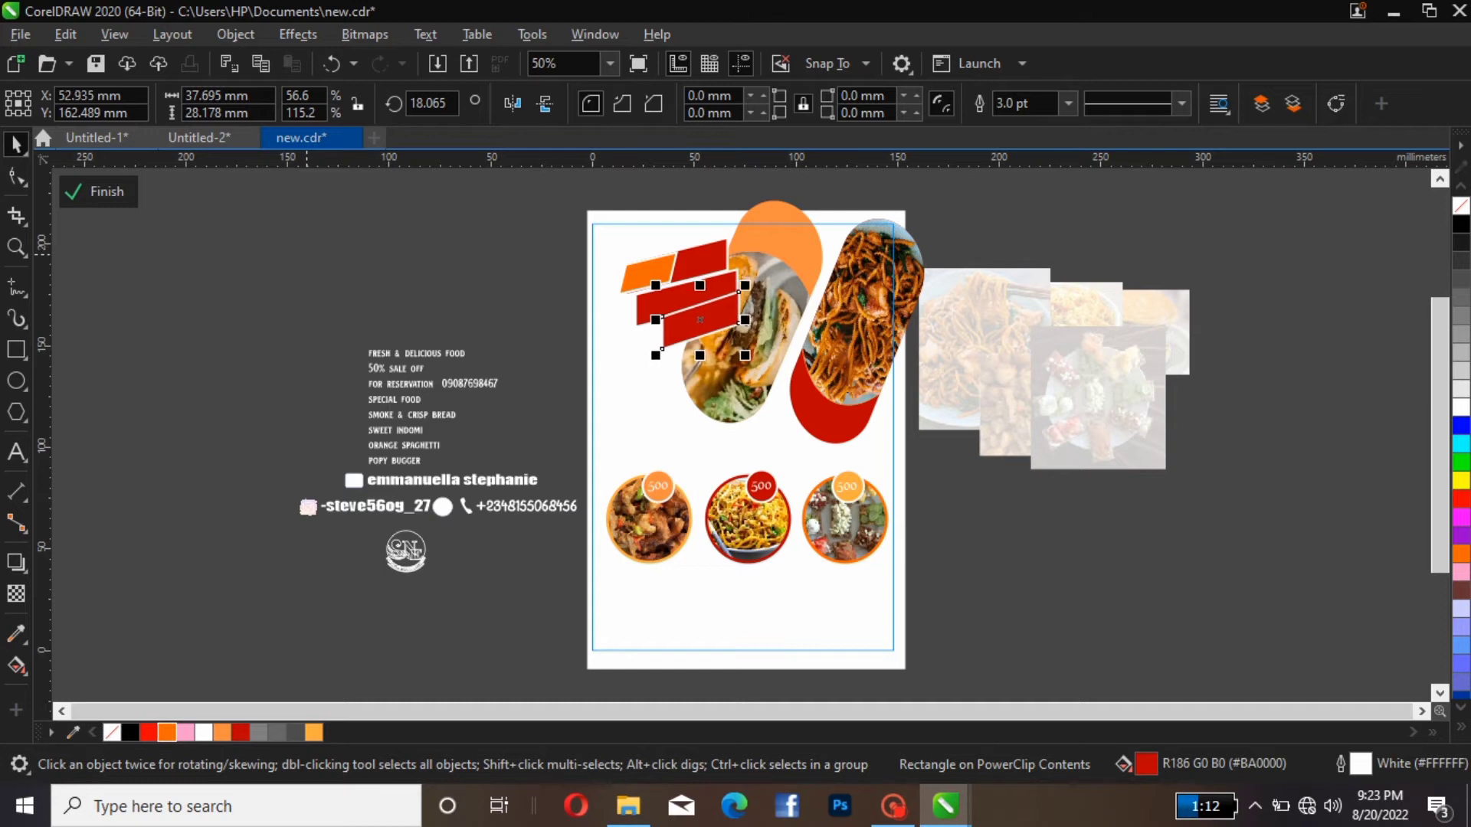
Shift the lowest red banner right by 2.7 mm relative to the middle banner.
key("Right")
key("Right")
key("Right")
key("Right")
key("Right")
key("Right")
key("Right")
key("Right")
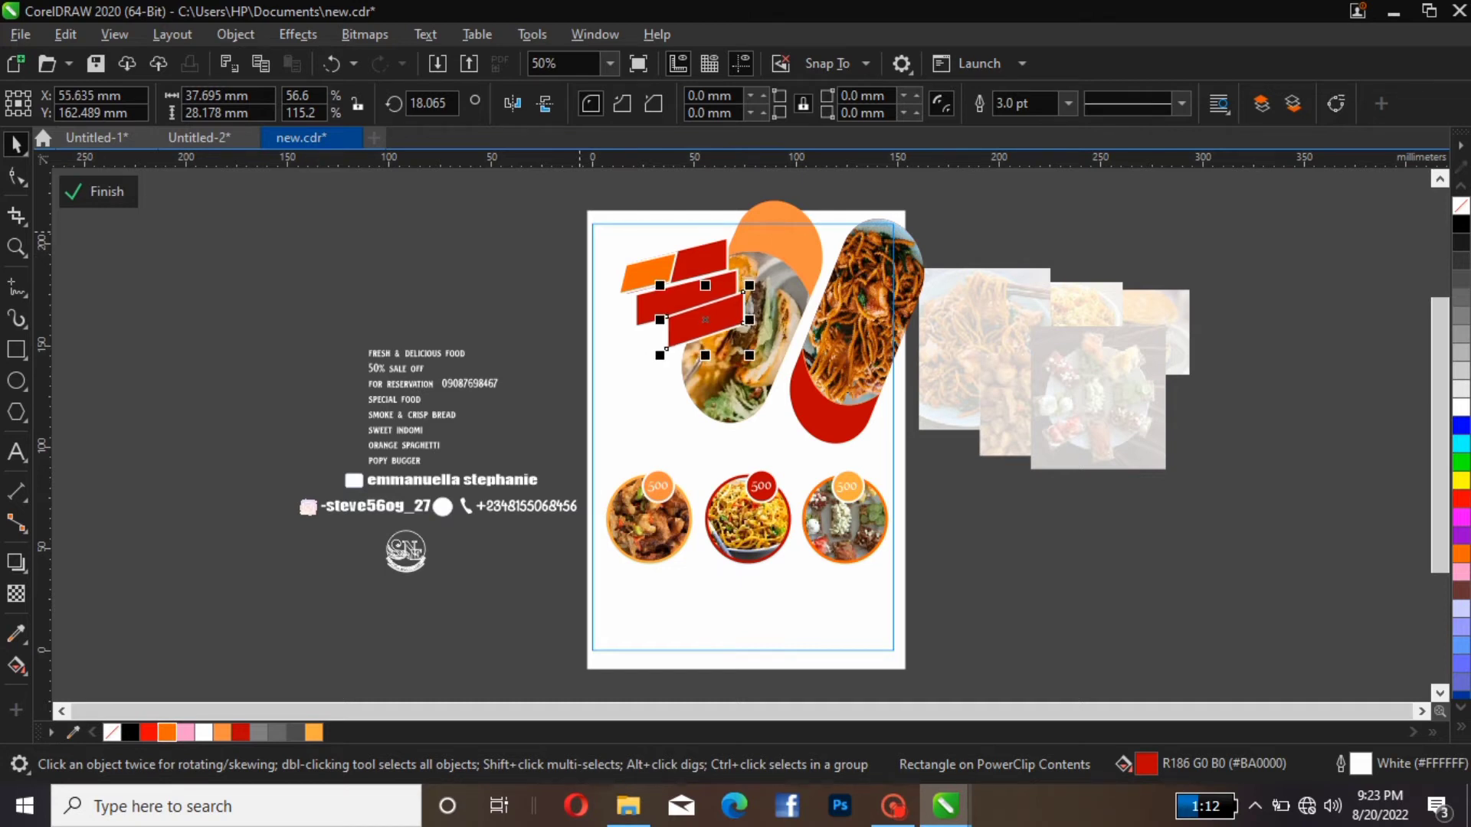
Shift the middle red banner left by about 4.2 mm so it extends further toward the page edge.
left_click(645, 296)
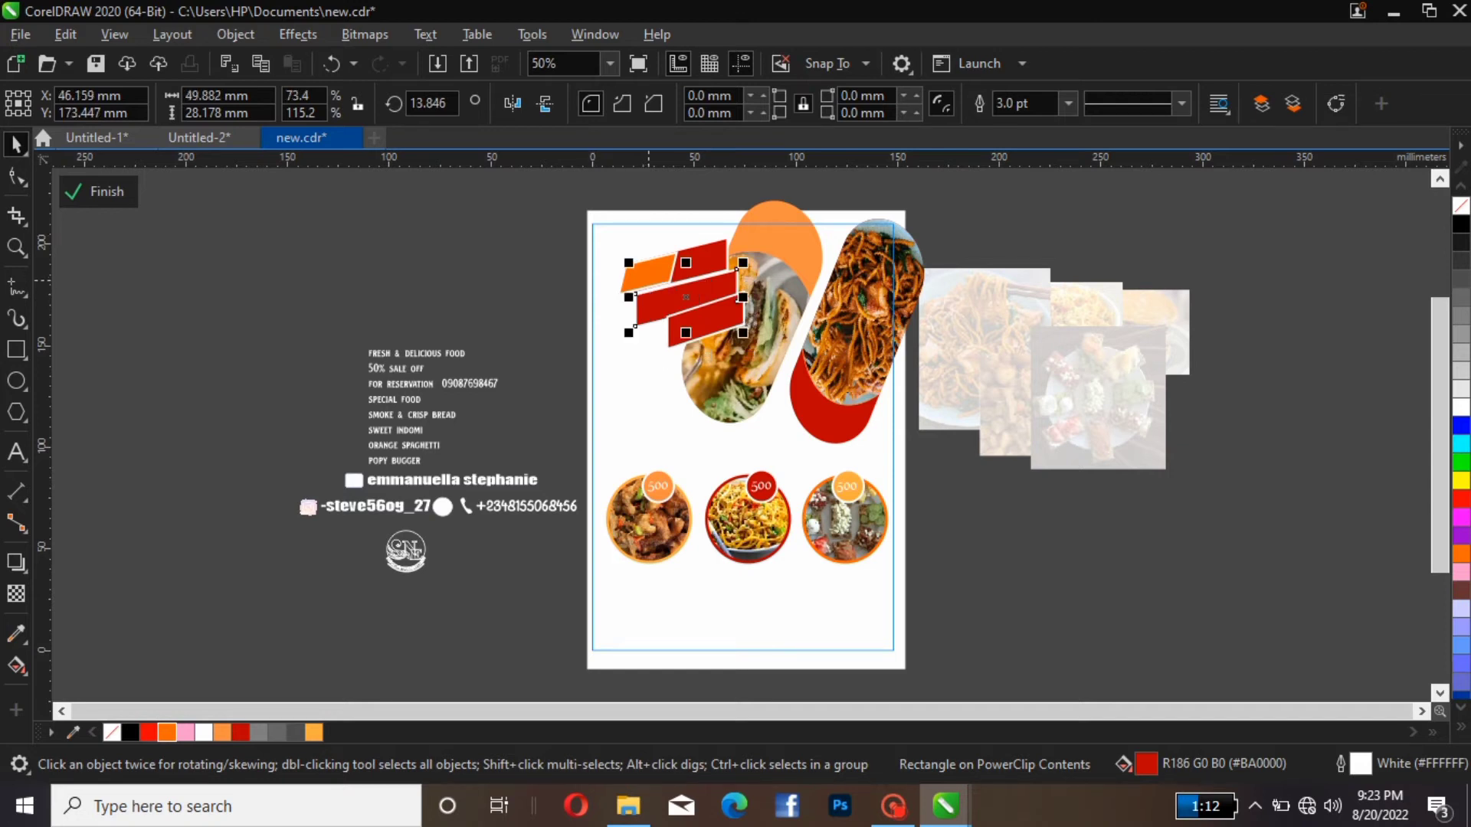
key("Left")
key("Left")
key("Left")
key("Left")
key("Left")
key("Left")
key("Left")
key("Left")
key("Left")
key("Left")
key("Left")
key("Left")
key("Left")
key("Left")
key("Left")
key("Left")
key("Left")
key("Left")
key("Left")
key("Left")
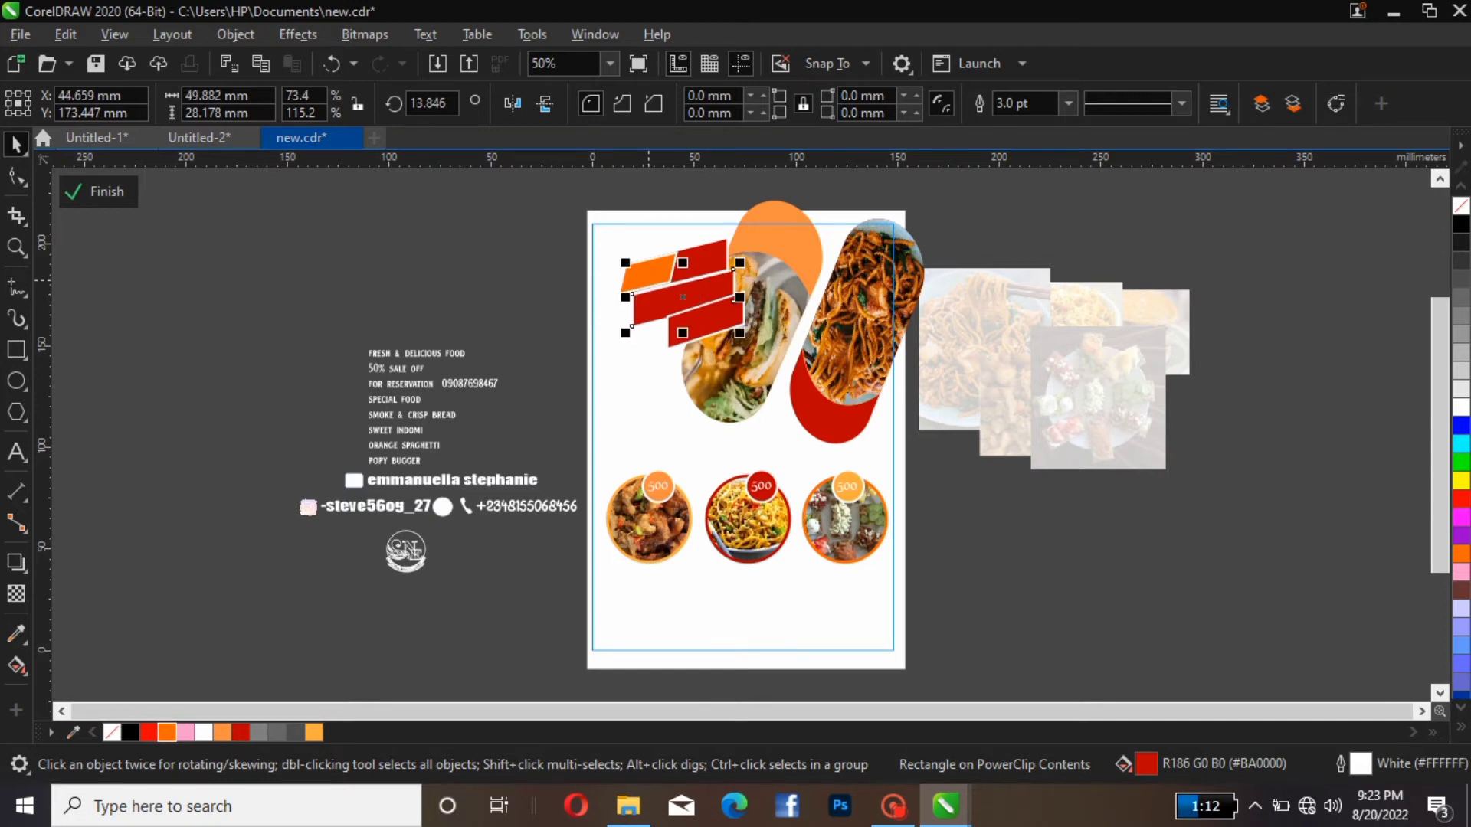
key("Left")
key("Left")
key("Left")
key("Left")
key("Left")
key("Left")
key("Left")
key("Left")
key("Left")
key("Left")
key("Left")
key("Left")
key("Left")
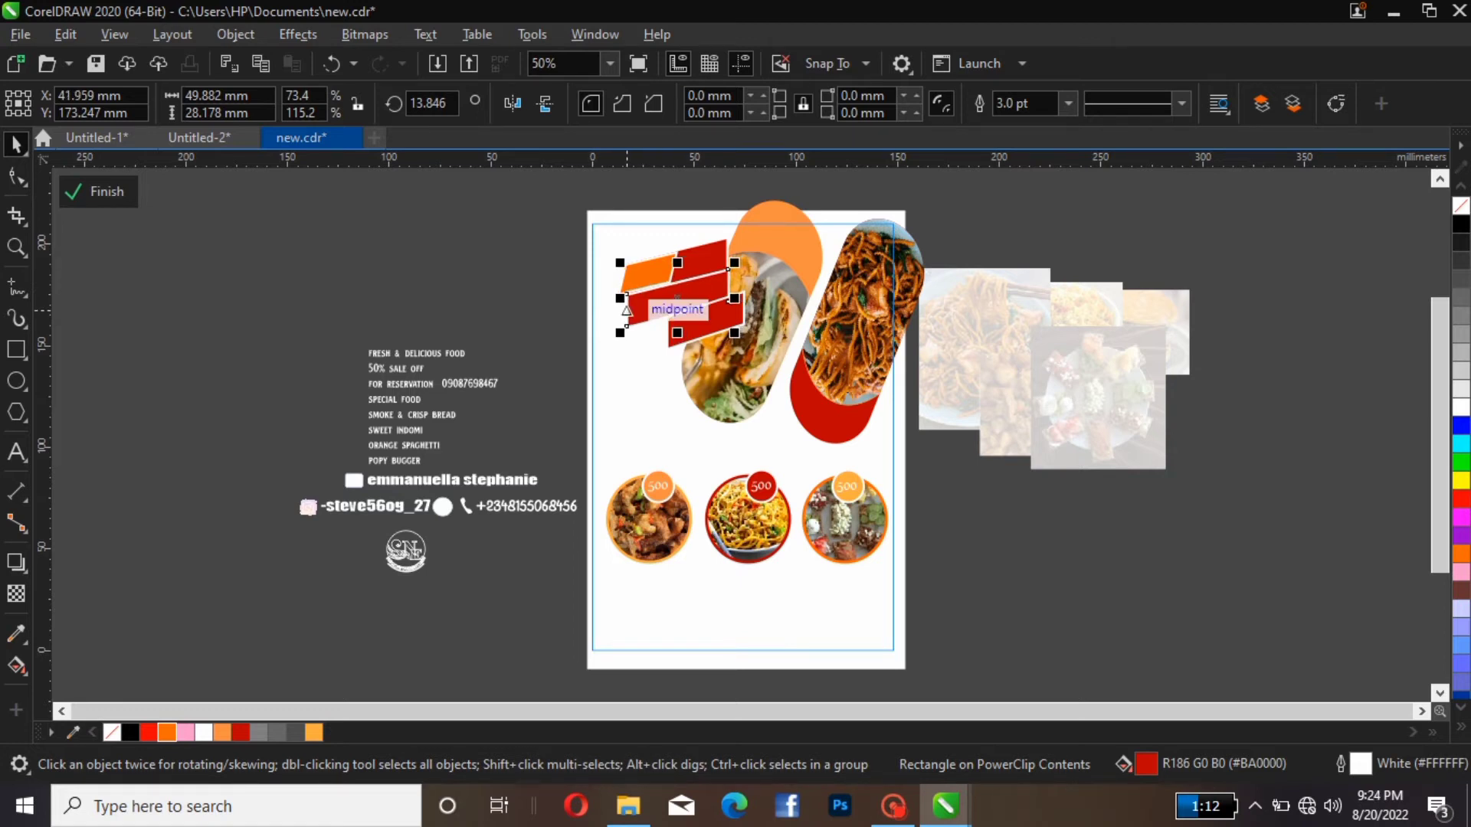
Fine-tune the middle red banner's vertical position under the top banner, settling it 0.2 mm lower.
key("Down")
key("Down")
key("Down")
key("Down")
key("Down")
key("Down")
key("Down")
key("Down")
key("Down")
key("Down")
key("Down")
key("Down")
key("Down")
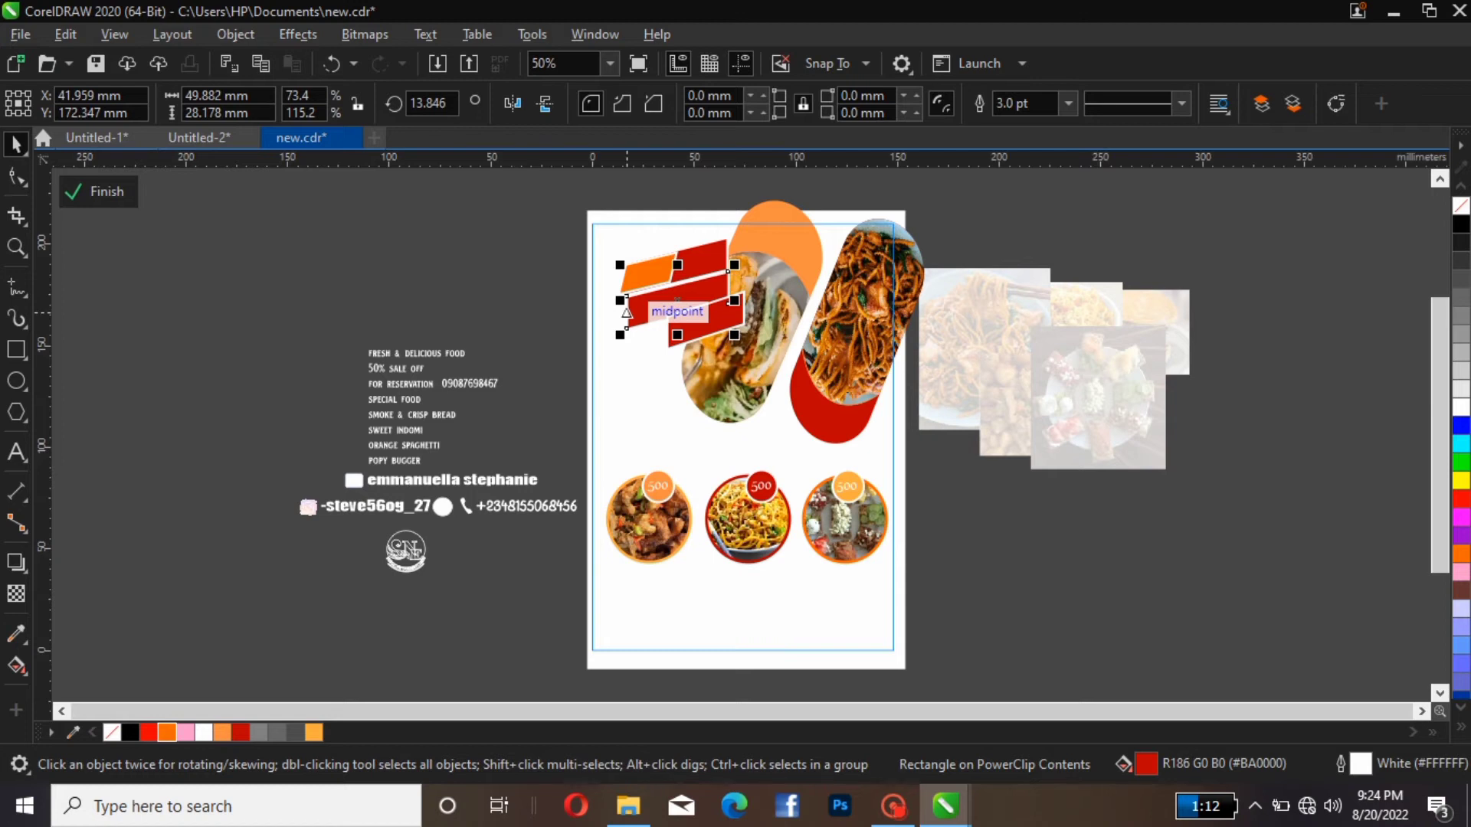
key("Up")
key("Up")
key("Up")
key("Up")
key("Up")
key("Up")
key("Up")
key("Up")
key("Up")
key("Up")
key("Up")
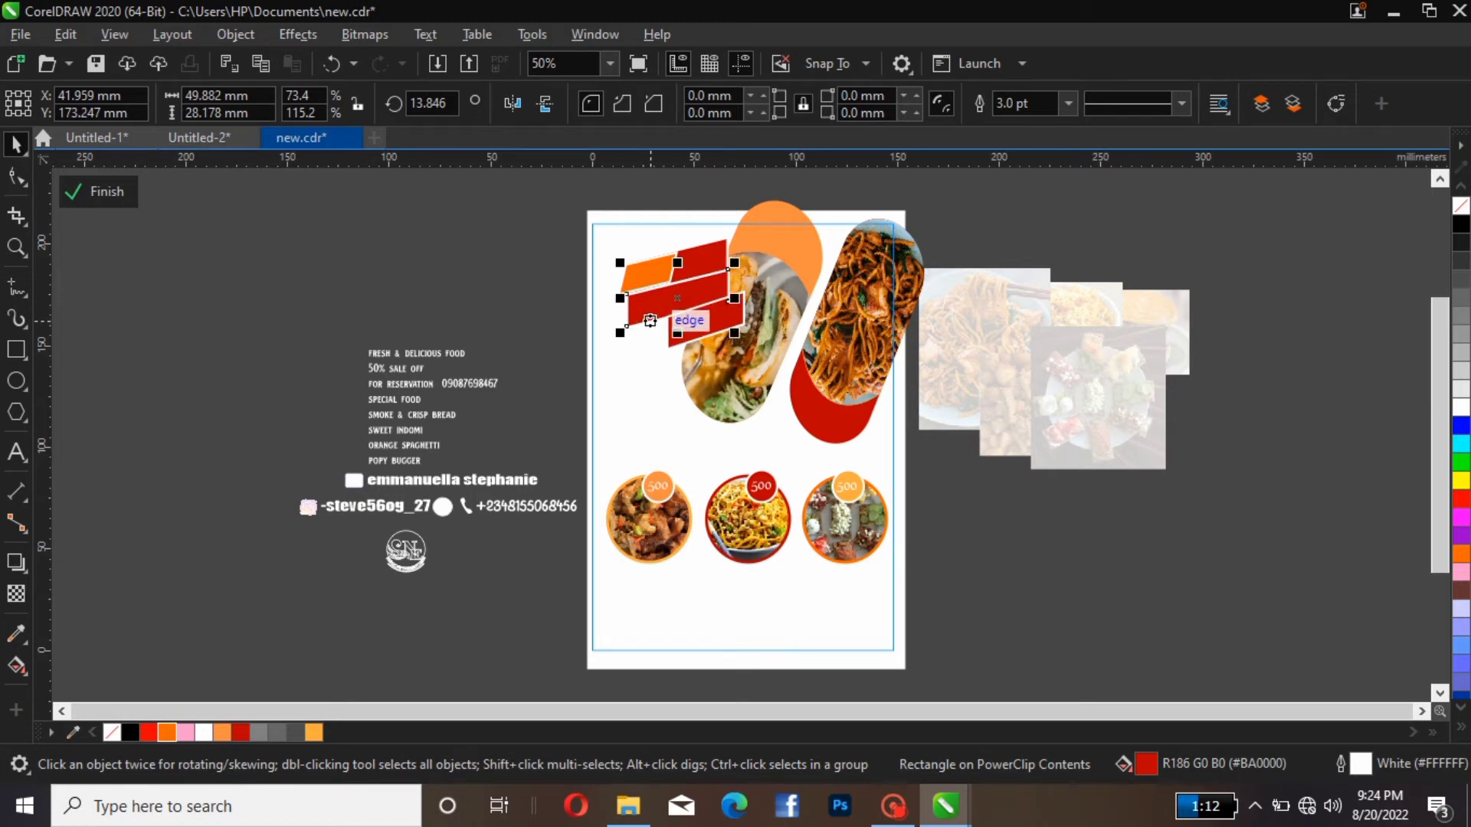
Extend the lowest red banner from its left end to about 45 mm wide and shift it left by 2.3 mm.
left_click(701, 333)
left_click_drag(659, 319, 645, 320)
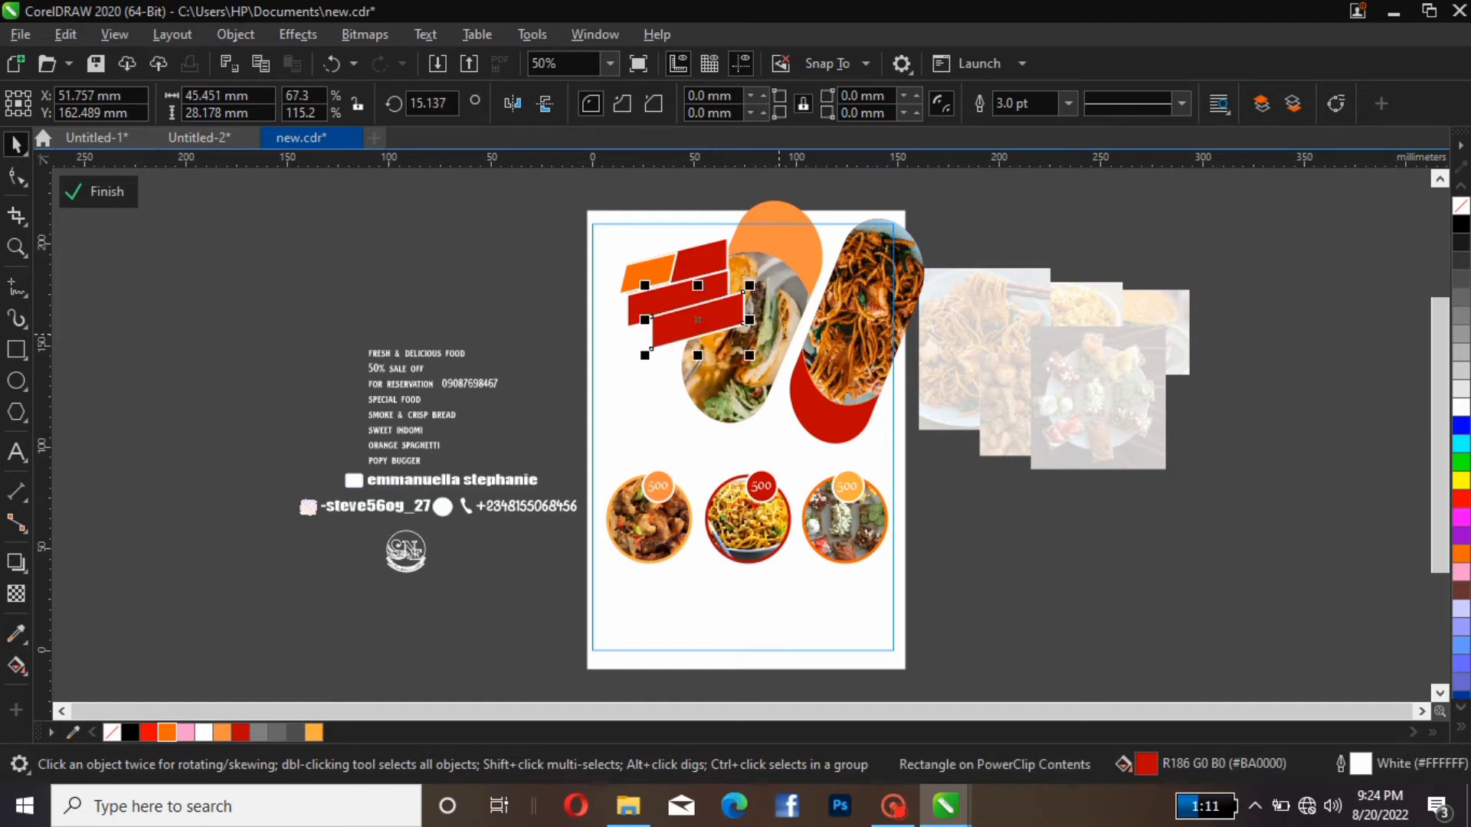
key("Left")
key("Left")
key("Left")
key("Left")
key("Left")
key("Left")
key("Left")
key("Left")
key("Left")
key("Left")
key("Left")
key("Left")
key("Left")
key("Left")
key("Left")
key("Left")
key("Left")
key("Left")
key("Left")
key("Left")
key("Left")
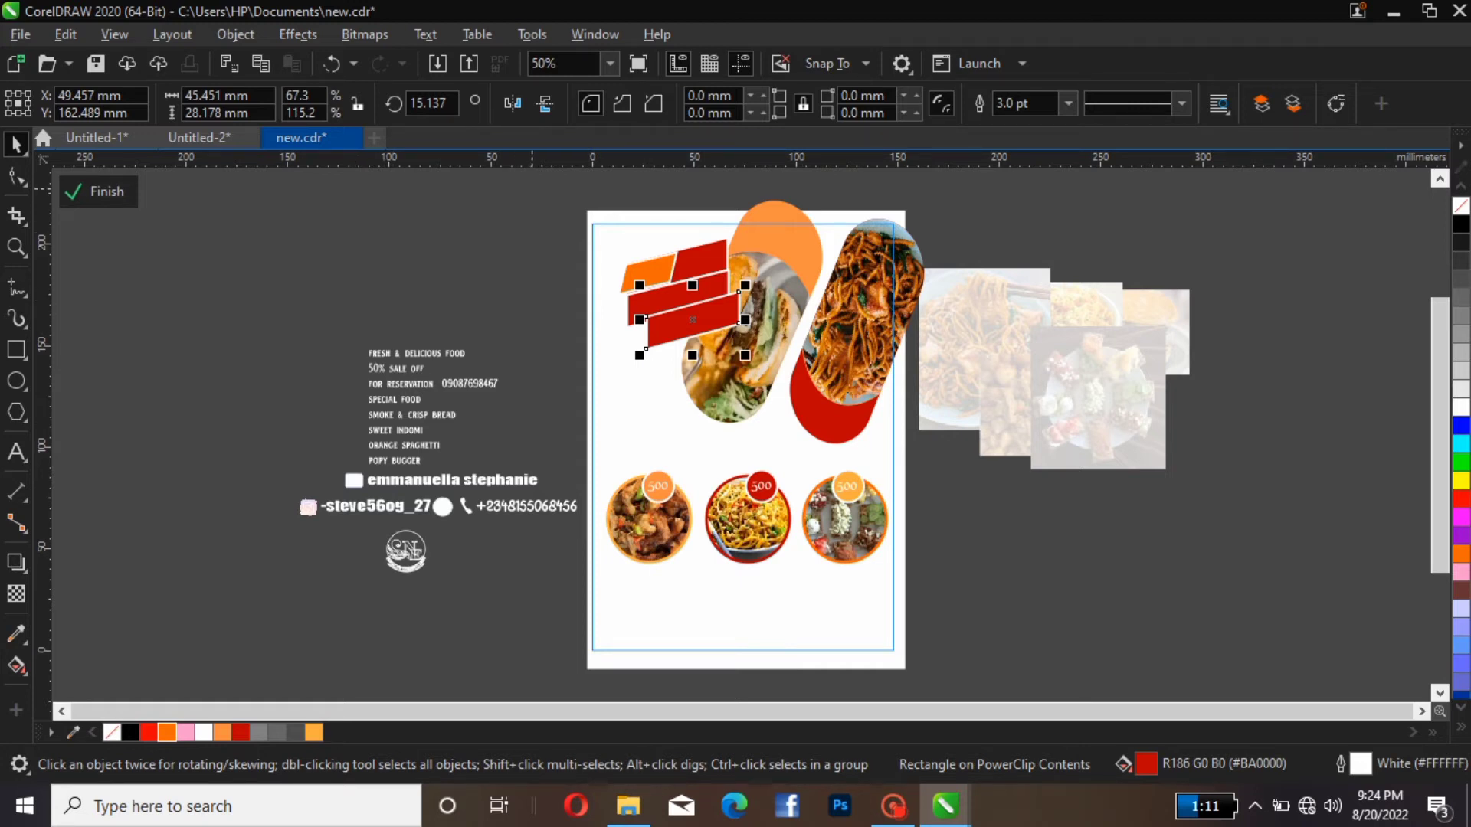
Enlarge the four slanted banners together to about 61 × 57 mm and shift them left by 4.5 mm.
left_click_drag(580, 201, 778, 399)
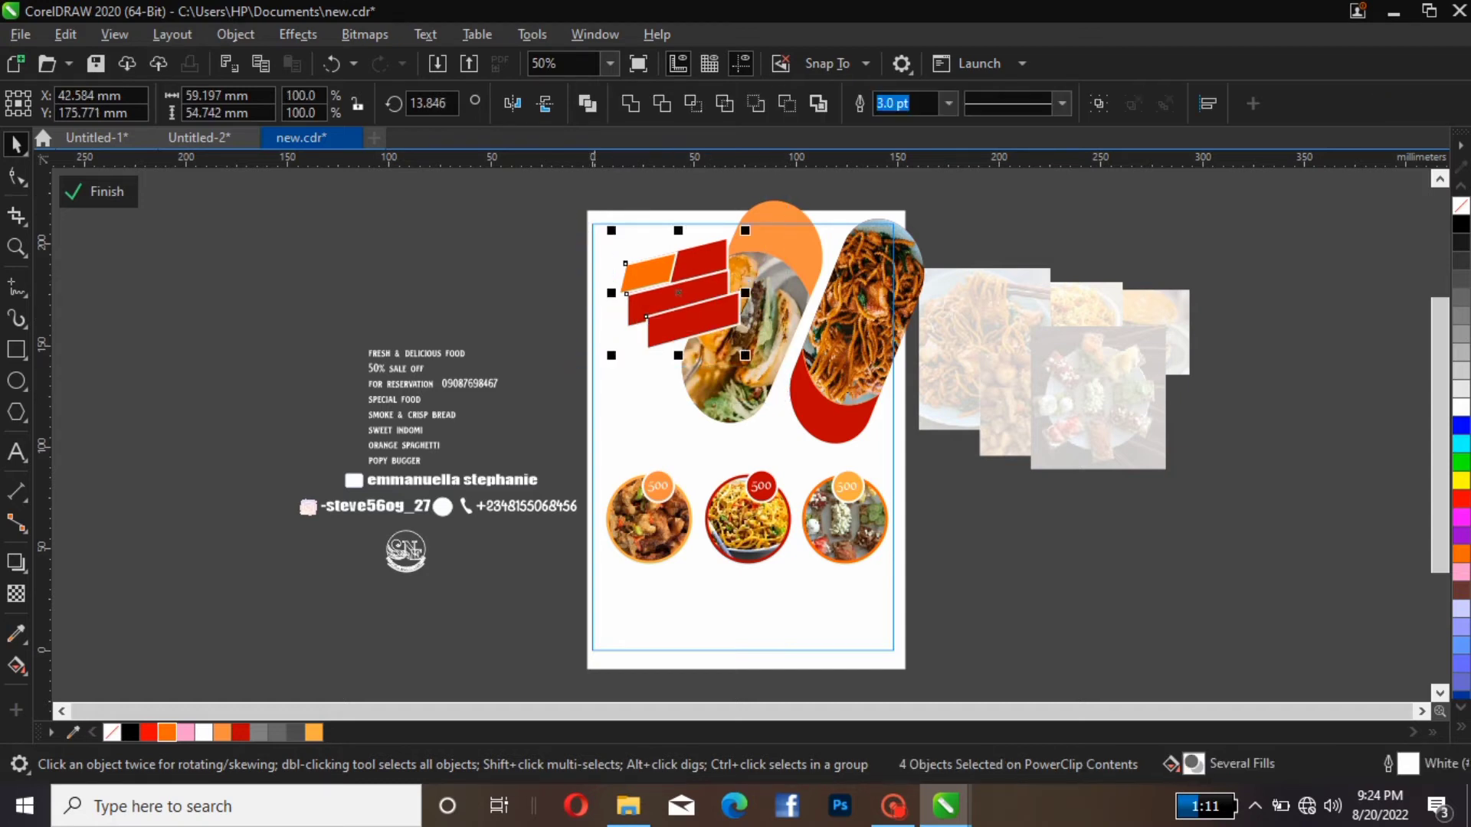
left_click_drag(611, 356, 591, 352)
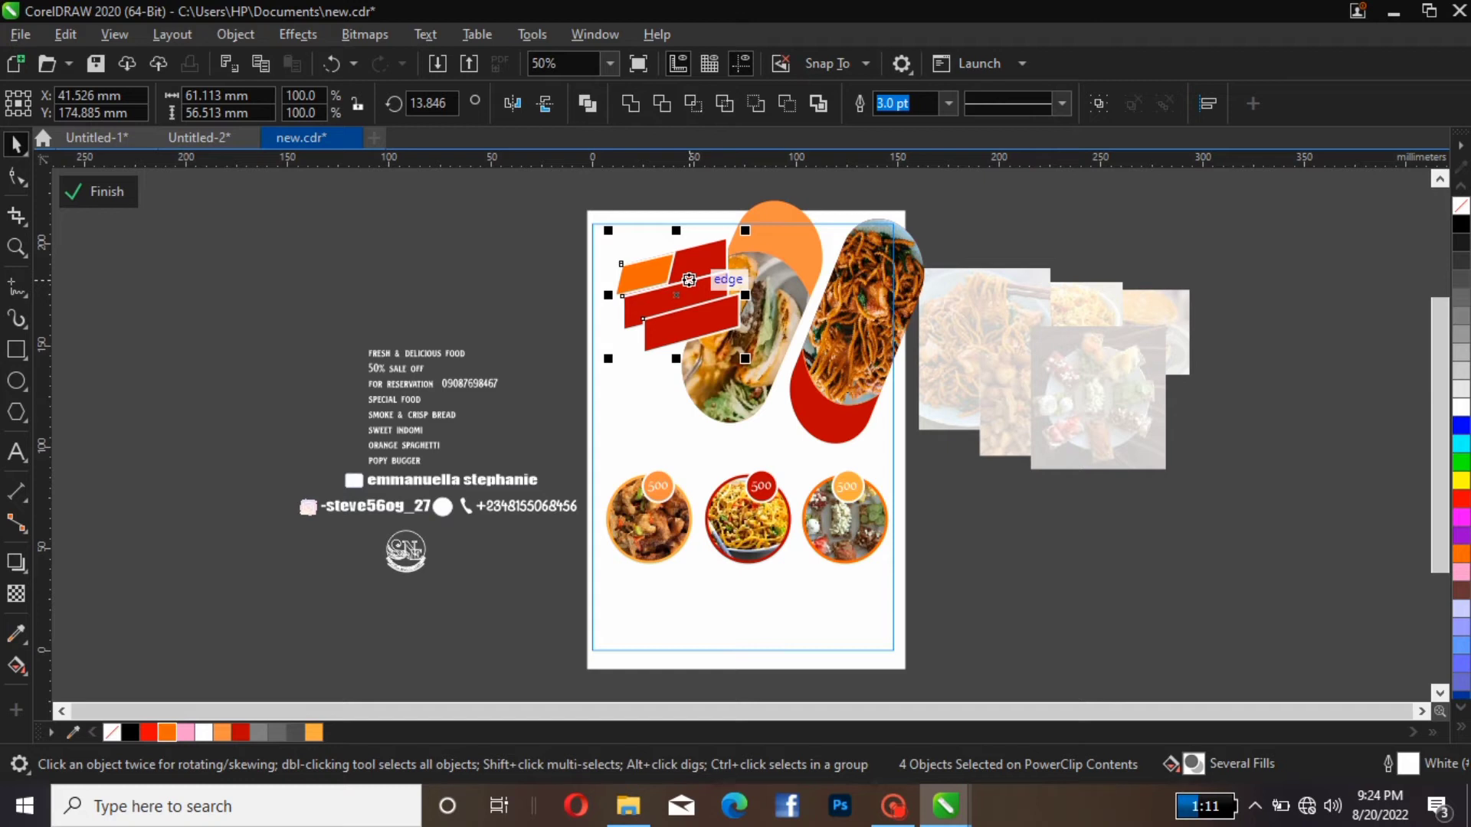
key("Left")
key("Left")
key("Left")
key("Left")
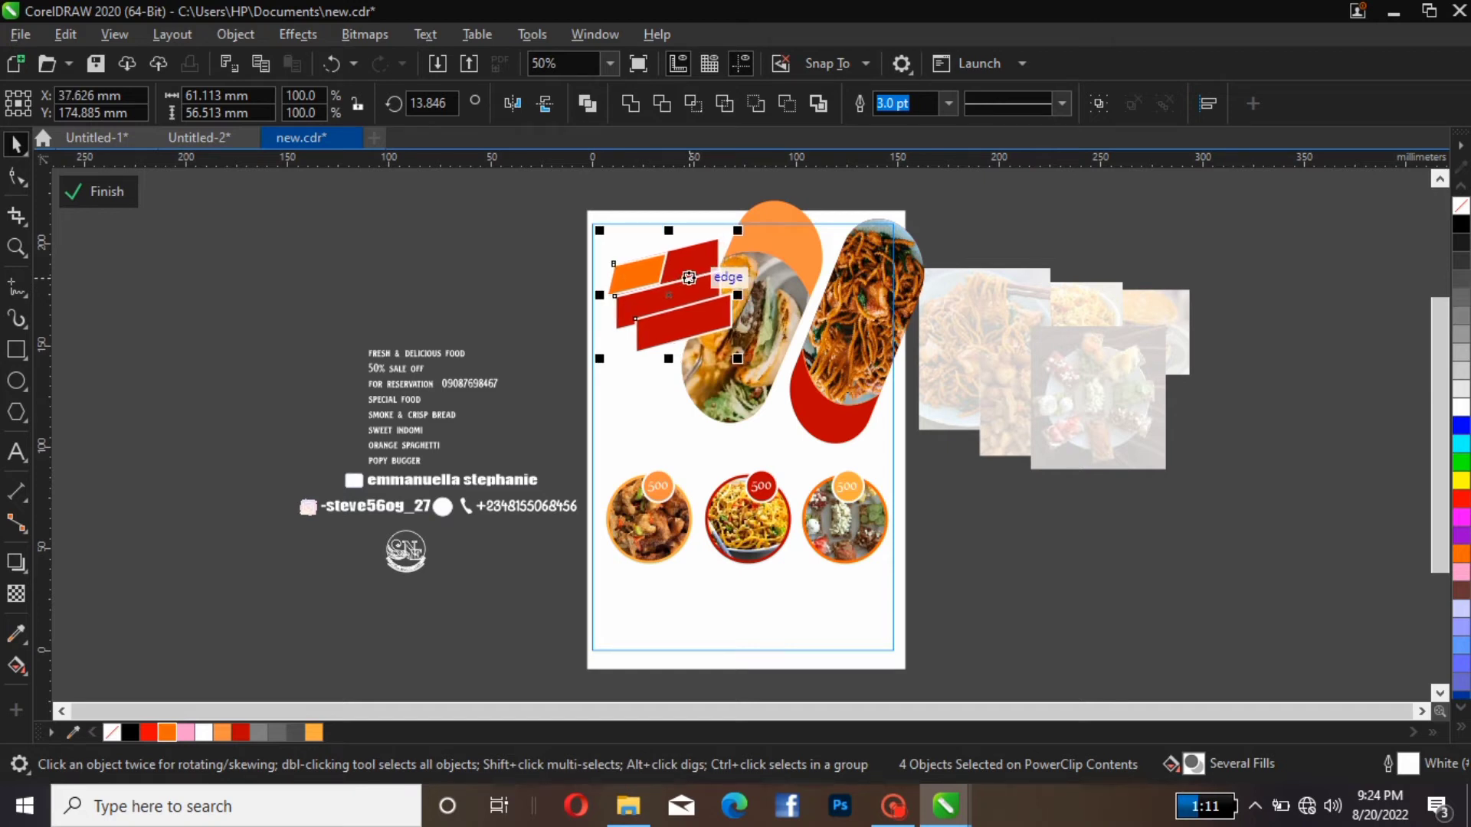
key("Left")
key("Left")
key("Left")
key("Left")
key("Left")
key("Left")
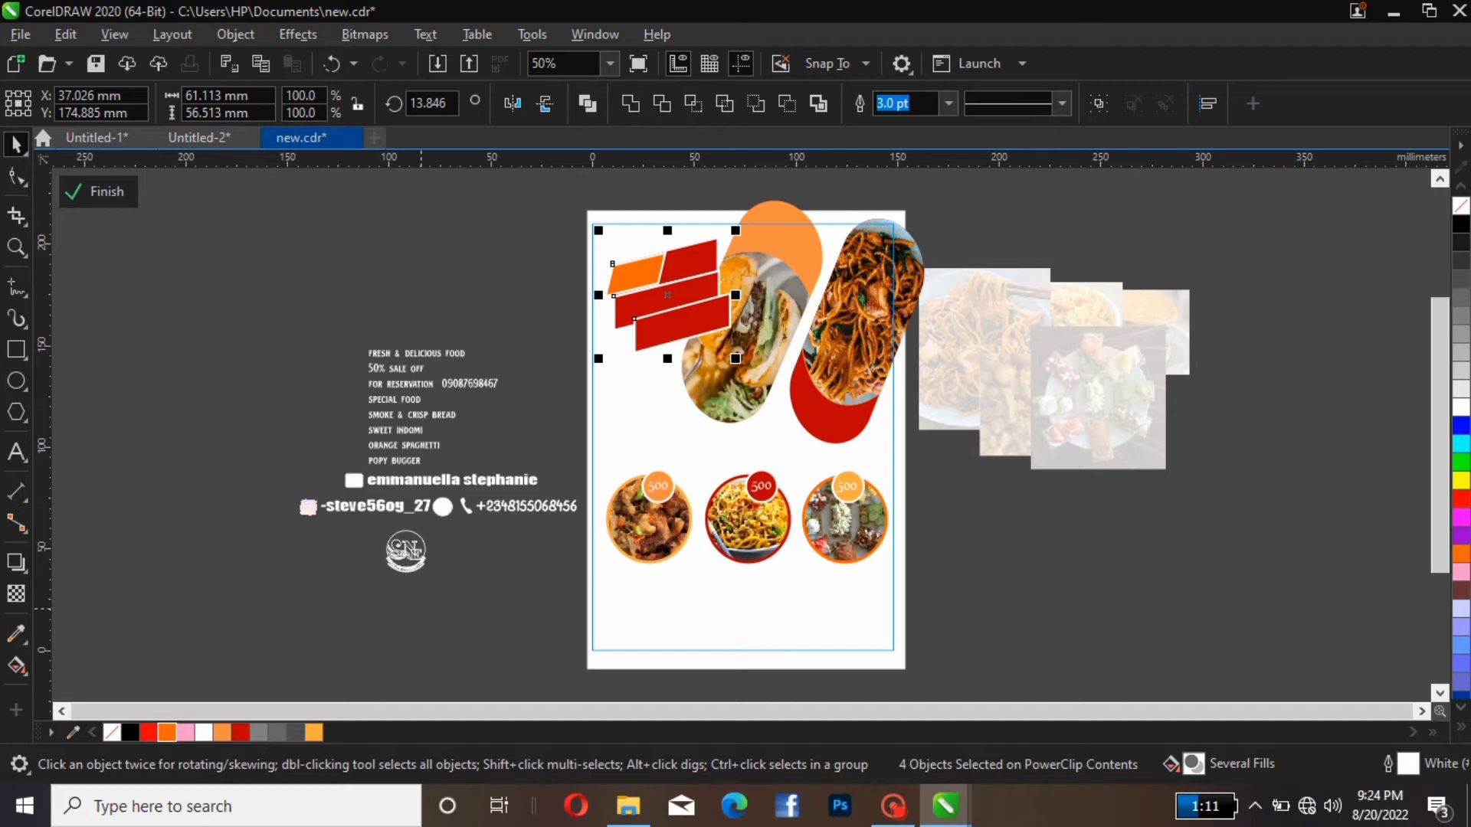
Fill the tilted panel behind the sandwich photo with Orange (#FF6600) and finish editing the PowerClip contents.
left_click(715, 442)
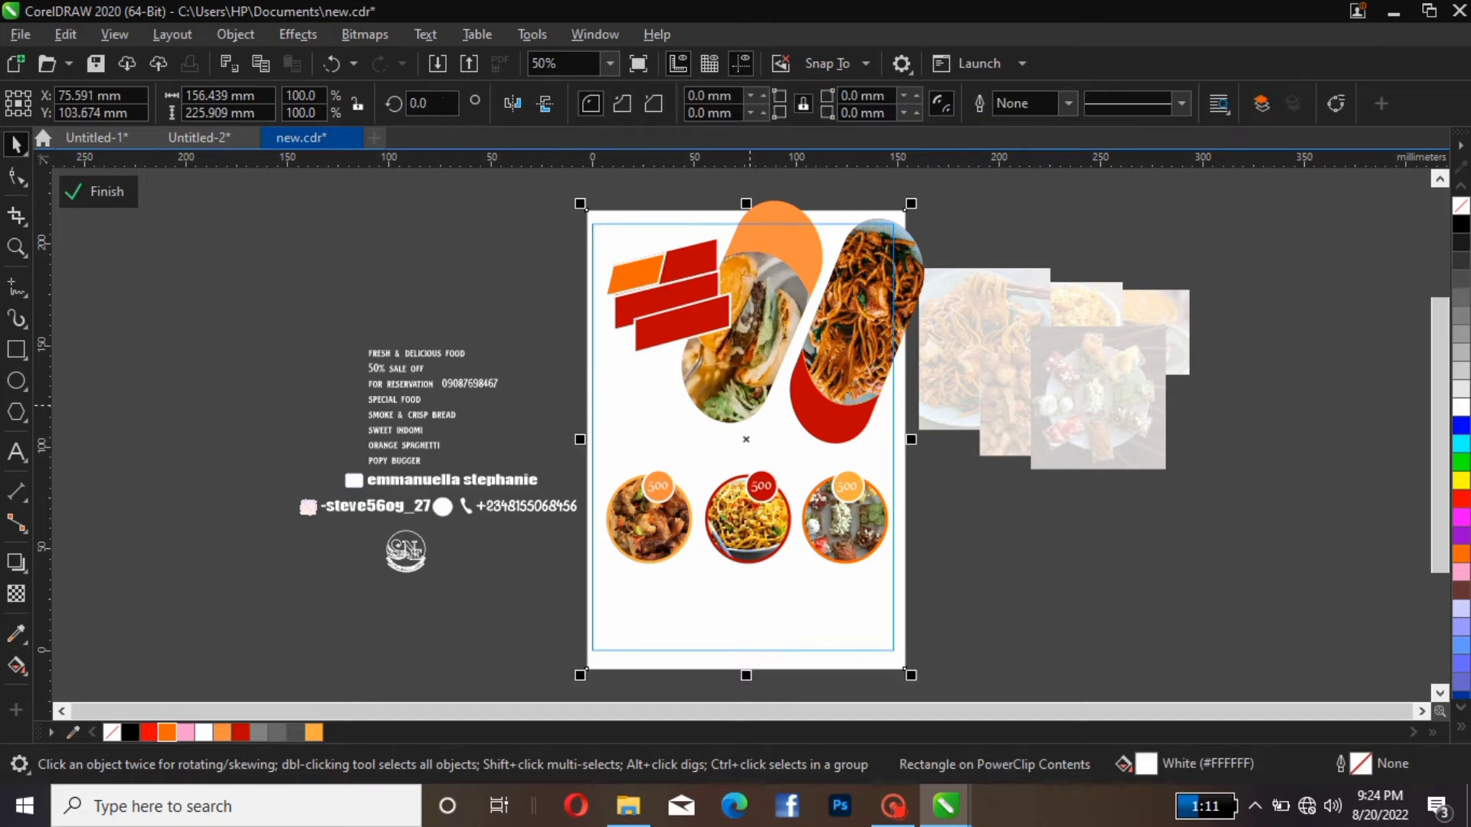
left_click(762, 406)
double_click(763, 406)
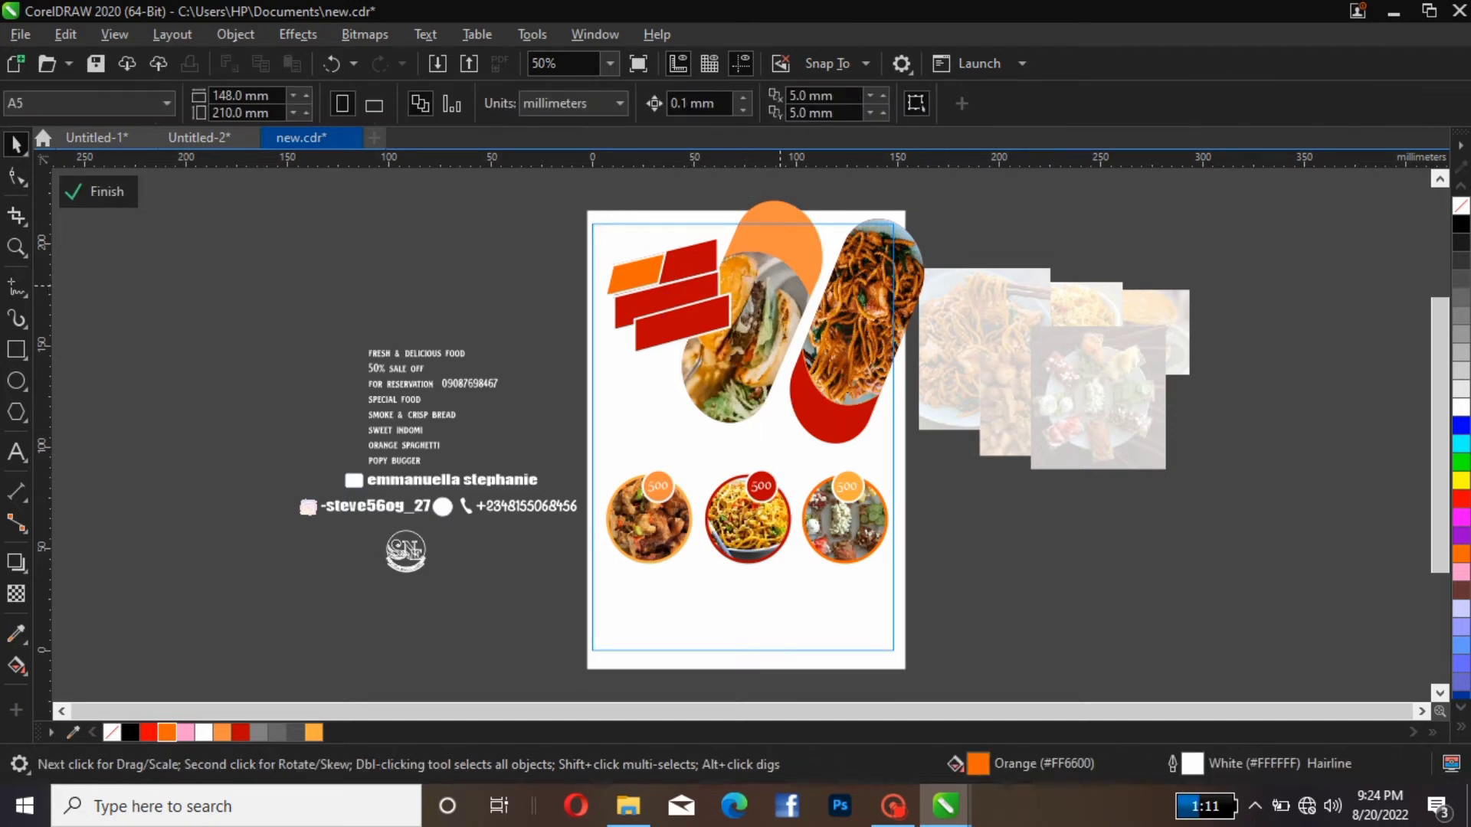
left_click(787, 263)
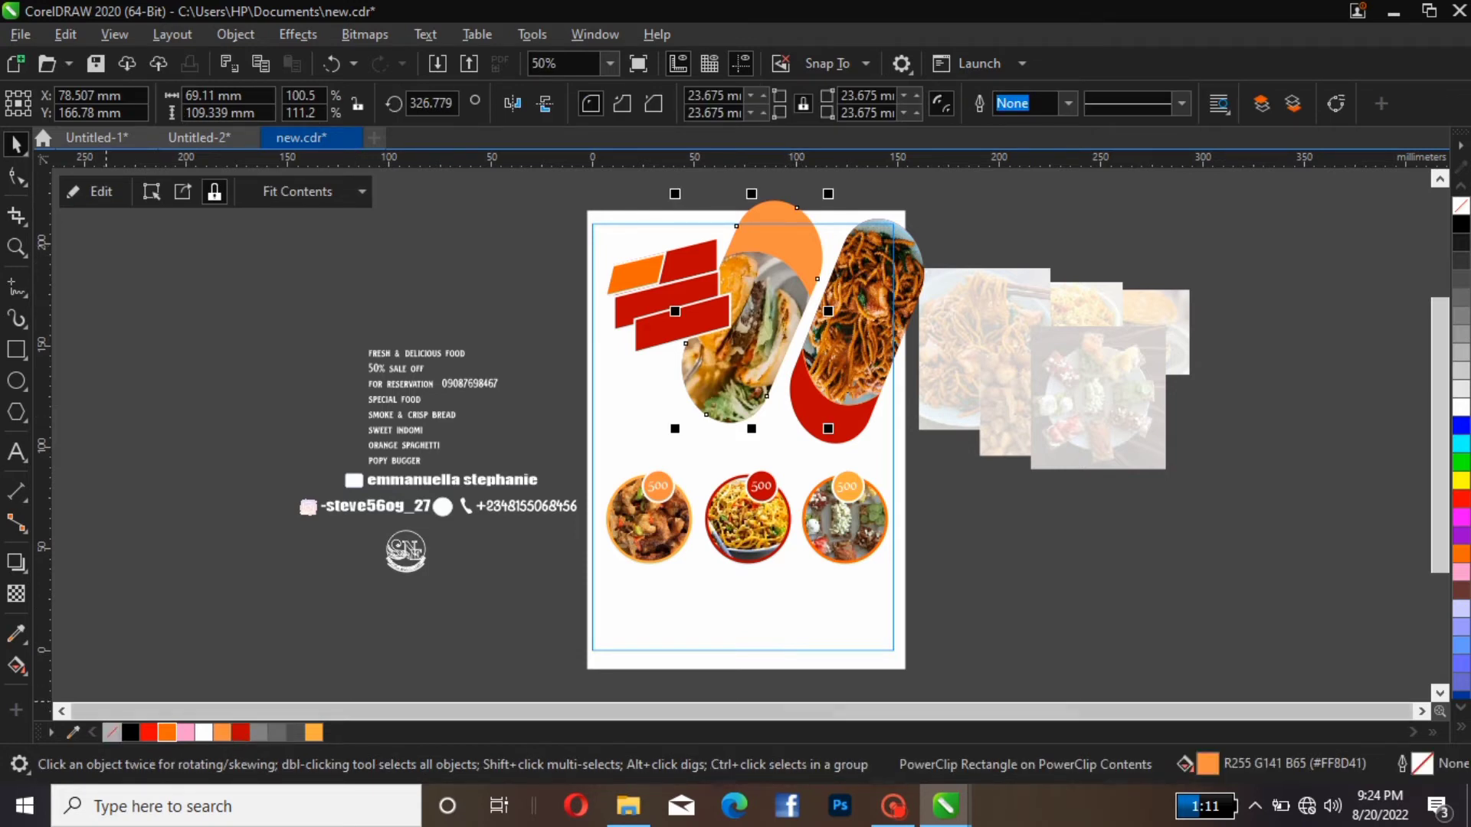
left_click(166, 732)
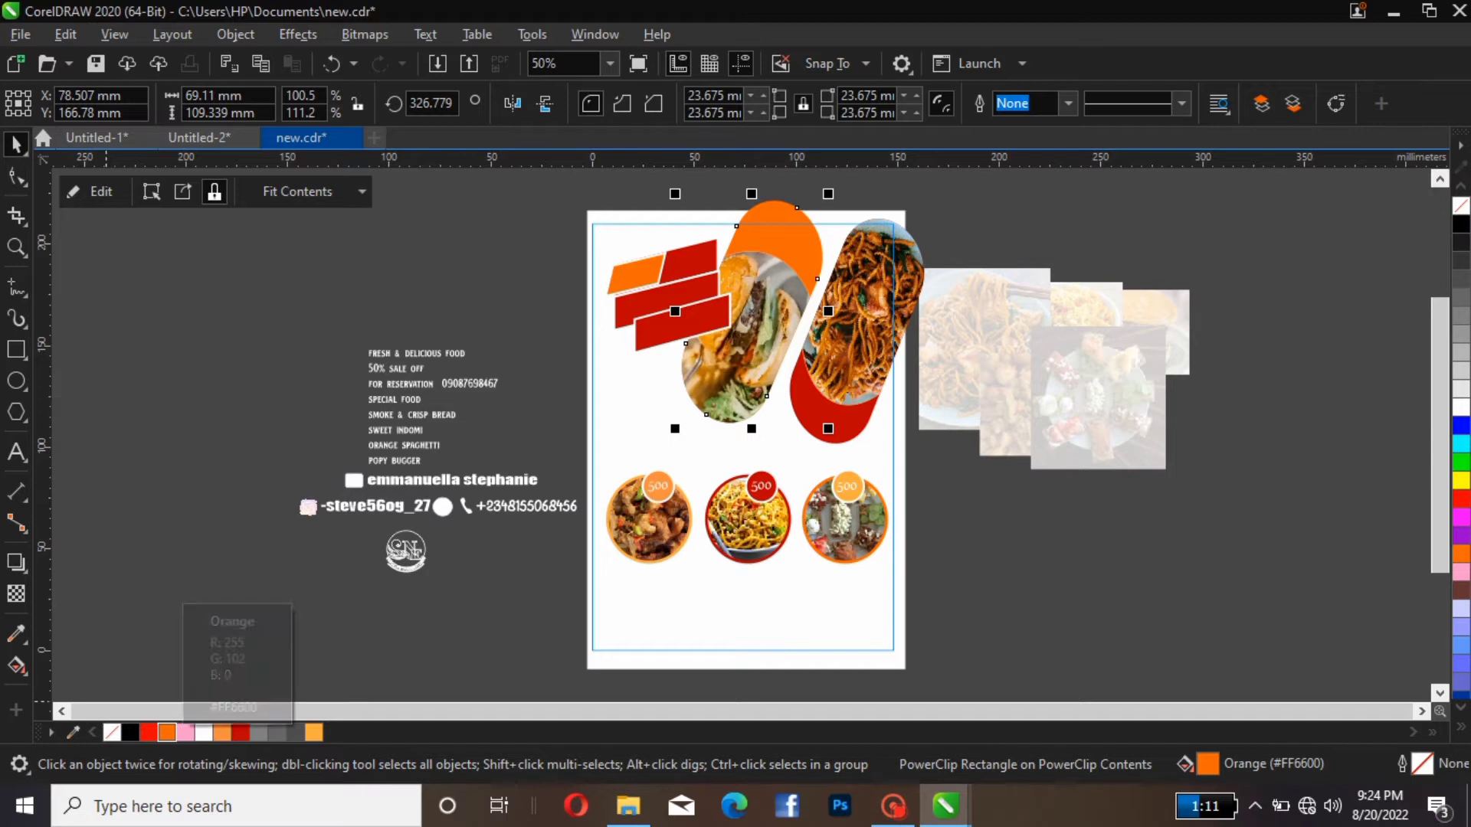
key("Escape")
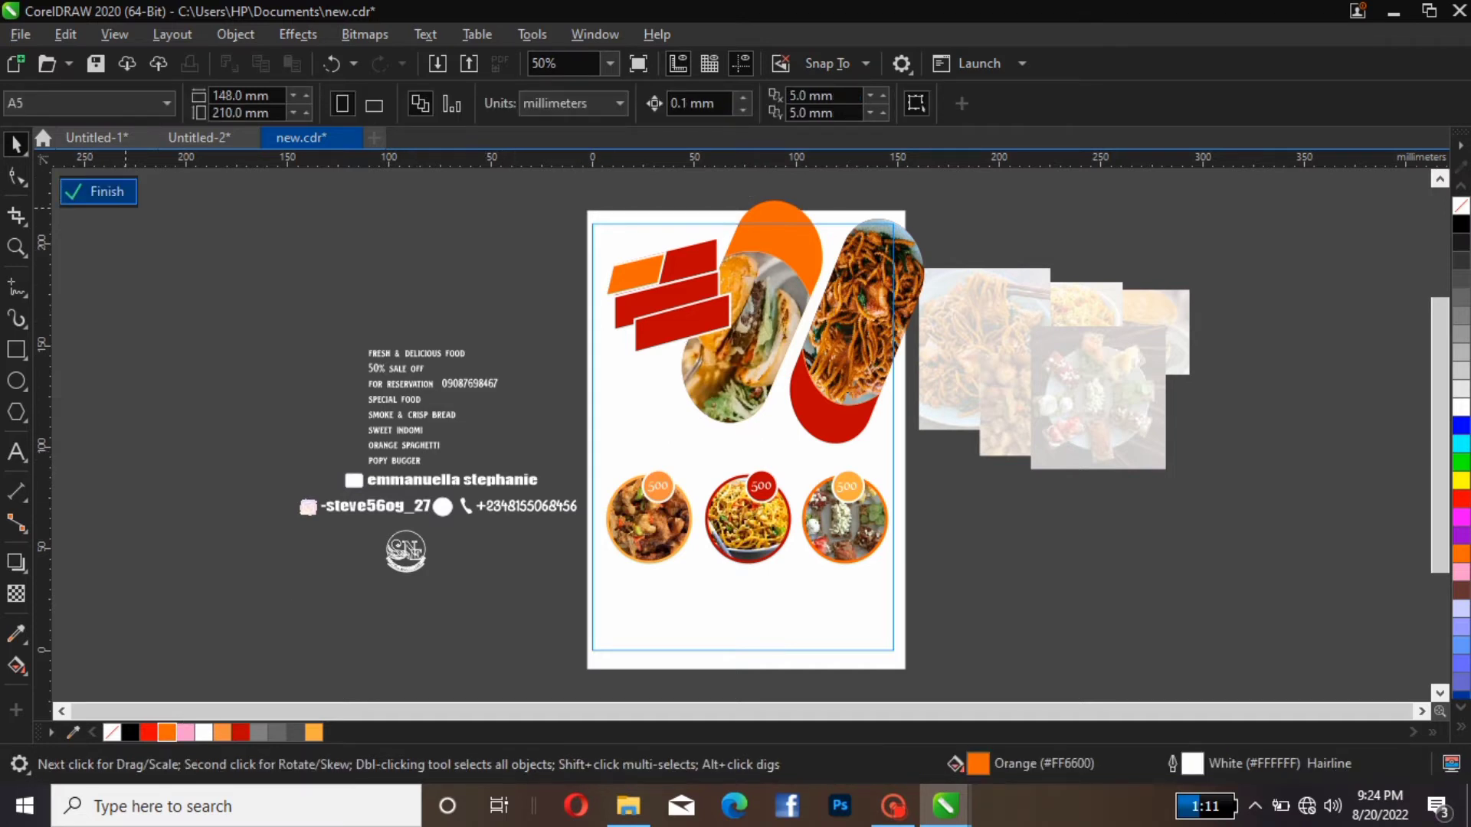
left_click(98, 191)
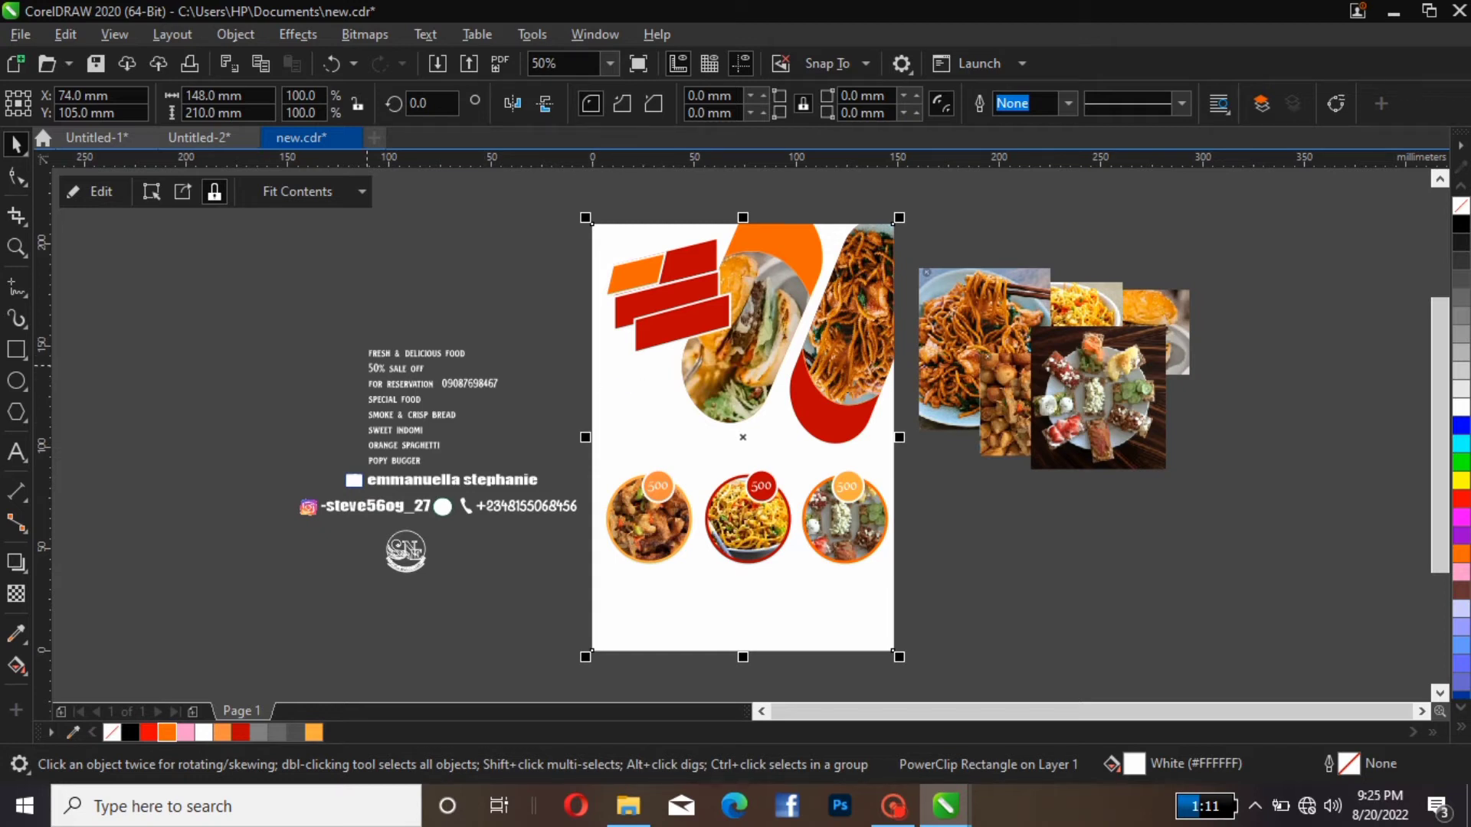
Break the white text block into separate lines and move "FRESH & DELICIOUS FOOD" onto the page above the circular food photos.
left_click(398, 366)
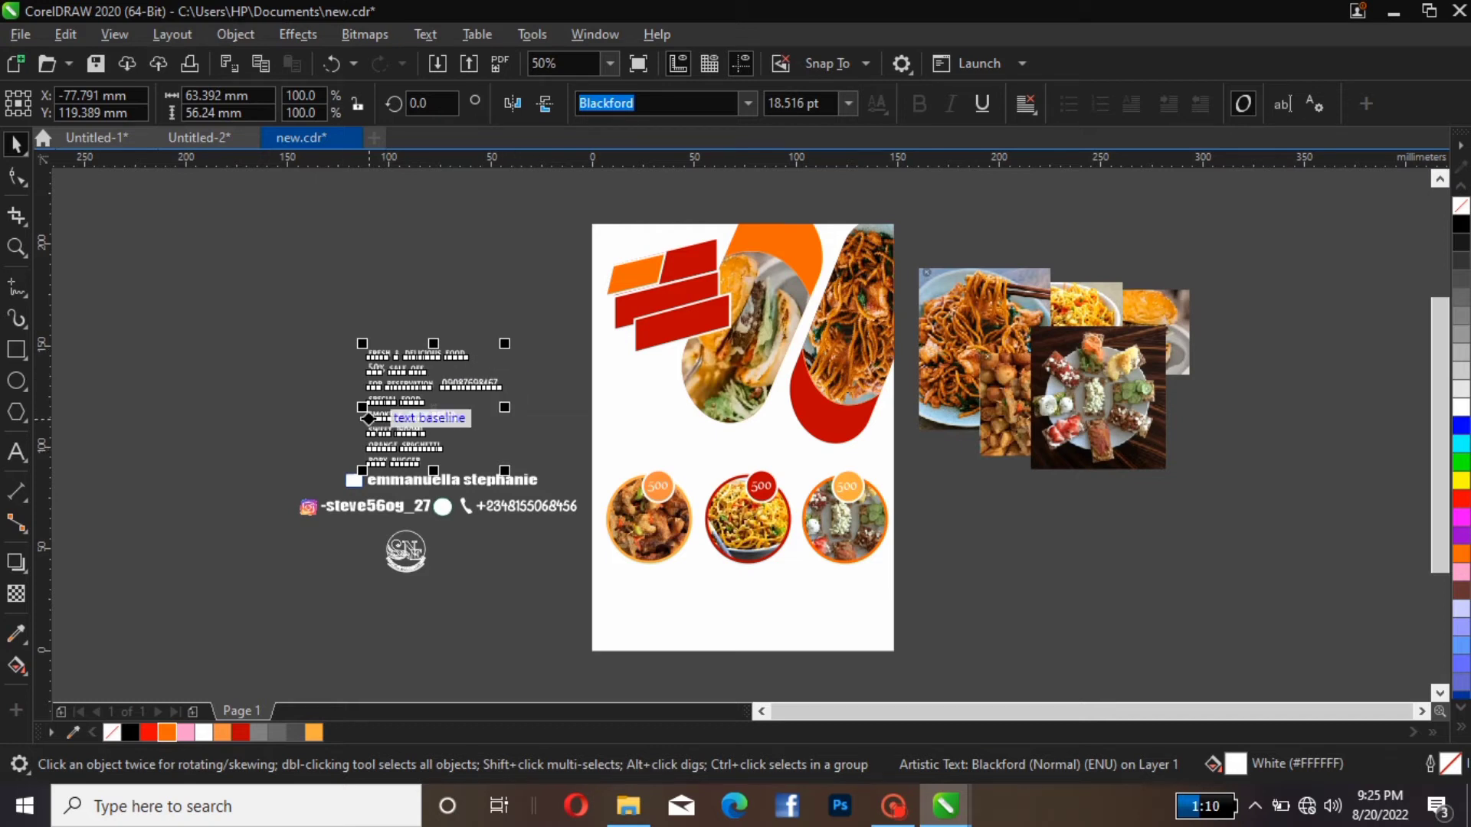
key("ctrl+k")
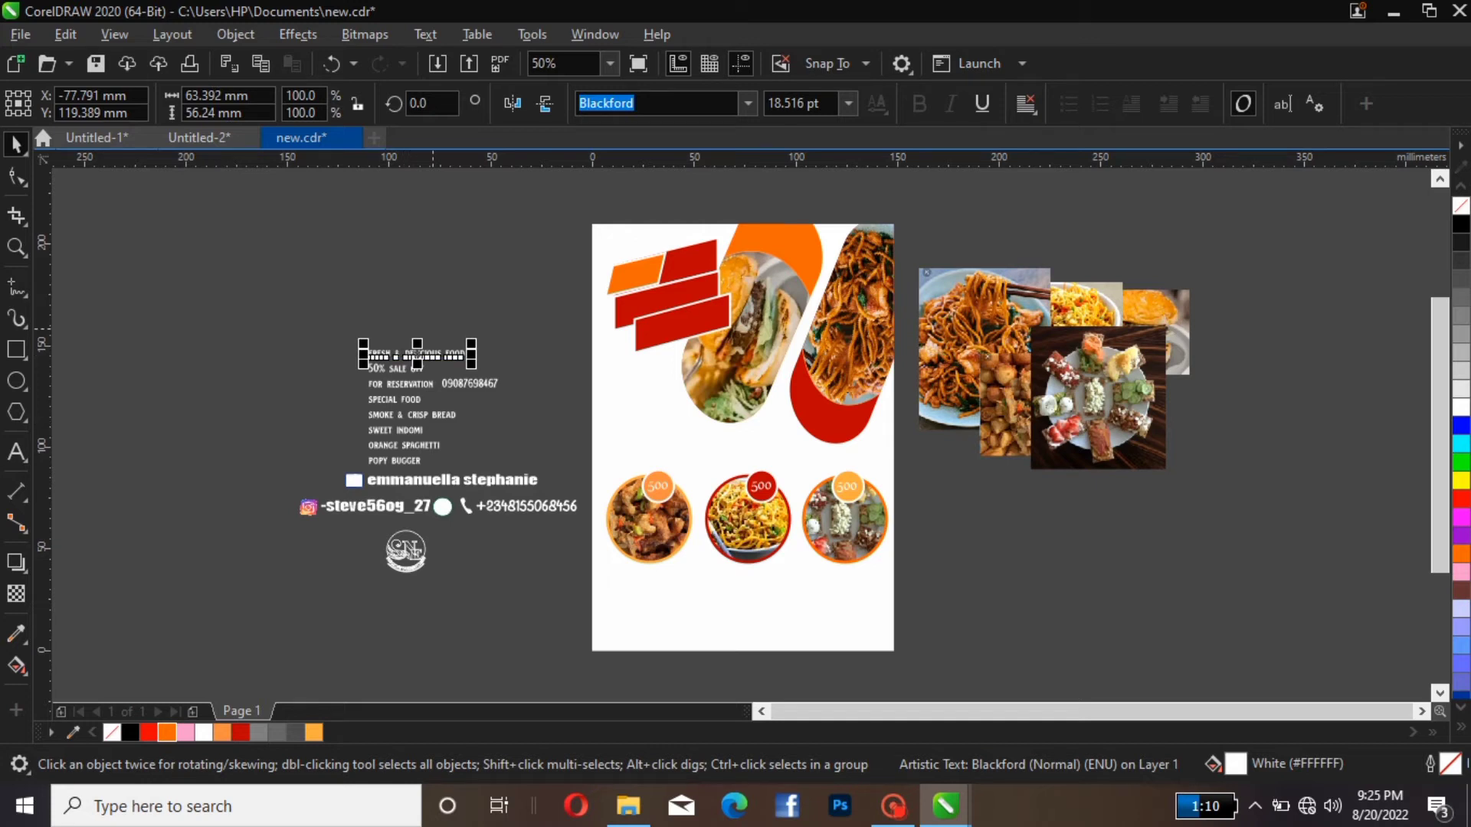
left_click_drag(418, 353, 676, 420)
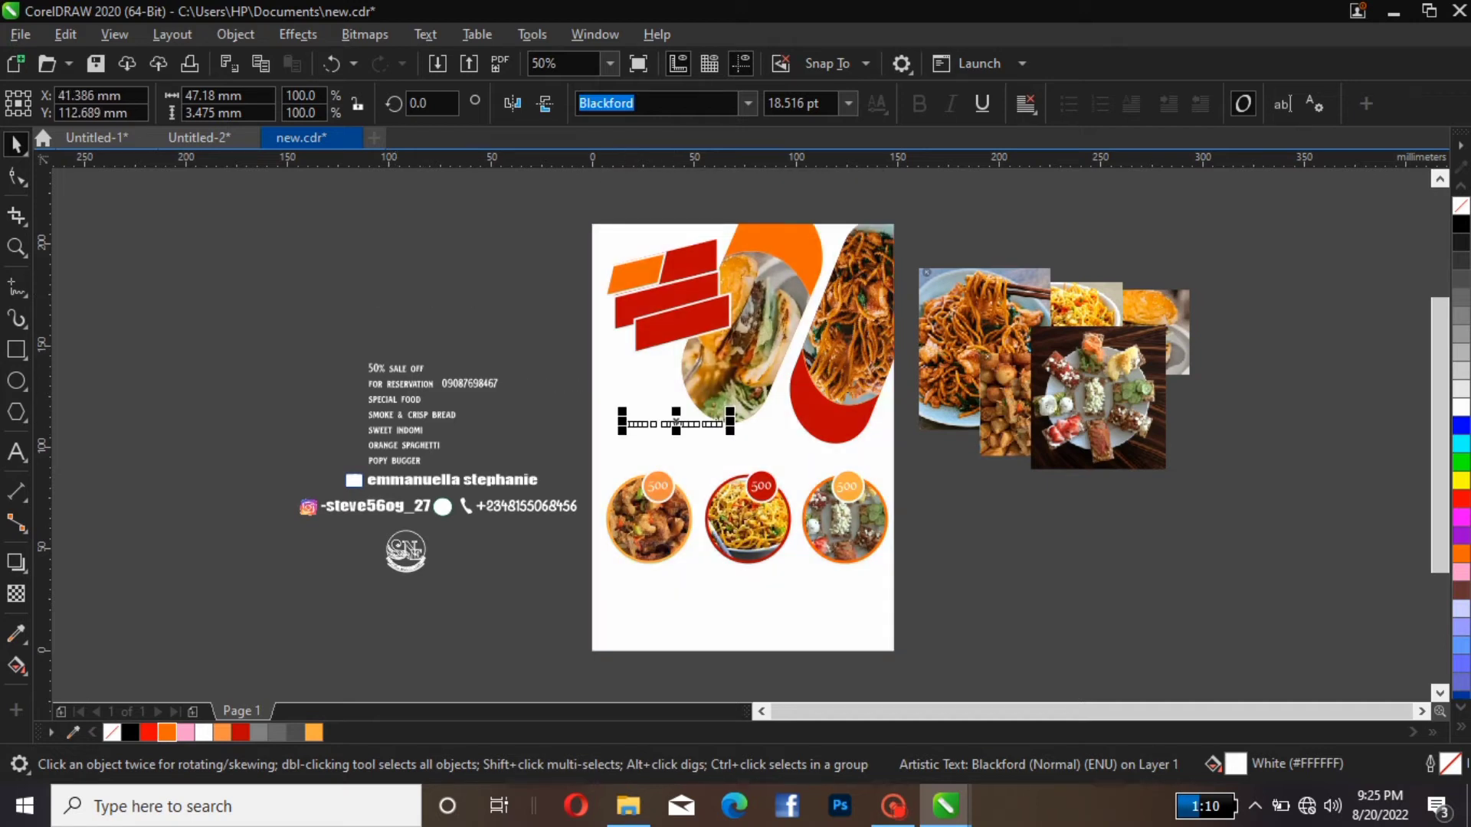
Recolor the "FRESH & DELICIOUS FOOD" line to light orange #FFAC41.
left_click(166, 733)
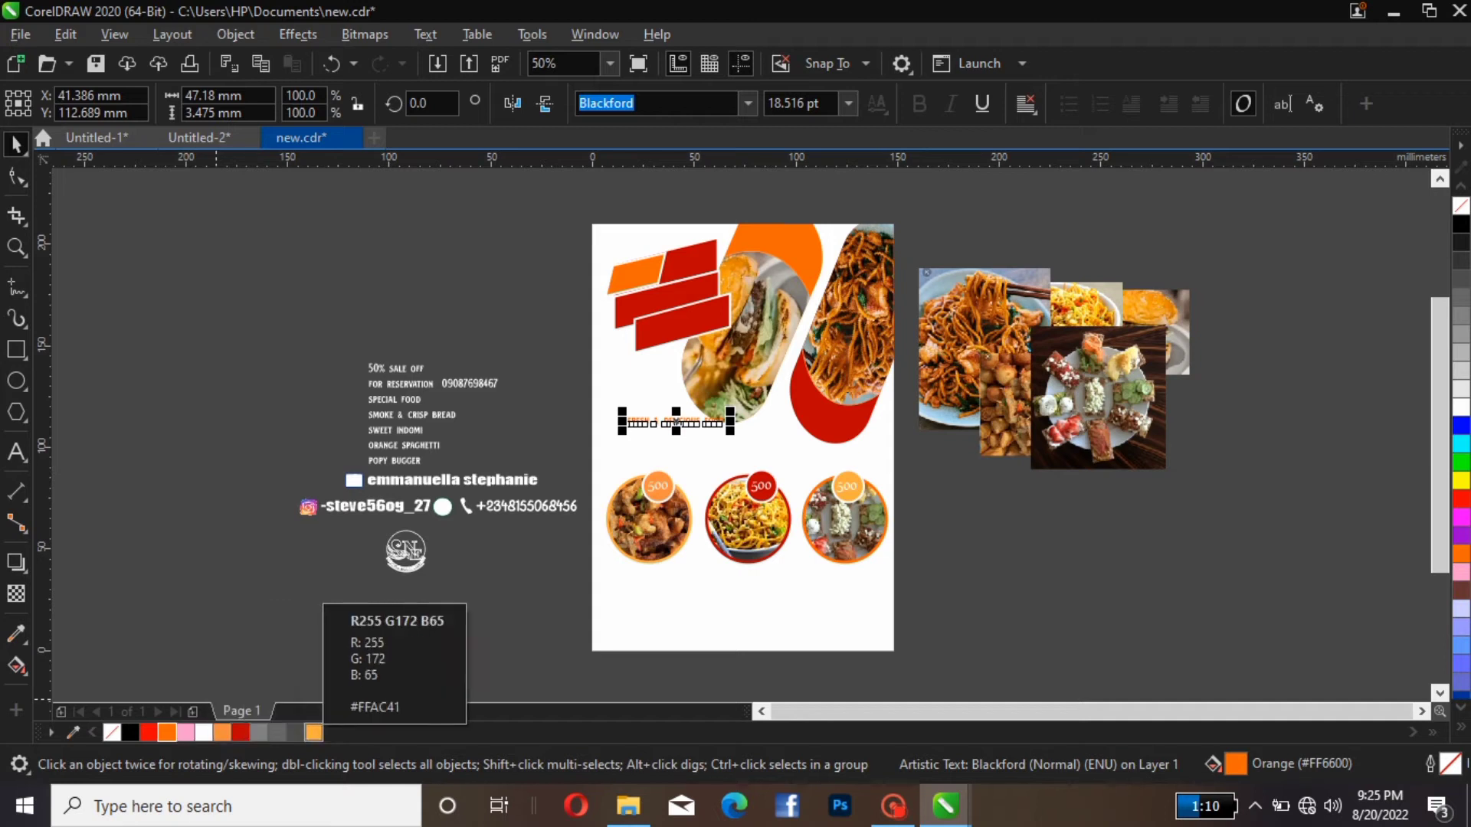
left_click(314, 733)
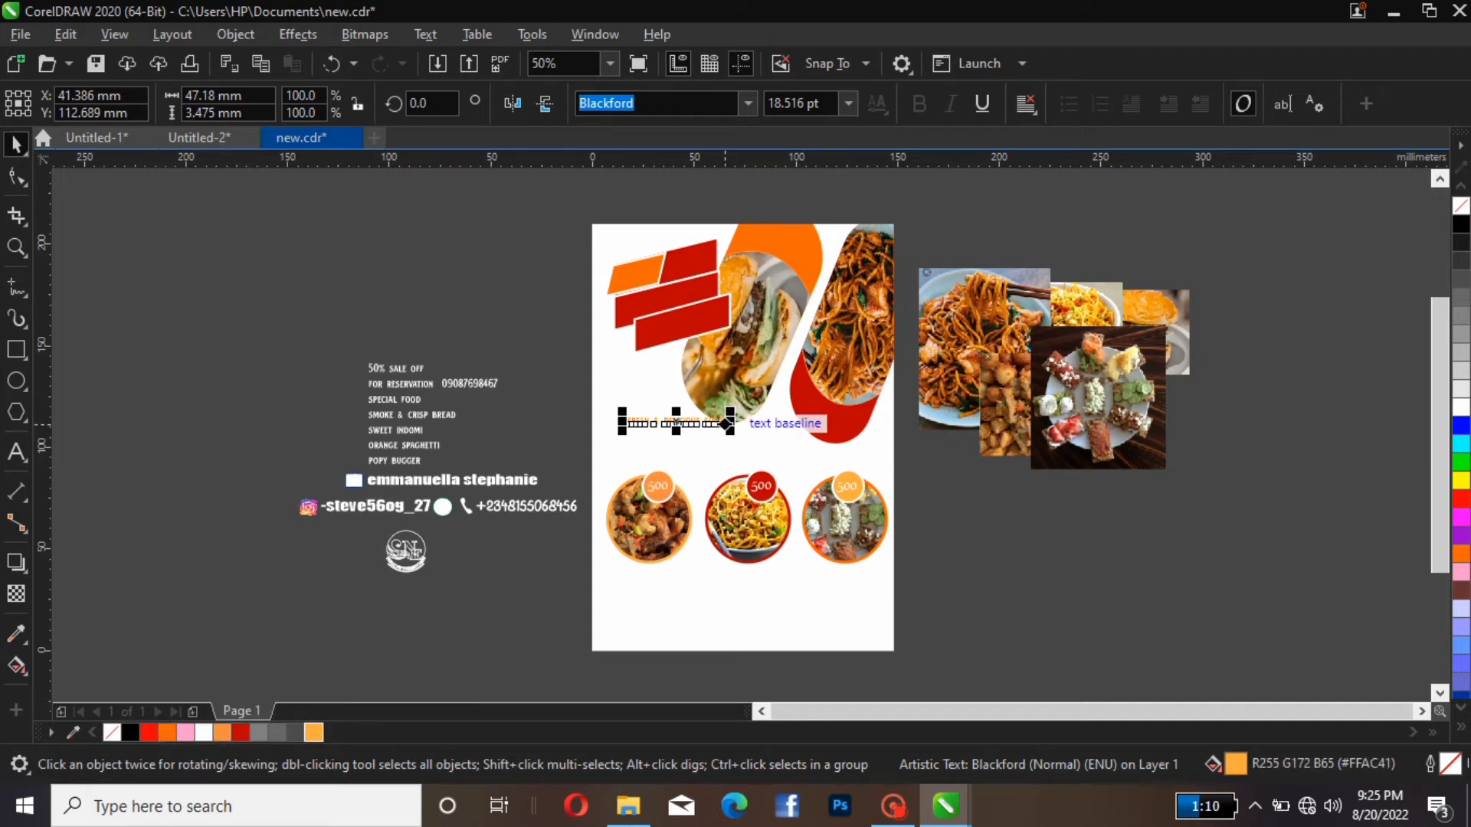
Enlarge the FRESH & DELICIOUS FOOD text to about 27.6 pt and move it off the page above the other copy.
left_click_drag(738, 400, 777, 387)
left_click(777, 387)
left_click(704, 419)
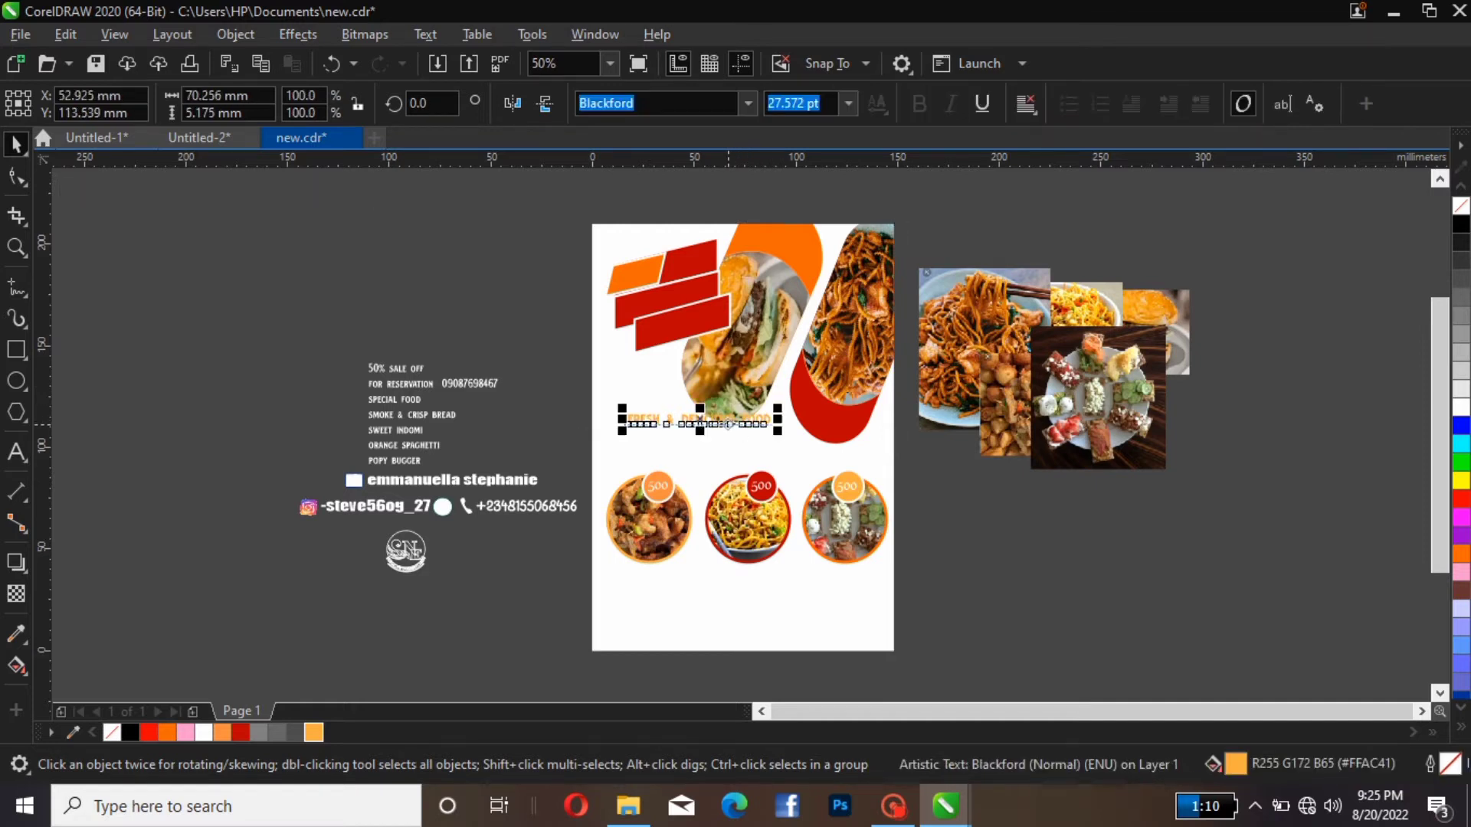
left_click_drag(704, 420, 461, 321)
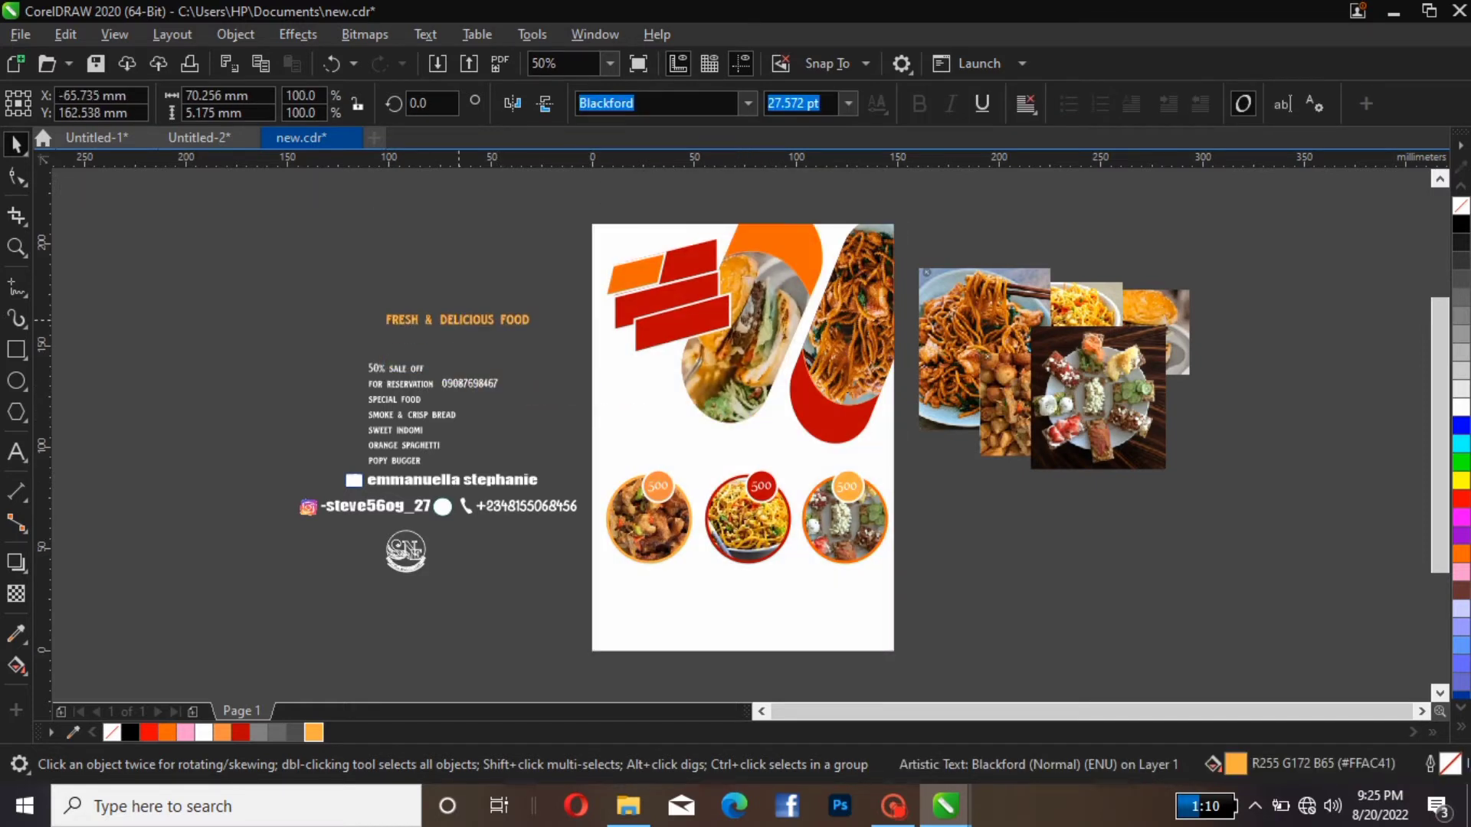
key("Escape")
Split the heading into three lines, FRESH &, DELICIOUS and FOOD, and break them apart into separate text objects.
double_click(442, 323)
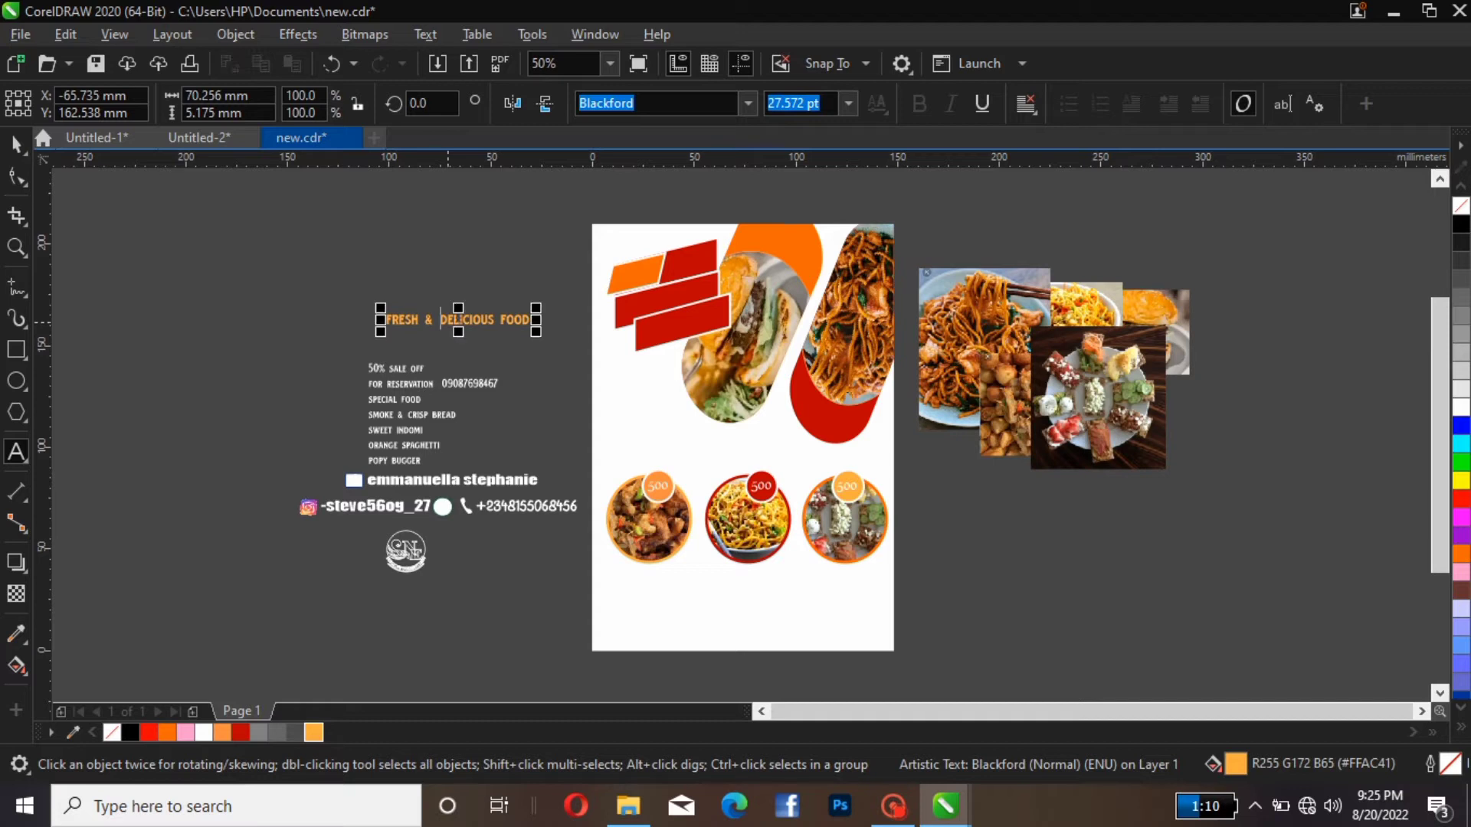
key("Return")
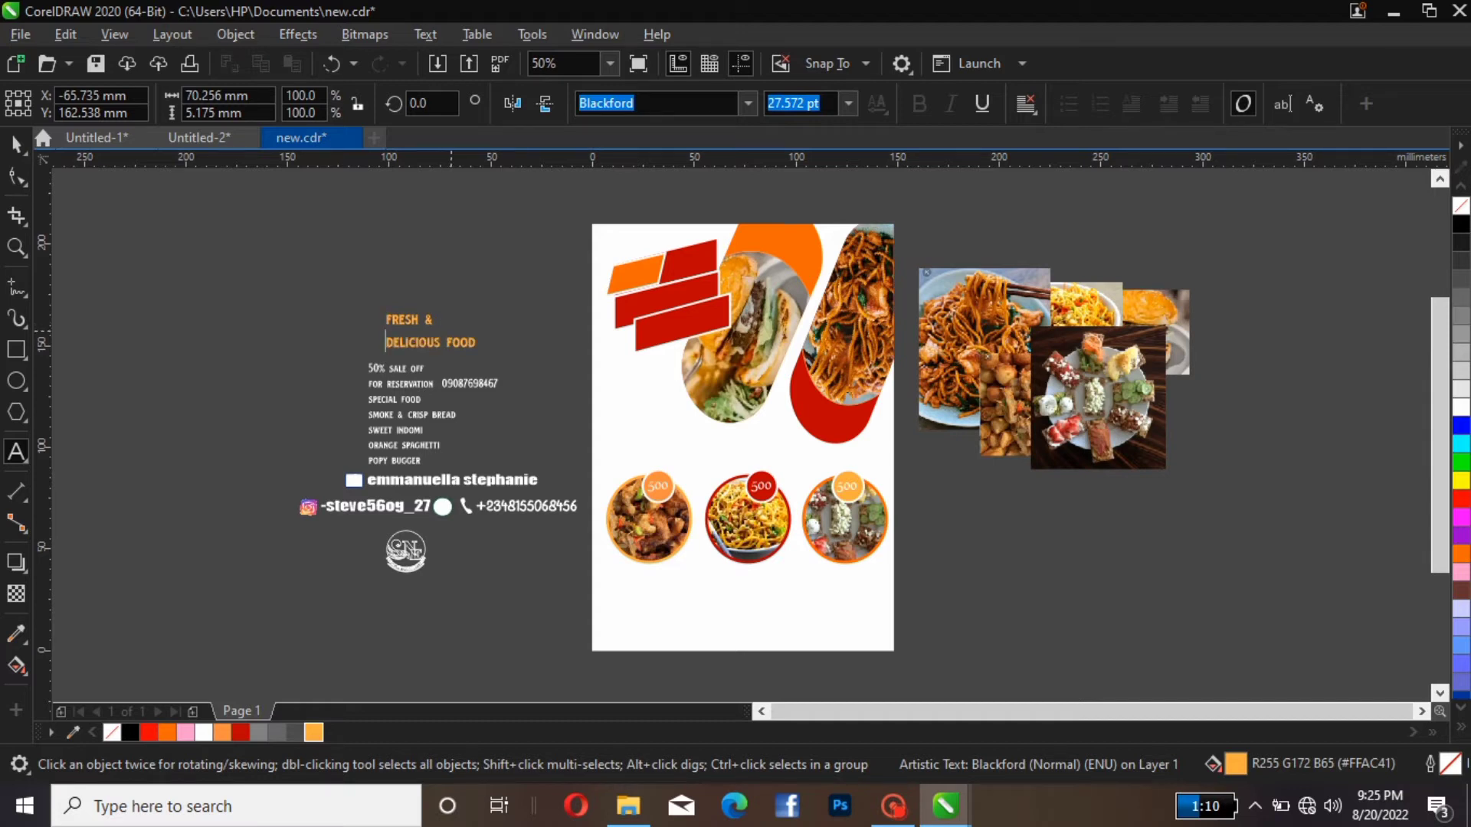
left_click(445, 336)
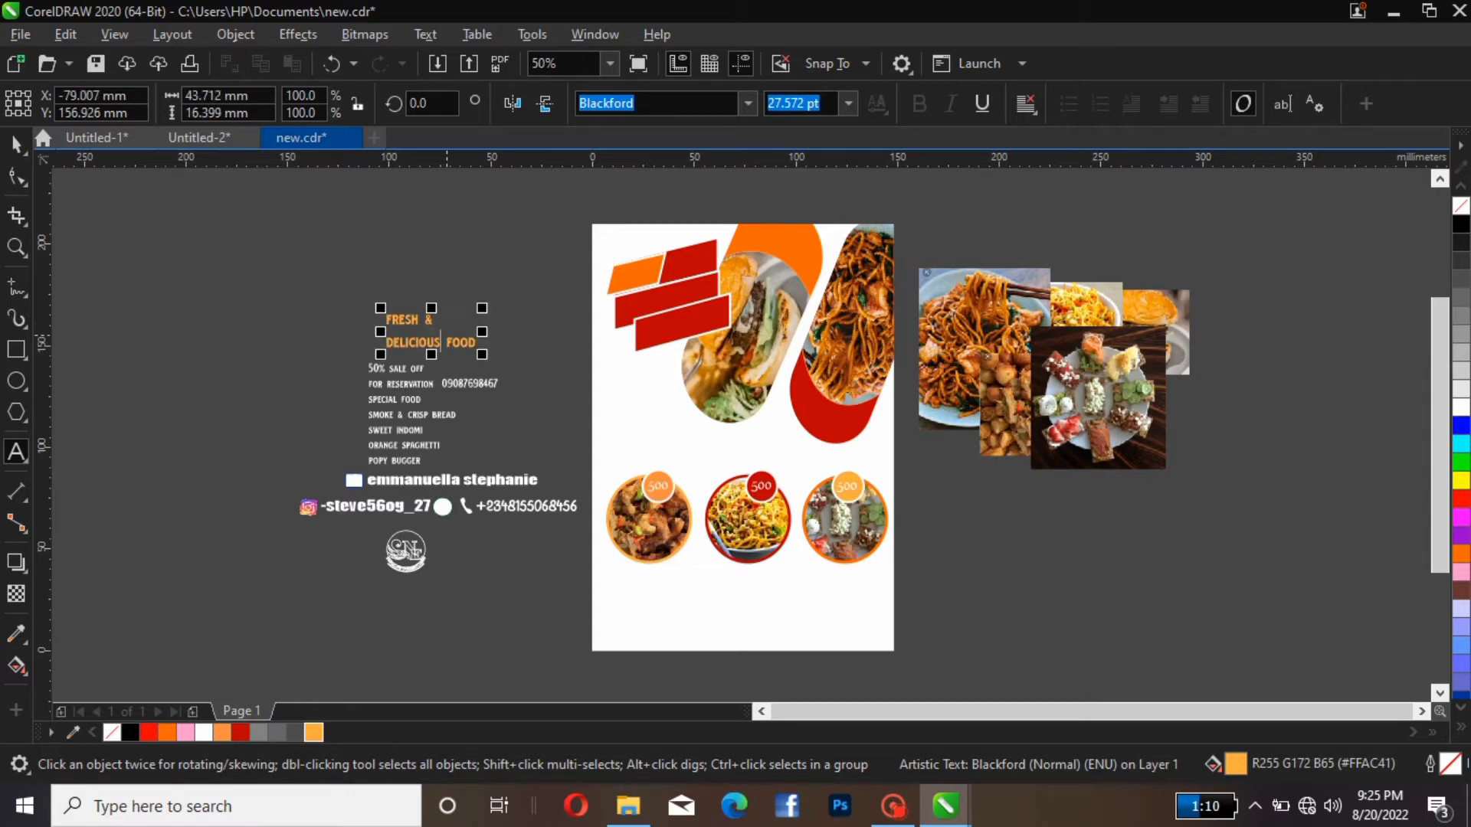
key("Return")
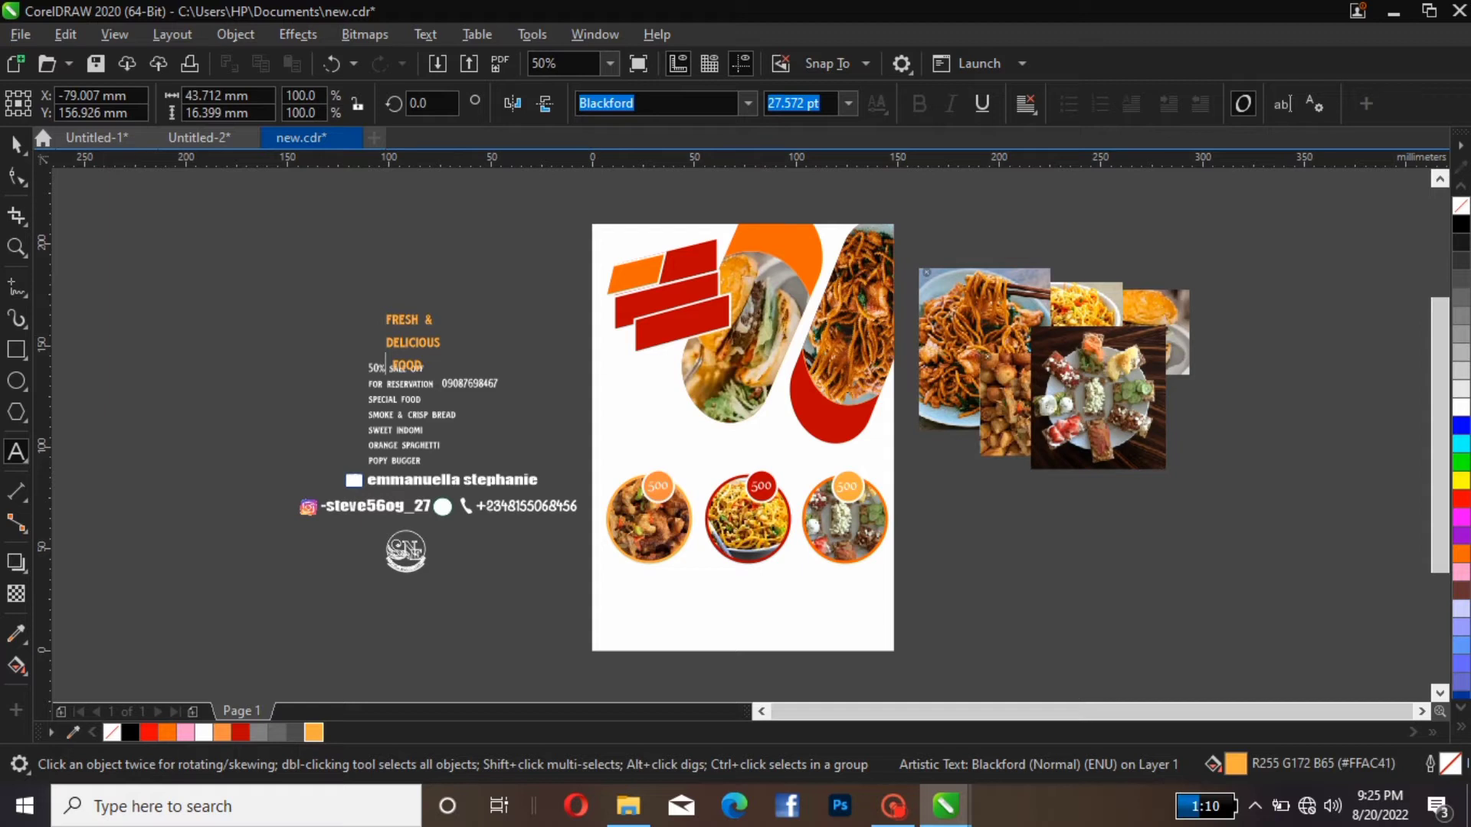
left_click(16, 143)
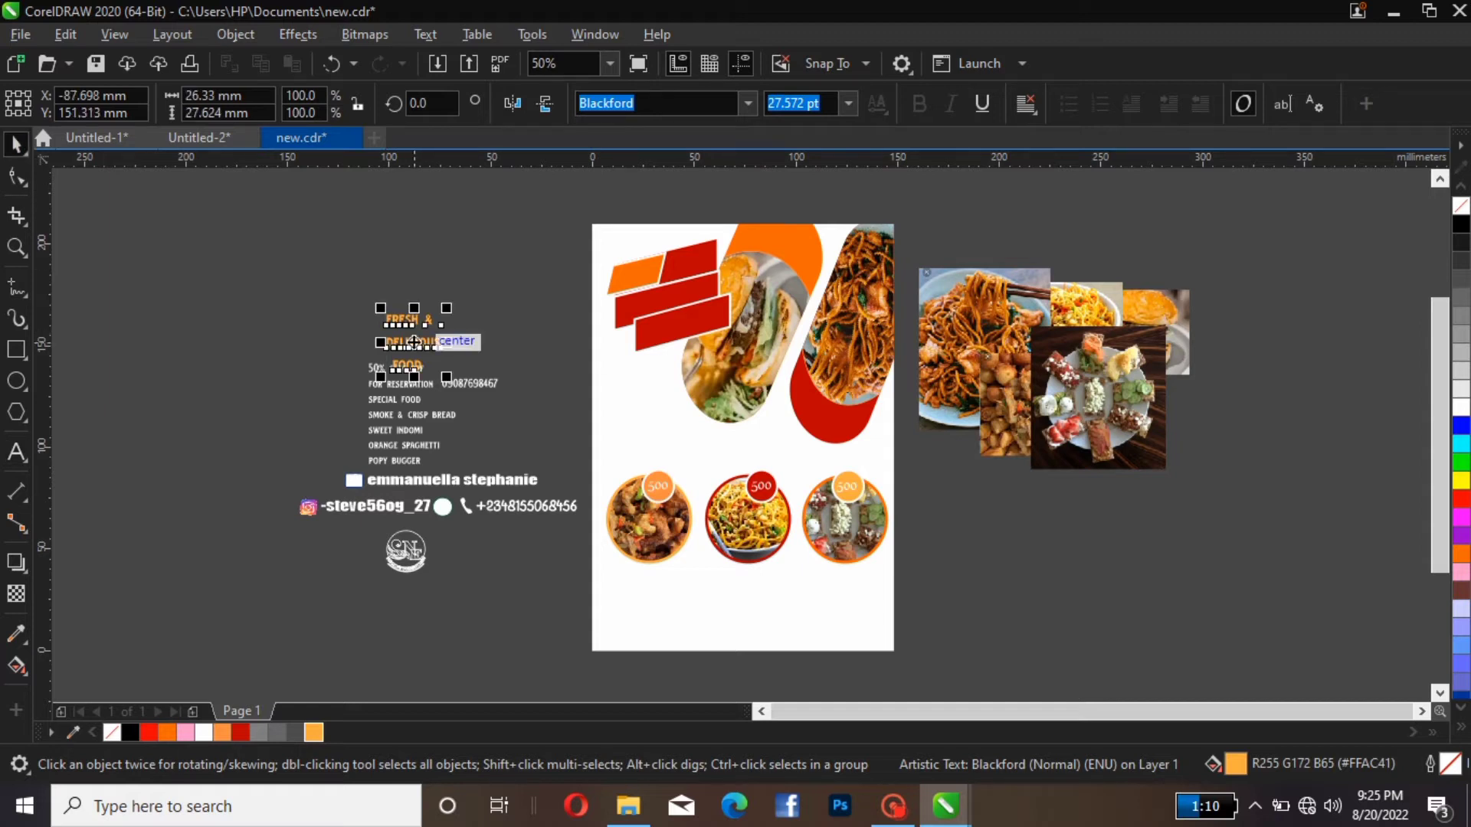
left_click_drag(413, 342, 484, 292)
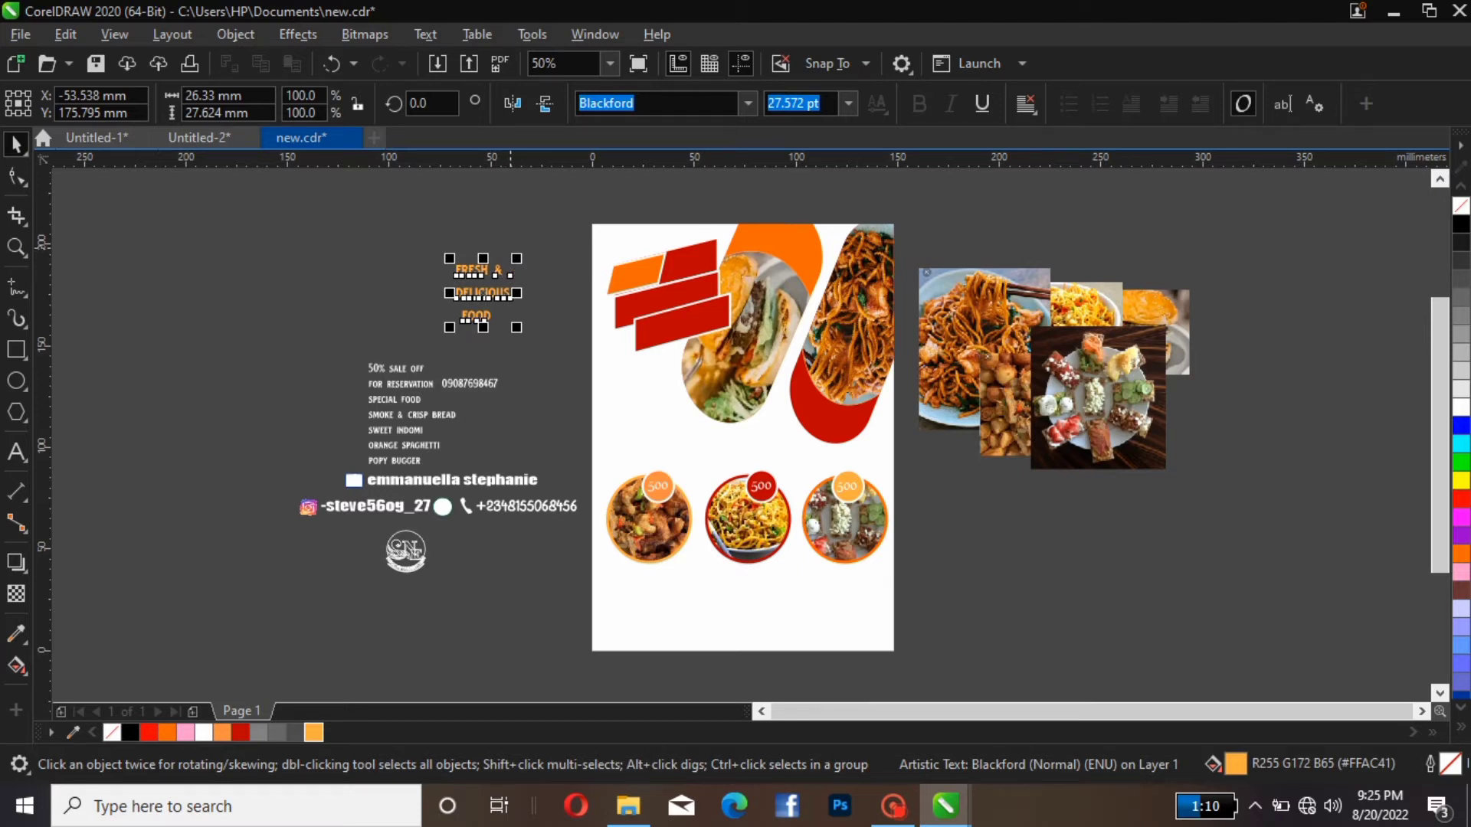
key("ctrl+k")
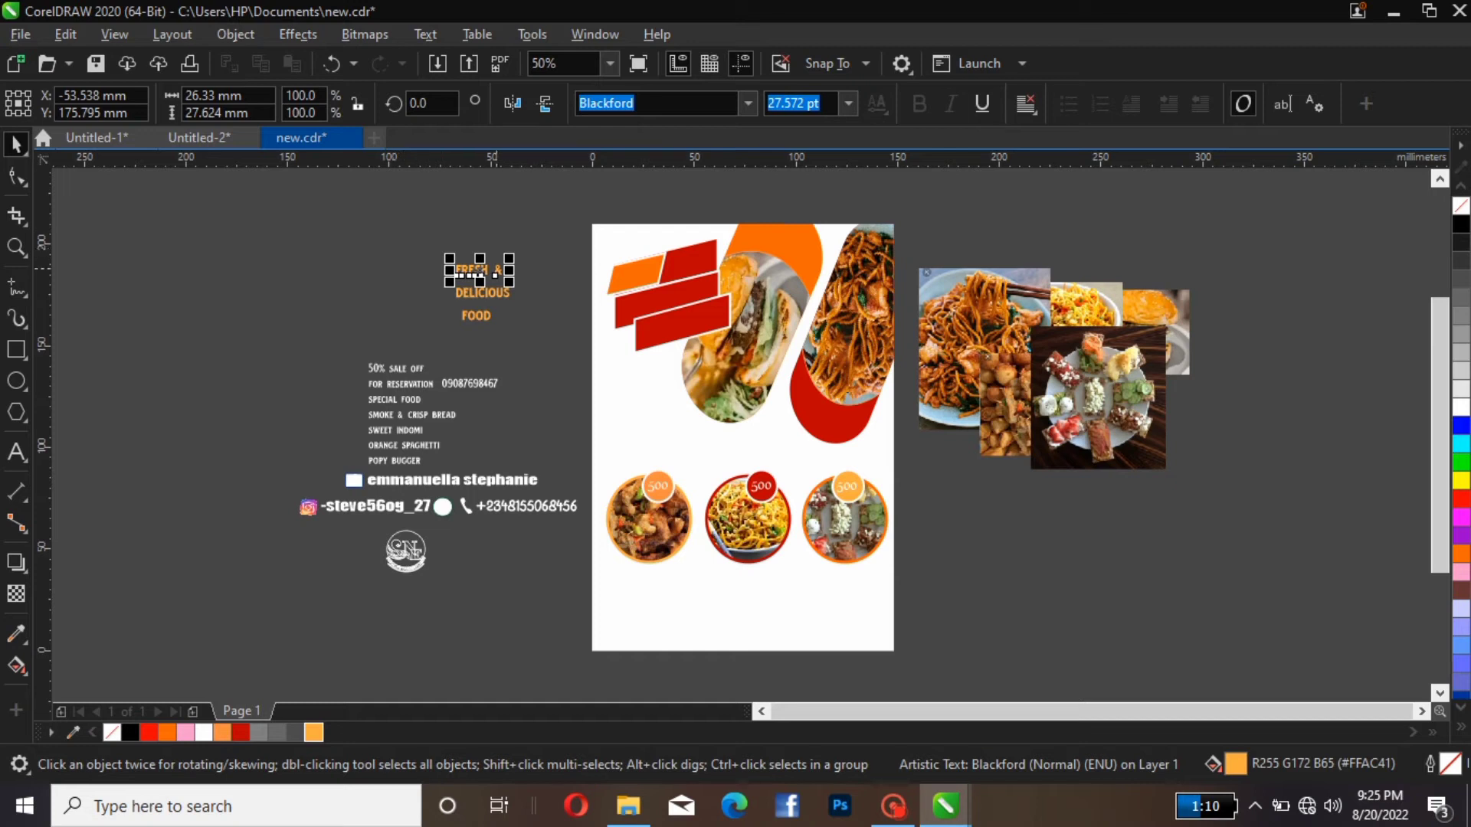
Place the FRESH & text on the uppermost red banner and format it in white Kristen ITC.
left_click_drag(479, 270, 689, 259)
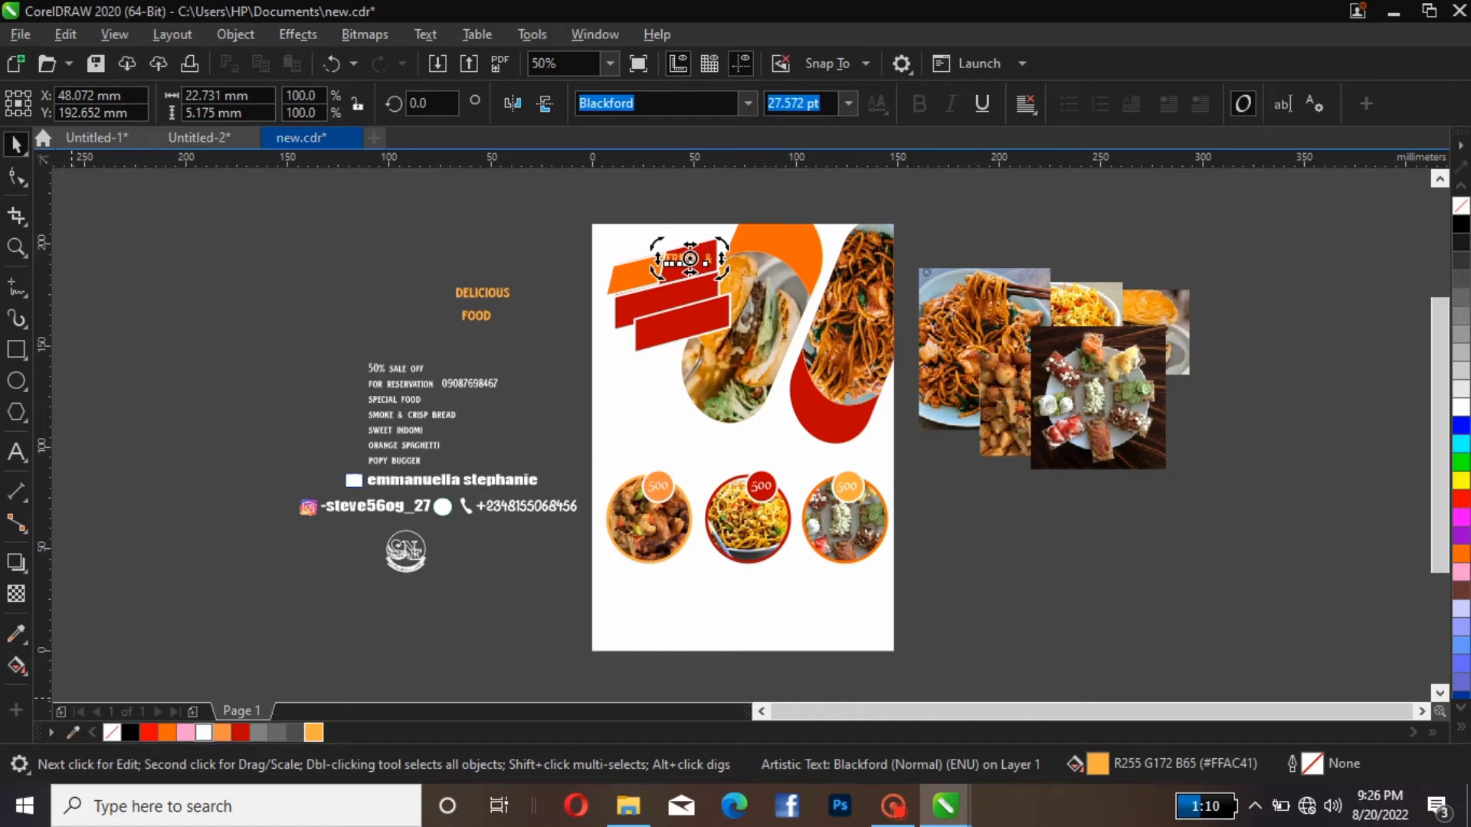
left_click(203, 733)
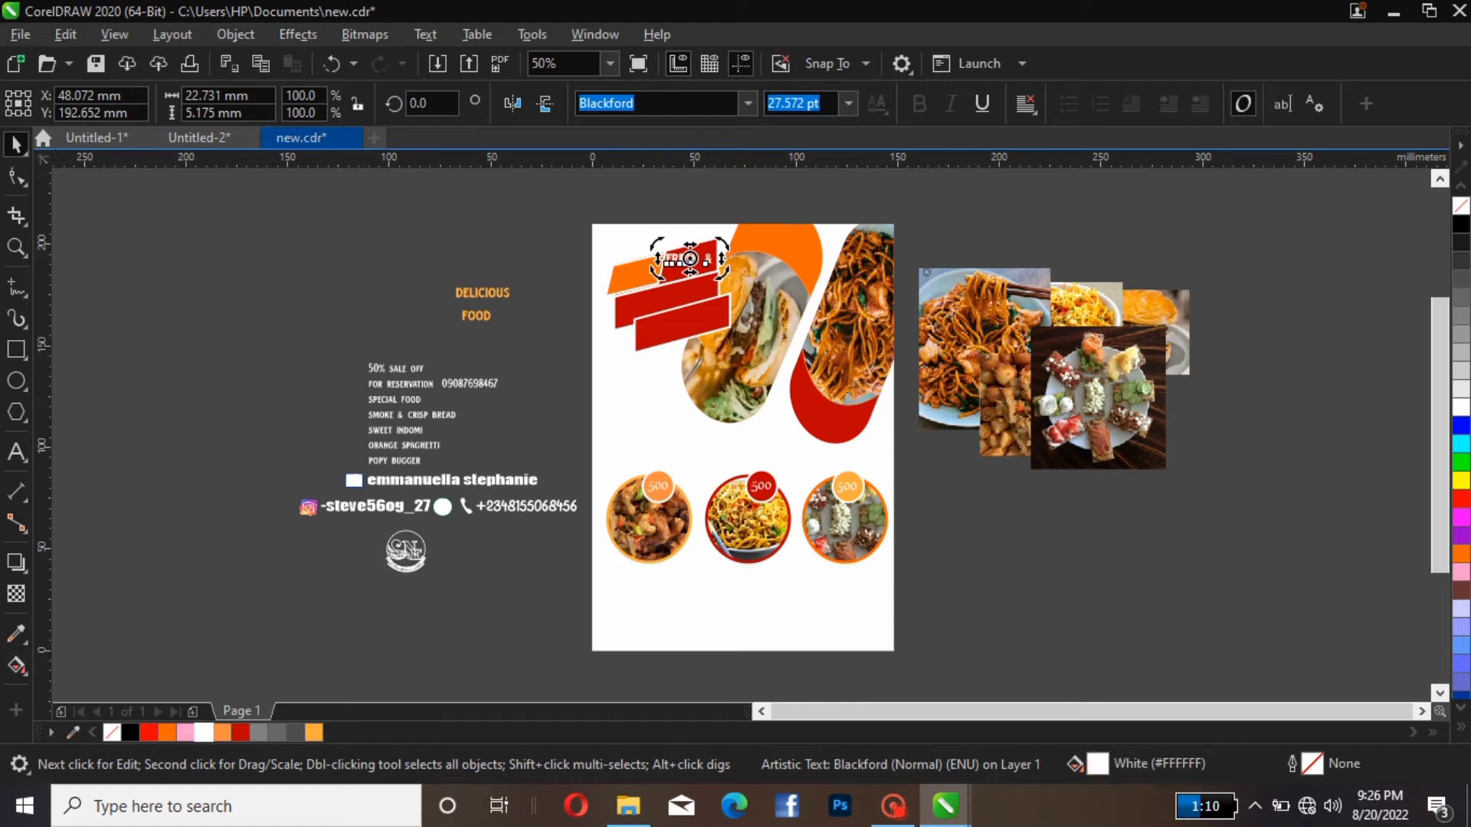
left_click(747, 103)
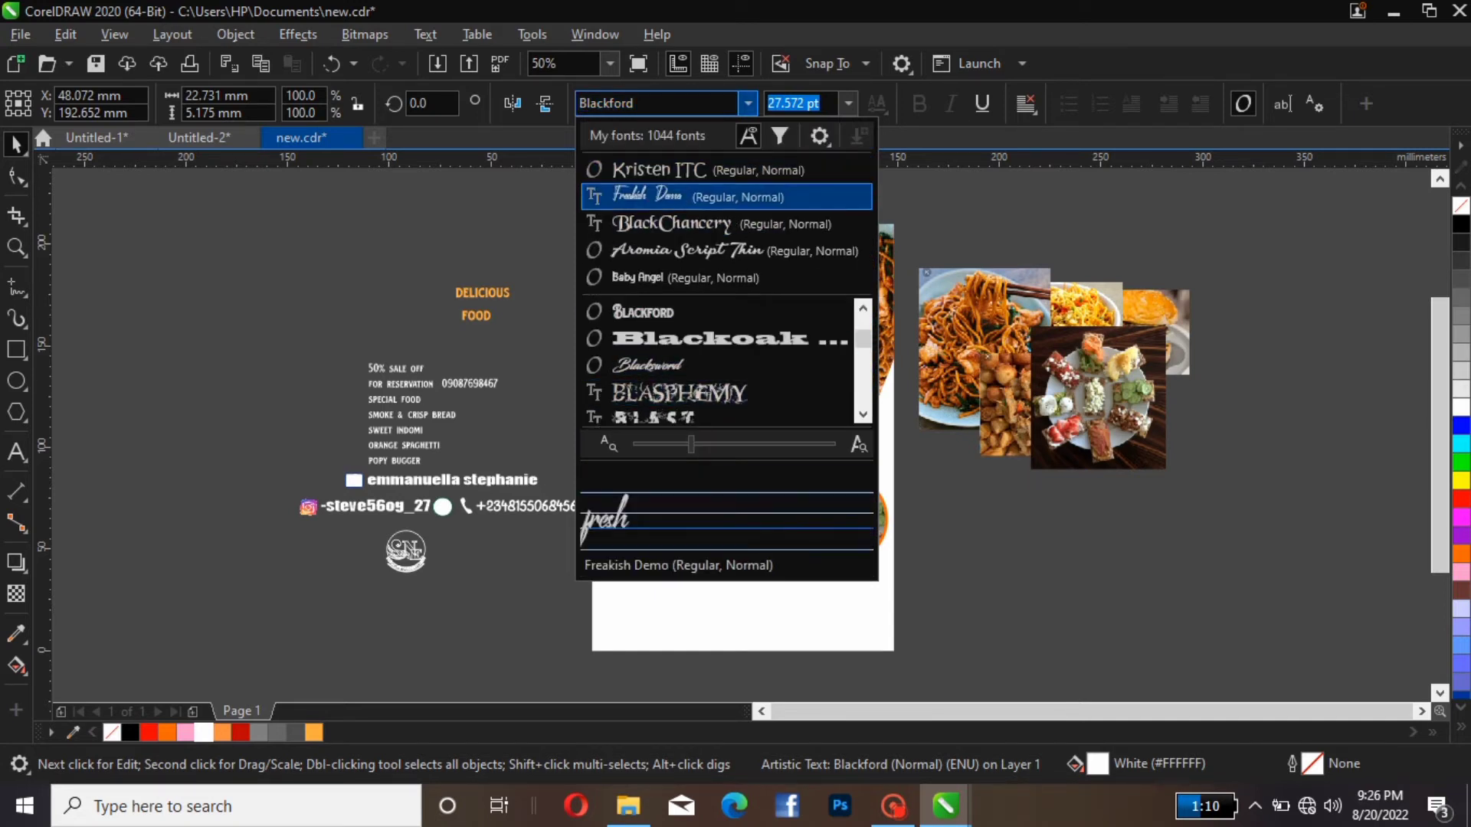
left_click(659, 170)
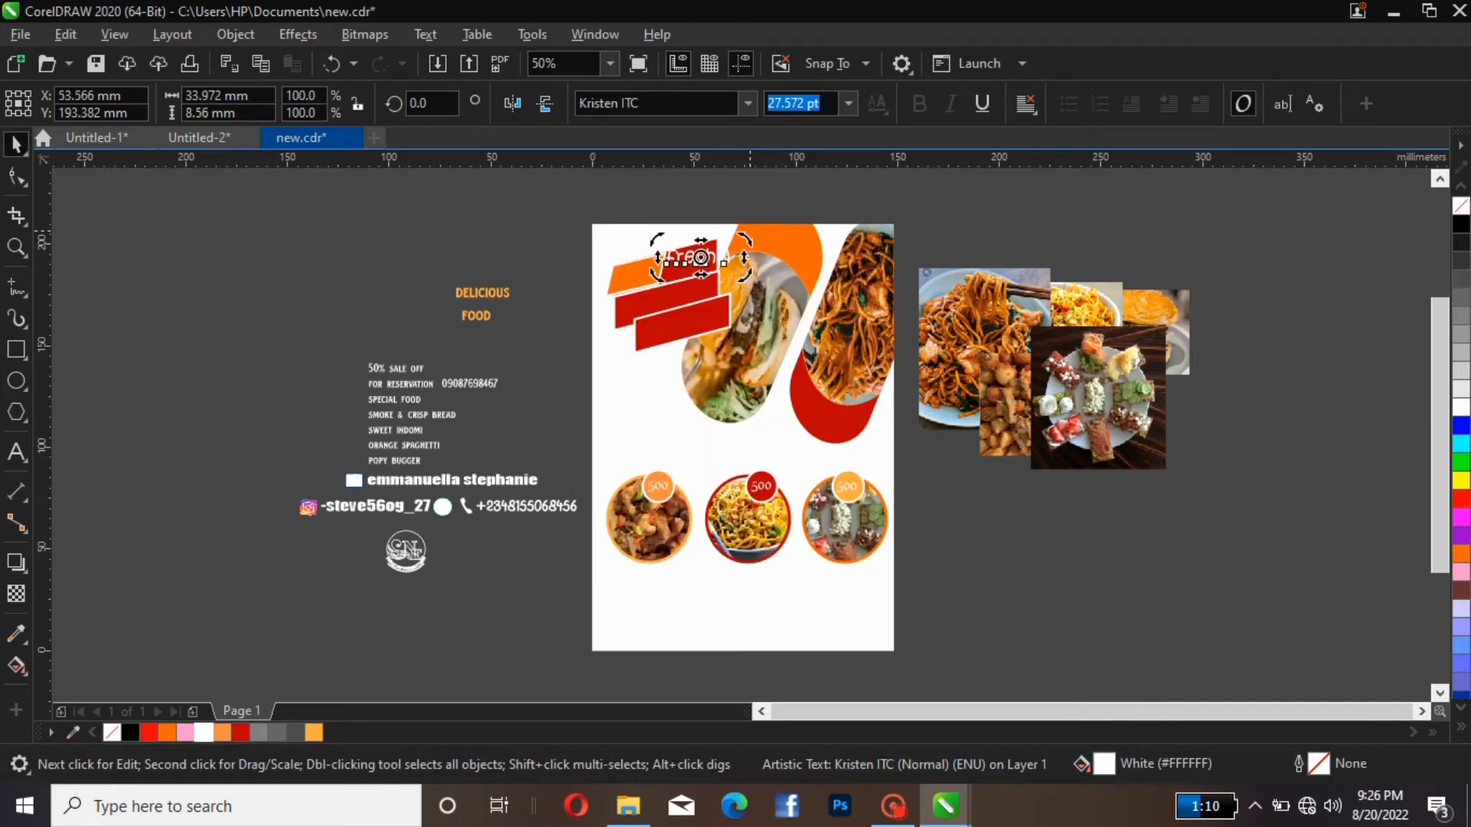
Rotate the "fresh &" text about 17.2° and position it along the slope of the uppermost banner.
left_click_drag(750, 238, 679, 267)
left_click(700, 258)
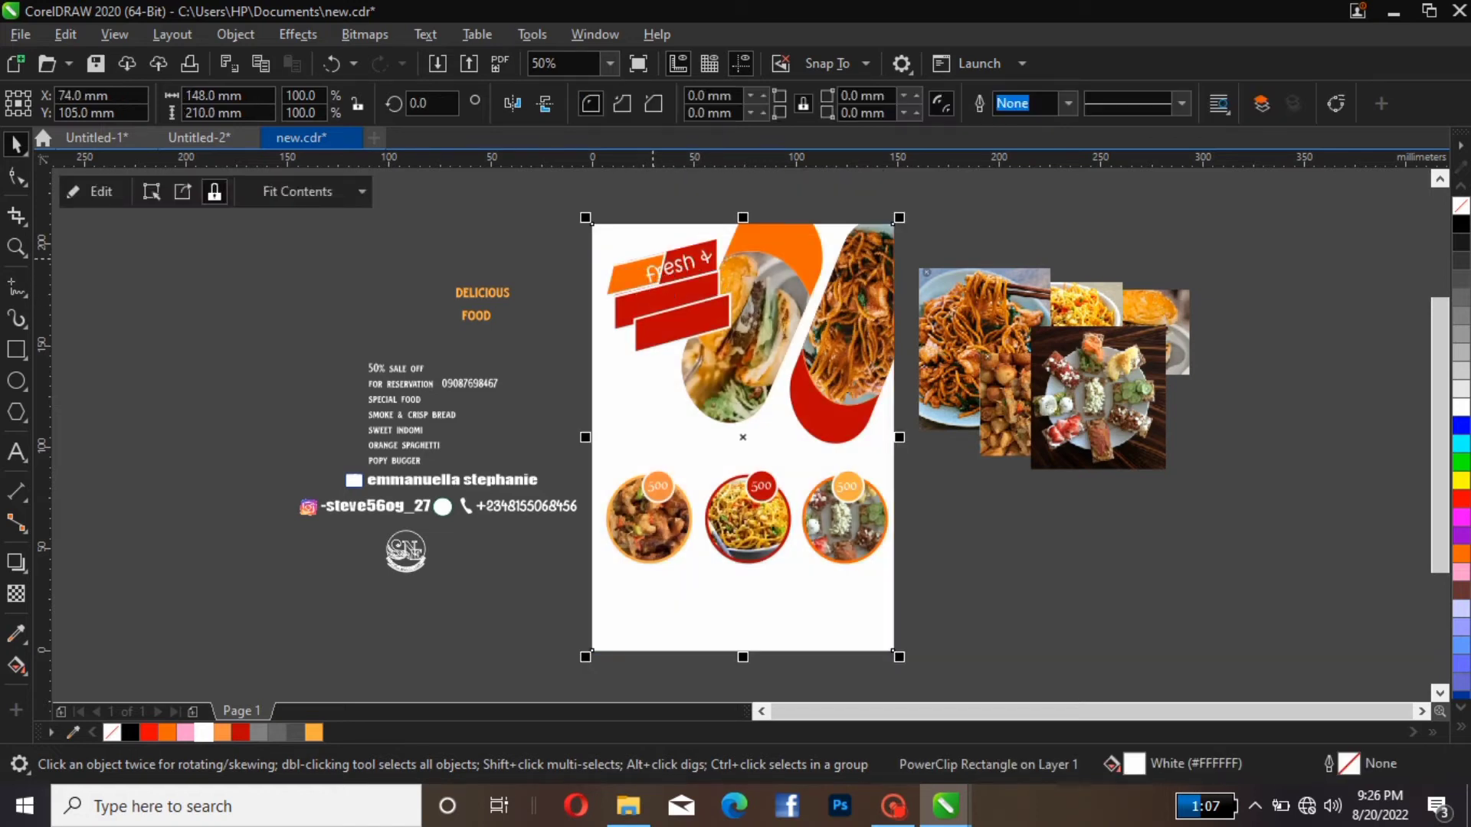
key("Escape")
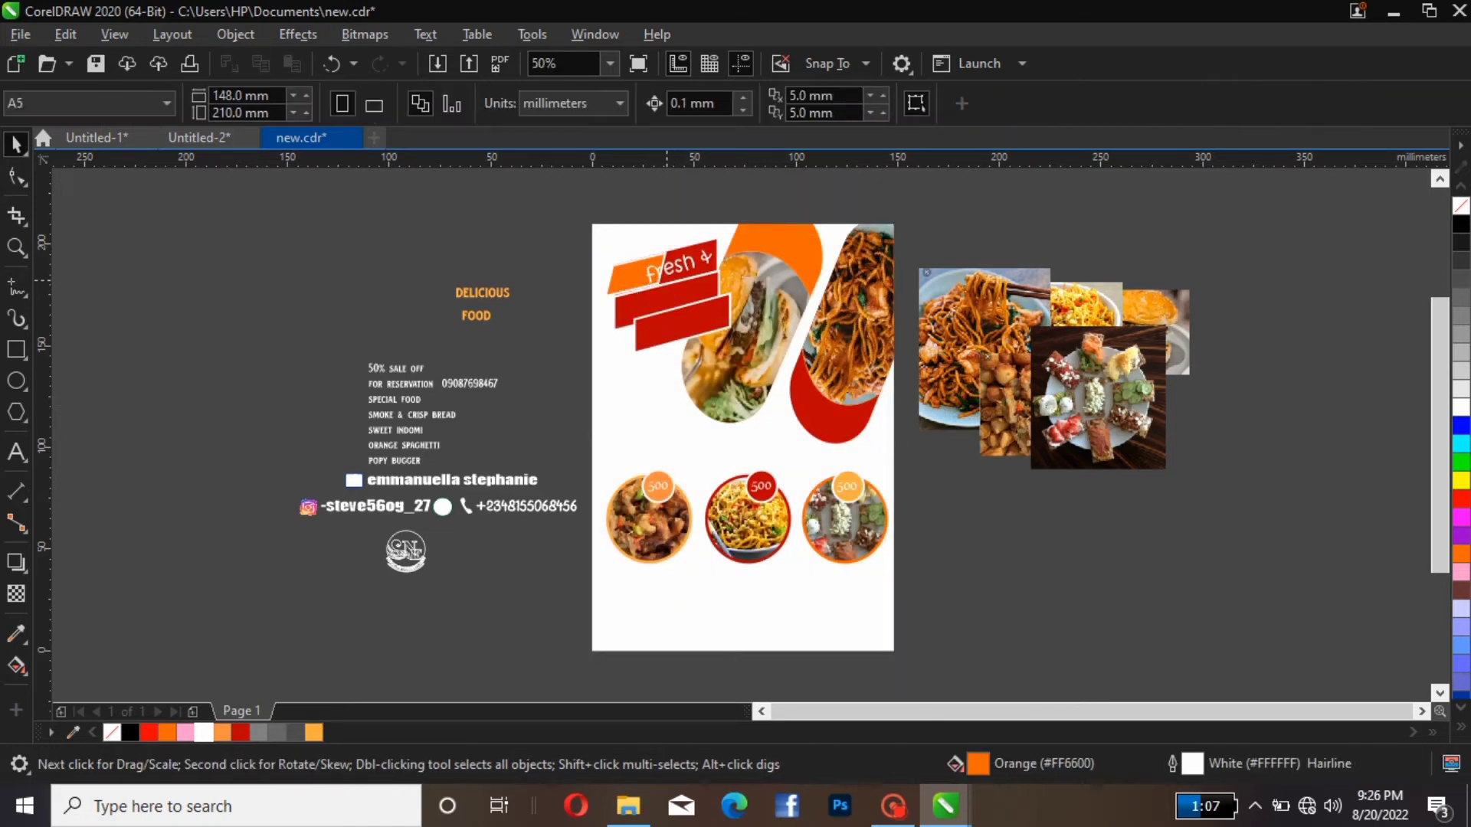
Open the page's PowerClip contents for editing and narrow the orange label on the uppermost banner to about 21.3 mm wide.
left_click(642, 271)
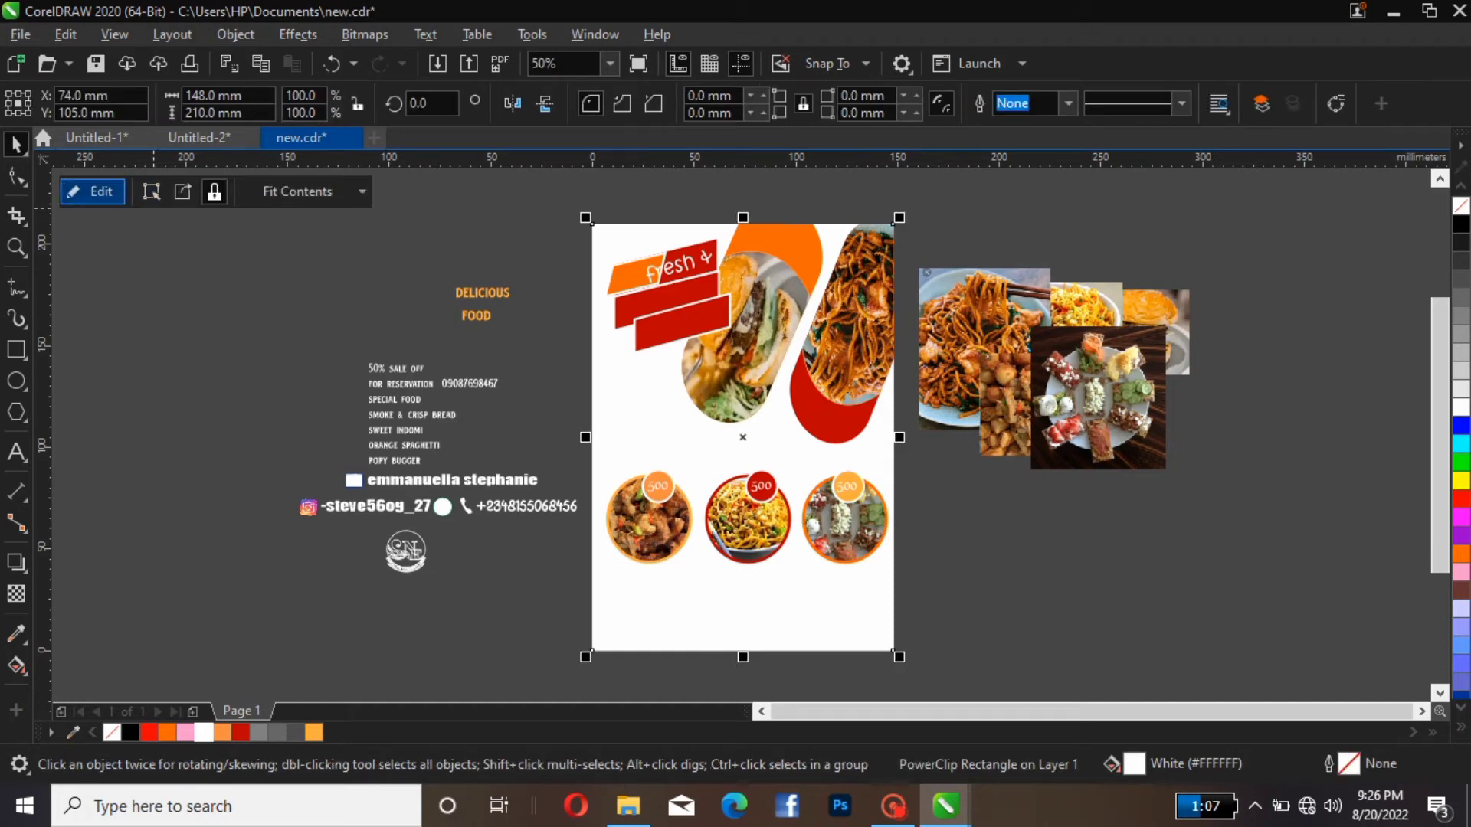
left_click(92, 192)
left_click(649, 273)
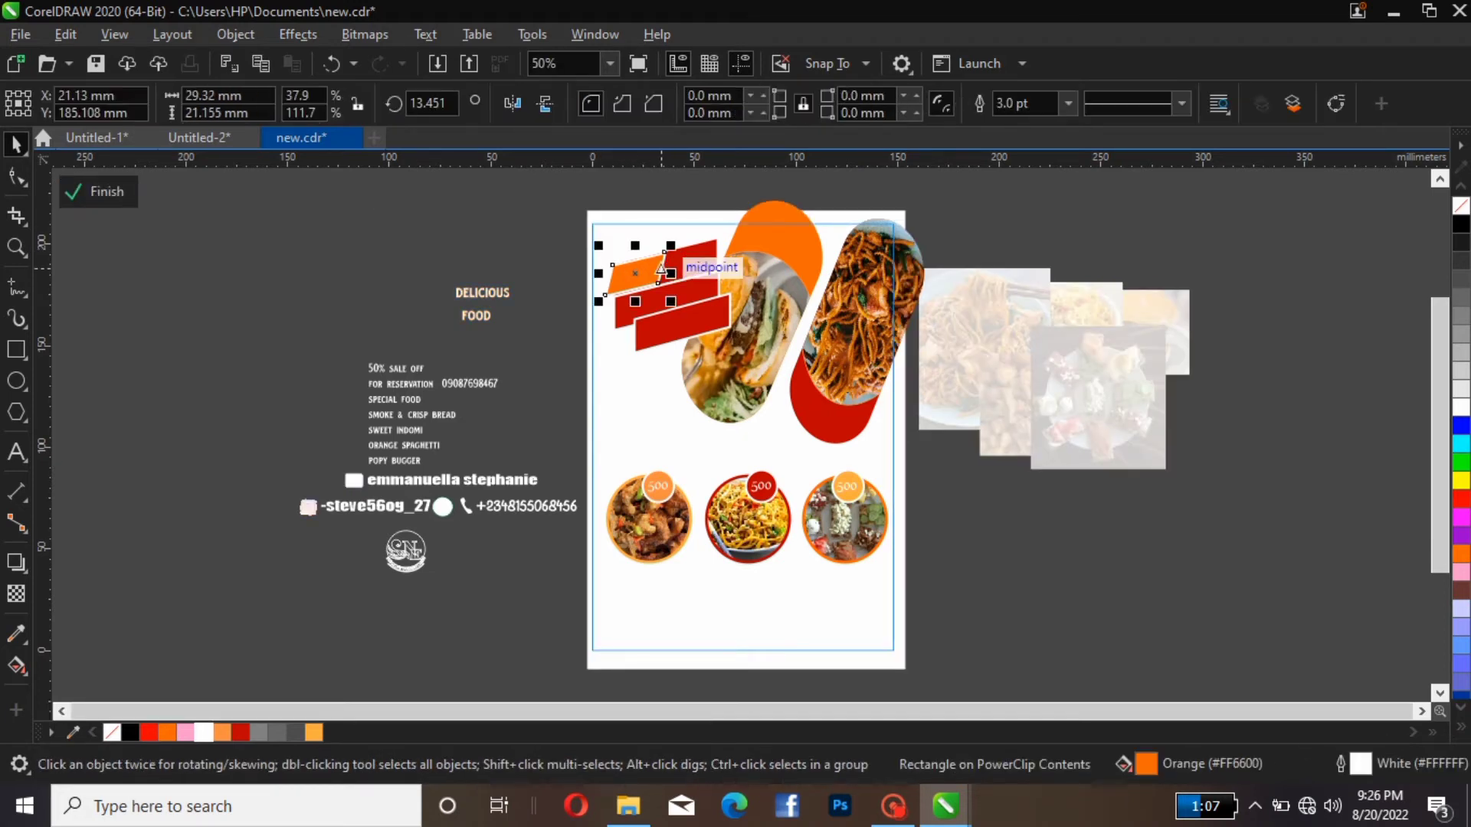
left_click_drag(661, 270, 654, 273)
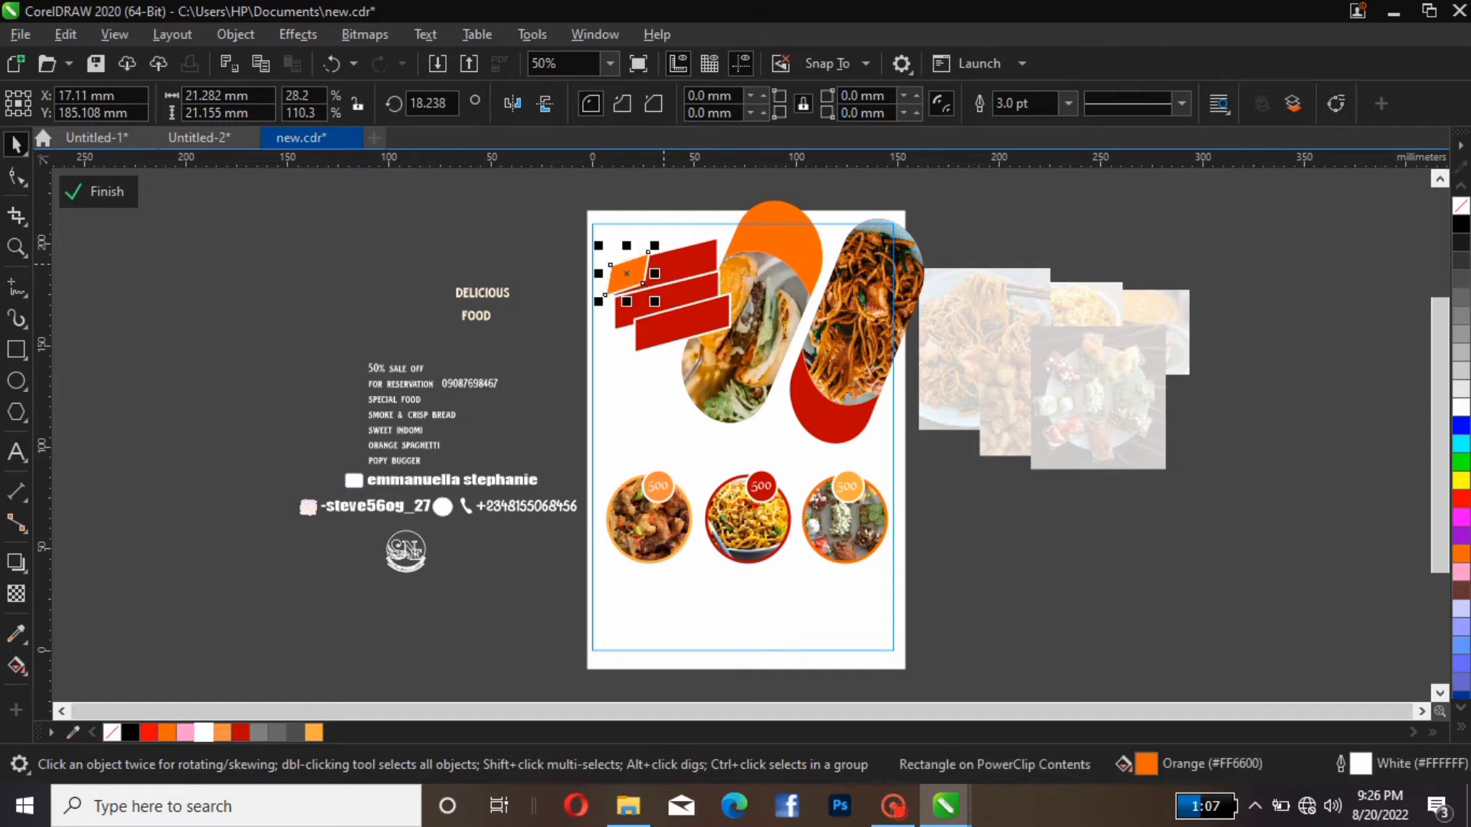
left_click(654, 274)
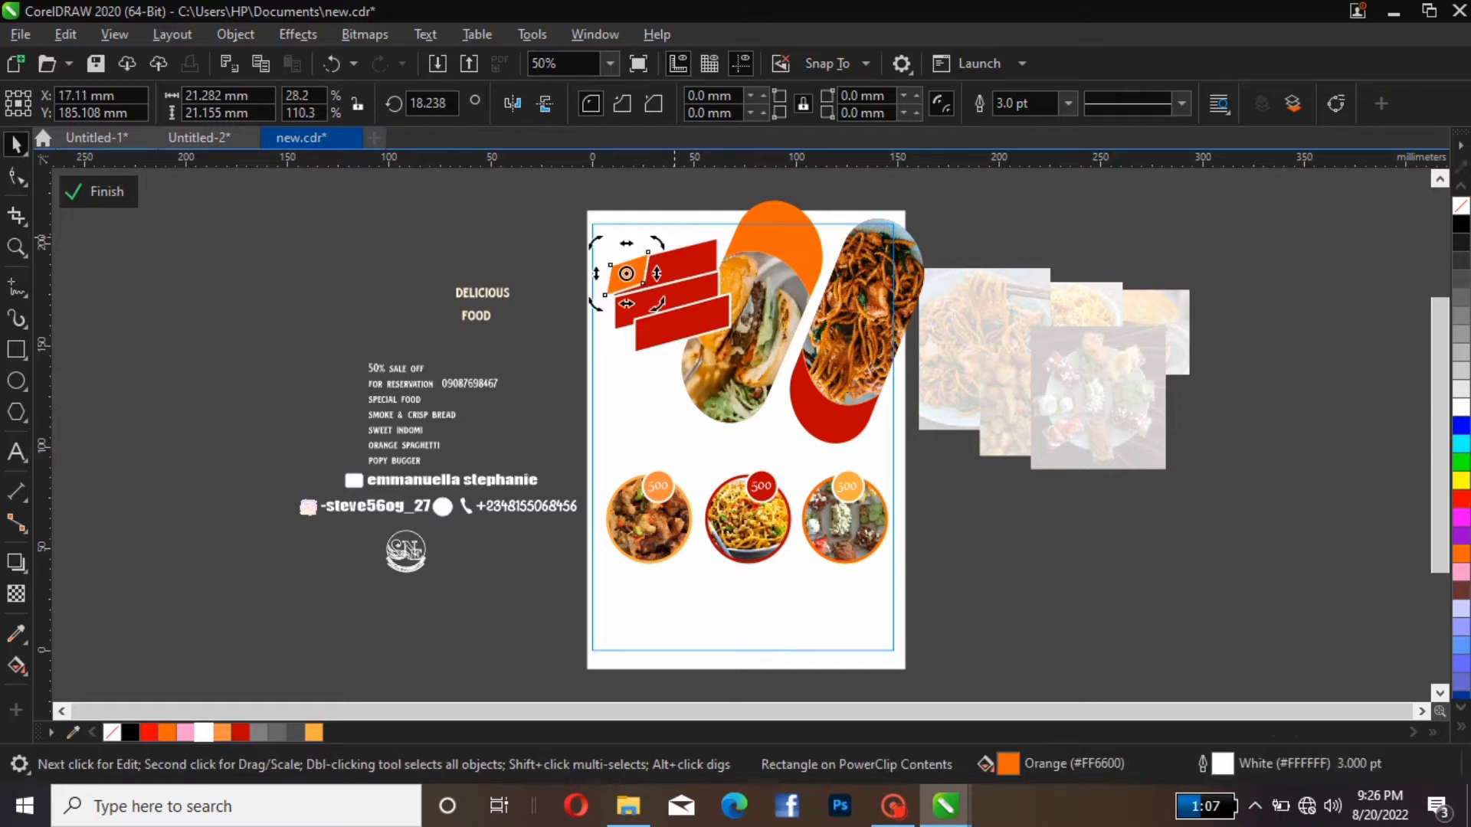
left_click(688, 216)
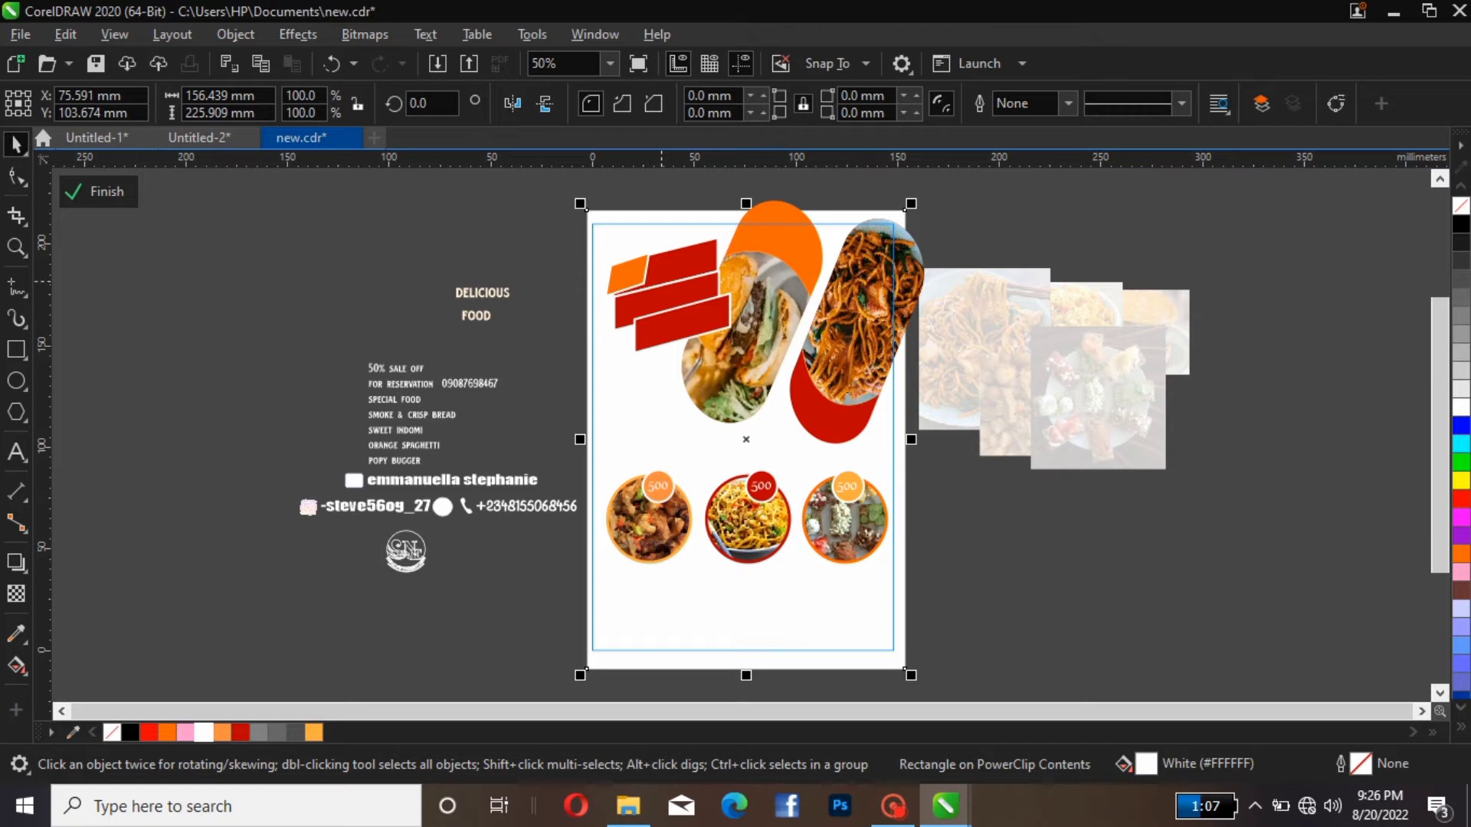
Rotate the orange label to about 19.3° and shift it down 1 mm.
left_click(648, 251)
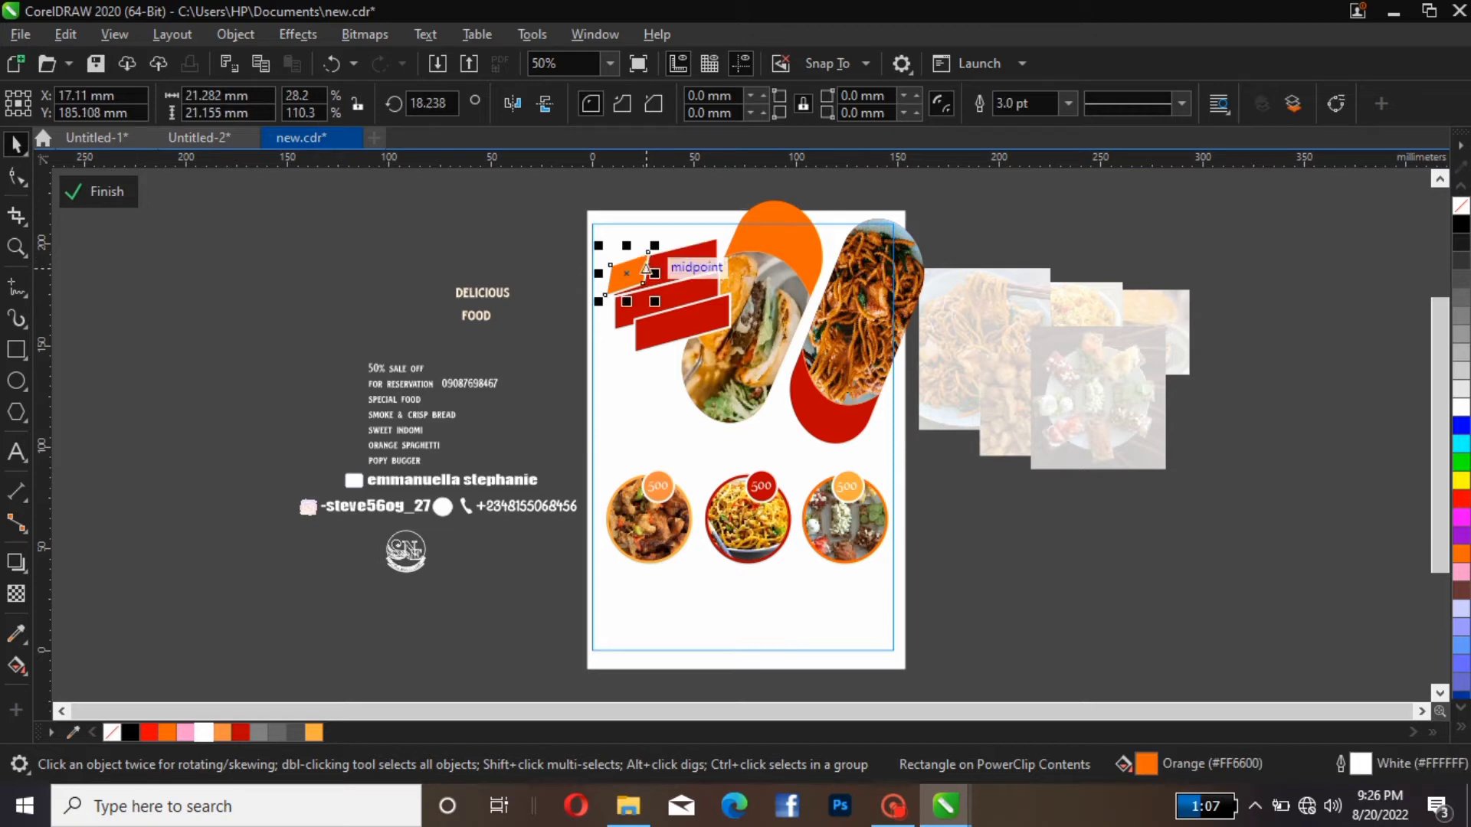
left_click(648, 251)
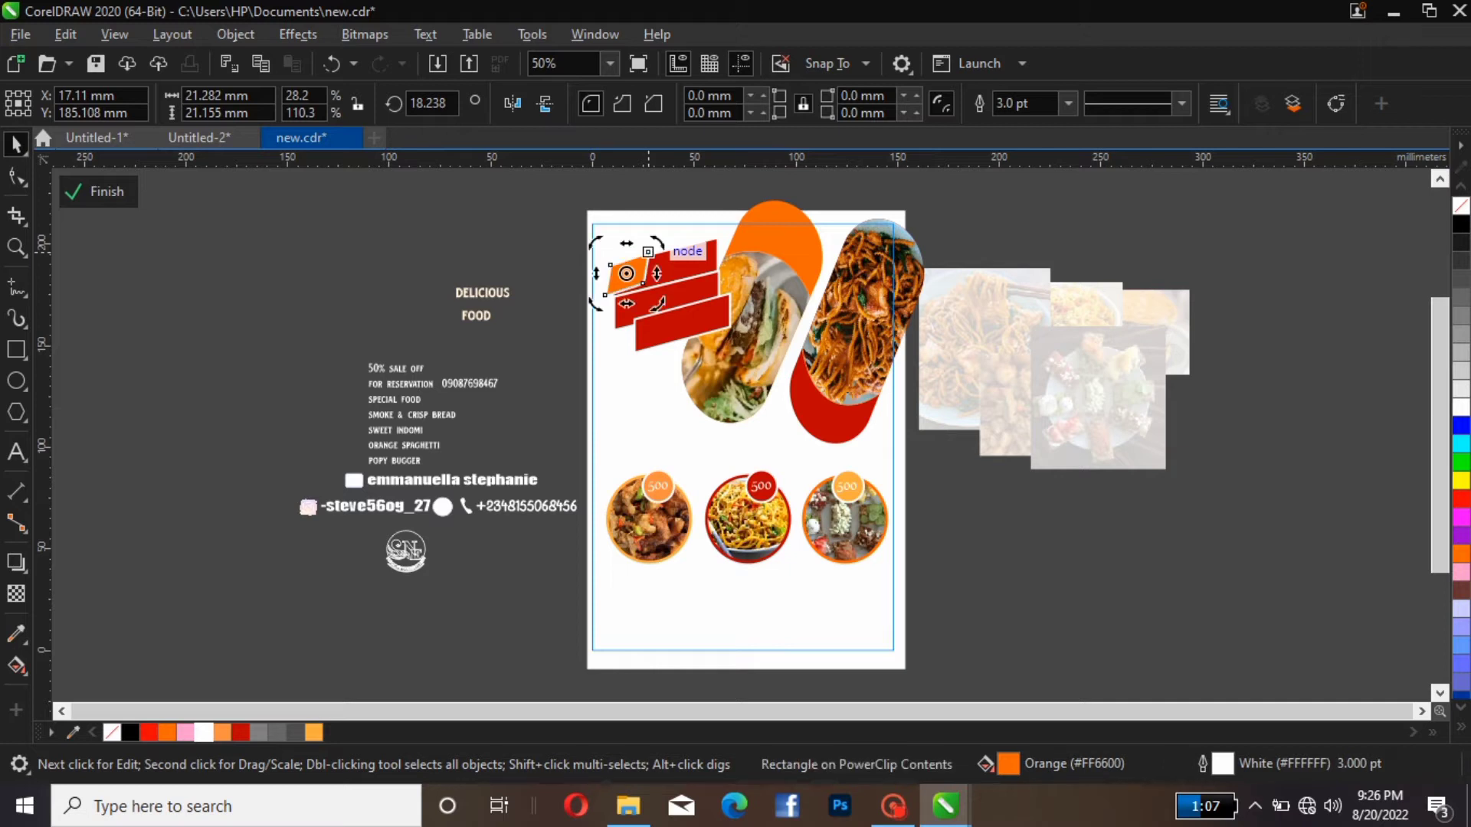
left_click_drag(648, 252, 656, 253)
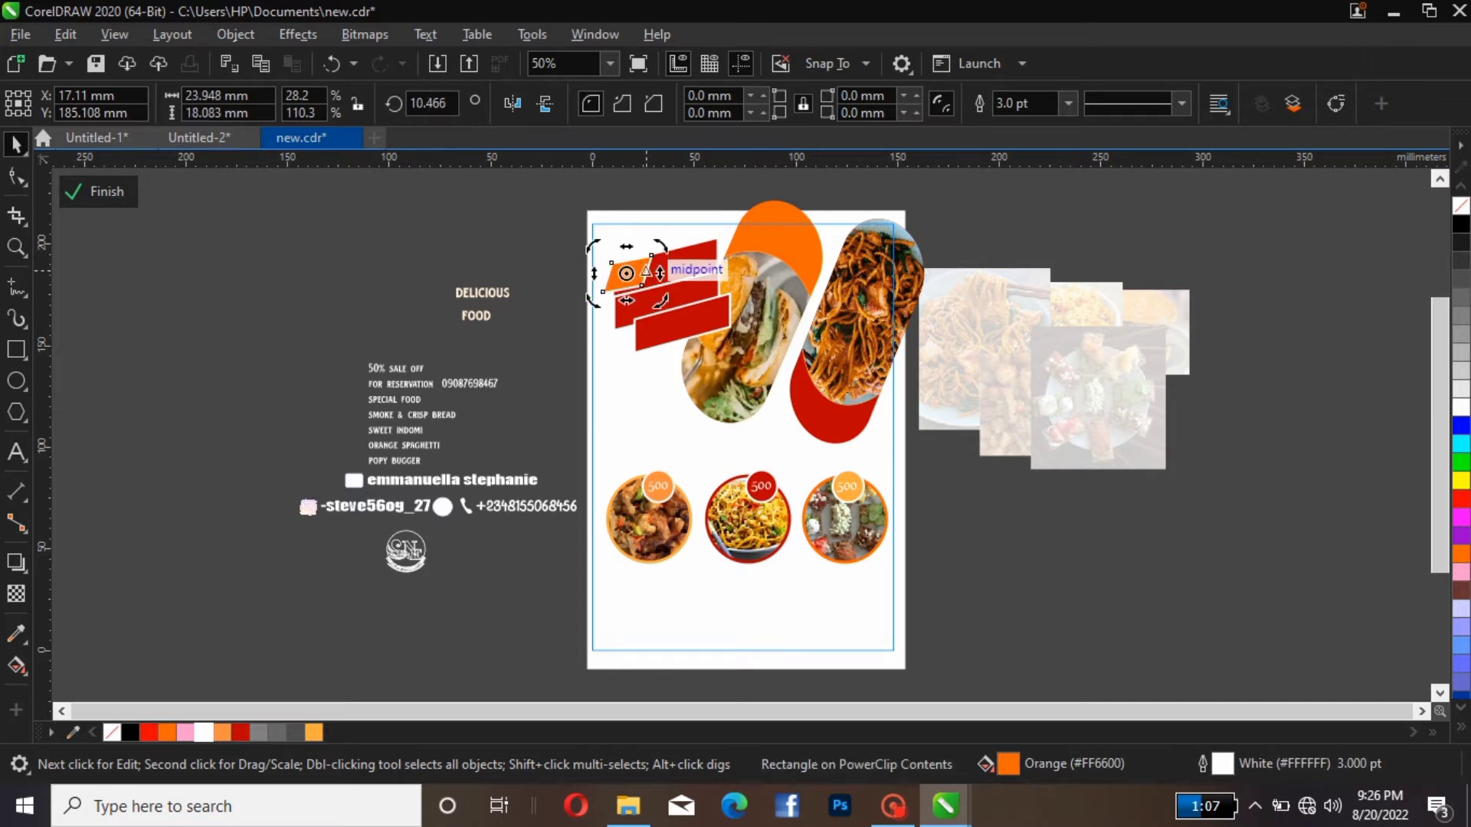
key("Down")
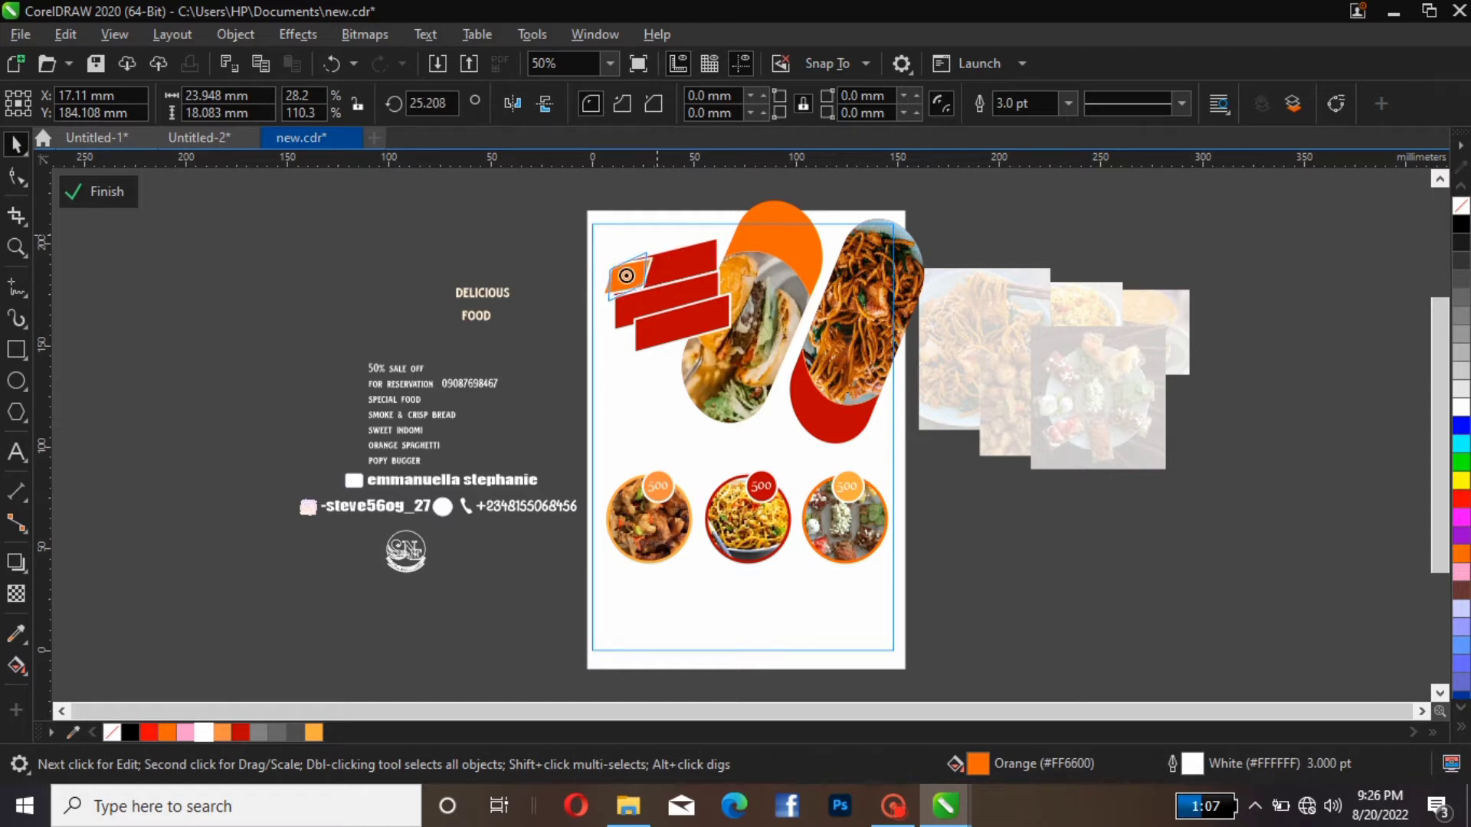
left_click_drag(651, 257, 648, 253)
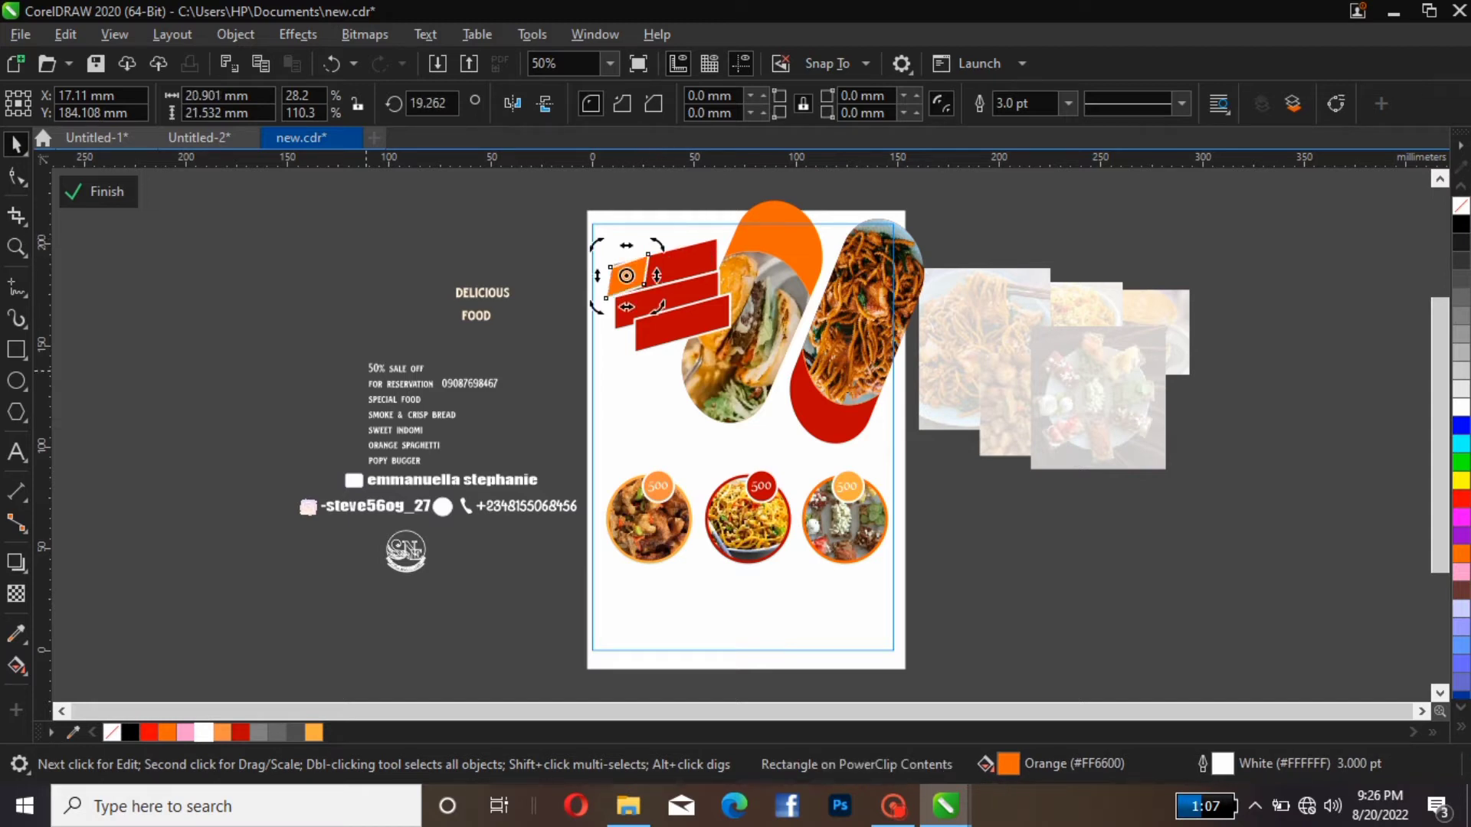
key("Escape")
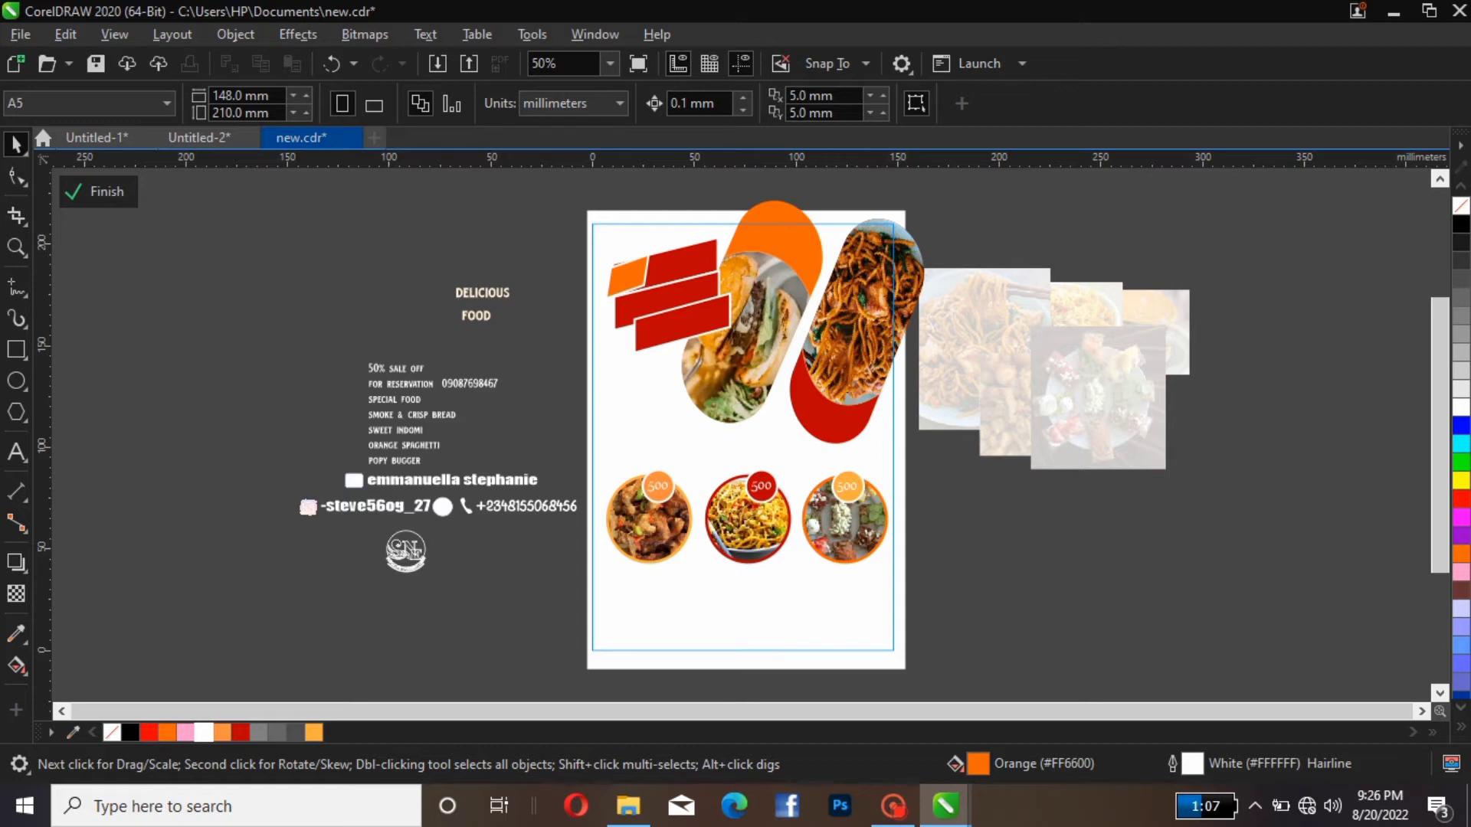
Enlarge the orange label to about 23 by 23.7 mm, lower it about 1.1 mm, and finish editing the PowerClip.
left_click(639, 272)
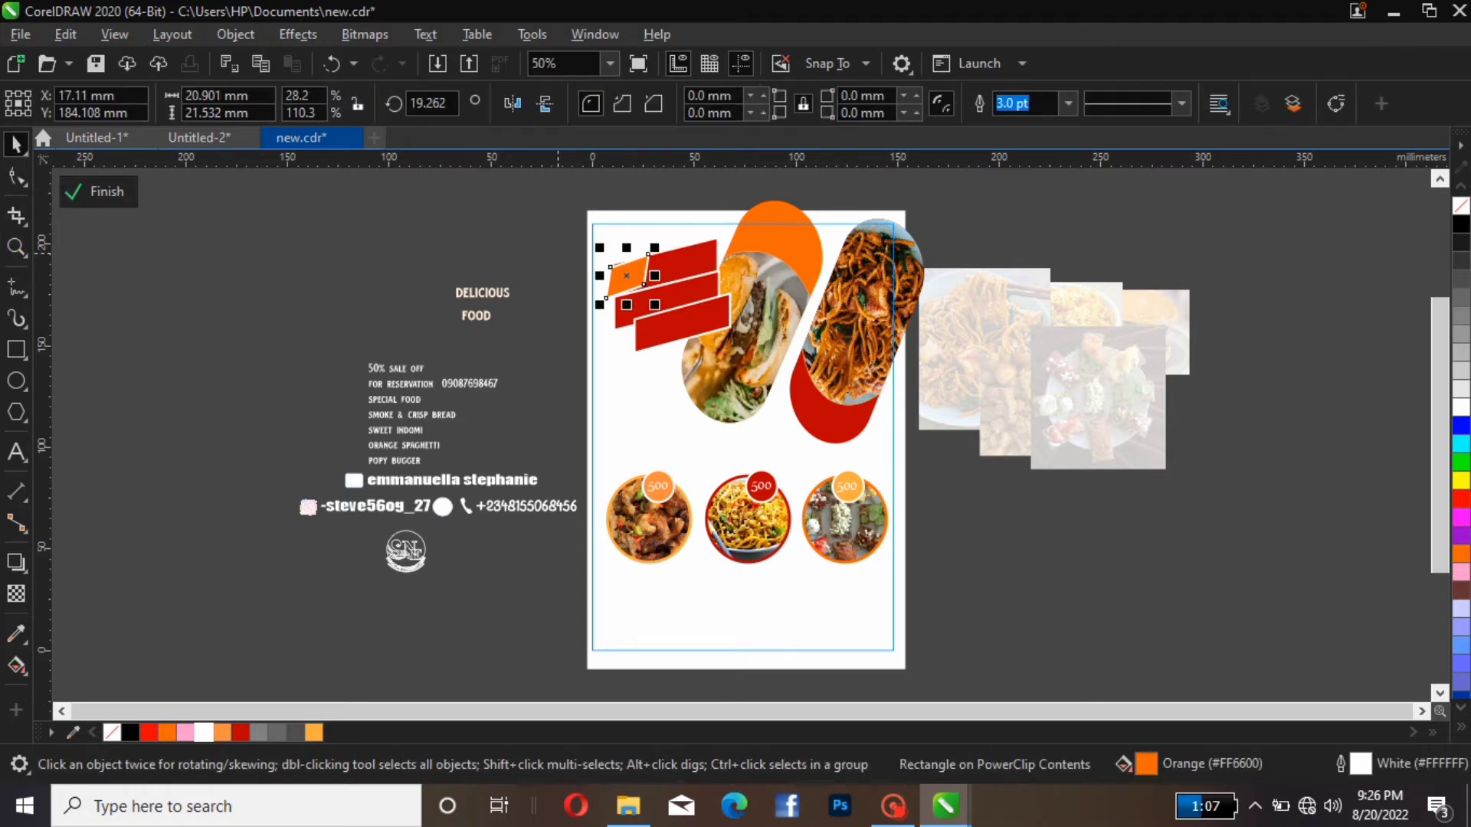
left_click_drag(600, 247, 596, 243)
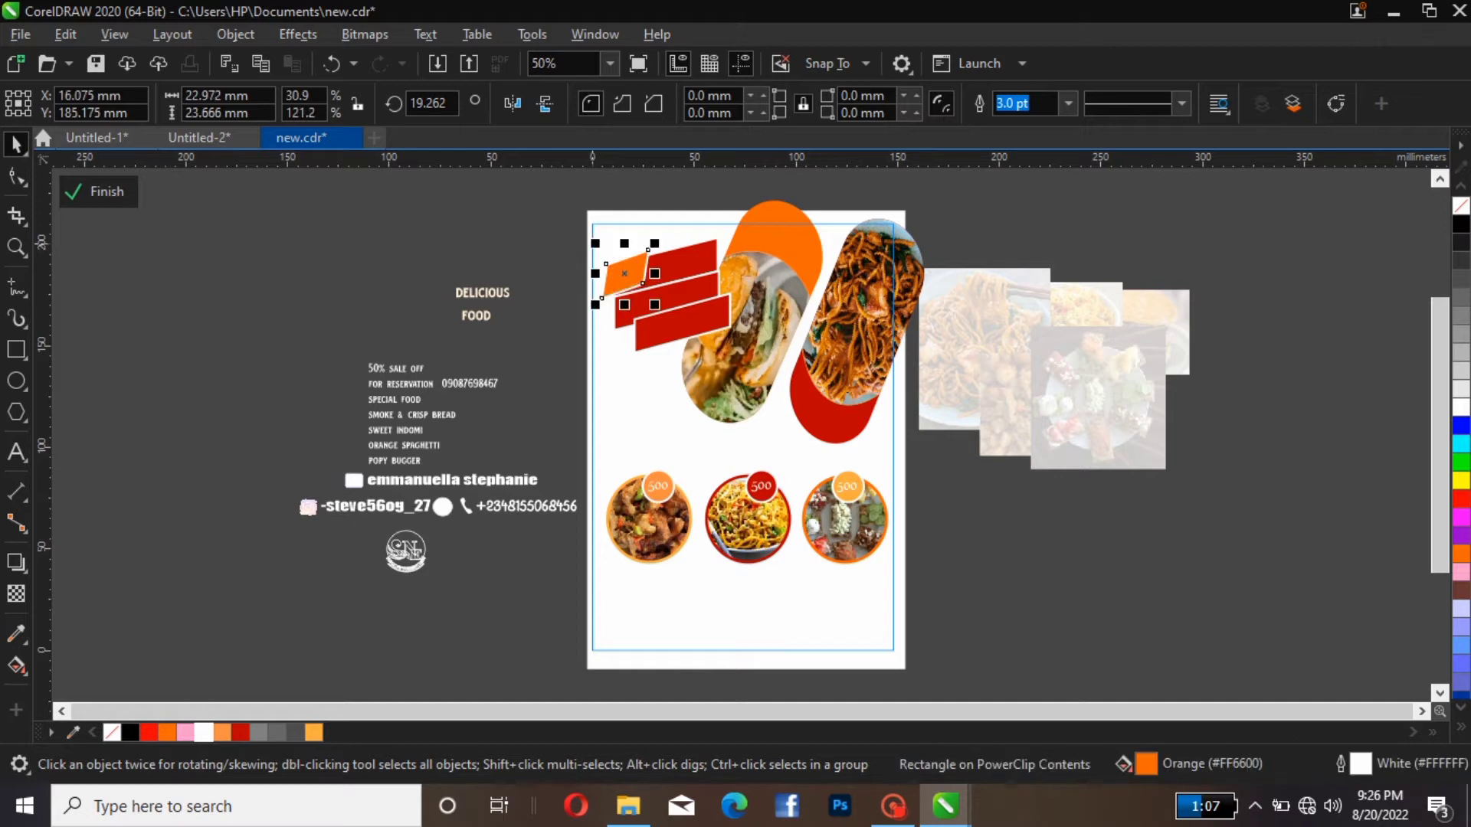
left_click(678, 231)
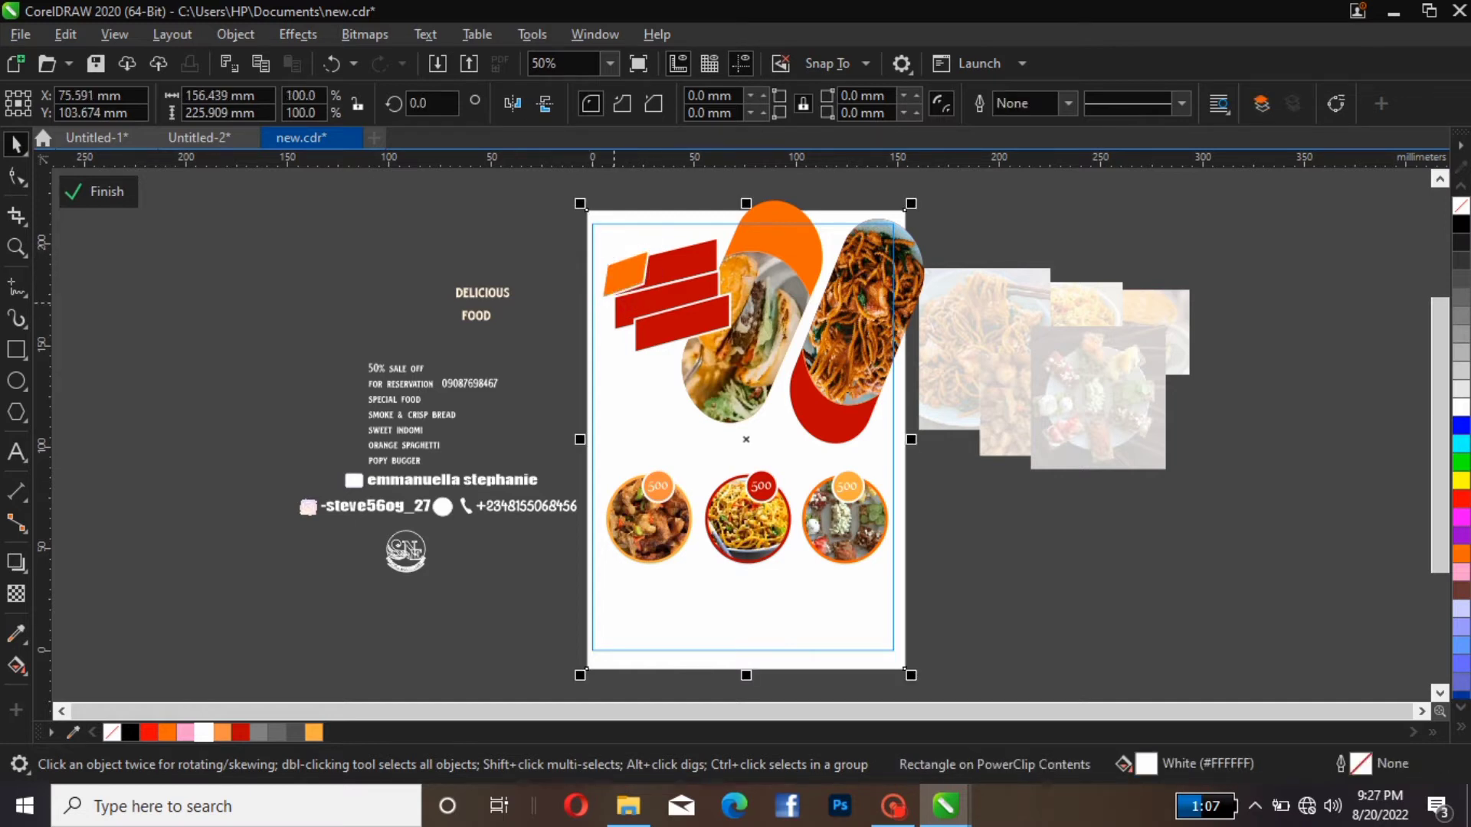
left_click(643, 270)
left_click_drag(647, 268, 647, 267)
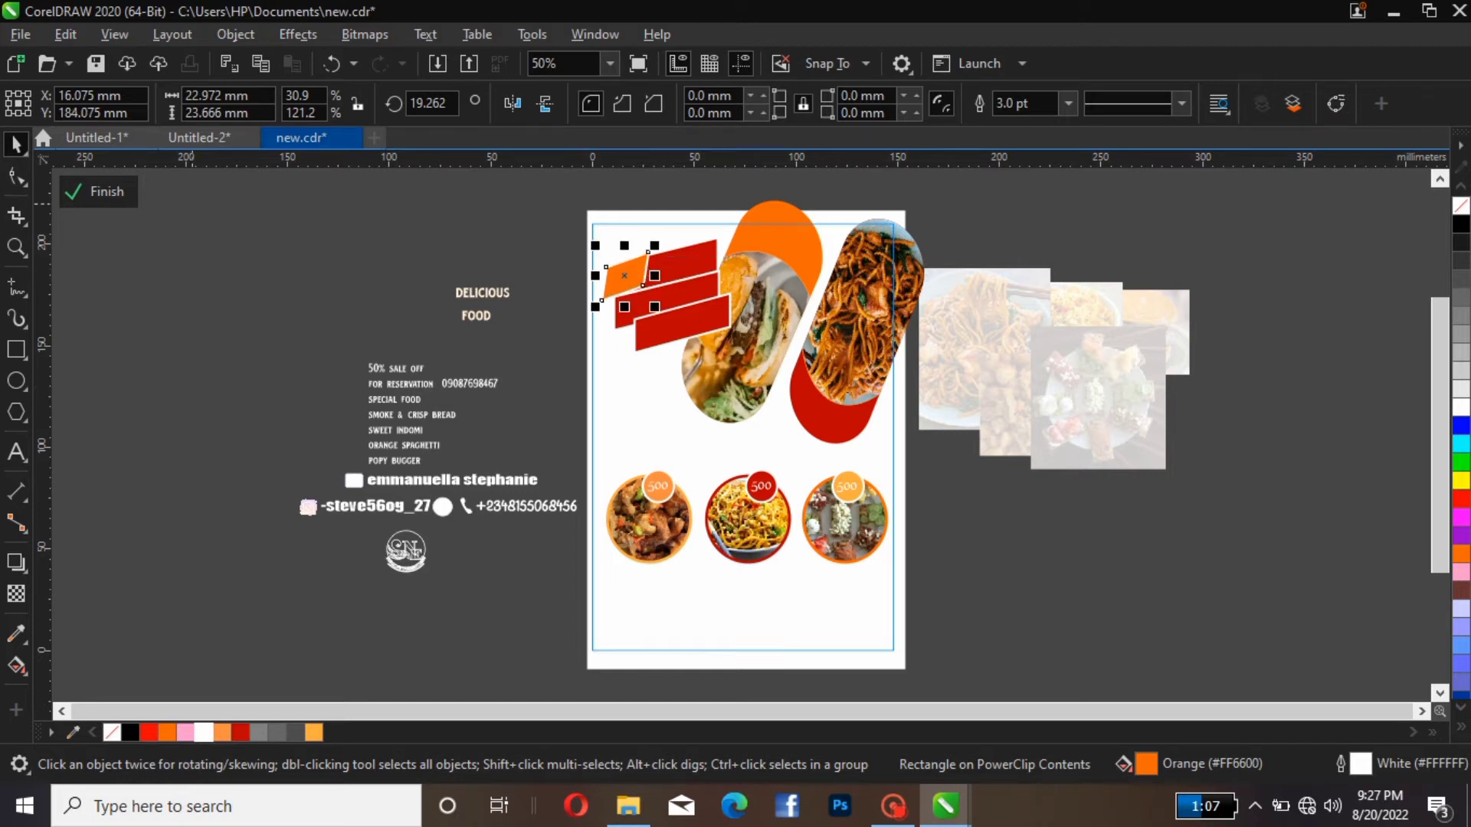
left_click(98, 191)
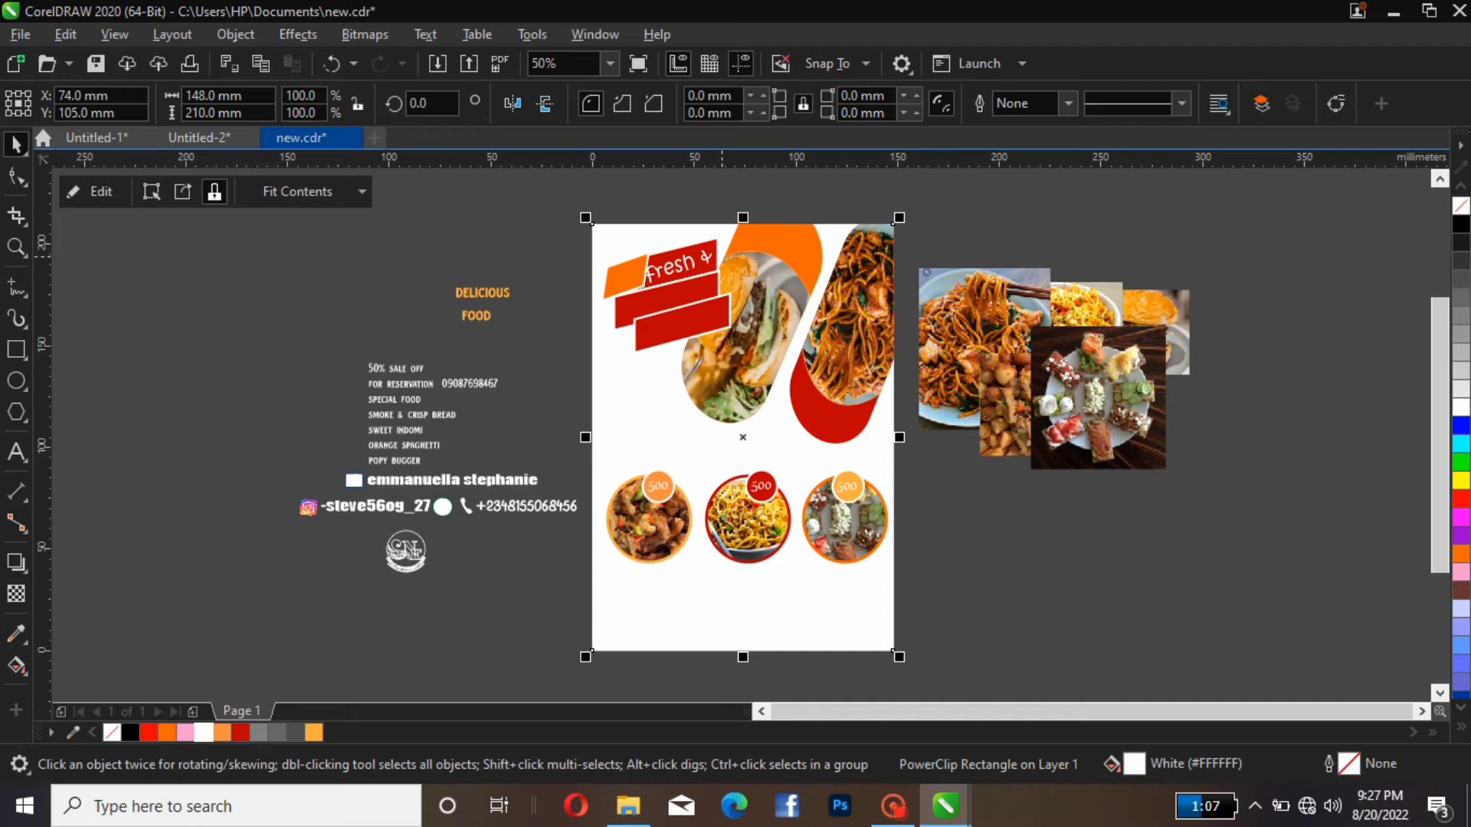
Nudge the "fresh &" text about 1.4 mm right and 0.5 mm up to fit it within the red banner.
left_click(697, 258)
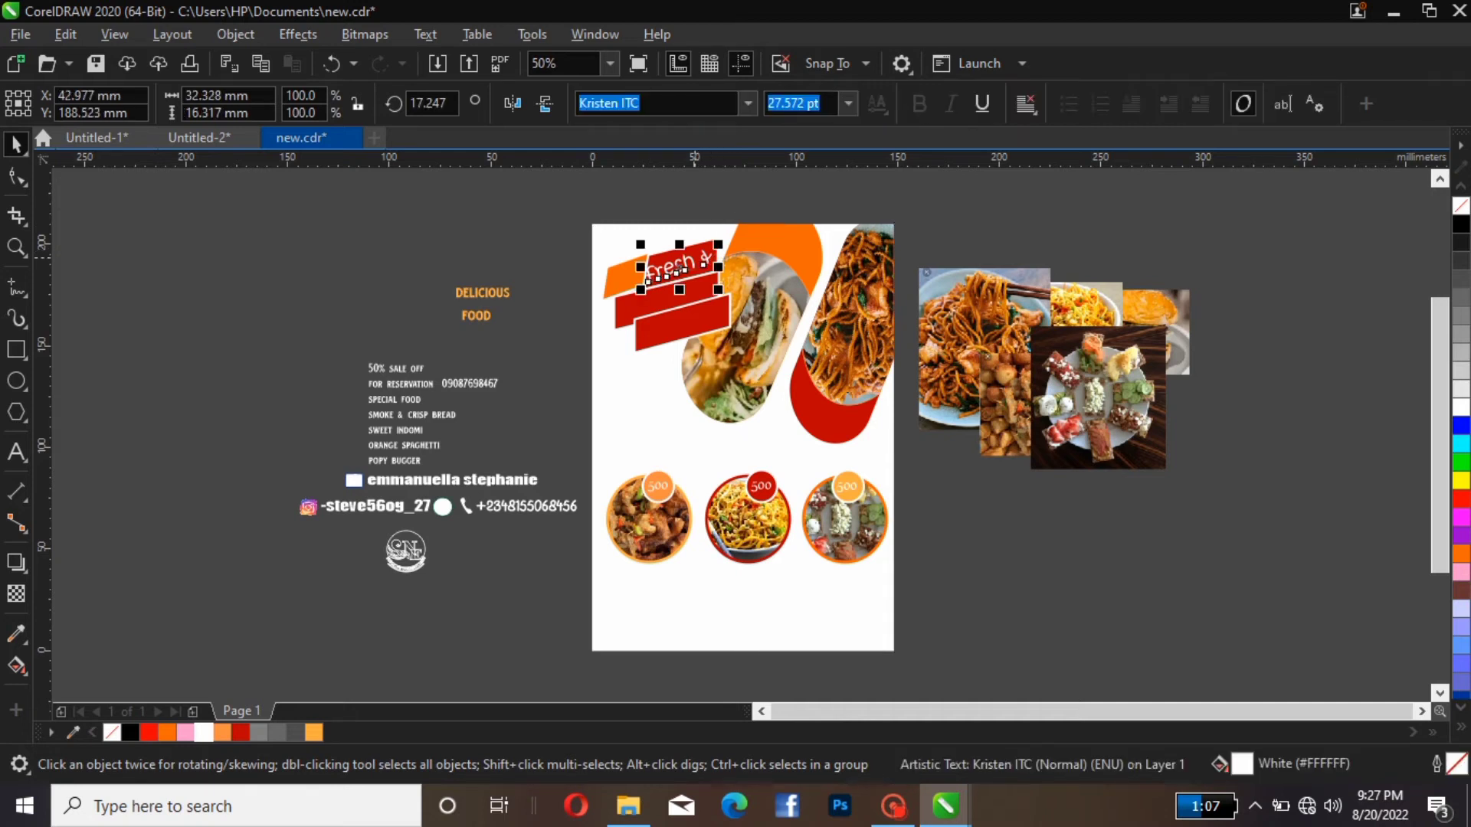
key("Right")
key("Right")
key("Right")
key("Right")
key("Right")
key("Right")
key("Right")
key("Up")
key("Up")
key("Up")
key("Up")
key("Up")
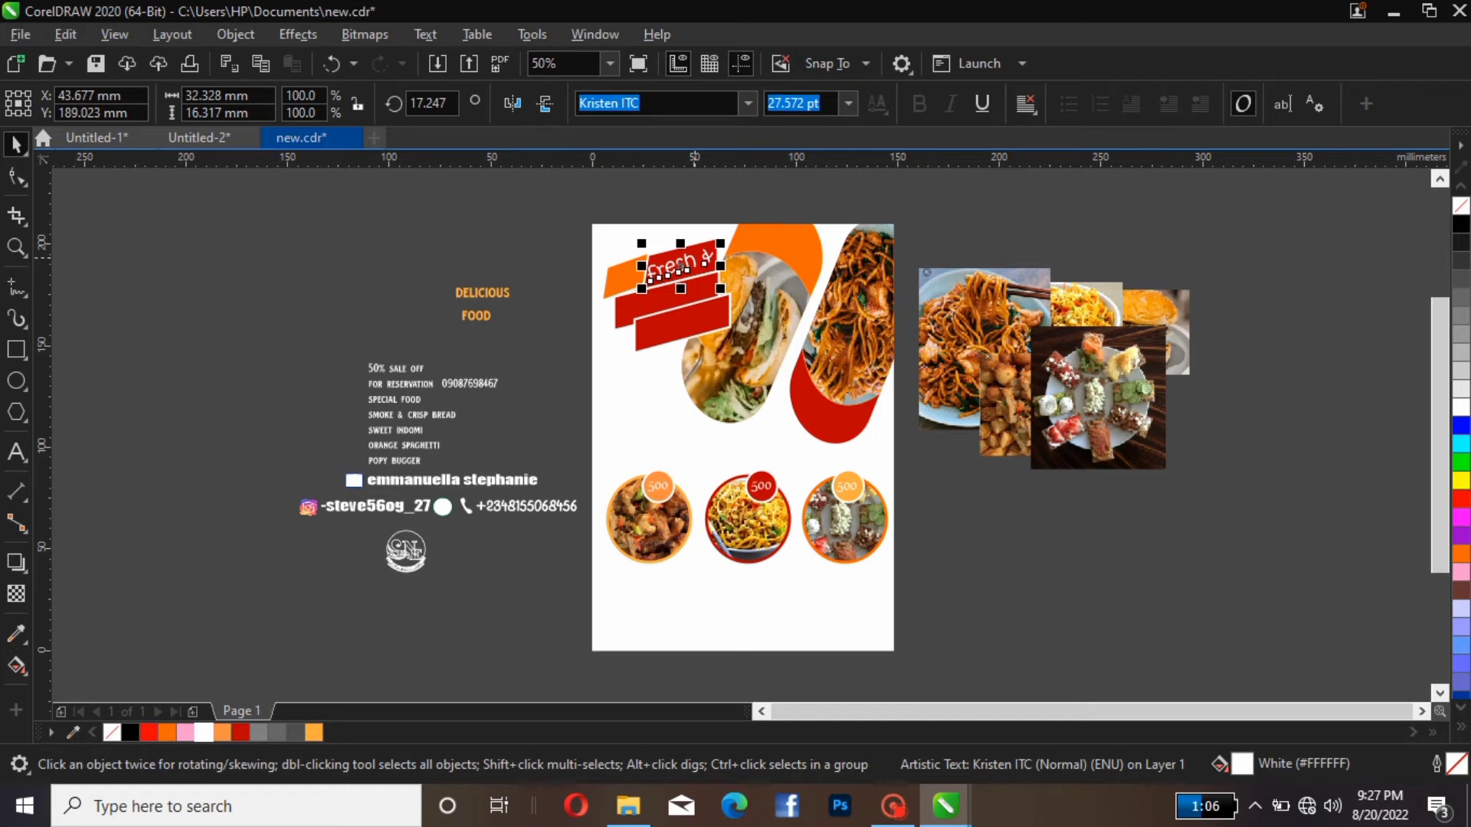
key("Right")
key("Right")
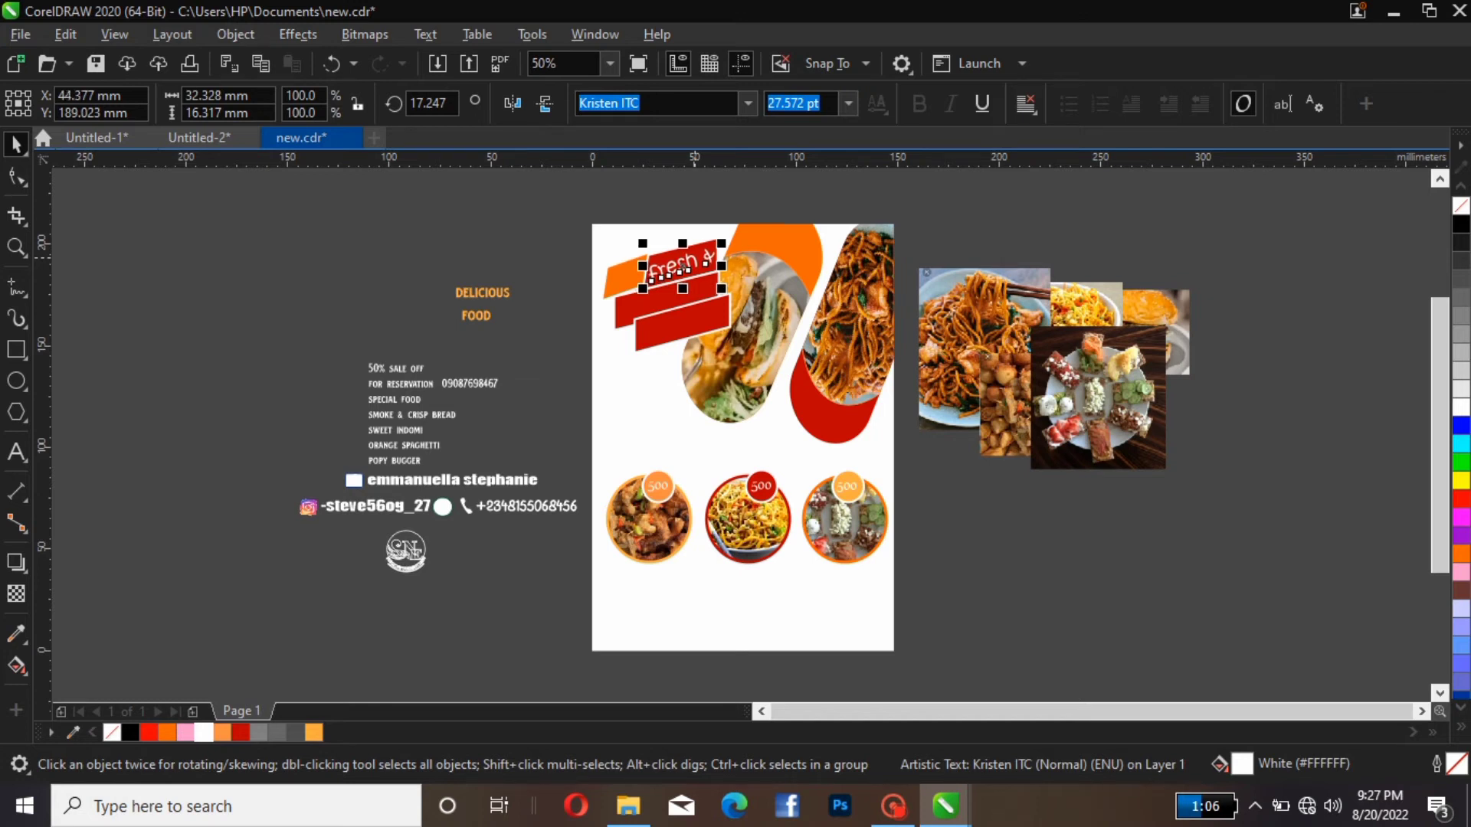
left_click_drag(672, 270, 673, 268)
key("Escape")
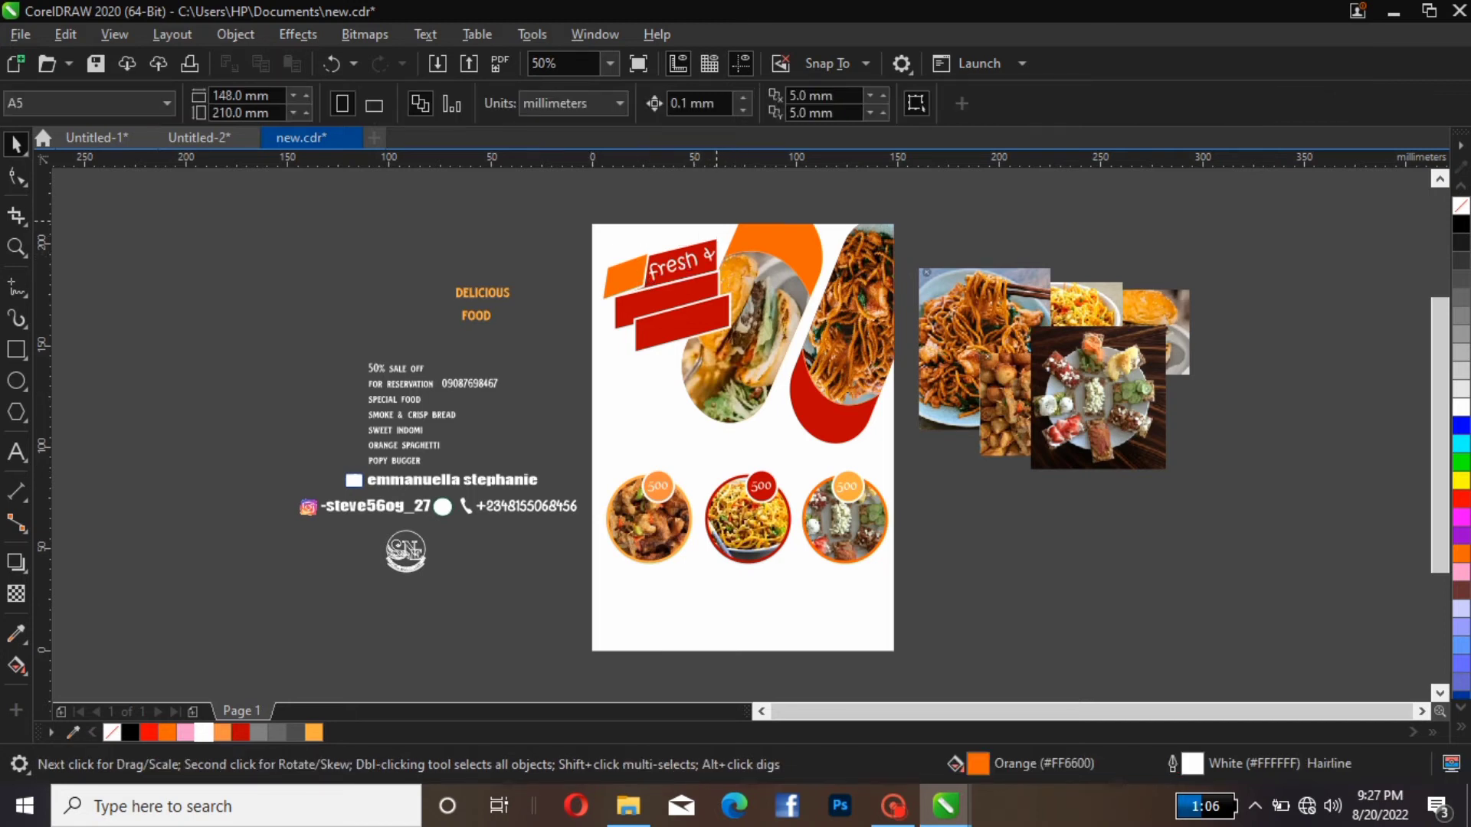
Place the "delicious" text on the middle red banner, set its font to BlackChancery and colour it white.
left_click_drag(466, 297, 645, 293)
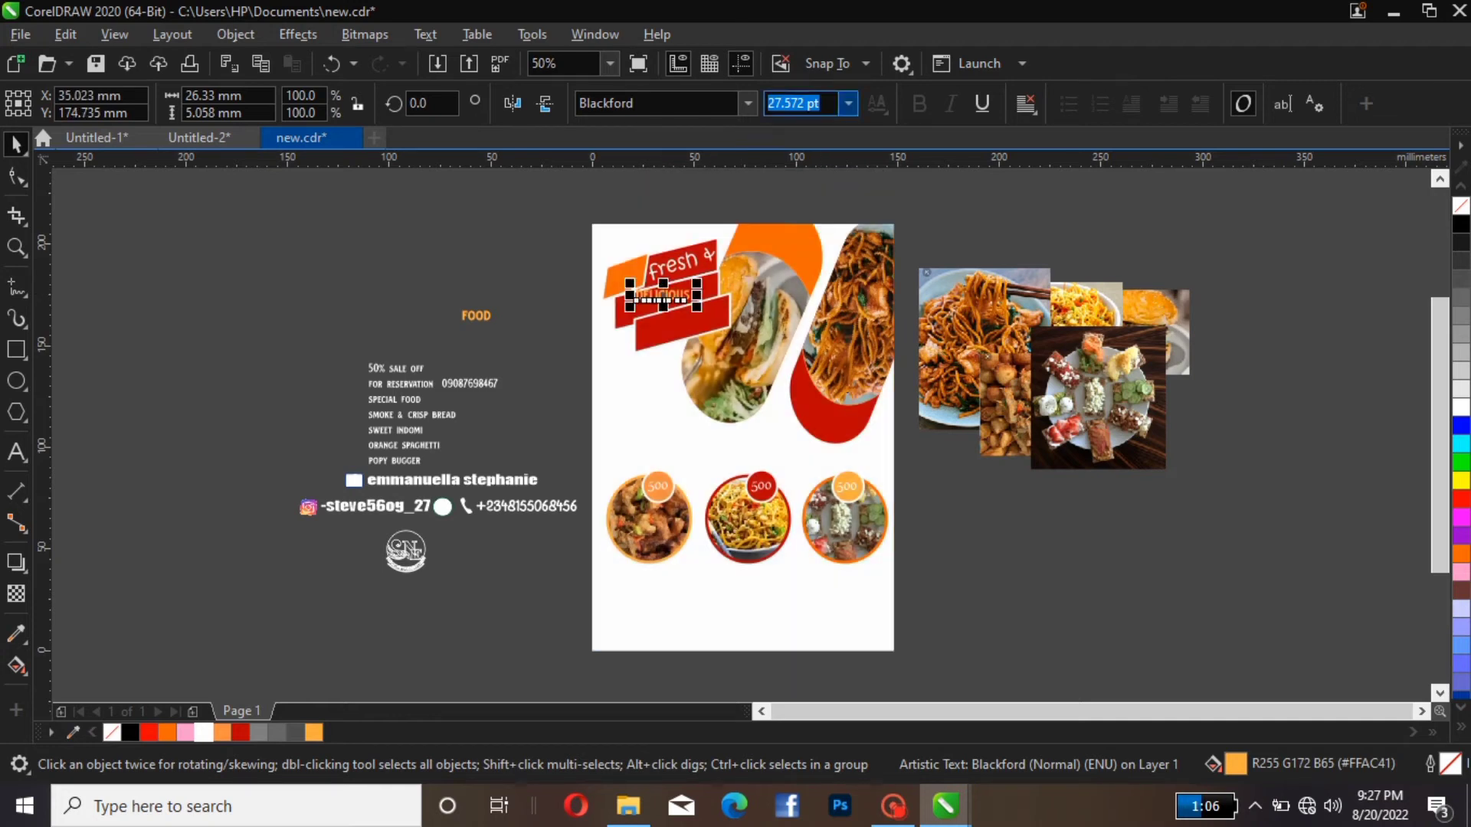
left_click(747, 103)
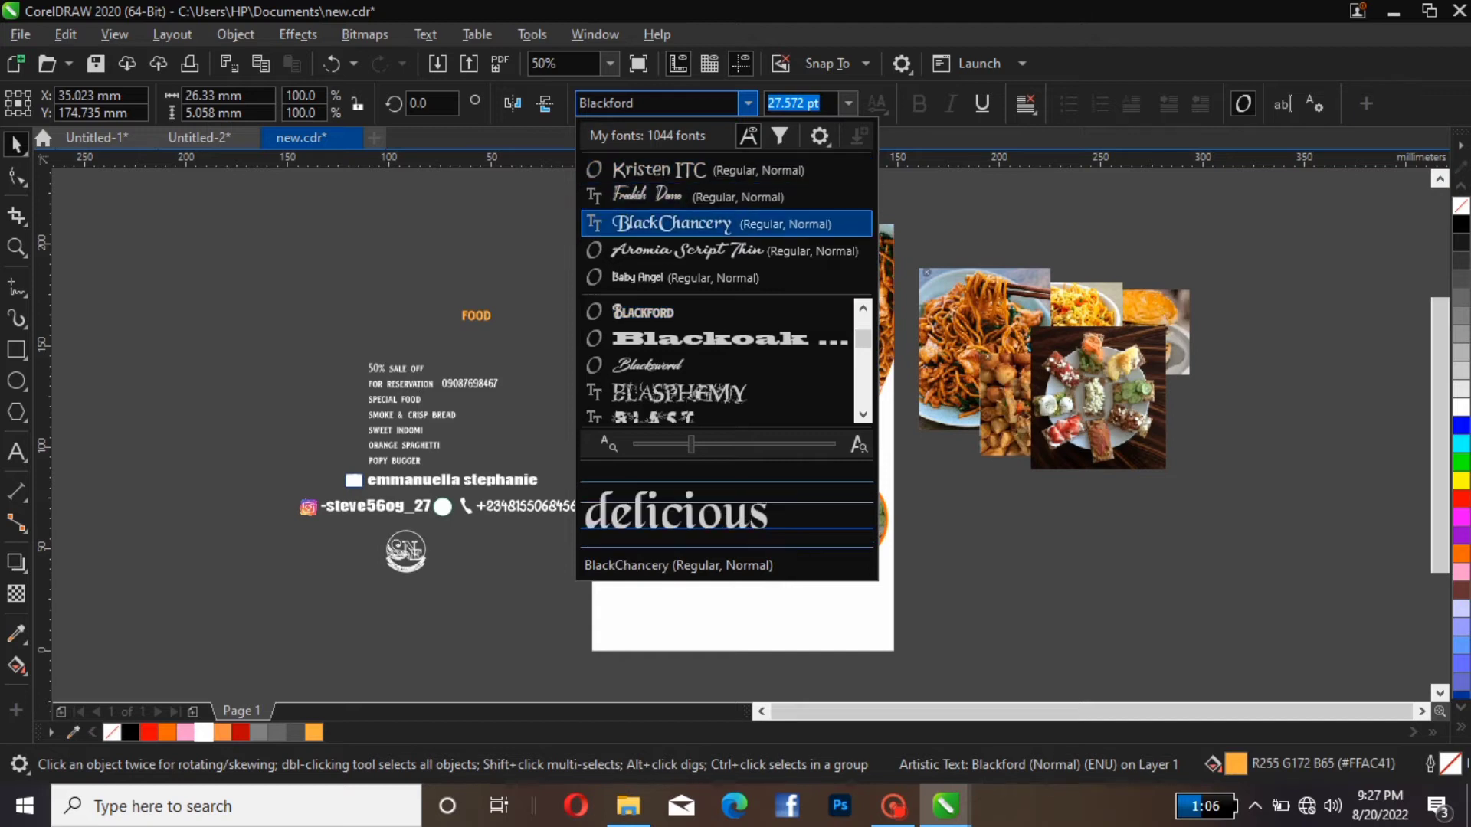
key("Return")
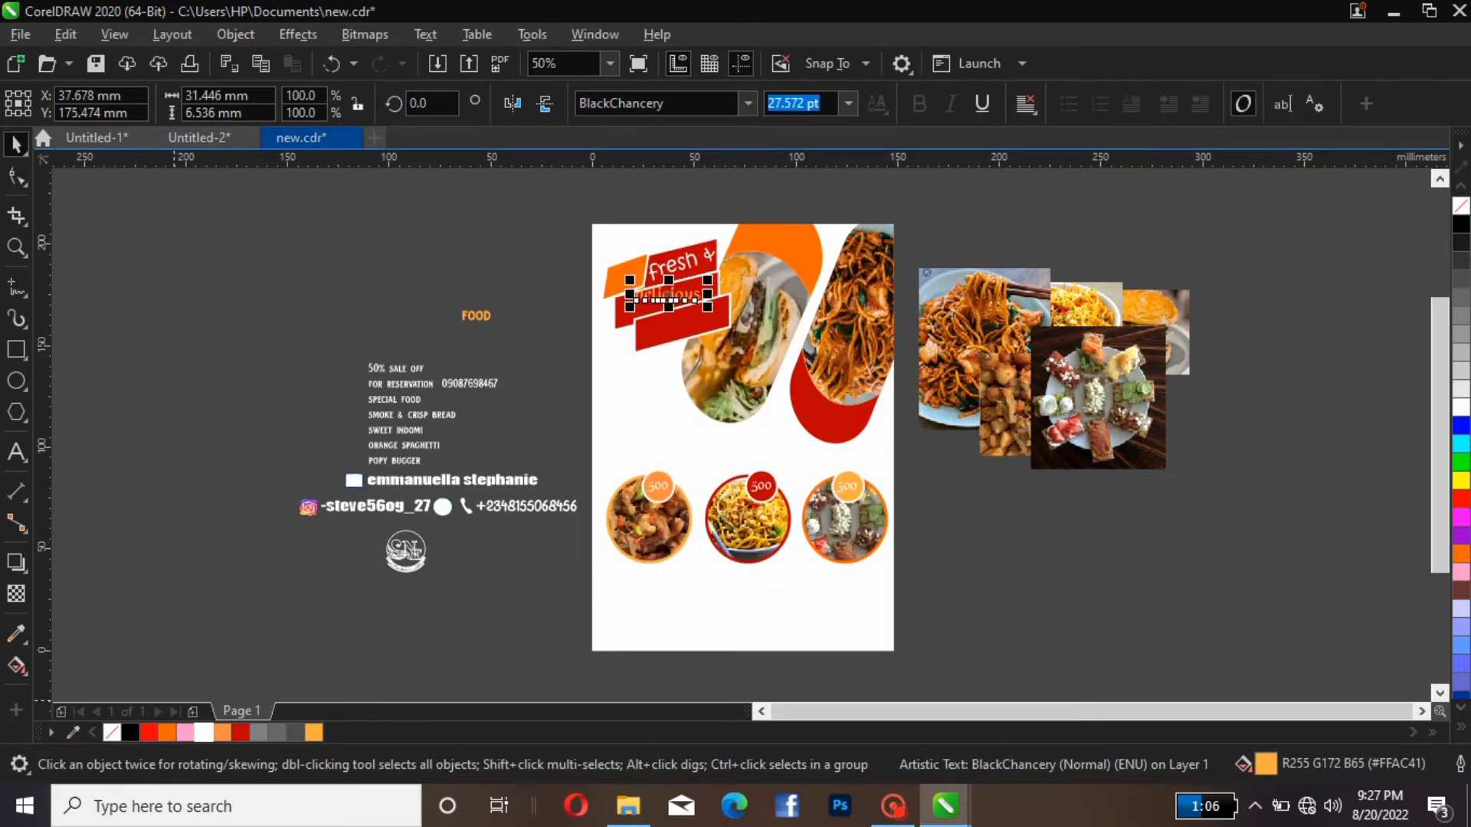
left_click(203, 732)
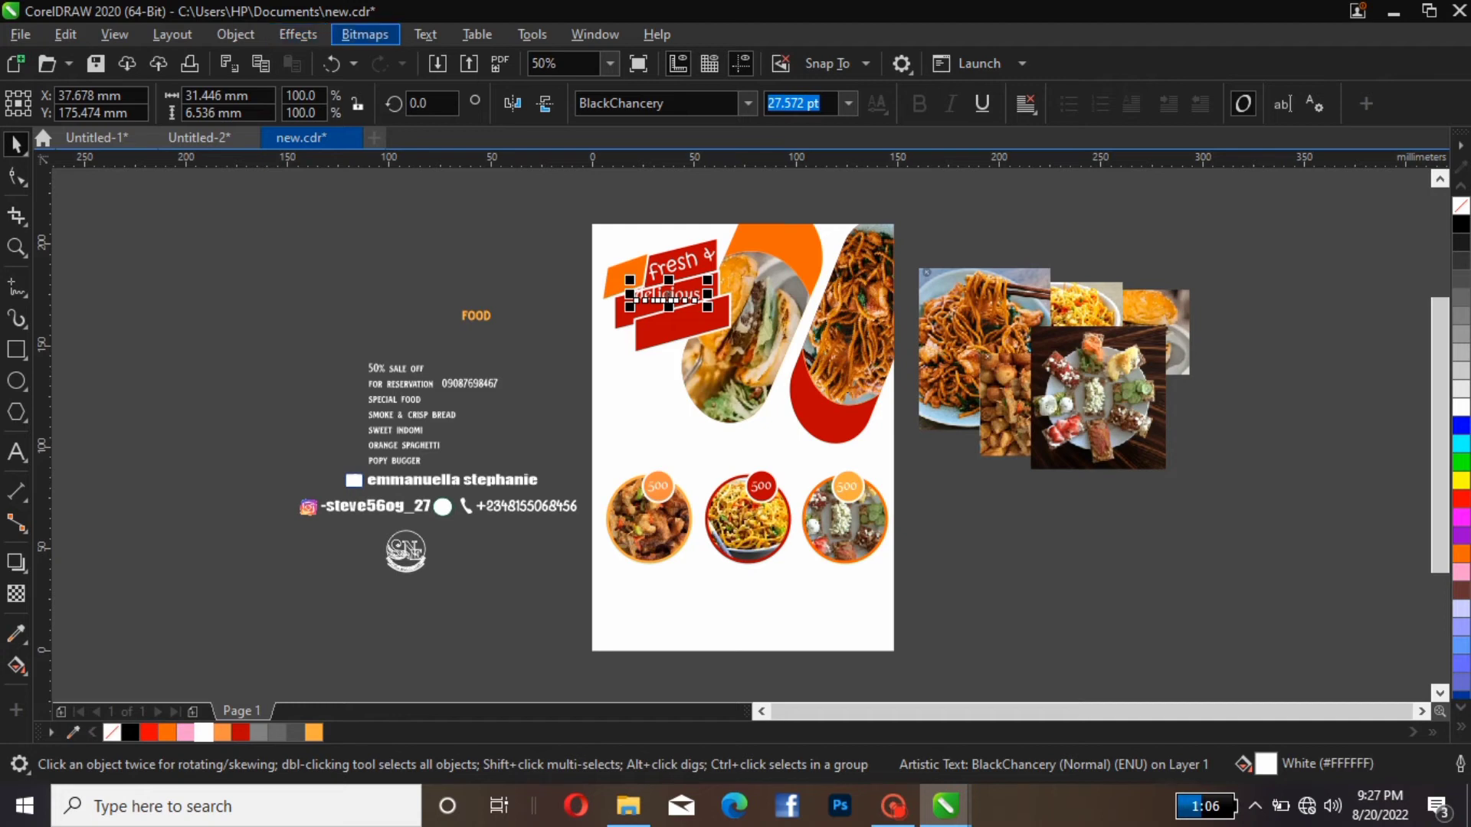
Change the case of the "delicious" text to Title Case.
left_click(425, 34)
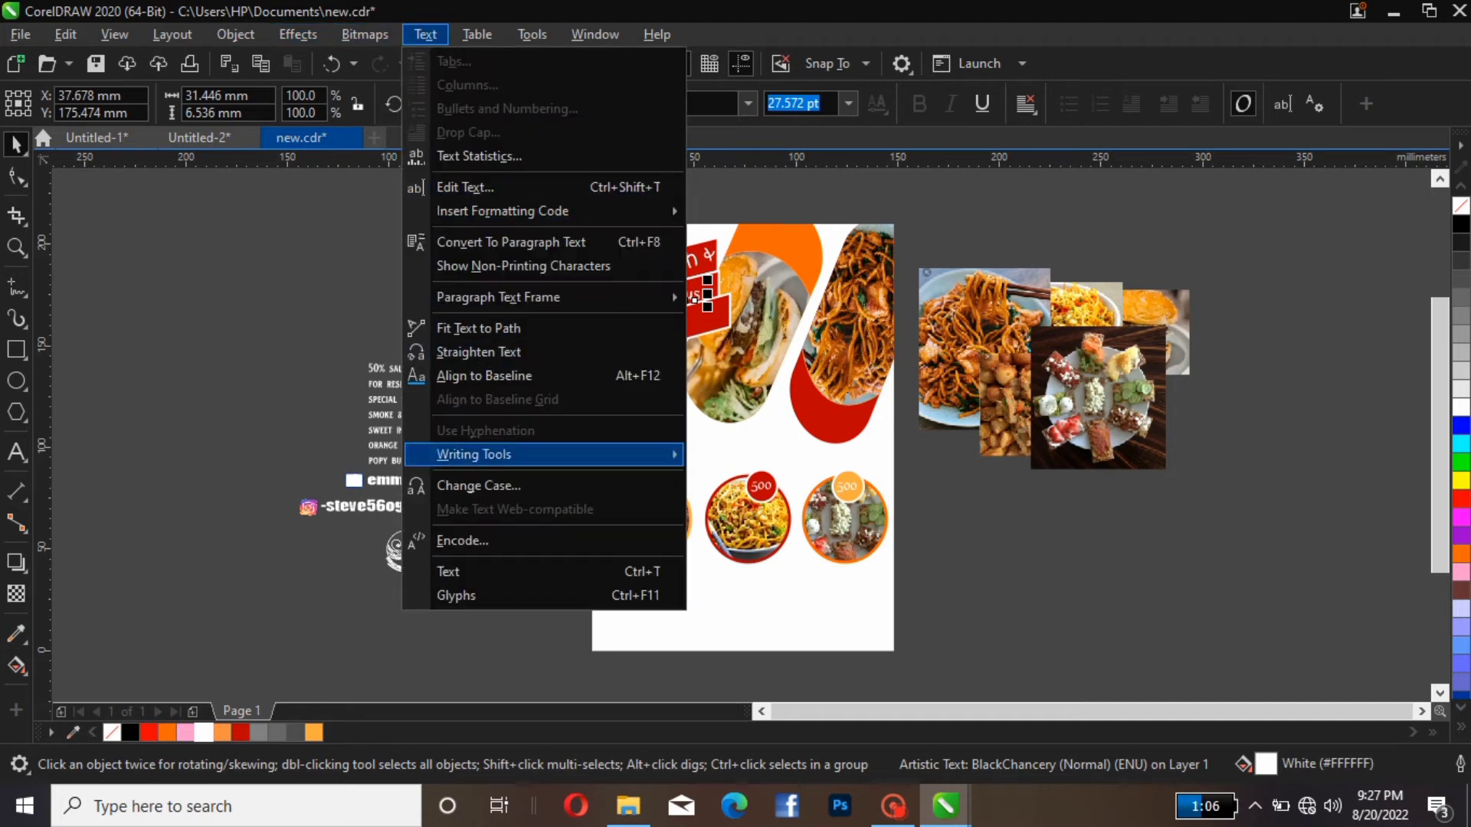
left_click(479, 485)
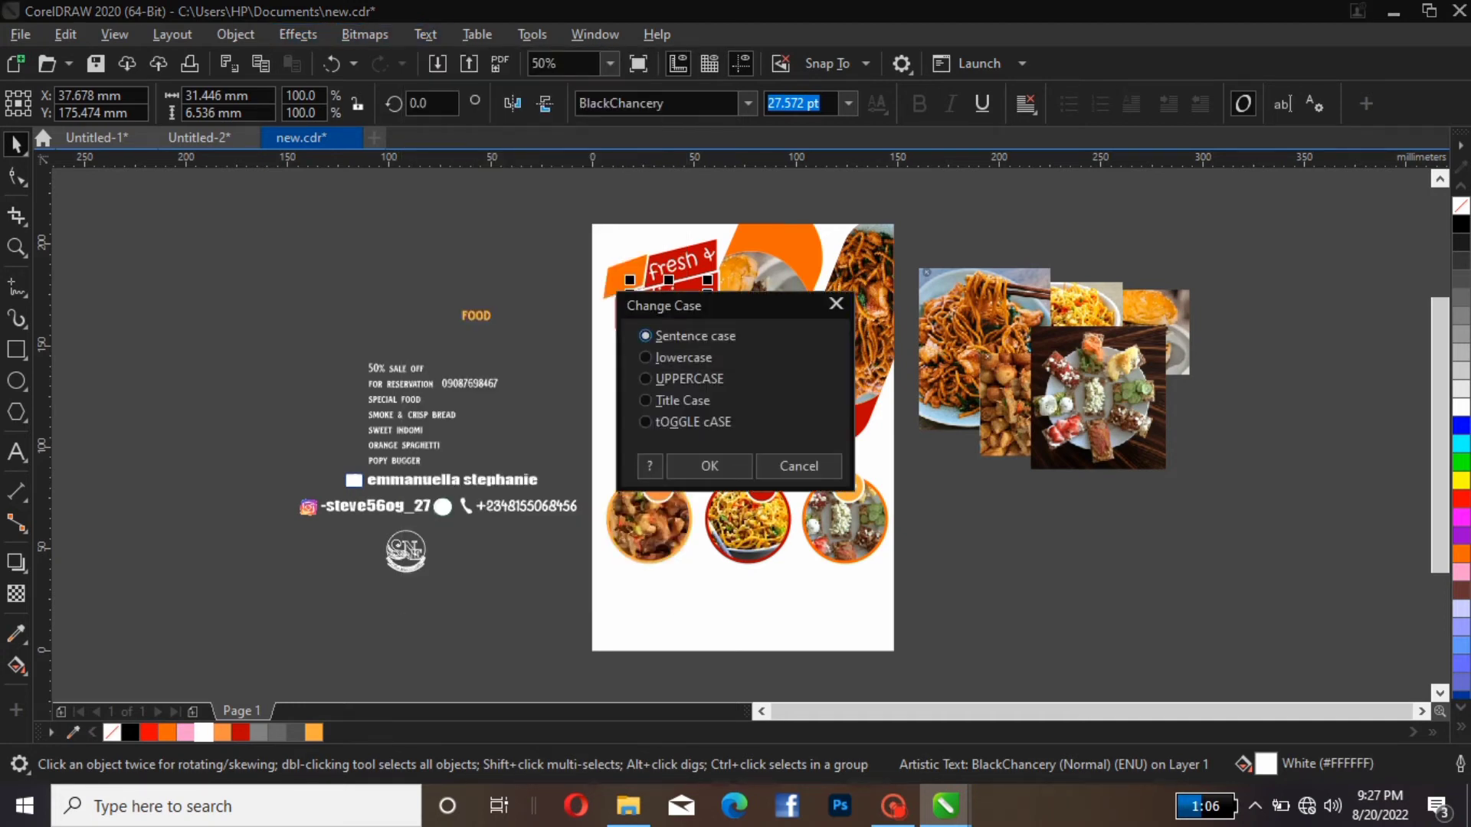
left_click(646, 401)
left_click(672, 471)
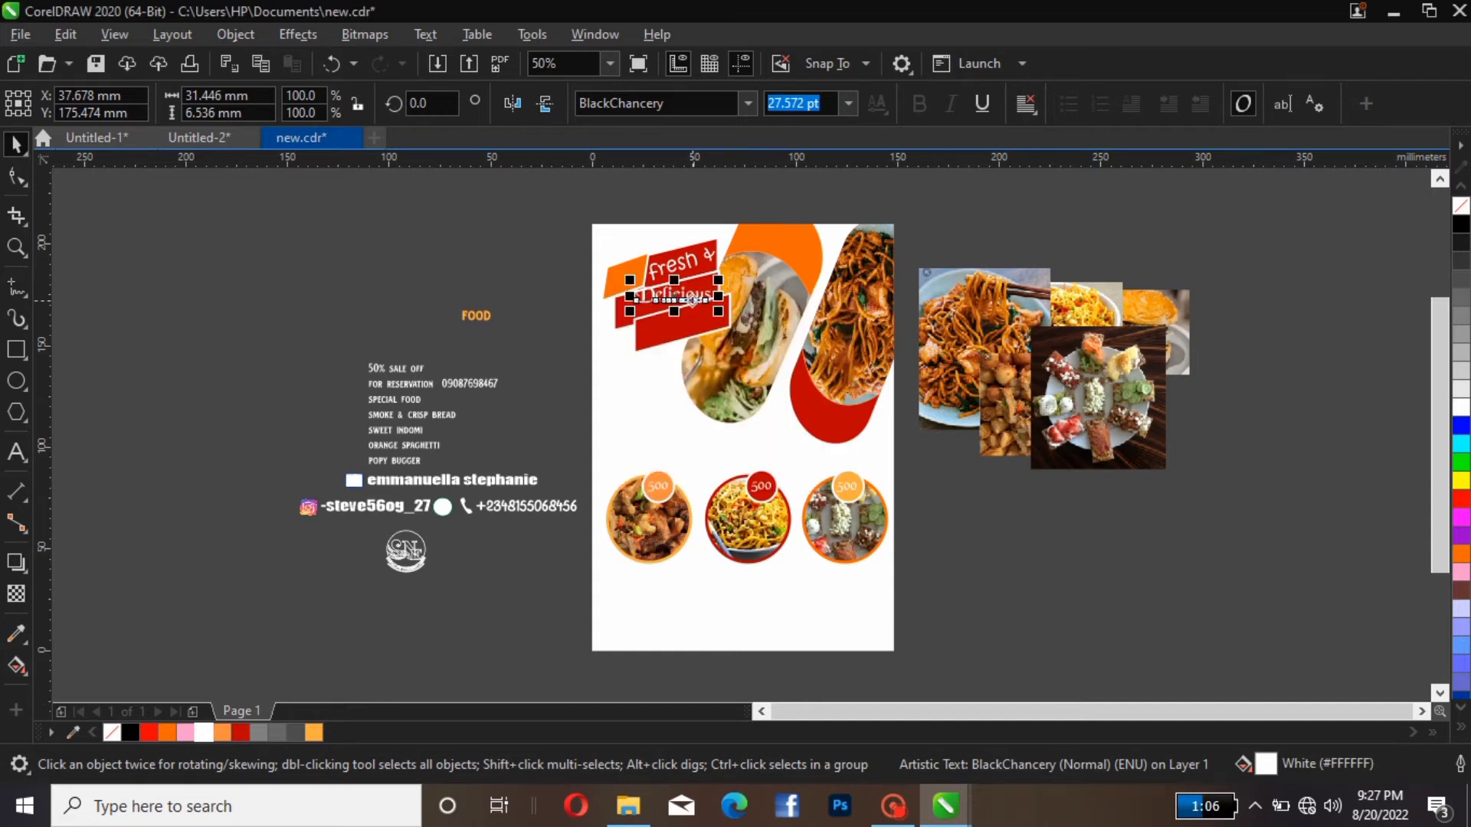
Rotate the "Delicious" text to about 14.9° so it follows the slant of the middle banner.
left_click(692, 300)
left_click_drag(717, 280, 712, 260)
left_click(671, 299)
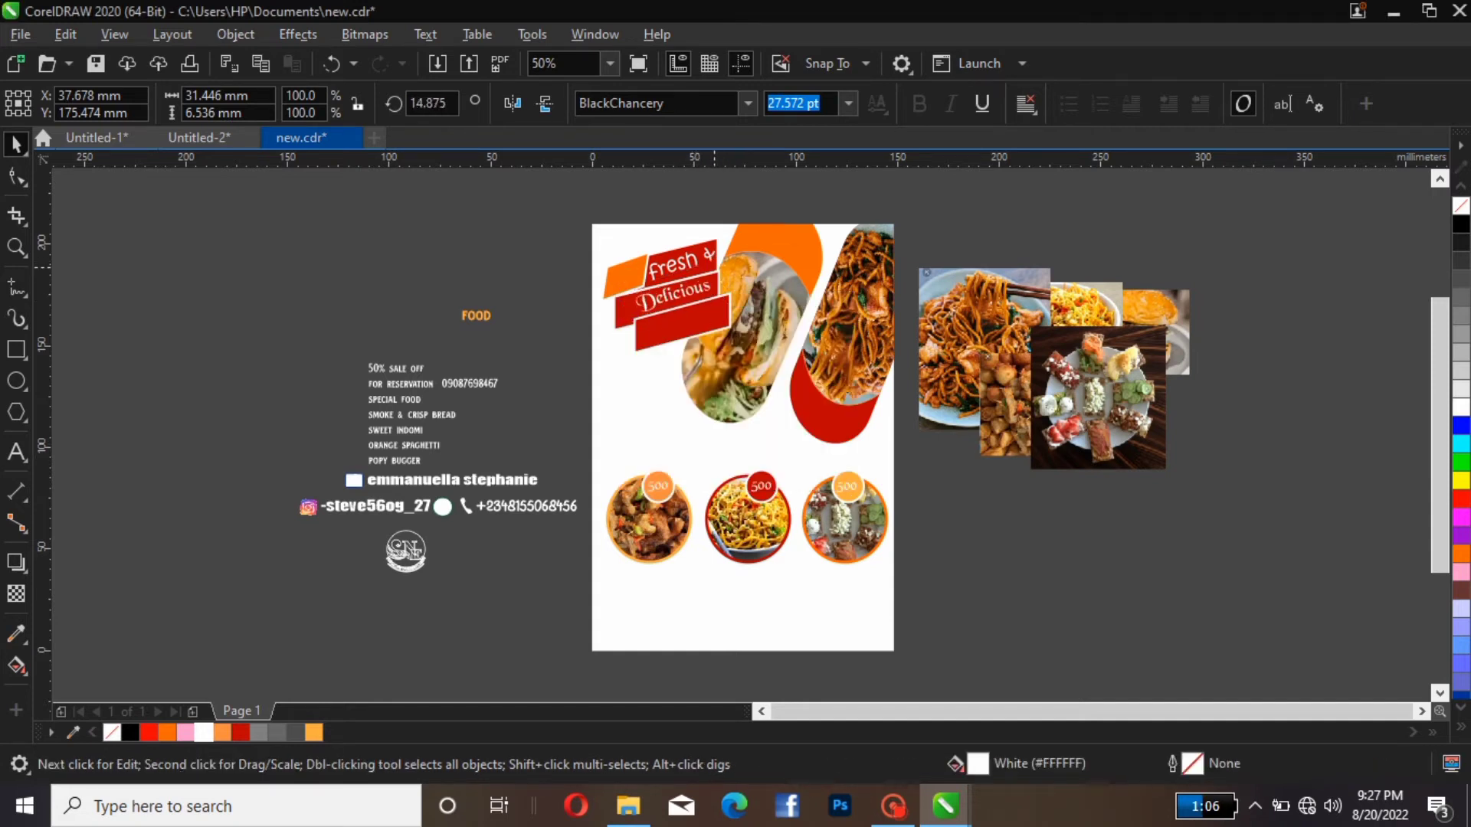
left_click(672, 298)
left_click(573, 280)
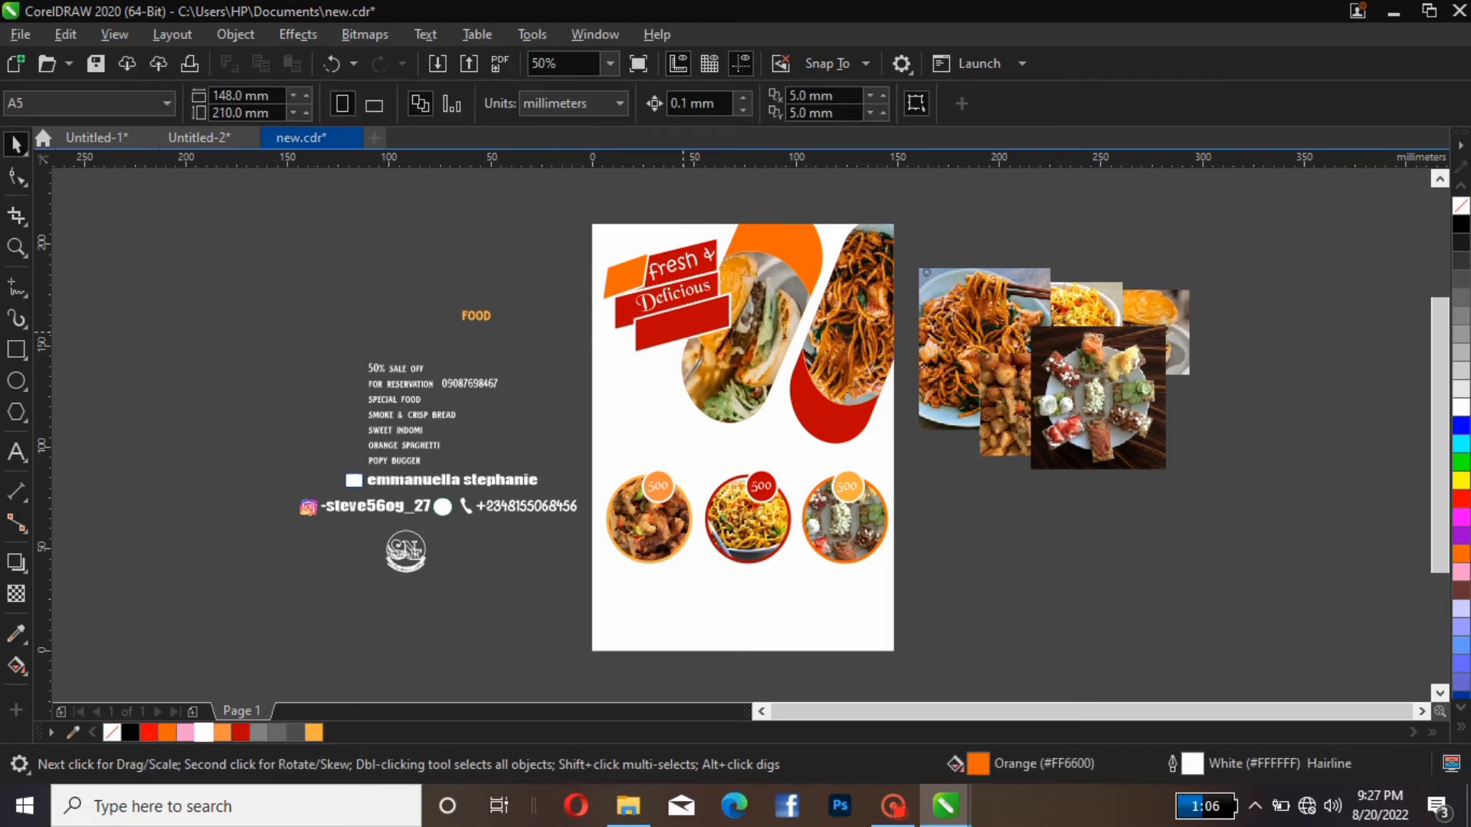
Place the "food" text on the lowest red banner, colour it white and set its font to Aromia Script Thin.
left_click_drag(476, 315, 686, 320)
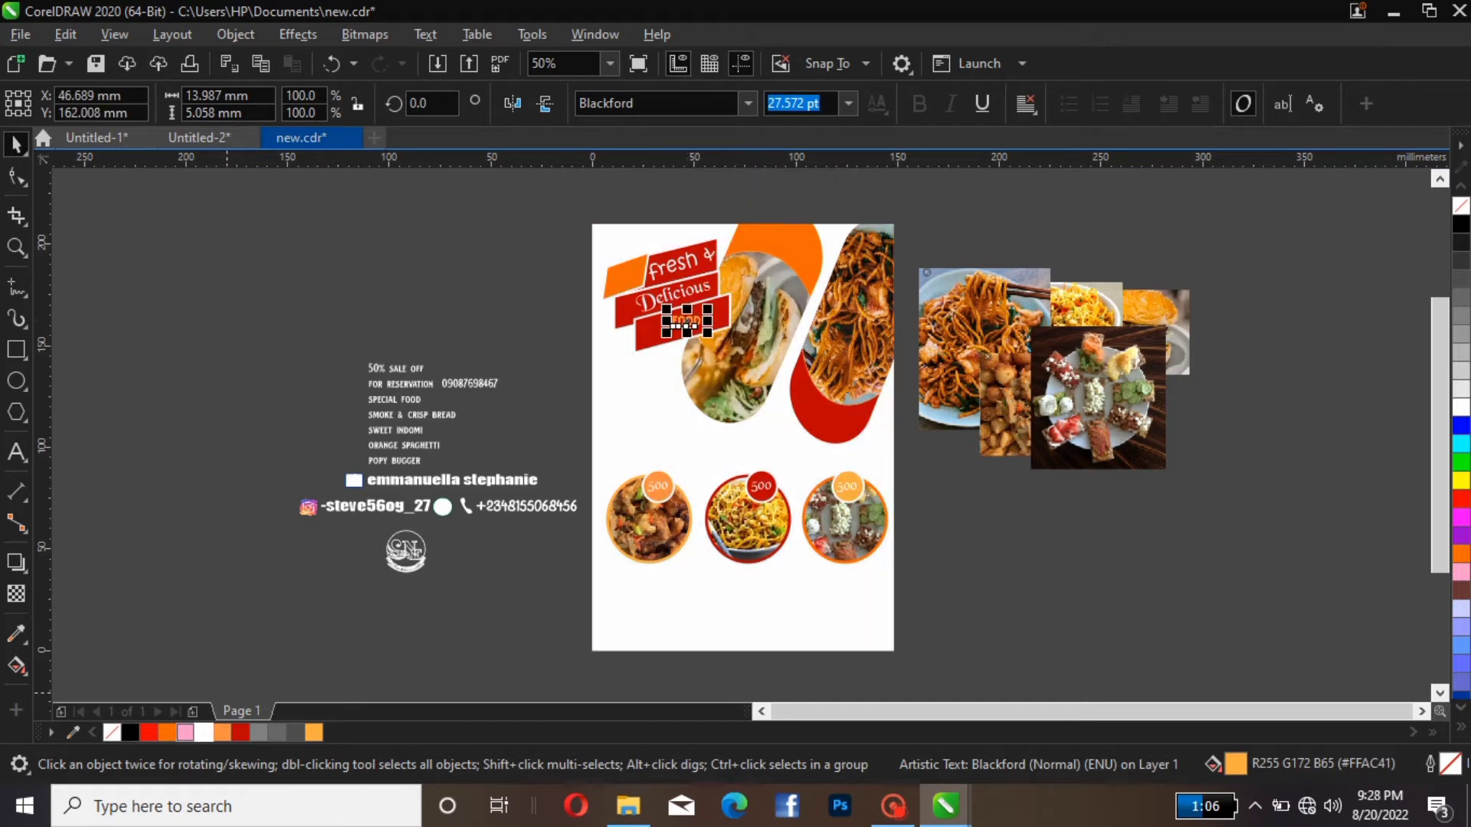
left_click(203, 732)
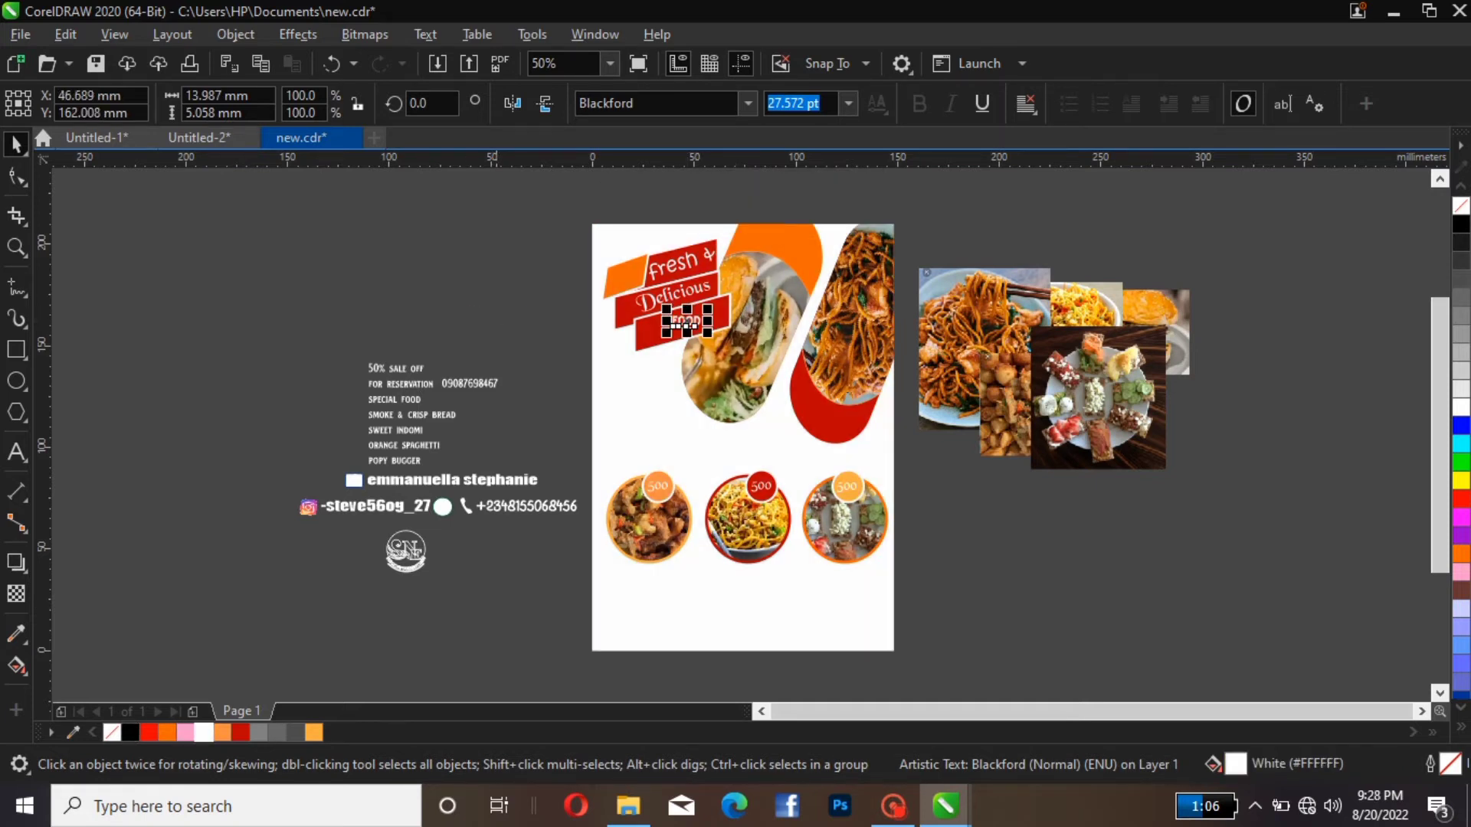
left_click(747, 102)
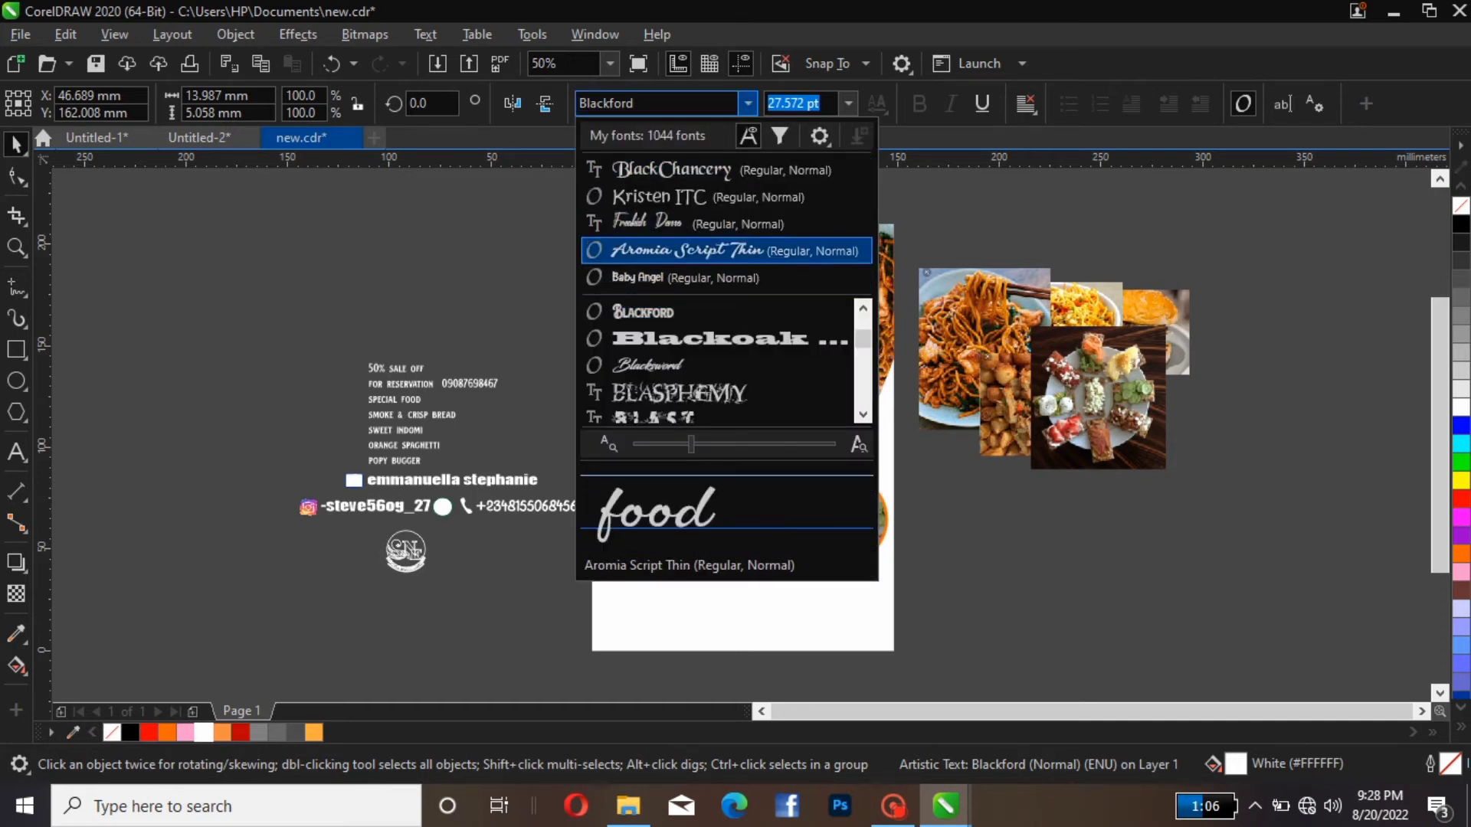
left_click(674, 250)
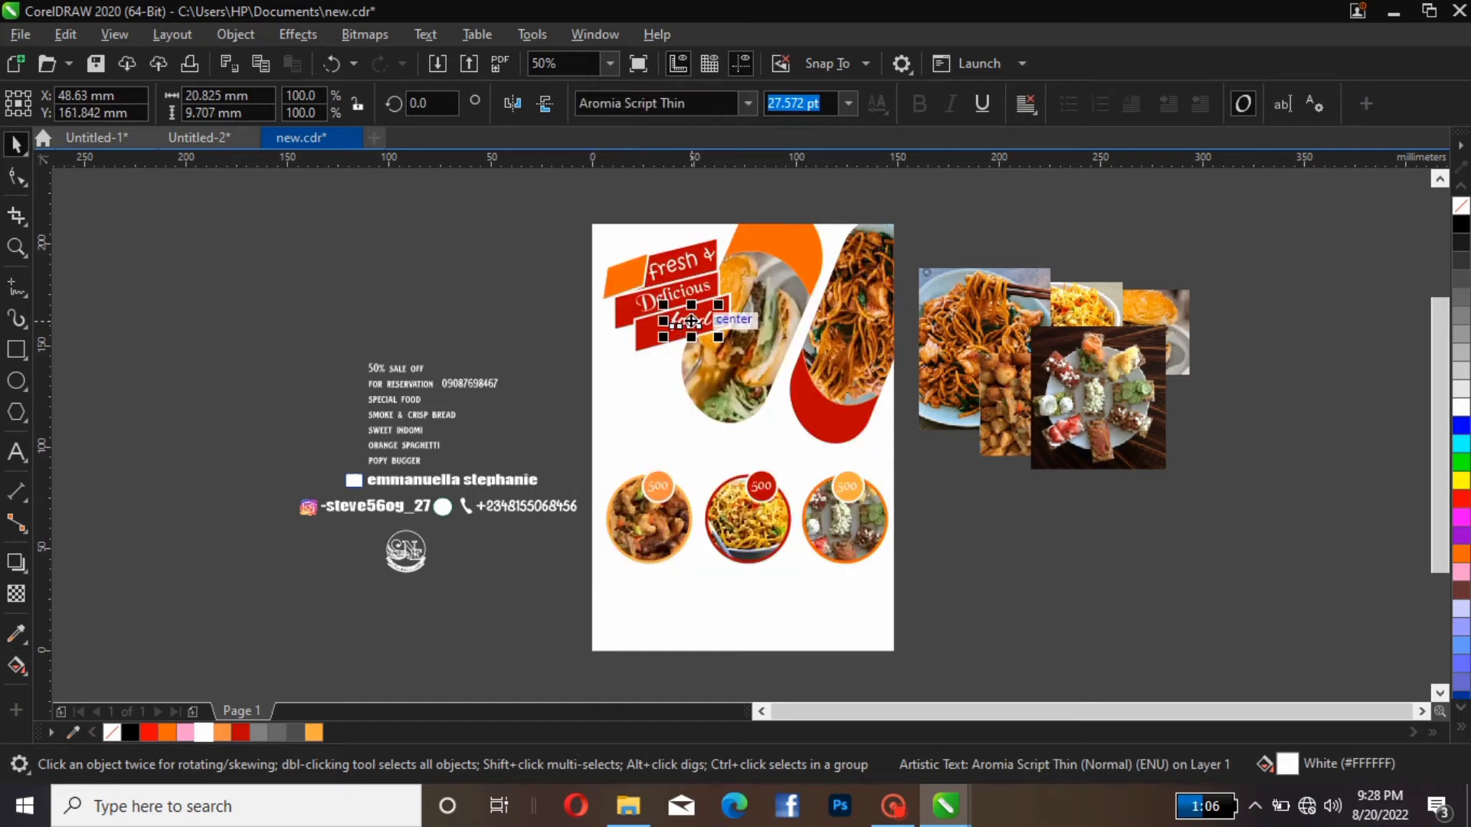
Change the case of the "food" text to Title Case.
left_click(425, 34)
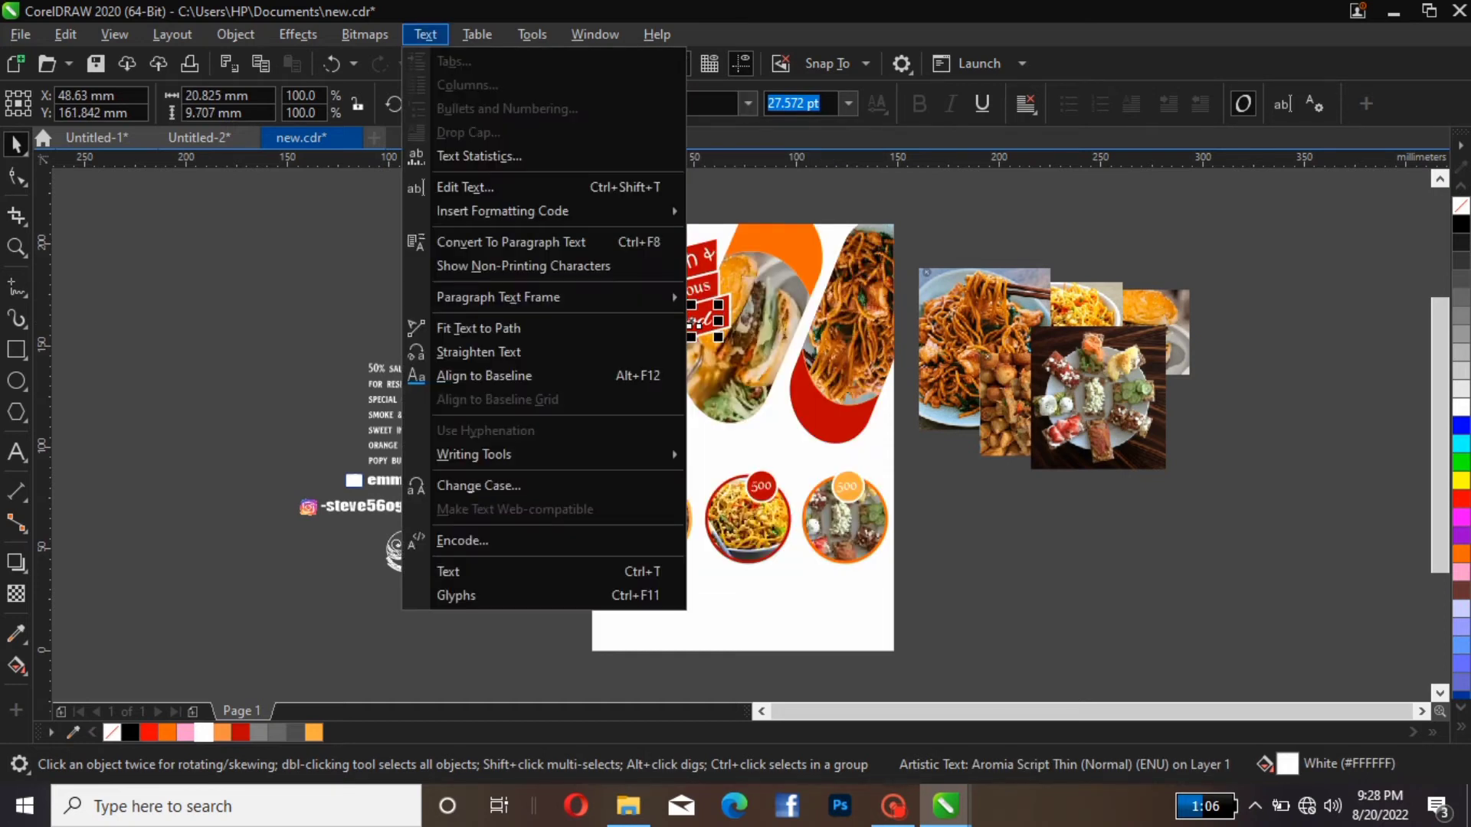
left_click(479, 486)
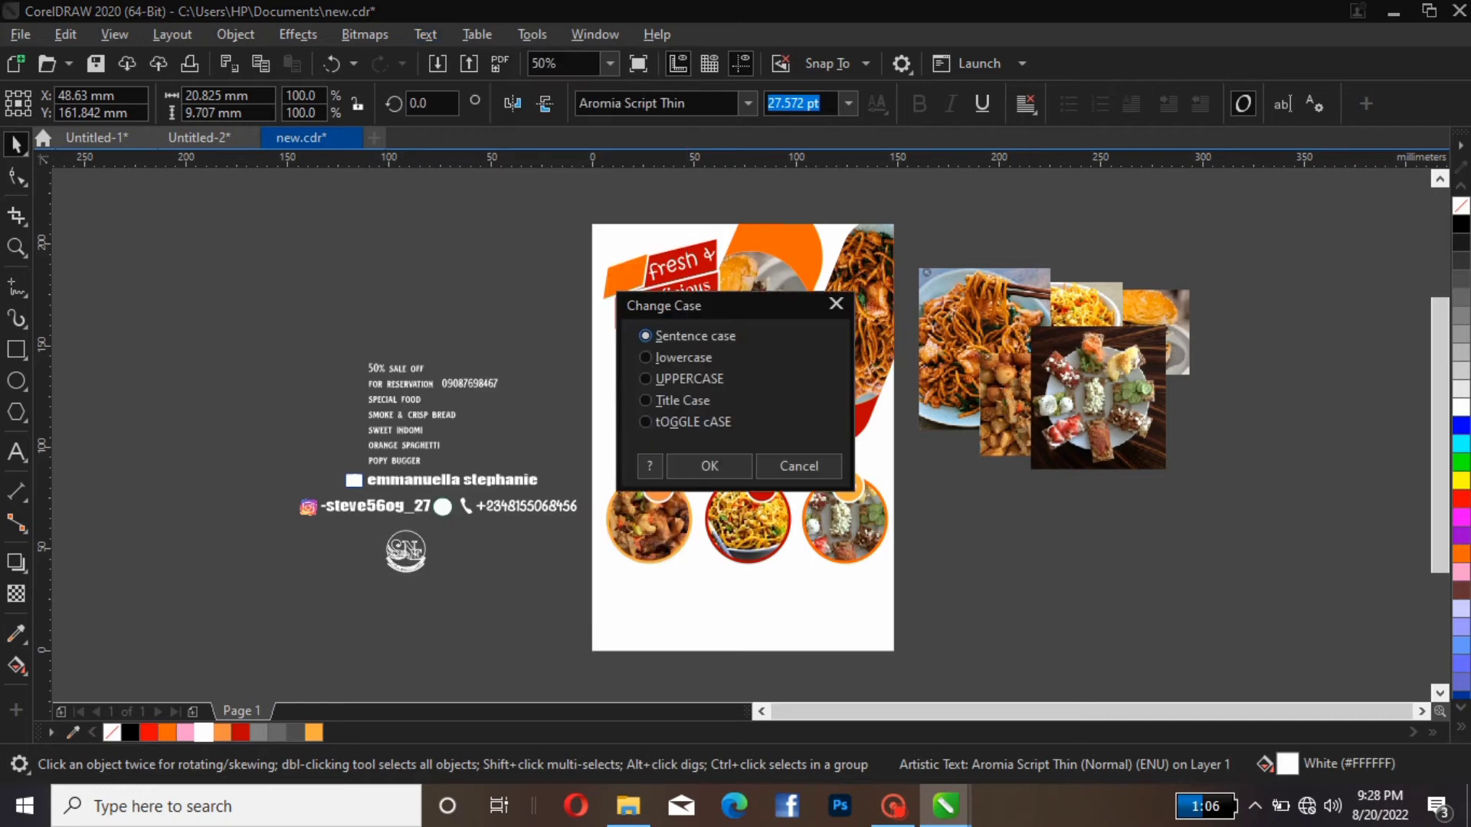
left_click(682, 400)
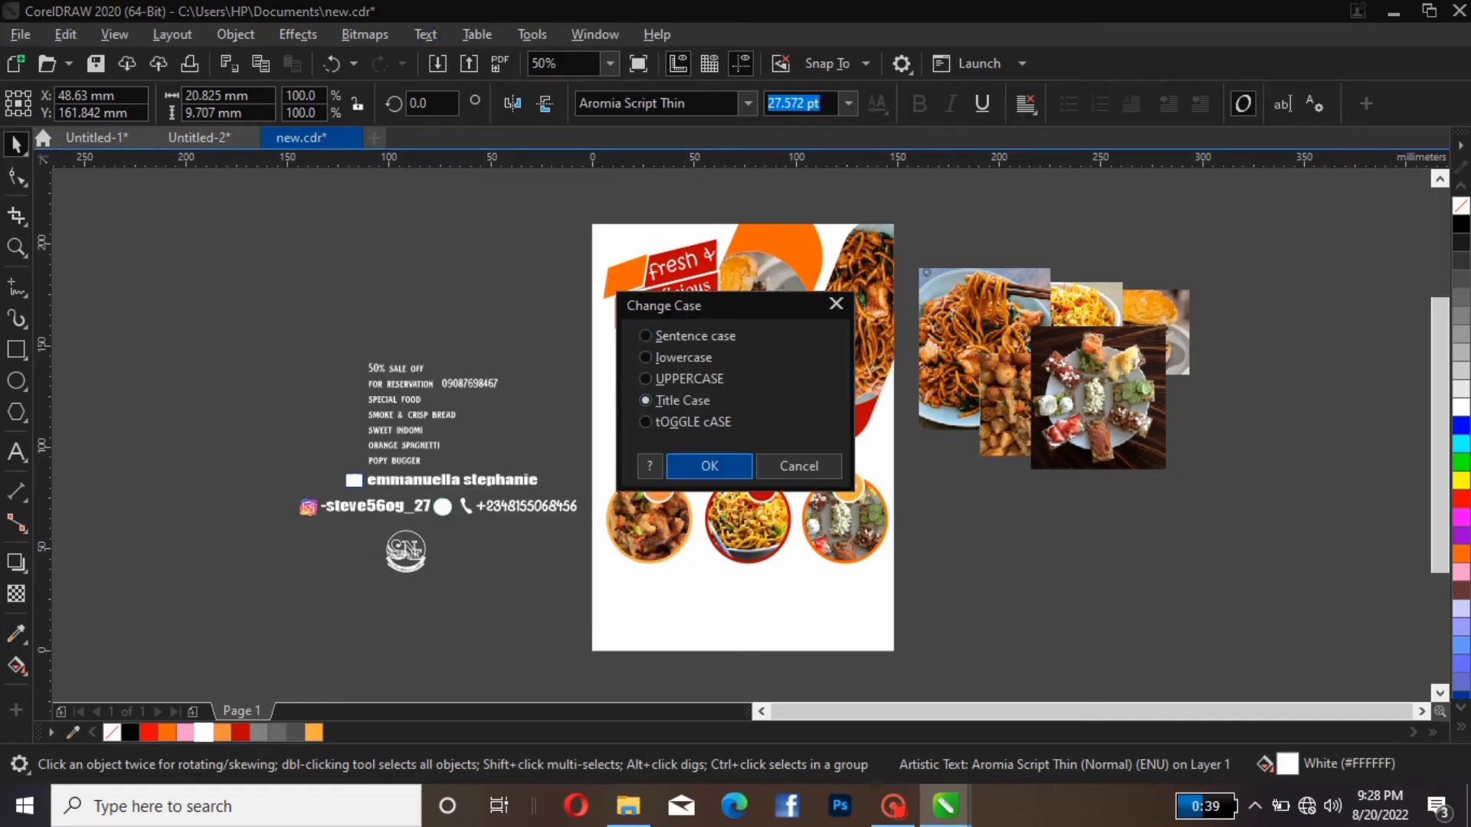
left_click(709, 466)
Rotate the "Food" text to about 19.2° and position it within the lowest red banner.
left_click_drag(699, 326, 712, 290)
left_click(682, 328)
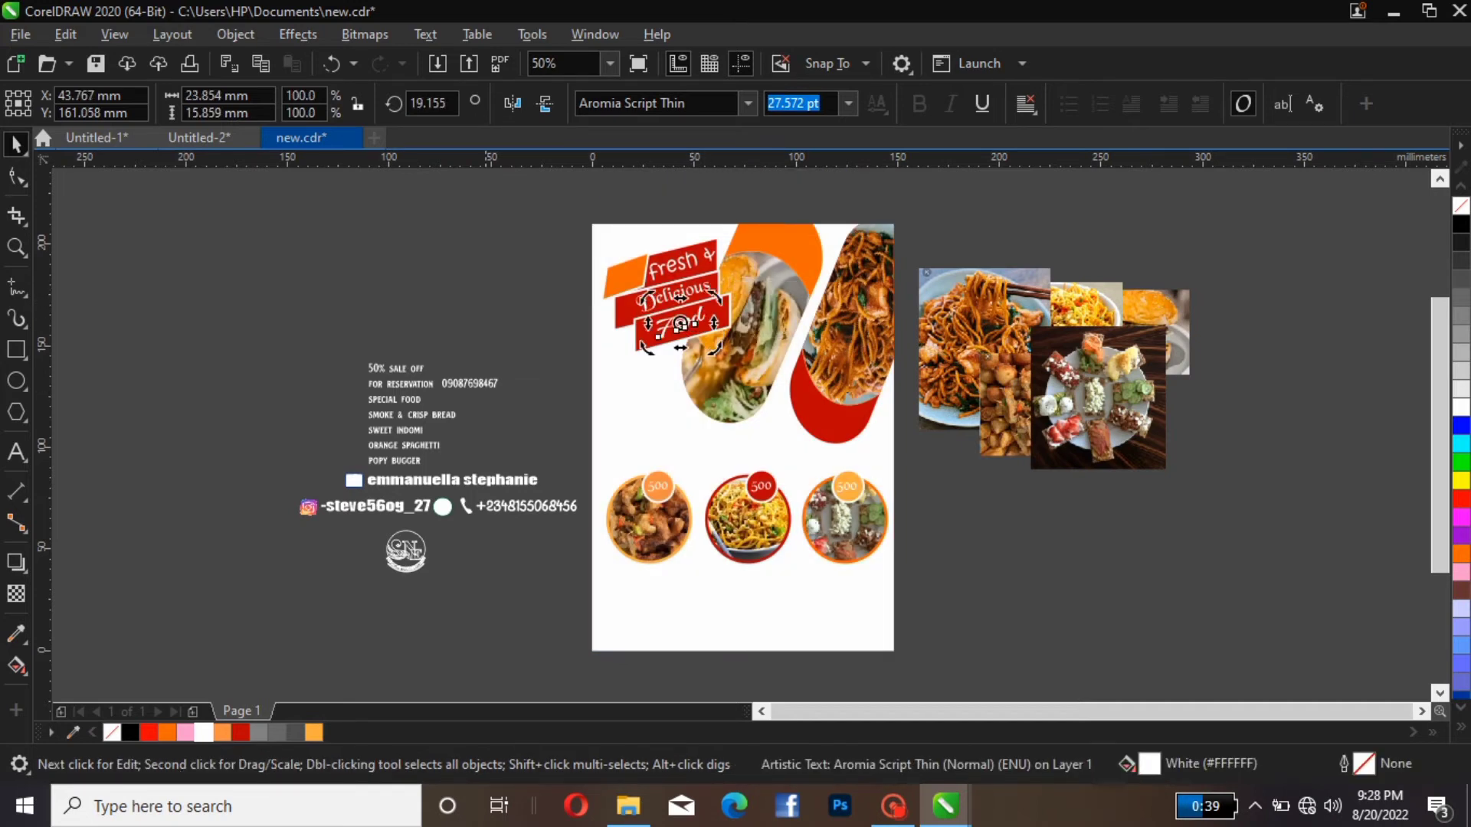
left_click(594, 344)
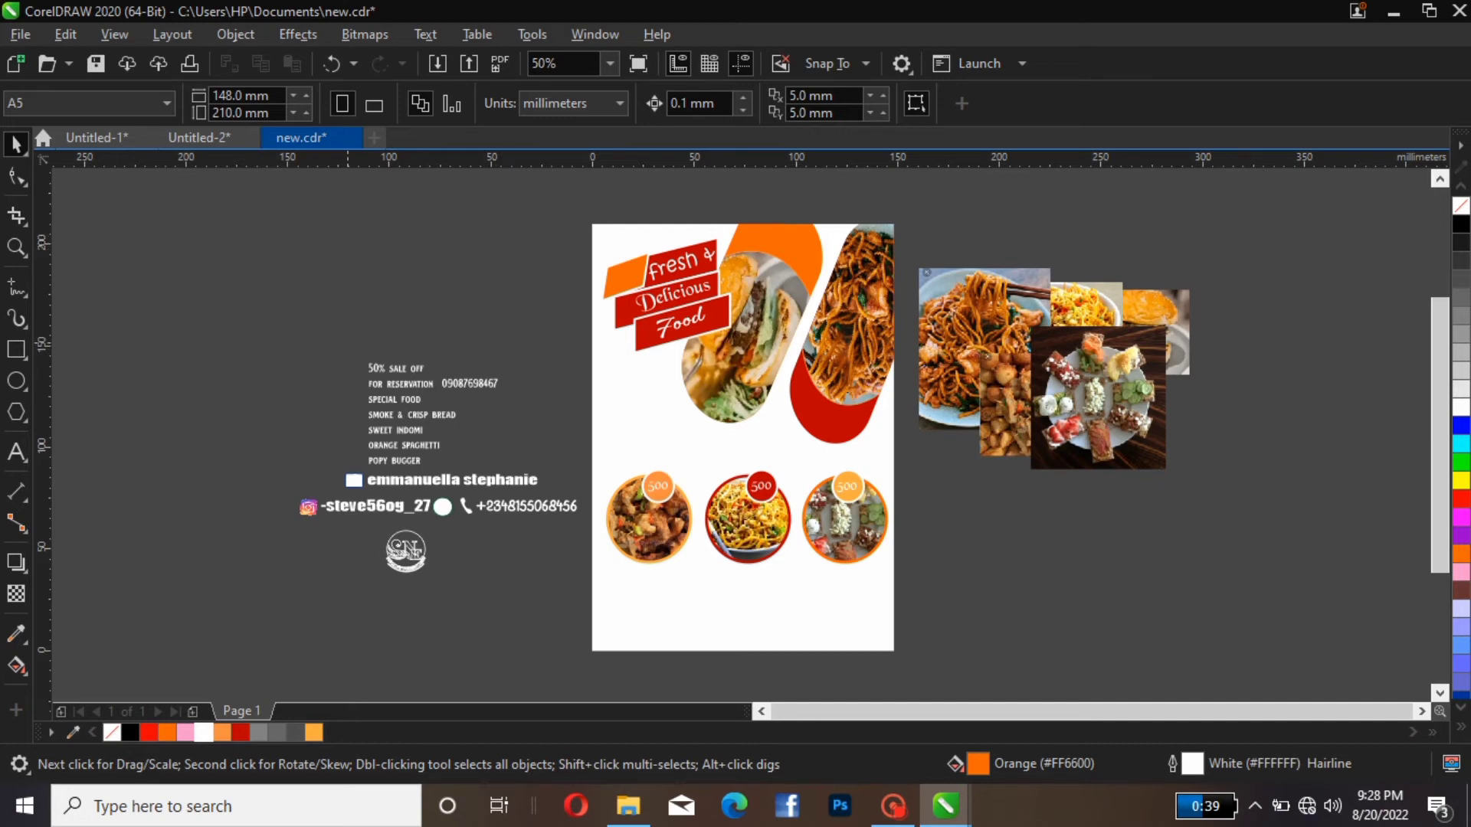
Move the "50% sale off" text onto the red shape below the noodle photo and enlarge it to about 32.2 pt.
left_click(385, 371)
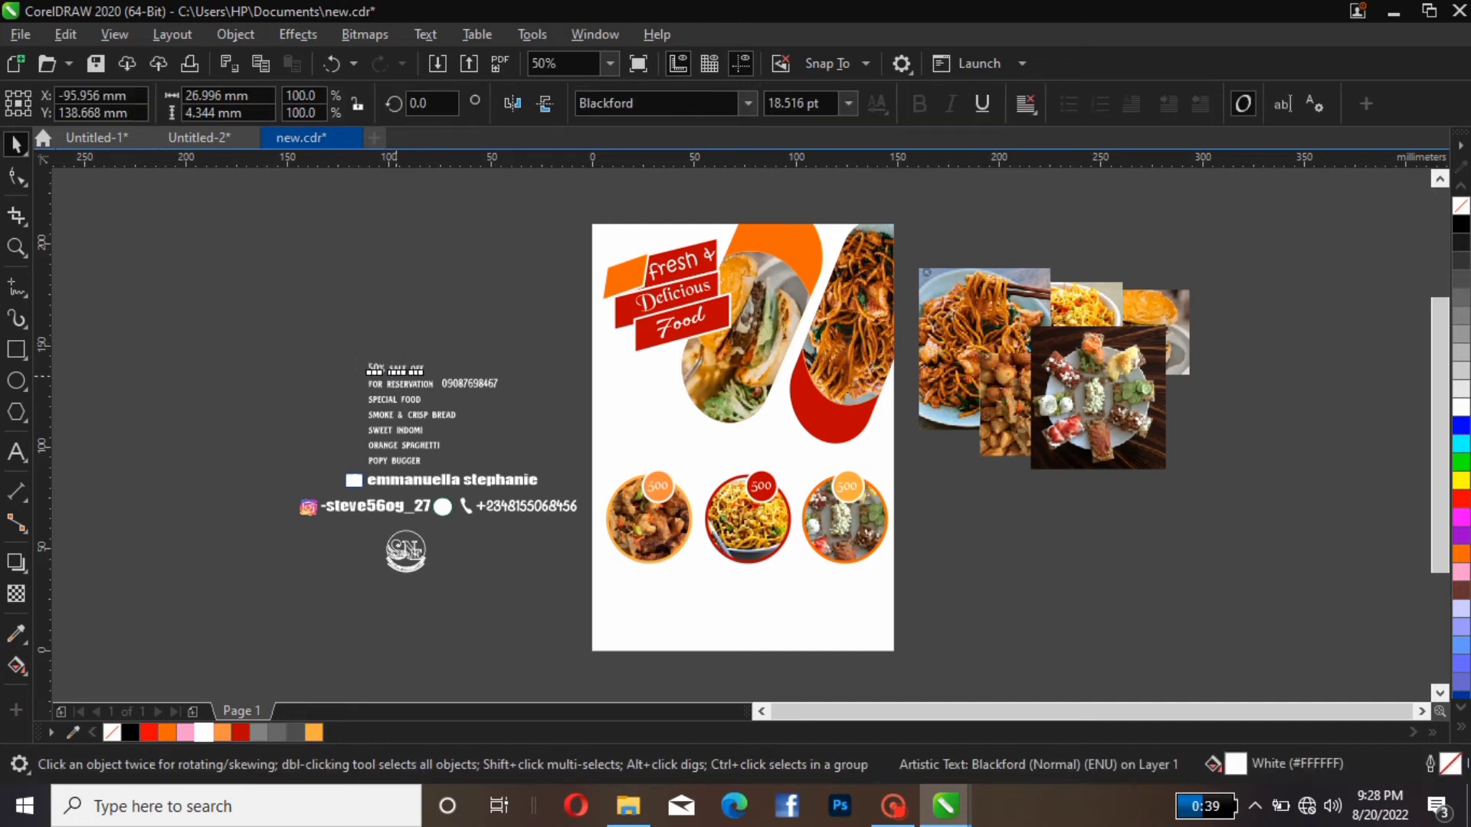
left_click_drag(385, 371, 913, 373)
Put "sale off" on its own line below "50%" and break the two lines apart into separate text objects.
left_click(848, 413)
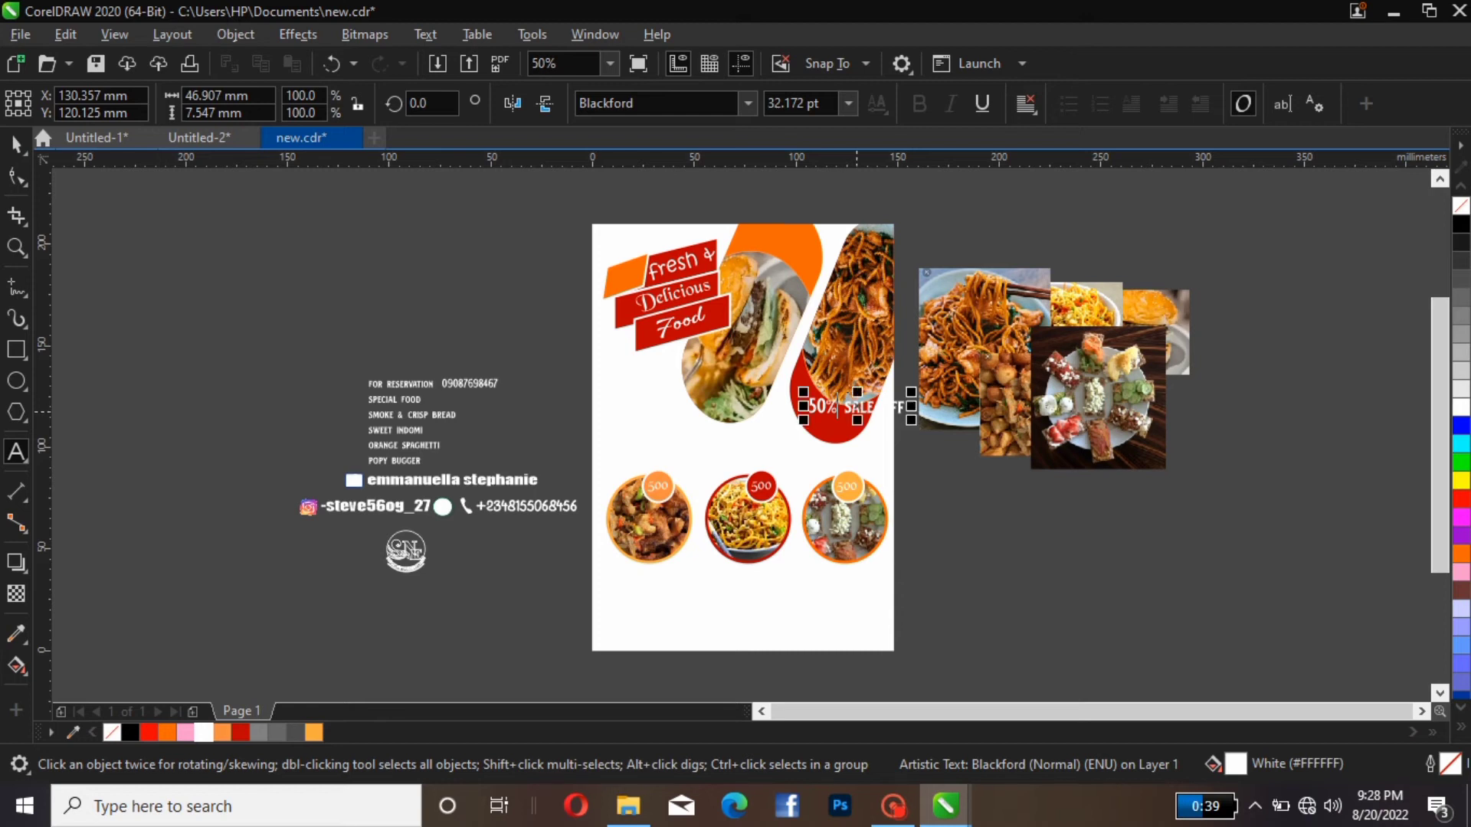
key("Return")
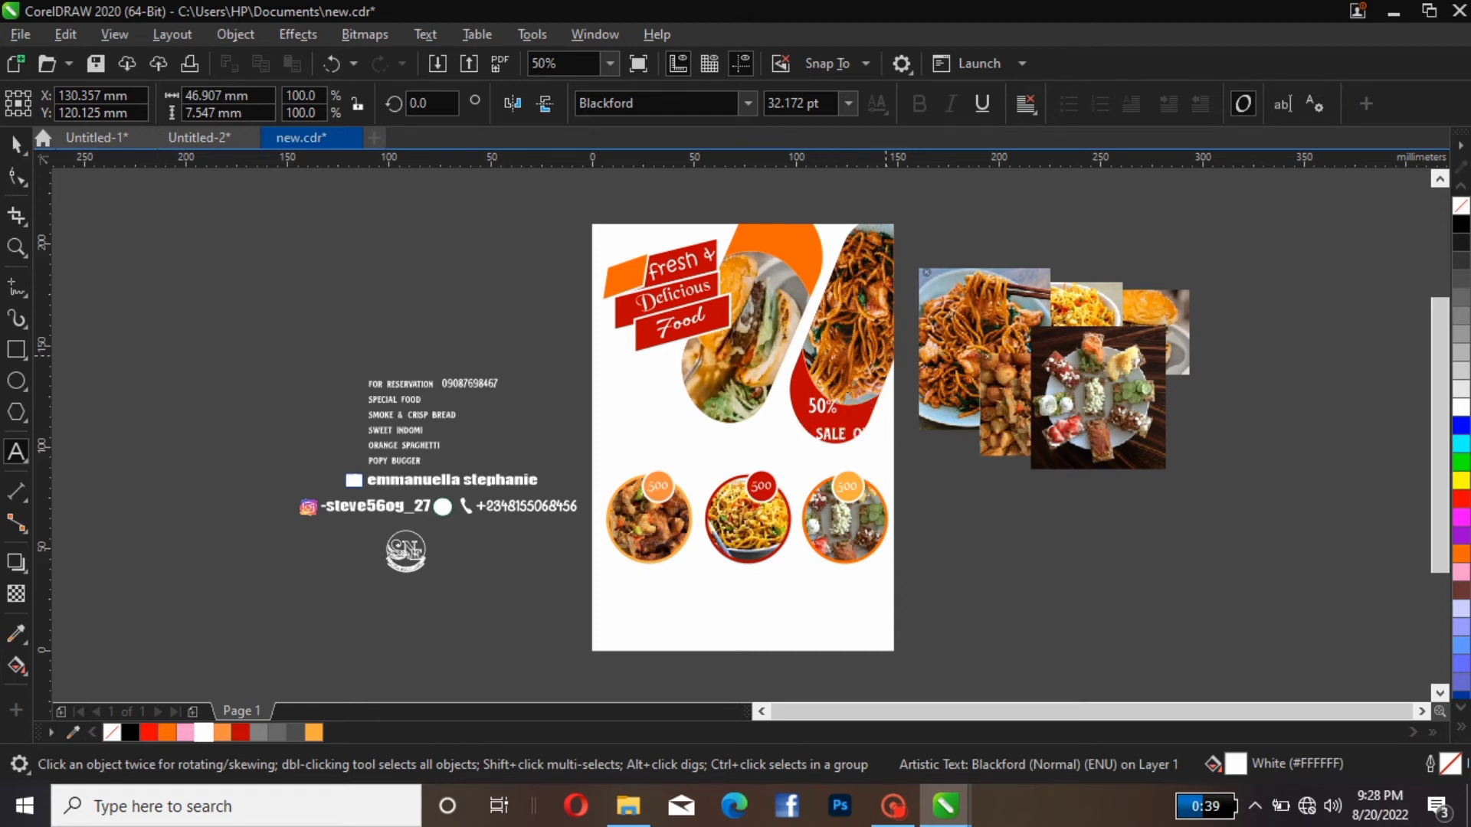
left_click(16, 143)
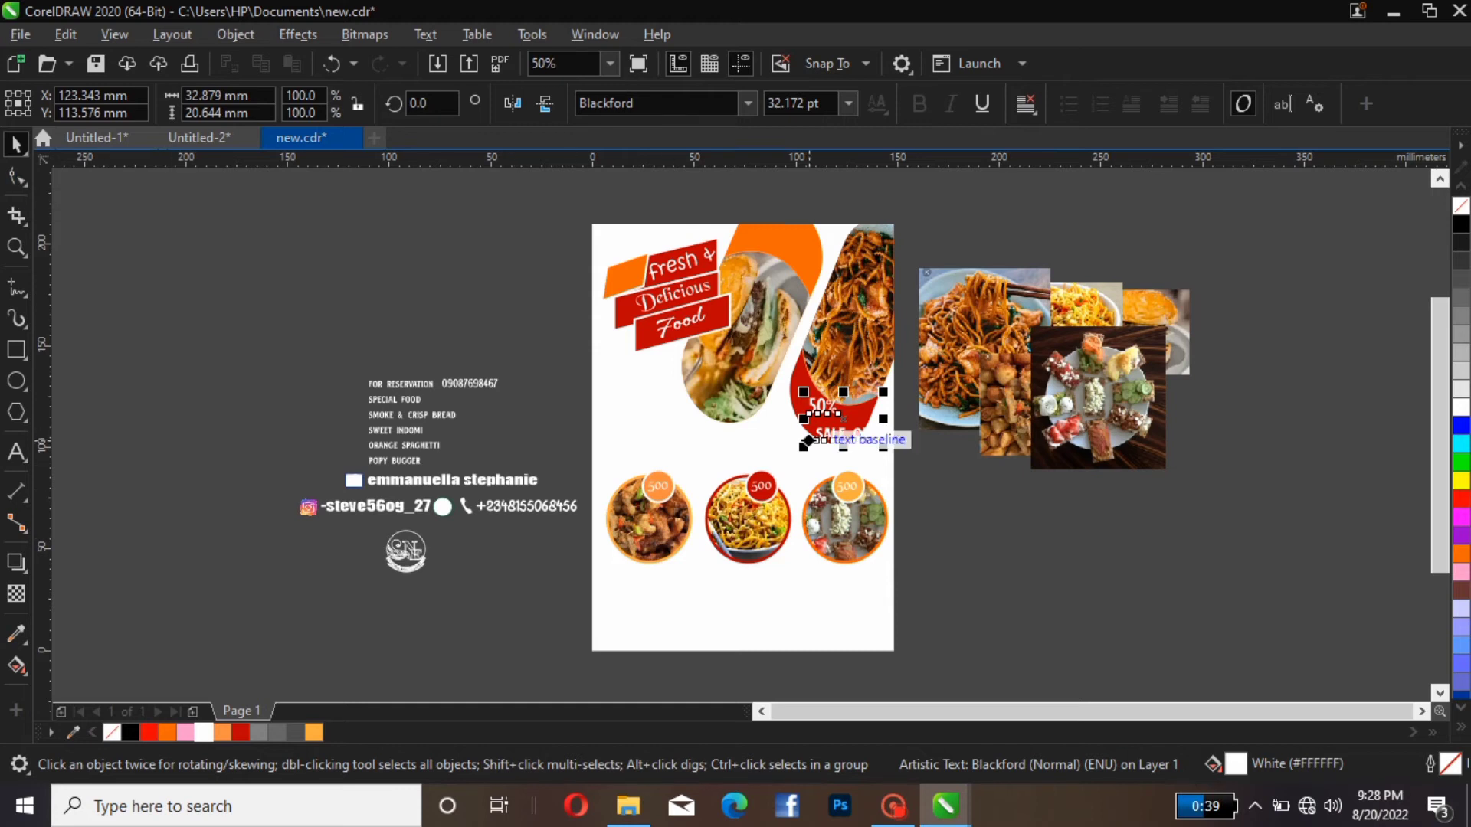
left_click_drag(838, 413, 833, 414)
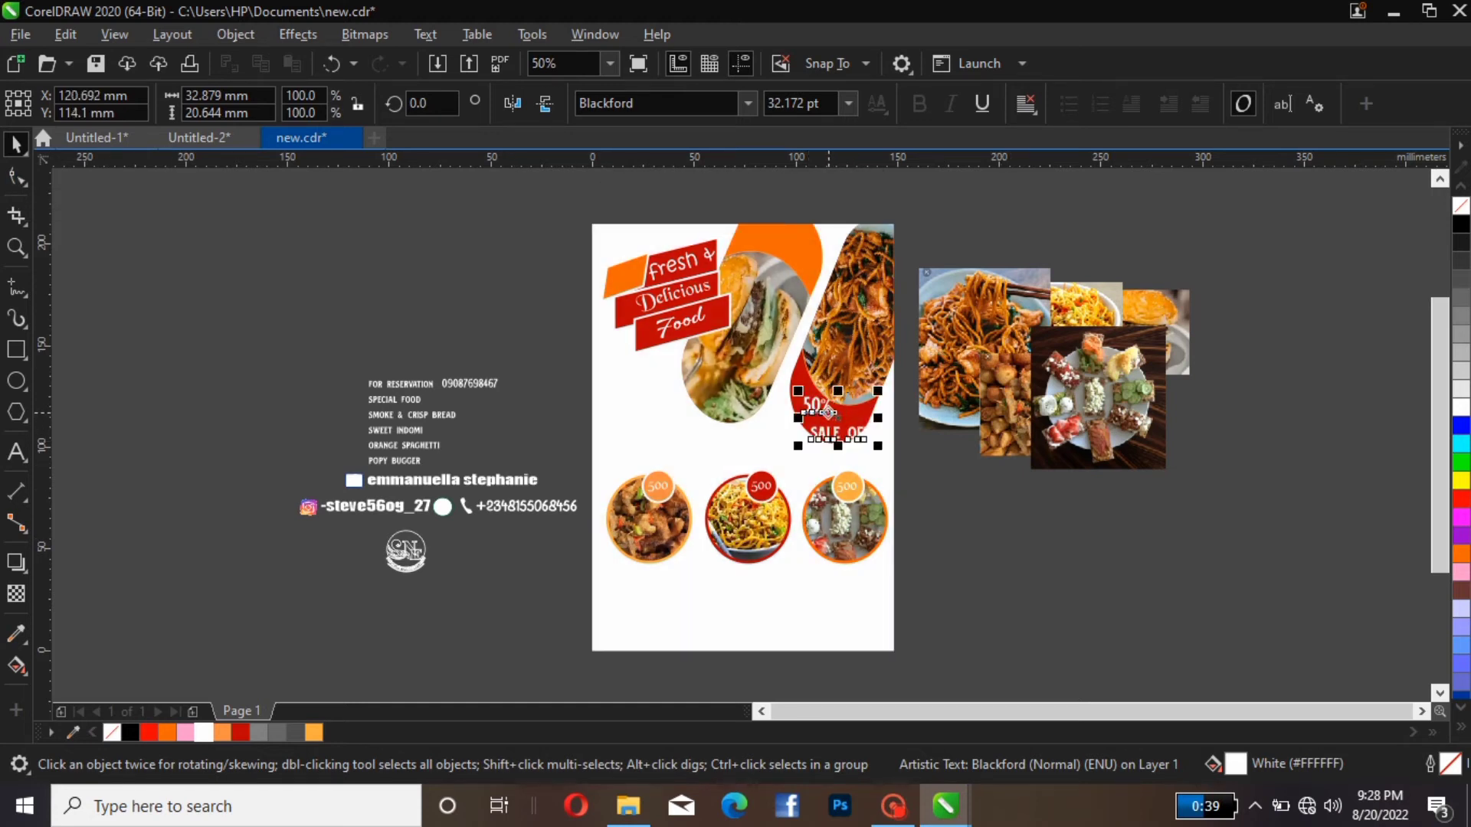
key("ctrl+k")
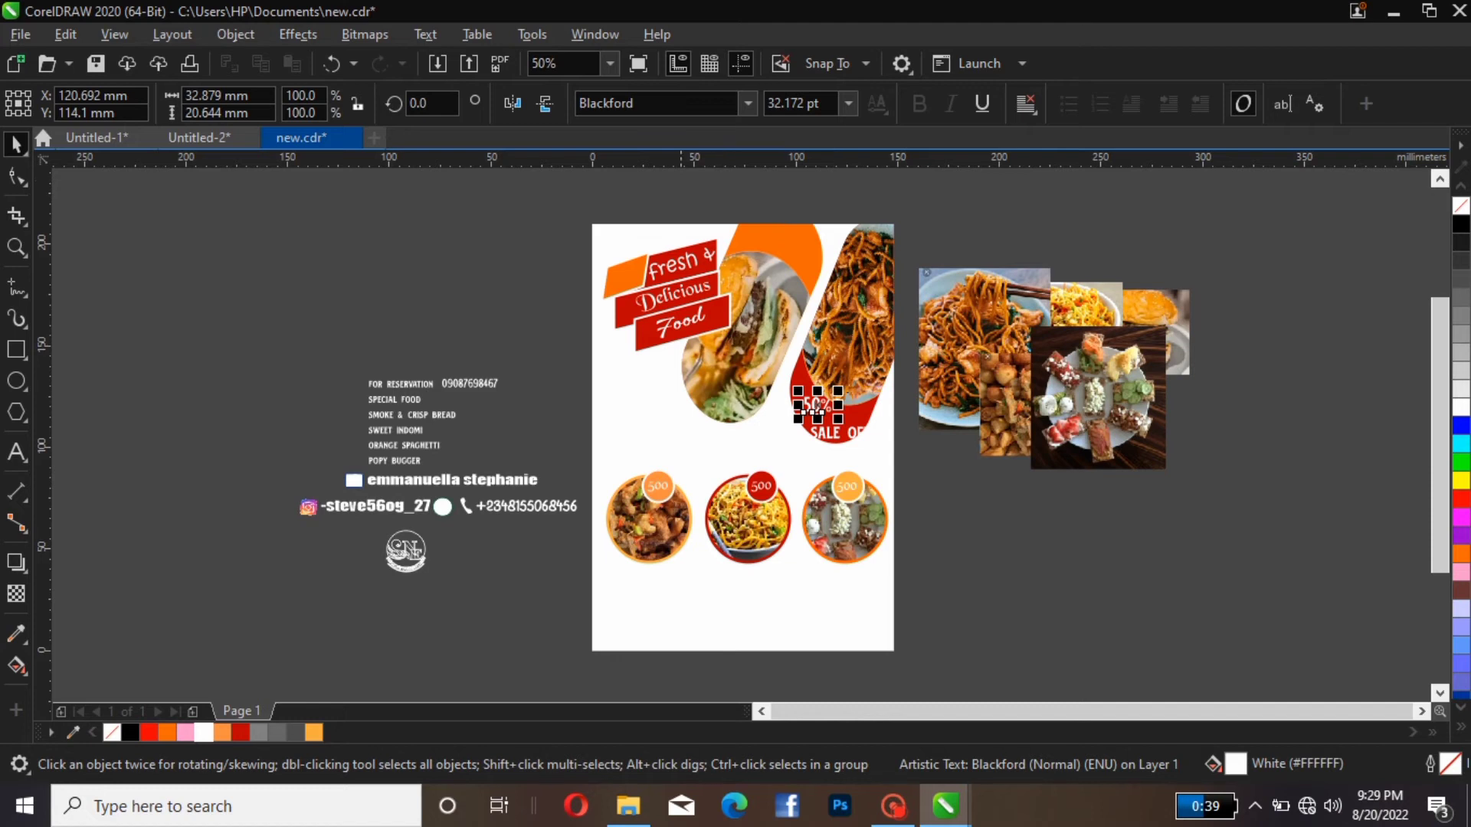
Browse fonts for the "50%" text and set it to Arial Rounded MT Bold.
left_click(659, 103)
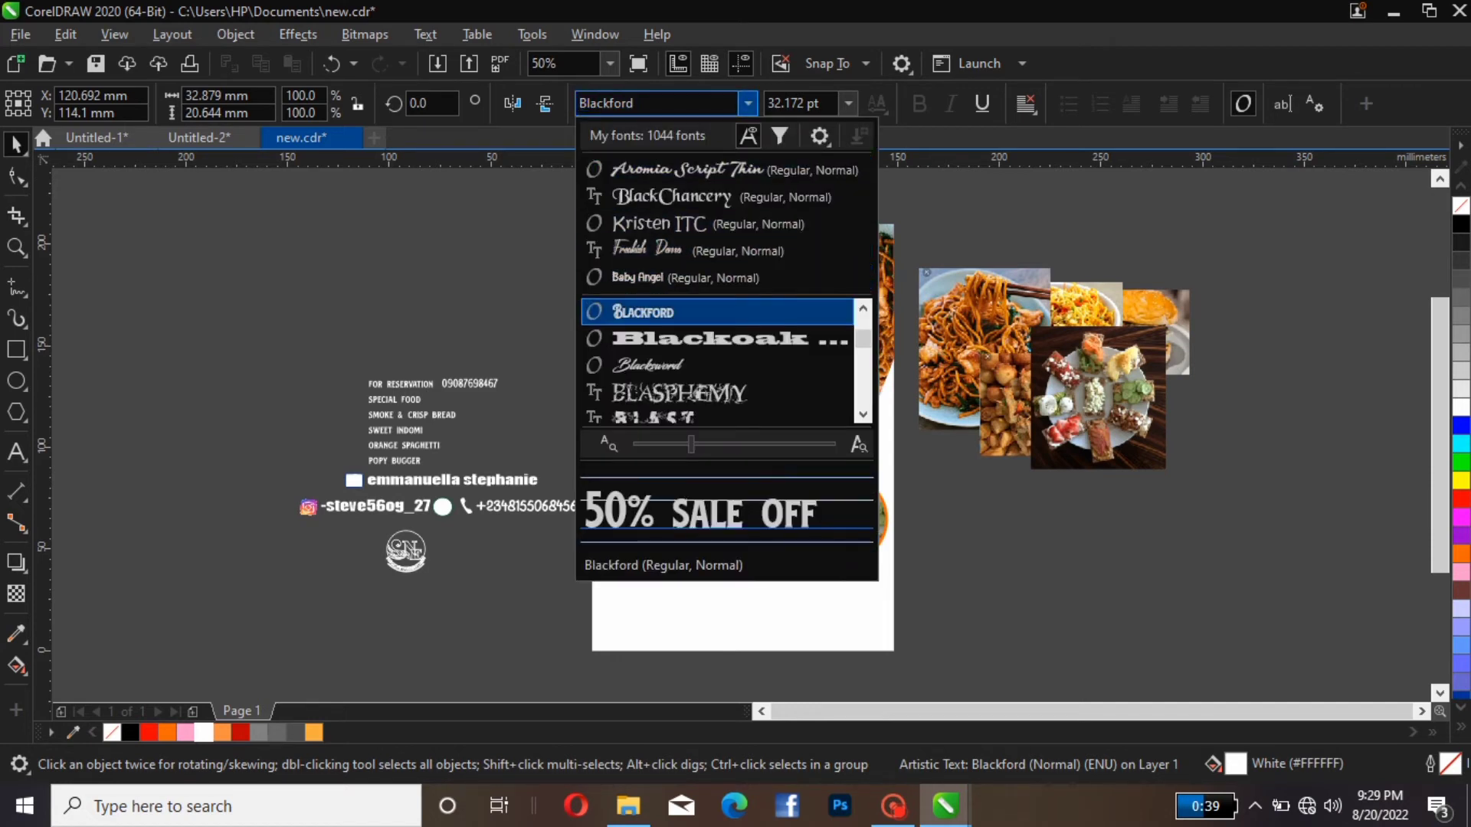
scroll(716, 365, "down", 2)
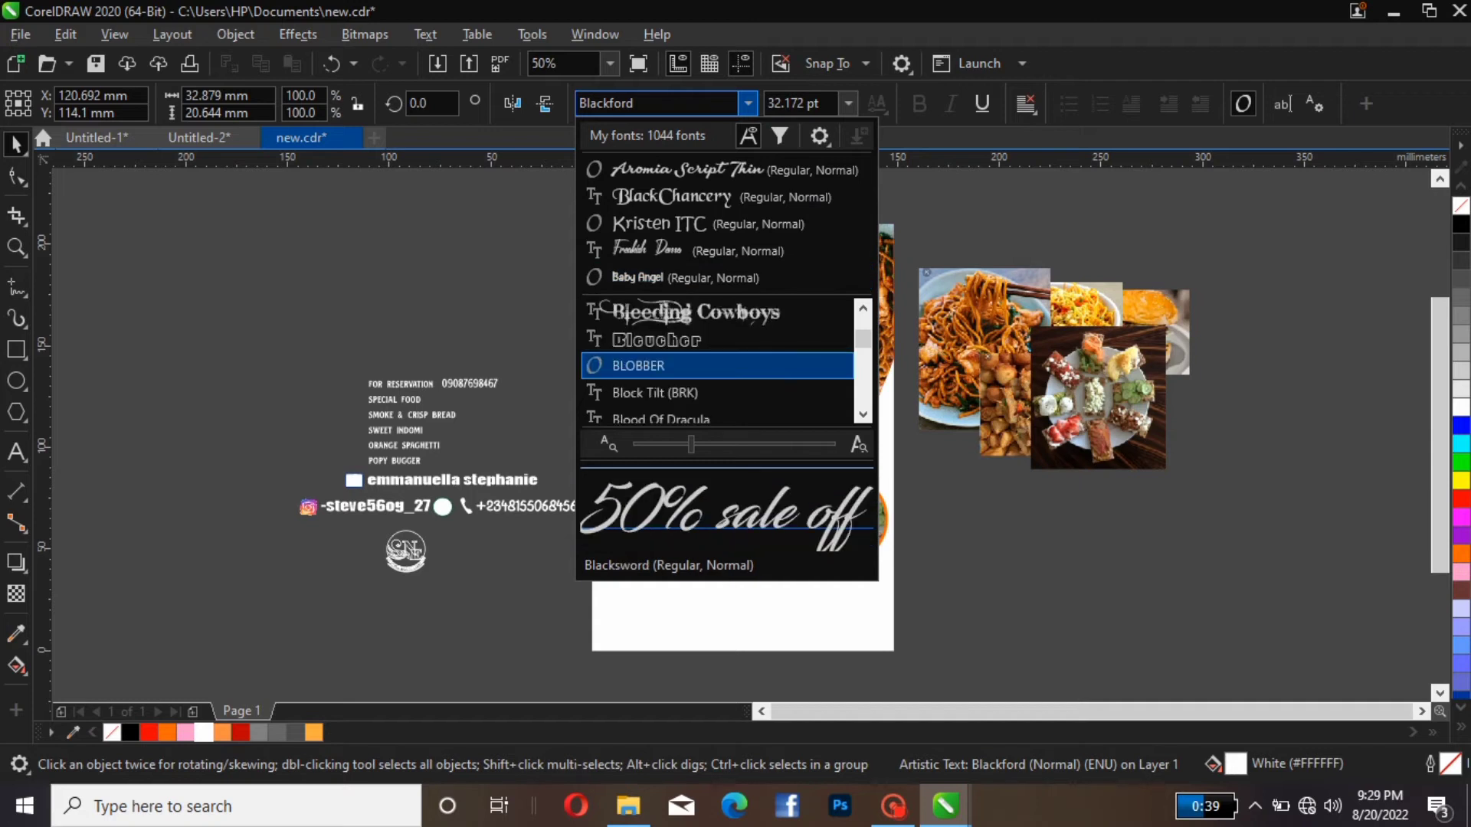
scroll(716, 365, "down", 4)
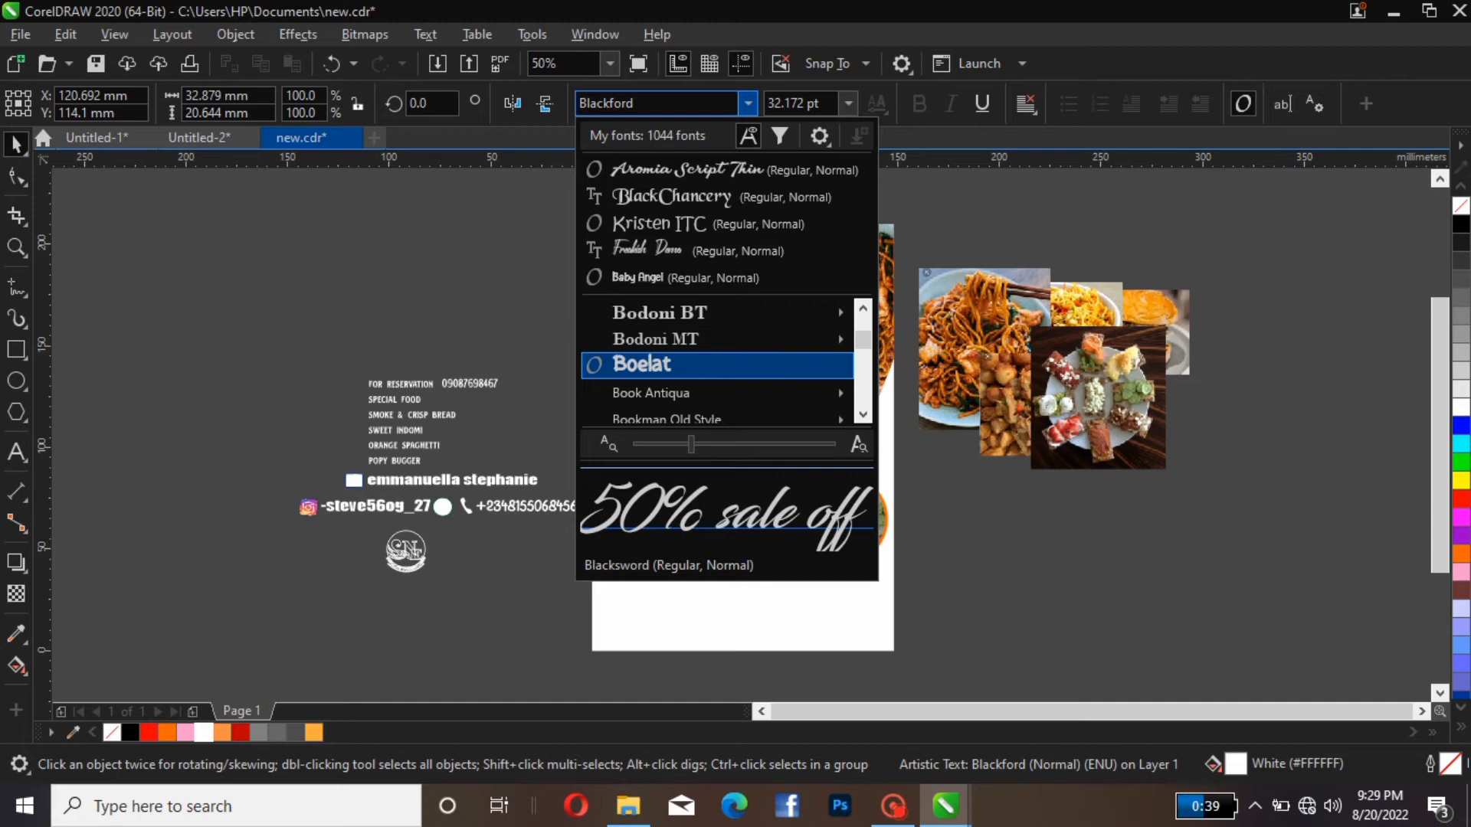
scroll(716, 365, "up", 4)
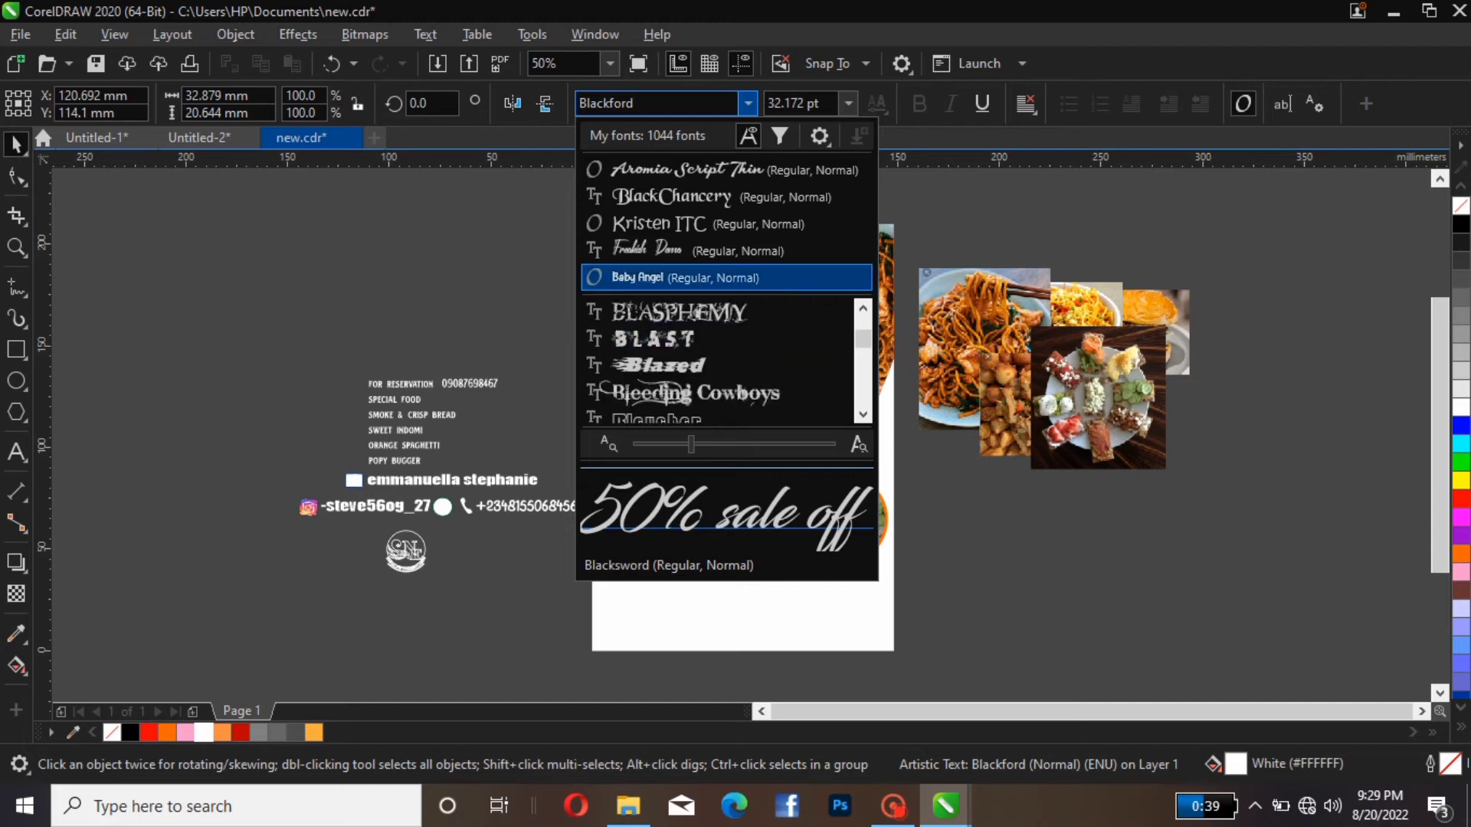
left_click(656, 103)
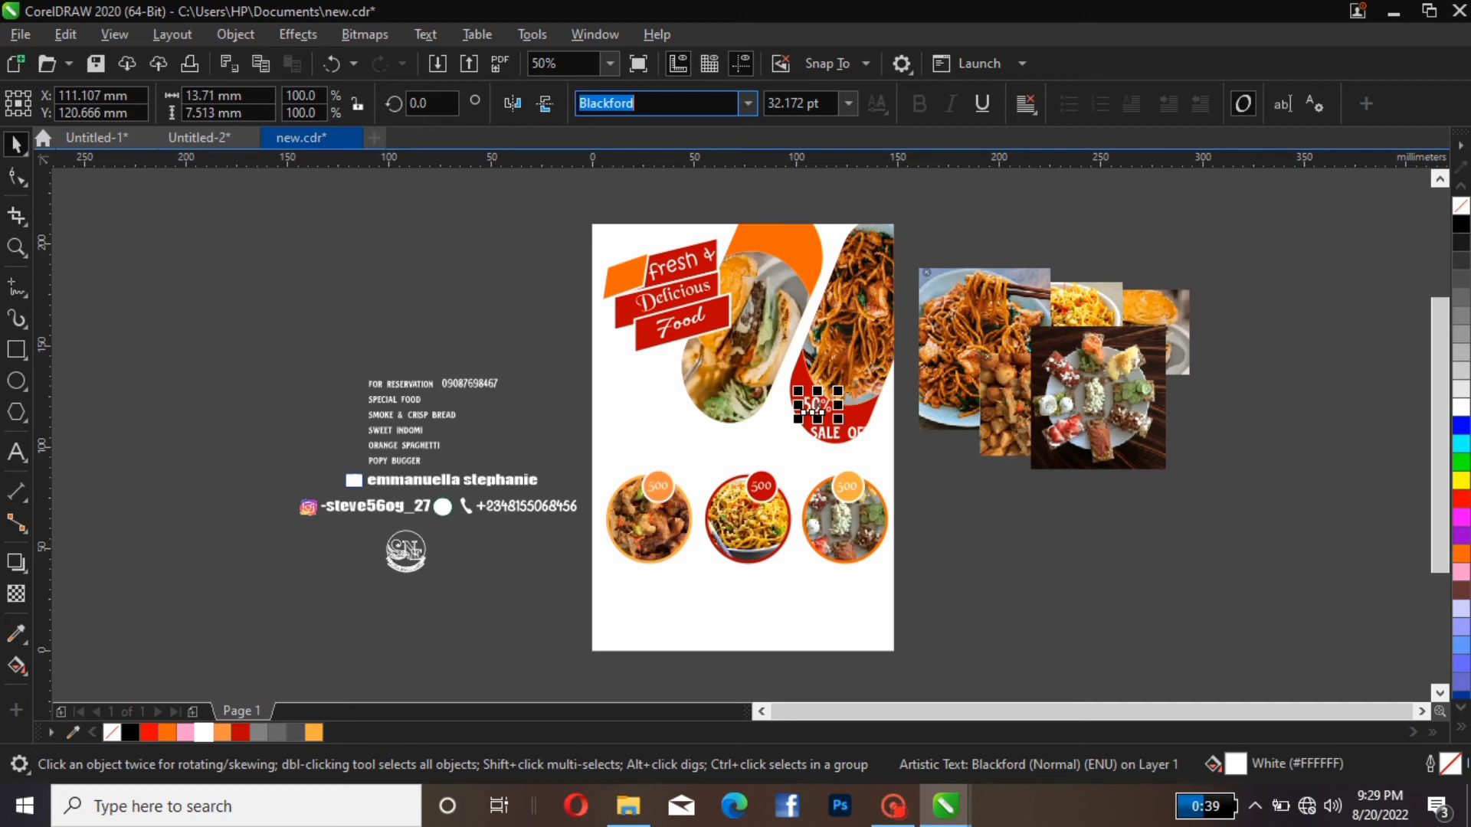
type("Arial black")
key("Return")
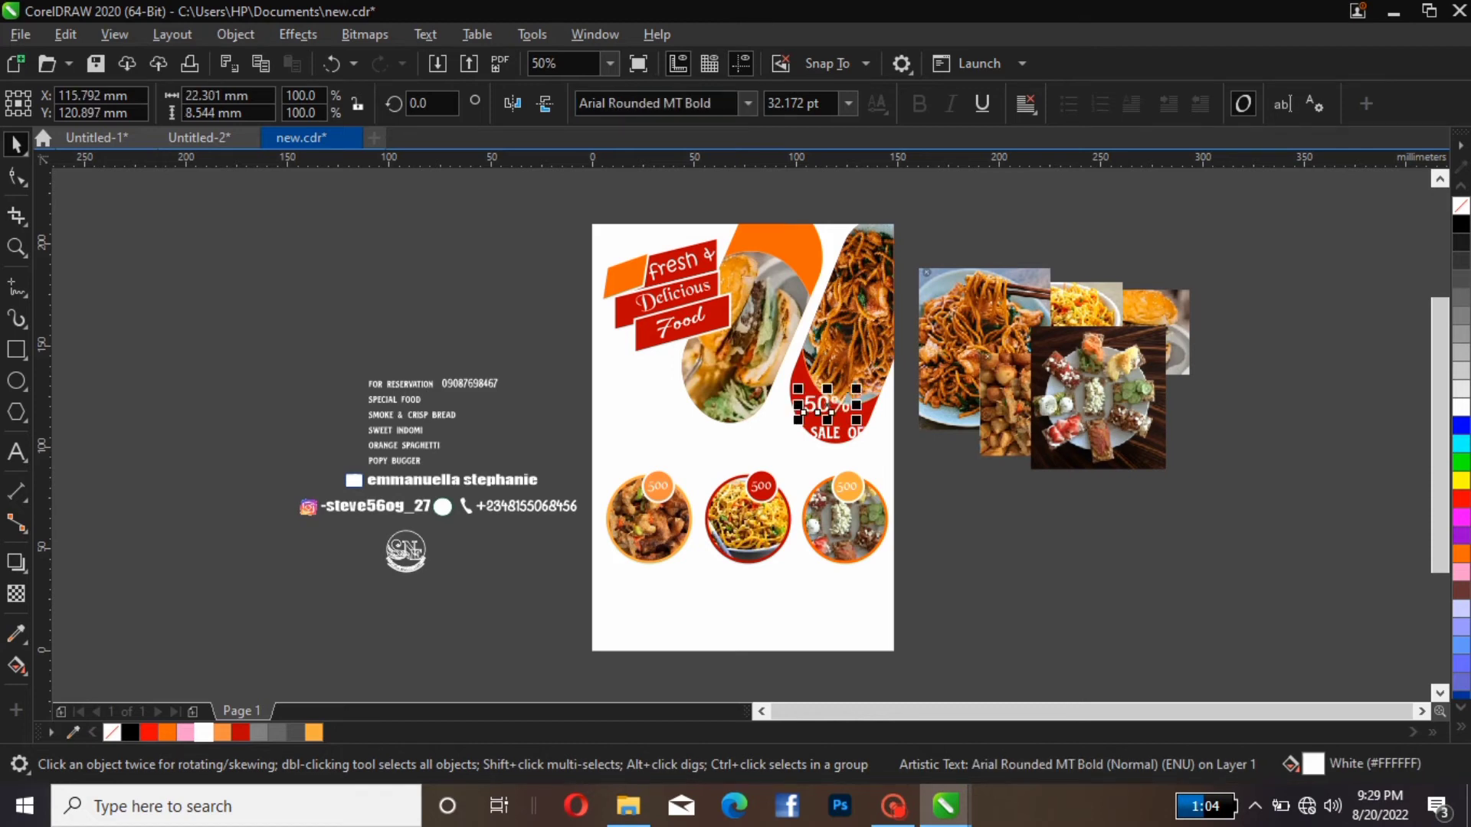
Set the "50%" text's font to Baby Angel and shrink it to fit the red shape.
left_click(747, 103)
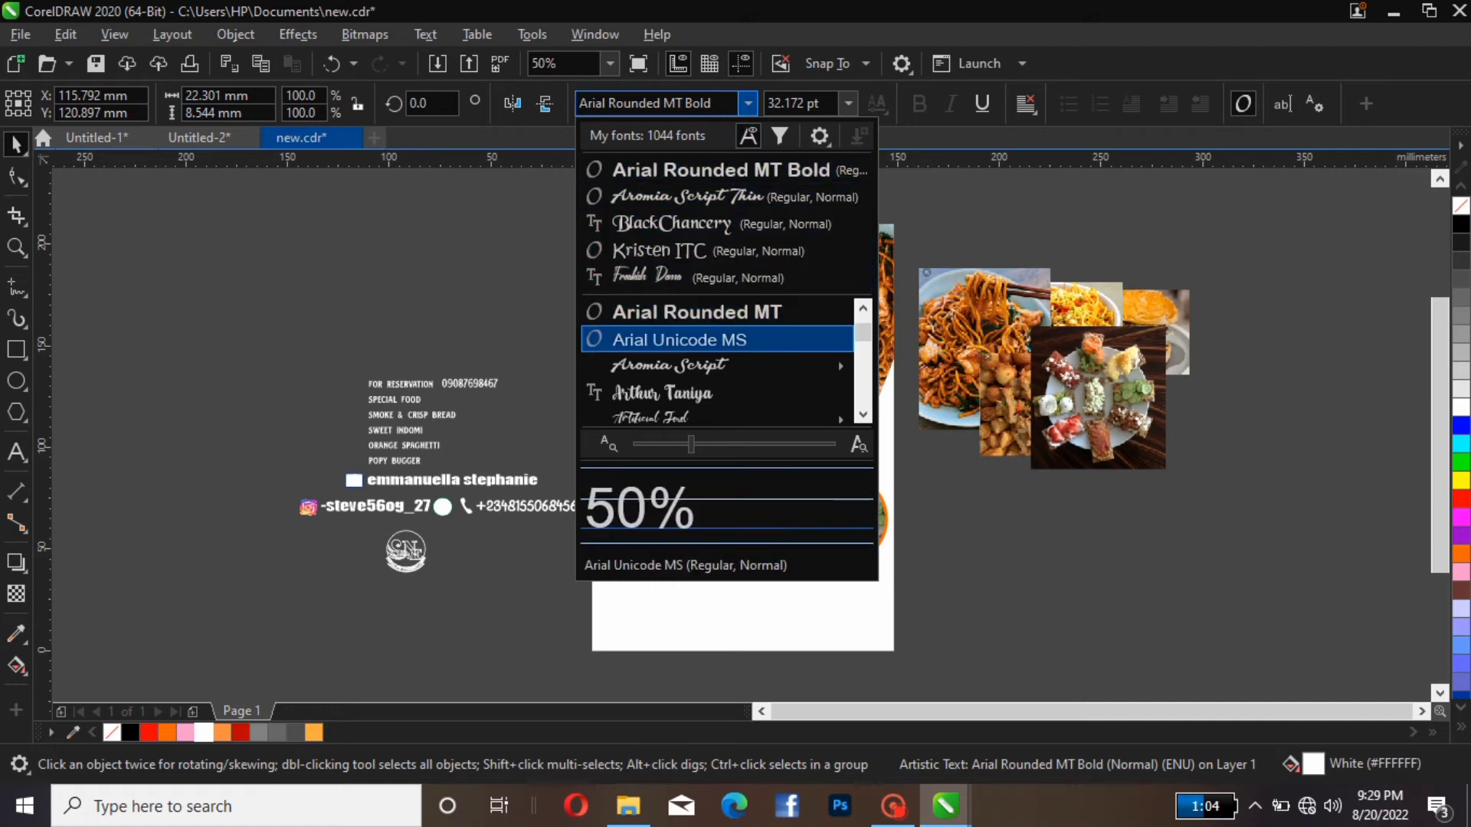
scroll(717, 360, "down", 3)
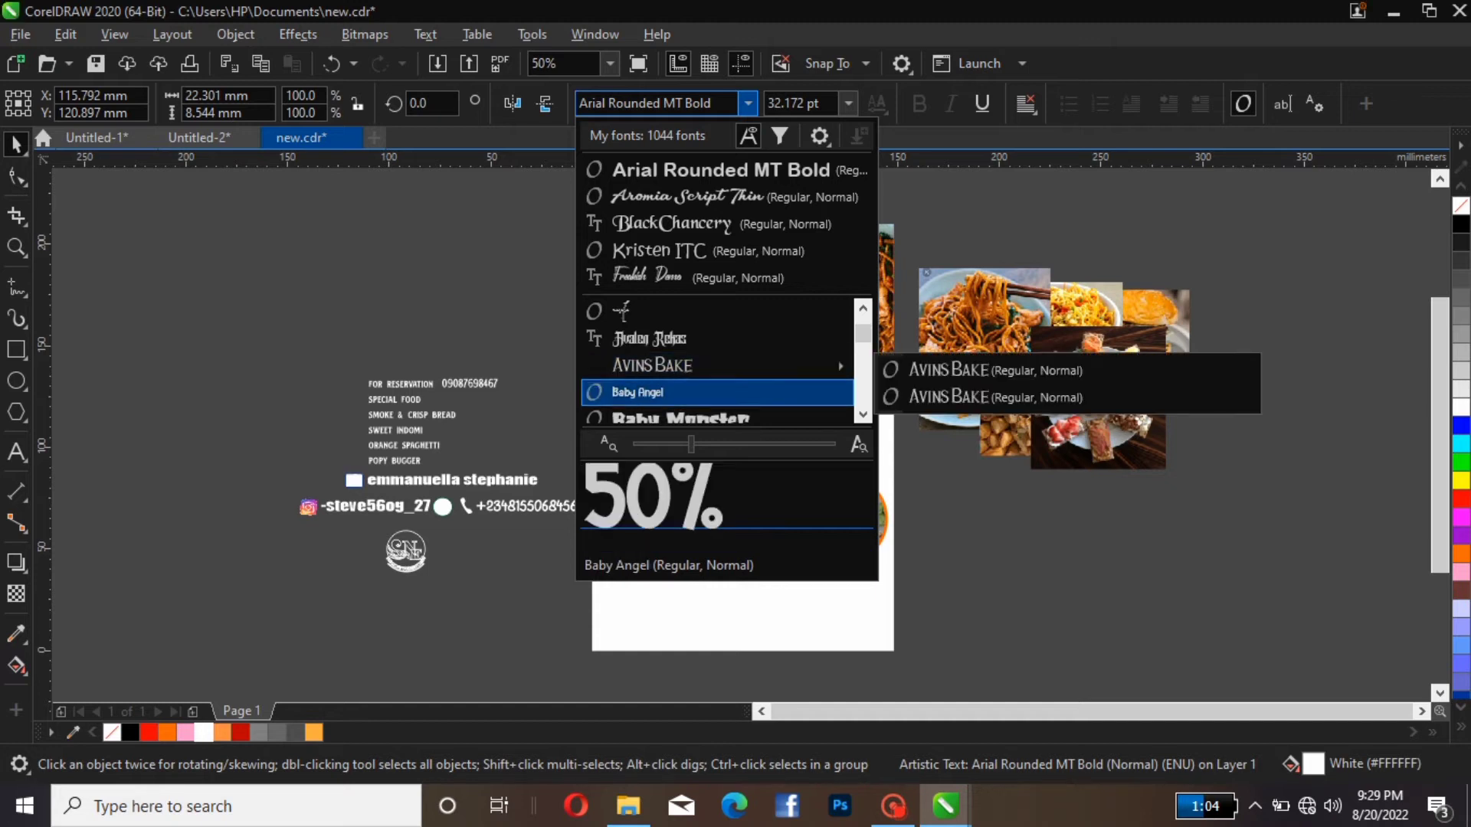
left_click(690, 391)
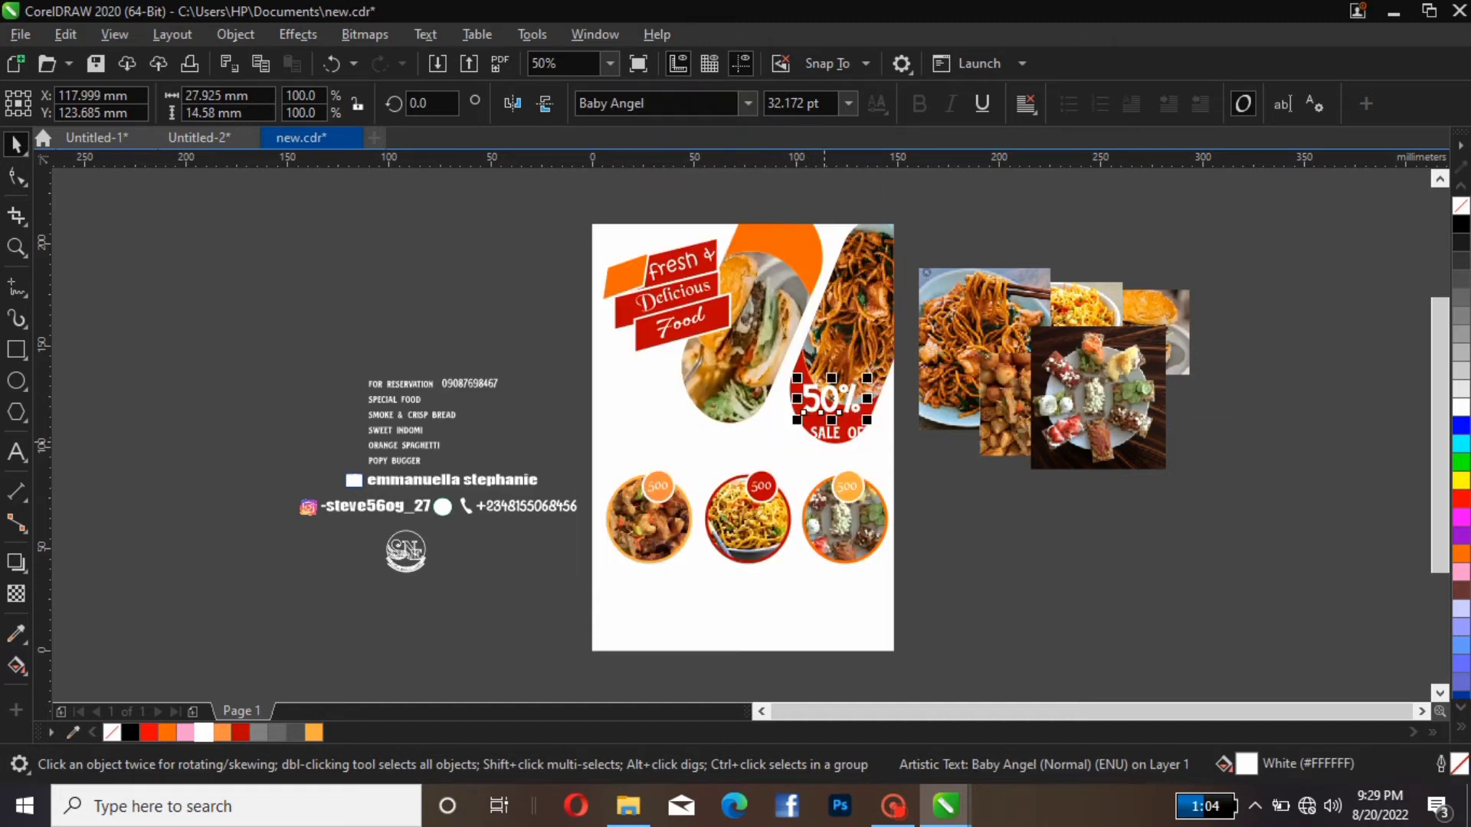
left_click_drag(864, 376, 833, 429)
Reduce the "sale off" text to about 25.4 pt below "50%" and set its font to Kristen ITC.
left_click(846, 439)
left_click(657, 102)
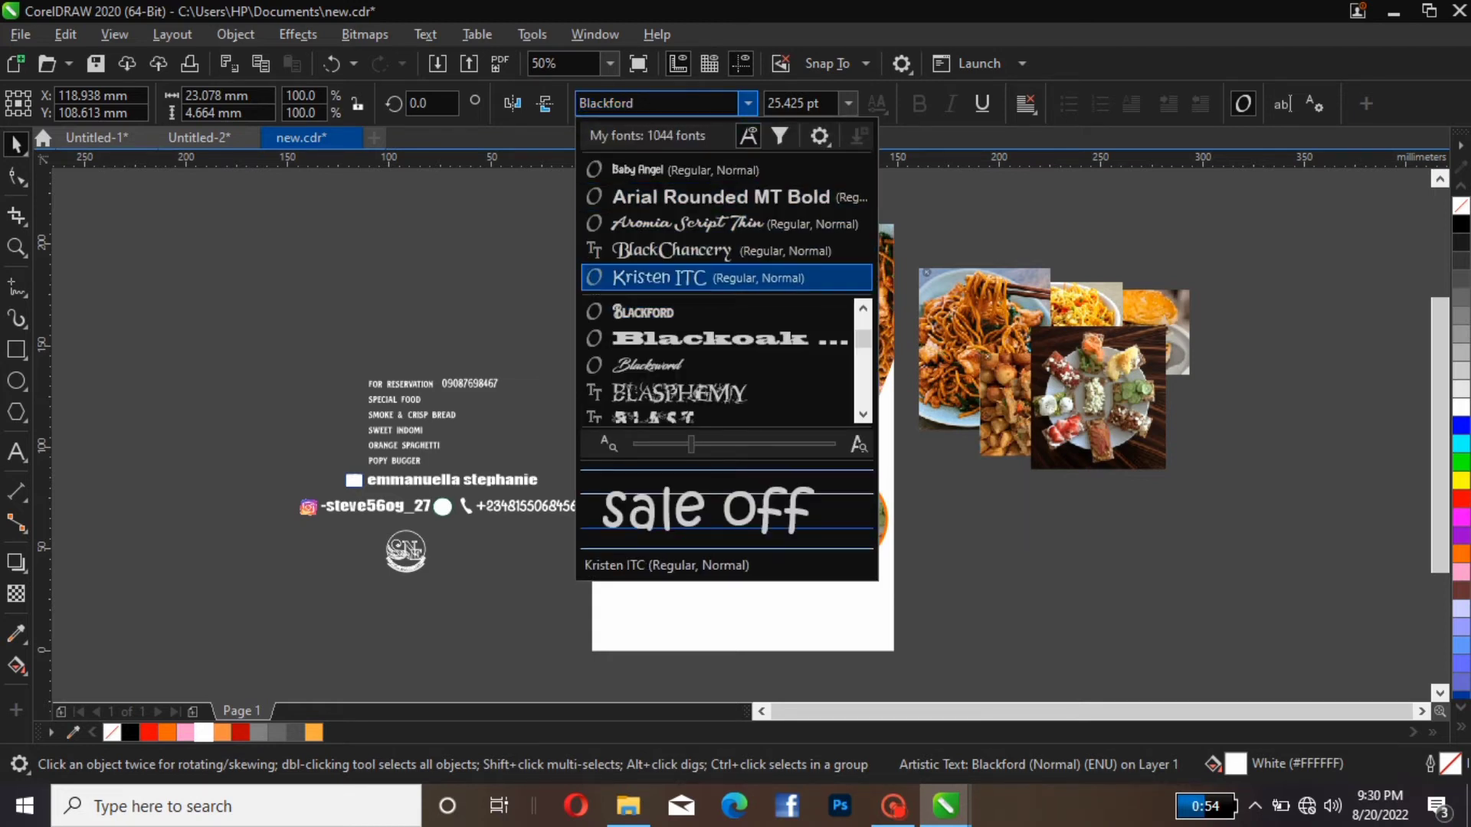
key("Return")
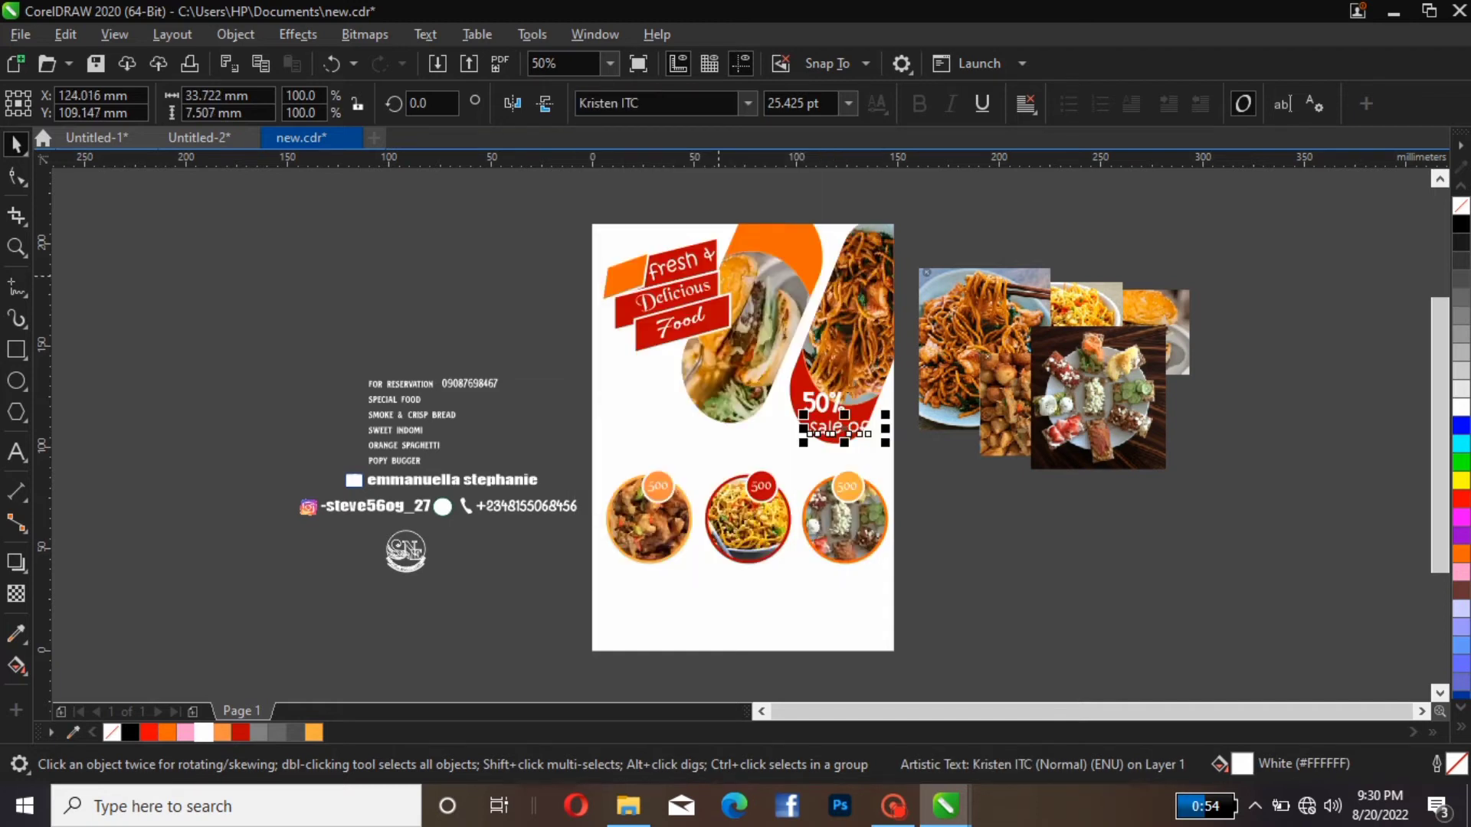
Browse script fonts for the "sale off" text and set it to Aromia Script Thin.
left_click(747, 102)
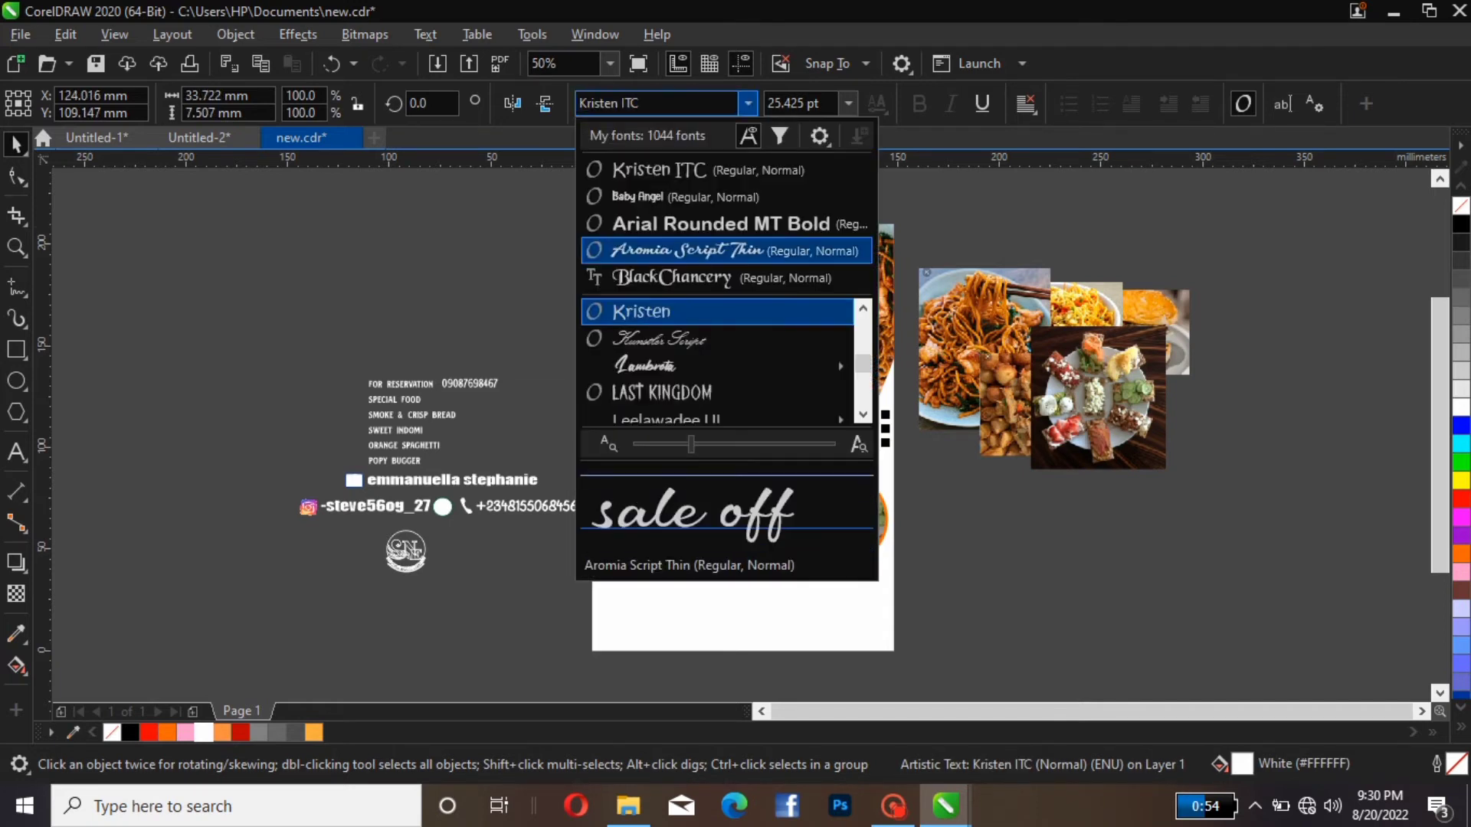
key("Down")
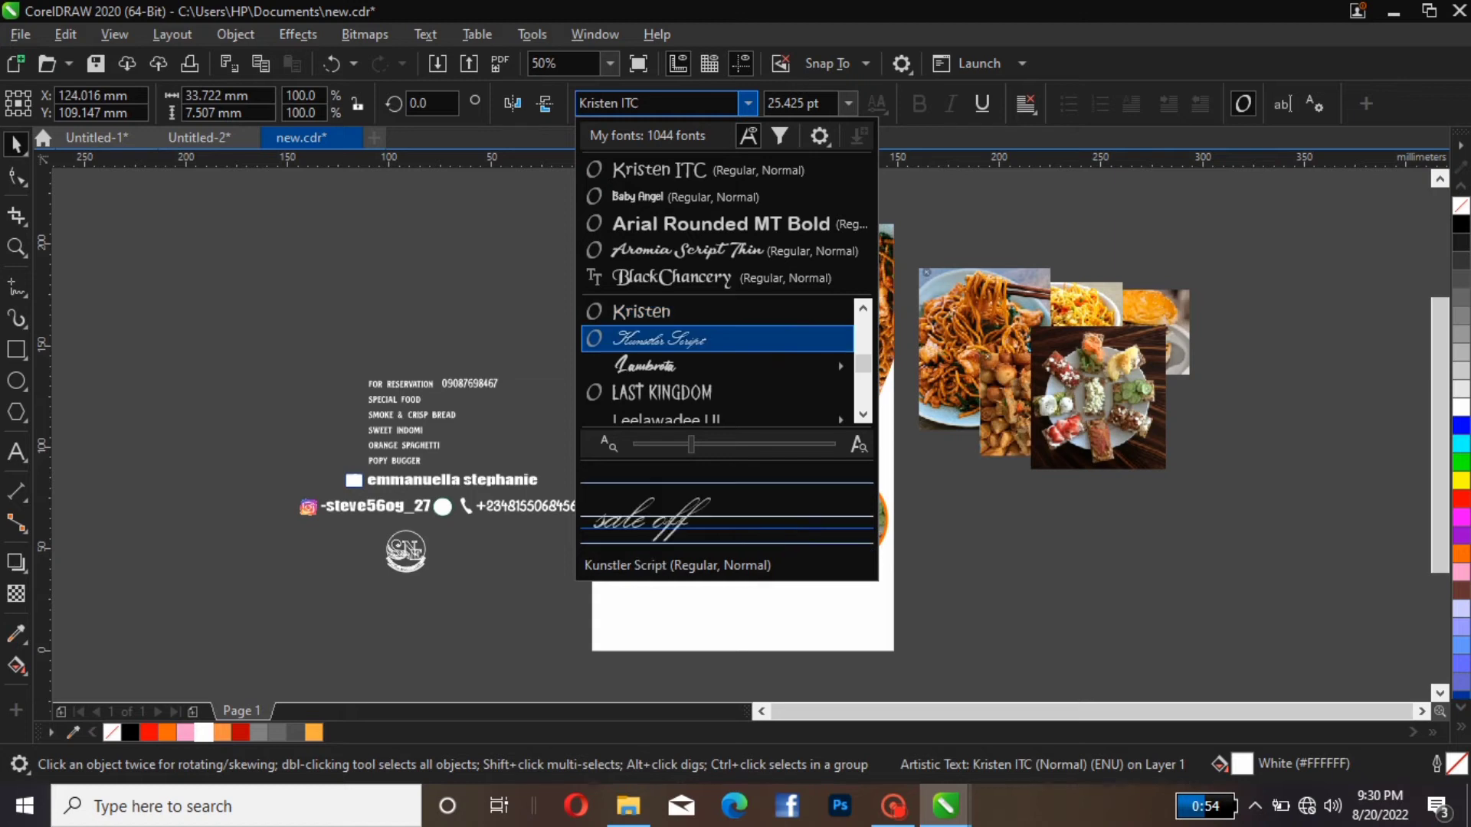
key("Up")
key("Up")
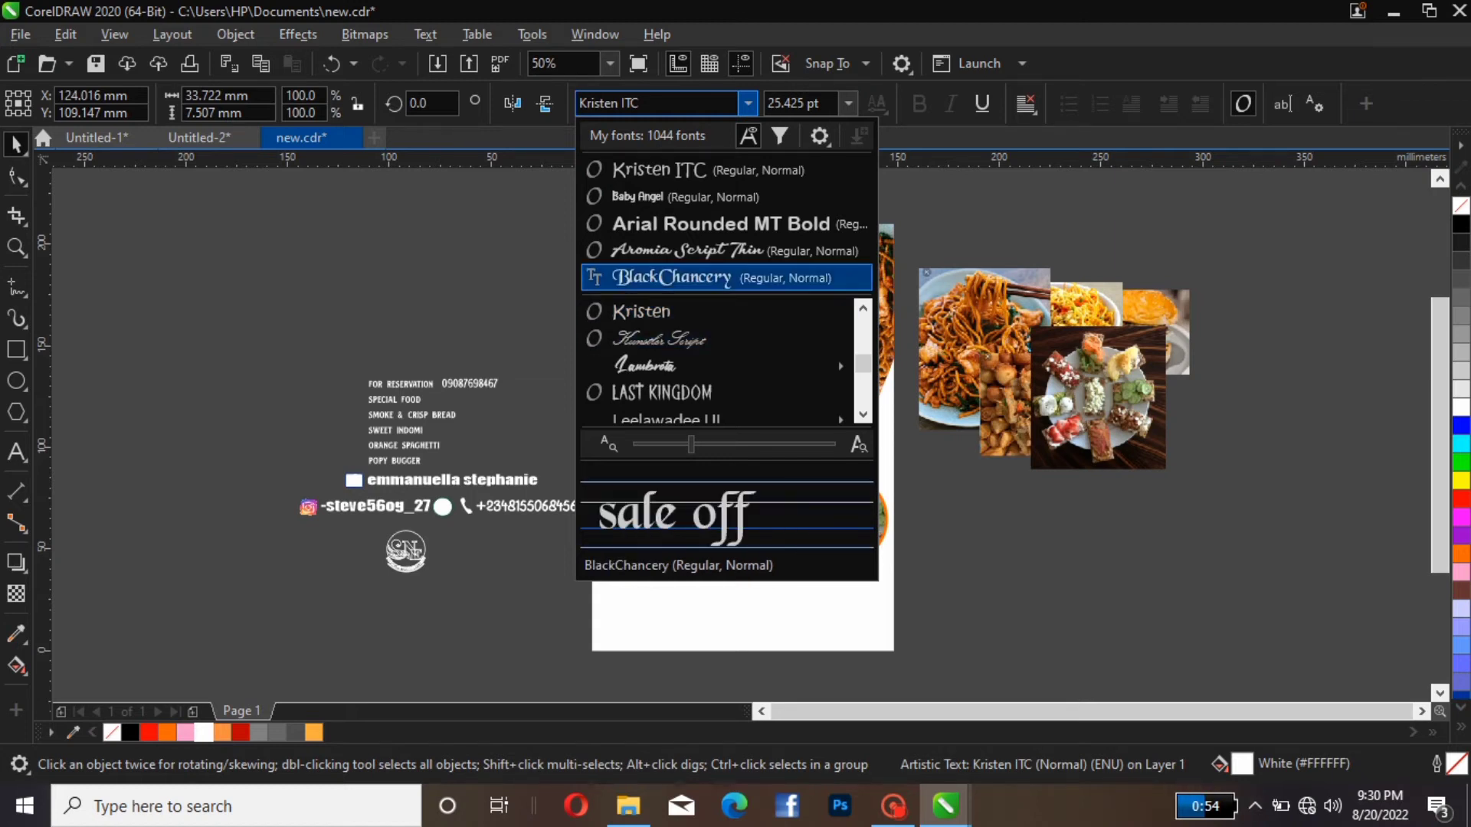
key("Up")
key("Return")
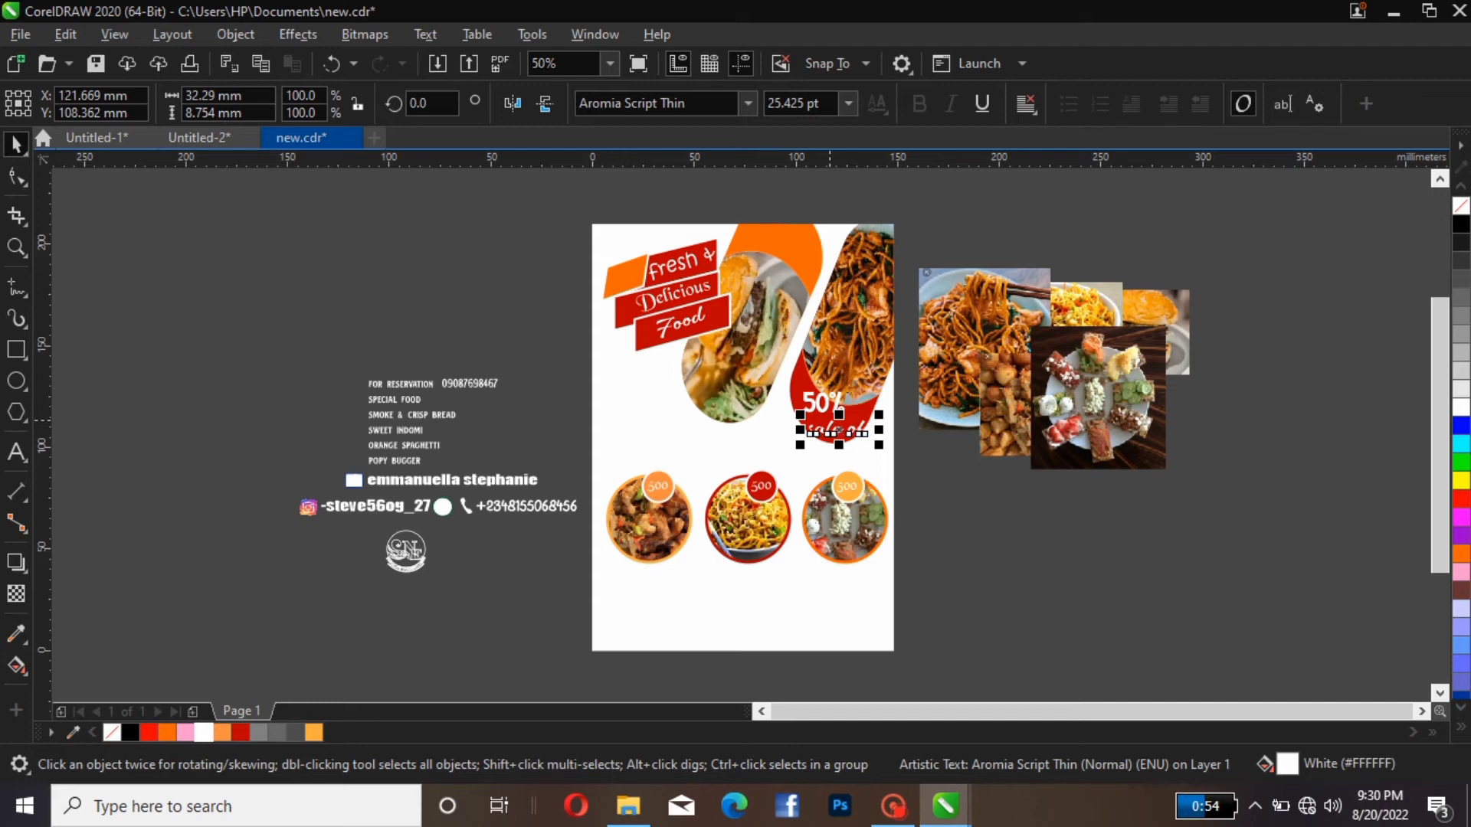
Tilt the "sale off" text to about 346°, shrink it to about 19.4 pt and place it under "50%" in the red shape.
left_click(839, 430)
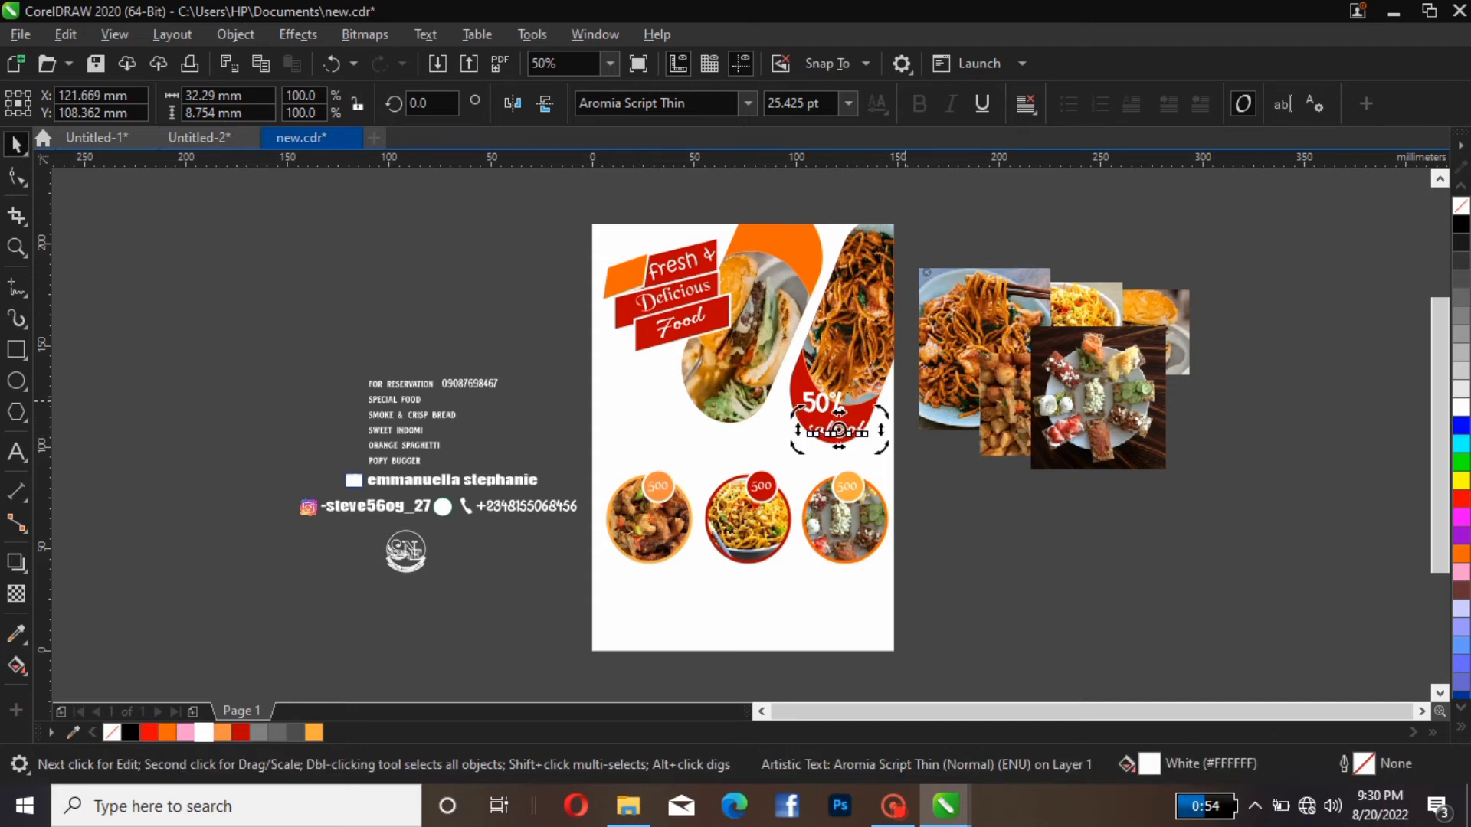
mouse_move(881, 412)
left_mouse_down()
mouse_move(874, 401)
mouse_move(882, 424)
left_mouse_up()
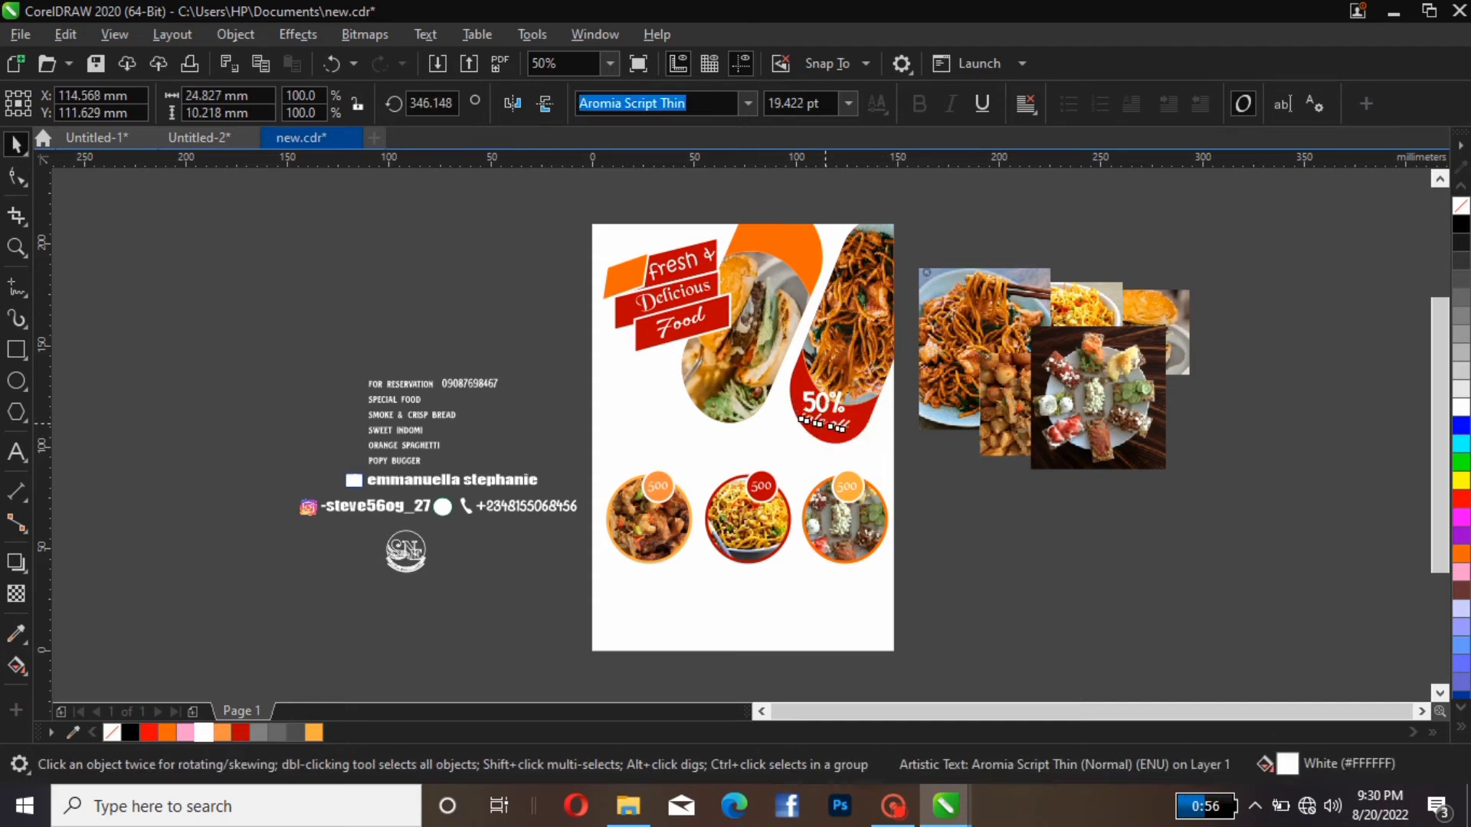
left_click_drag(825, 424, 833, 434)
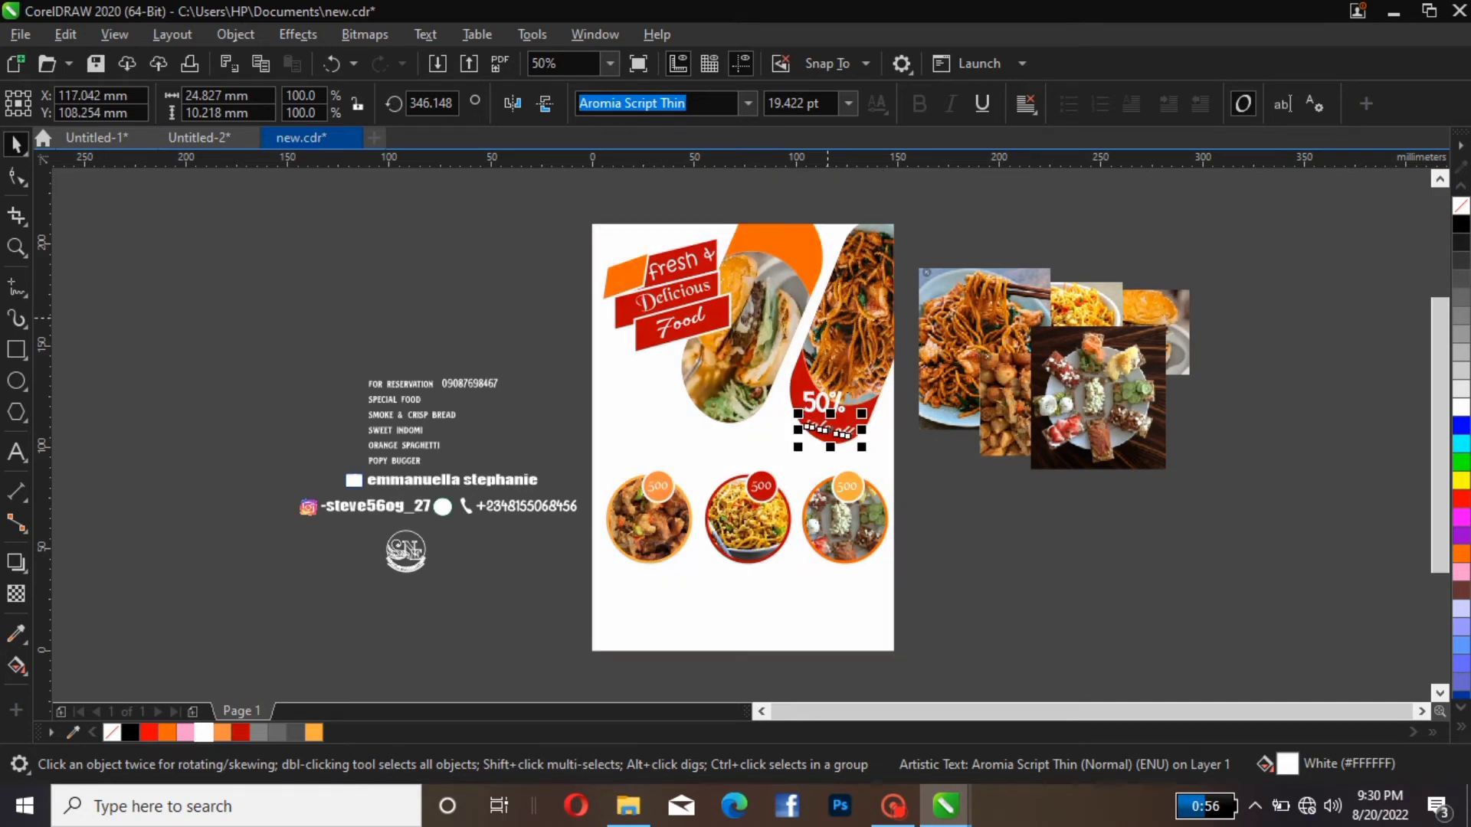
Rotate the "50%" text to about 347° and shrink it to about 18.7 pt above "sale off".
left_click(824, 402)
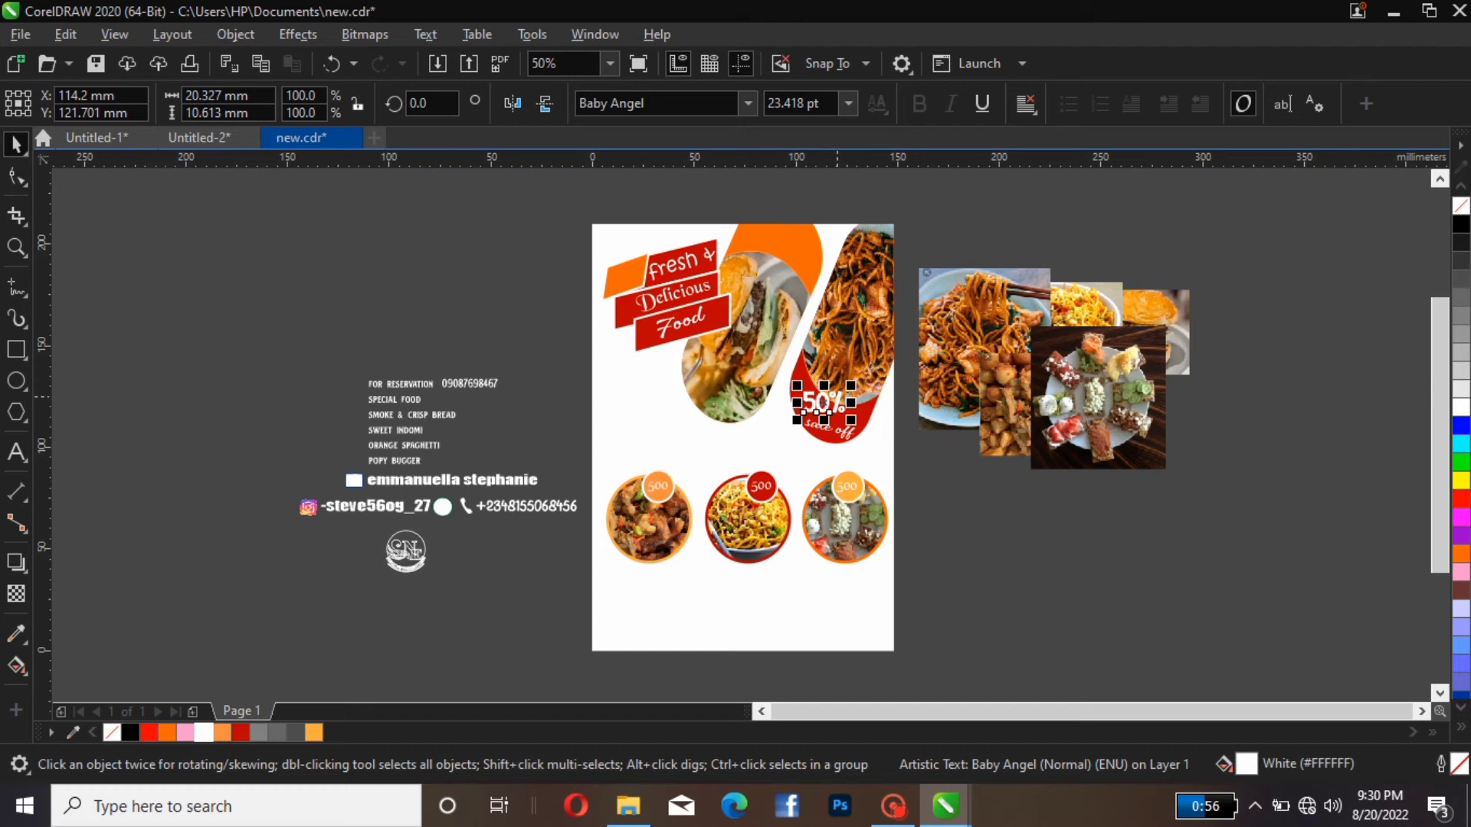
left_click(837, 397)
left_click_drag(851, 385, 858, 390)
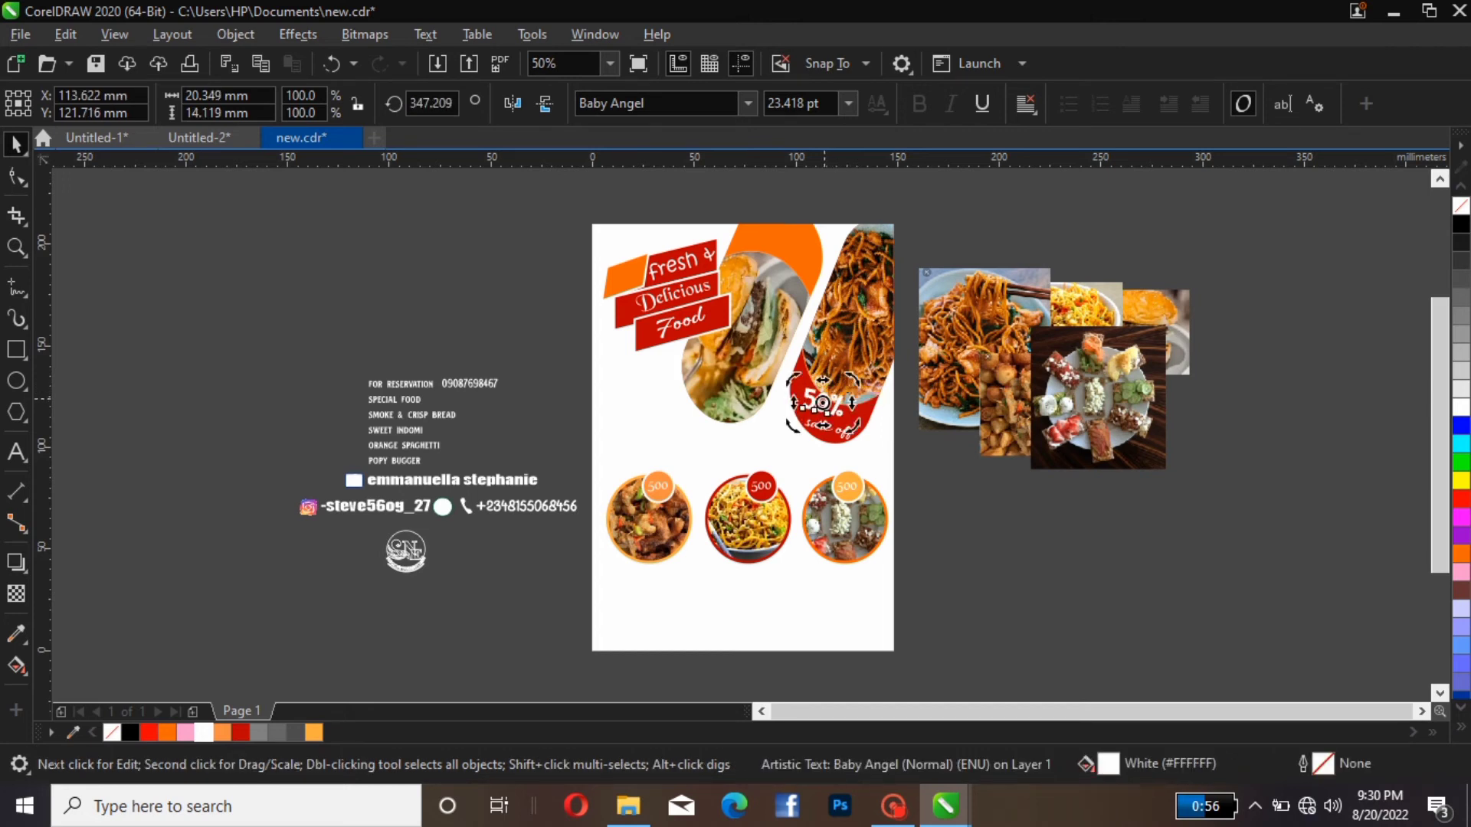
left_click(813, 406)
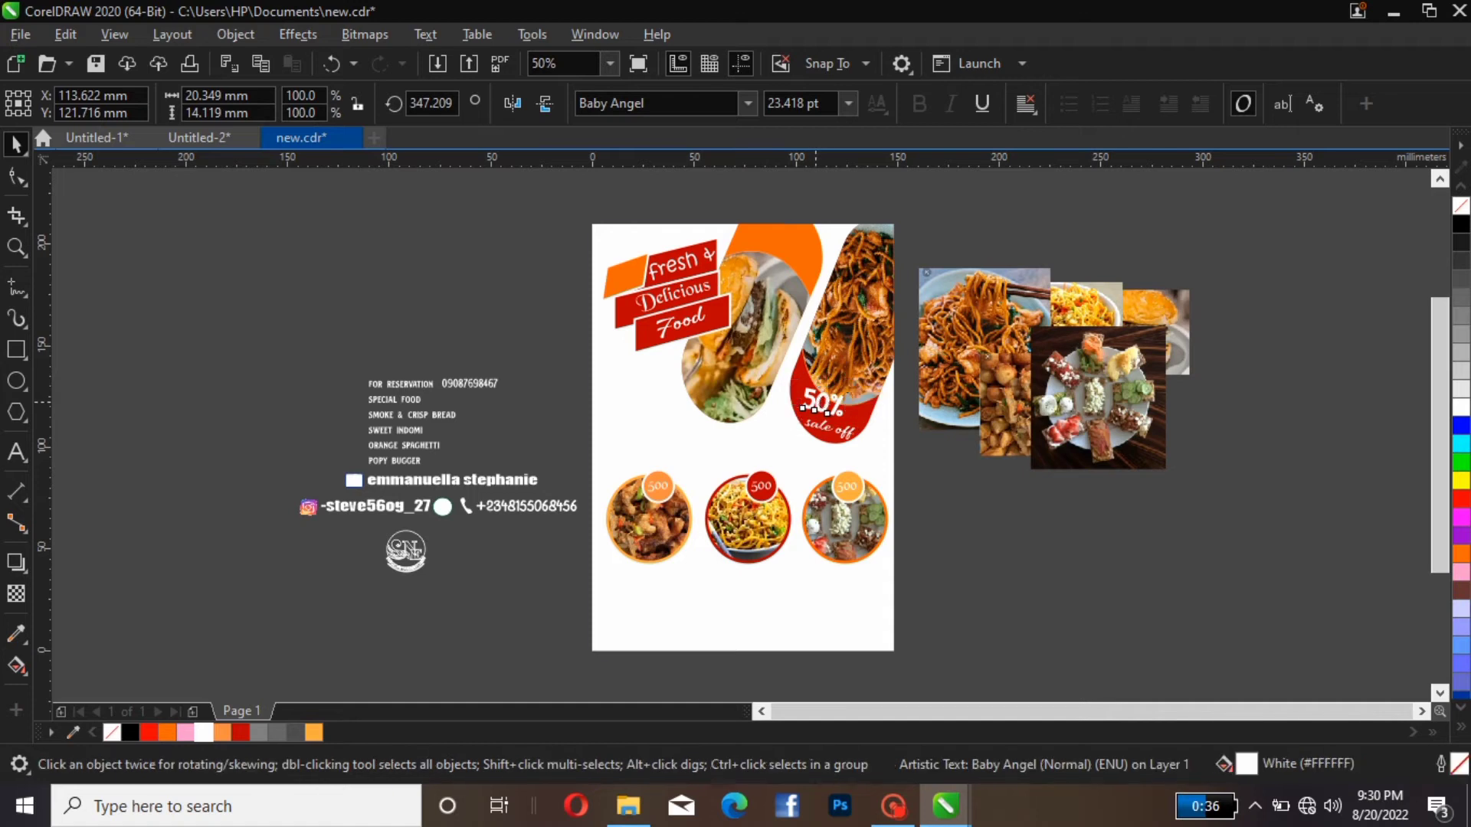
left_click_drag(814, 406, 840, 393)
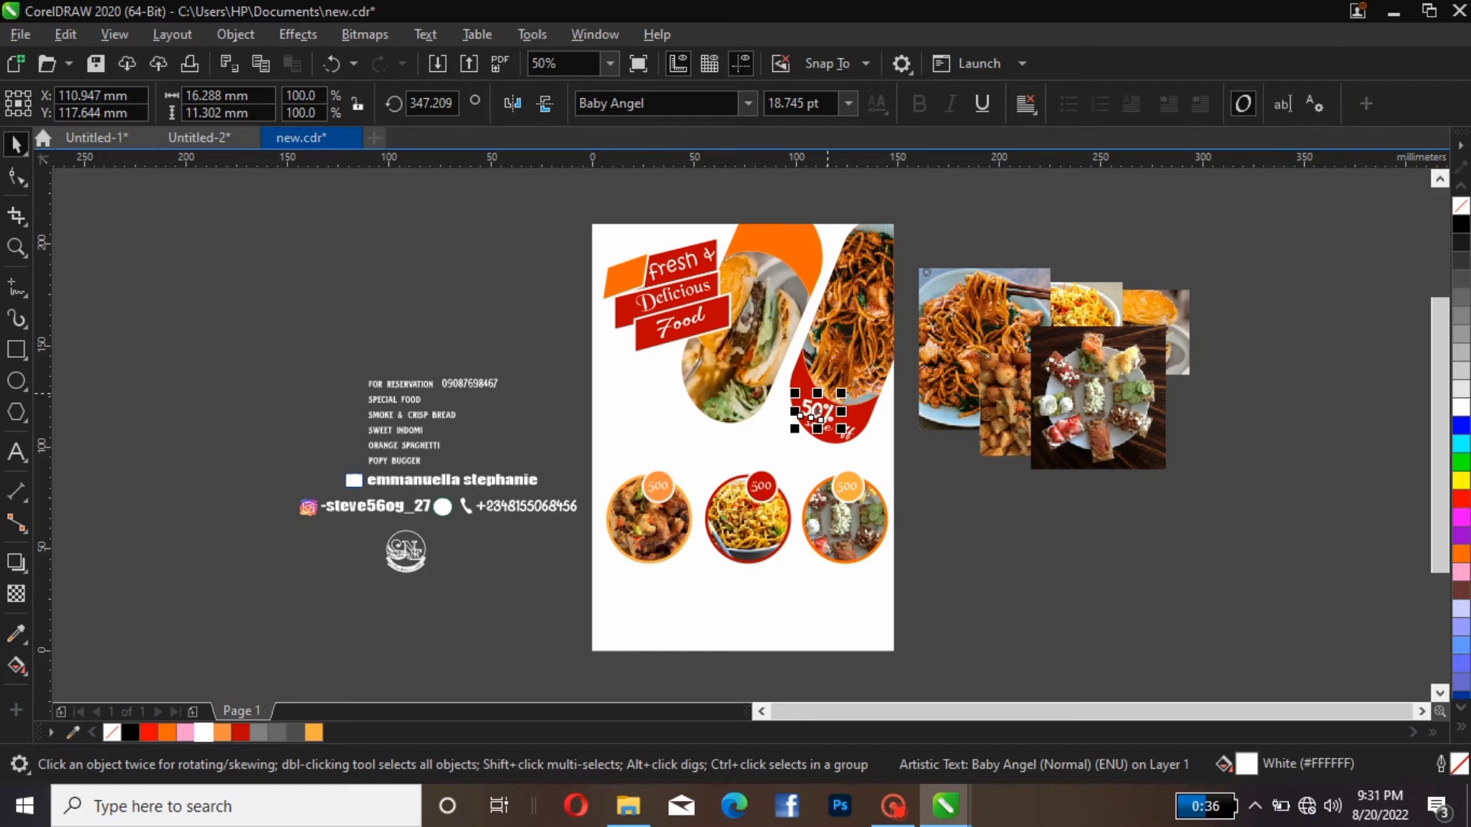
Nudge the "50%" text 0.4 mm up and 1.2 mm to the right, then deselect it.
key("Up")
key("Up")
key("Up")
key("Up")
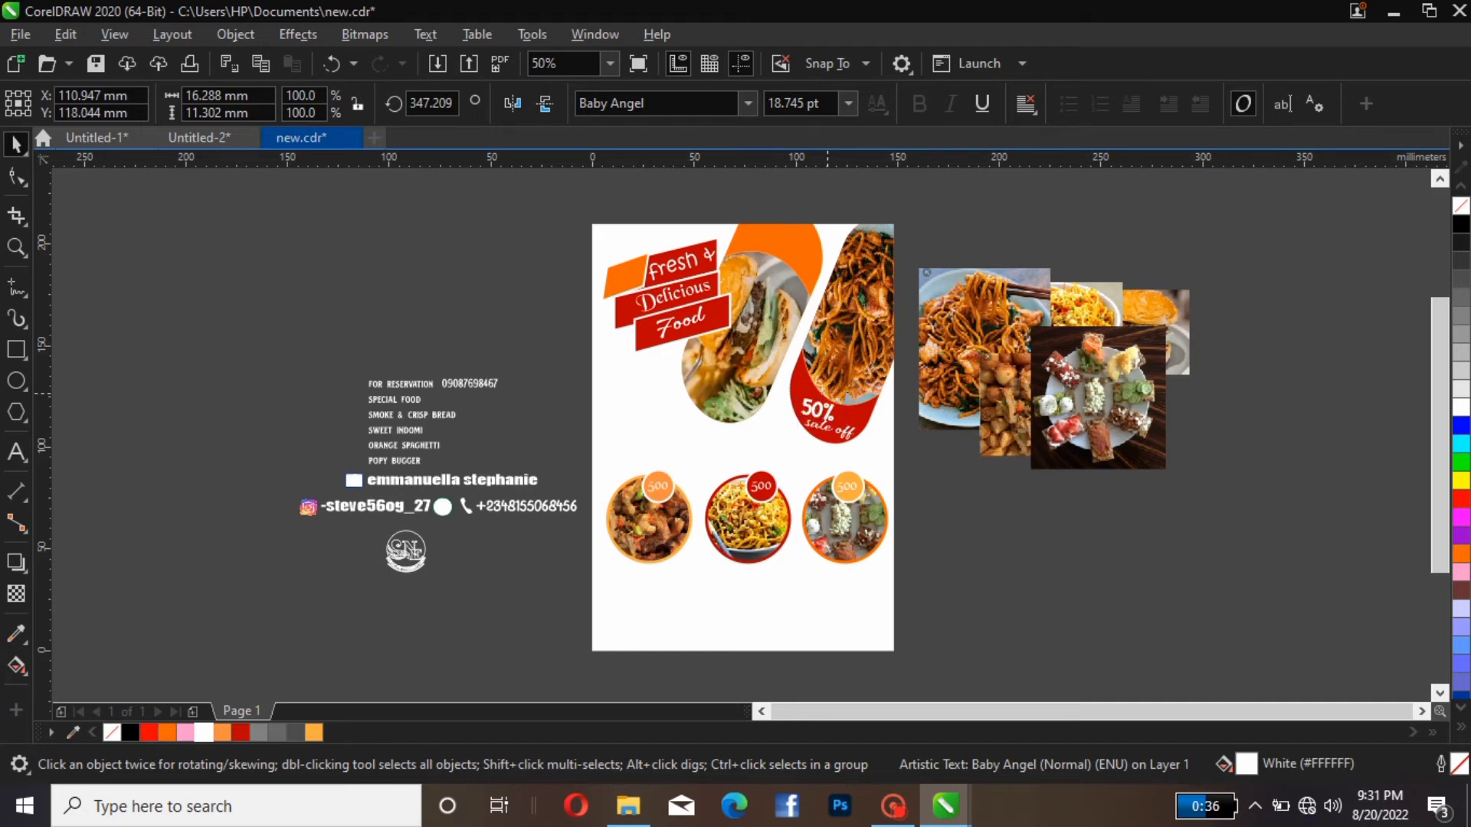
key("Right")
key("Right")
key("Right")
key("Right")
key("Right")
key("Right")
key("Right")
key("Right")
key("Right")
key("Right")
key("Right")
key("Right")
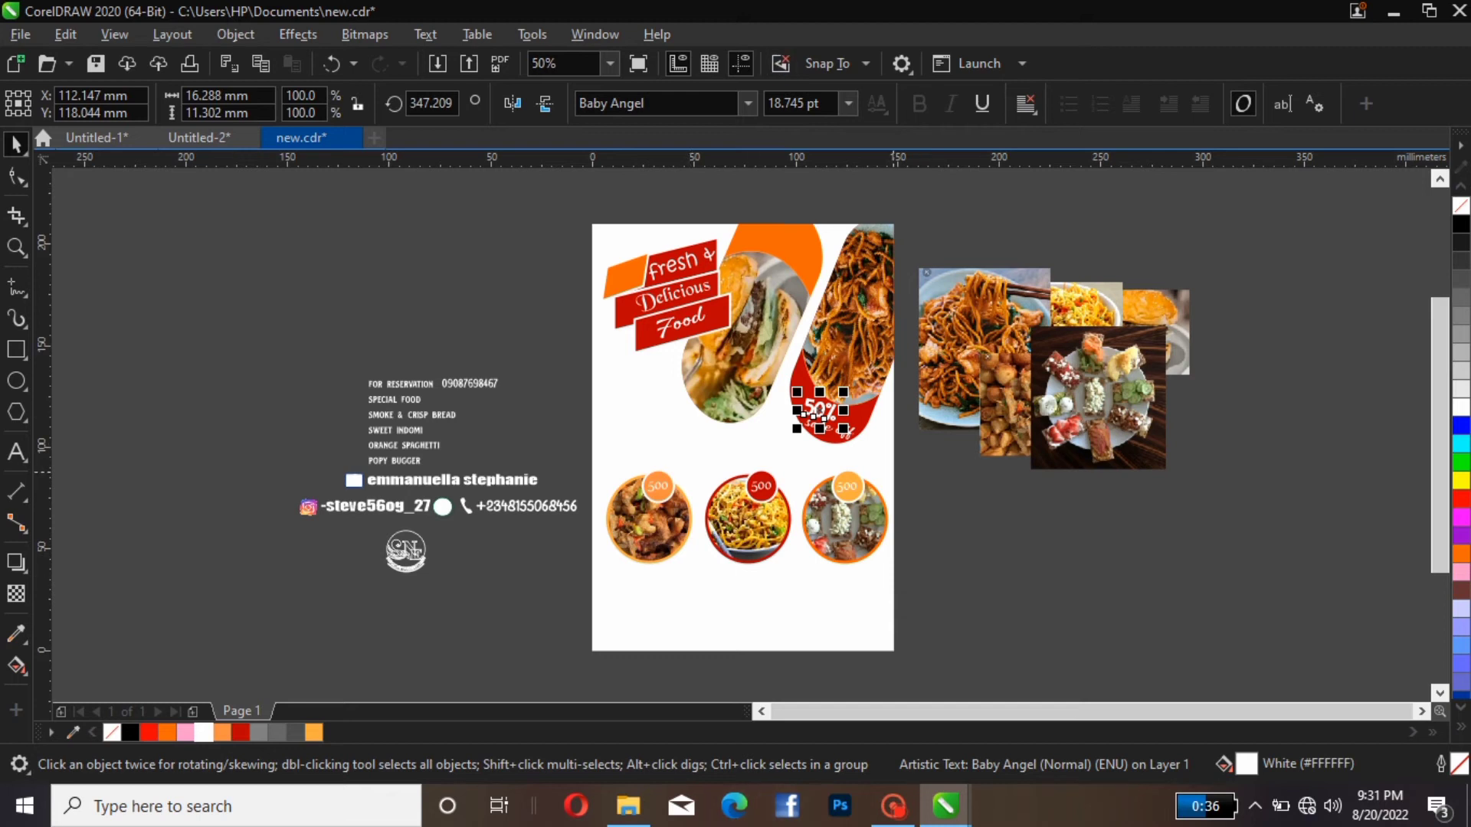
left_click(882, 426)
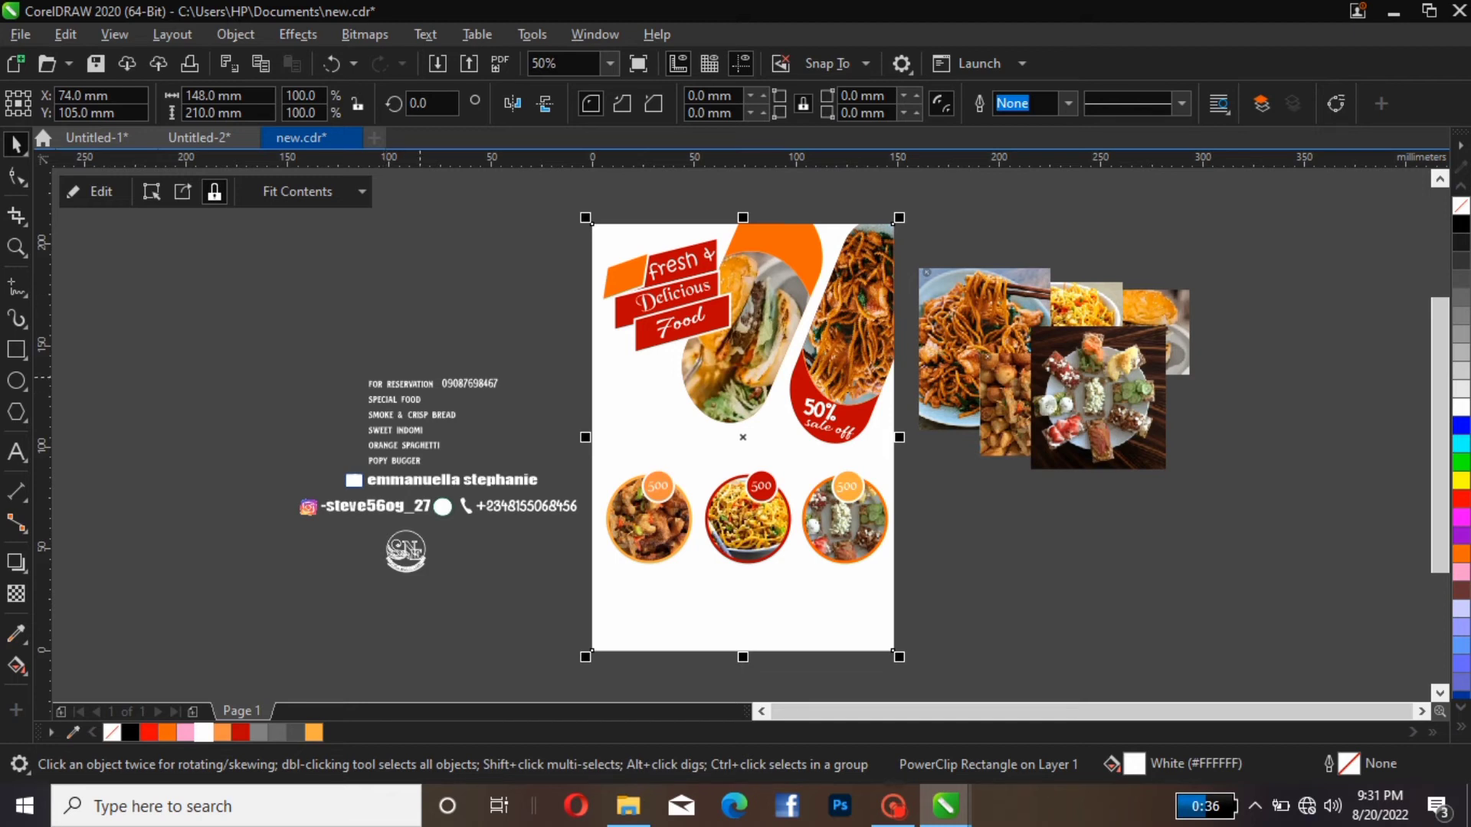
Move the "FOR RESERVATION" text to the empty area right of the page and put its phone number on a second line.
left_click(422, 383)
left_click_drag(421, 383, 1125, 544)
key("Escape")
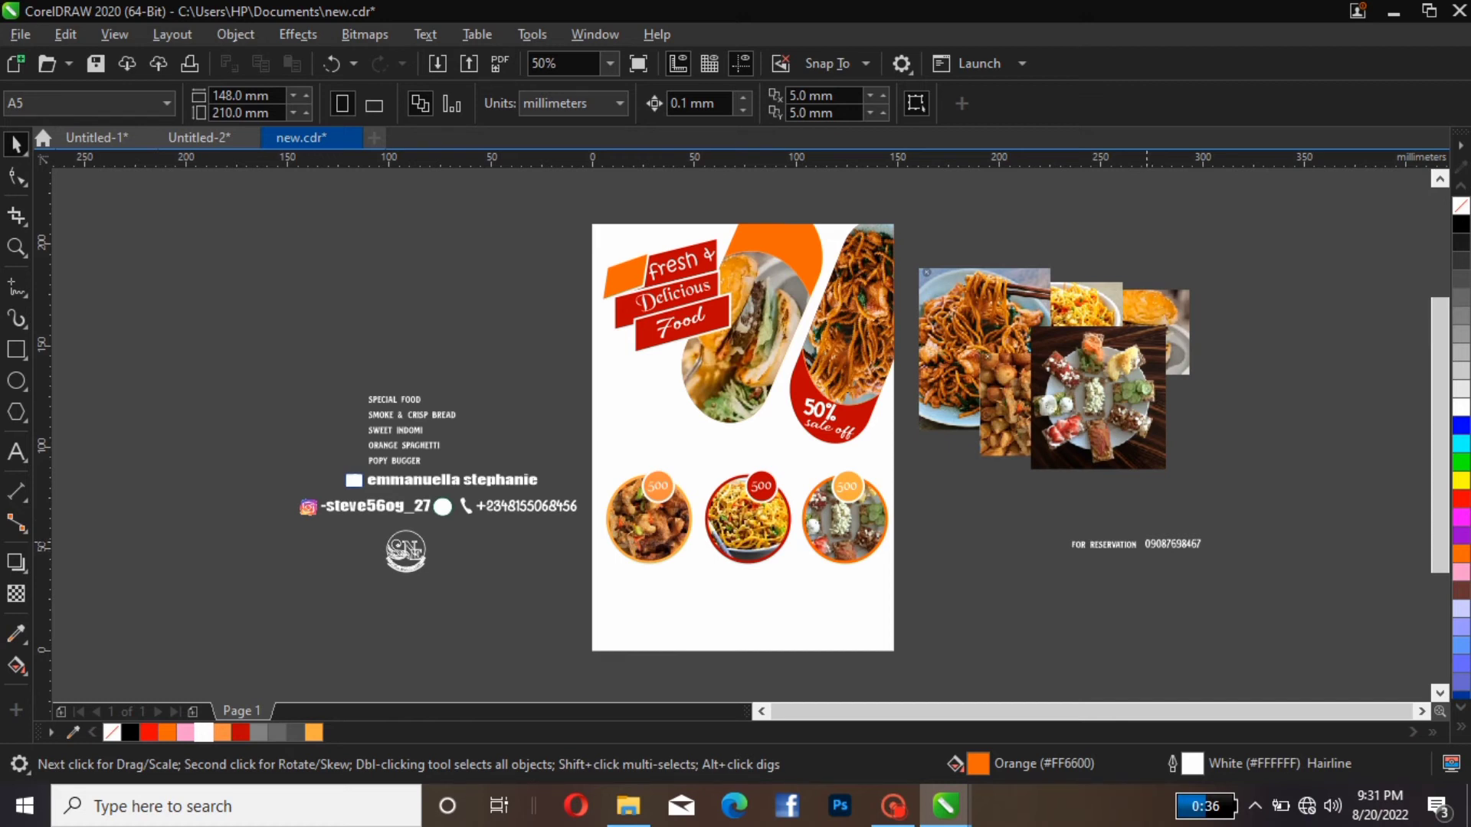
double_click(1146, 542)
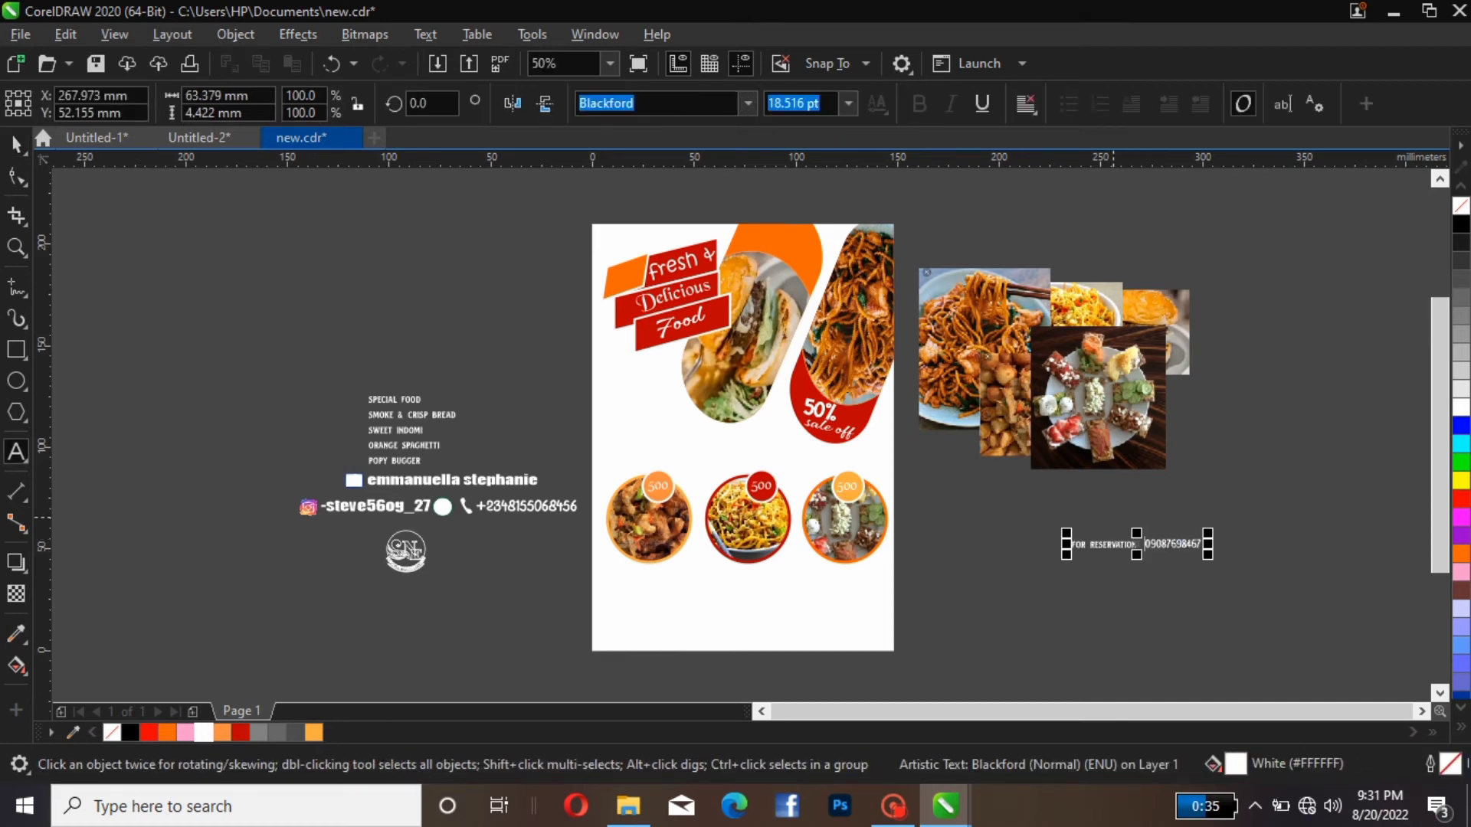
key("Return")
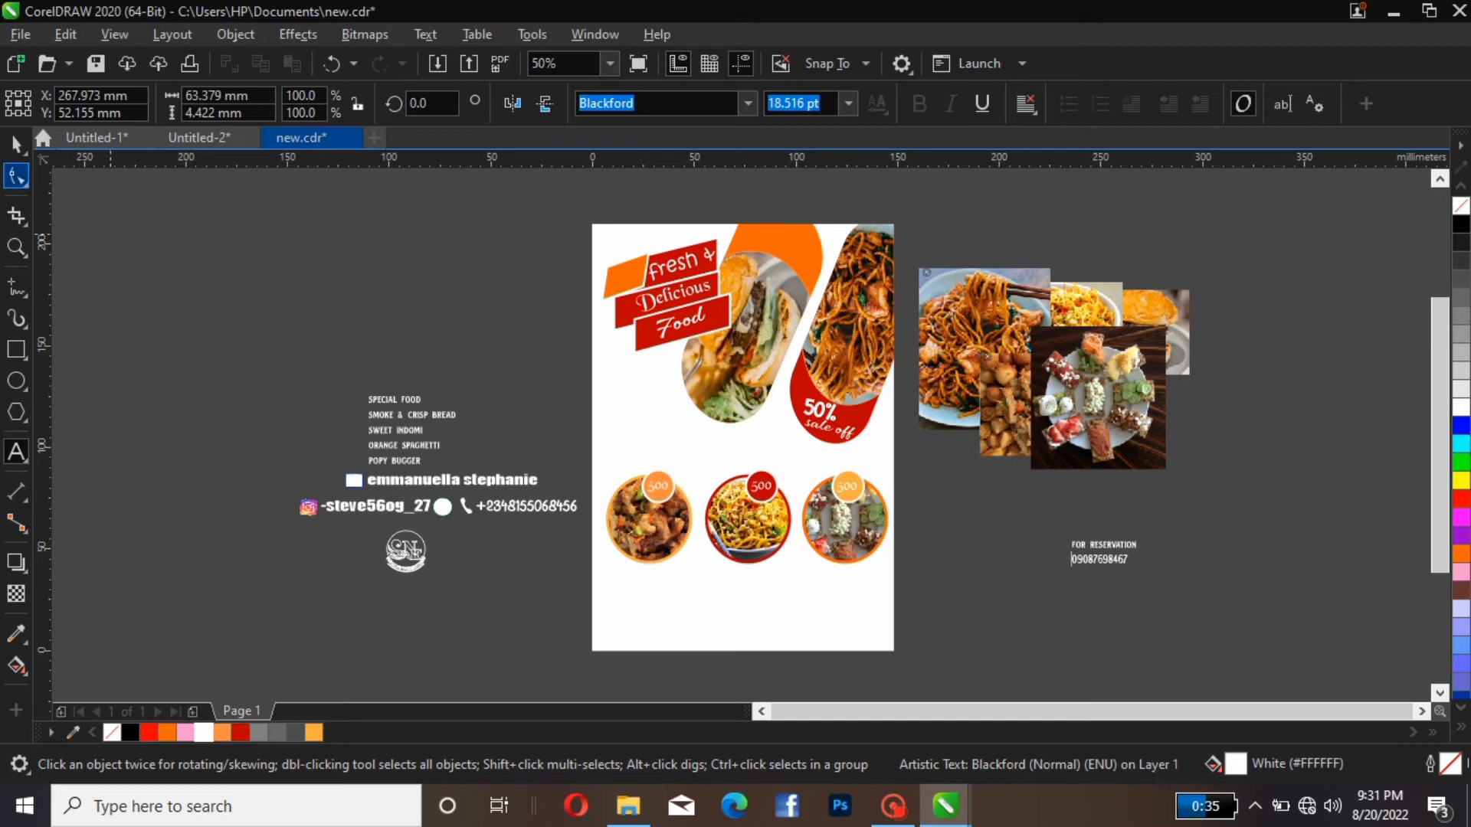
left_click(16, 144)
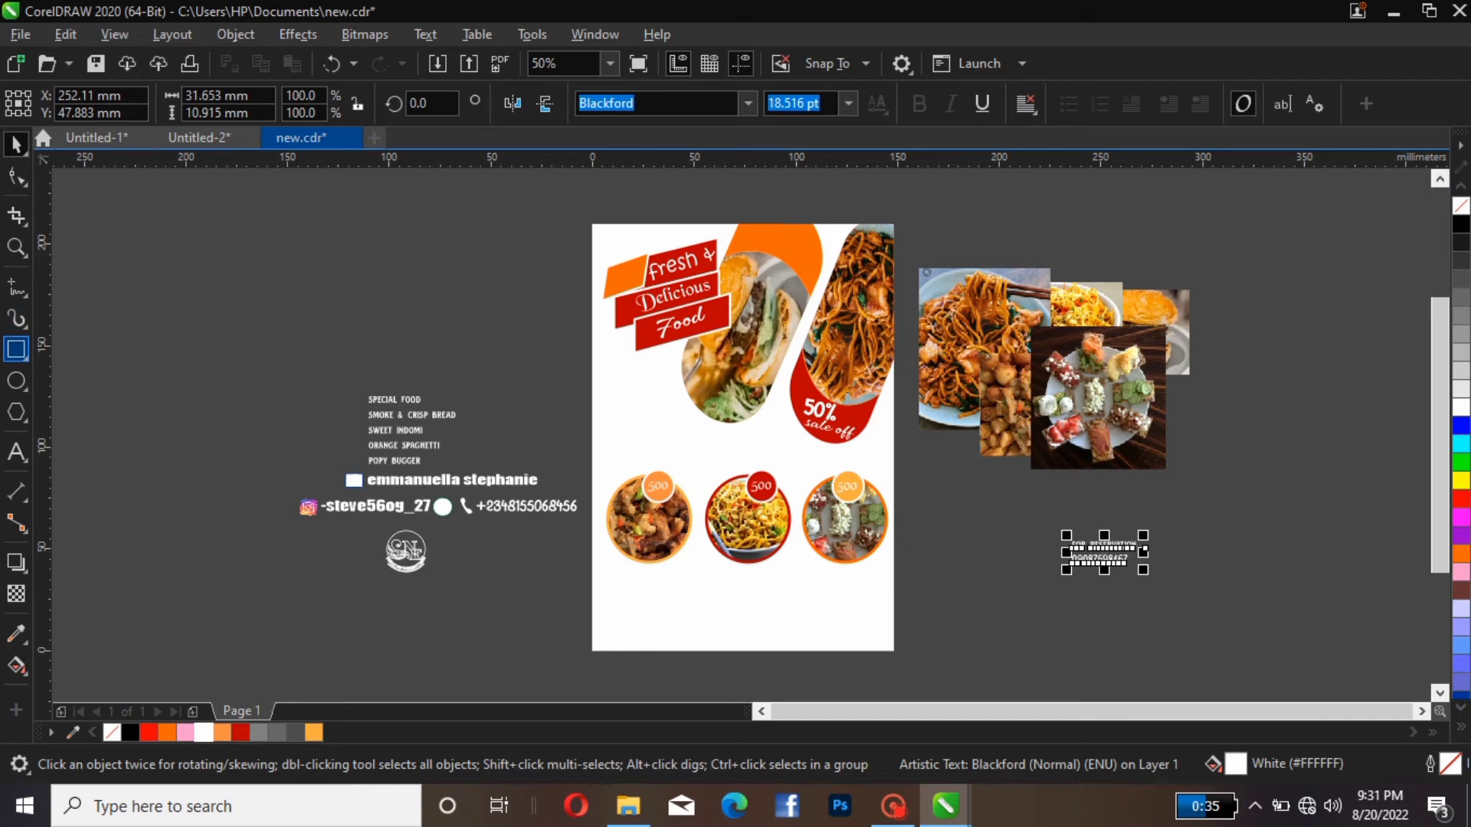
Draw a rectangle about 56.7 by 12.2 mm and place it on the page just below the "50% sale off" text.
left_click(17, 350)
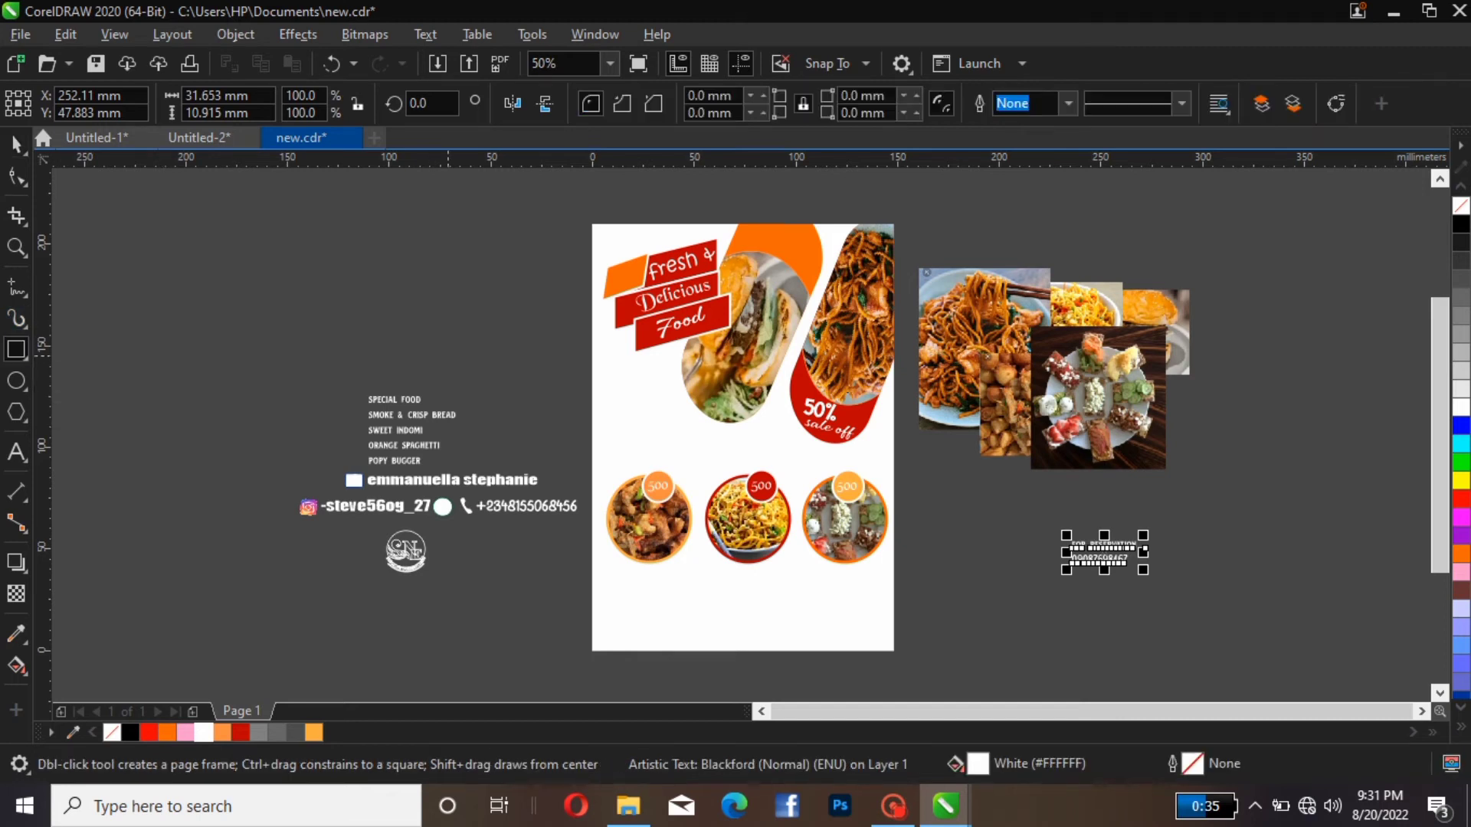
left_click_drag(487, 319, 603, 344)
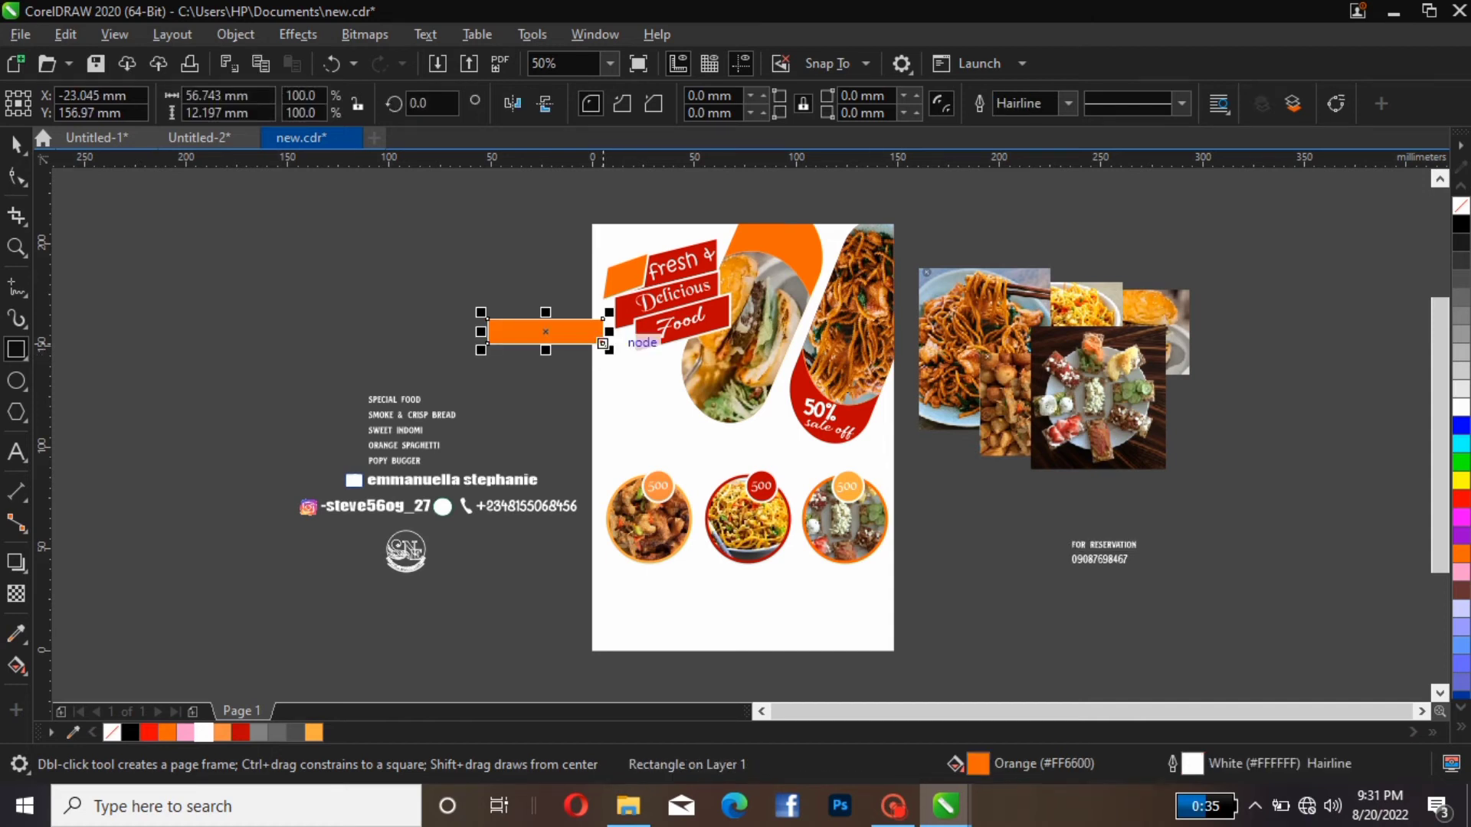
left_click(17, 143)
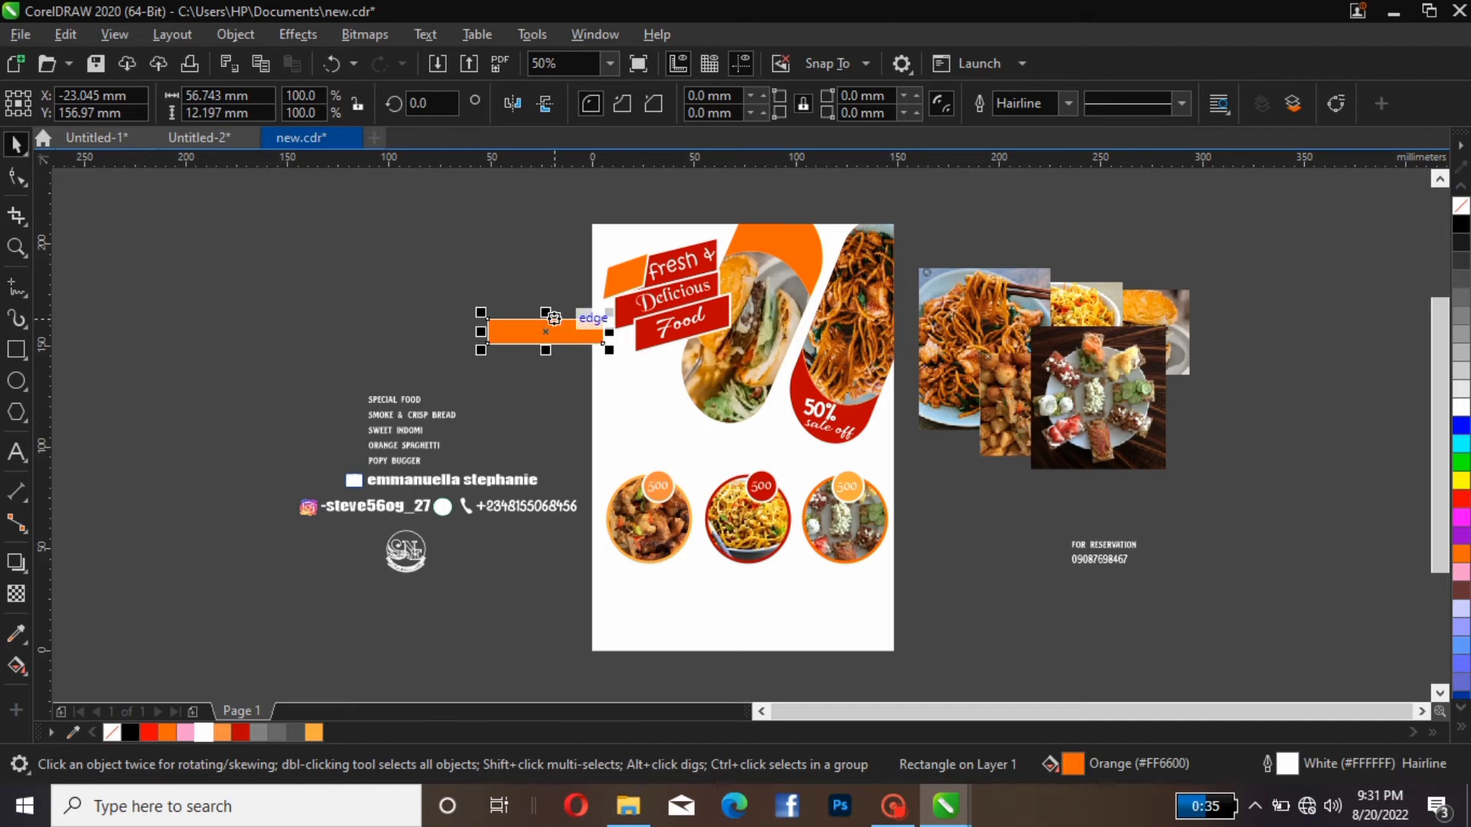
left_click_drag(540, 337, 811, 455)
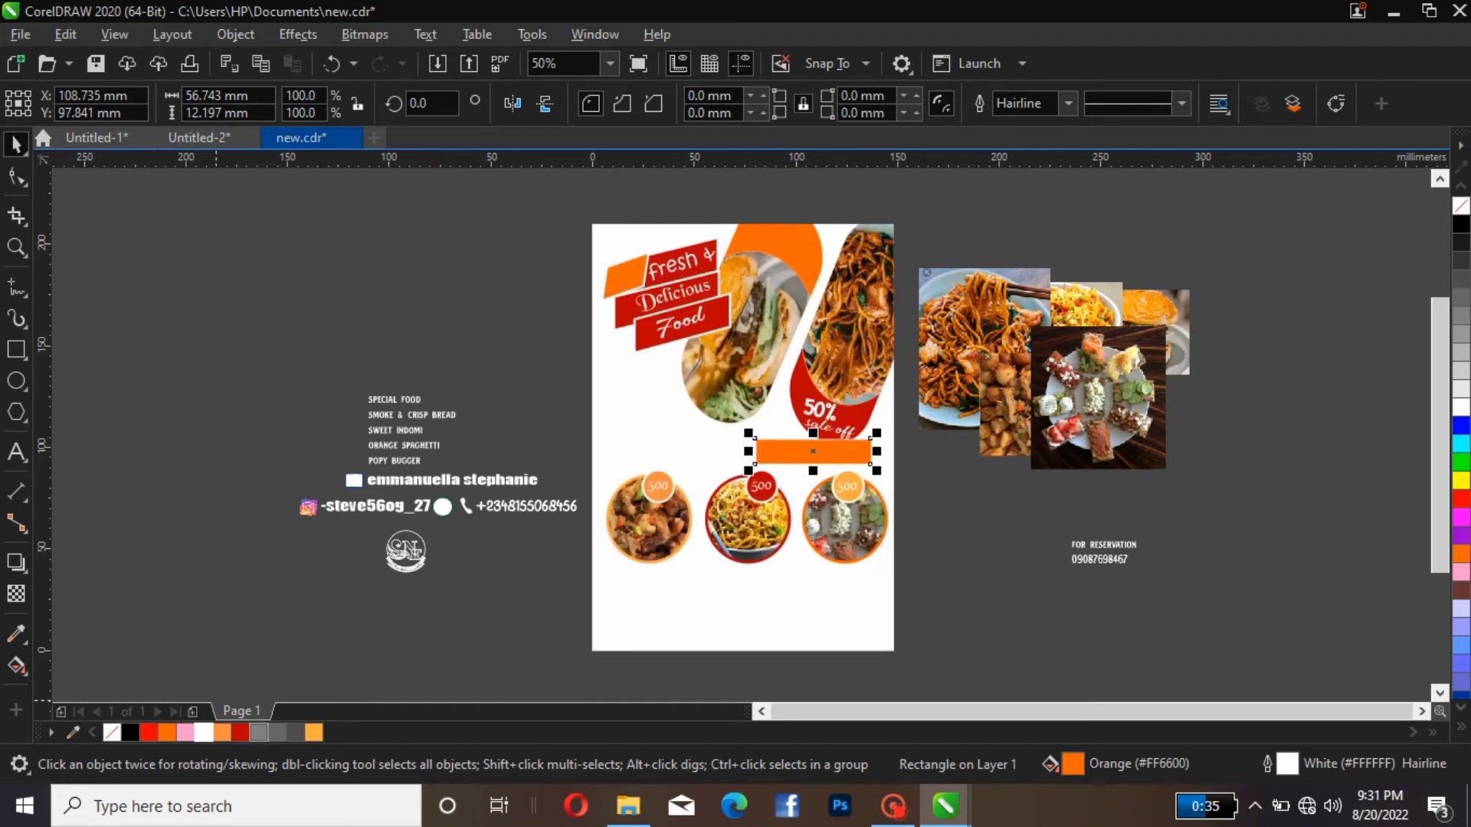
Try grey fills on the rectangle, settle on 70% Black (#4D4D4D) and remove its outline.
left_click(259, 733)
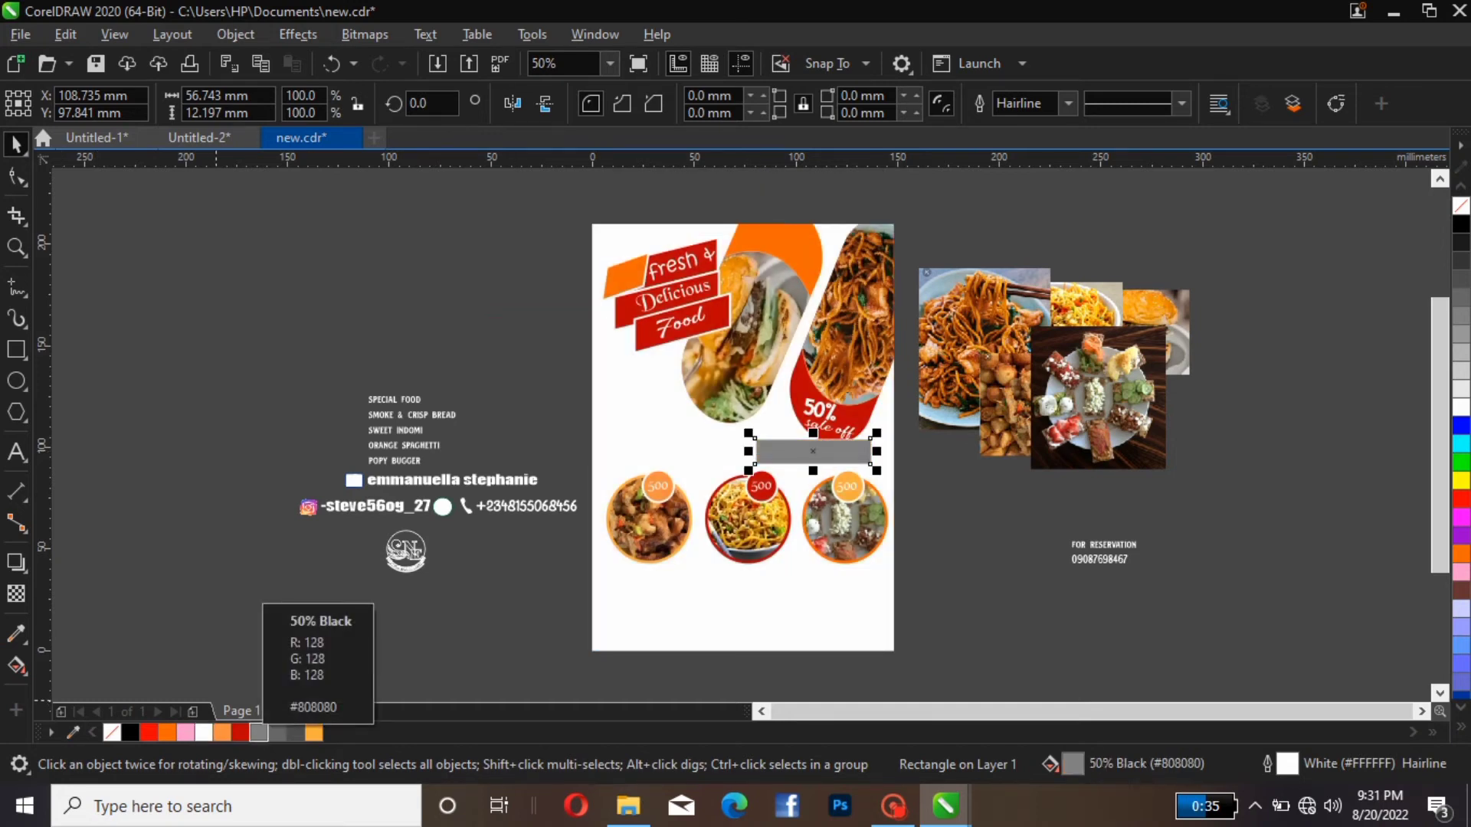
left_click(277, 732)
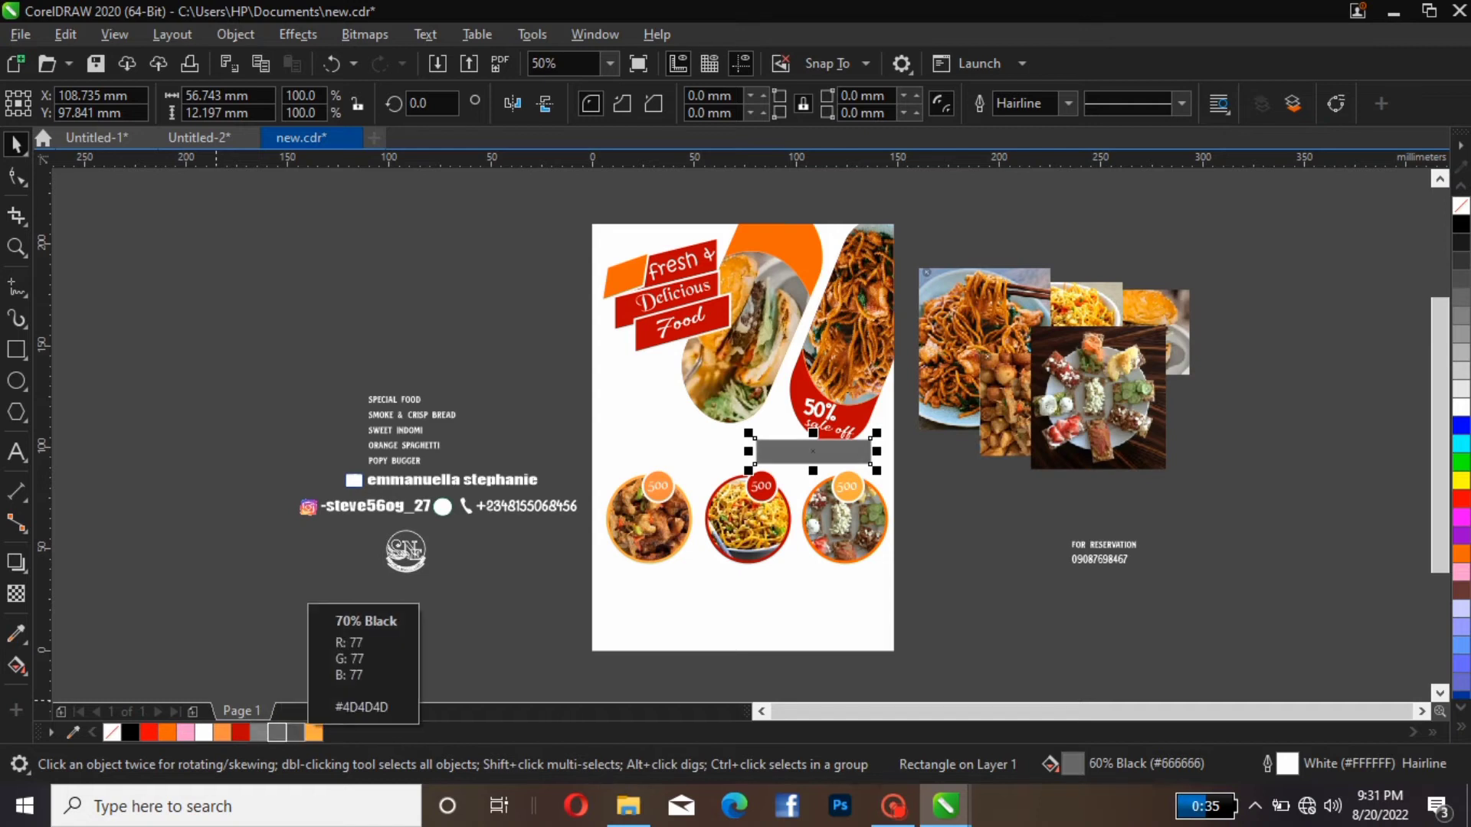
left_click(295, 733)
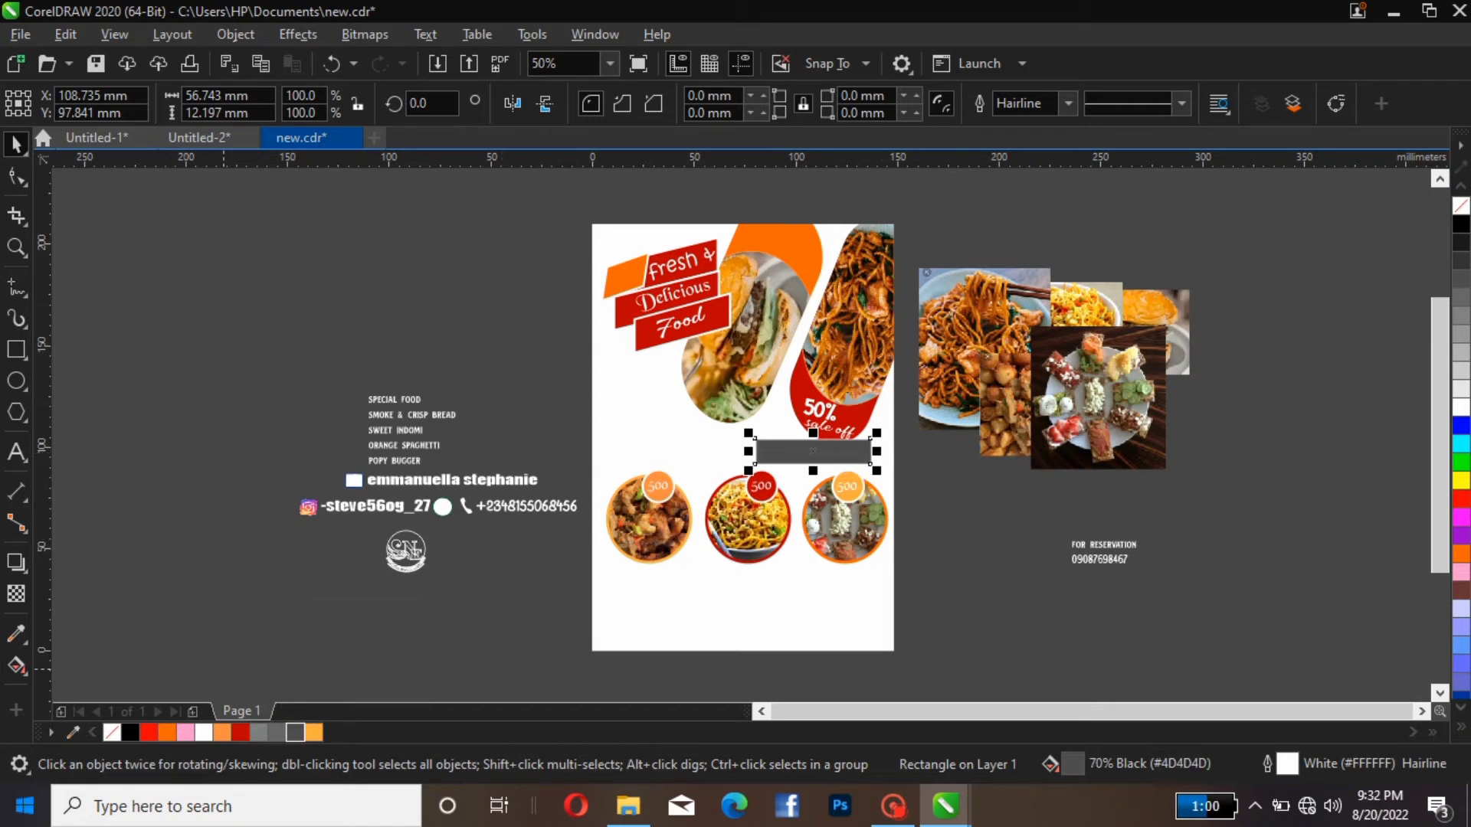
right_click(111, 732)
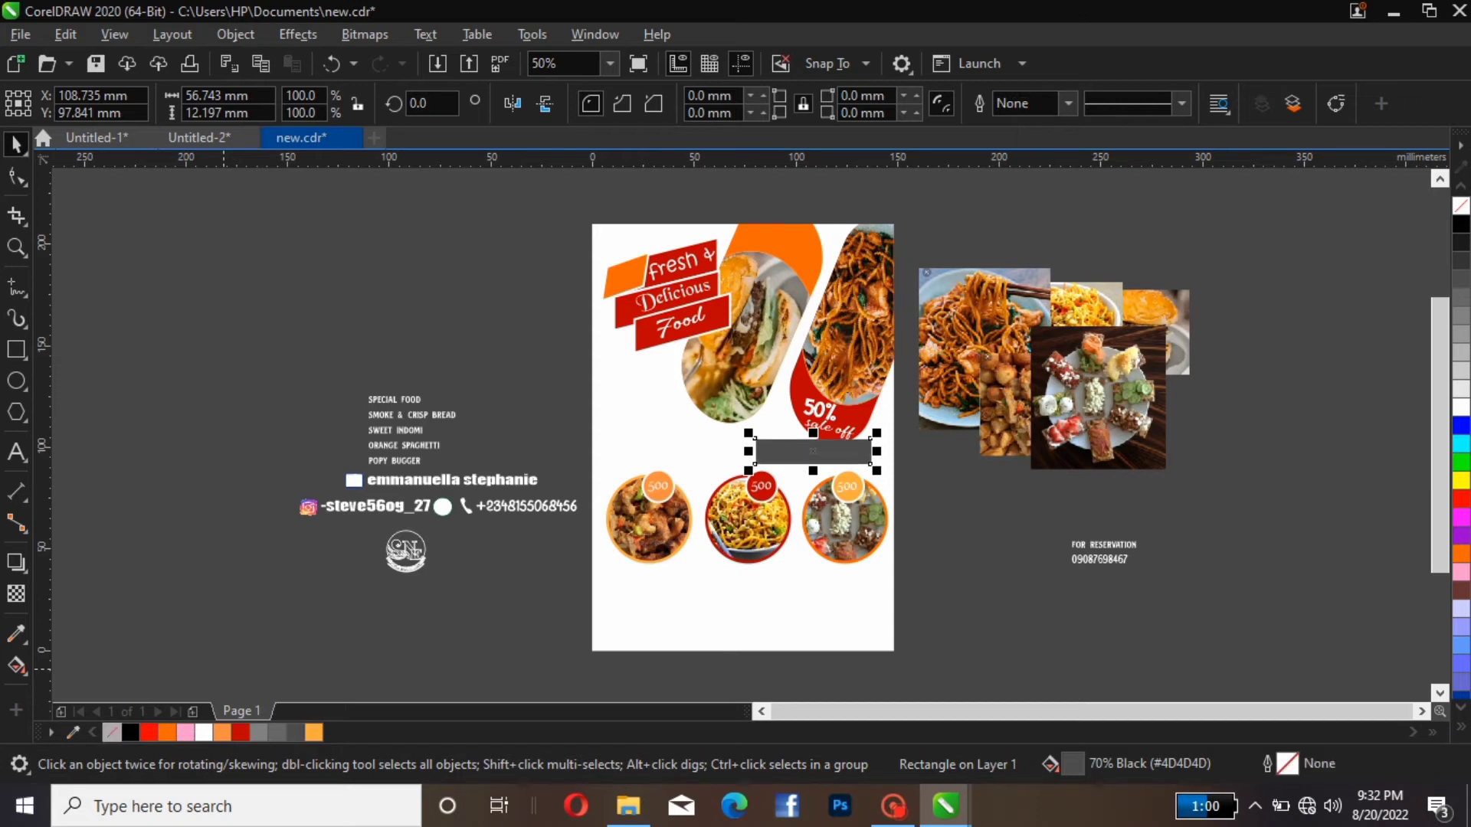
Skew the grey rectangle vertically and horizontally into a slanted banner rising to the right at about 4.5°.
left_click(812, 451)
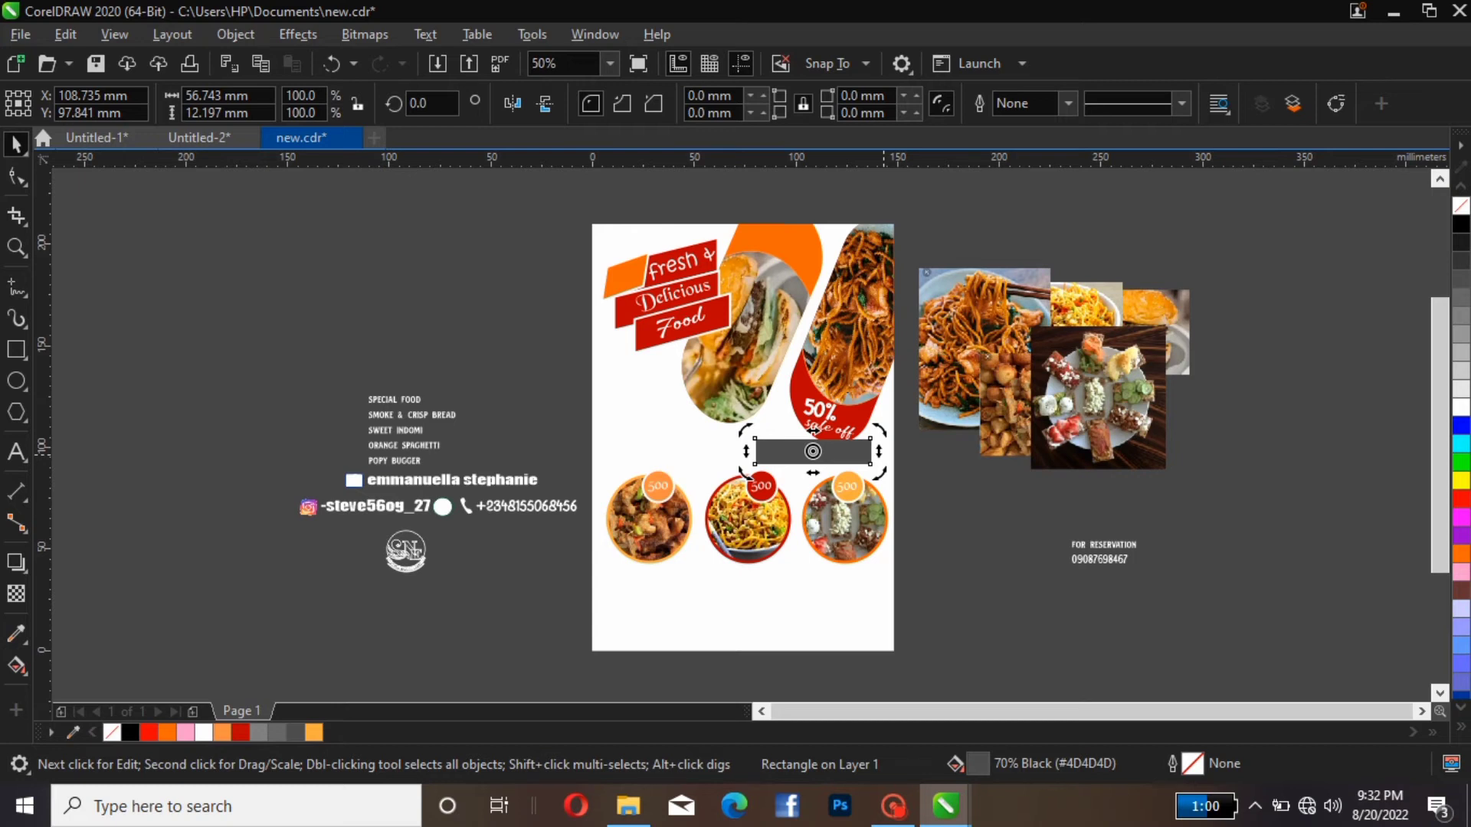
left_click_drag(879, 452, 893, 428)
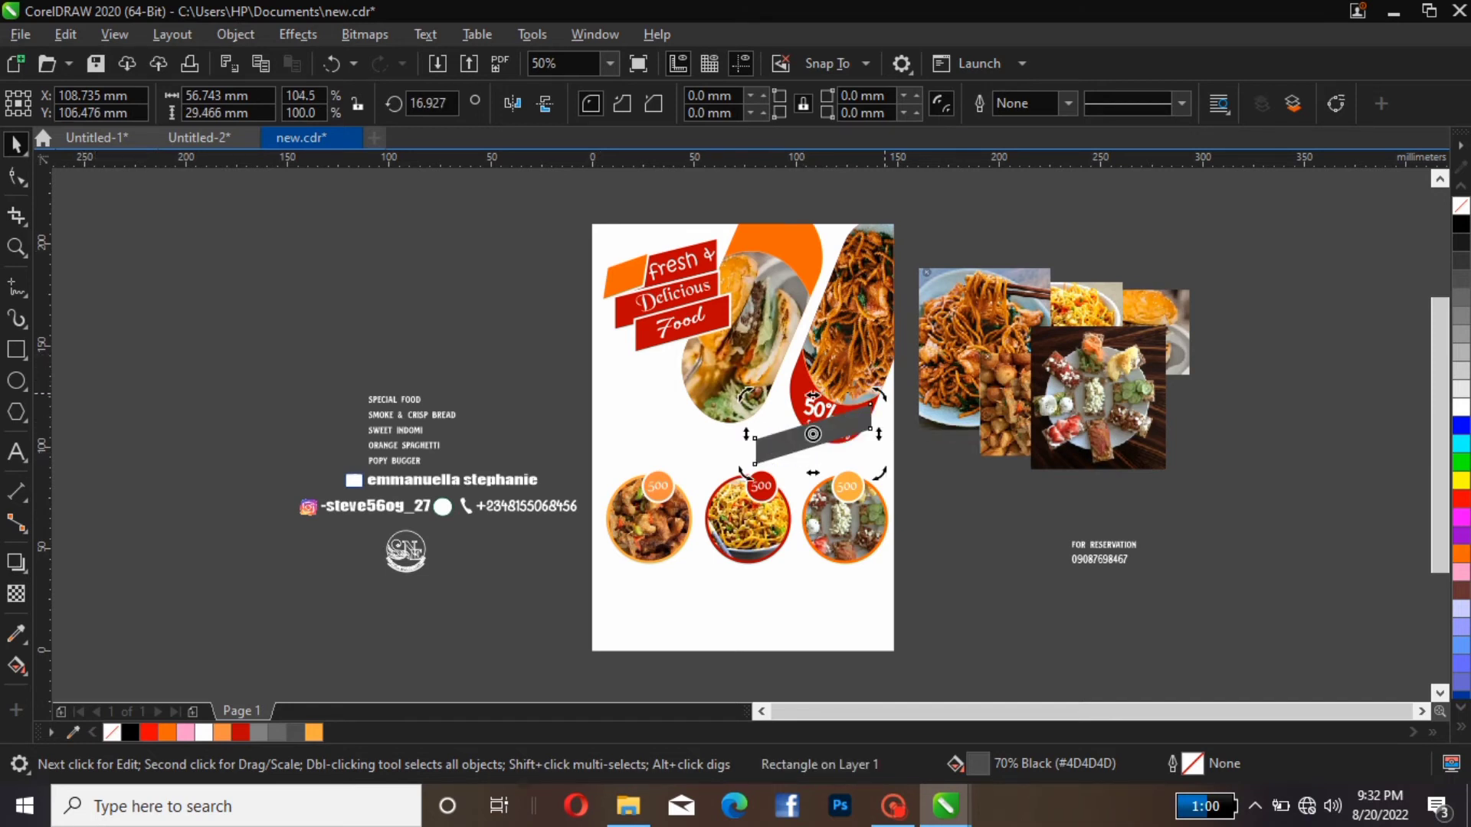
left_click_drag(879, 396, 893, 407)
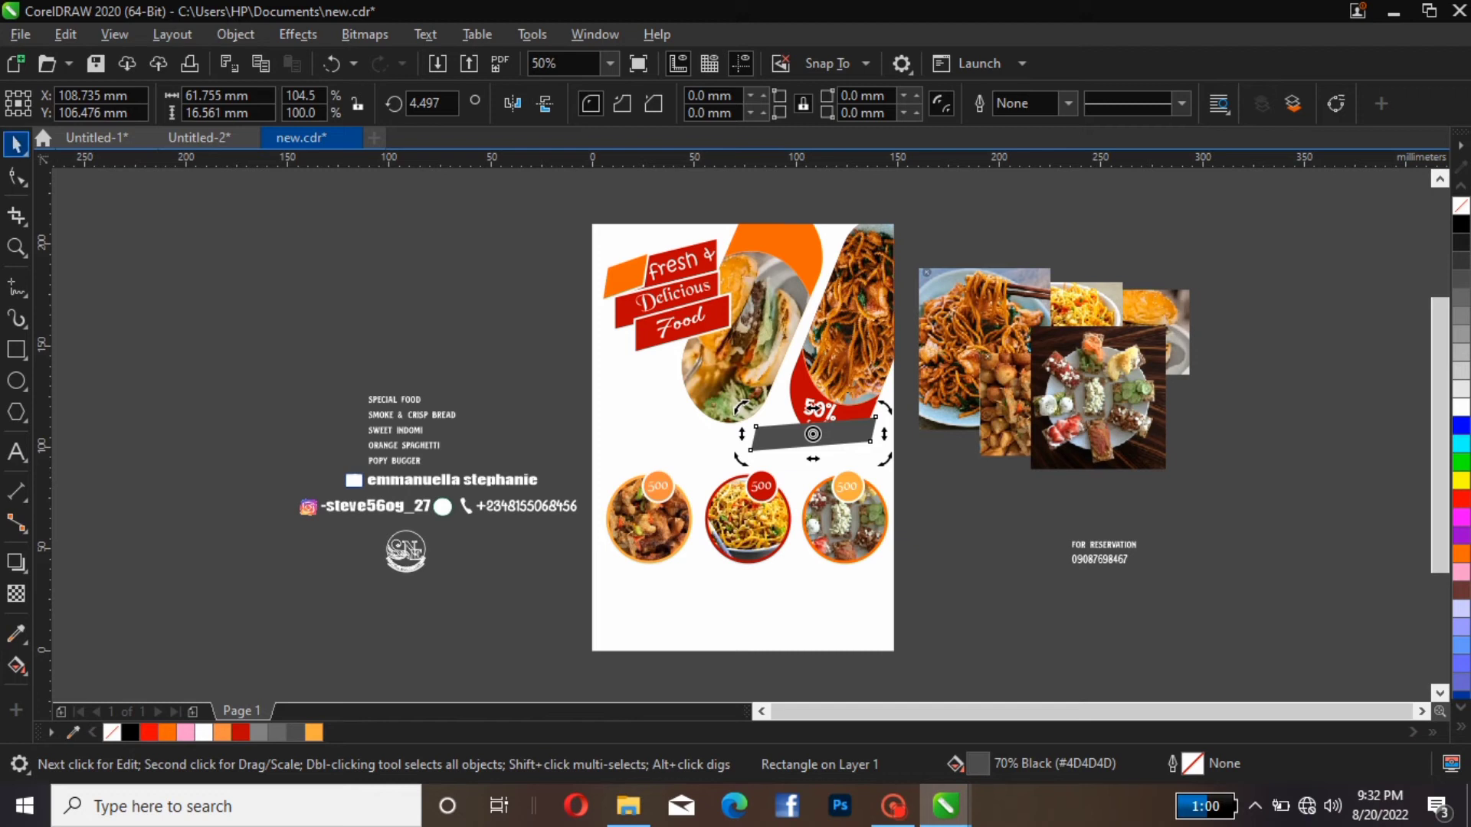
left_click(874, 418)
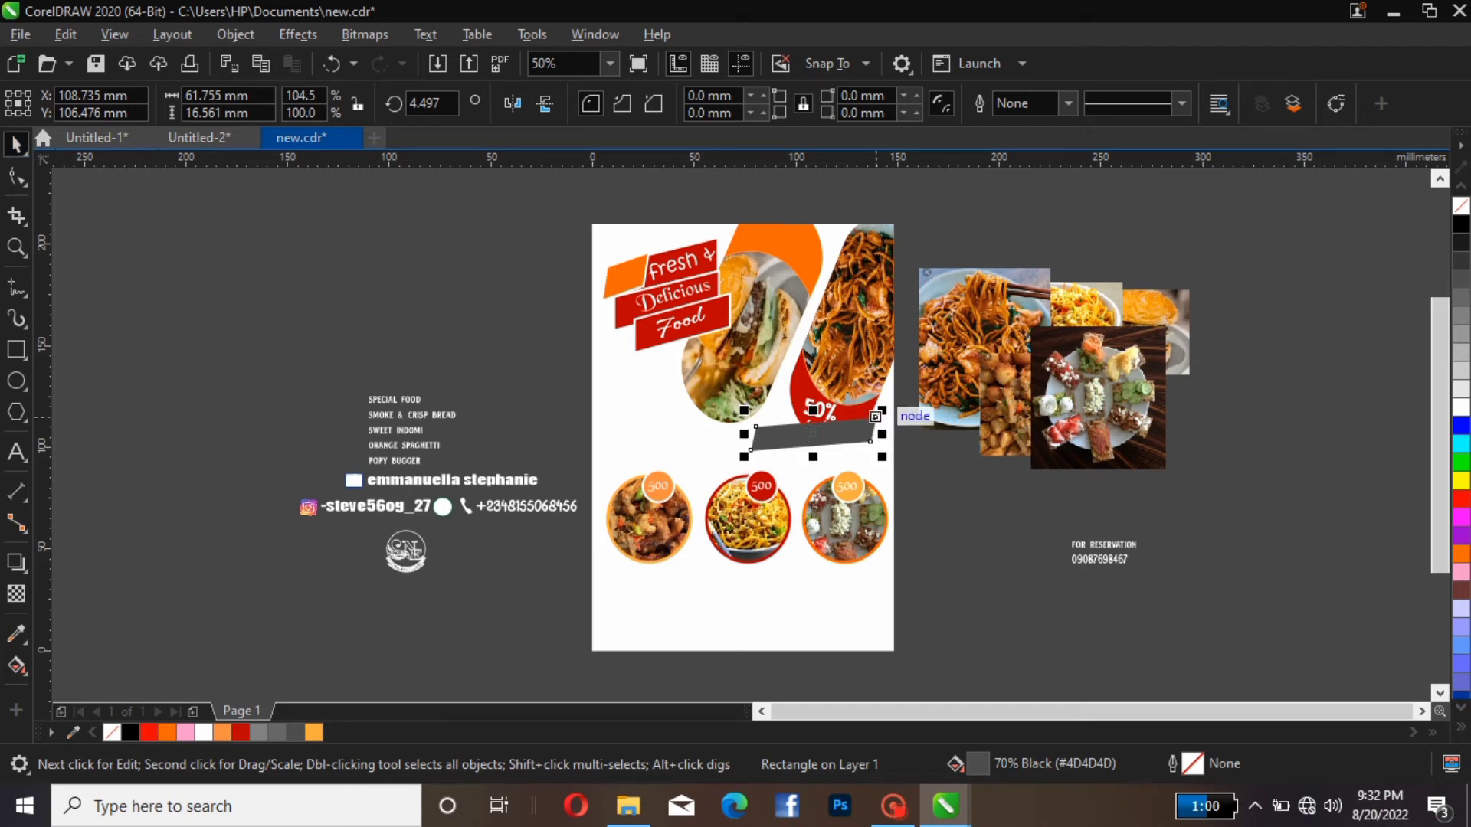
Shrink the slanted banner to about 56.2 by 15.1 mm and offset a red (#BA0000) copy slightly below it.
left_click_drag(875, 417, 822, 455)
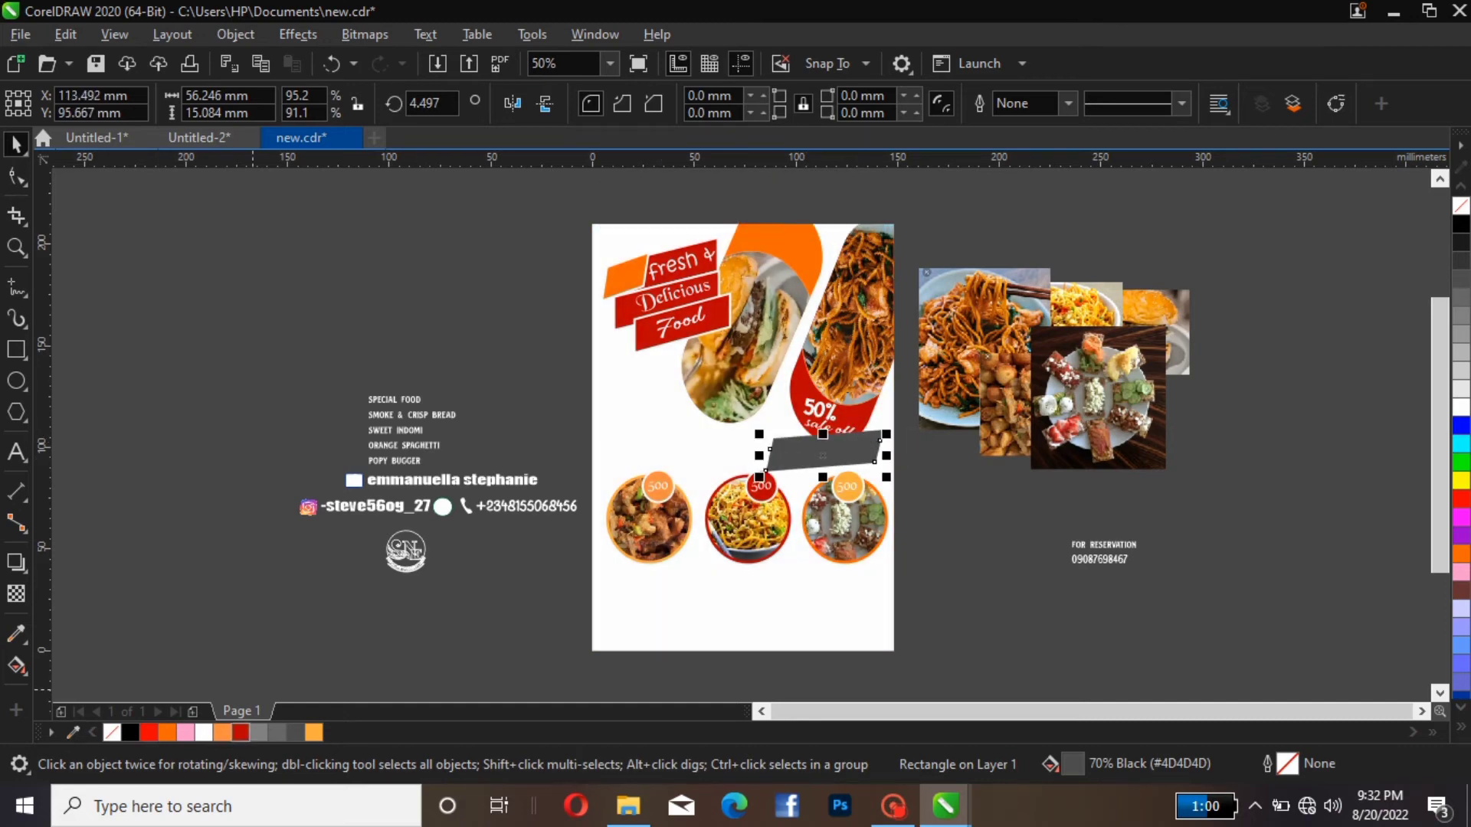
left_click(240, 733)
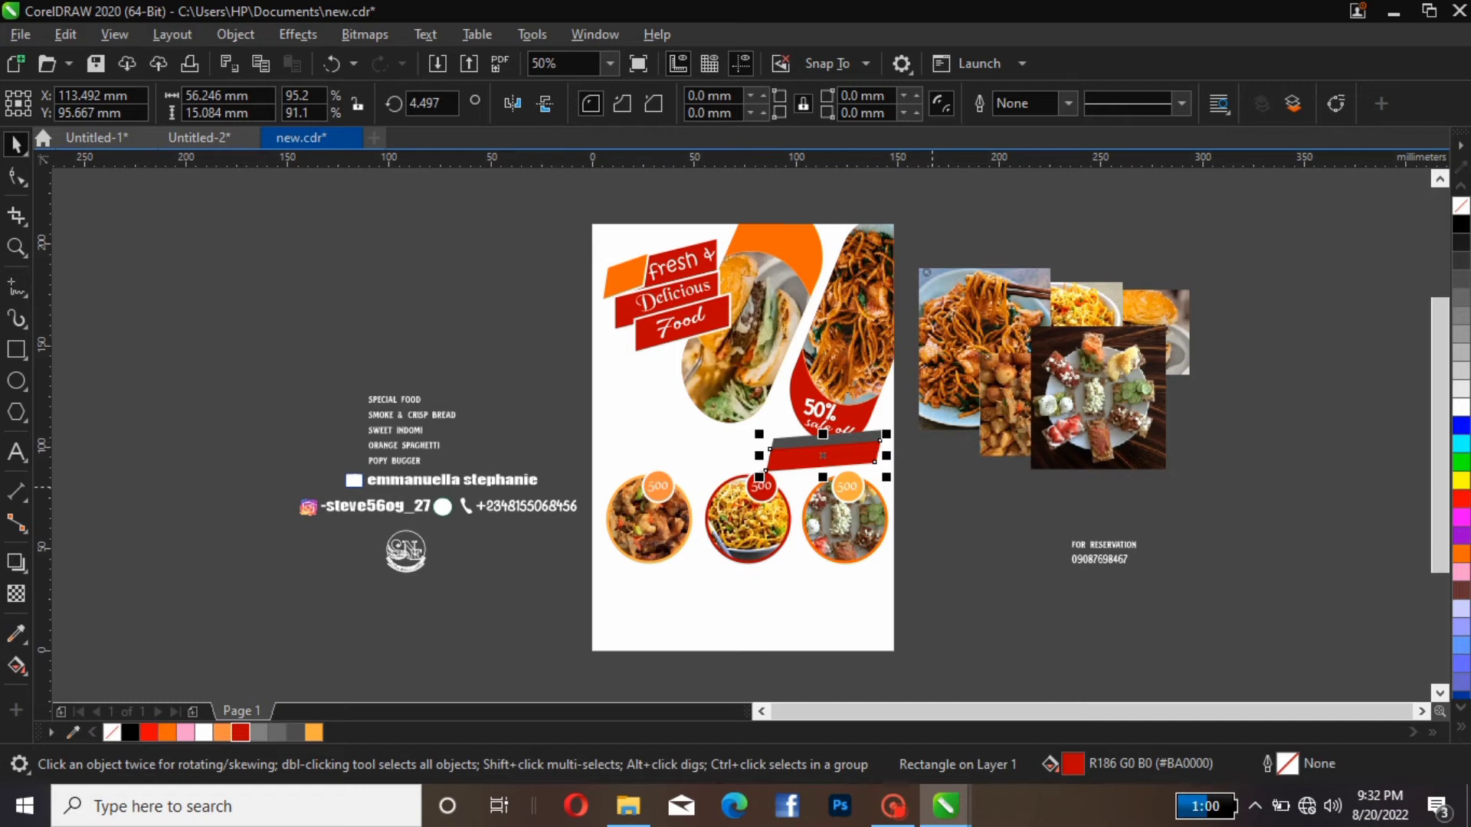
left_click(936, 487)
Bring the grey banner in front of the red one and reduce its height to about 12.6 mm.
left_click(843, 436)
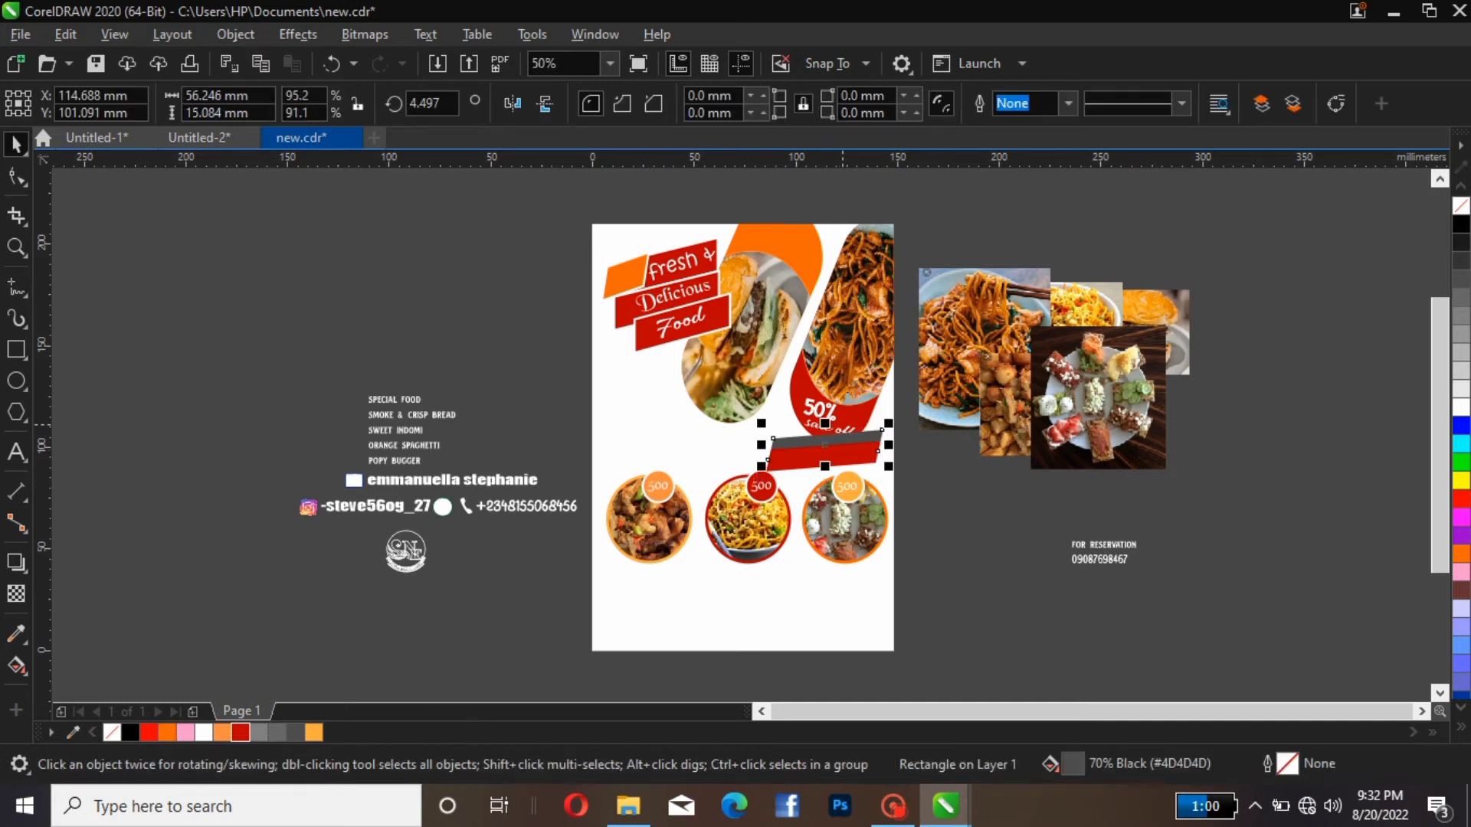
key("shift+Page_Up")
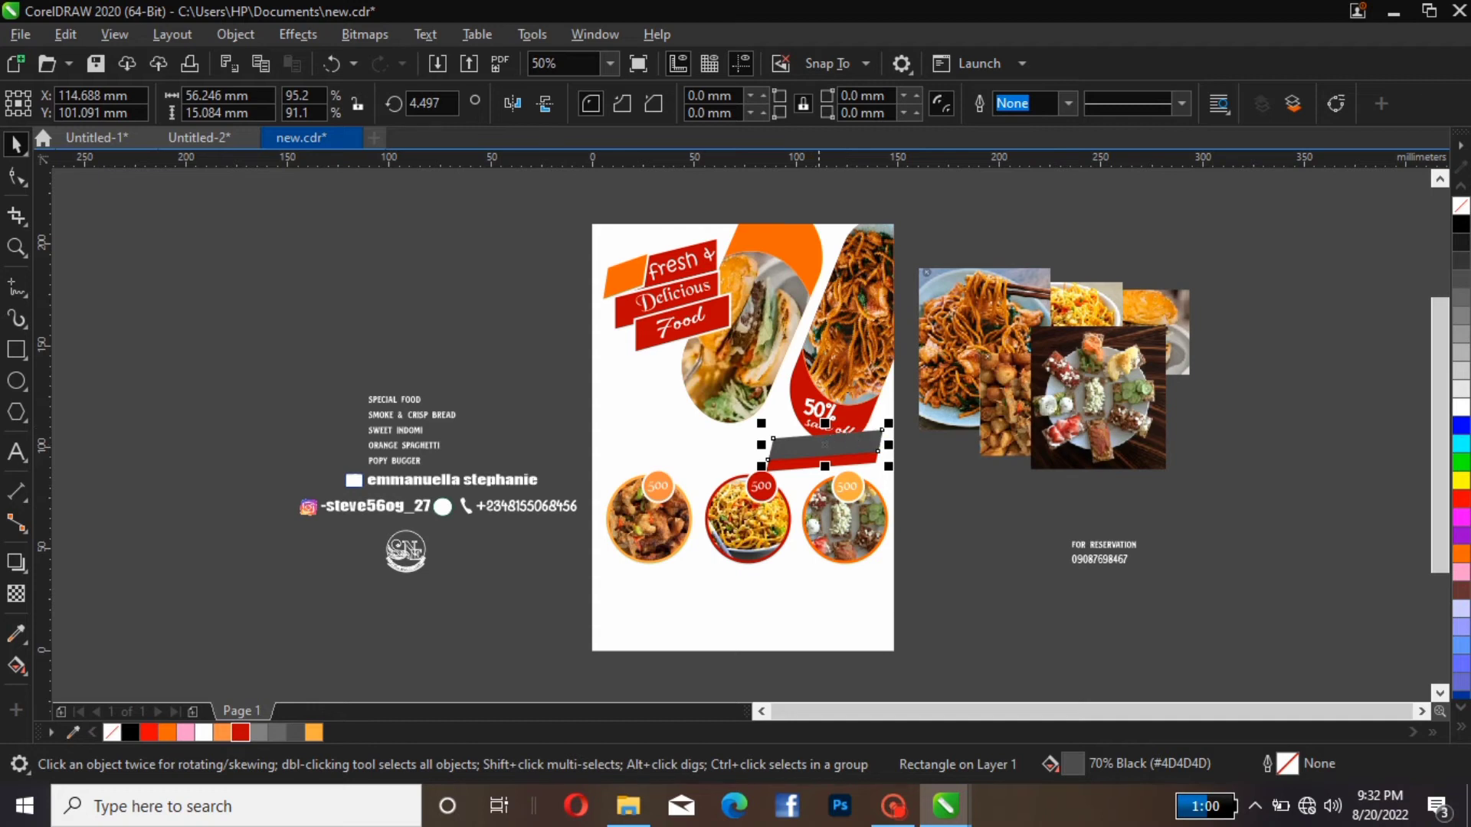
left_click_drag(824, 423, 824, 434)
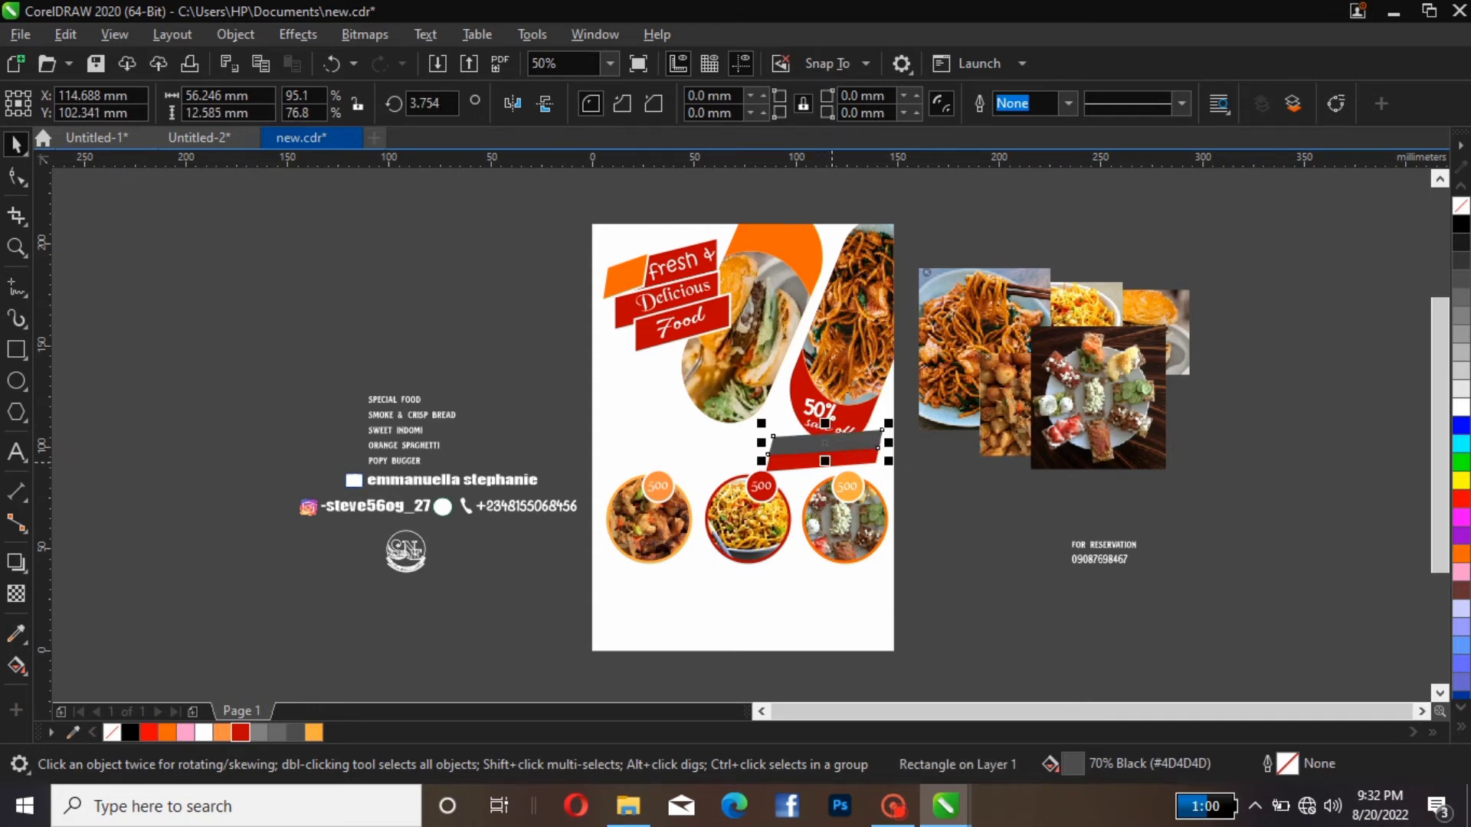
Narrow the grey banner from both sides to a width of about 47.6 mm.
key("Escape")
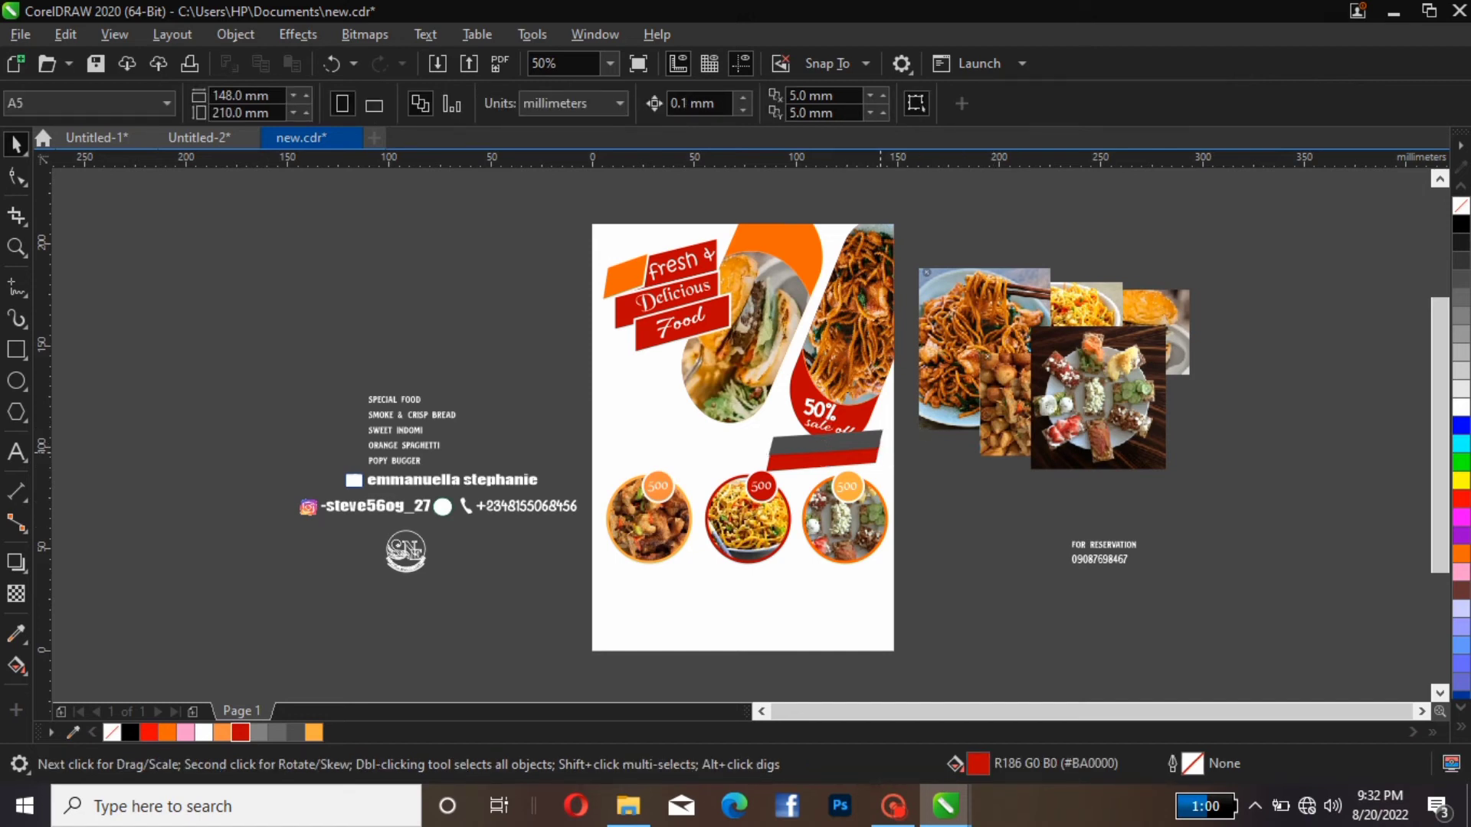
left_click(866, 453)
left_click(889, 448)
left_click(880, 440)
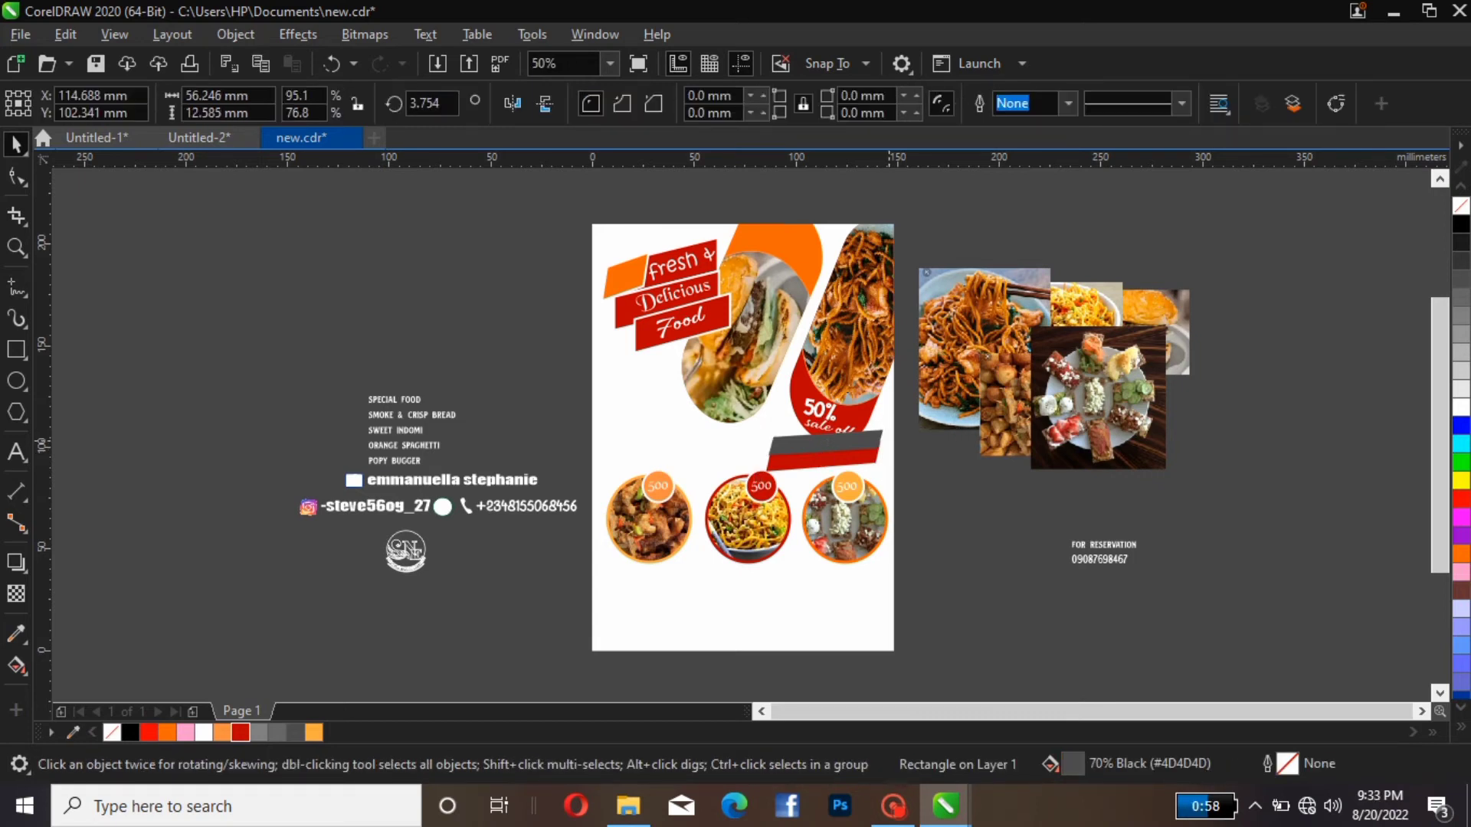
left_click_drag(879, 440, 864, 442)
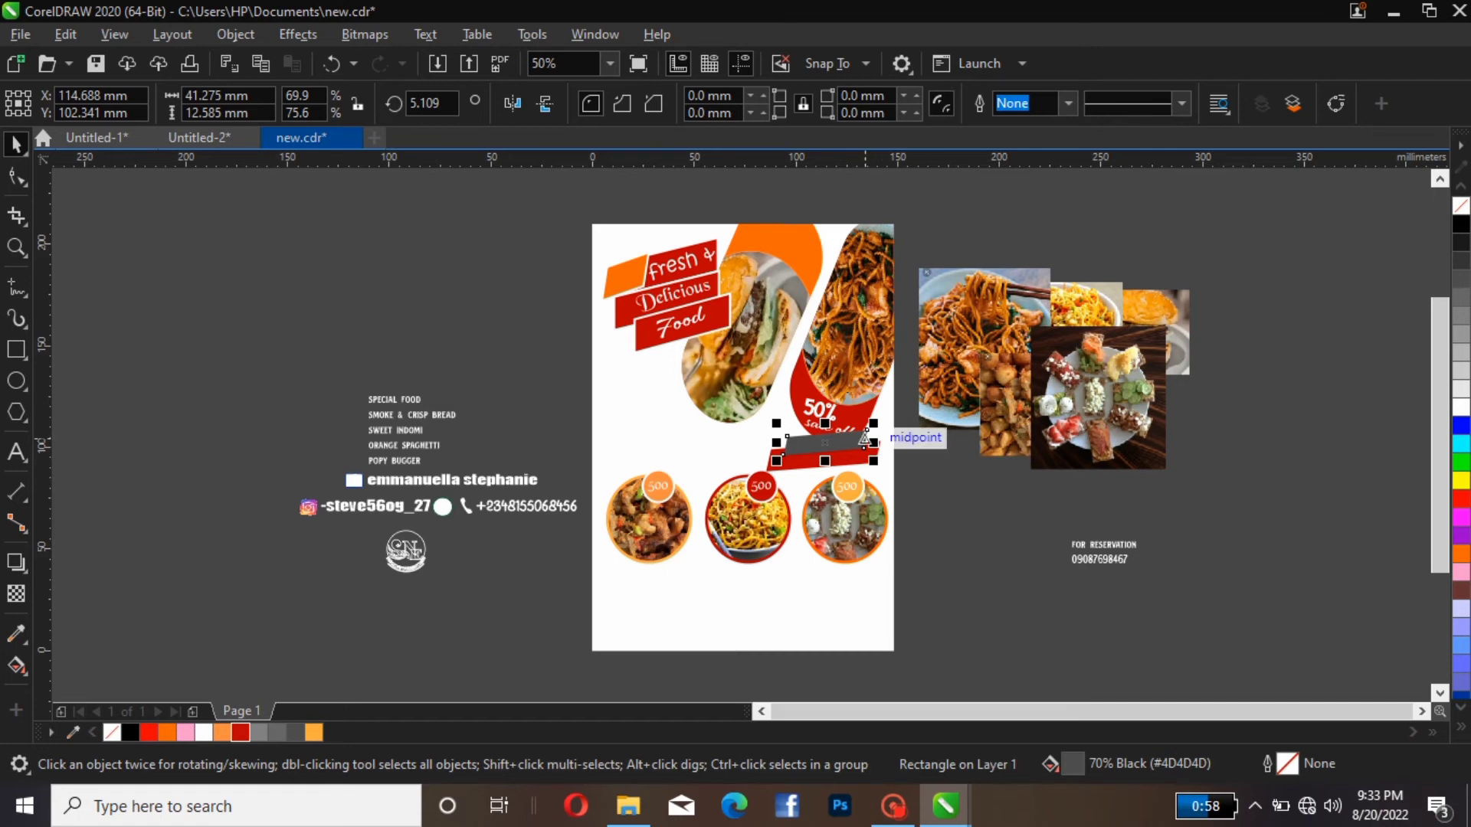
left_click_drag(866, 441, 879, 441)
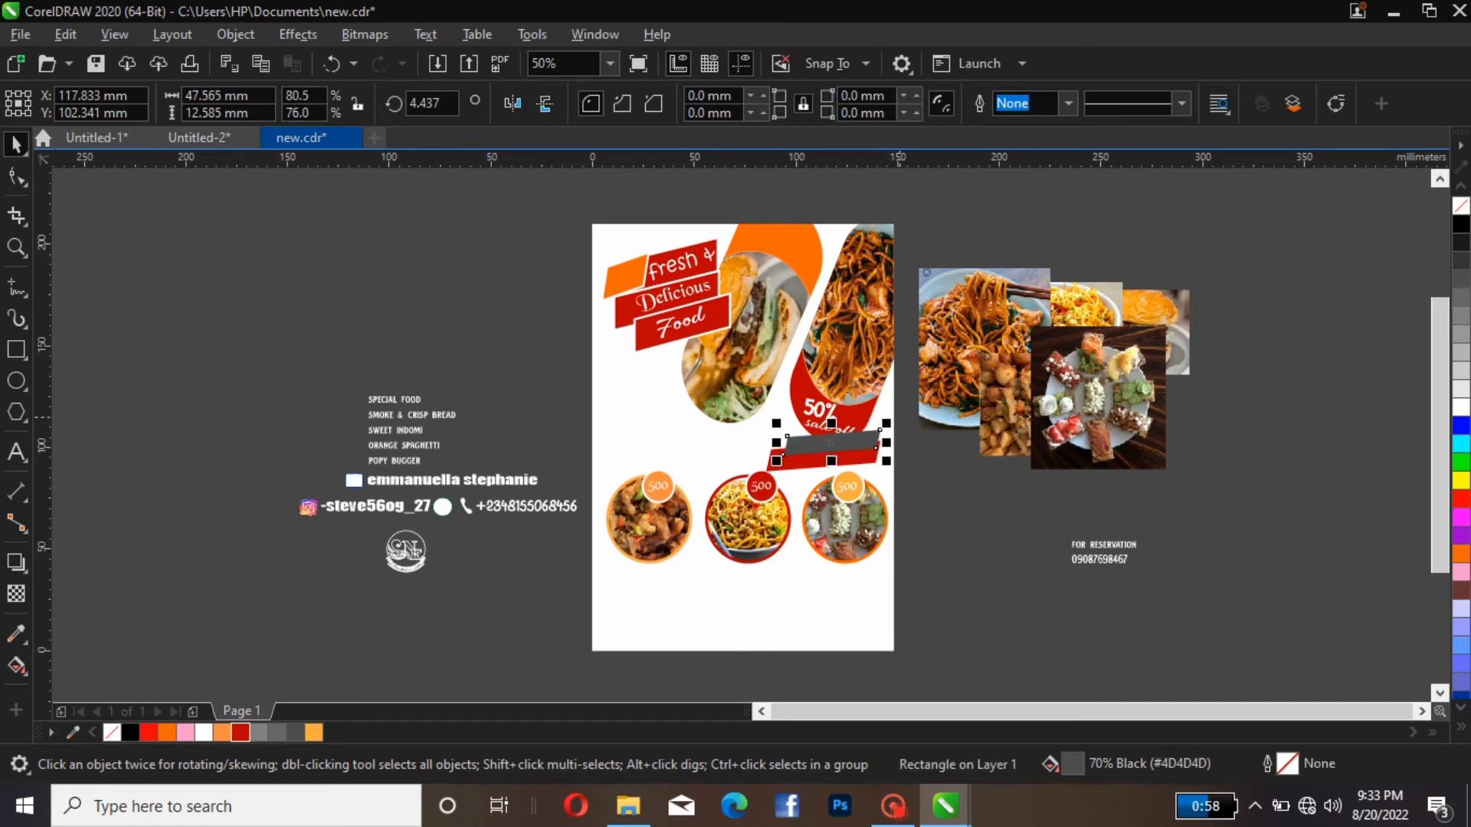
Nudge the grey banner about 3.3 mm left and 1 mm down over the red banner.
key("Left")
key("Left")
key("Left")
key("Left")
key("Left")
key("Left")
key("Left")
key("Left")
key("Left")
key("Left")
key("Left")
key("Left")
key("Left")
key("Left")
key("Left")
key("Left")
key("Left")
key("Left")
key("Left")
key("Left")
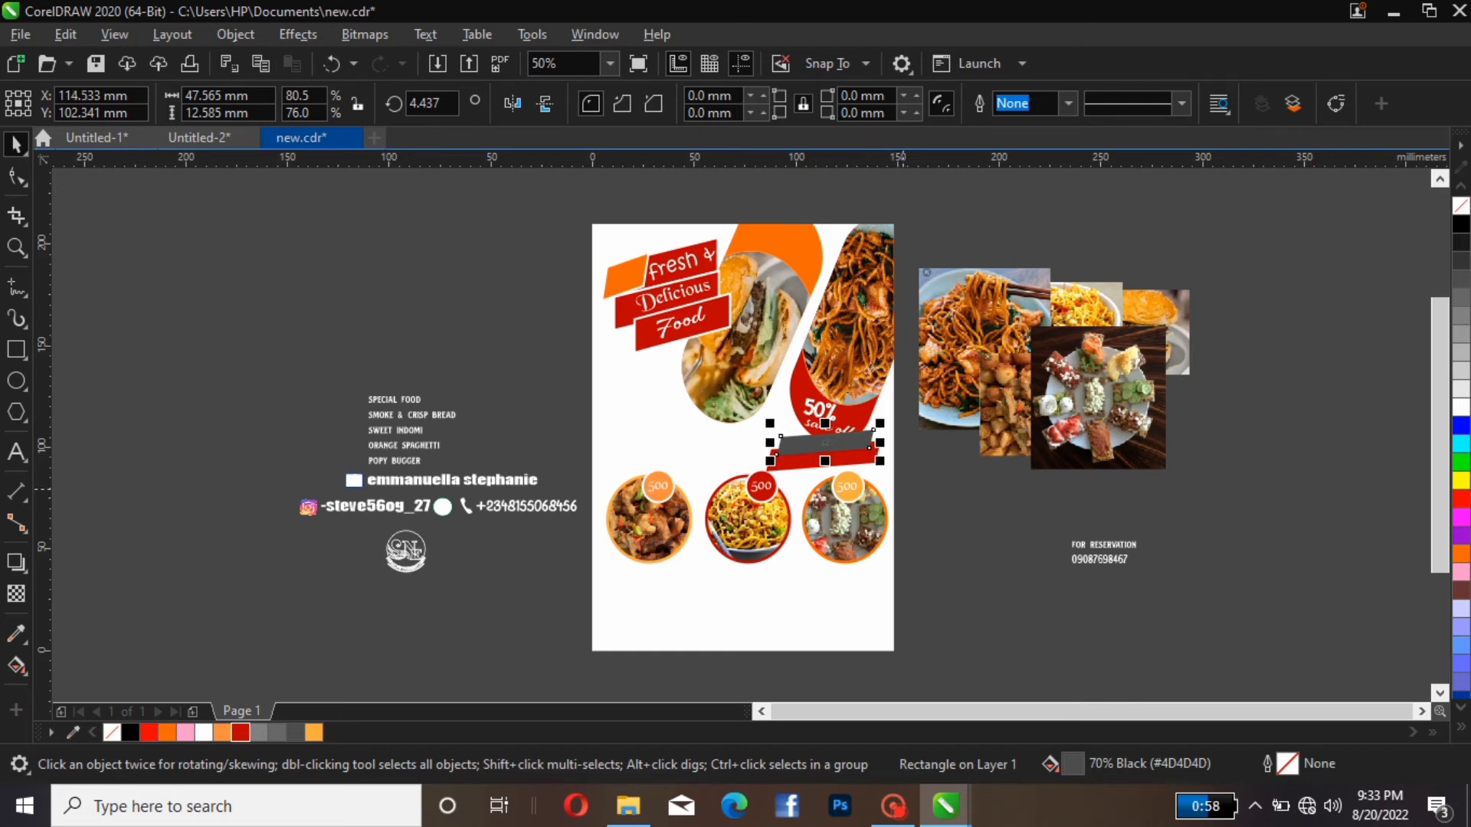
key("Down")
key("Down")
key("Down")
key("Down")
key("Down")
key("Down")
key("Down")
key("Down")
key("Down")
key("Down")
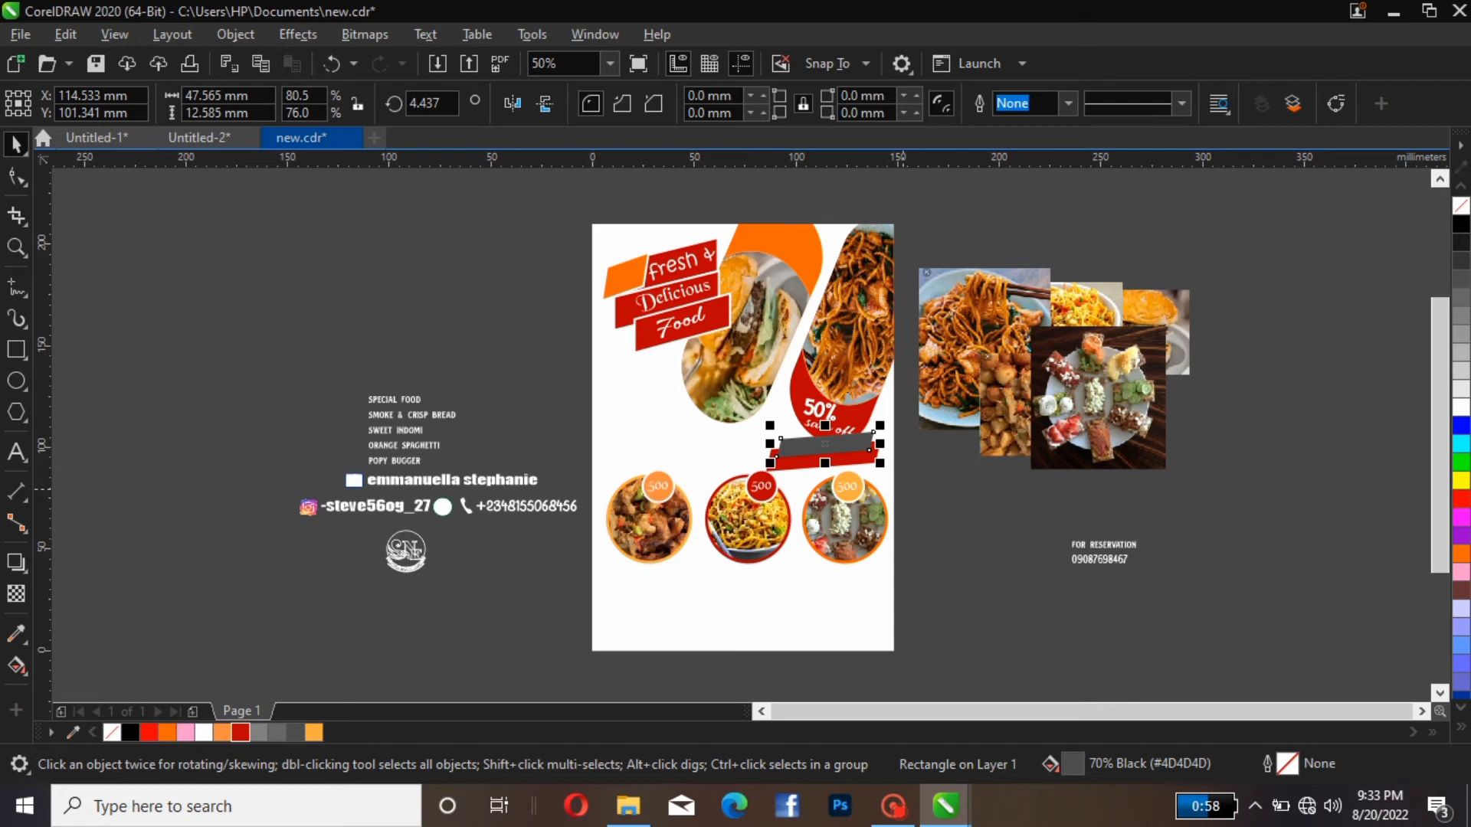
key("Escape")
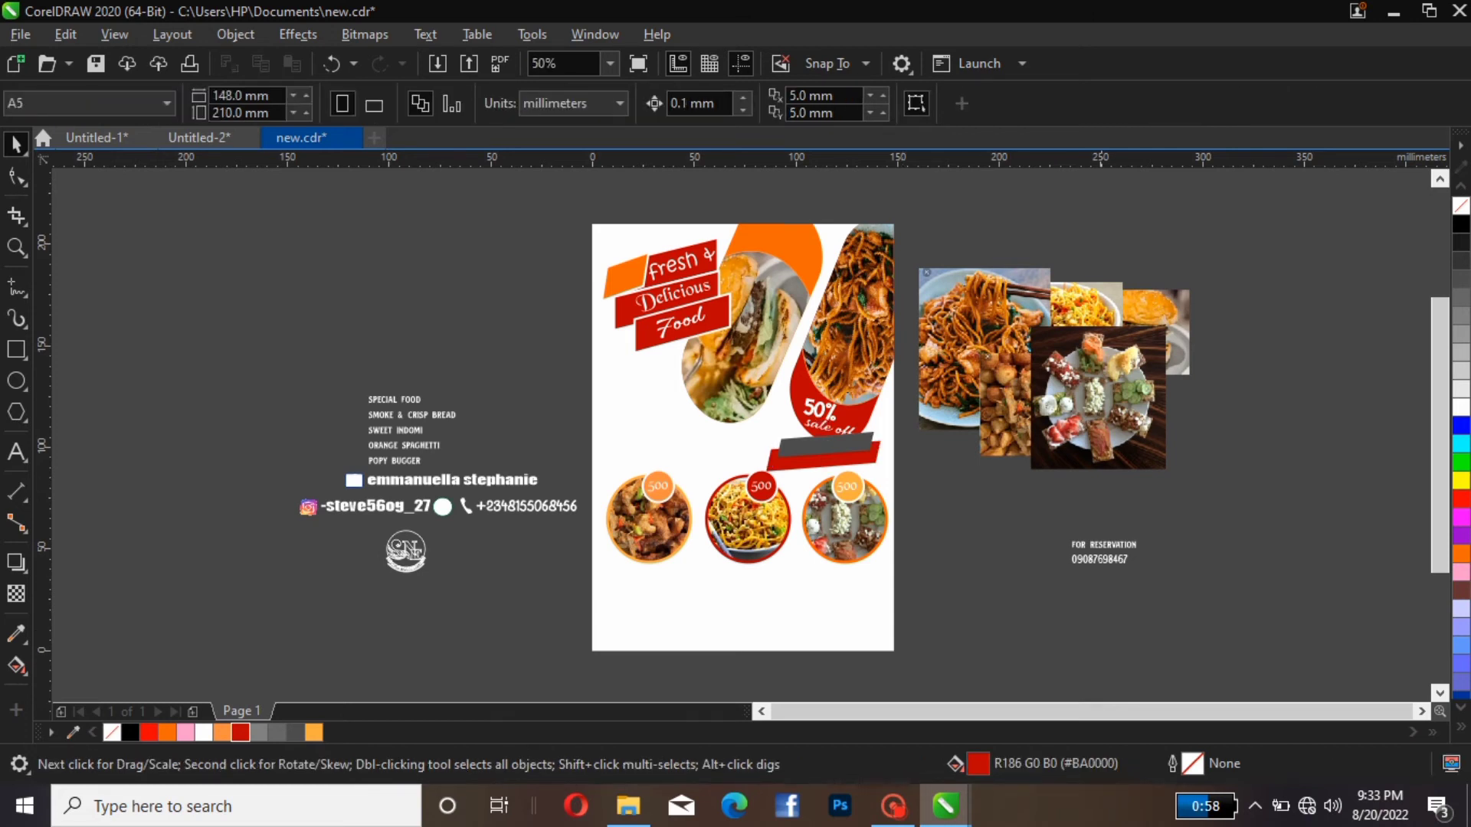
Move the reservation text closer to the page and break it apart into separate lines.
left_click(1099, 549)
left_click_drag(1099, 548, 1045, 530)
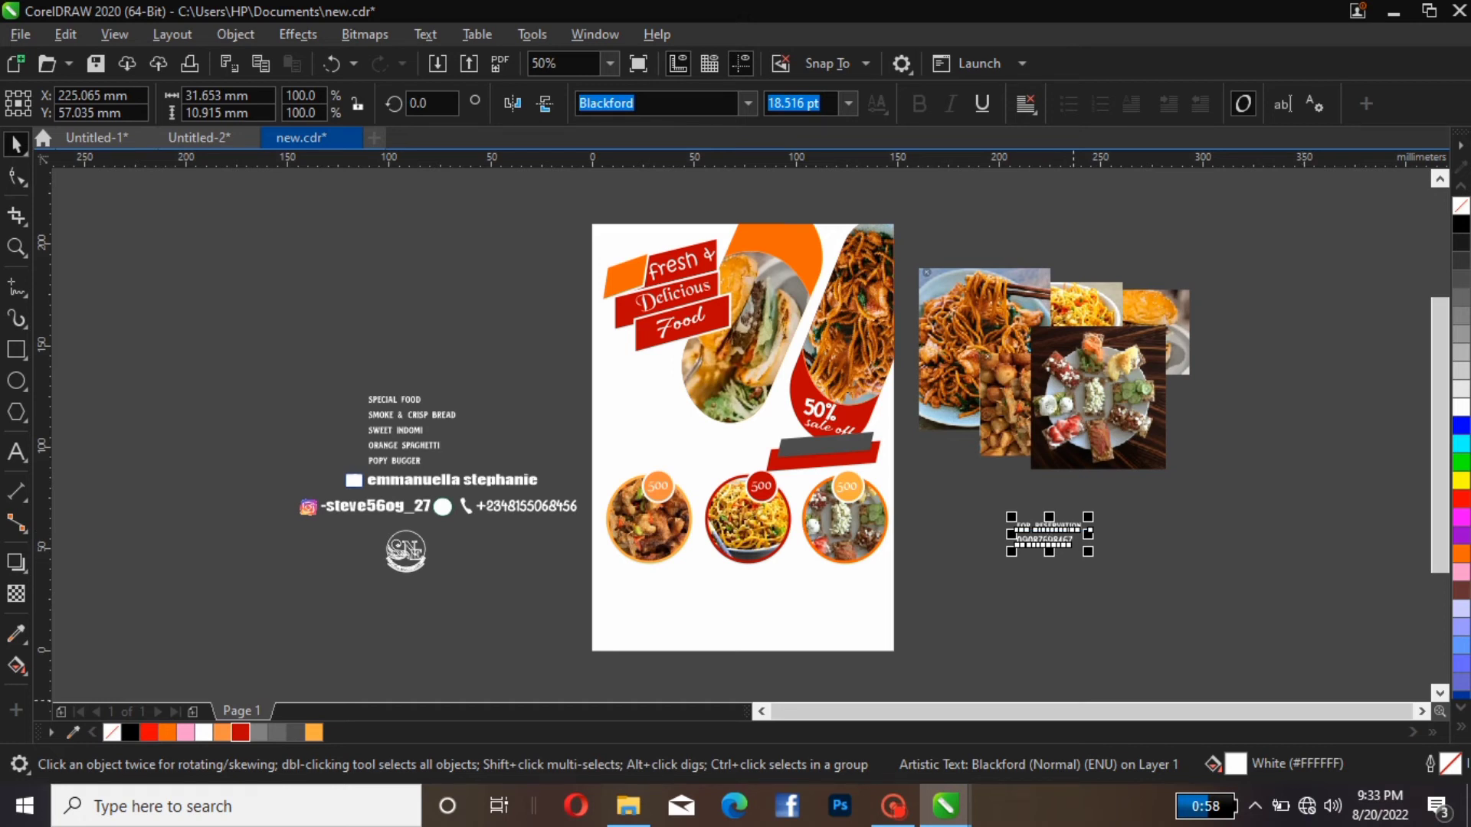
key("ctrl+k")
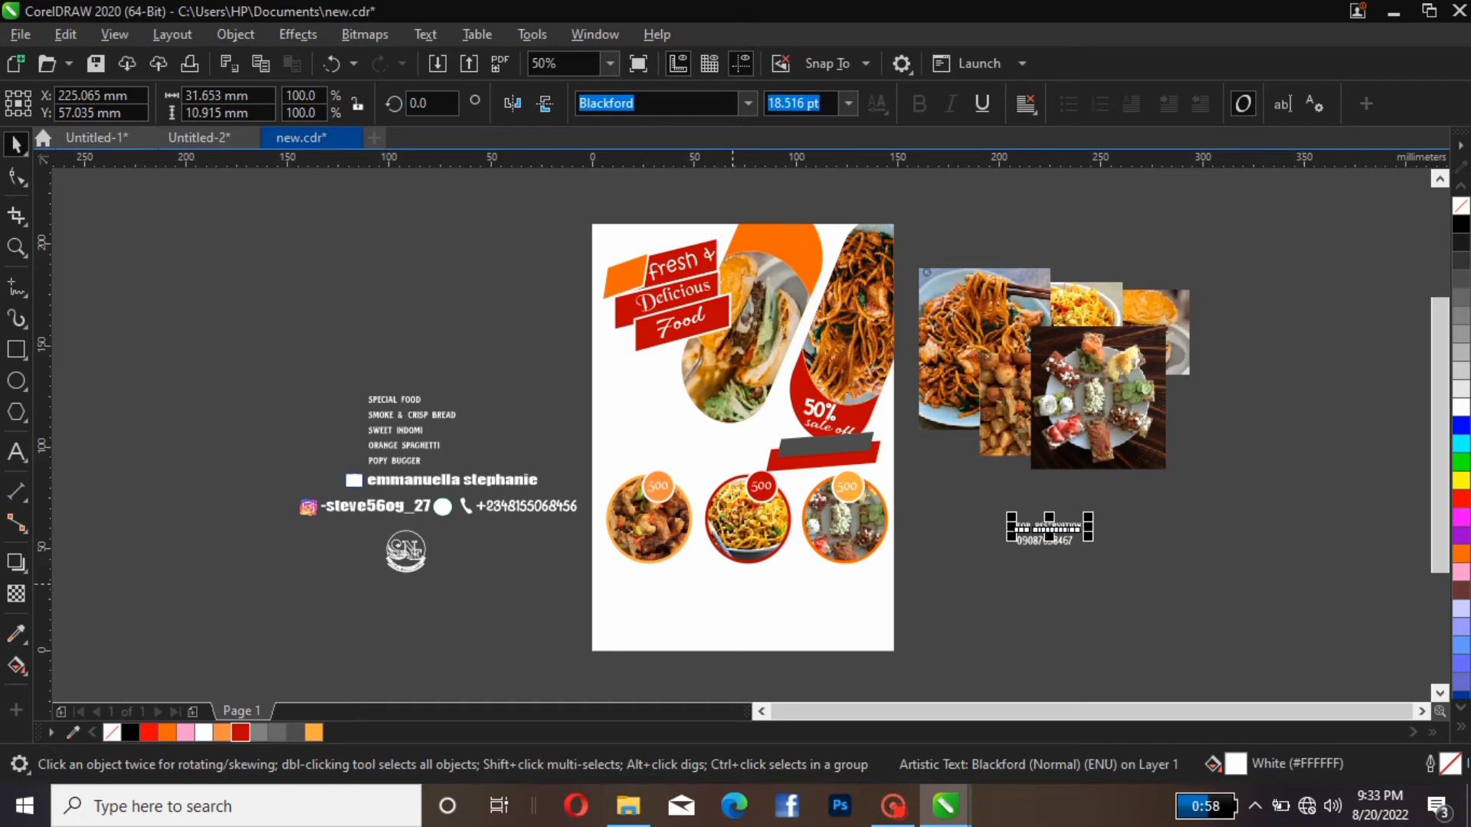
Place the "FOR RESERVATION" line on the grey banner and nudge it right until it is centred there.
left_click_drag(1049, 527, 812, 447)
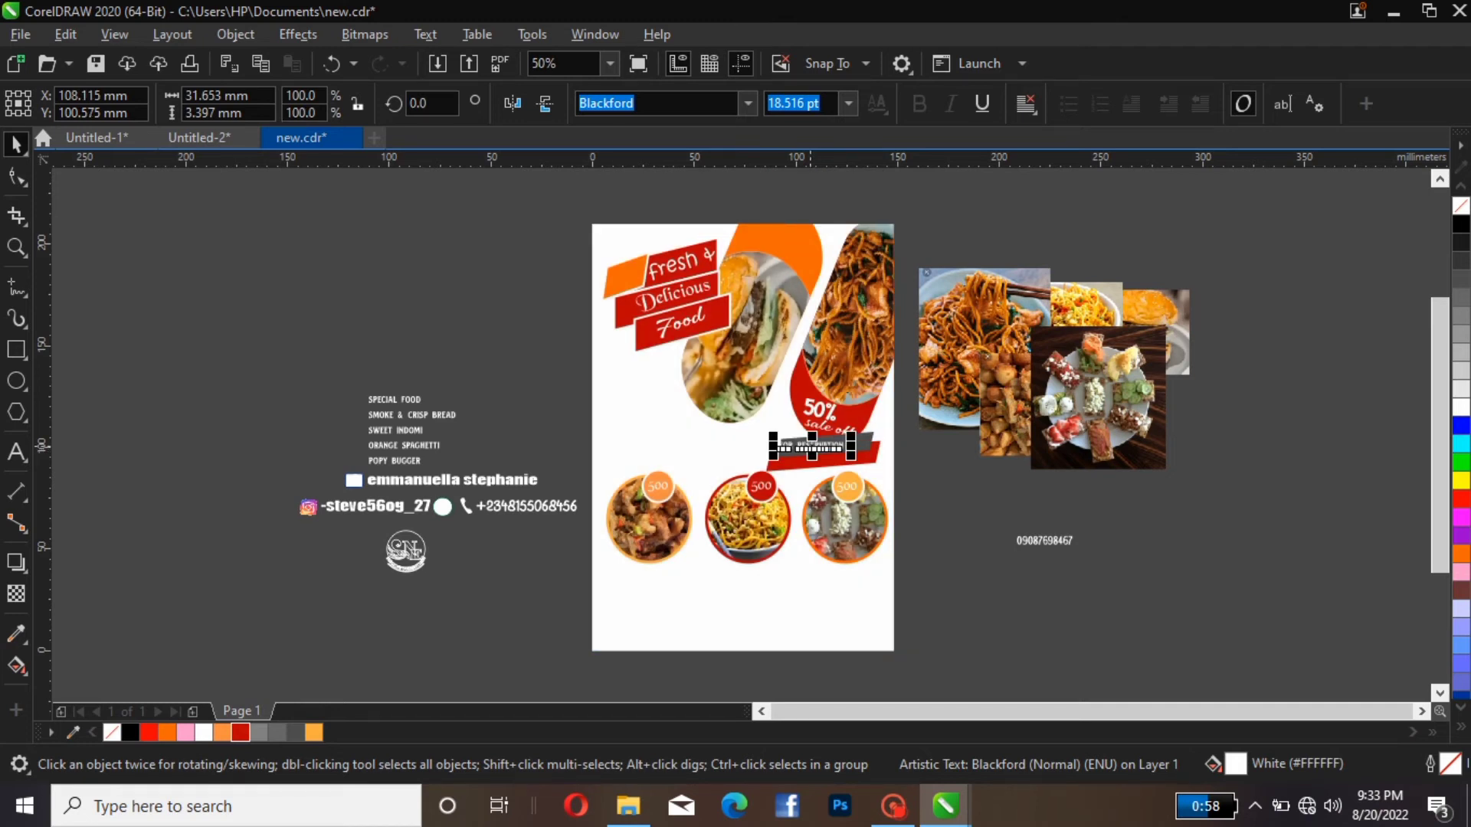
key("Right")
key("Right")
key("Right")
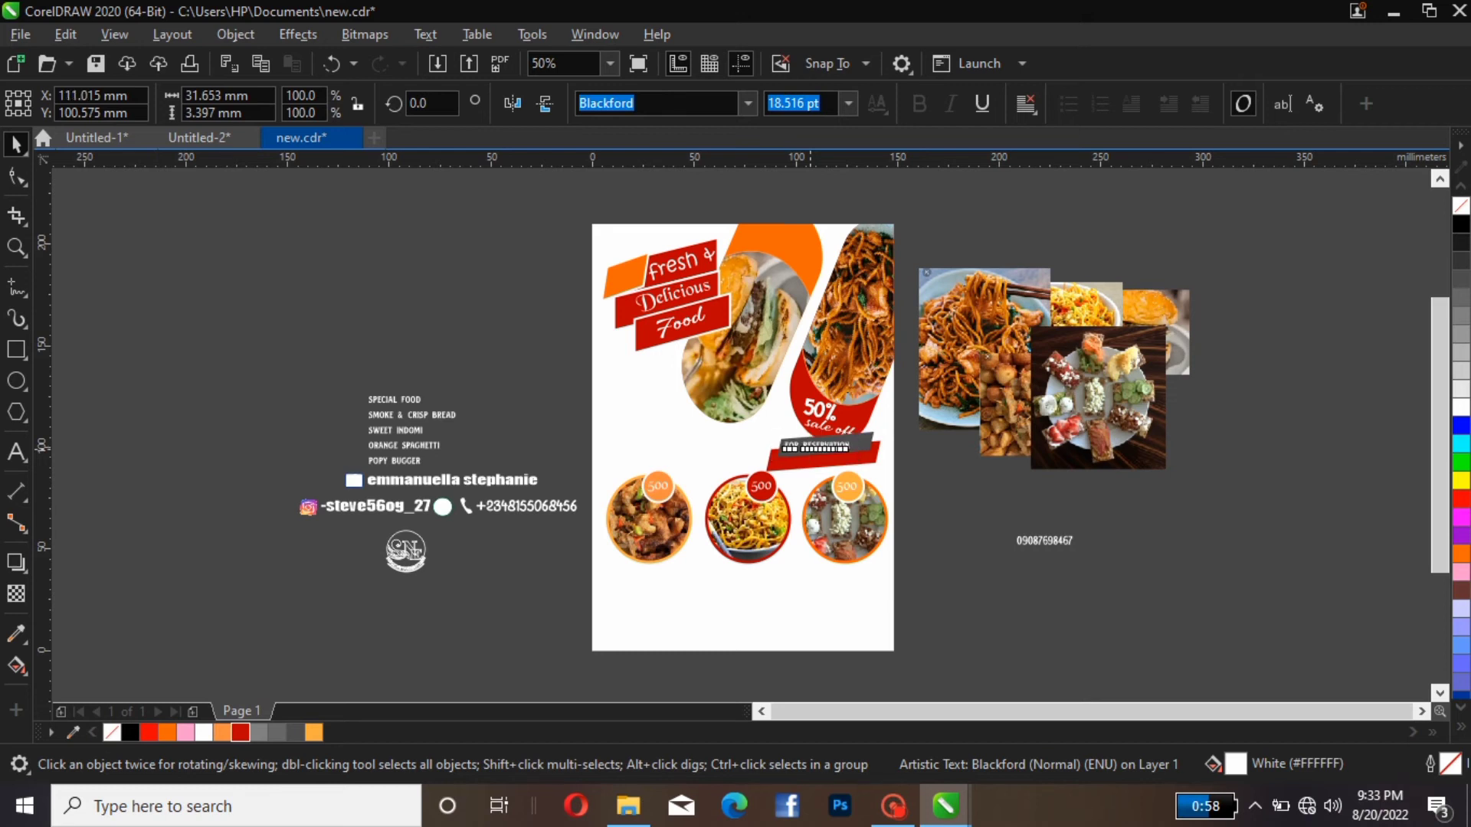
key("Right")
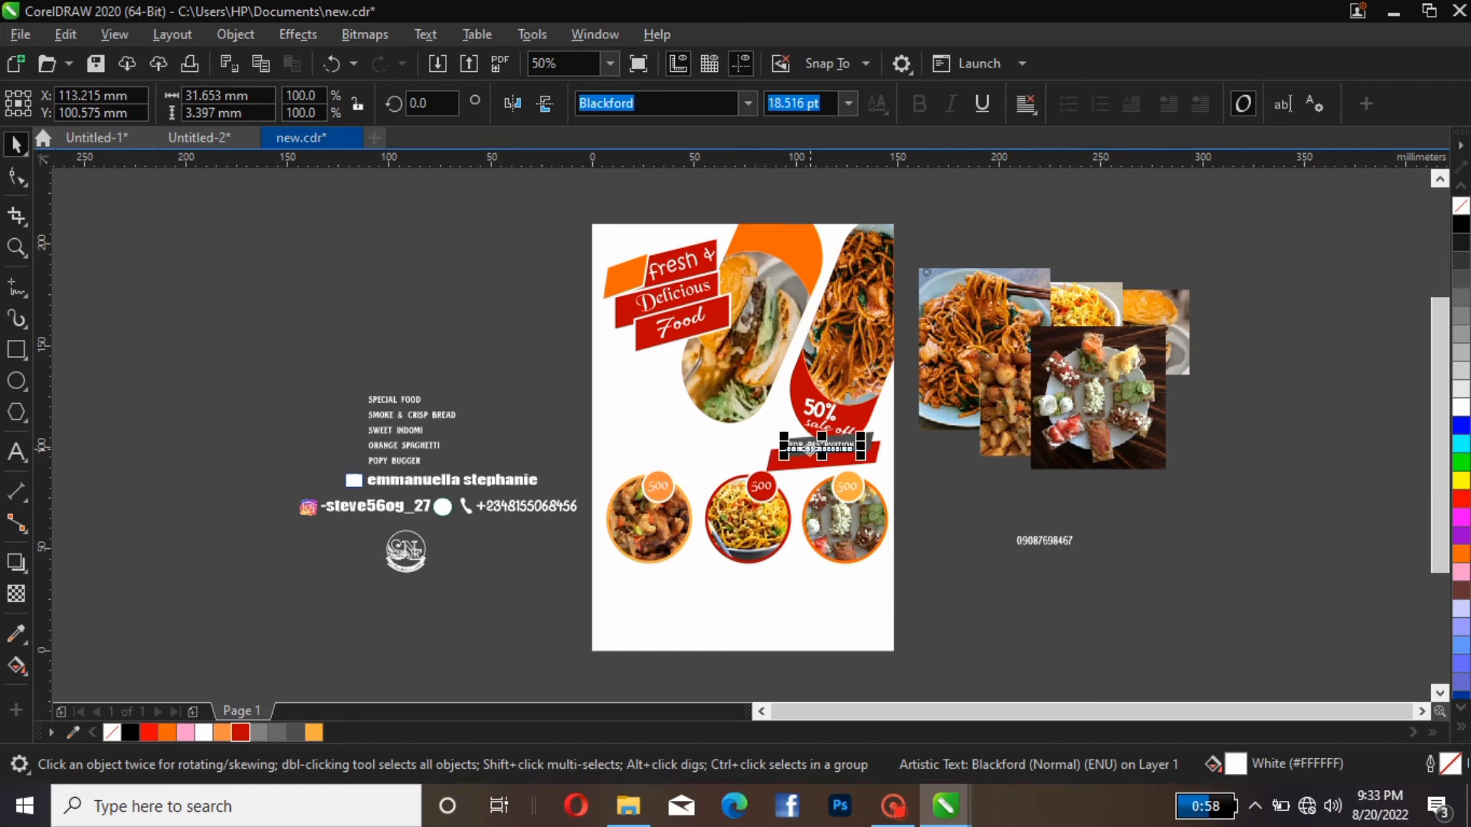
key("Right")
key("Right")
key("Right")
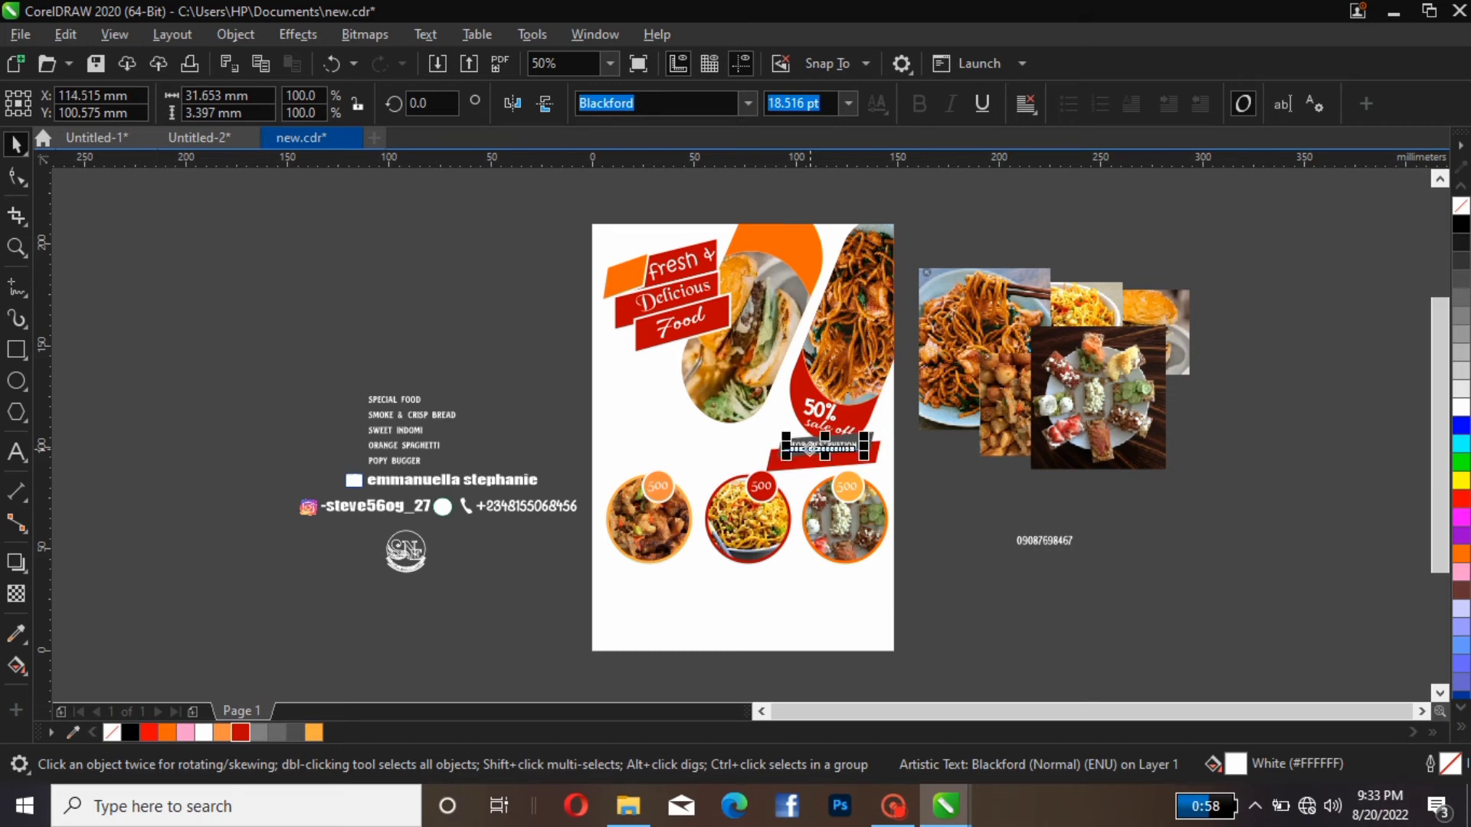
key("Escape")
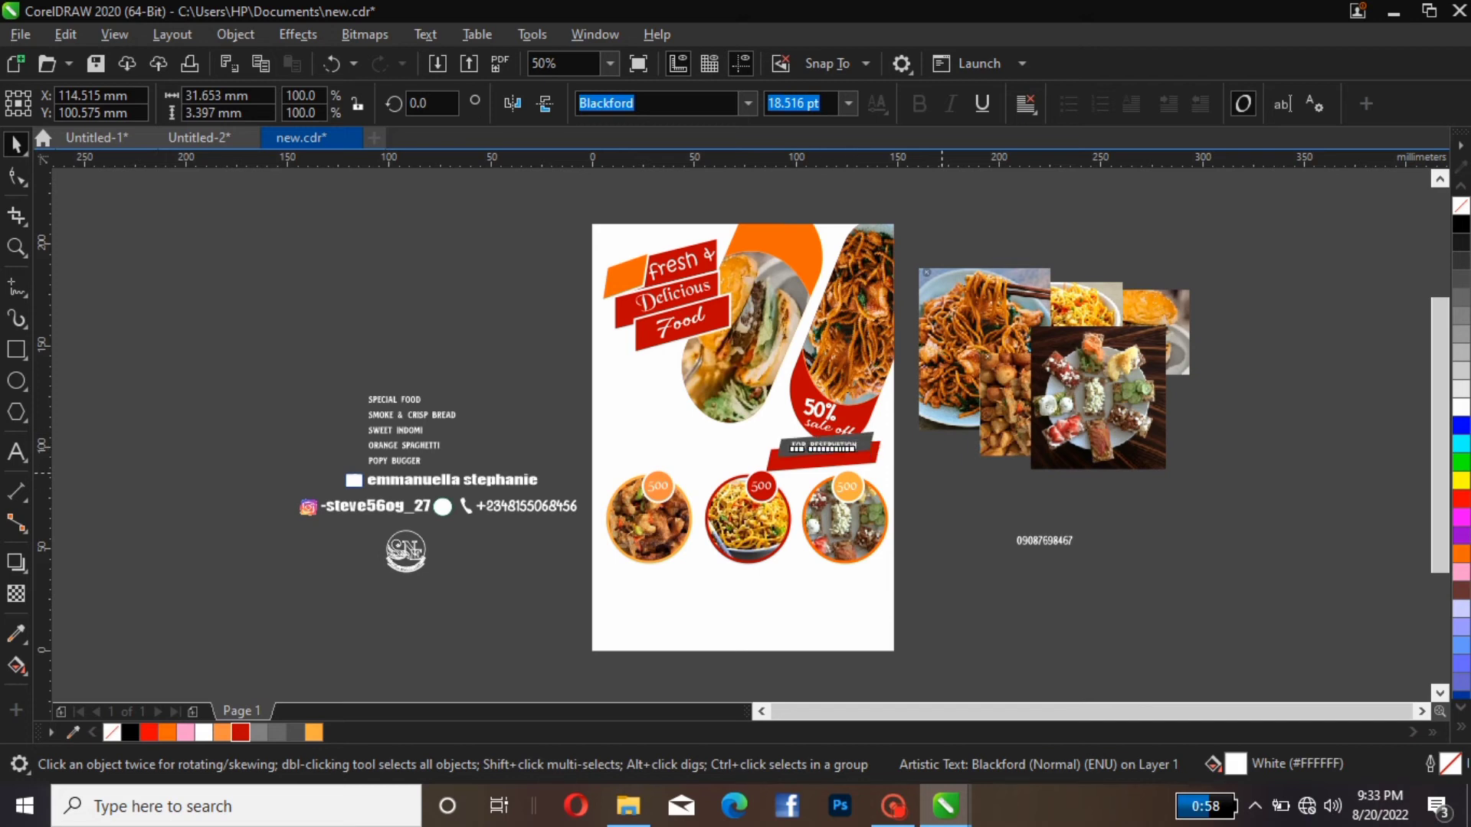
Move the phone number onto the red banner below "FOR RESERVATION" and bring it in front of the banner.
left_click(1044, 539)
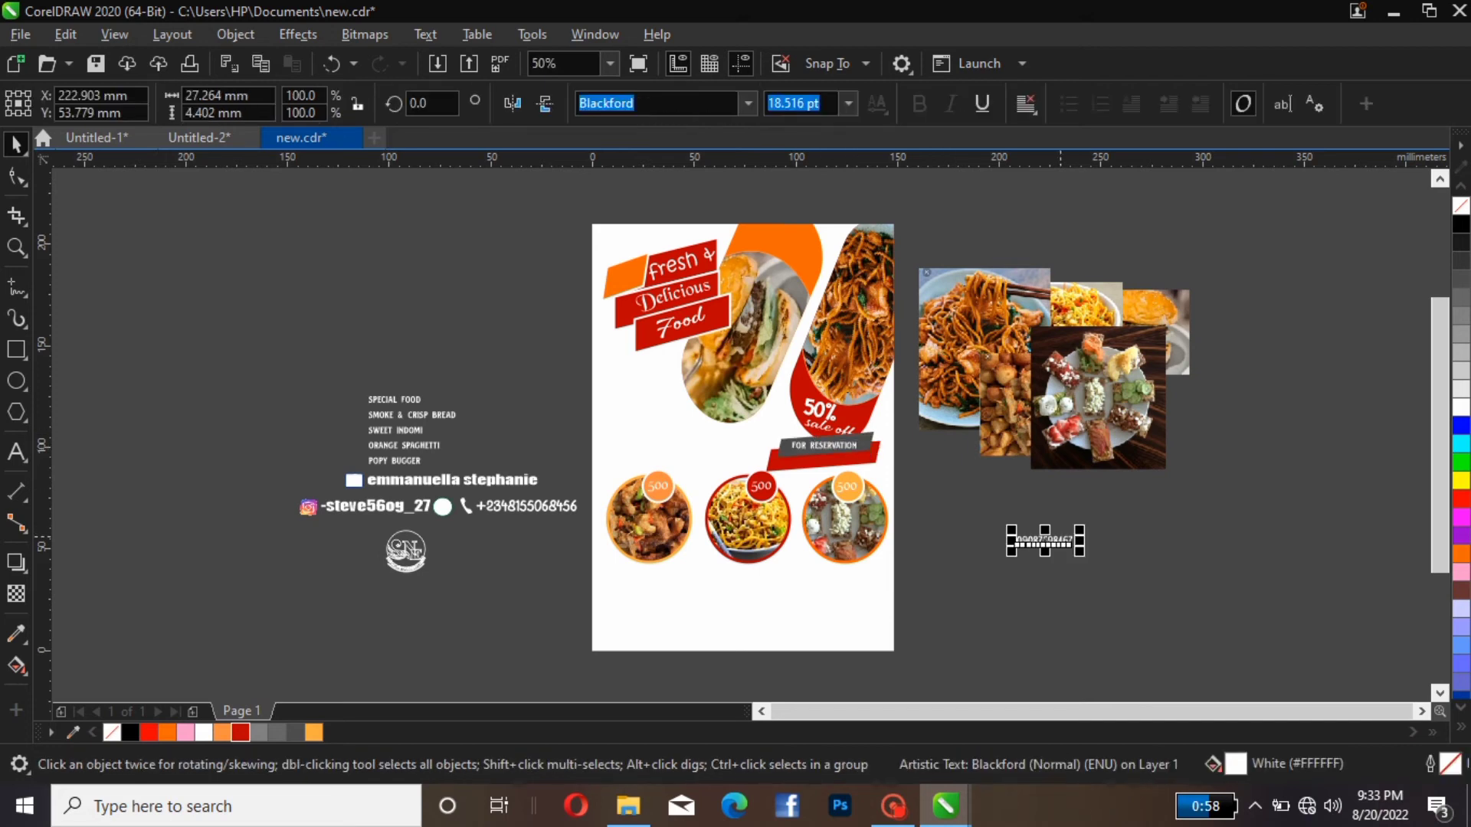
left_click_drag(1045, 539, 833, 457)
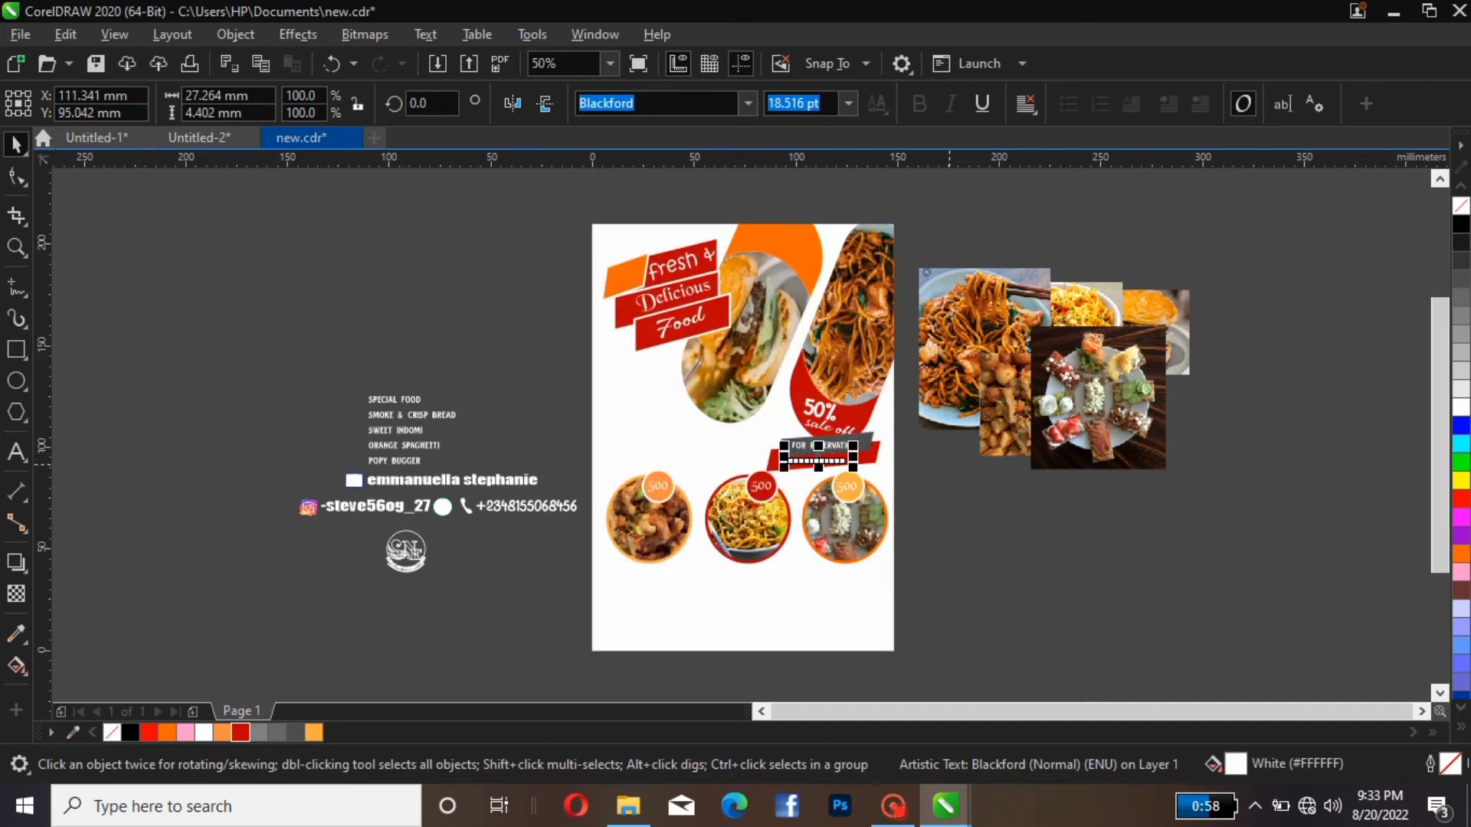
left_click(949, 477)
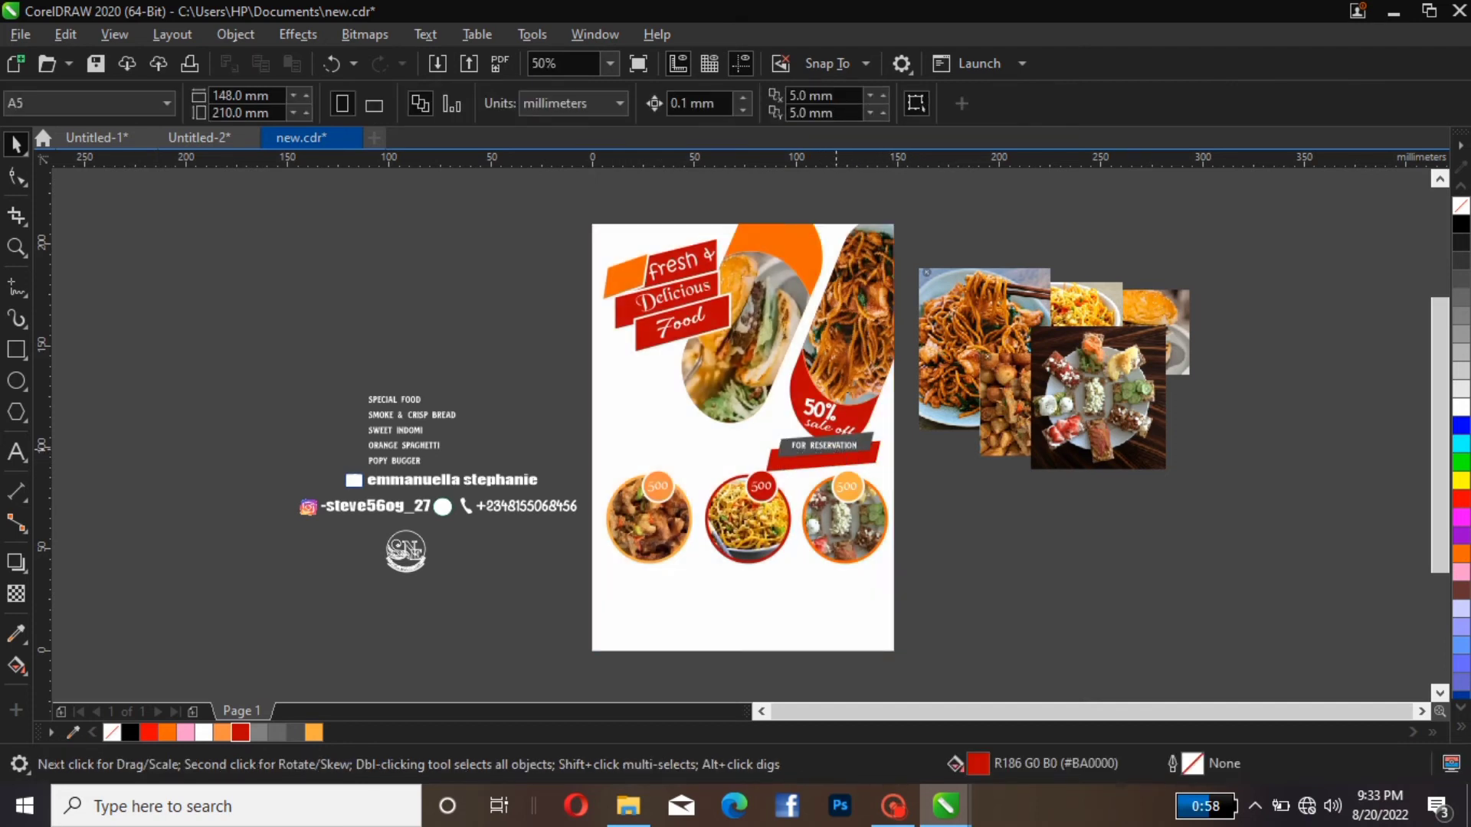
left_click(822, 458)
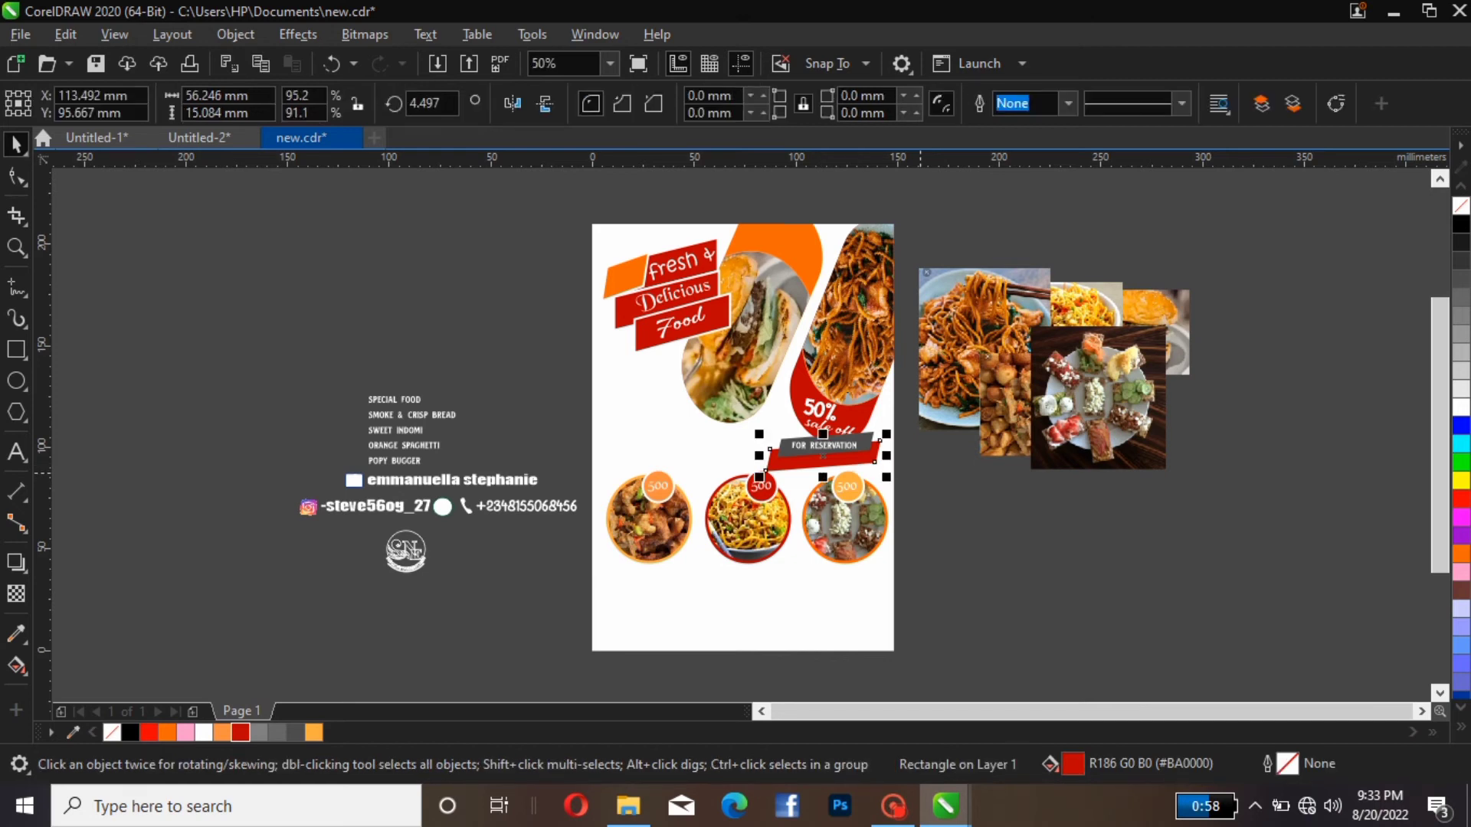
left_click(920, 473)
left_click(950, 360)
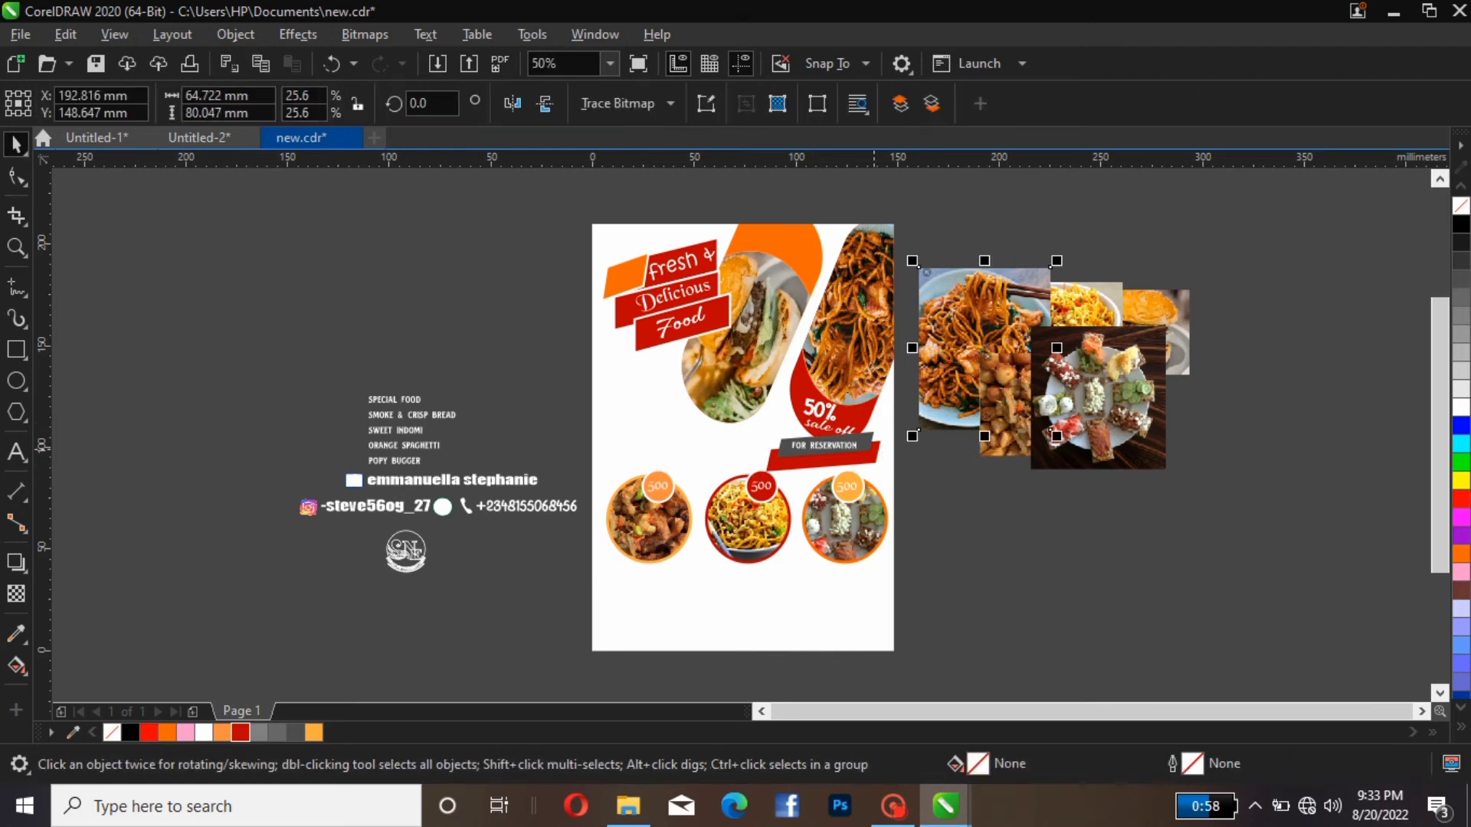
left_click_drag(906, 426, 781, 490)
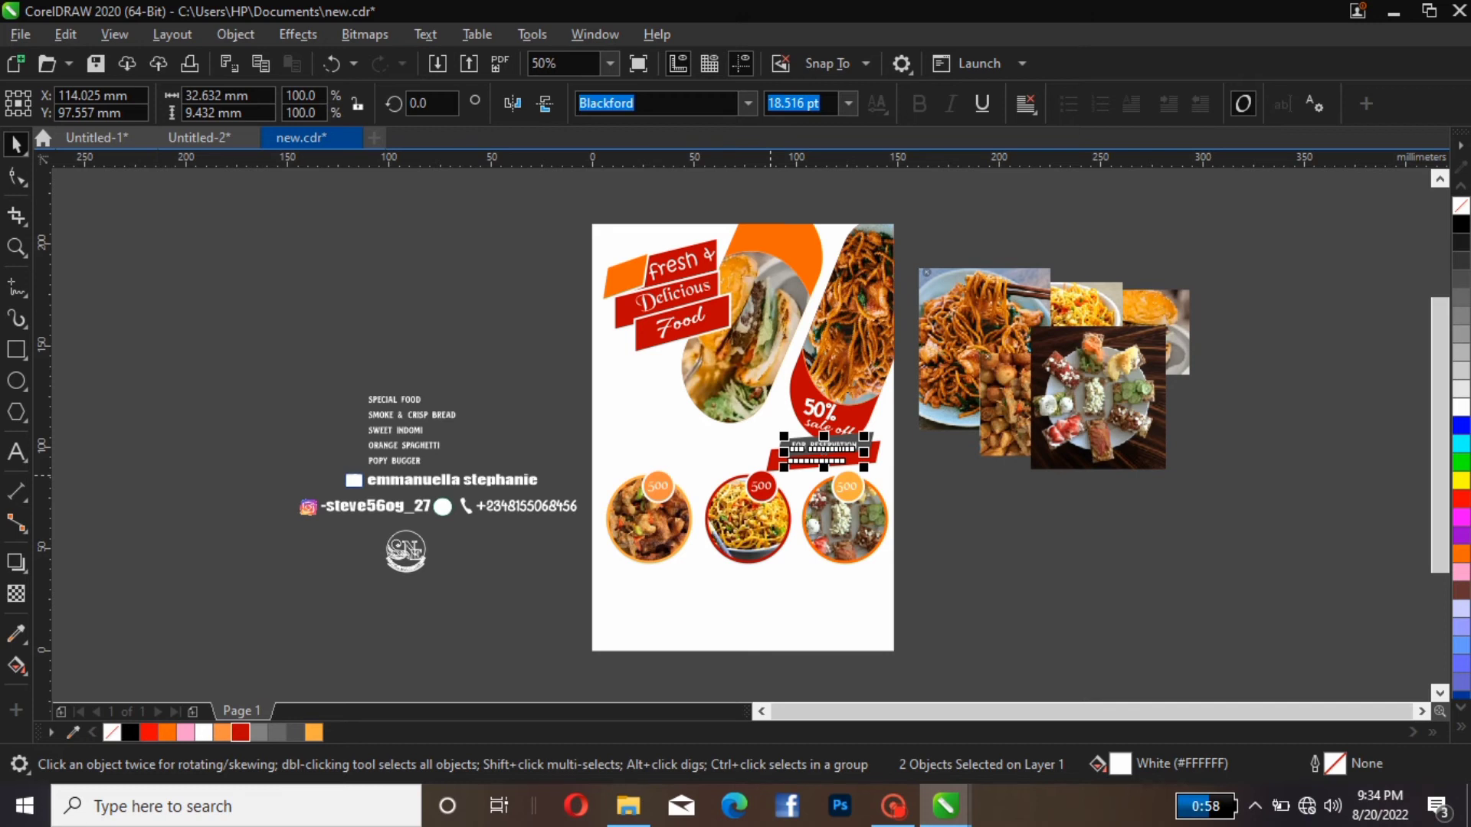
left_click(948, 533)
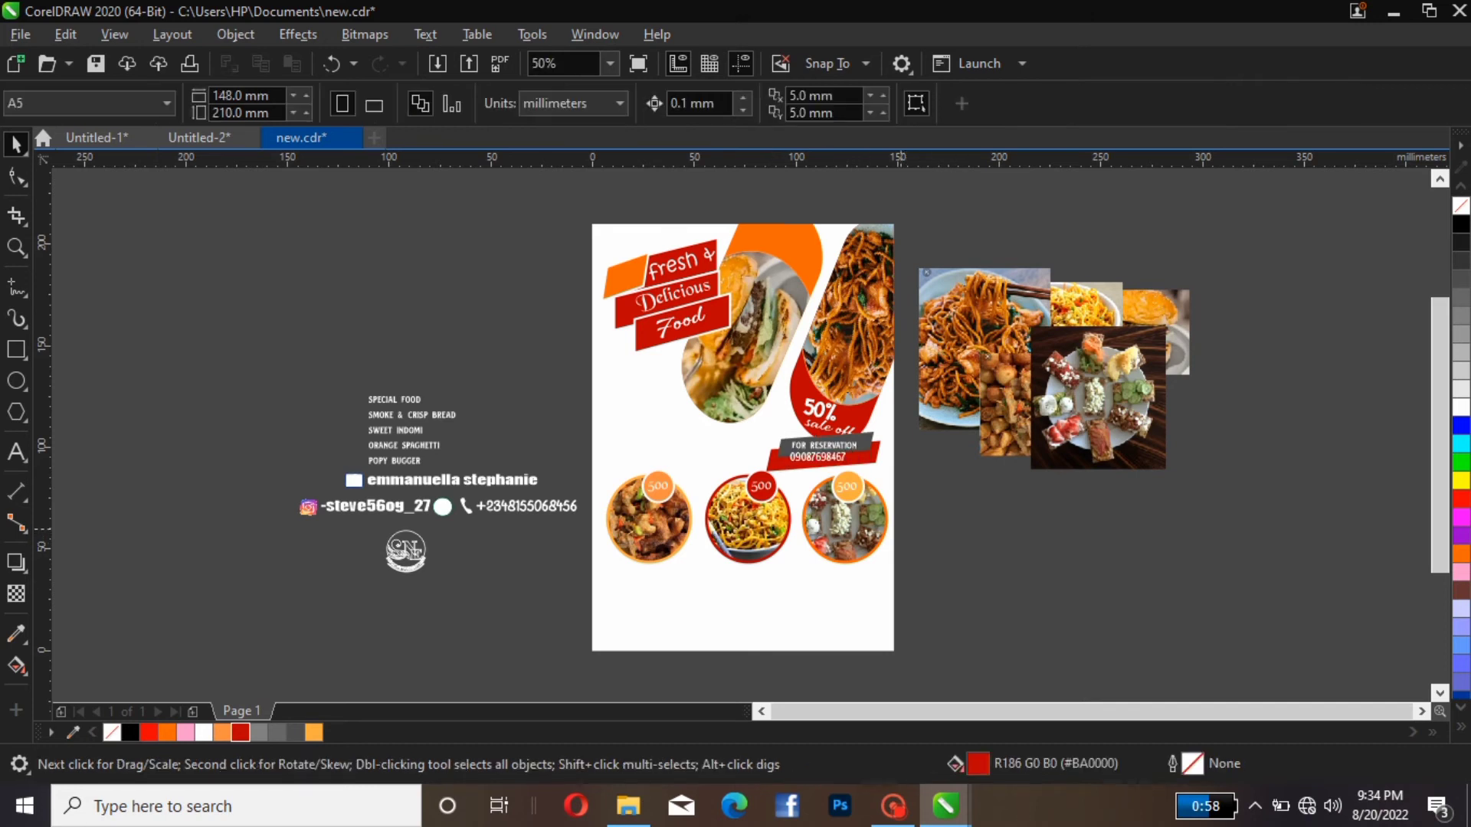
Nudge the phone number down 0.3 mm and set its font to Aromia Script Thin.
left_click(832, 461)
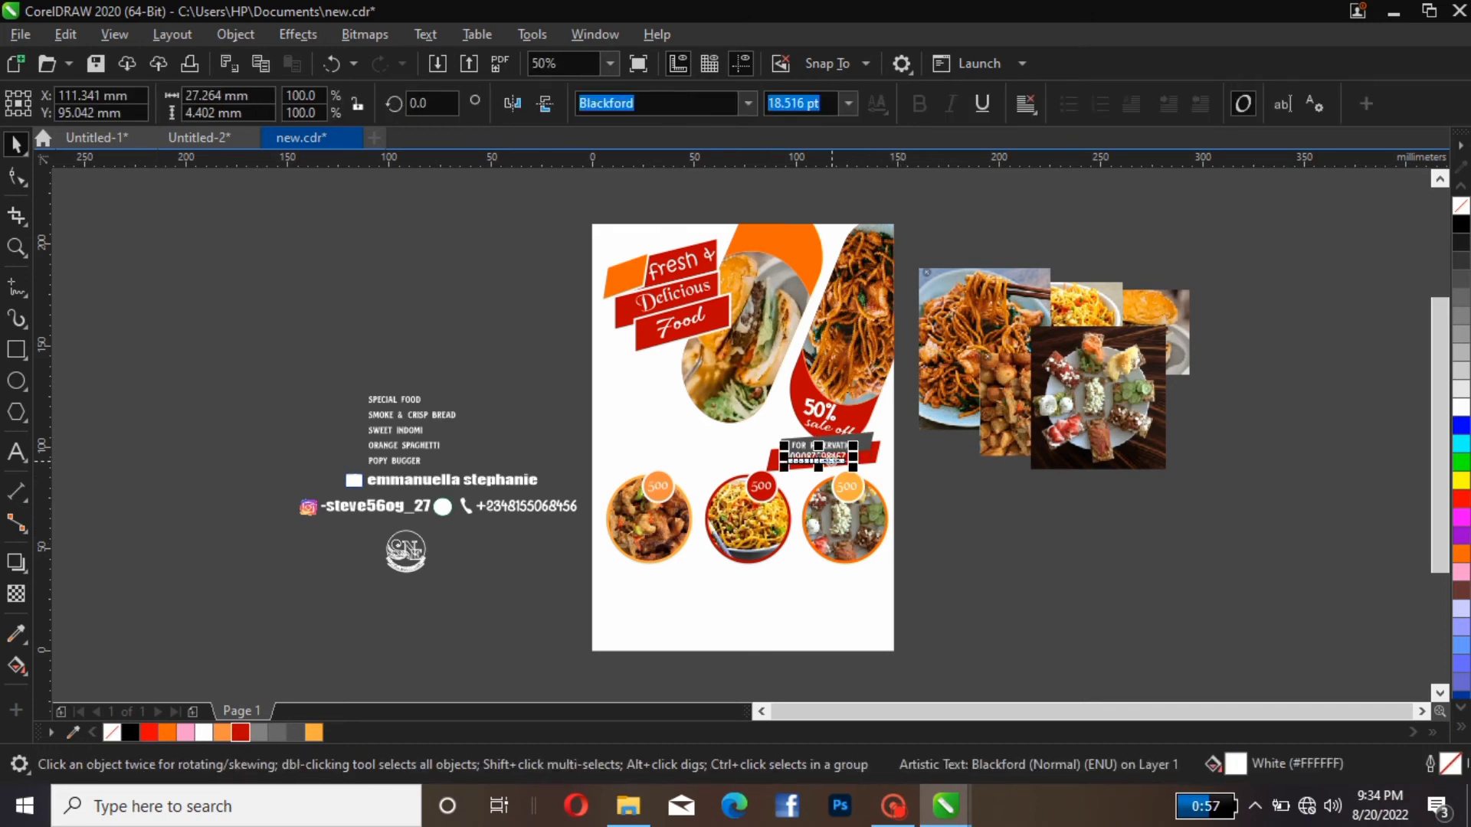
key("Down")
key("Down")
key("Down")
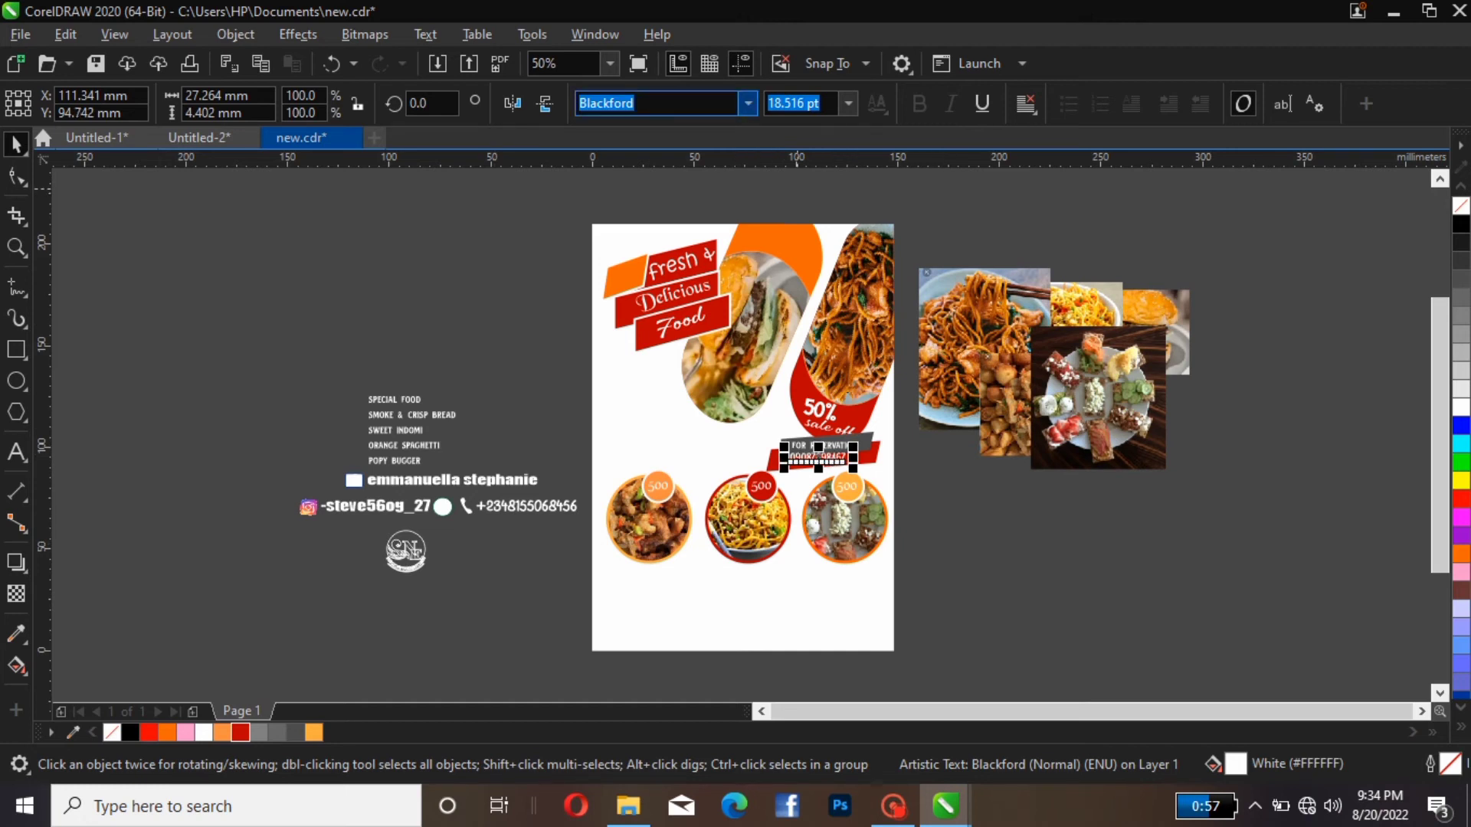
left_click(747, 103)
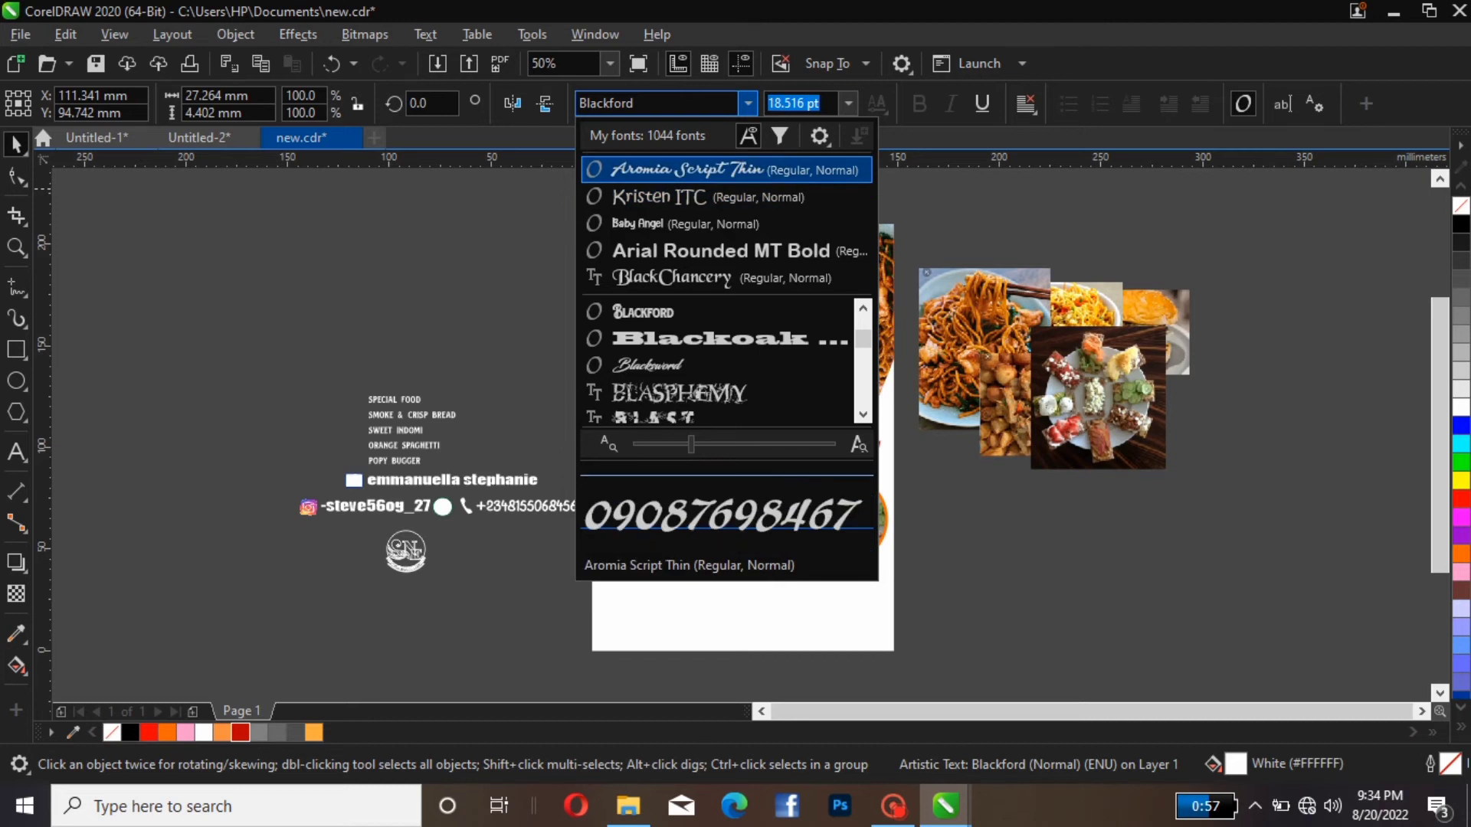
key("Return")
key("Escape")
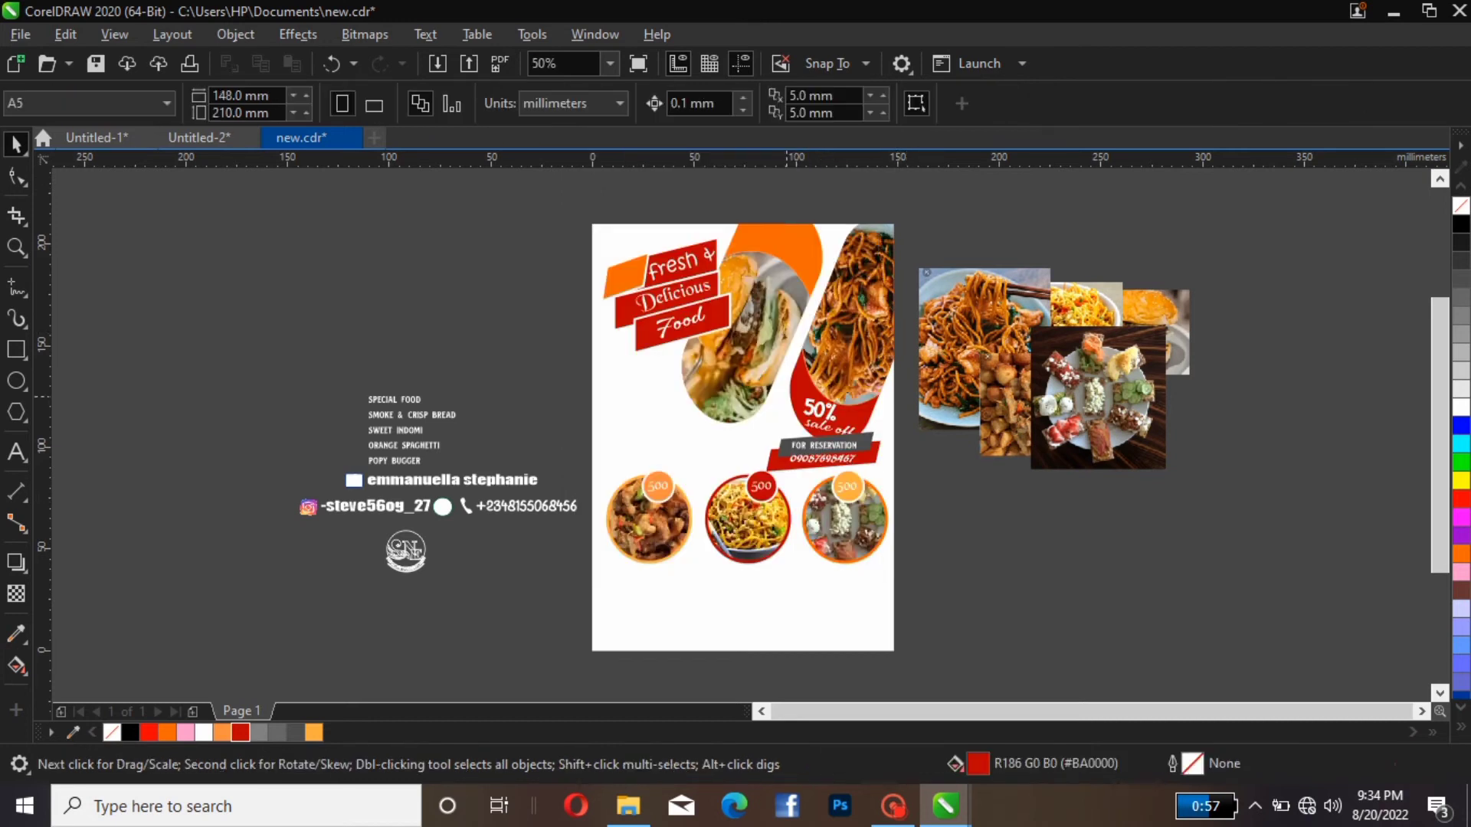
Set the font of the "FOR RESERVATION" line to Aromia Script Thin.
left_click(832, 443)
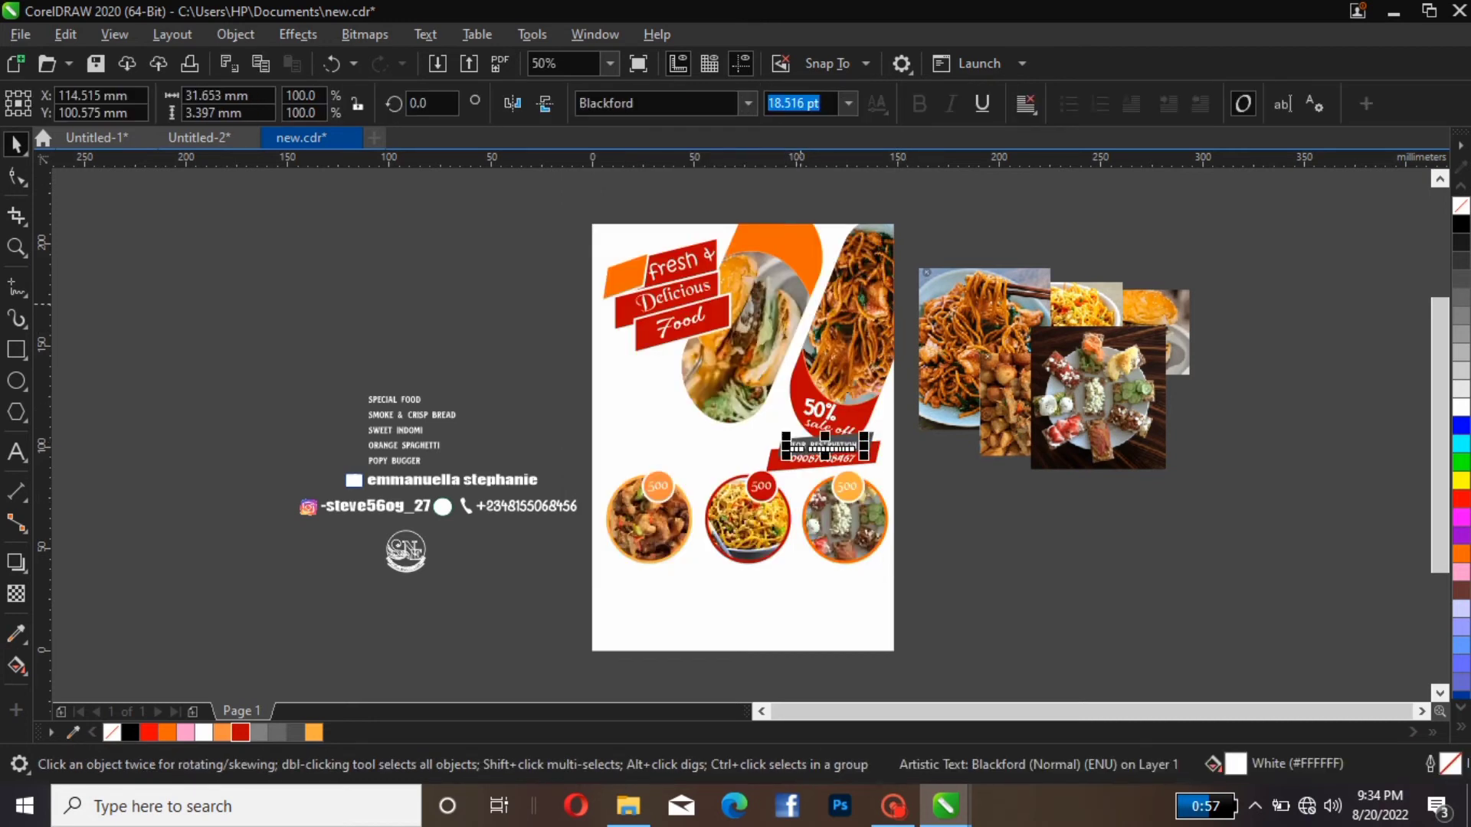
left_click(747, 103)
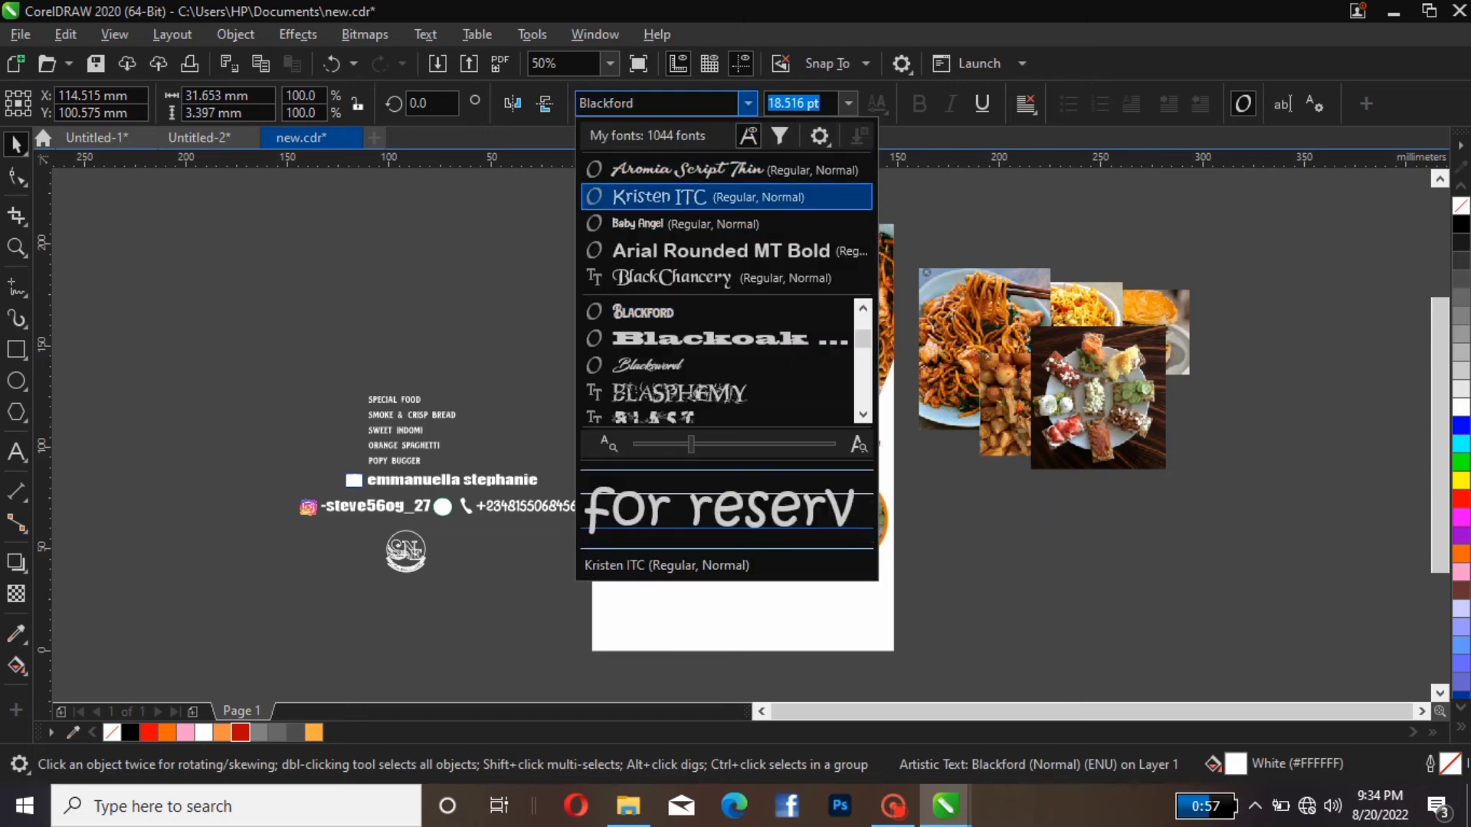
key("Escape")
key("Escape")
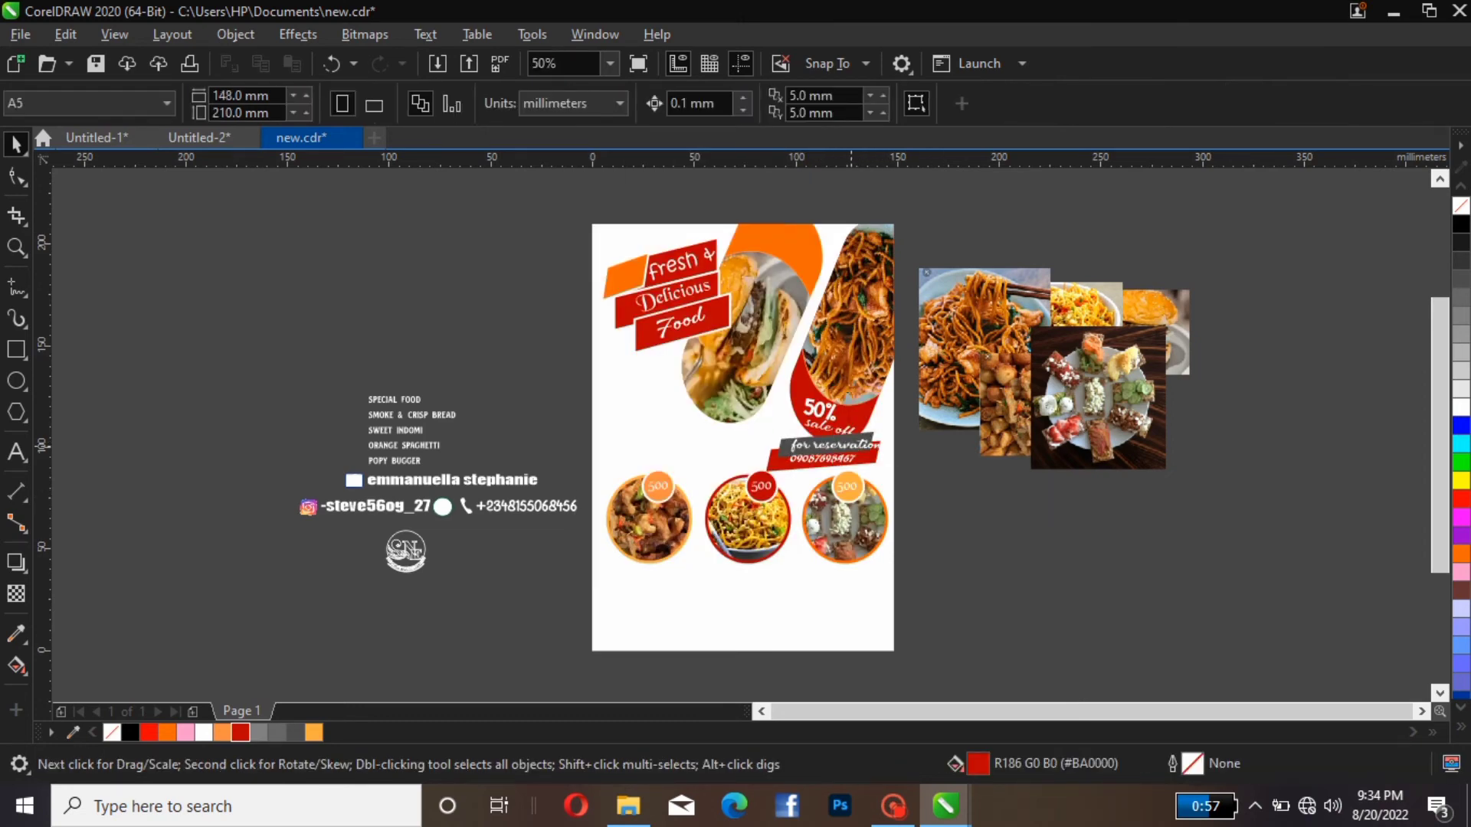
Shrink the "for reservation" text to about 16.7 pt and shift it left to fit the grey banner.
scroll(851, 445, "up", 2)
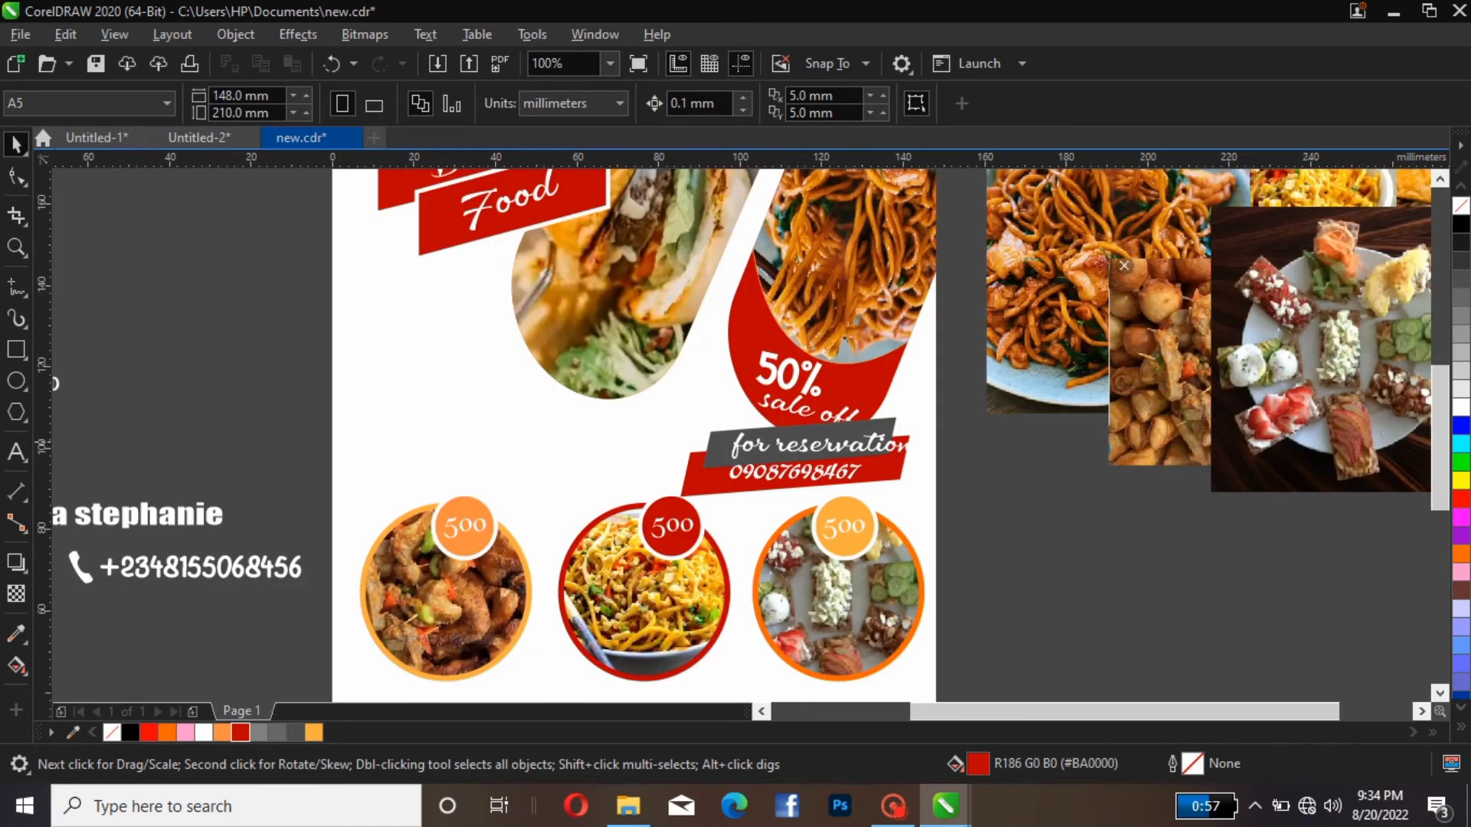
left_click(867, 443)
key("Escape")
left_click(854, 443)
left_click_drag(857, 448, 884, 429)
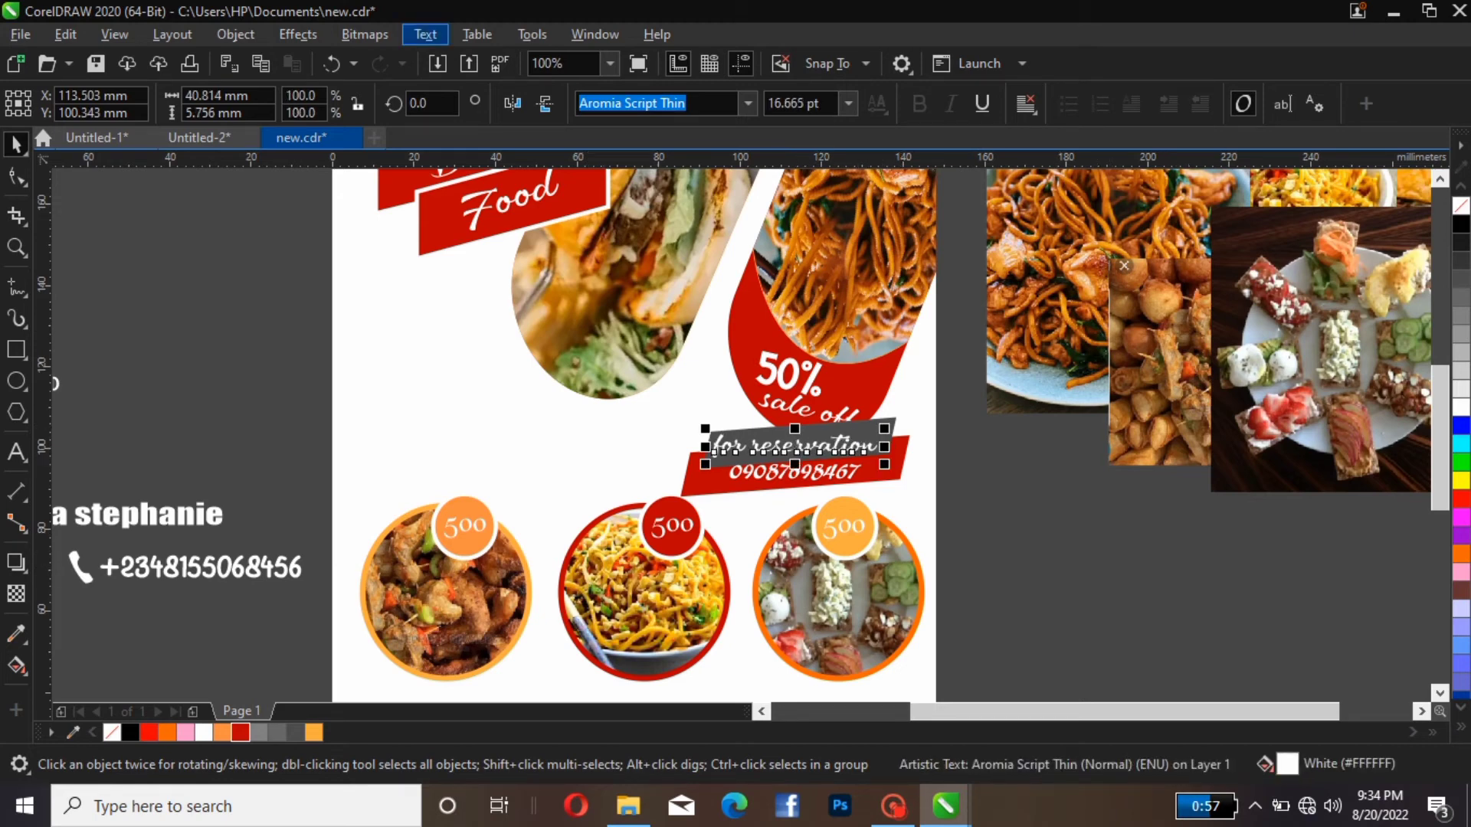
Change the "for reservation" text to Title Case.
left_click(425, 33)
left_click(478, 485)
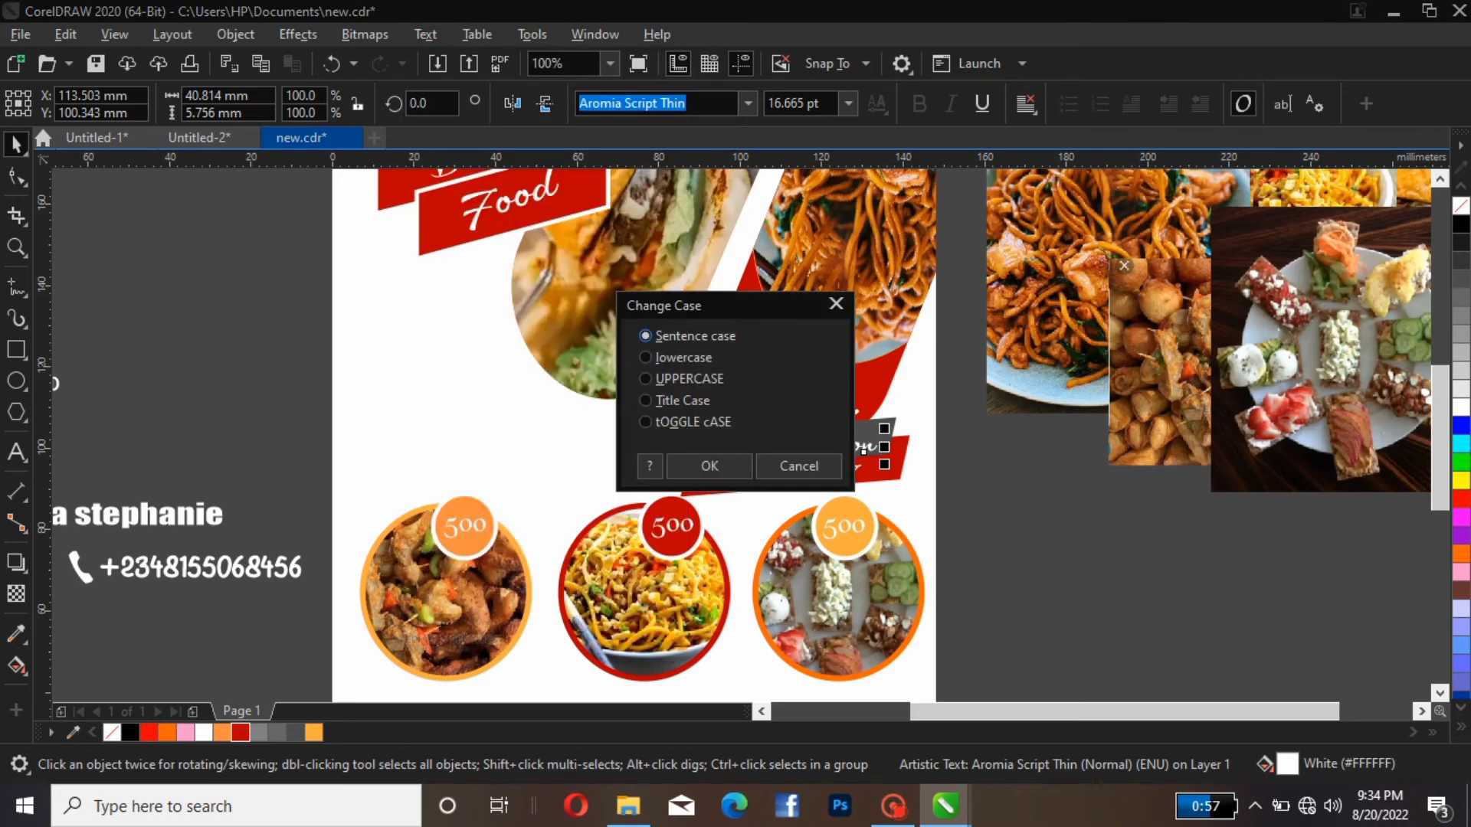
left_click(645, 400)
left_click(709, 465)
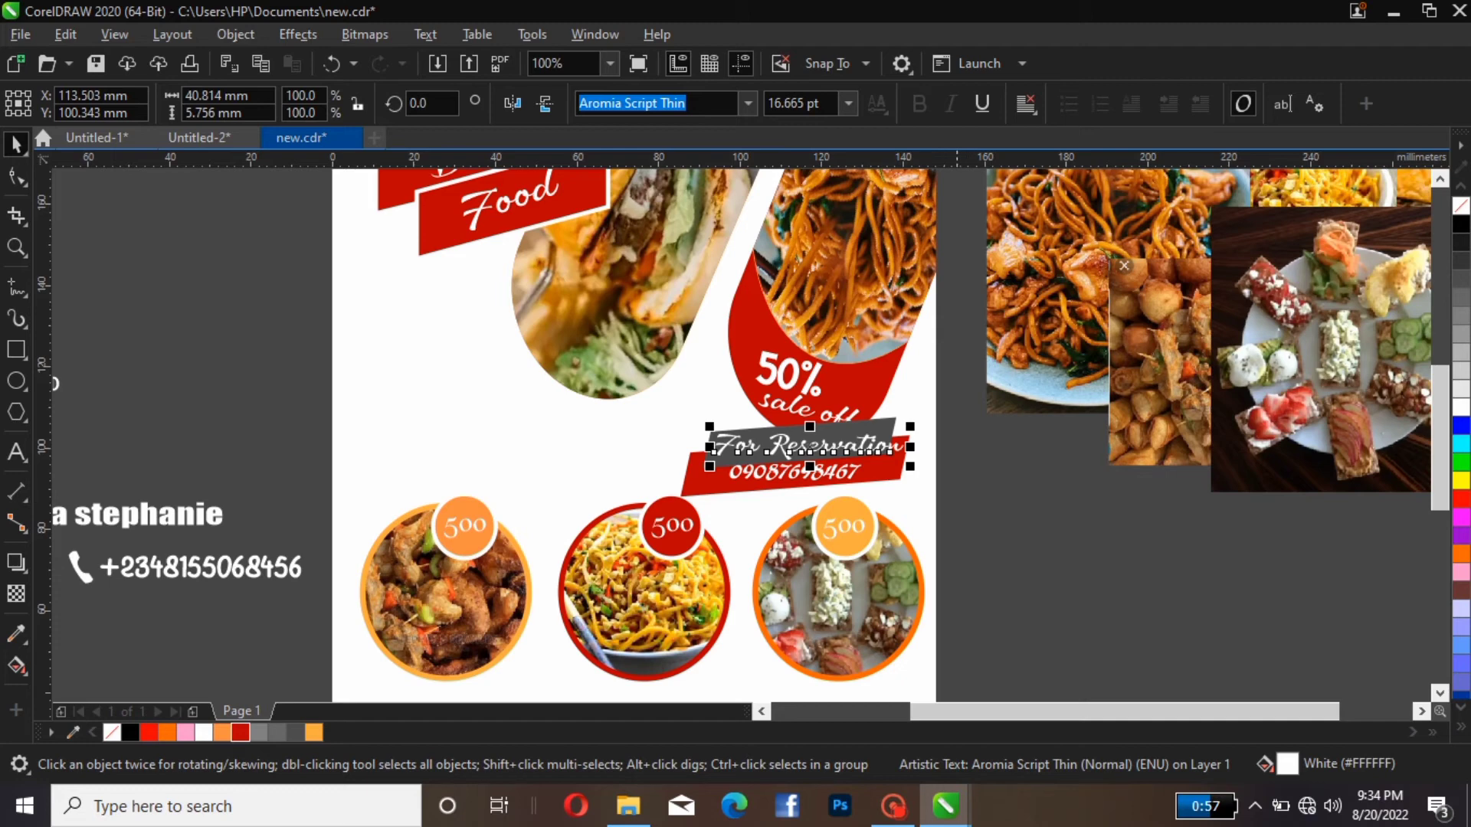
Shrink the "For Reservation" text to about 15 pt and rotate it about 2.8° to follow the banner's slant.
left_click_drag(910, 427, 895, 426)
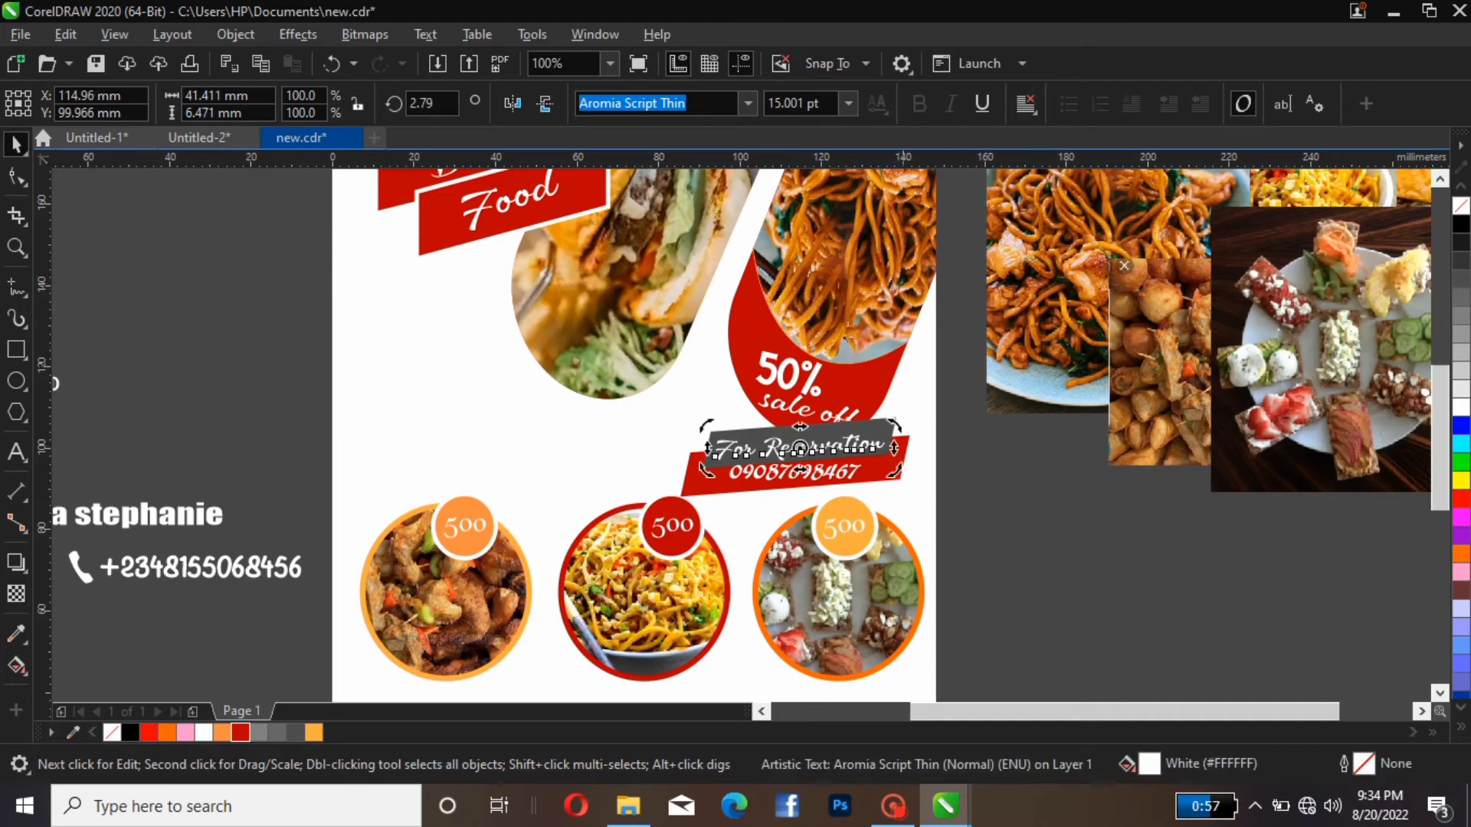
key("Escape")
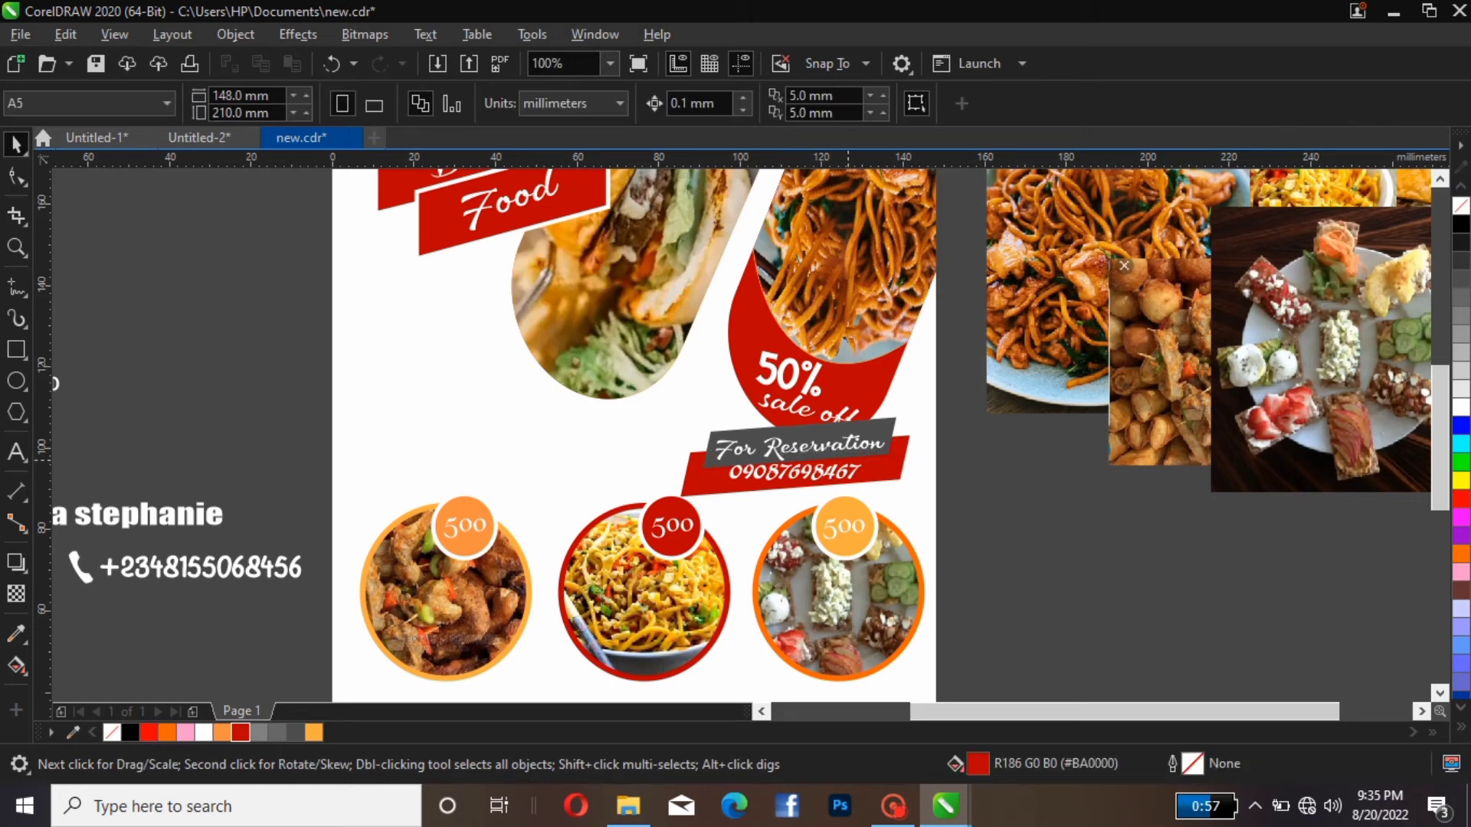
Rotate the phone number on the red banner by about 2.7° to follow the banner's slant.
left_click(848, 475)
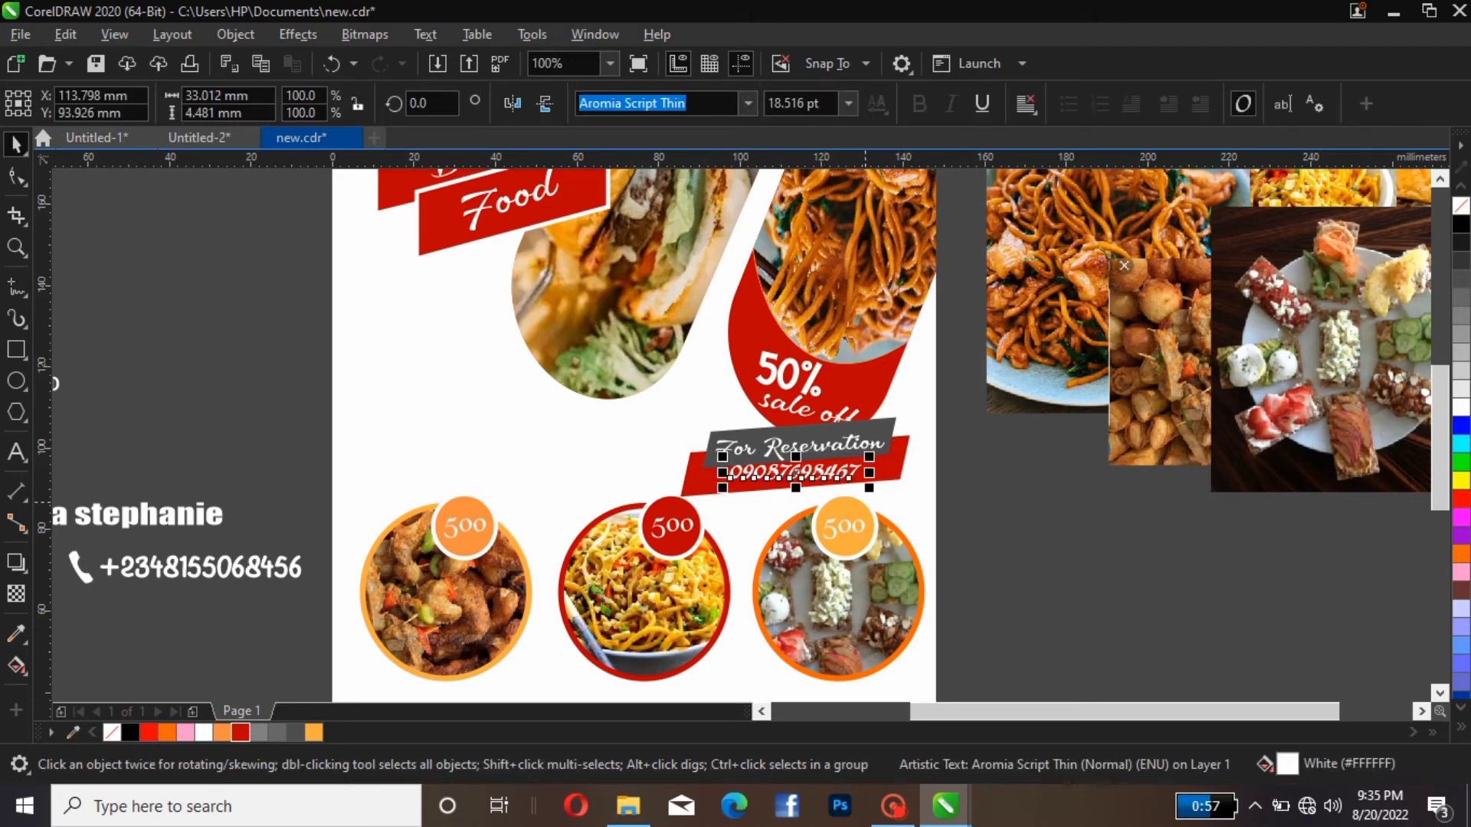
left_click(868, 474)
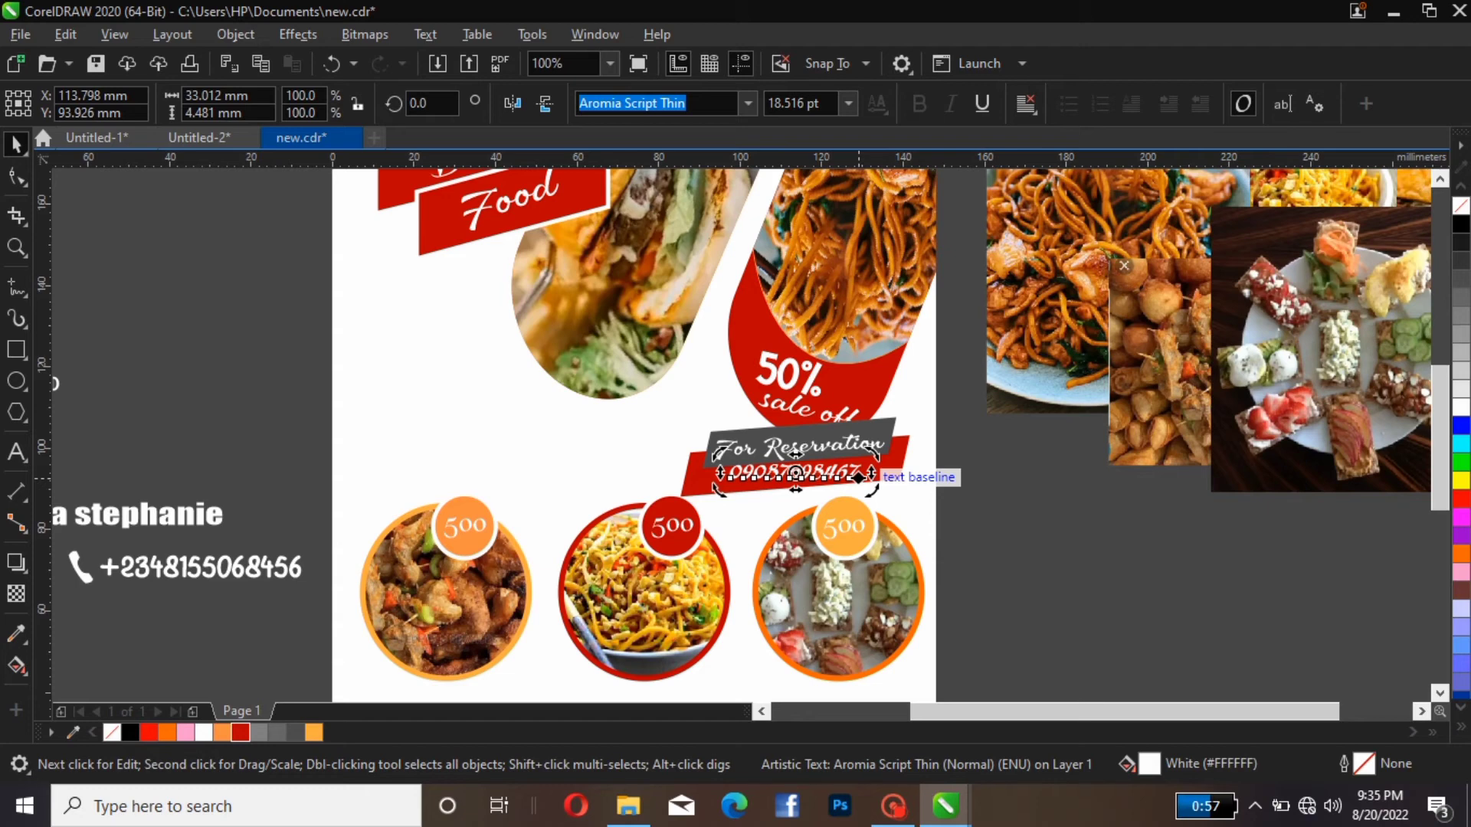
left_click_drag(874, 451, 872, 446)
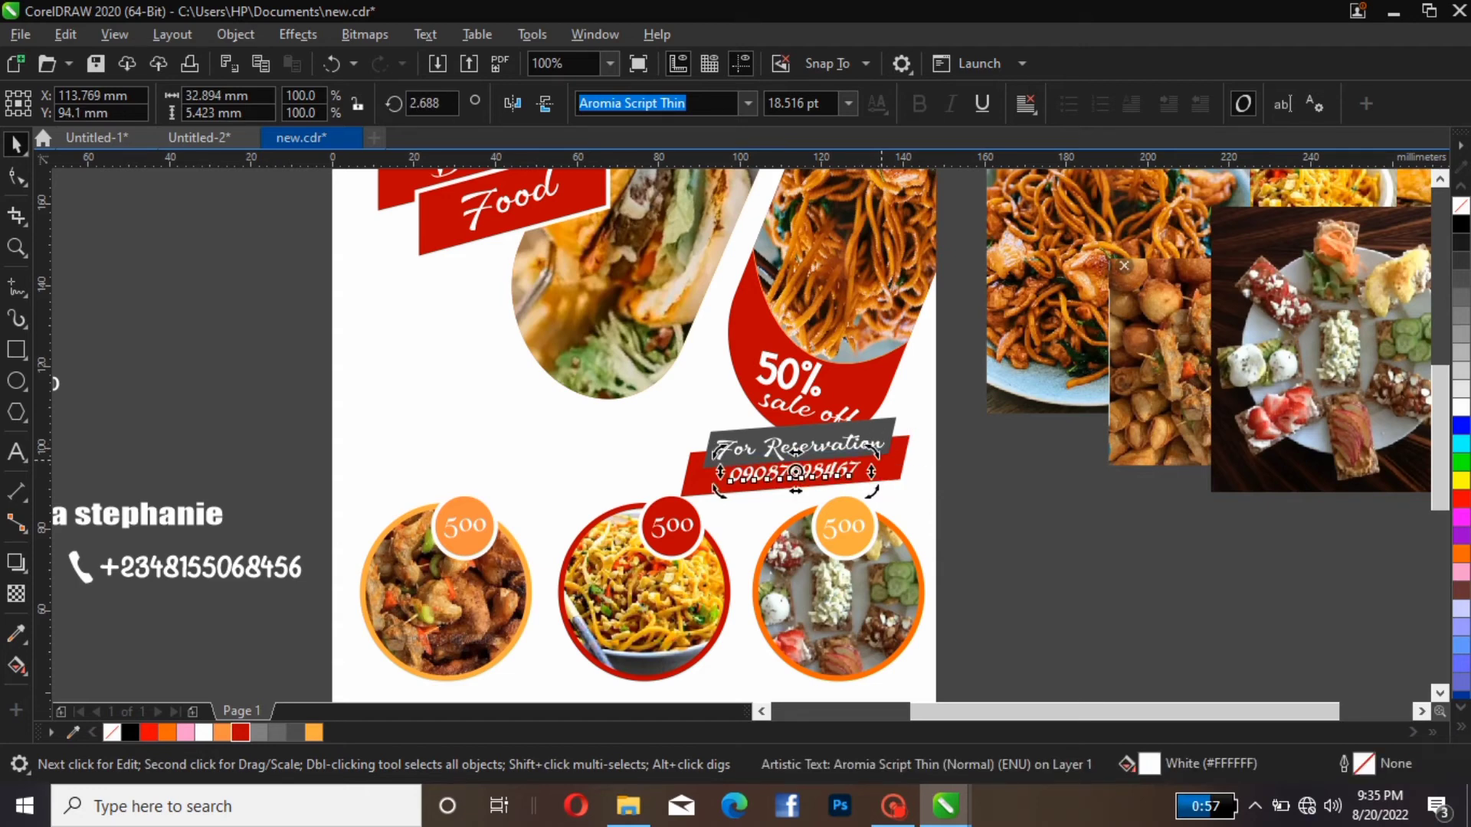
left_click(721, 507)
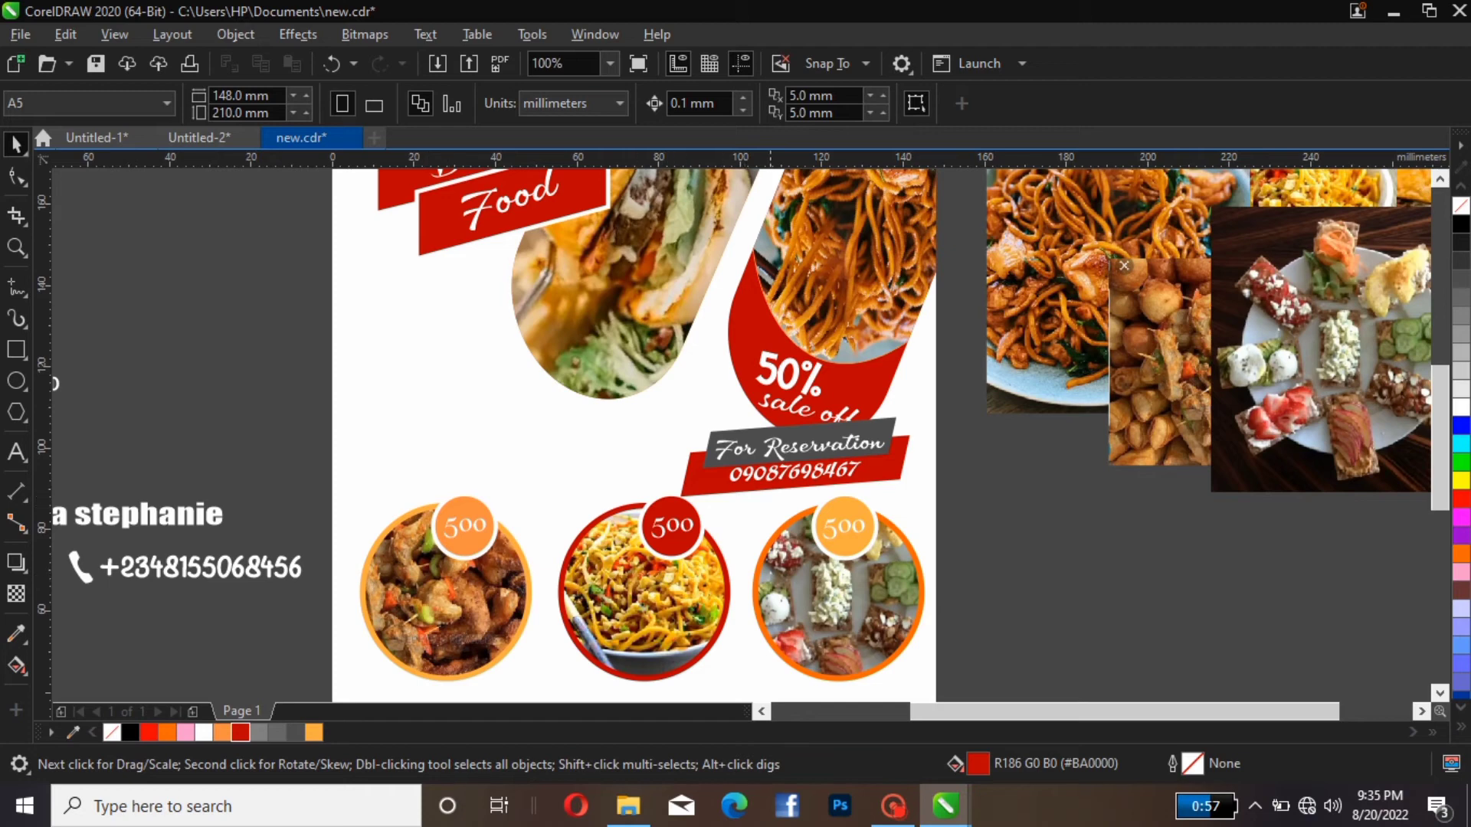
Nudge the phone number down 0.5 mm on the red banner.
left_click(774, 470)
key("Down")
key("Down")
key("Down")
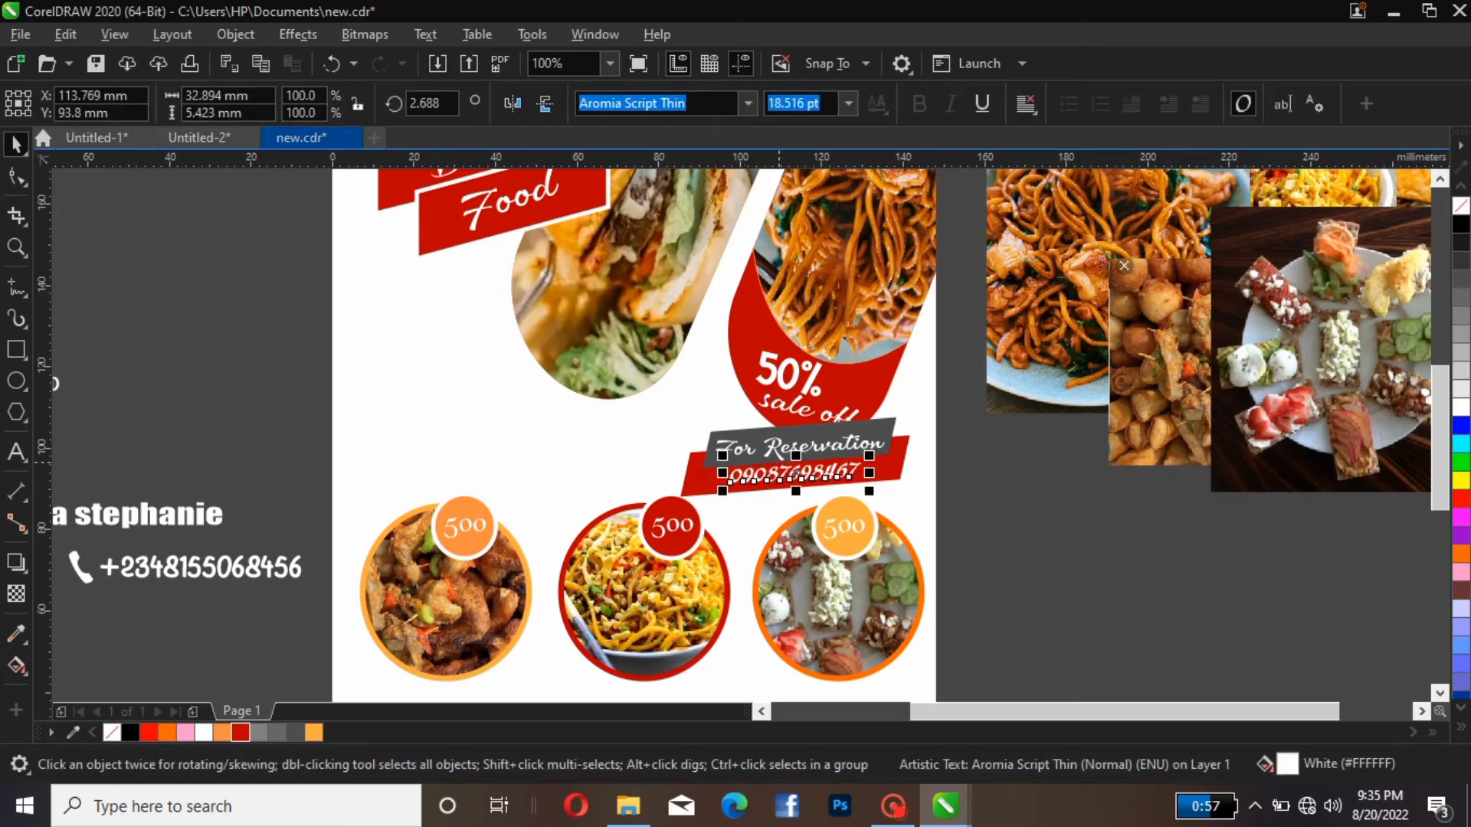
key("Down")
key("Down")
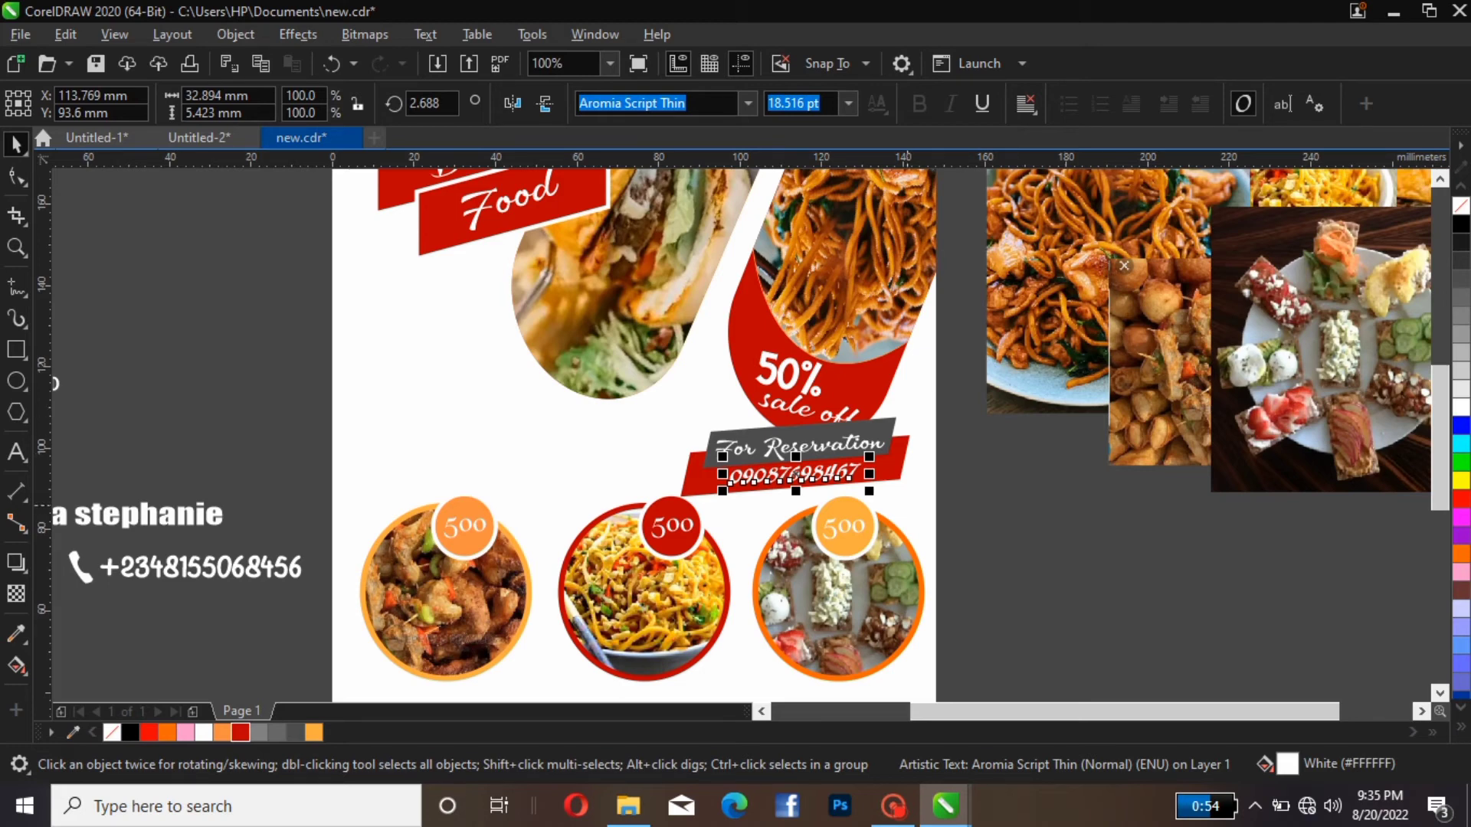
key("Escape")
Group the reservation banners with their two text lines and shrink the group to about 43.5 mm wide.
scroll(889, 460, "down", 1)
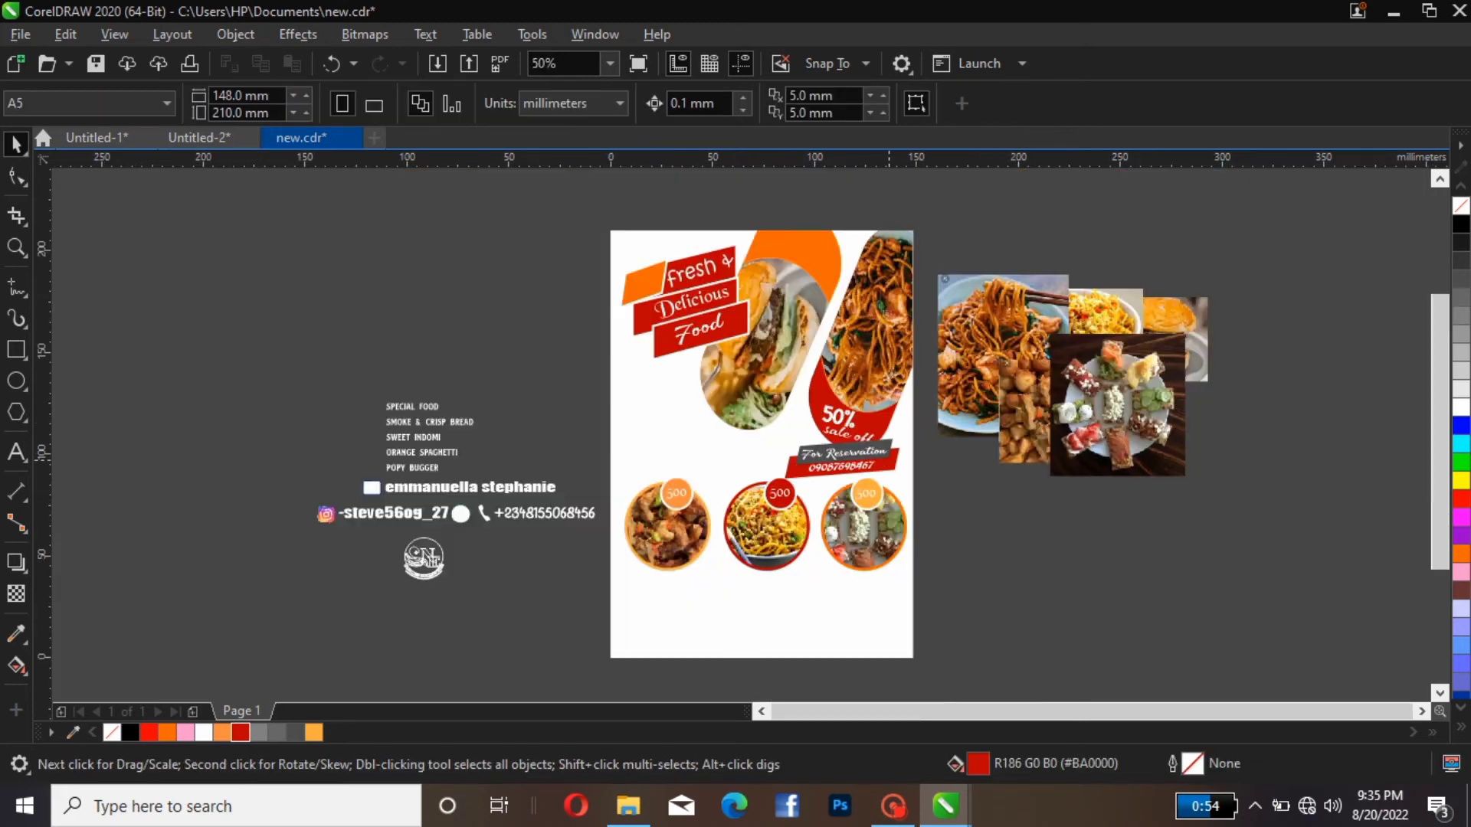
left_click_drag(932, 417, 801, 494)
left_click(929, 434)
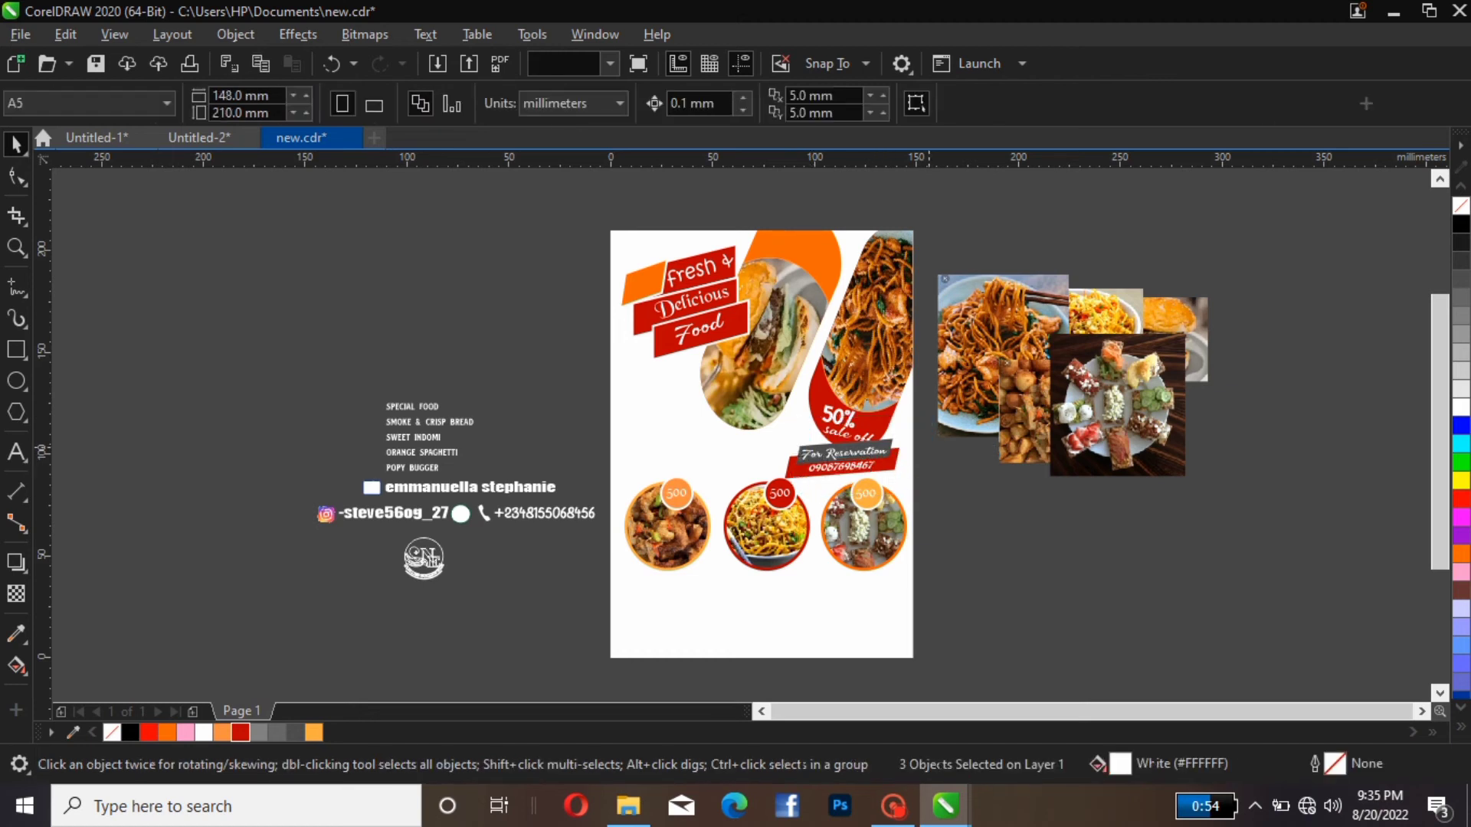
left_click_drag(929, 434, 777, 498)
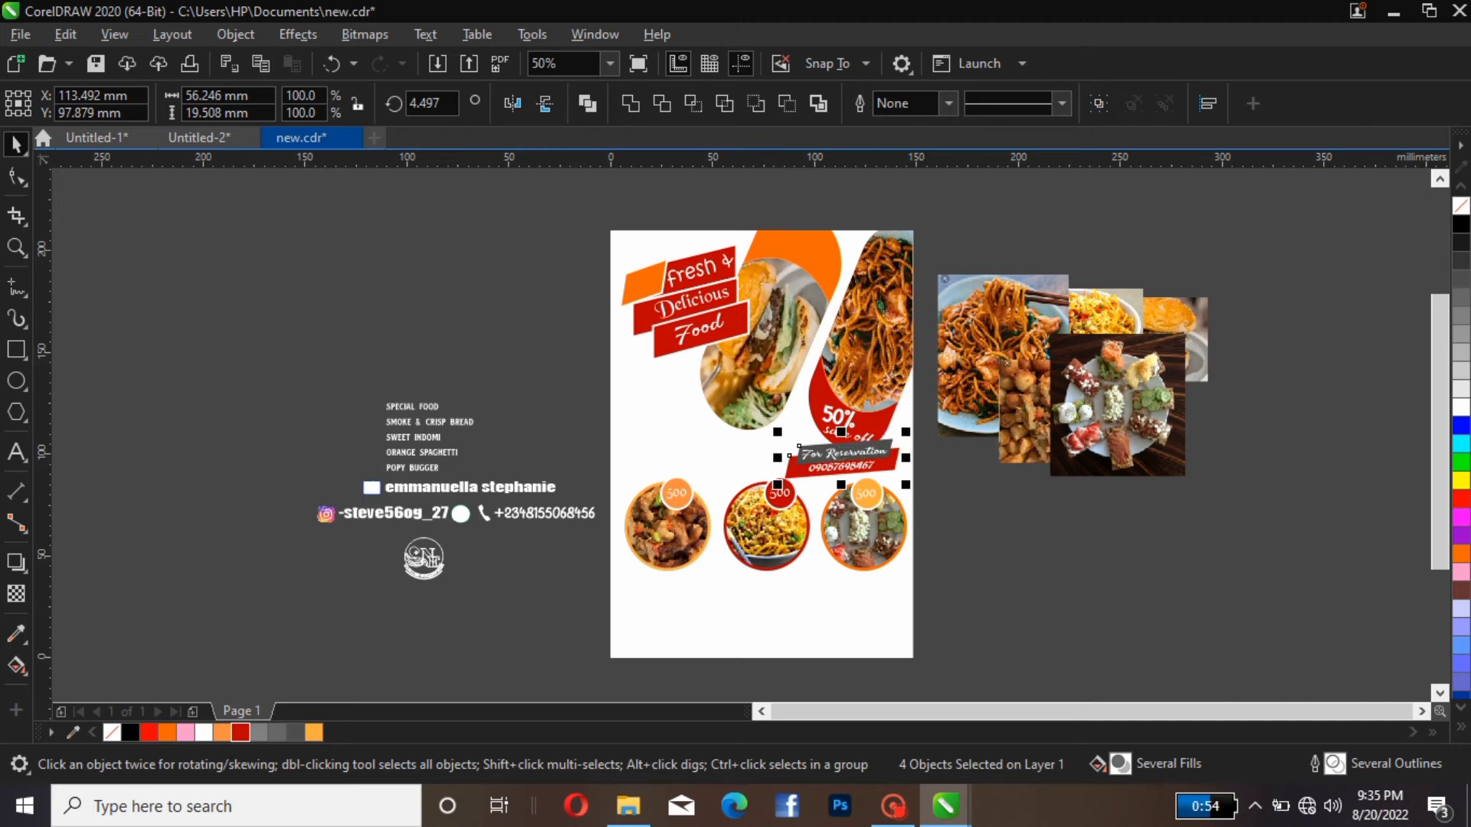
key("ctrl+g")
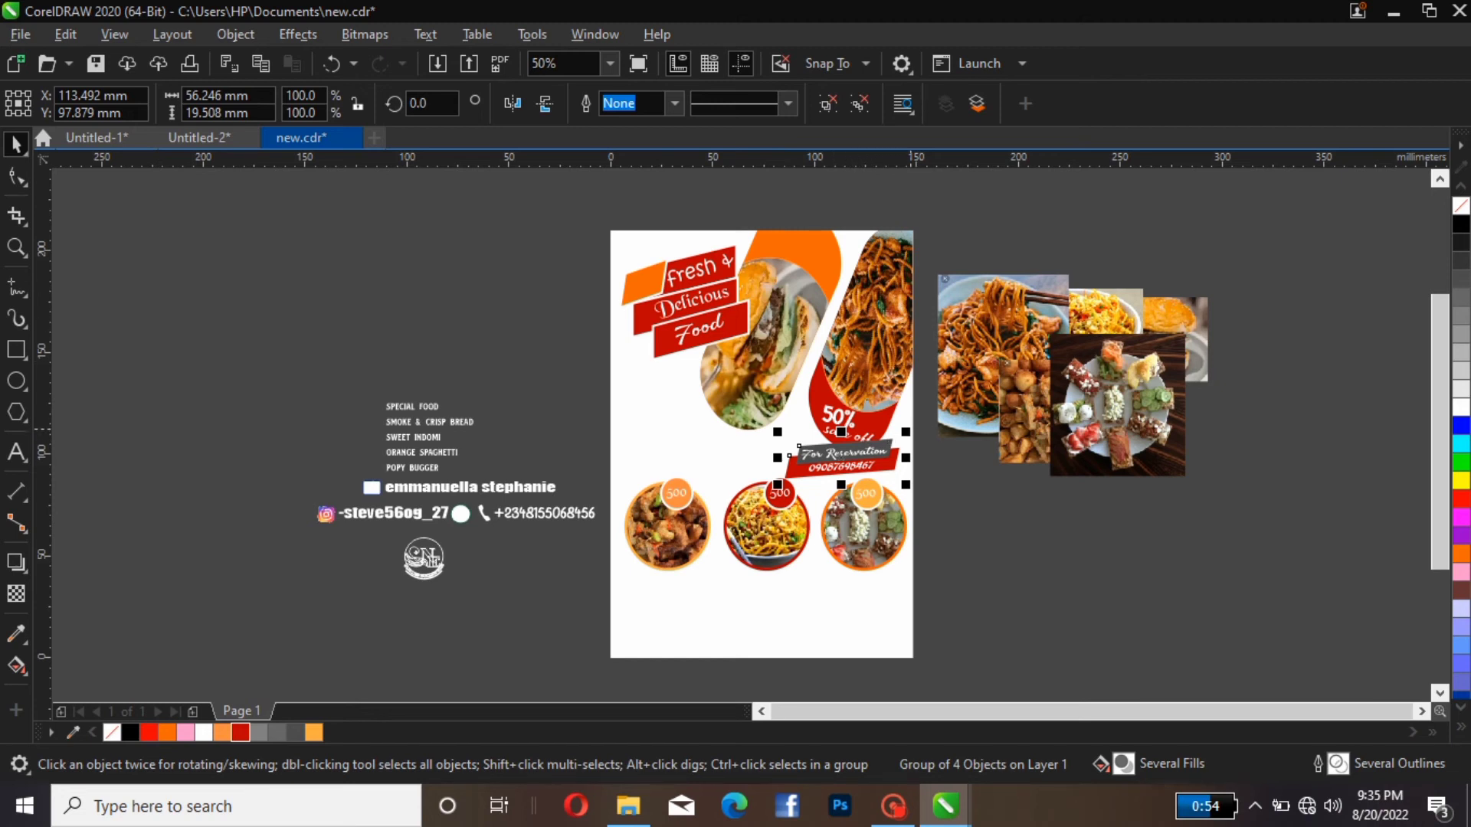
left_click_drag(908, 429, 899, 447)
Try raising the noodle photo capsule inside the page's PowerClip, and undo the move.
left_click(900, 333)
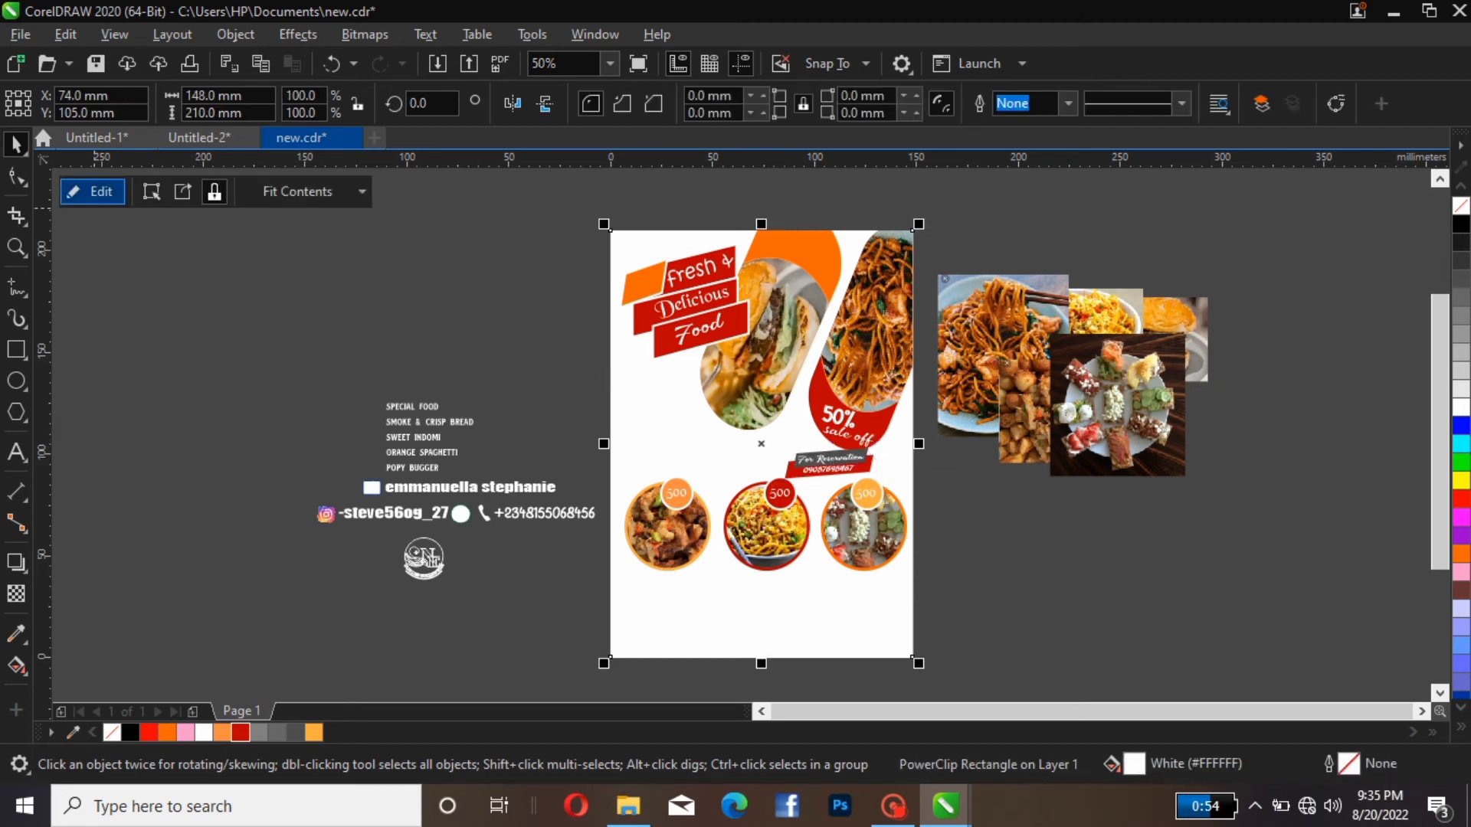
left_click(92, 191)
left_click(98, 192)
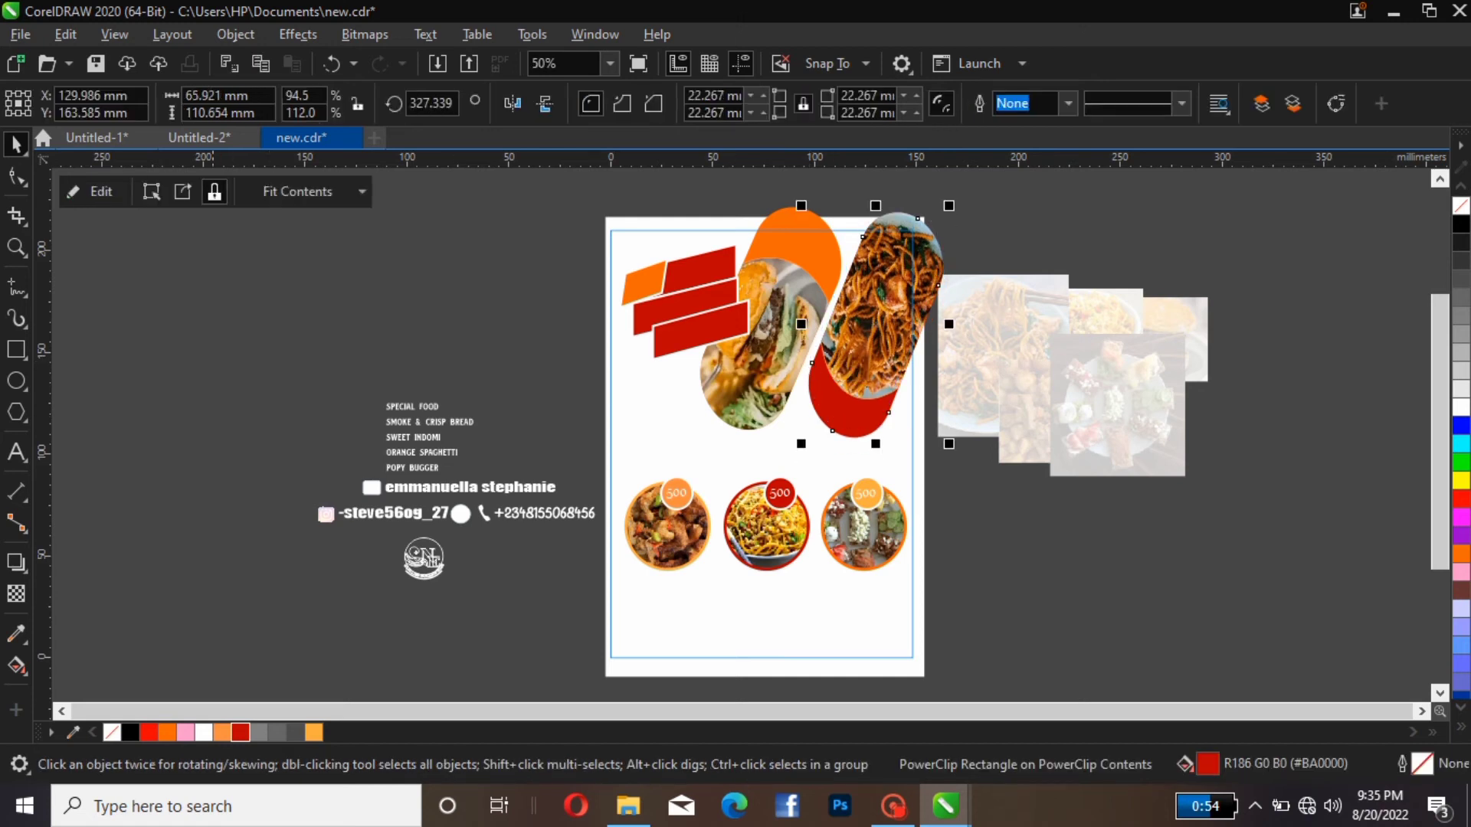
left_click(92, 192)
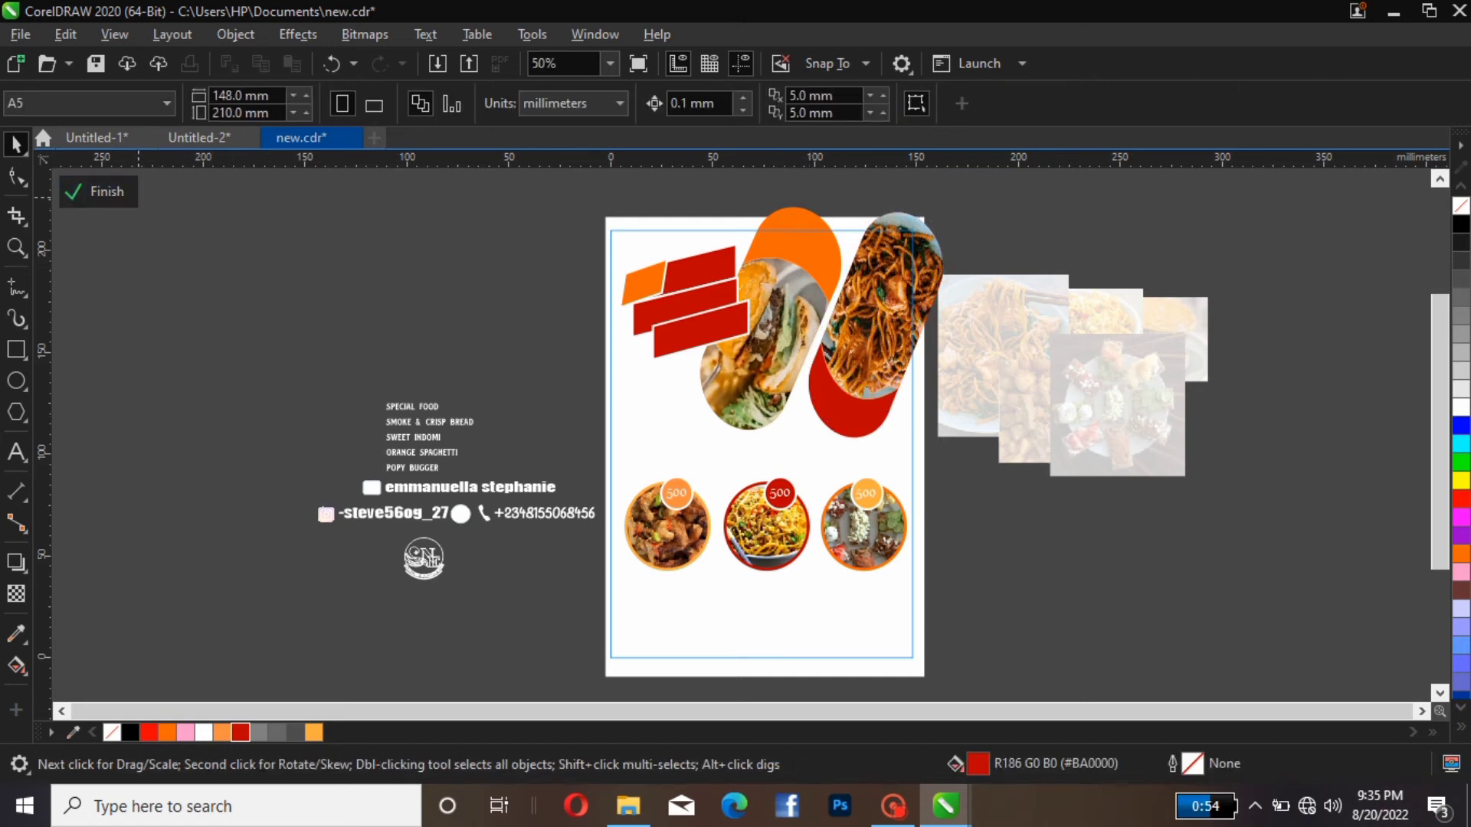
left_click(98, 191)
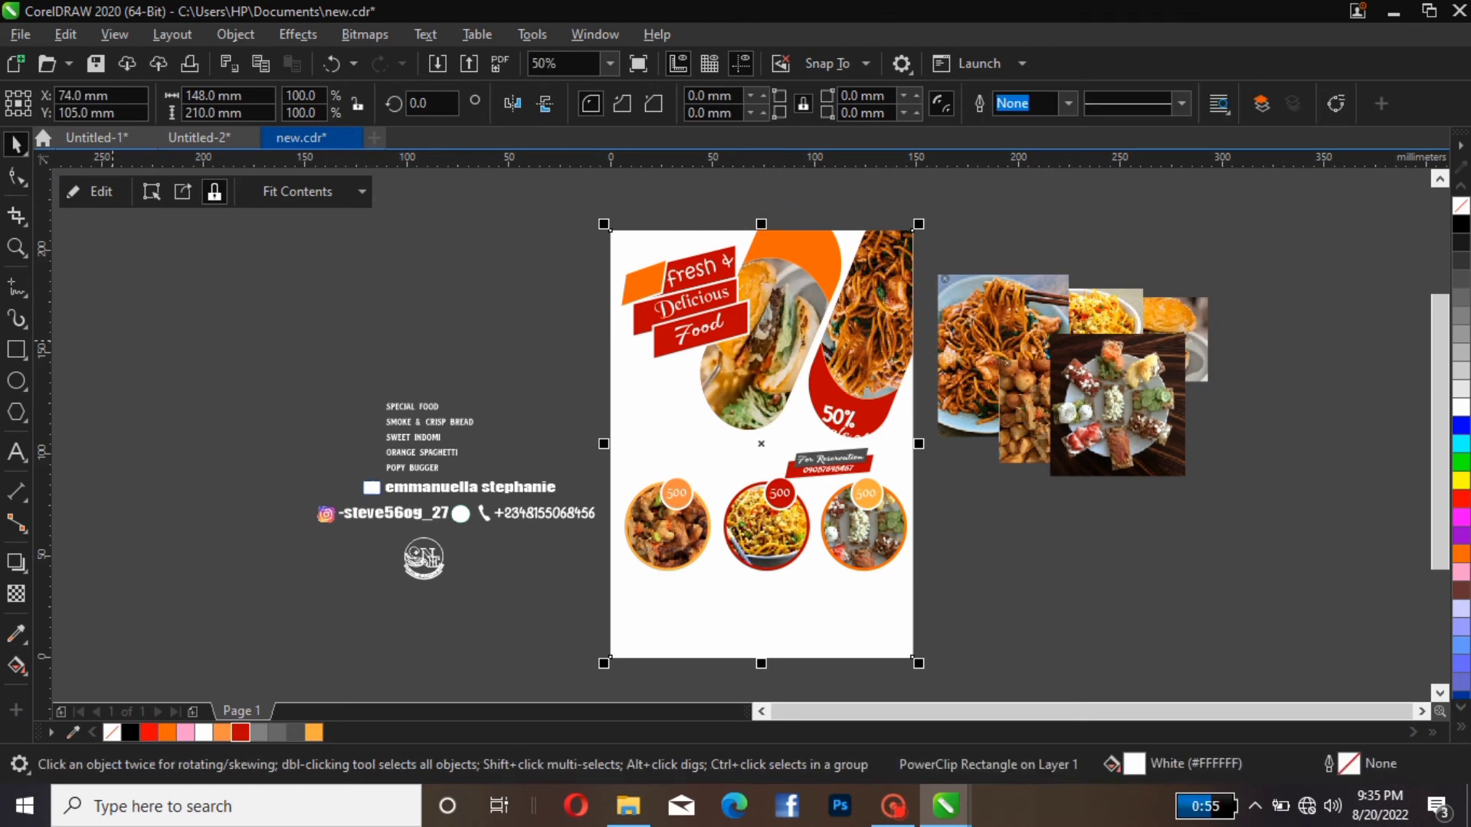
key("ctrl+z")
key("ctrl+z")
key("ctrl+z")
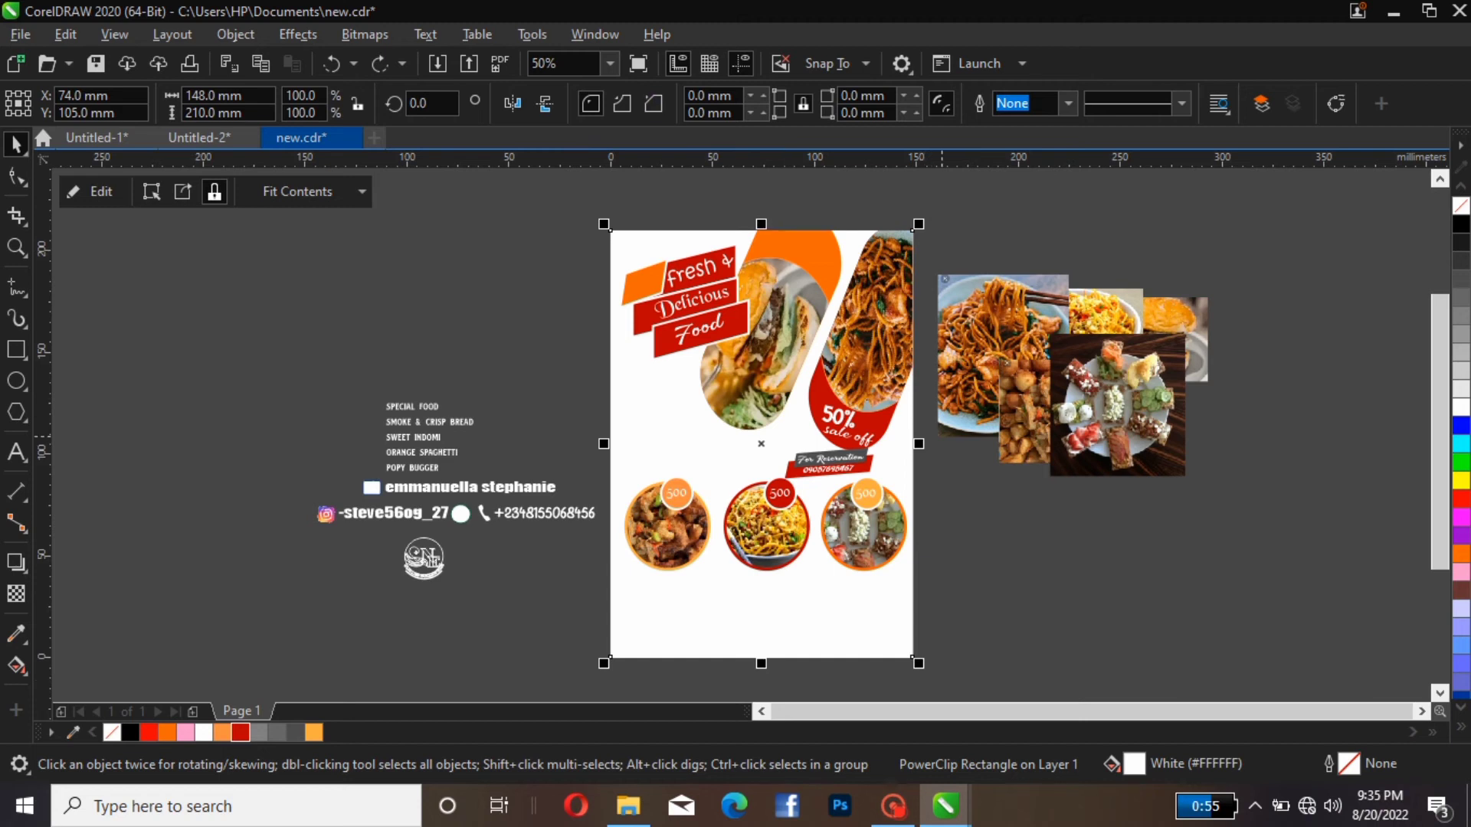
Enlarge the grouped reservation banner to about 54.7 mm wide.
key("Escape")
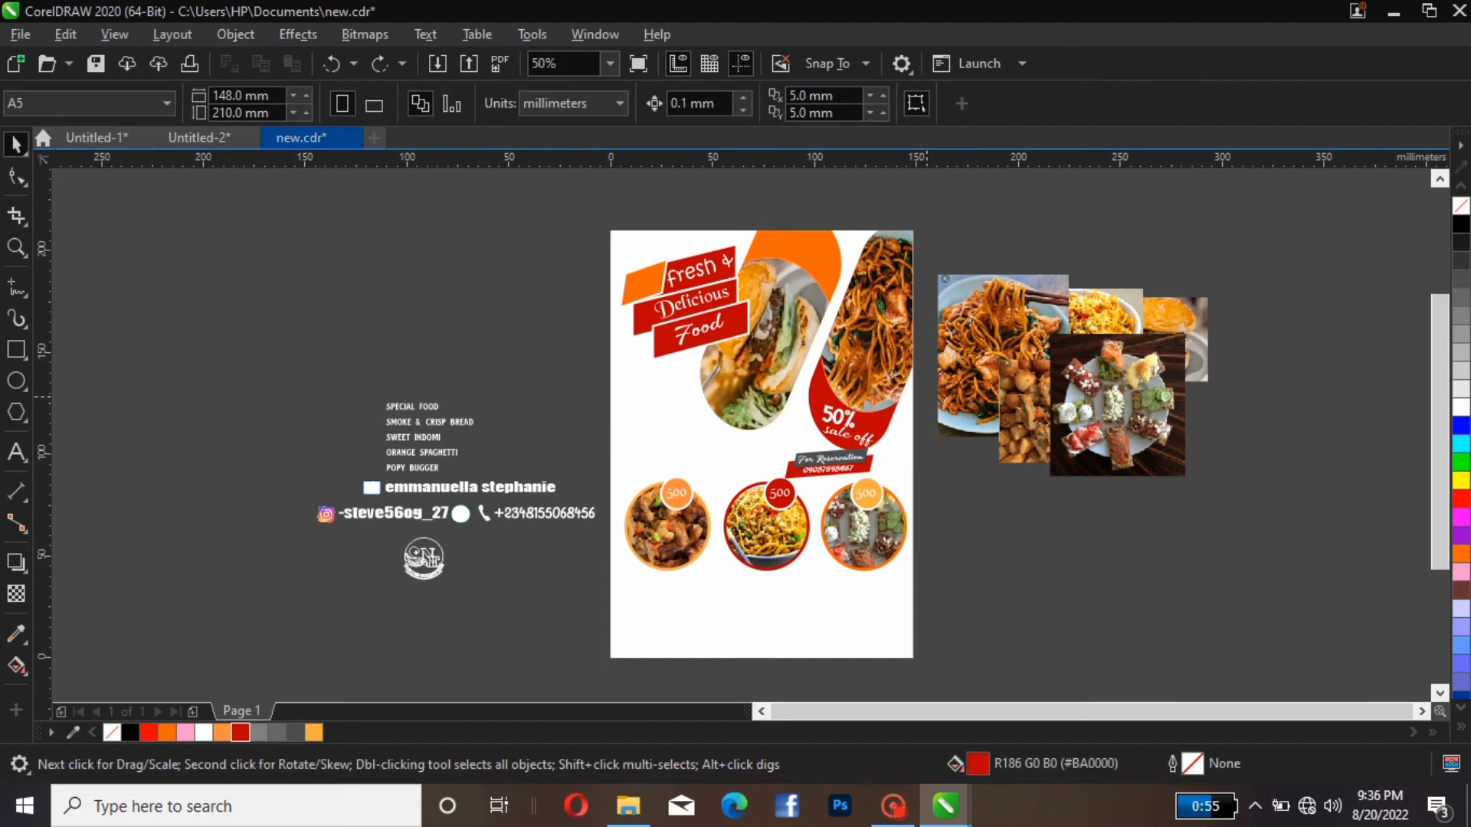
left_click(837, 428)
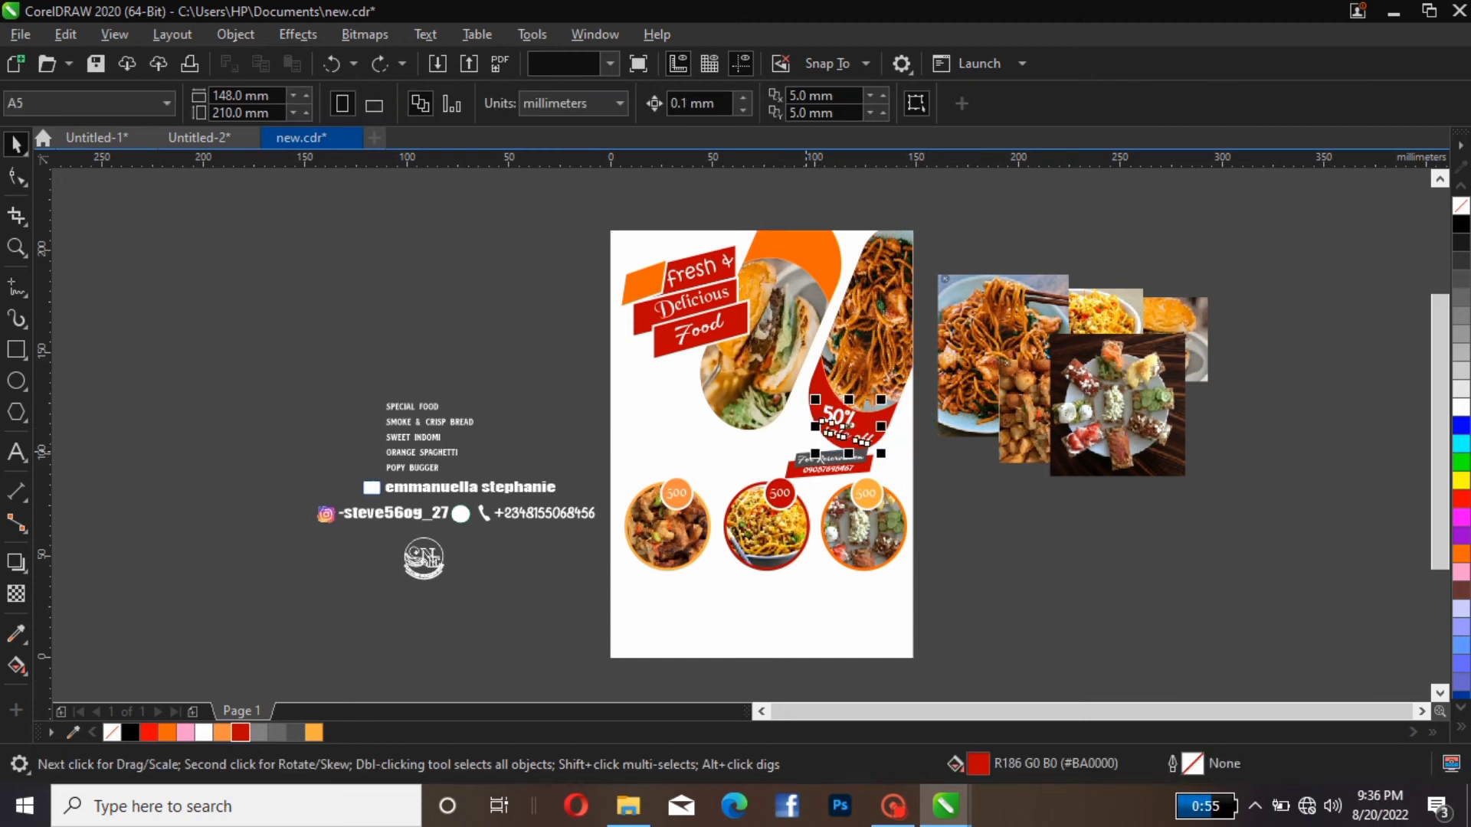
left_click(897, 441)
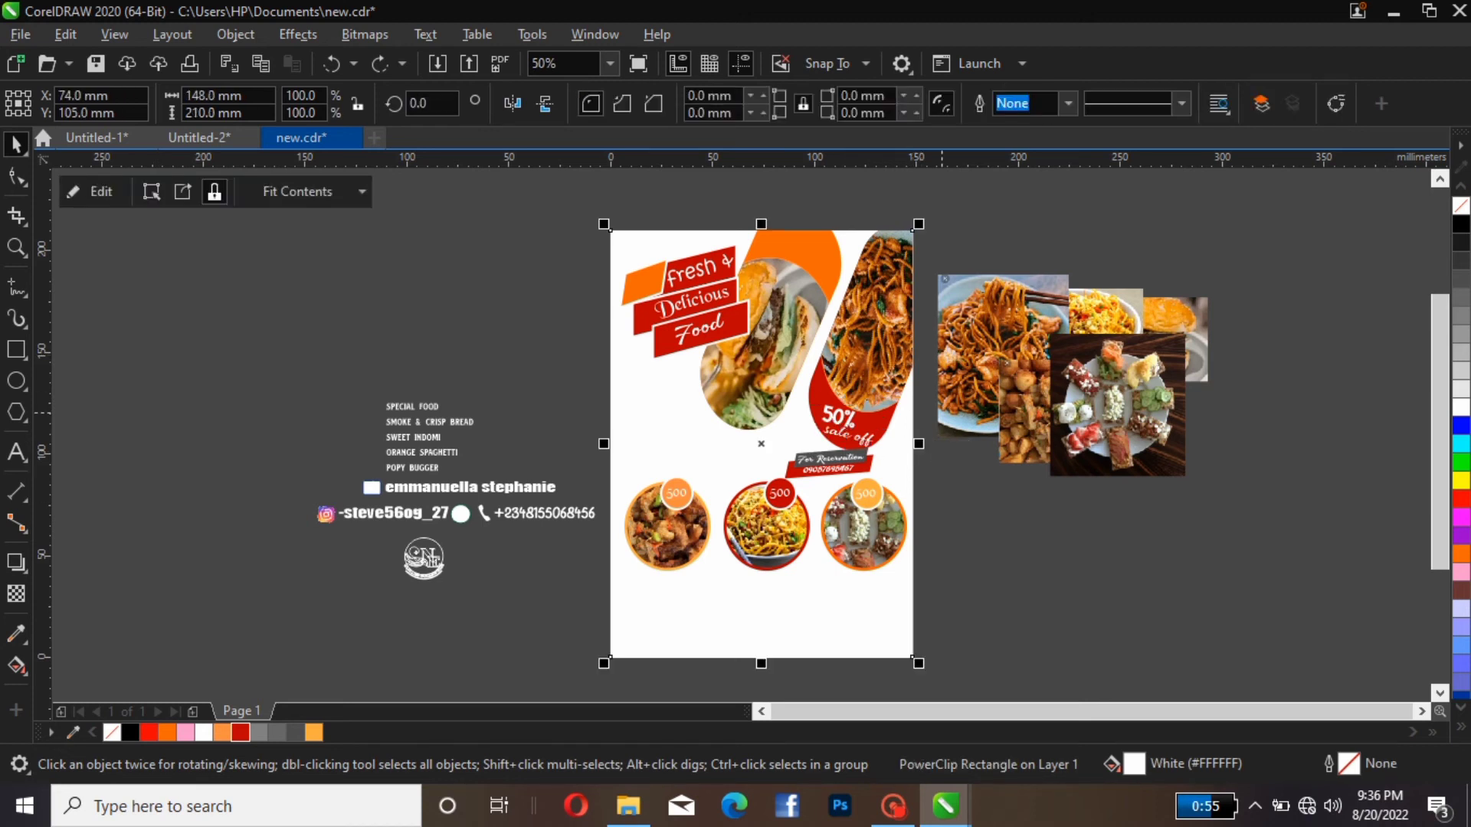
key("Escape")
left_click(839, 462)
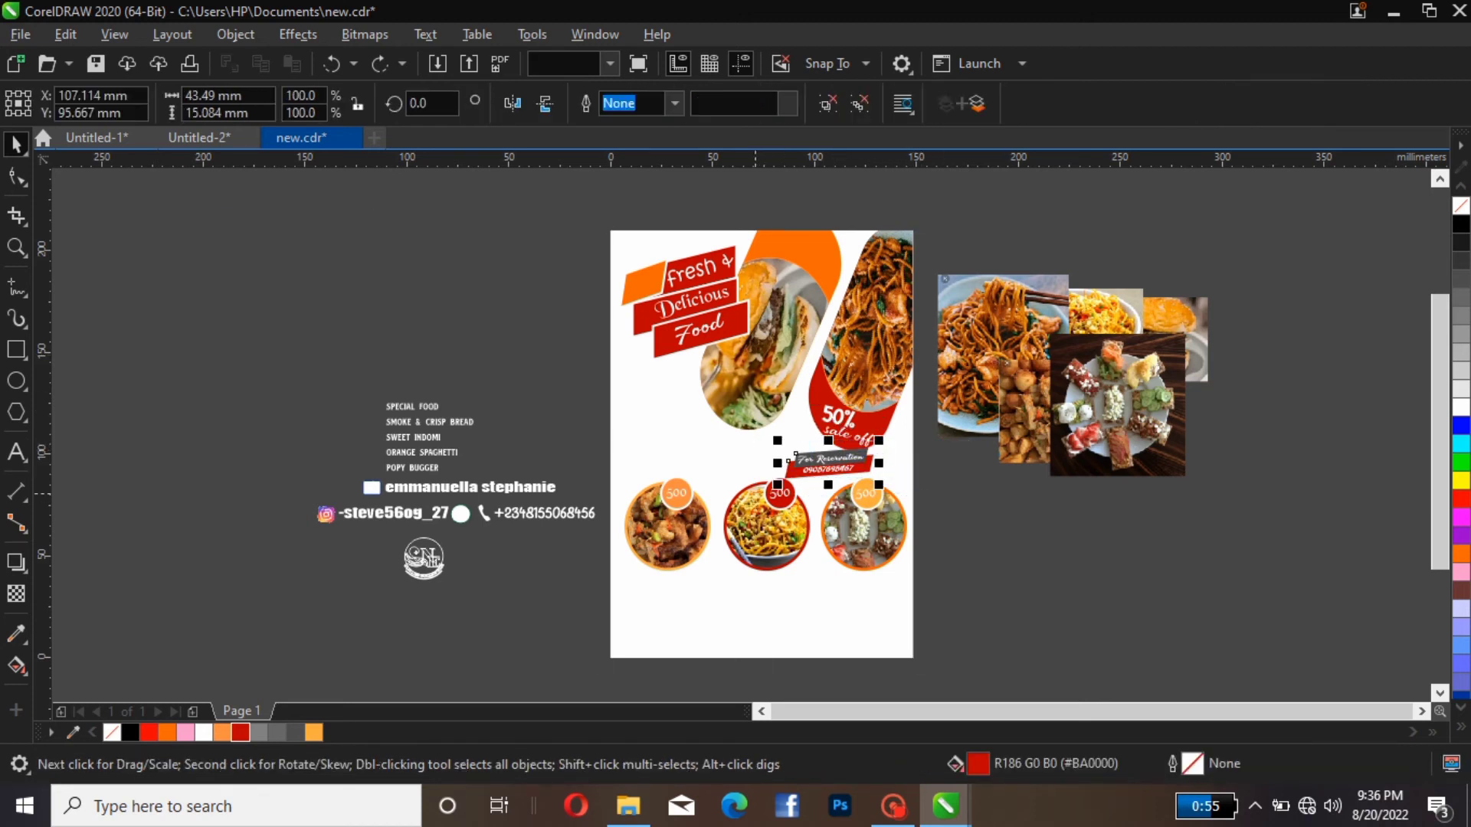
left_click_drag(878, 441, 902, 433)
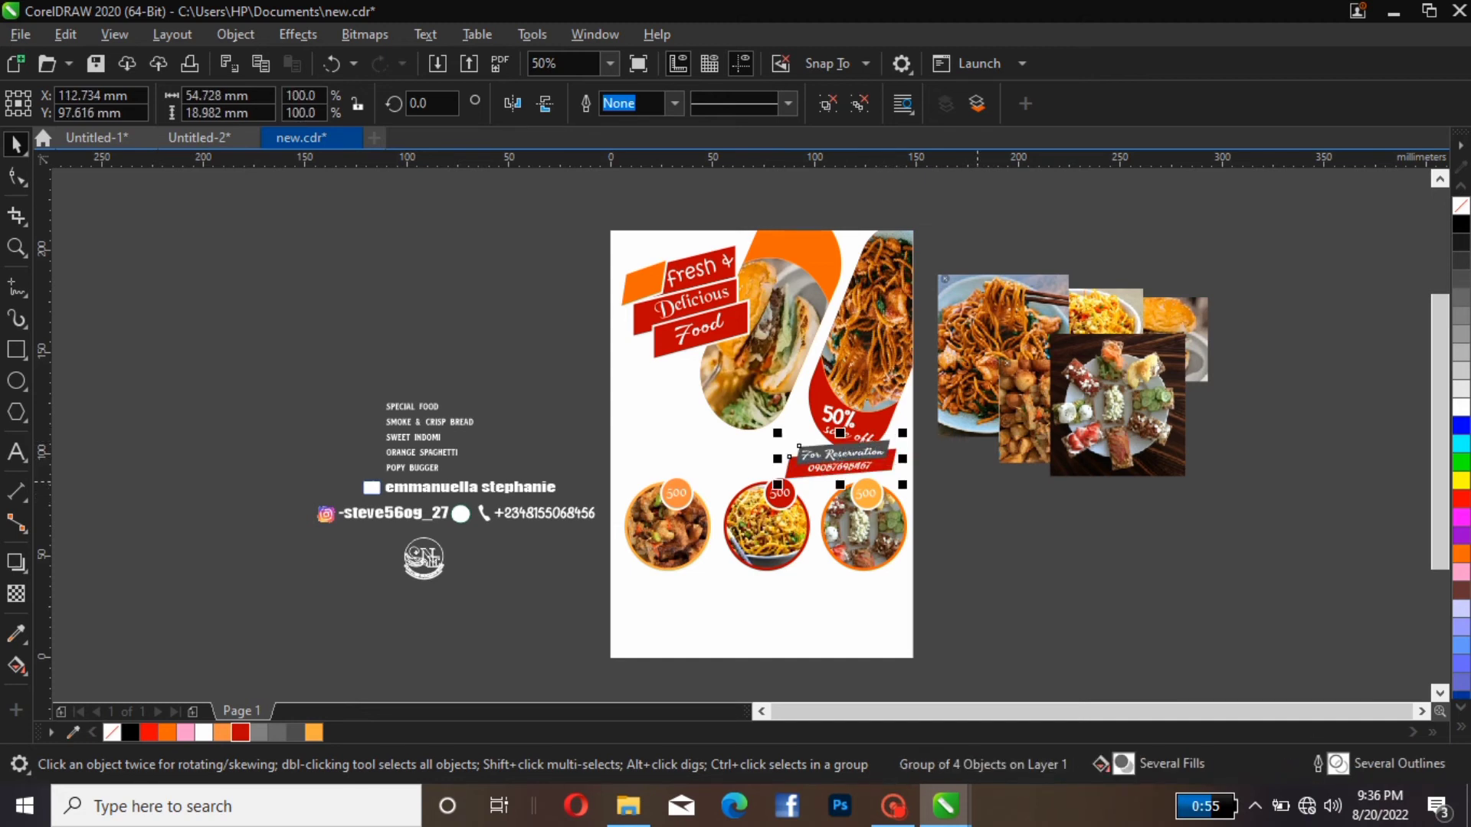
left_click(777, 487)
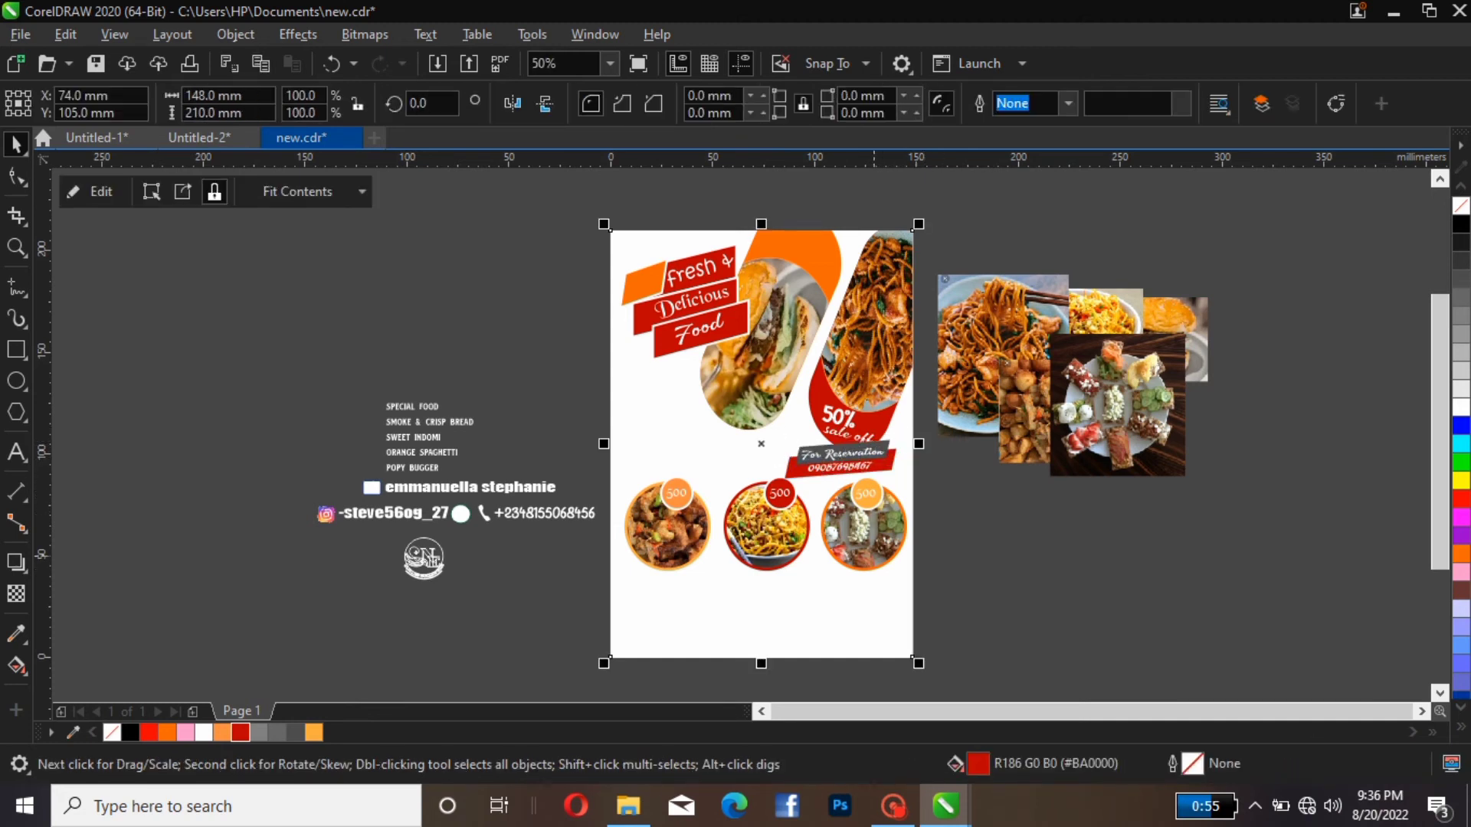
left_click(874, 526)
left_click(945, 525)
left_click(891, 524)
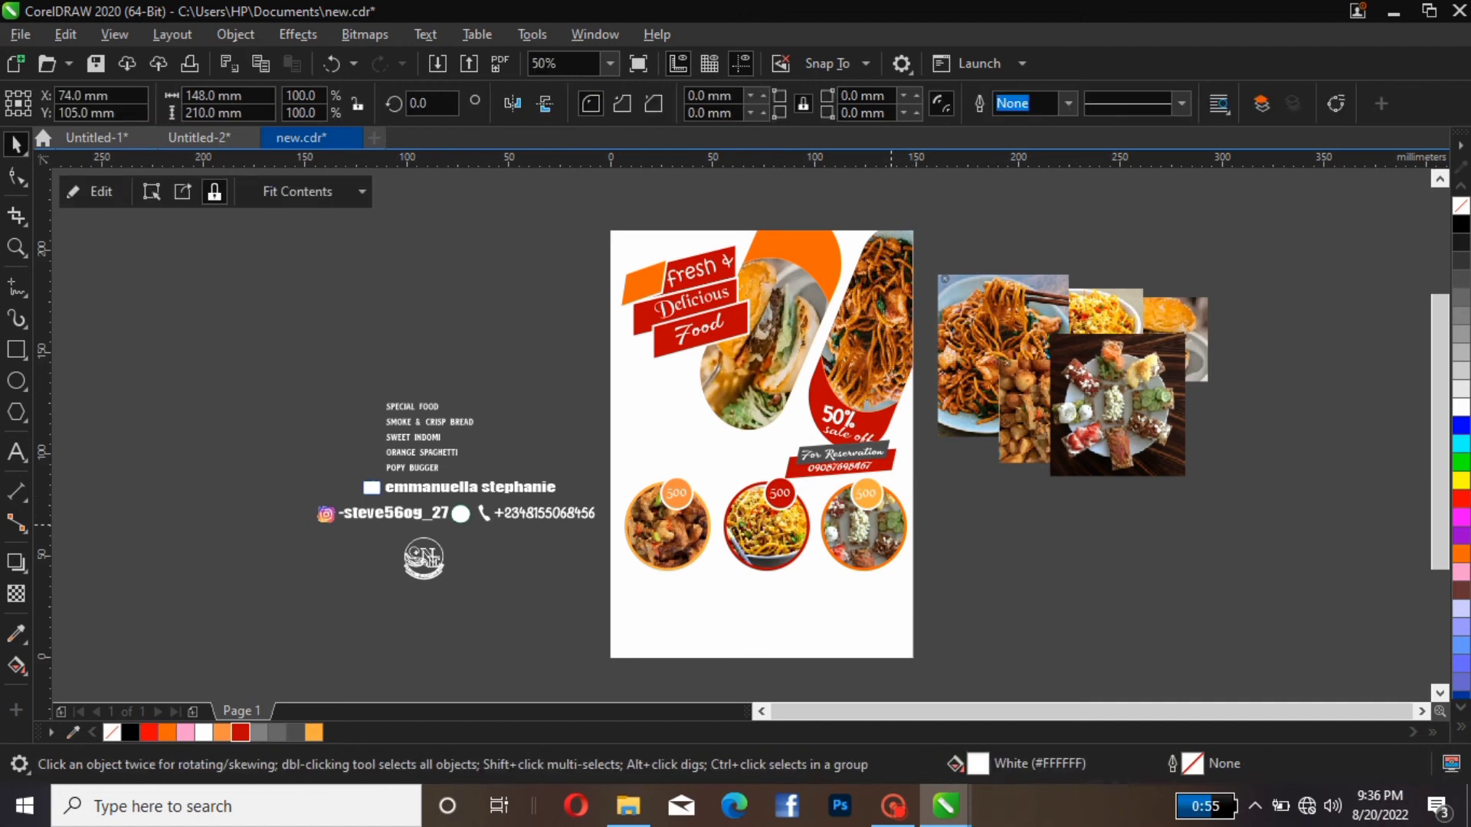
key("Escape")
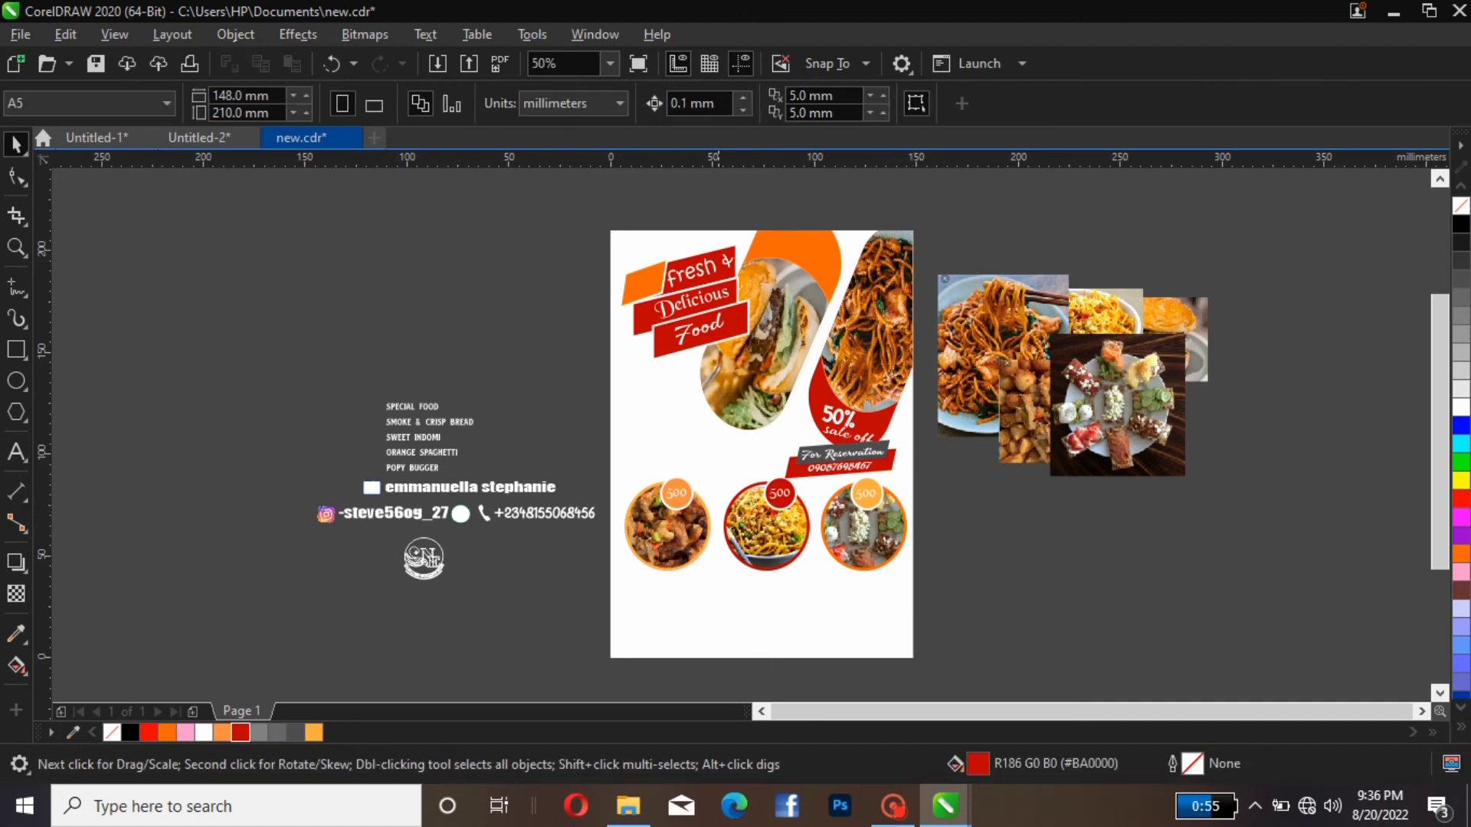
Open the page's PowerClip contents for editing and group the three round food photos with their price badges.
left_click(623, 305)
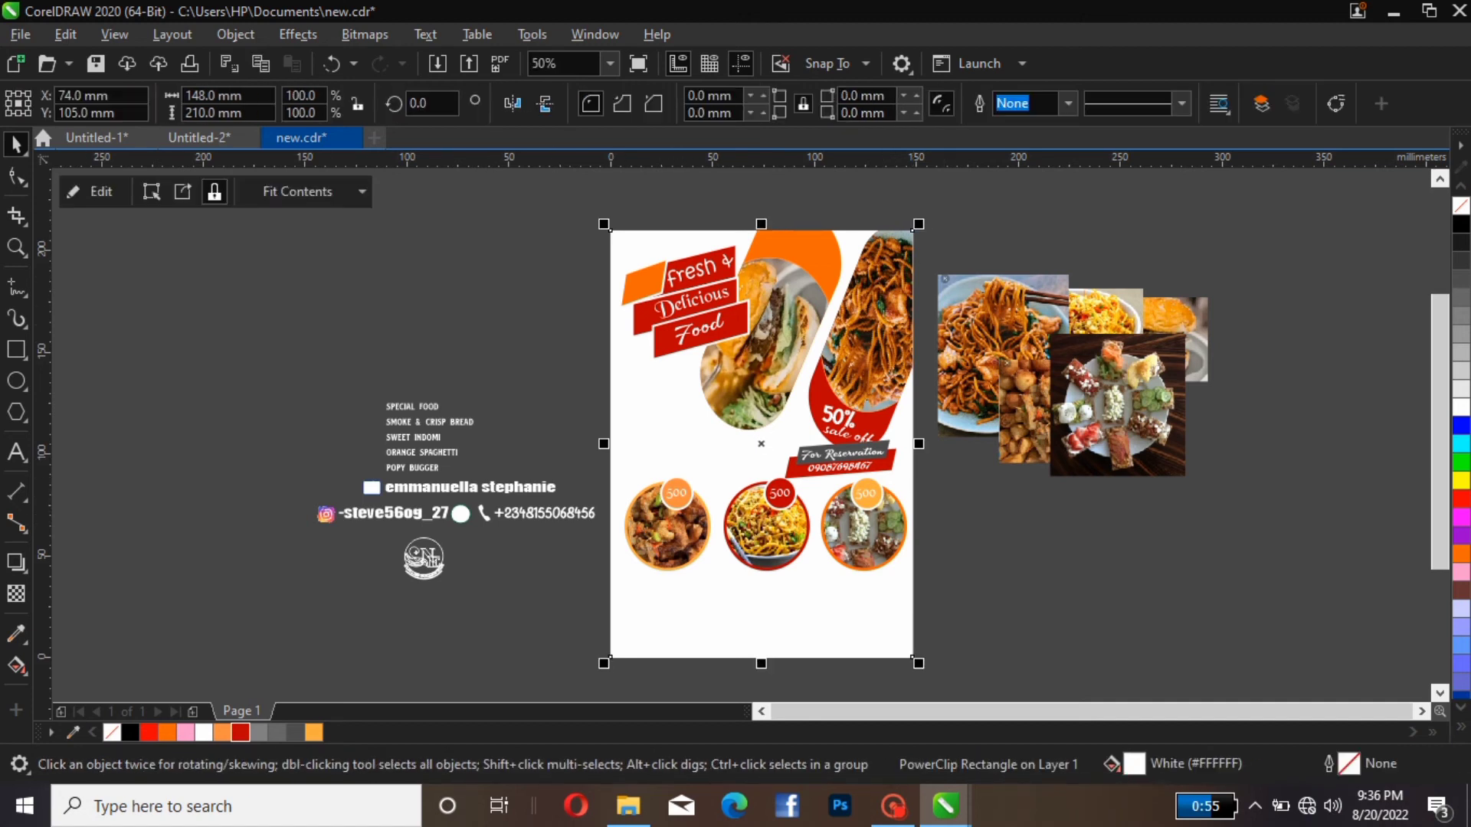
left_click(90, 191)
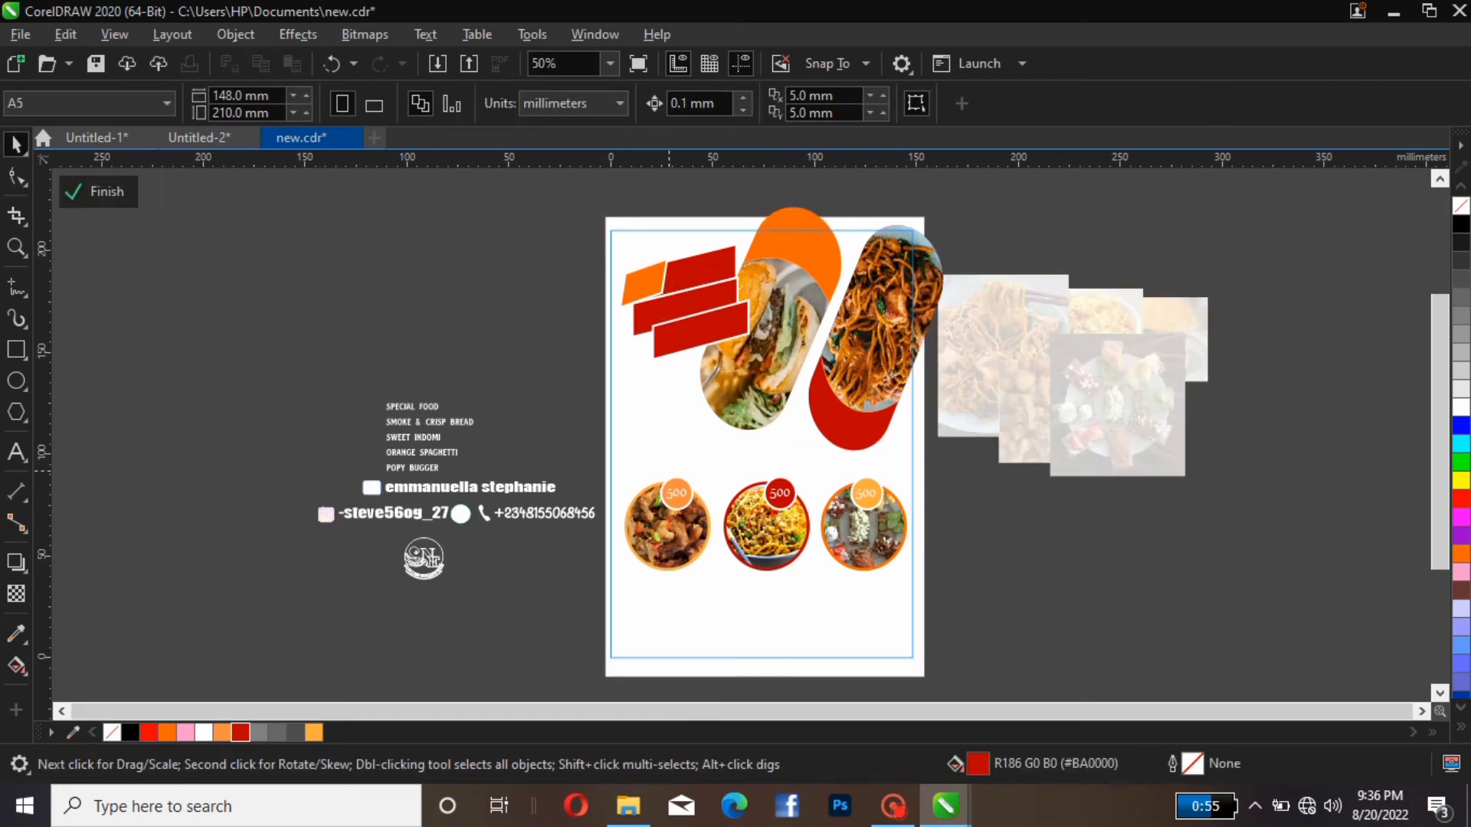
left_click(766, 481)
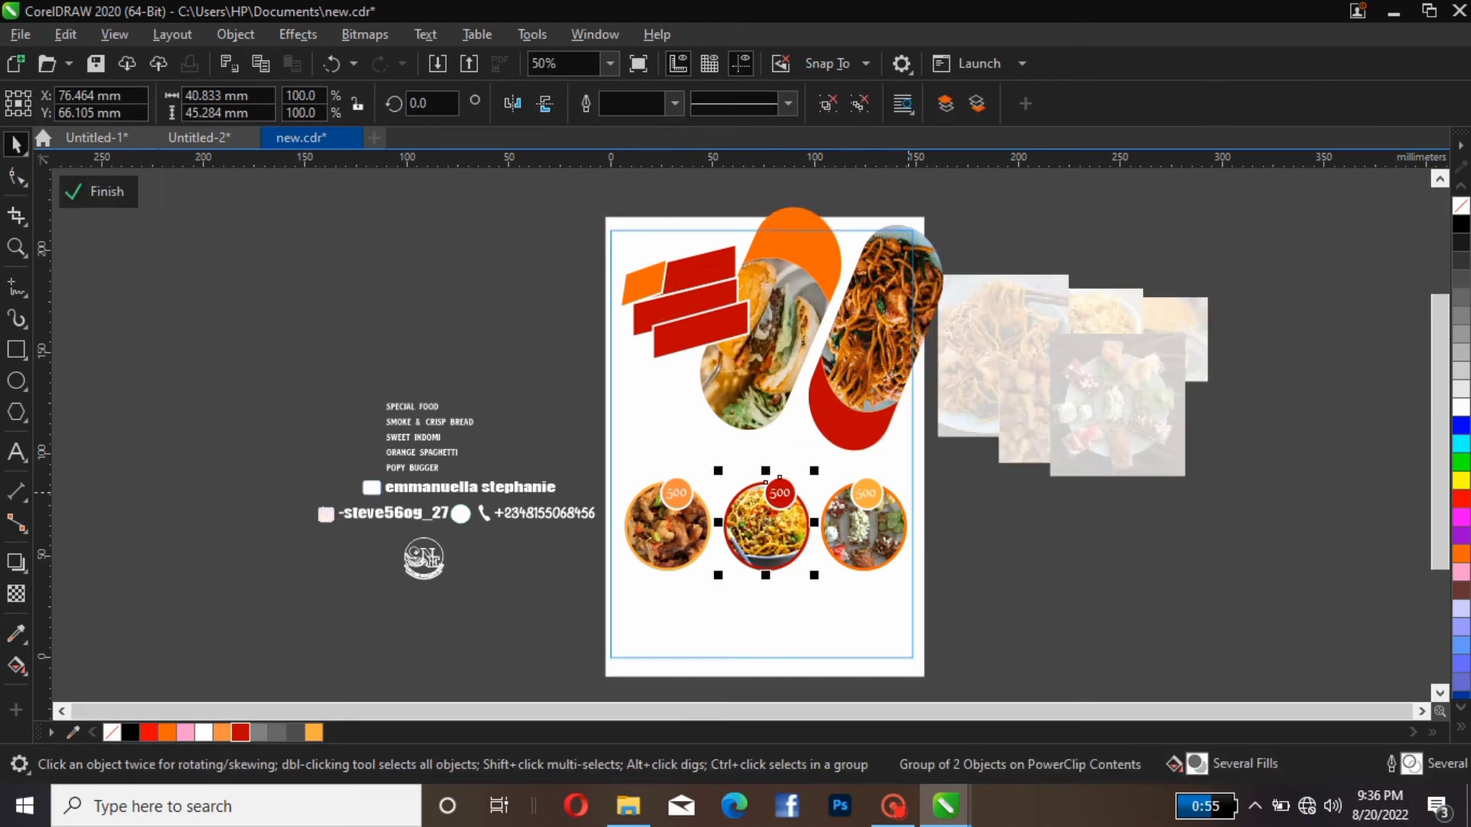
left_click_drag(962, 443, 579, 595)
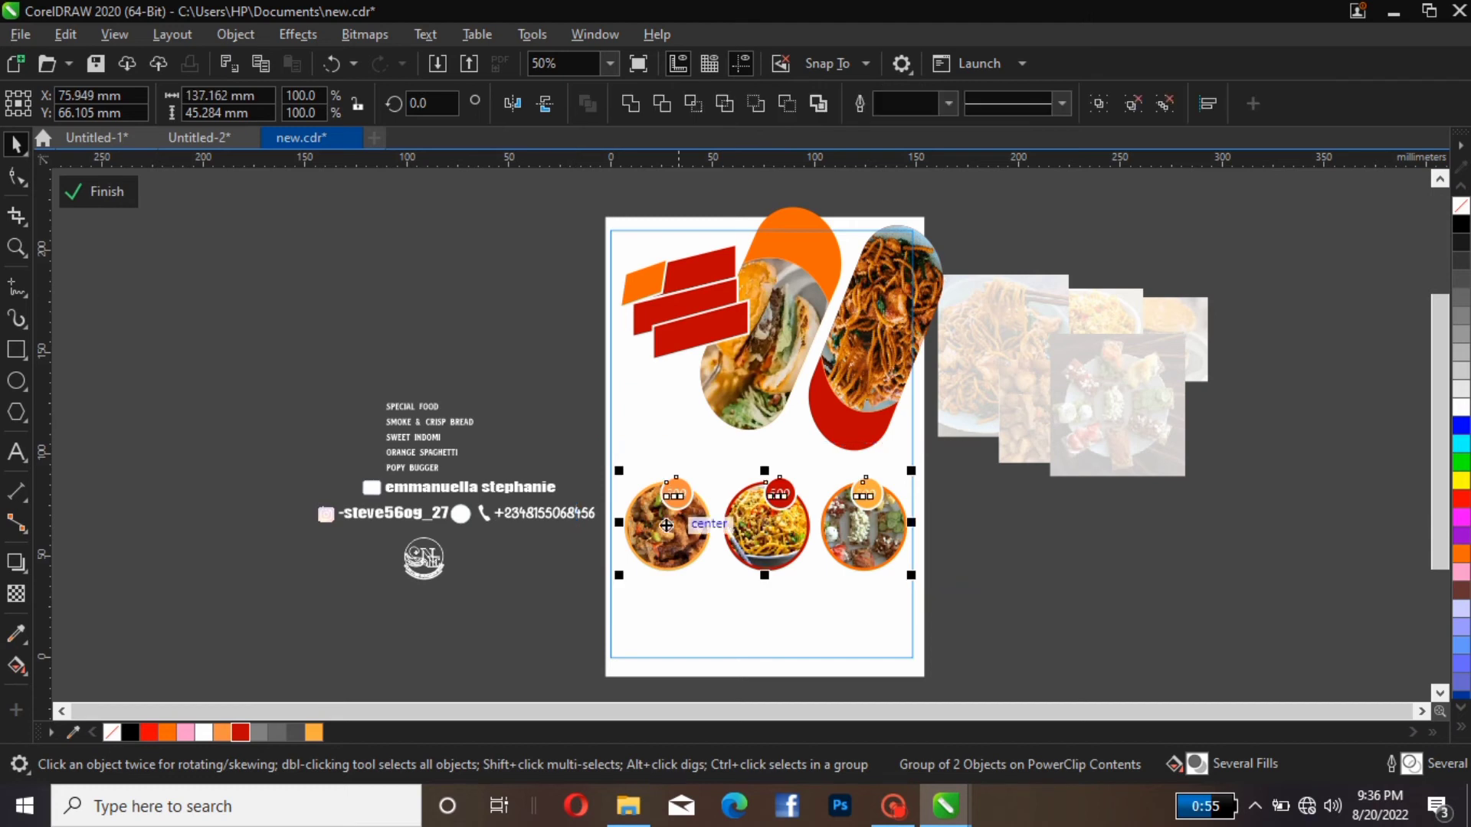
key("ctrl+g")
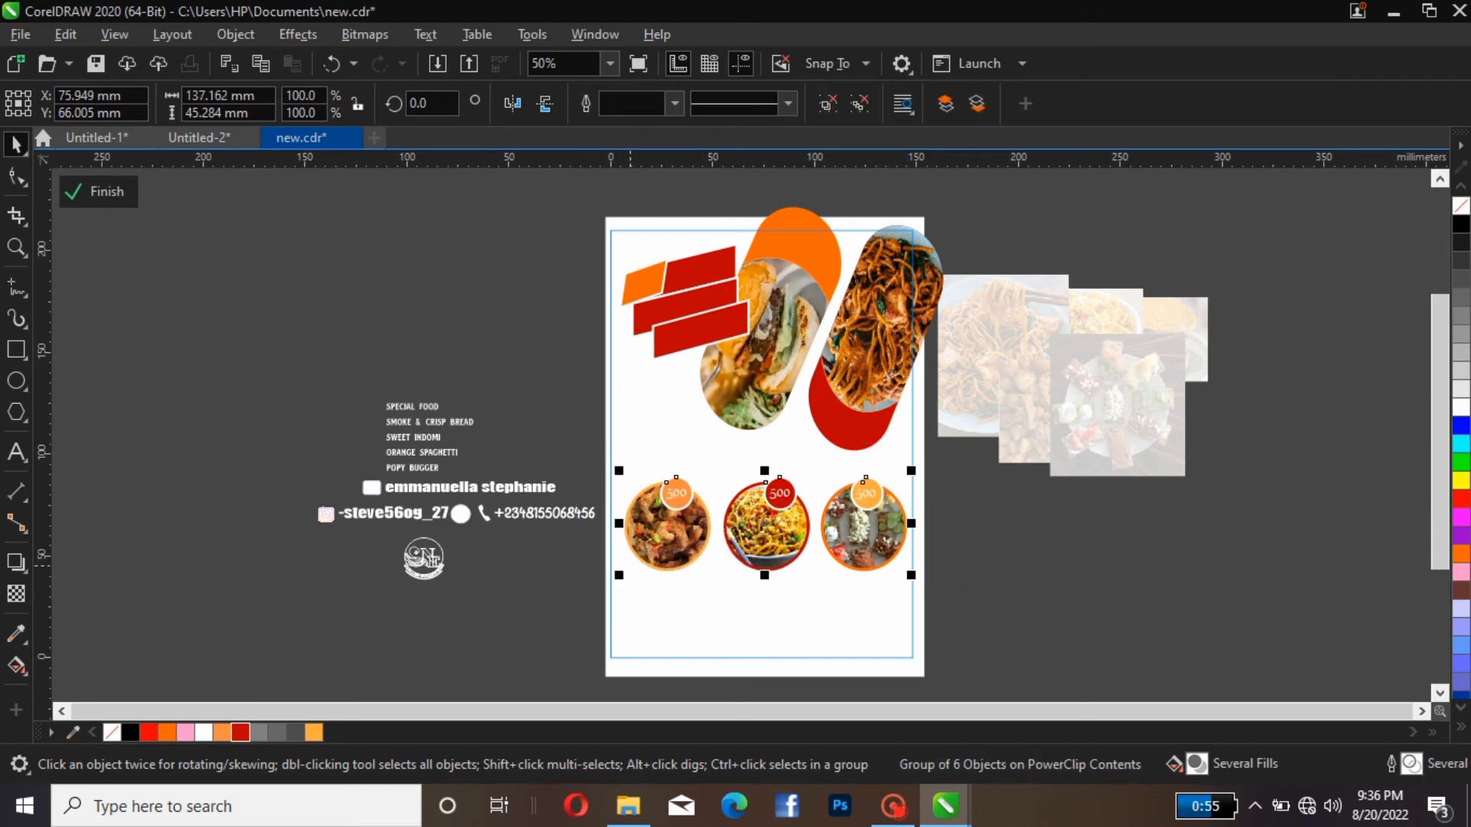
Move the grouped round food photos straight down 10.5 mm and finish editing the PowerClip.
key("Down")
key("Down")
key("Down")
key("Down")
key("Down")
key("Down")
key("Down")
key("Down")
key("Down")
key("Down")
key("Down")
key("Down")
key("Down")
key("Down")
key("Down")
key("Down")
key("Down")
key("Down")
key("Down")
key("Down")
key("Down")
key("Down")
key("Down")
key("Down")
key("Down")
key("Down")
key("Down")
key("Down")
key("Down")
key("Down")
key("Down")
key("Down")
key("Down")
key("Down")
key("Down")
key("Down")
key("Down")
key("Down")
key("Down")
key("Down")
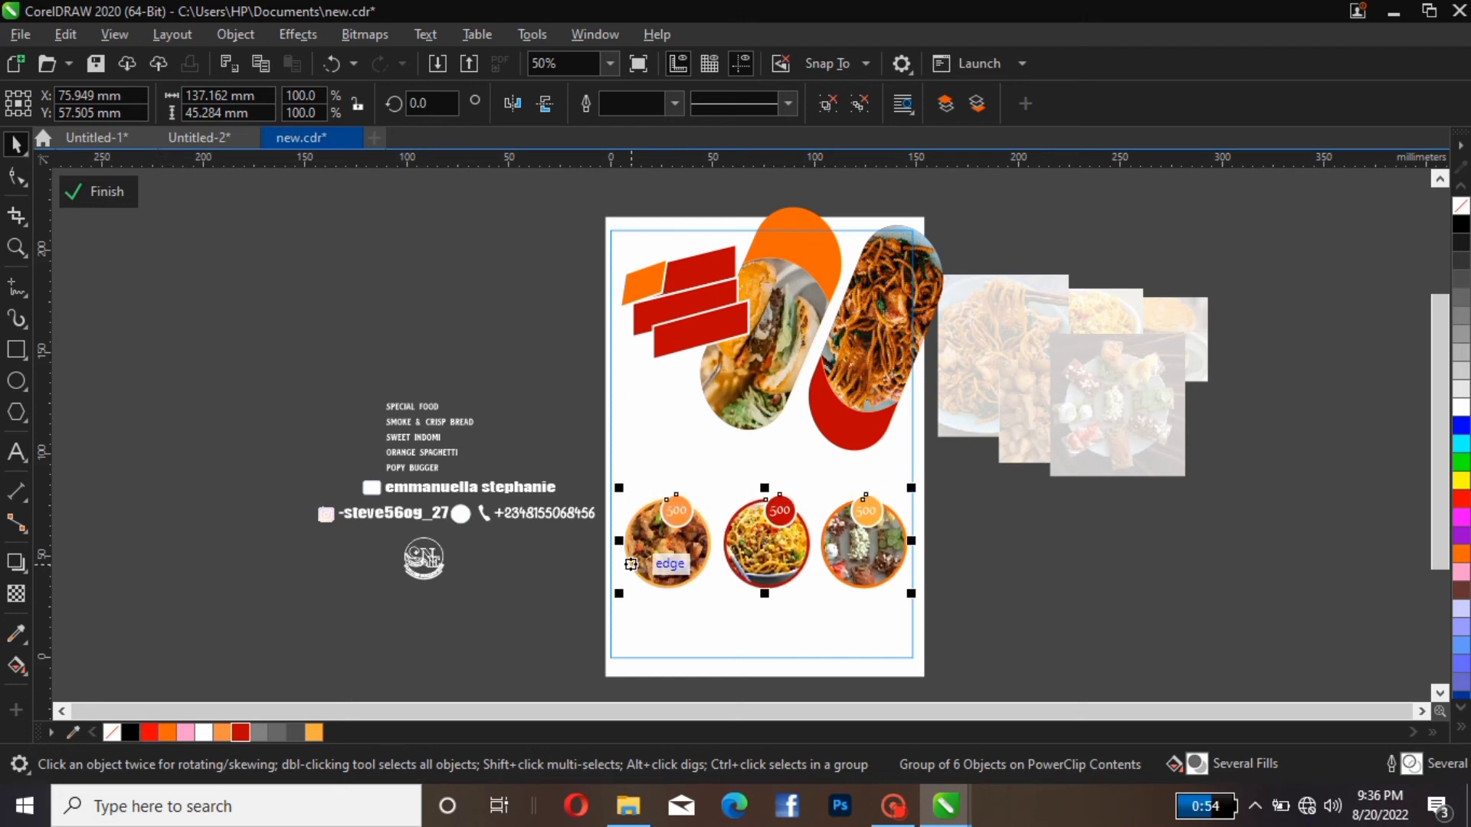
key("Down")
key("Down")
key("Down")
key("Down")
key("Down")
key("Down")
key("Down")
key("Down")
key("Down")
key("Down")
key("Down")
key("Down")
key("Down")
key("Down")
key("Down")
key("Down")
key("Down")
key("Down")
key("Down")
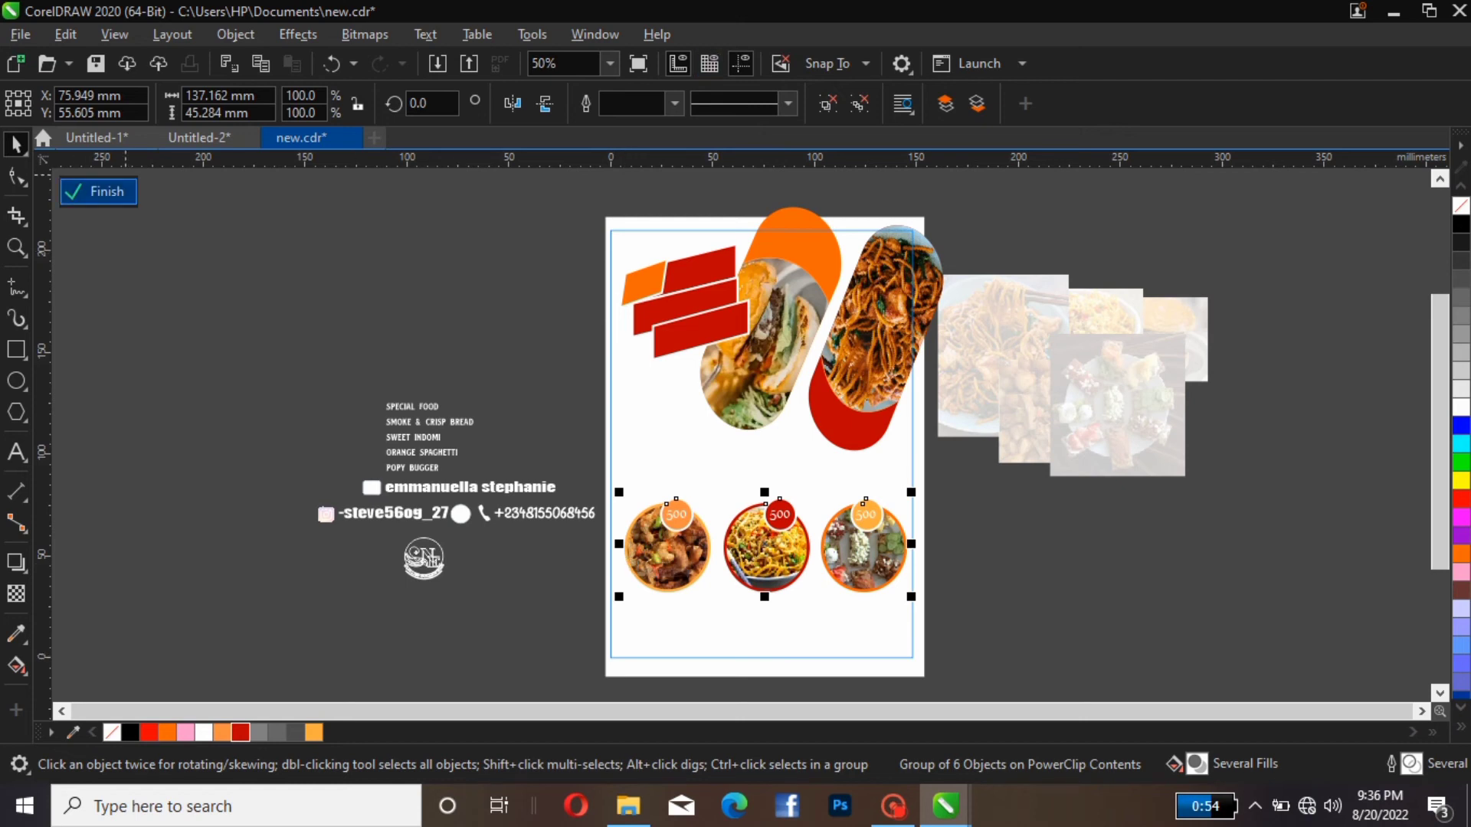
left_click(98, 191)
key("Escape")
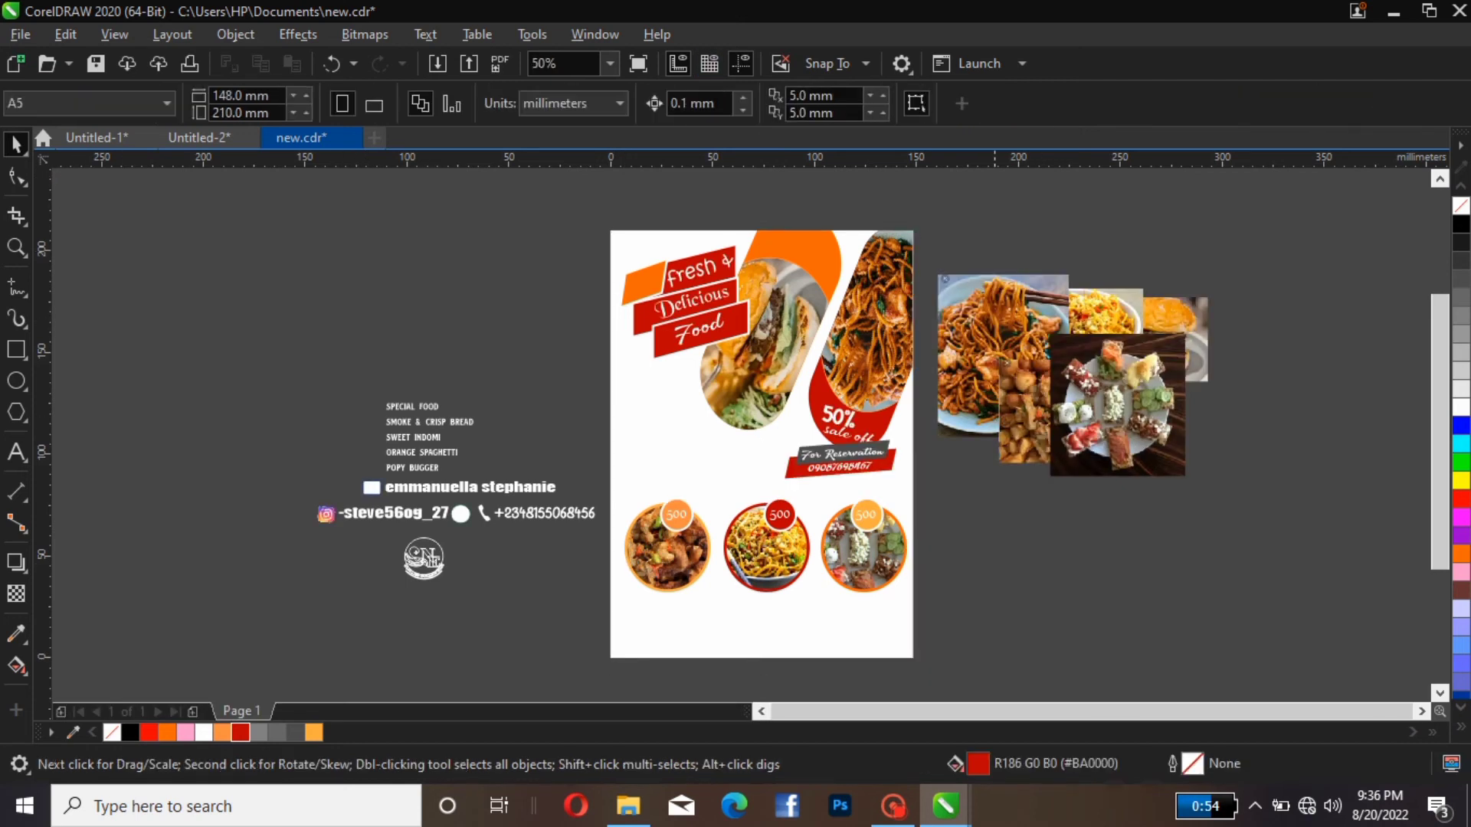
Move the grouped reservation banner down about 7.2 mm, into the gap above the round food photos.
left_click(844, 451)
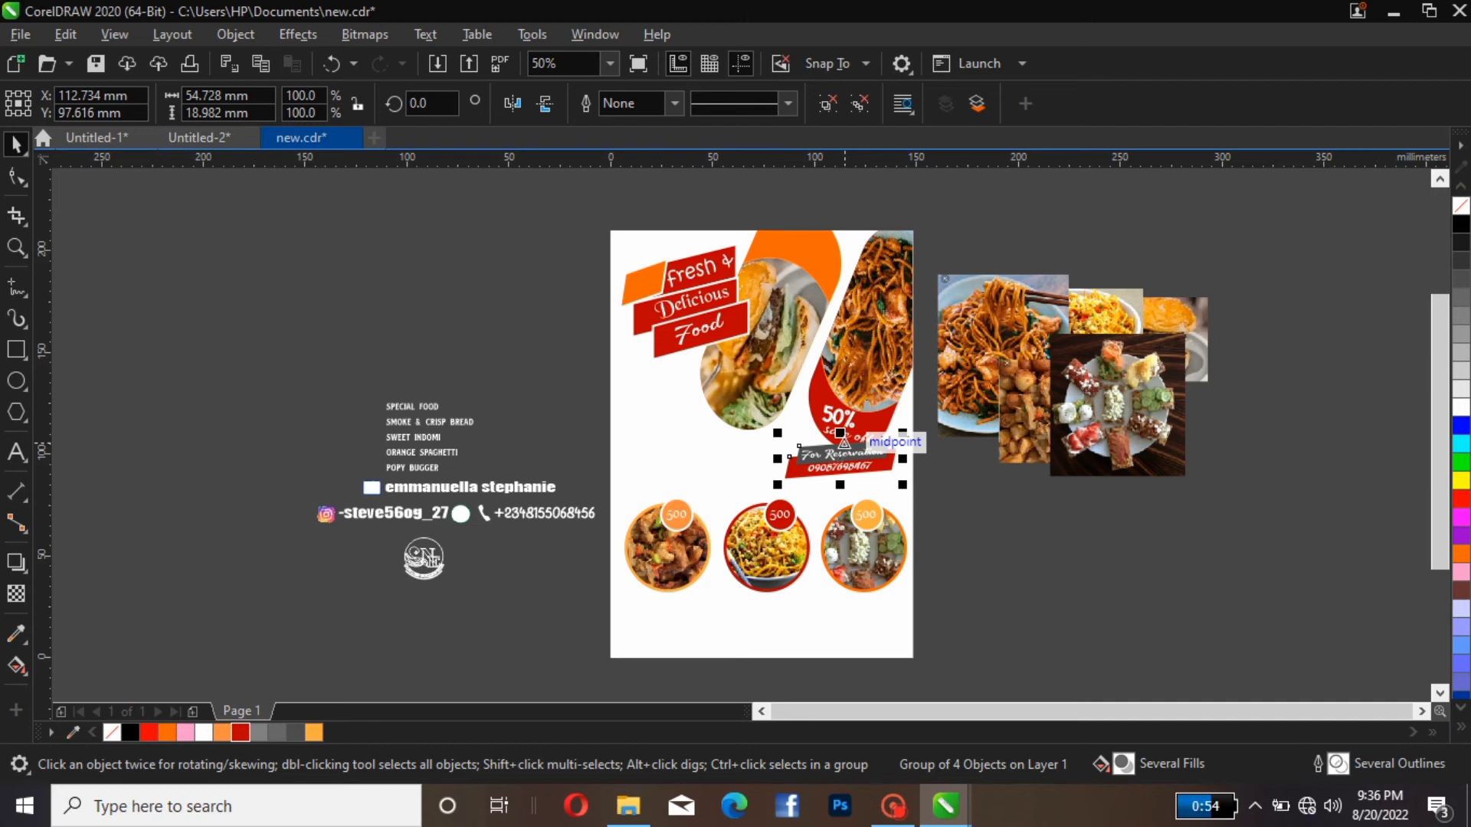
left_click_drag(843, 443, 843, 456)
key("Down")
key("Down")
key("Down")
key("Down")
key("Down")
key("Down")
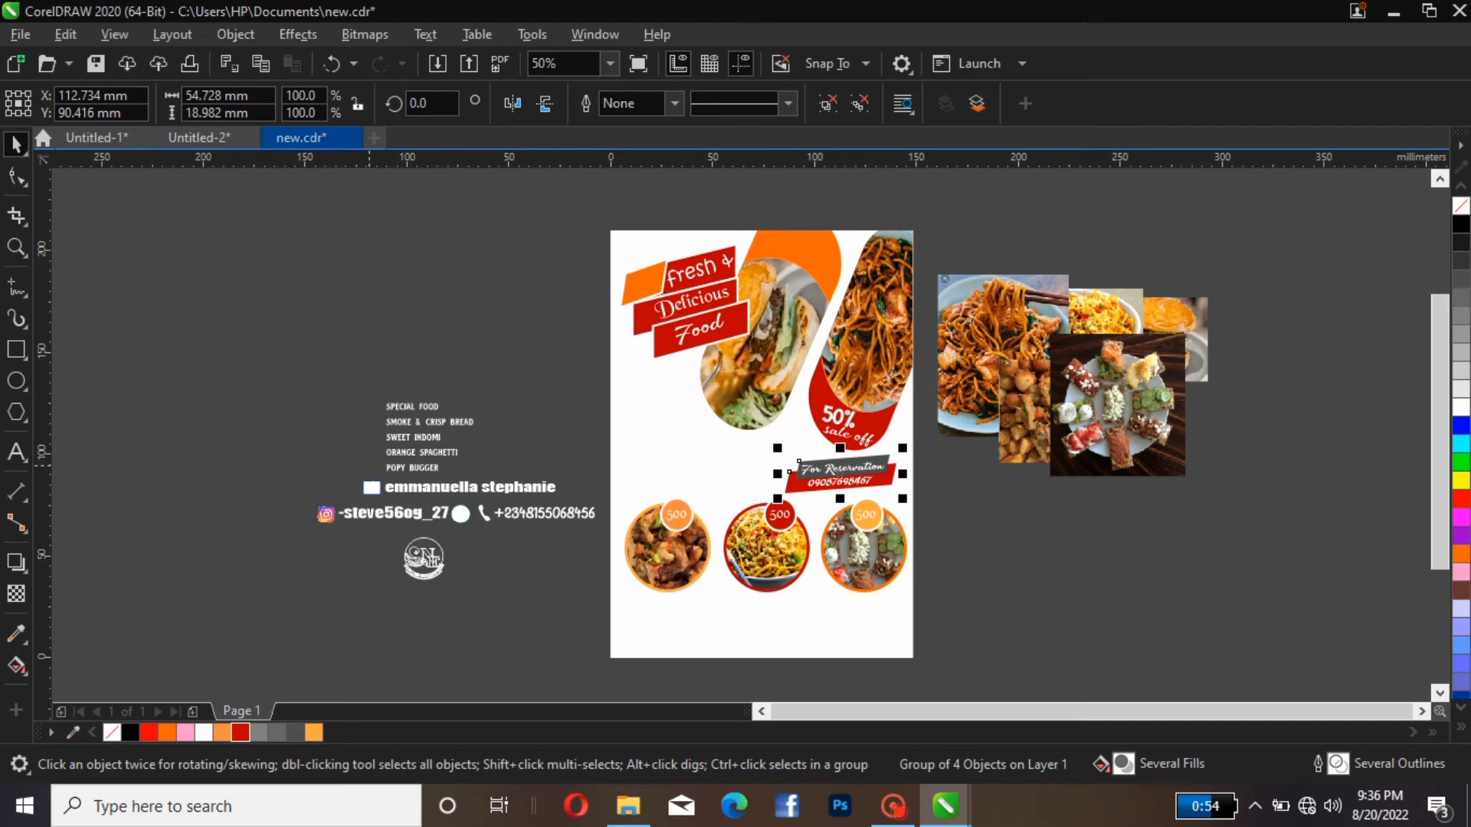
key("Escape")
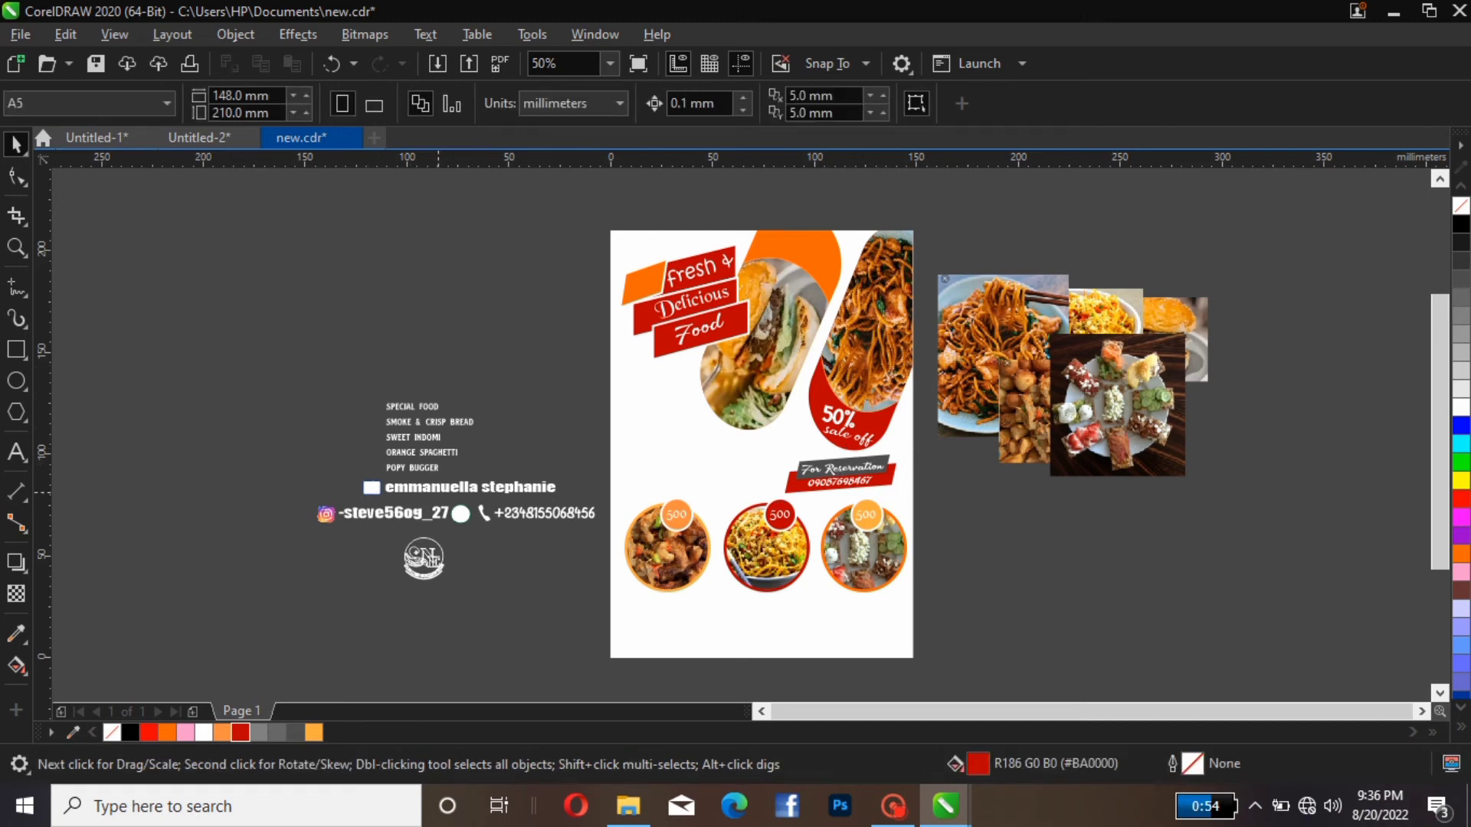
Move the contact details with their icons onto the page below the round food photos and fill them with dark red R186 G0 B0.
left_click(438, 491)
left_click_drag(190, 477, 609, 556)
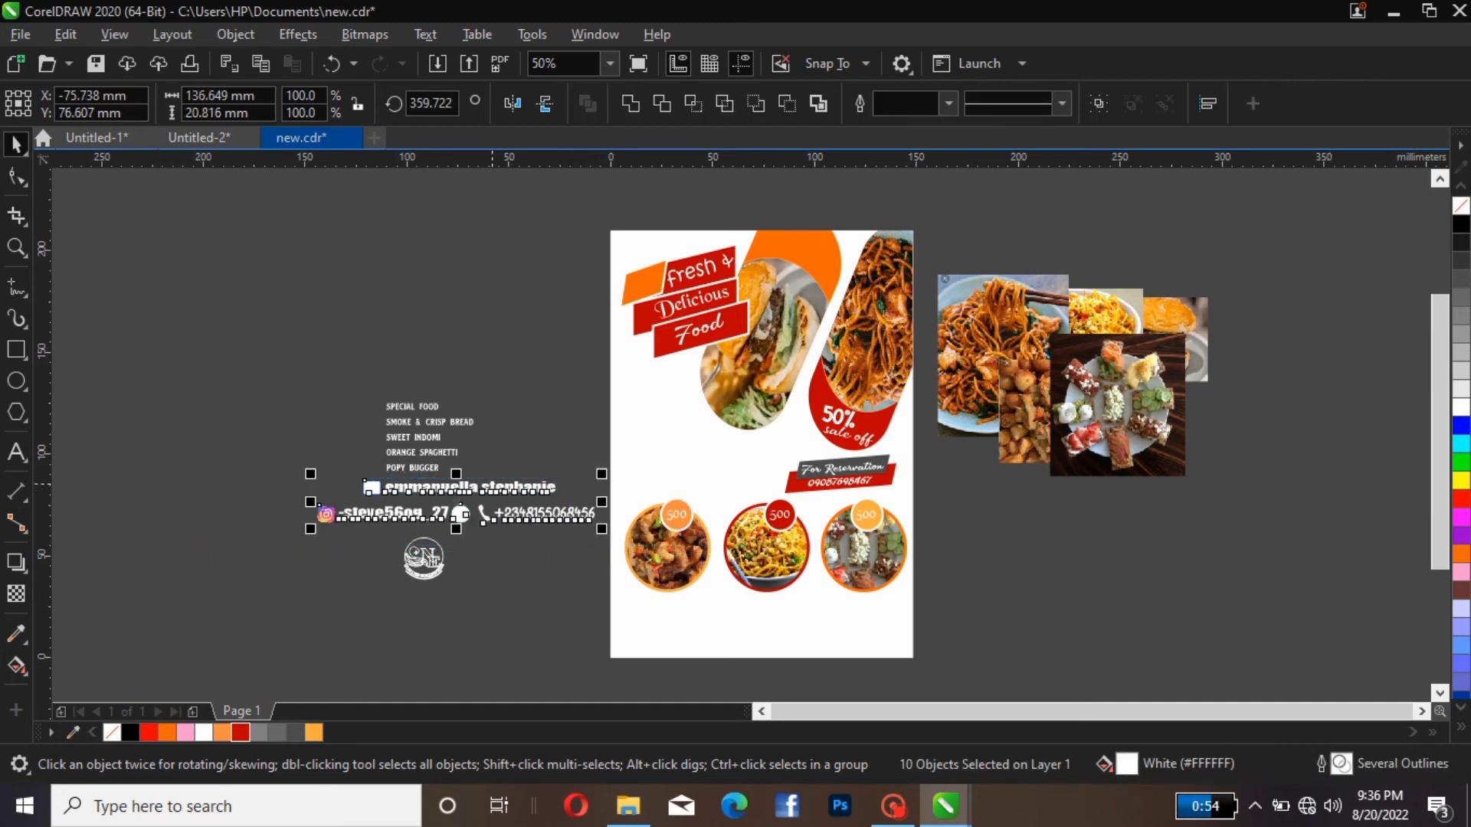
left_click_drag(459, 504, 763, 621)
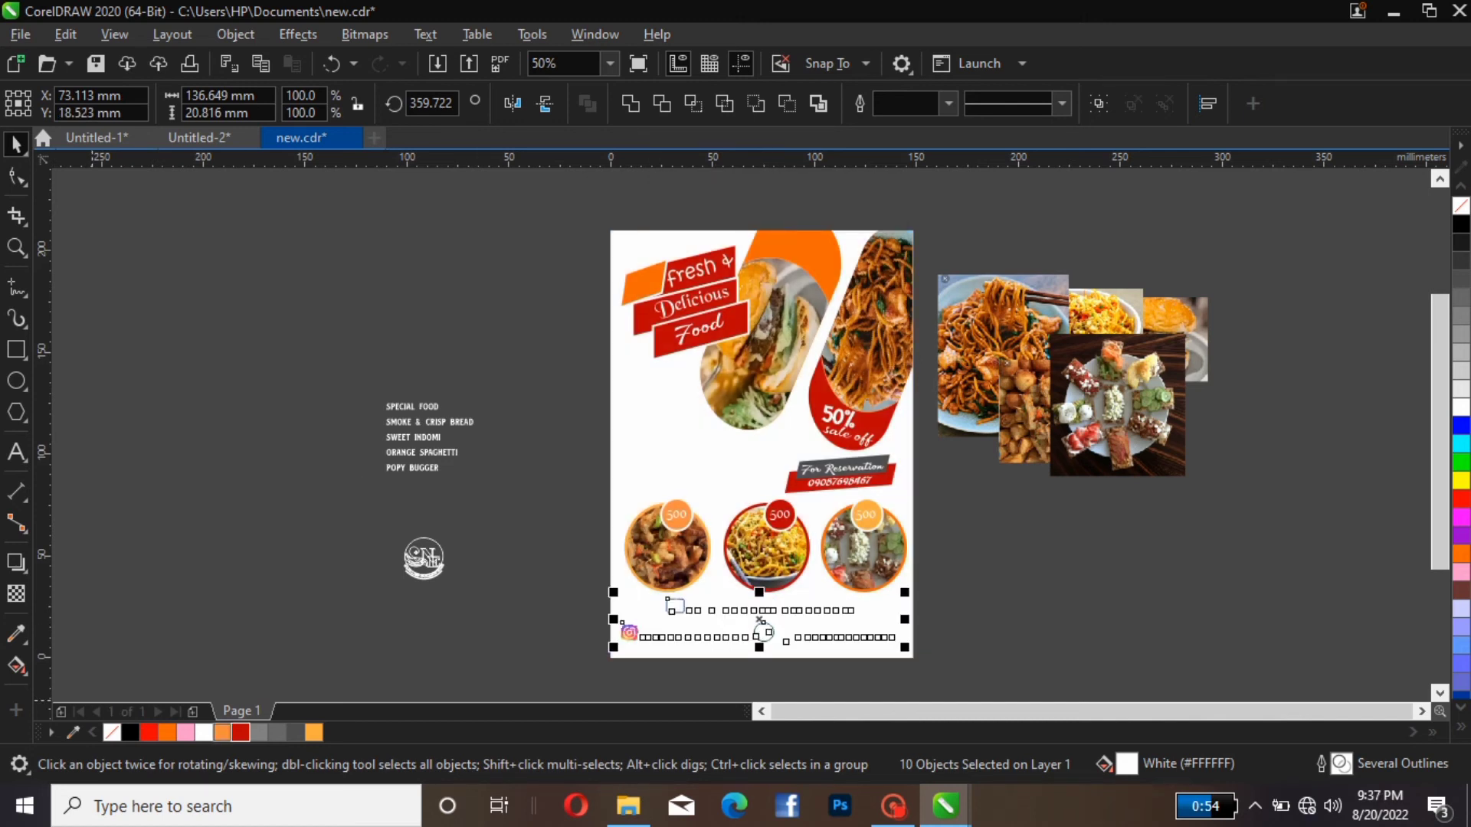
left_click(222, 732)
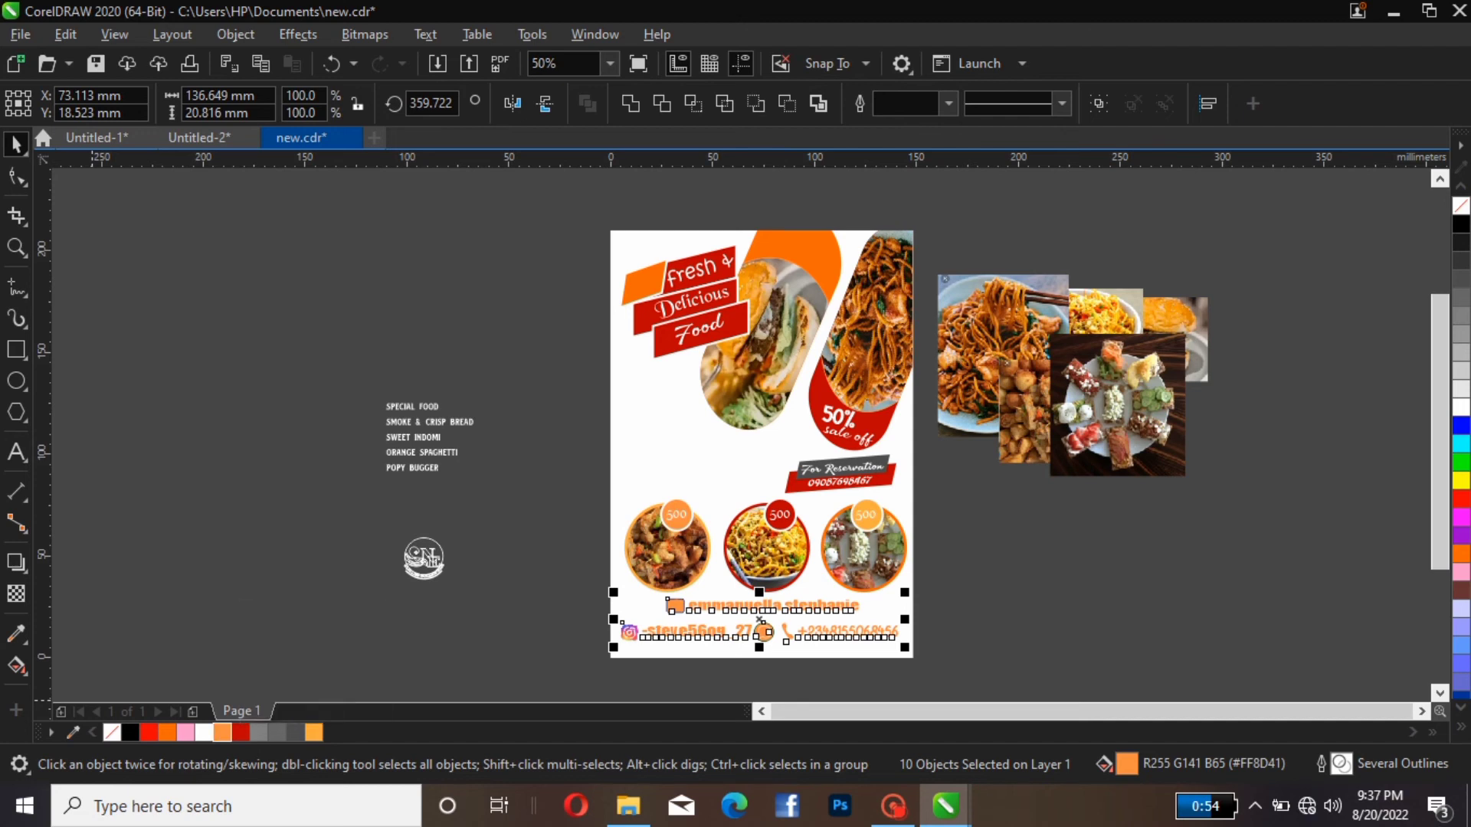
left_click(241, 733)
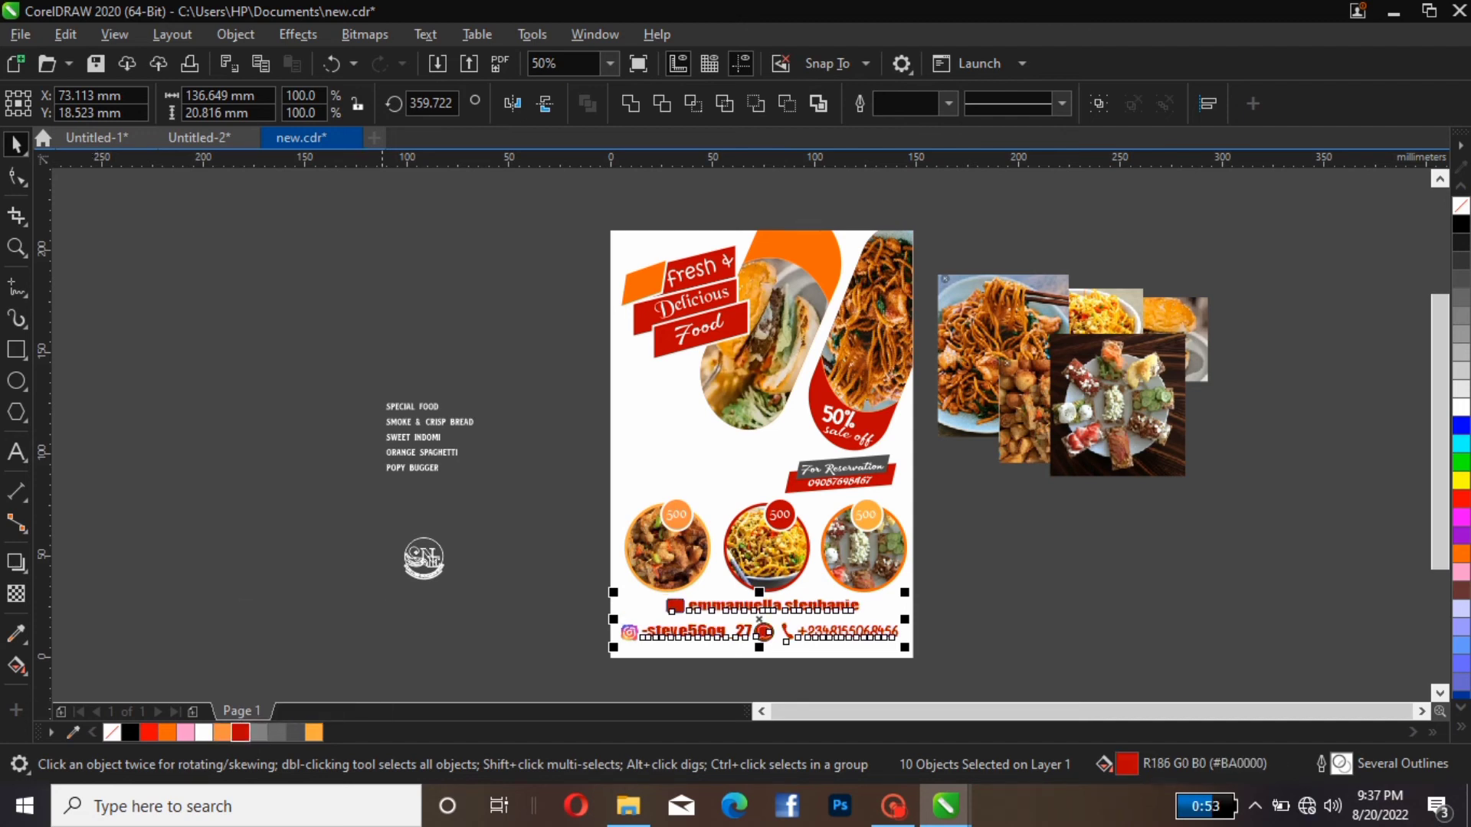
key("Escape")
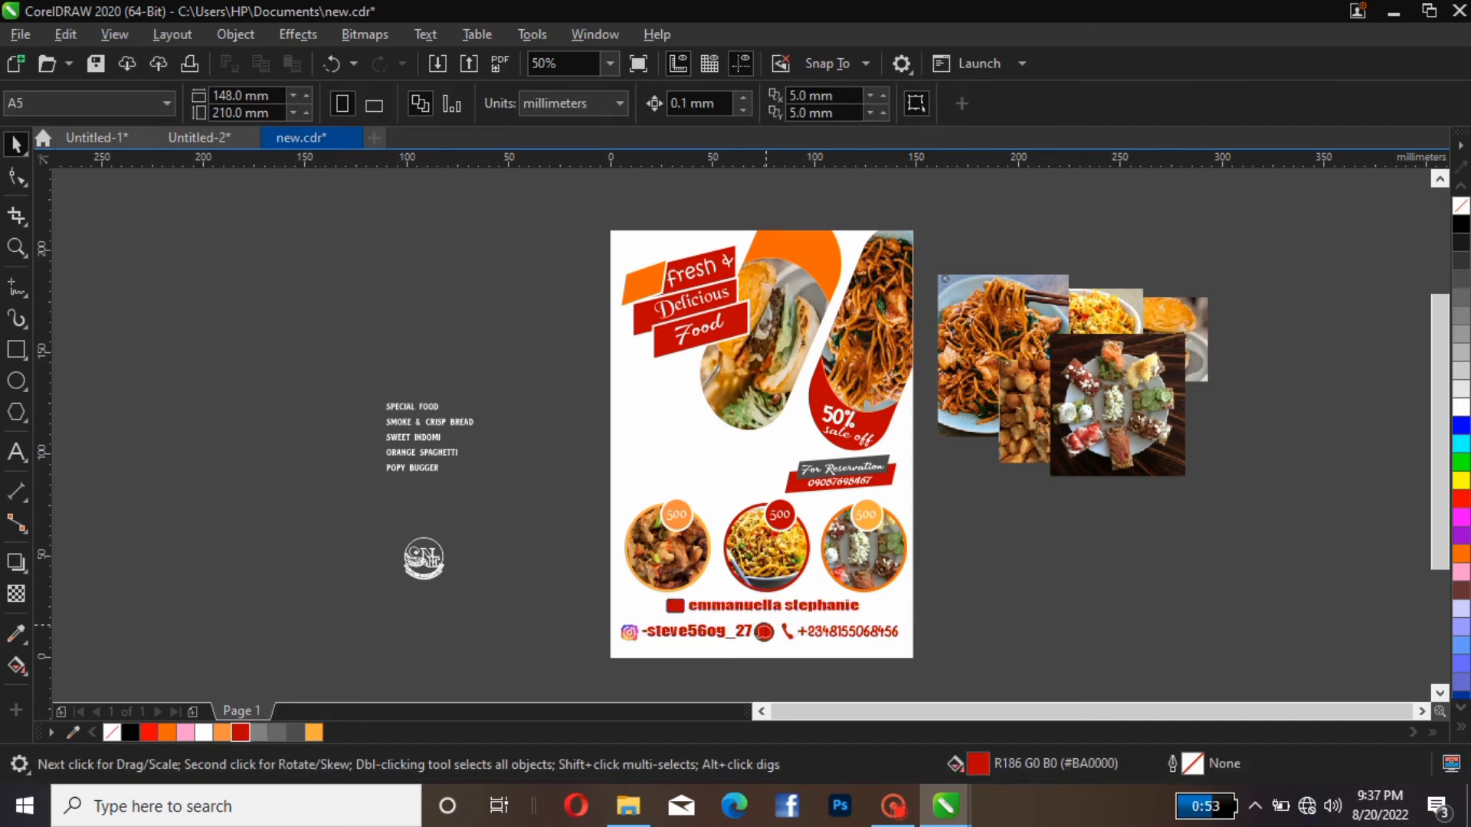
Group the contact details and nudge the group 2.3 mm right and 1.2 mm down.
left_click_drag(939, 593, 628, 660)
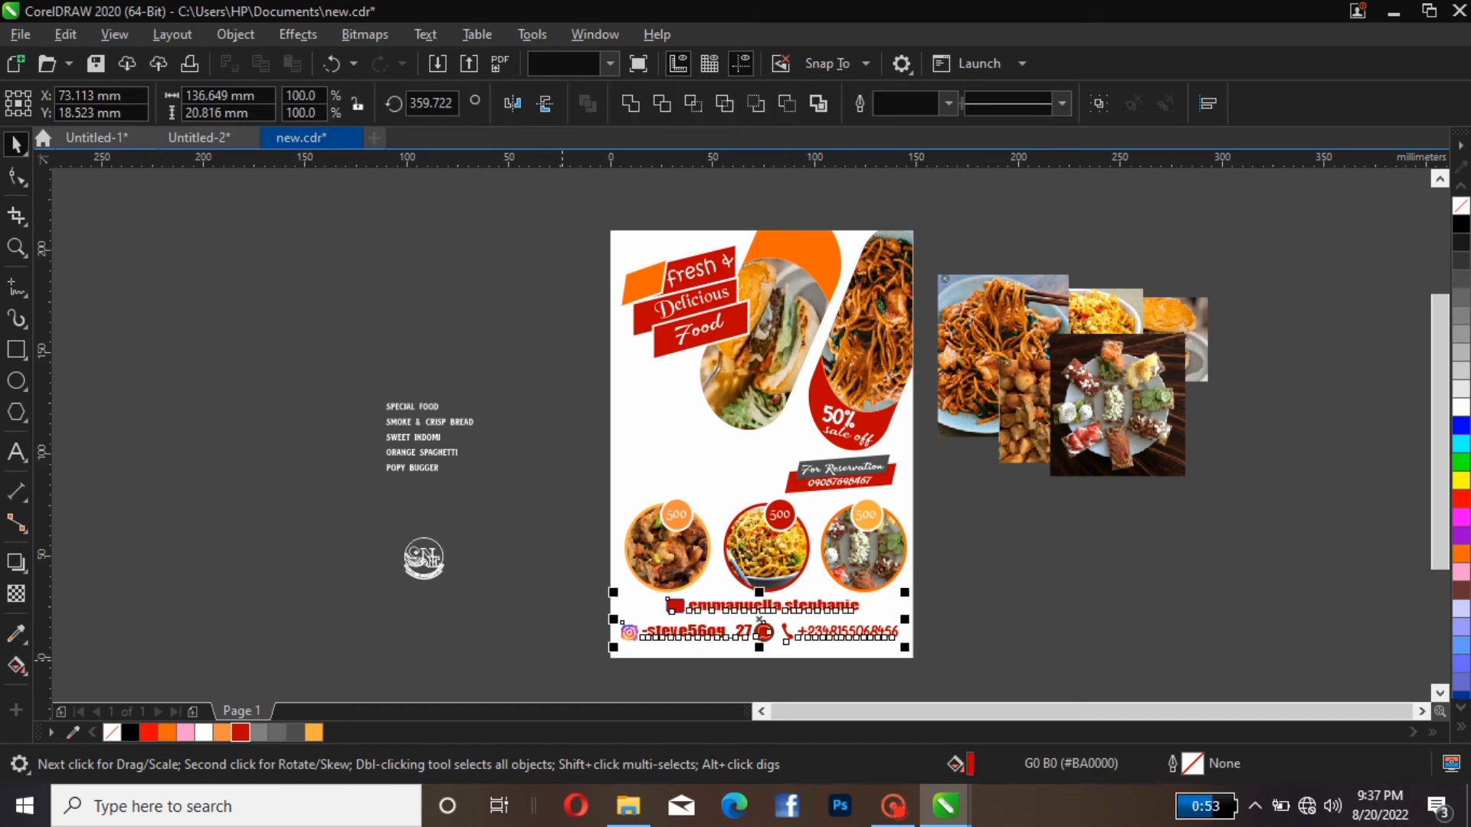
key("ctrl+g")
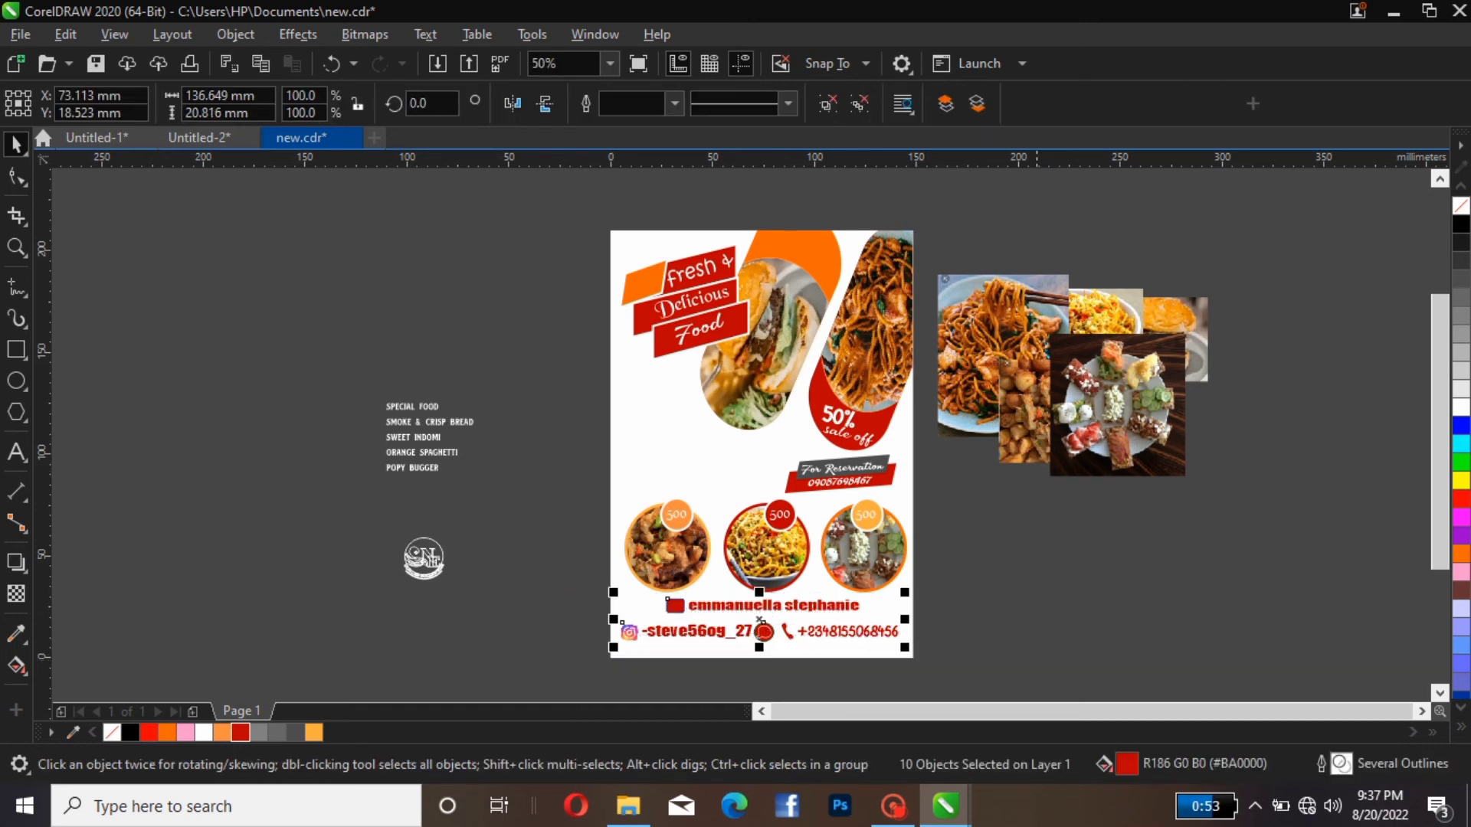
key("Right")
key("Right")
key("Right")
key("Right")
key("Right")
key("Right")
key("Right")
key("Right")
key("Right")
key("Right")
key("Right")
key("Right")
key("Right")
key("Right")
key("Right")
key("Right")
key("Right")
key("Right")
key("Right")
key("Right")
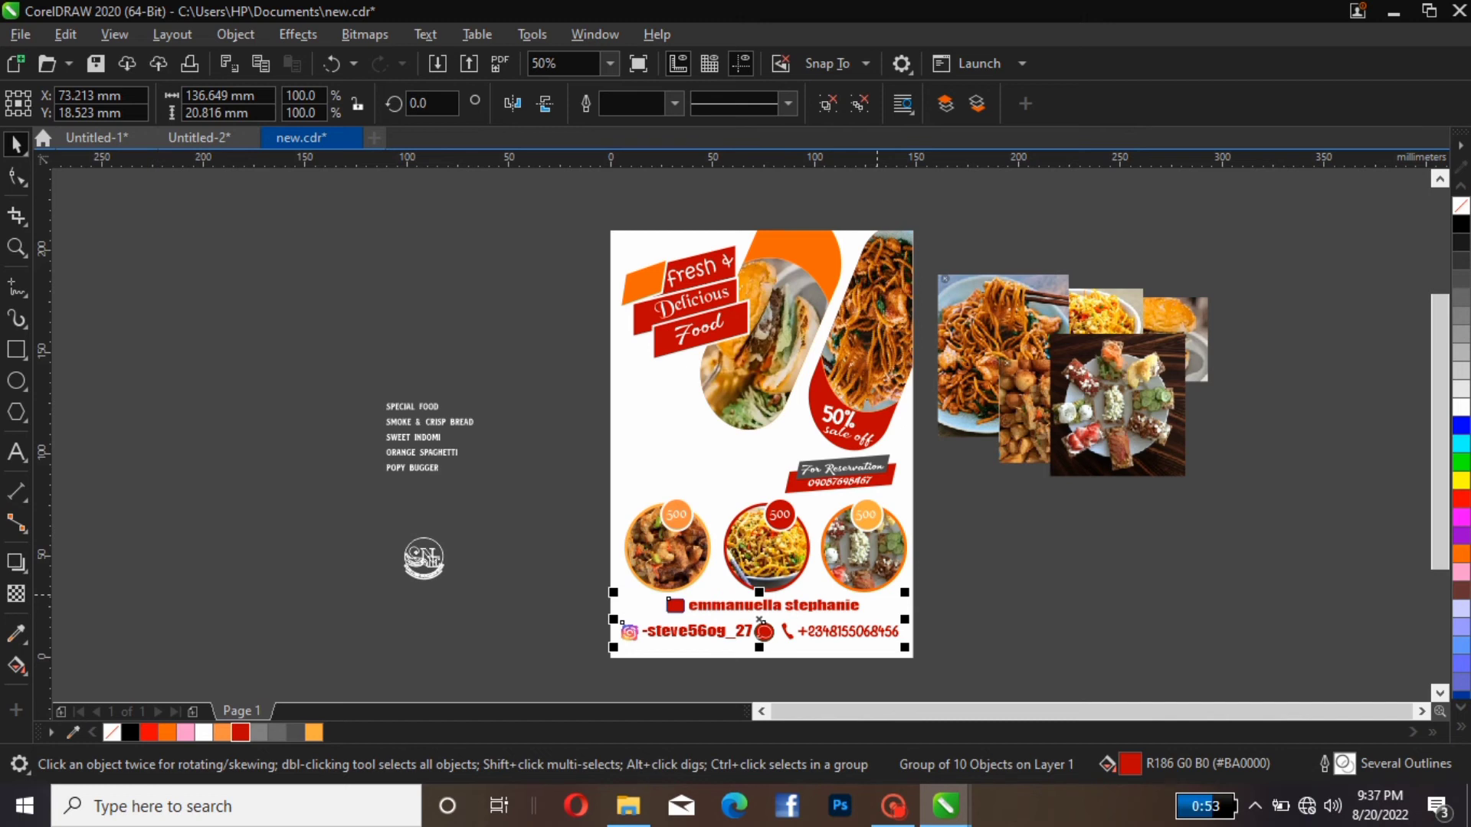
key("Down")
key("Down")
key("Down")
key("Down")
key("Down")
key("Down")
key("Down")
key("Down")
key("Down")
key("Down")
key("Down")
key("Down")
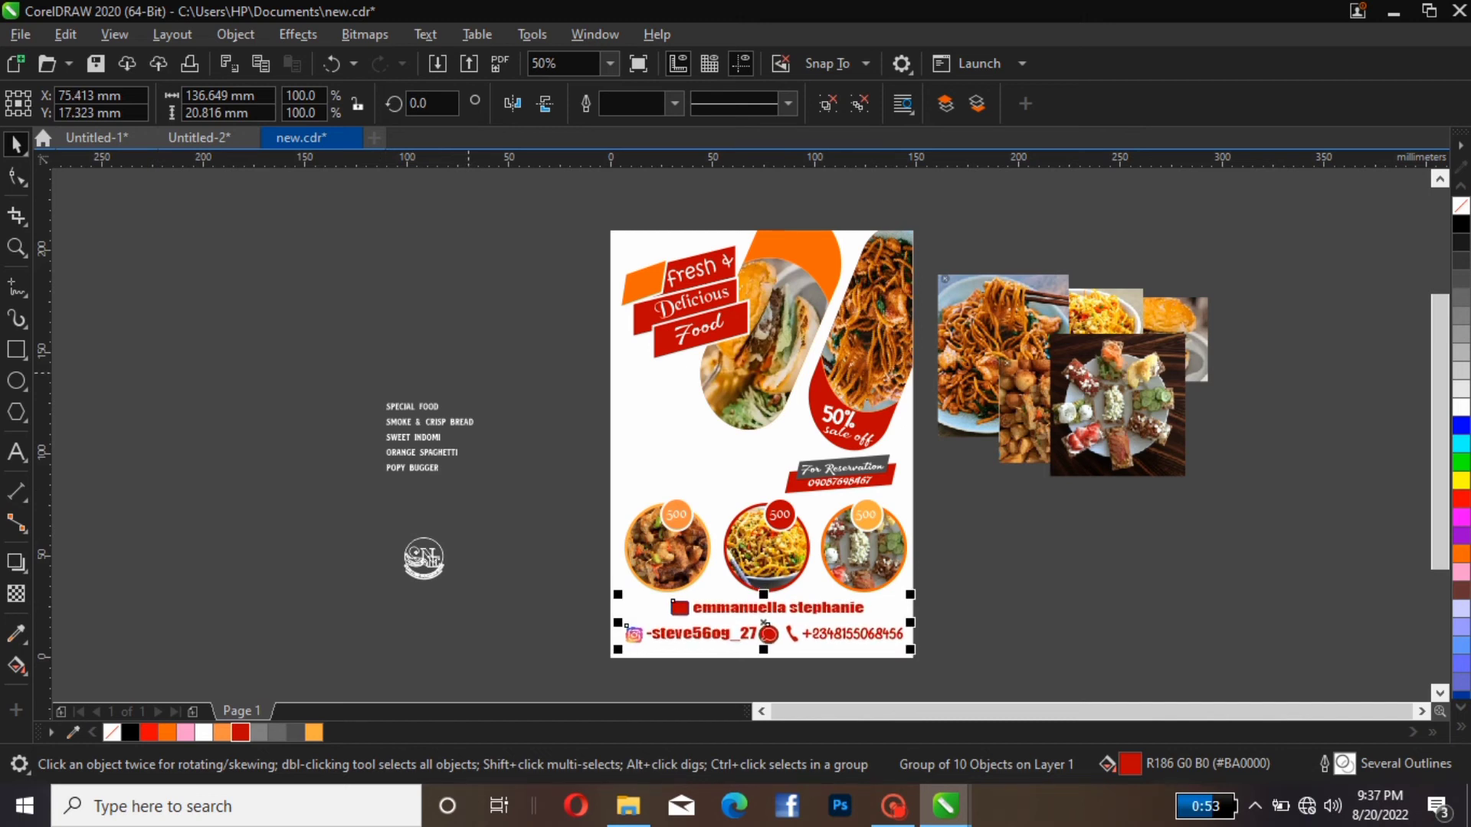
key("Escape")
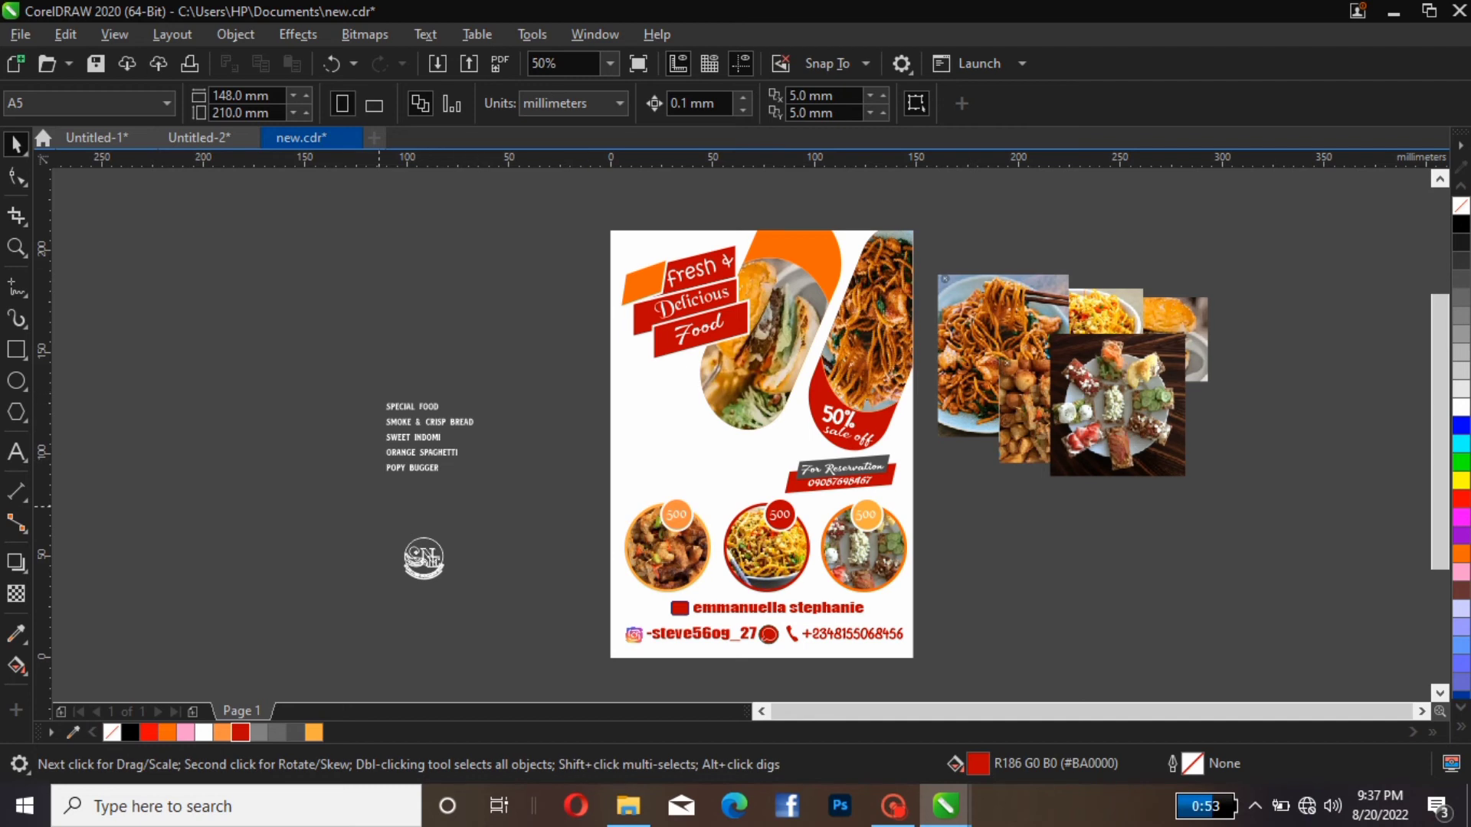
Place the round white logo on the orange shape at the page's upper edge and shrink it slightly.
left_click(429, 558)
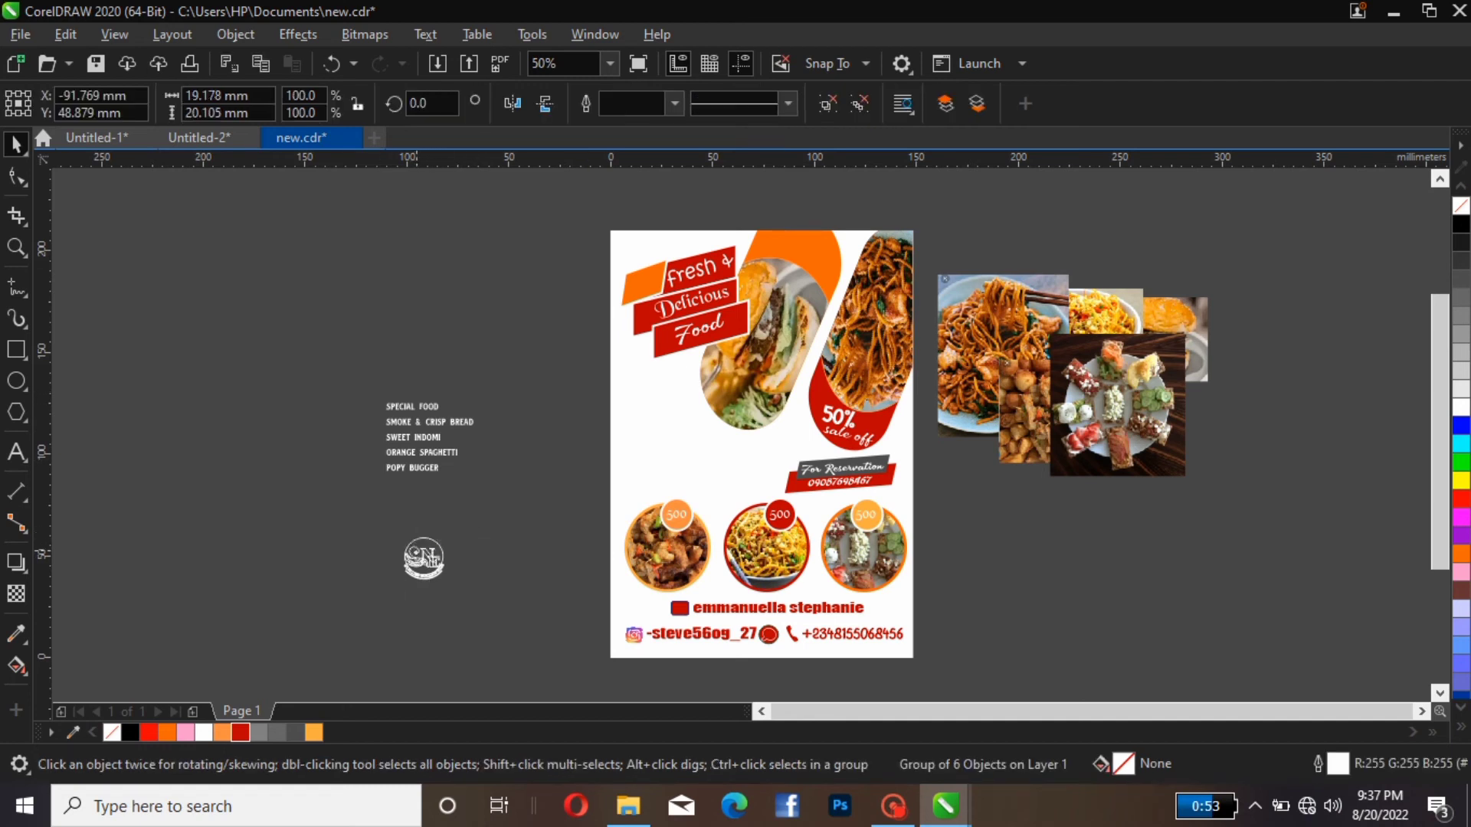
left_click_drag(429, 558, 819, 258)
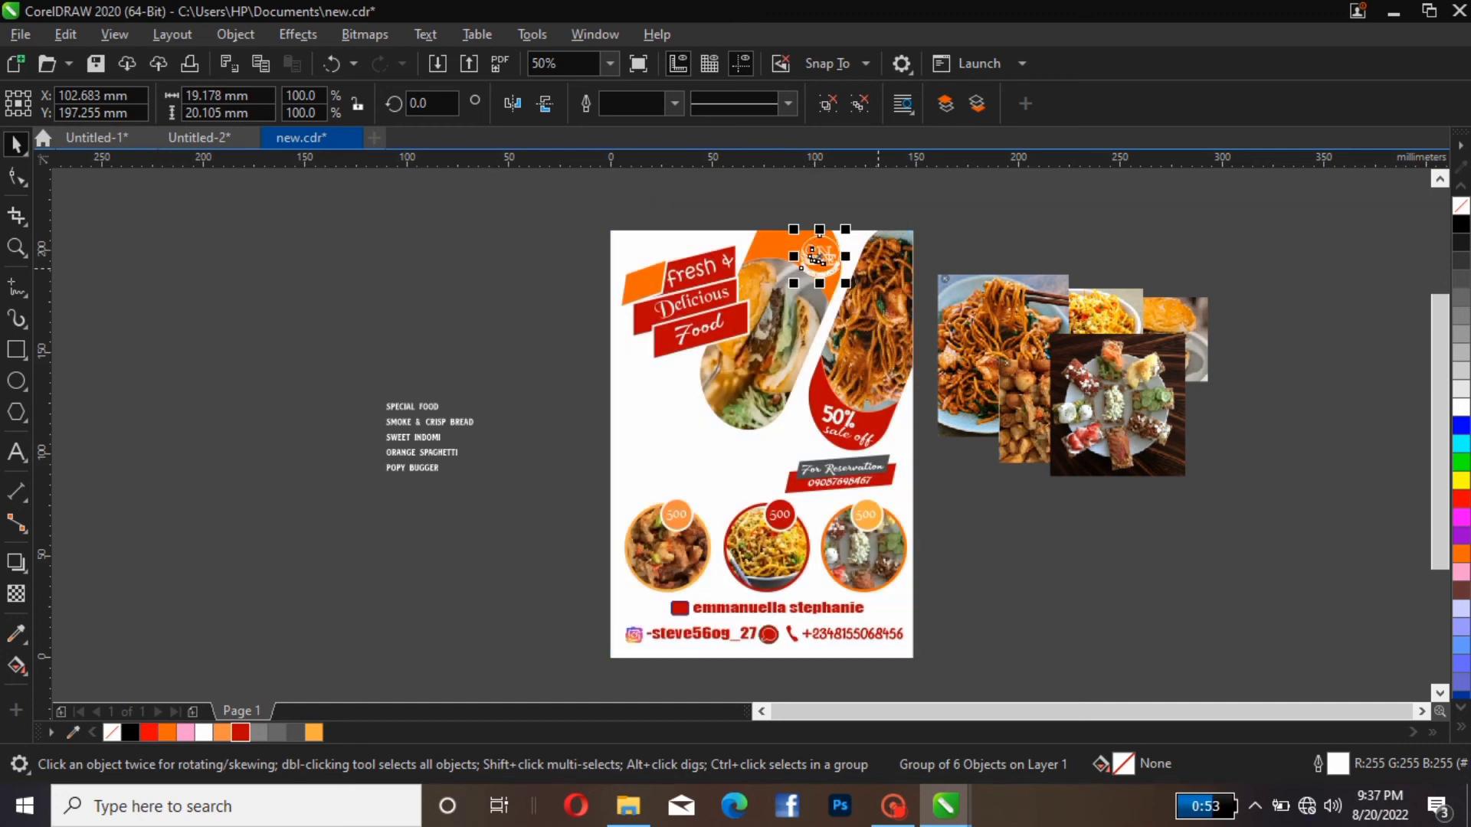
left_click(830, 260)
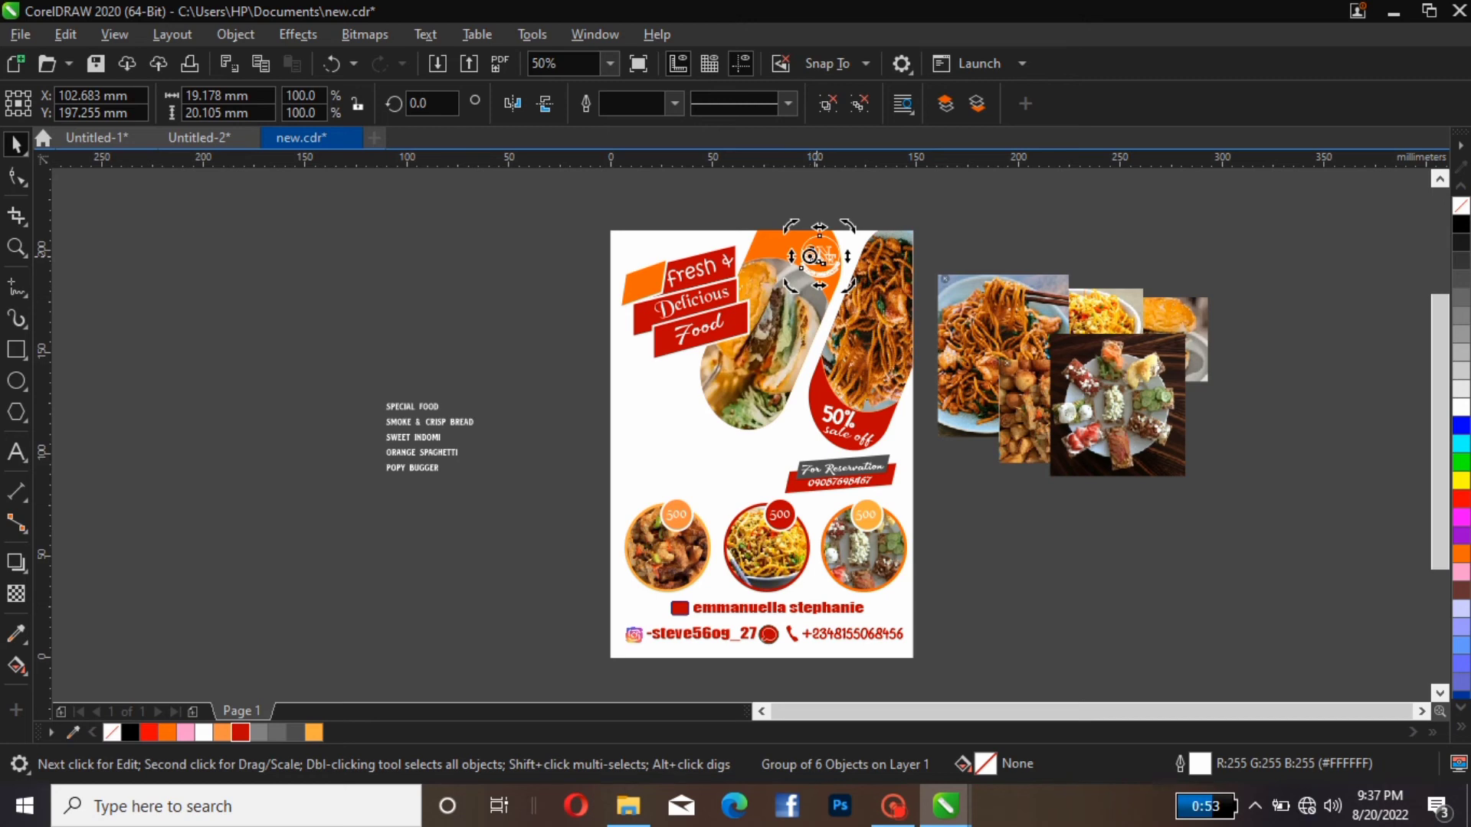
left_click_drag(821, 259, 815, 256)
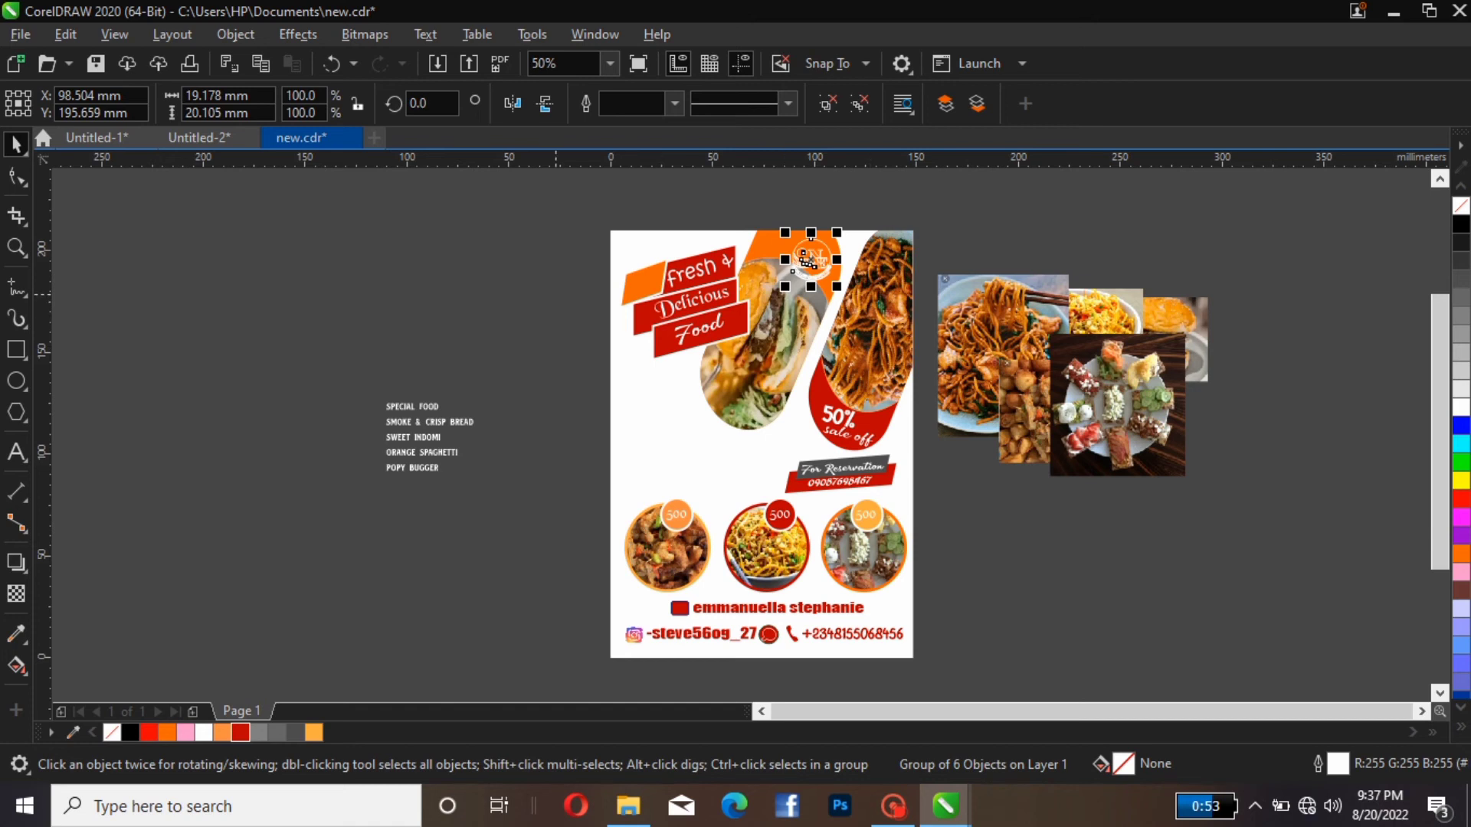
key("Escape")
left_click(821, 266)
left_click_drag(786, 284, 792, 276)
key("Escape")
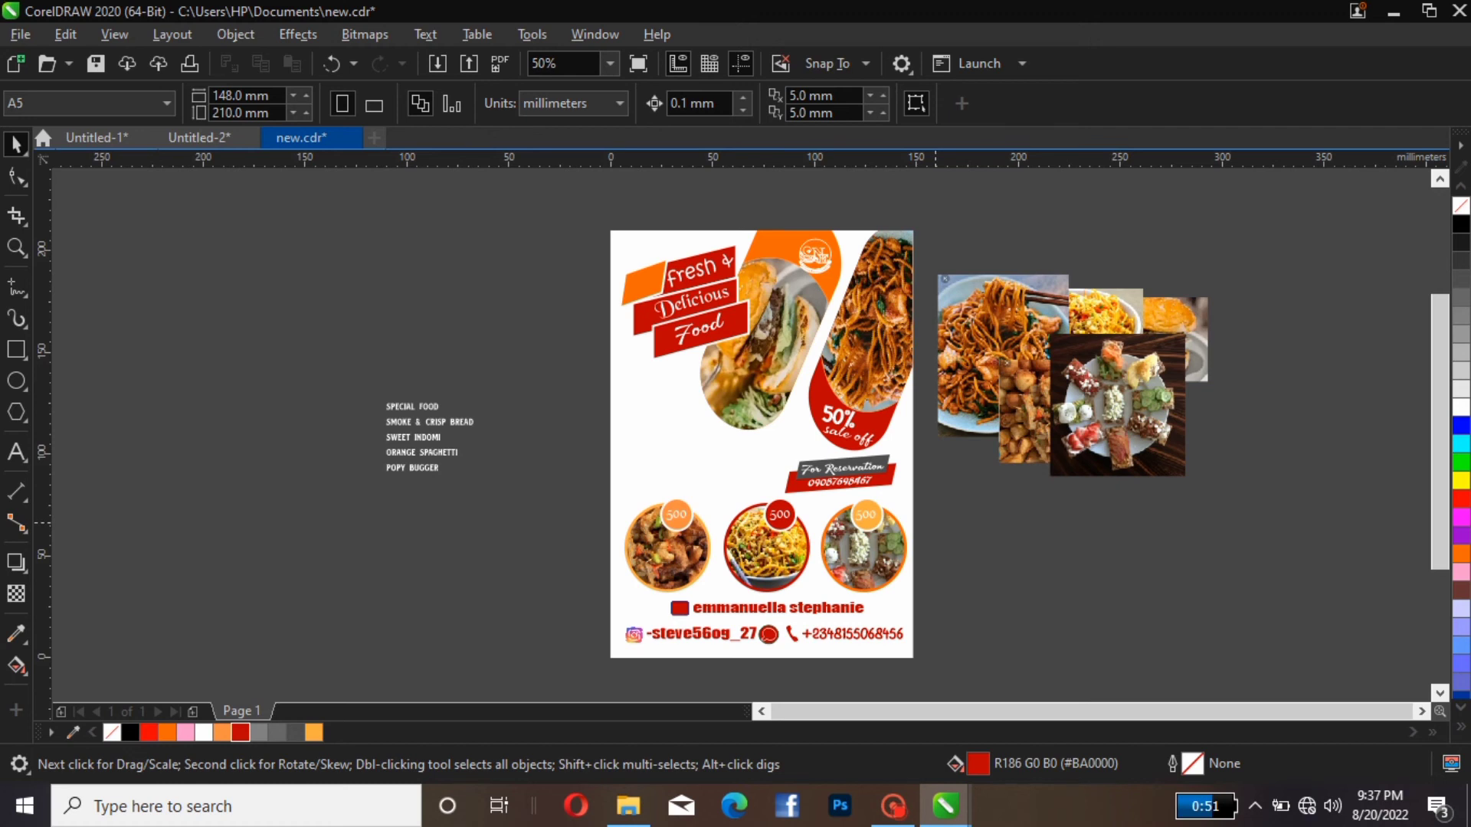
Move the five menu text lines above the first round food photo, fill them with dark red R186 G0 B0 and enlarge them to about 46.1 mm wide.
left_click_drag(312, 340, 539, 500)
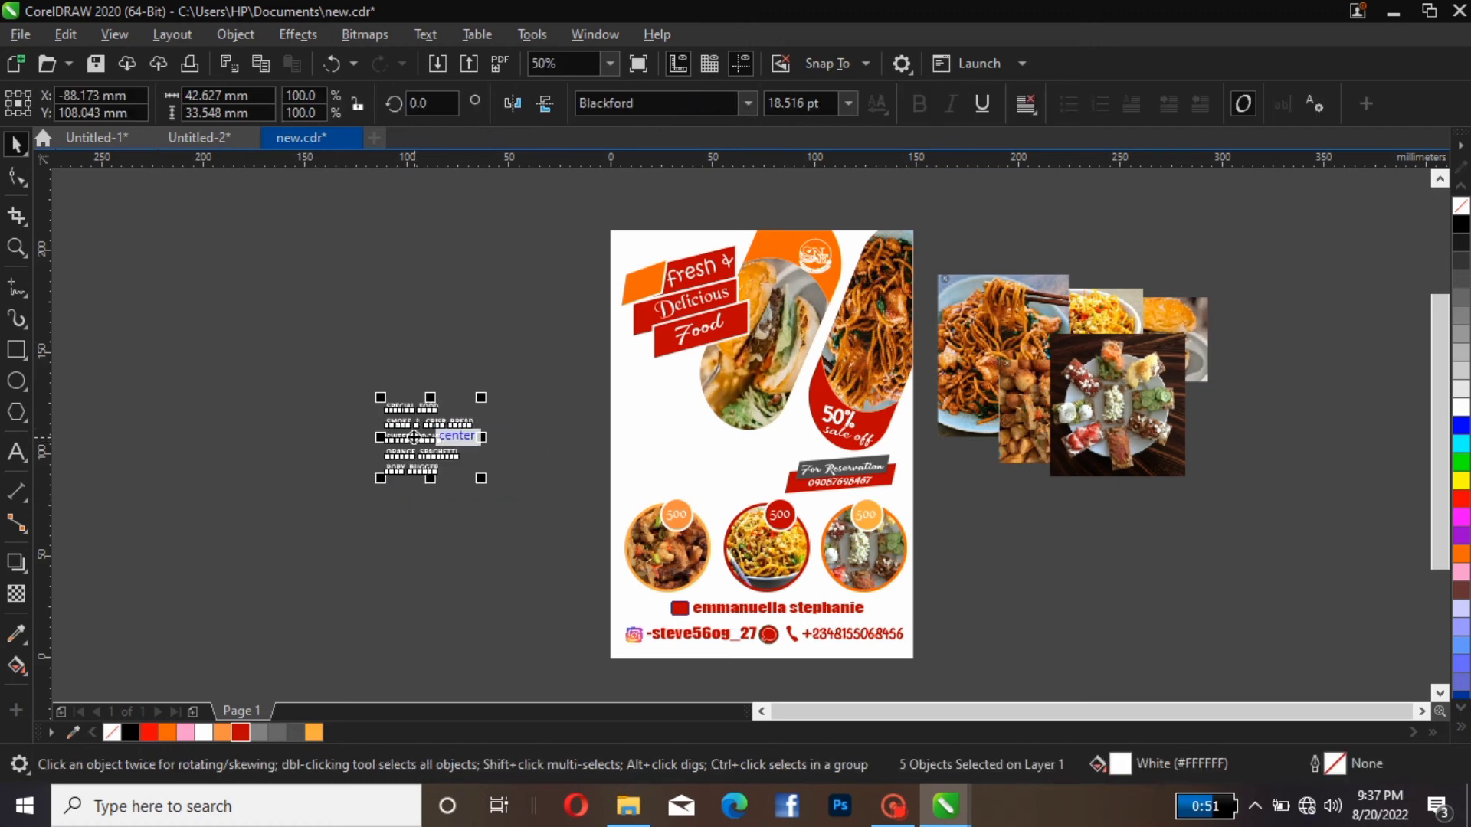
left_click_drag(414, 437, 668, 464)
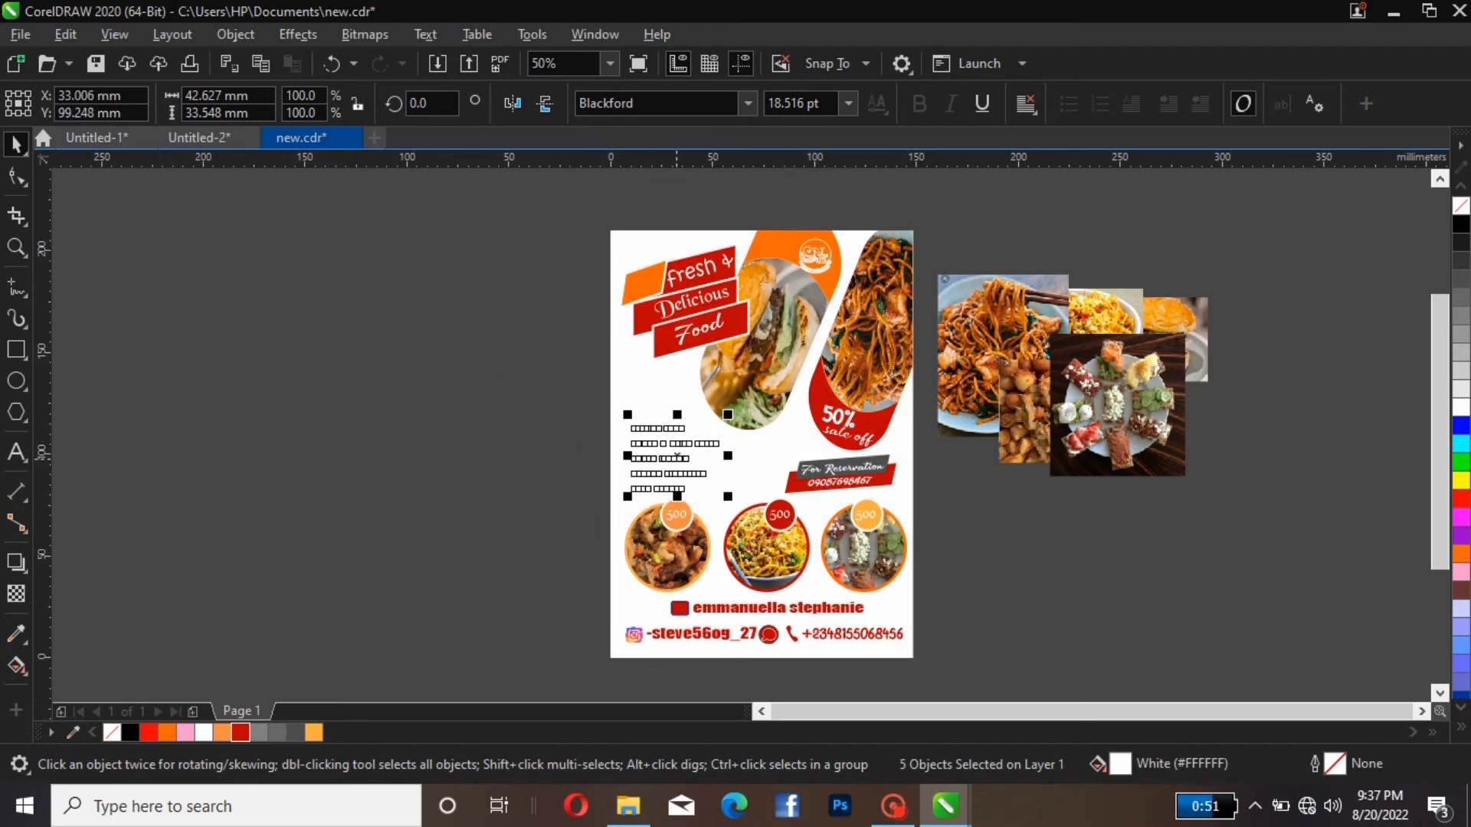
left_click(240, 732)
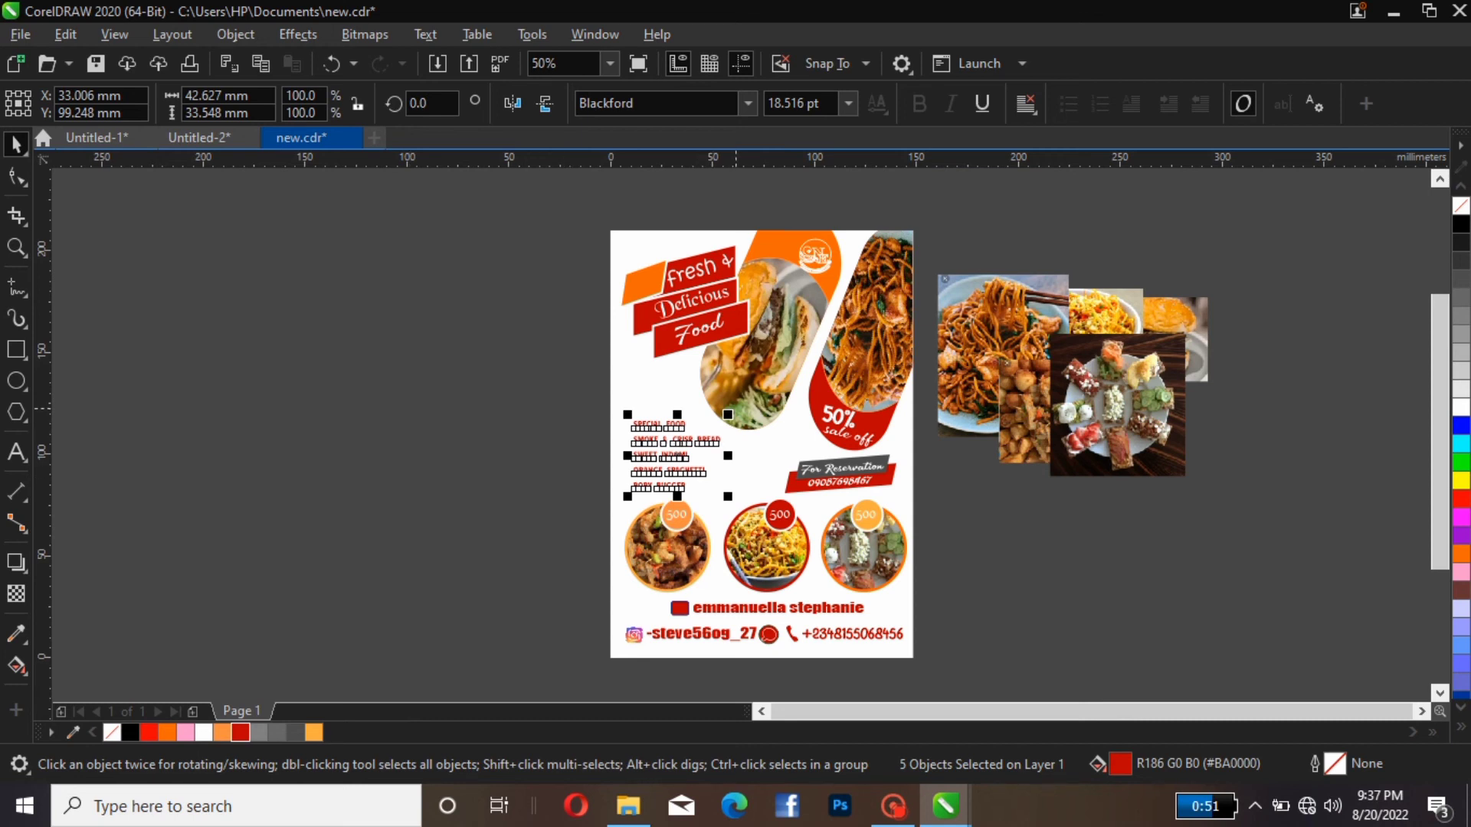
mouse_move(728, 415)
left_mouse_down()
mouse_move(747, 399)
mouse_move(733, 411)
left_mouse_up()
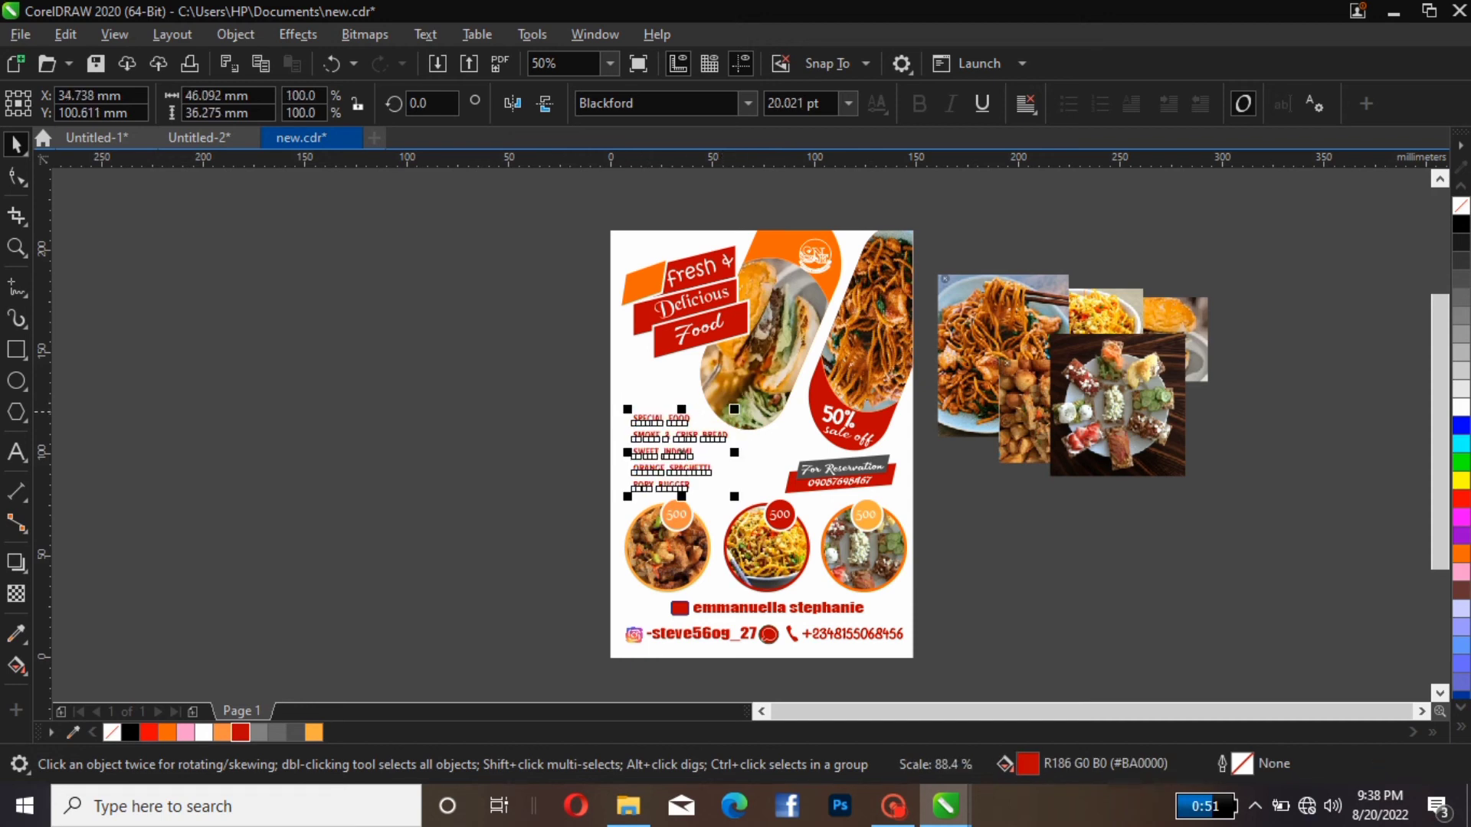
Enlarge the SPECIAL FOOD heading to about 45.4 mm wide, above the other menu lines.
left_click(638, 415)
left_click(638, 418)
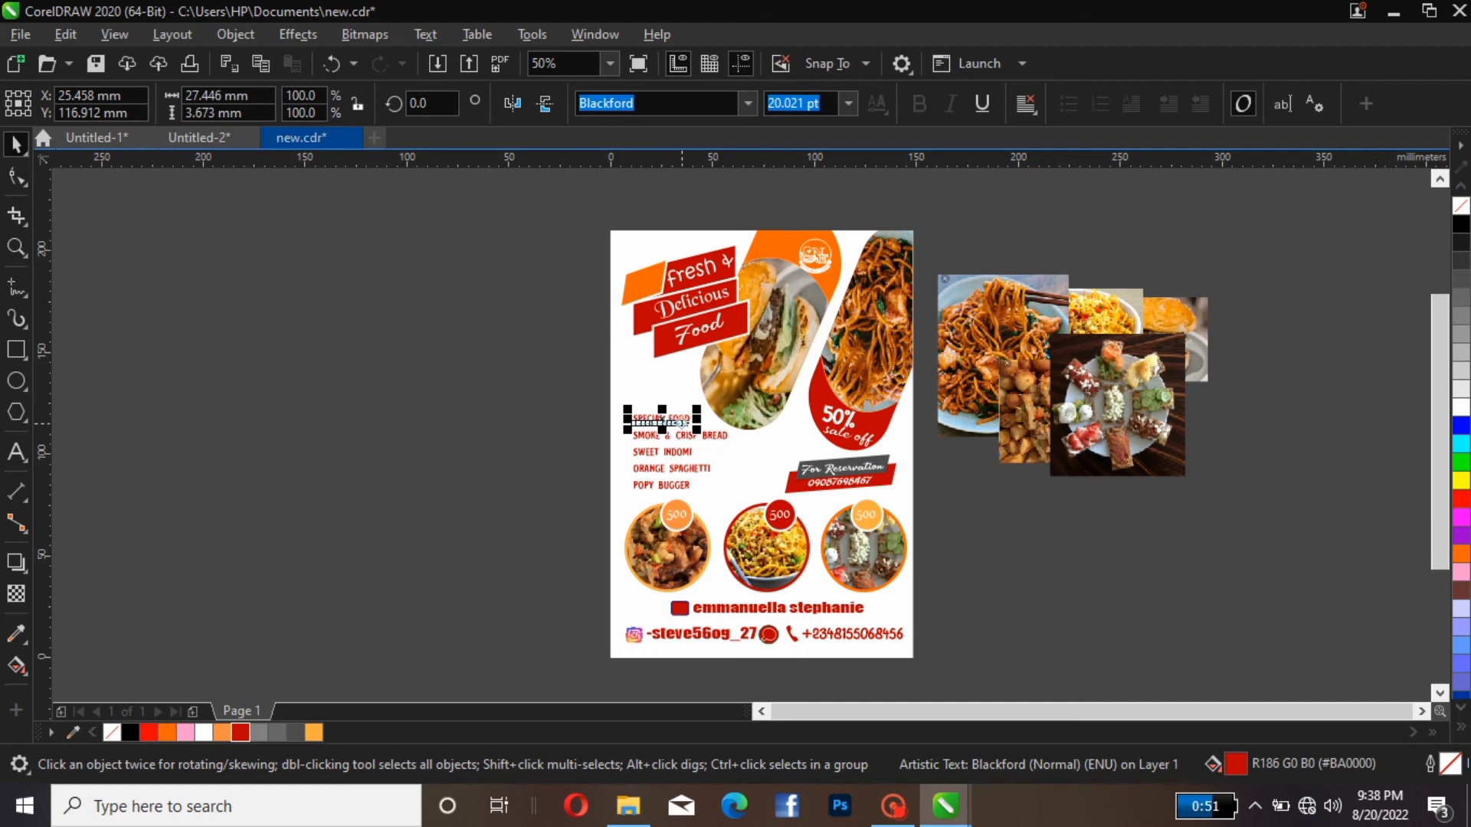
left_click_drag(697, 409, 740, 401)
left_click(684, 418)
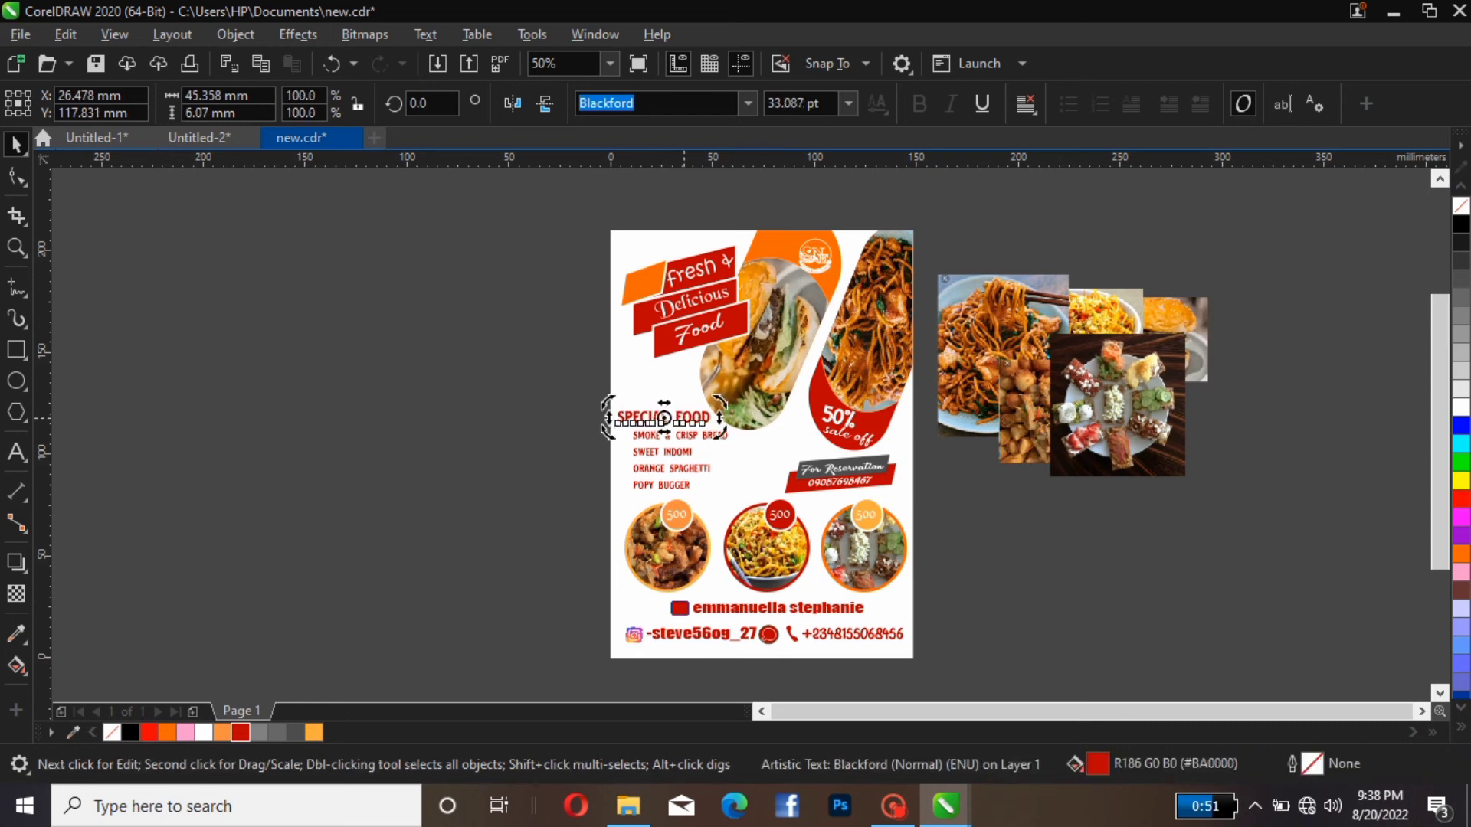
Try pink on the word FOOD in the menu heading and return it to dark red R186 G0 B0.
double_click(684, 419)
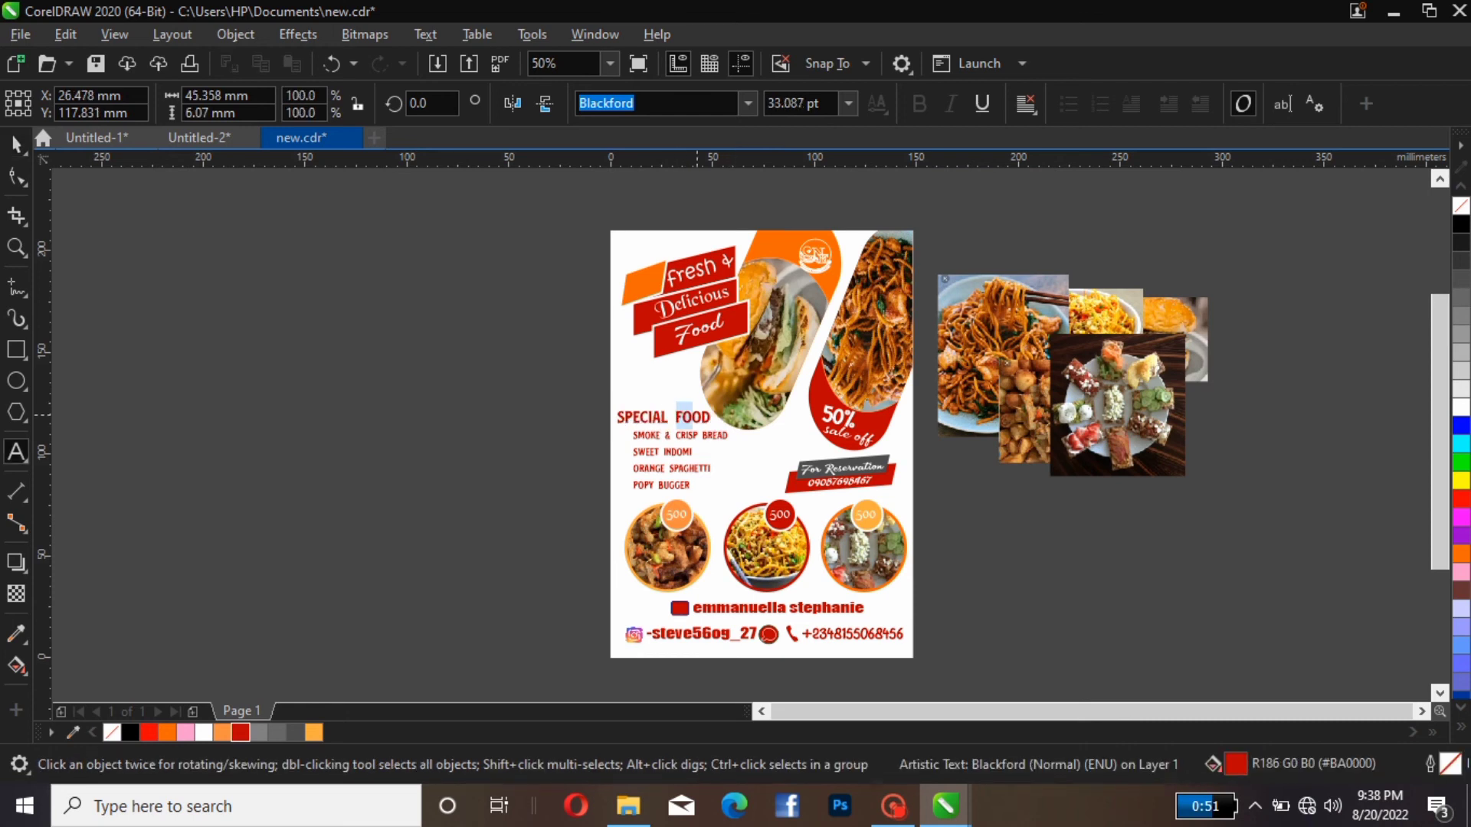
left_click_drag(693, 417, 709, 416)
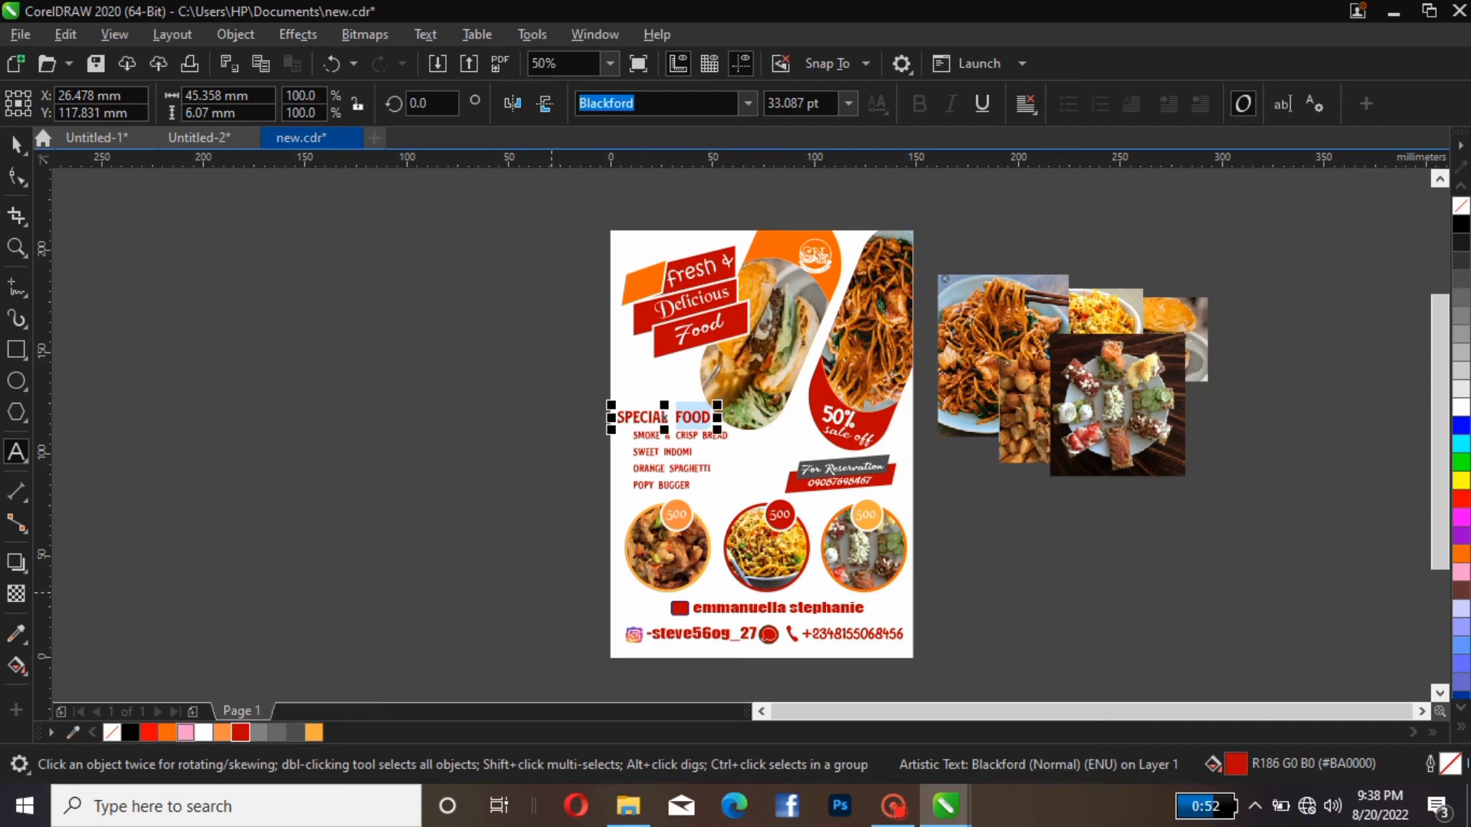
left_click(185, 733)
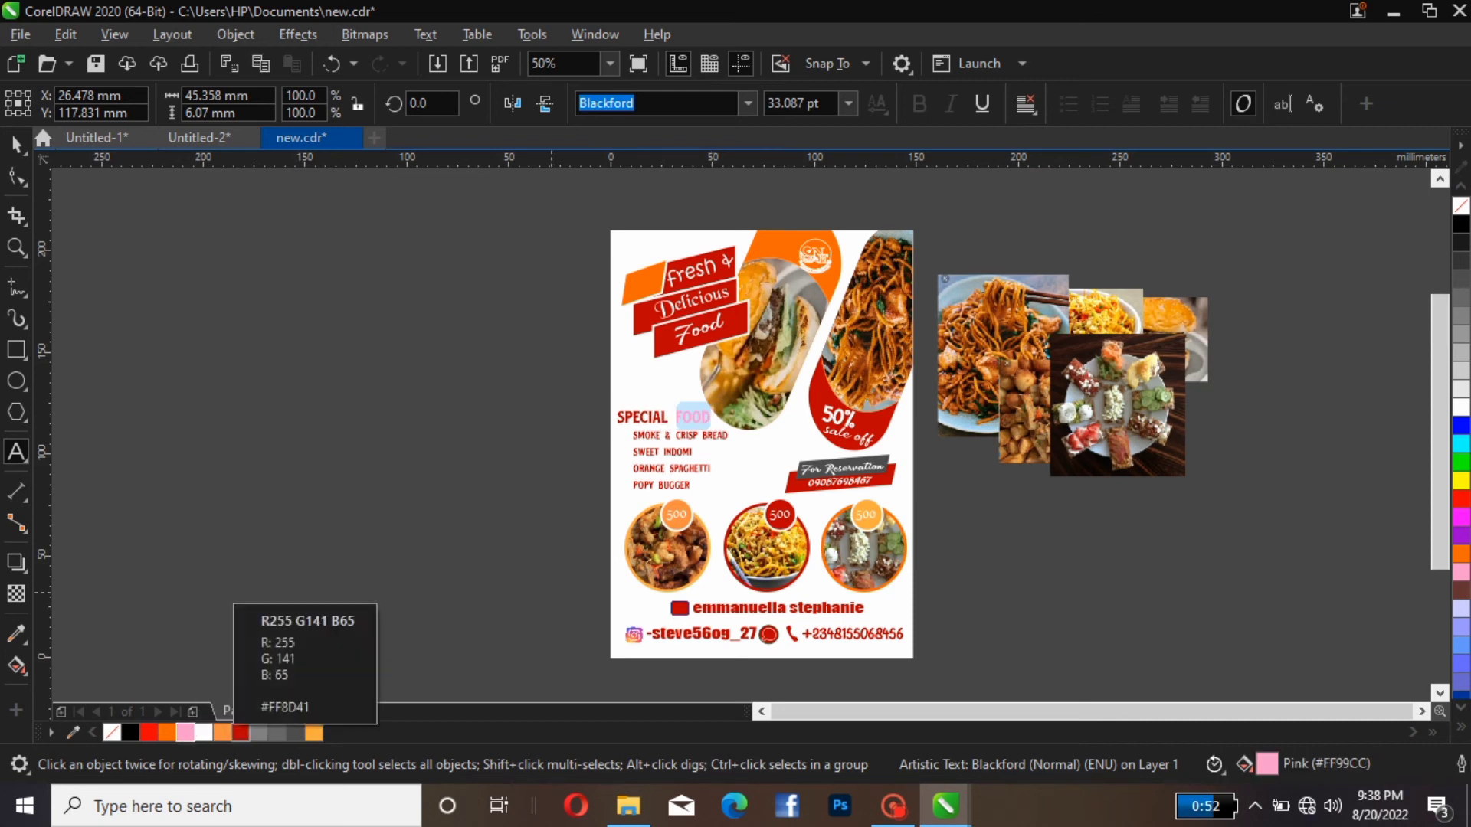
left_click(240, 732)
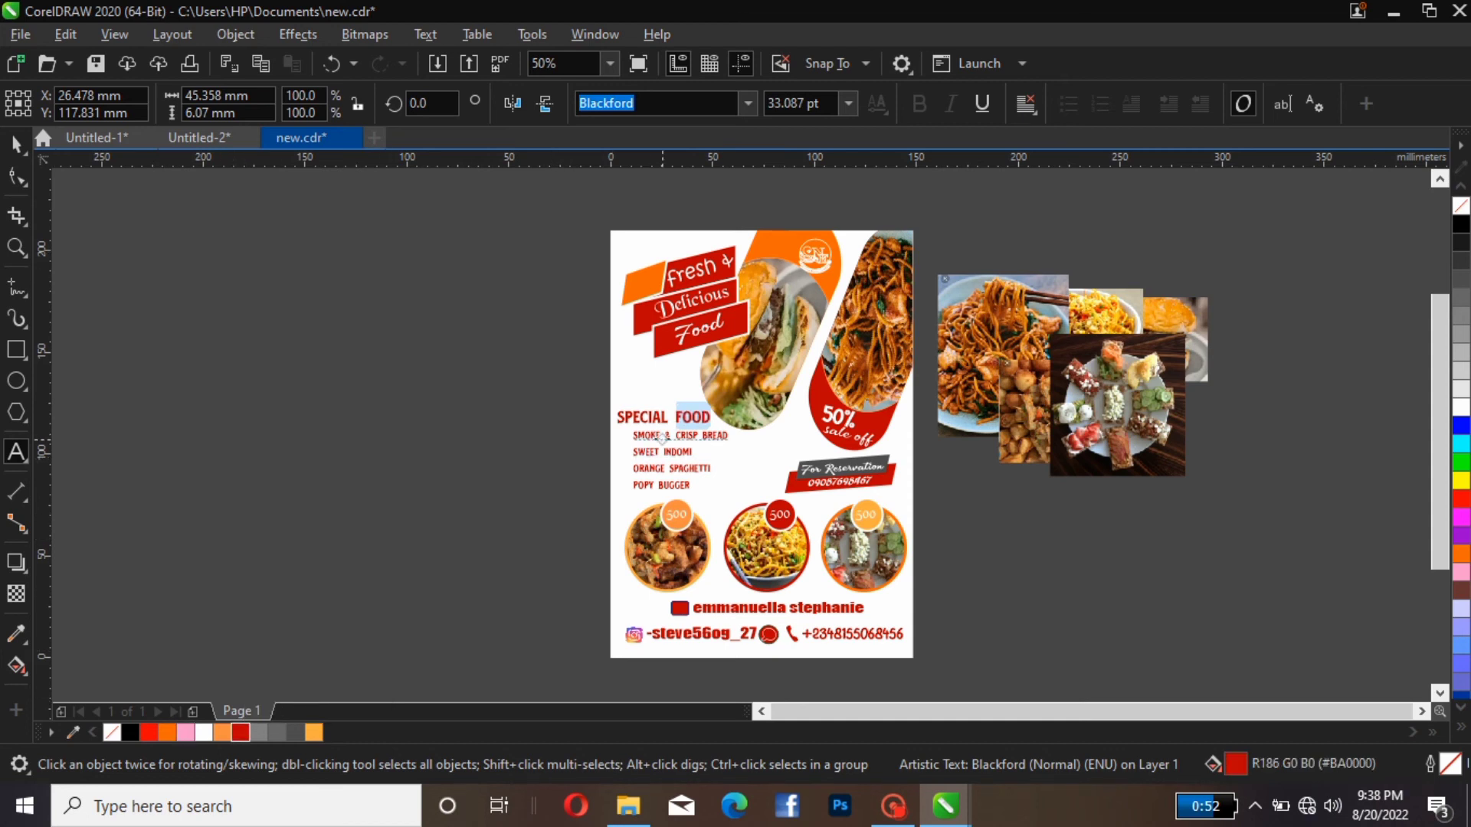
Shift the SPECIAL FOOD heading about 1 mm right and down and colour the word SPECIAL orange (#FF6600).
mouse_move(671, 415)
left_mouse_down()
mouse_move(637, 414)
mouse_move(665, 420)
left_mouse_up()
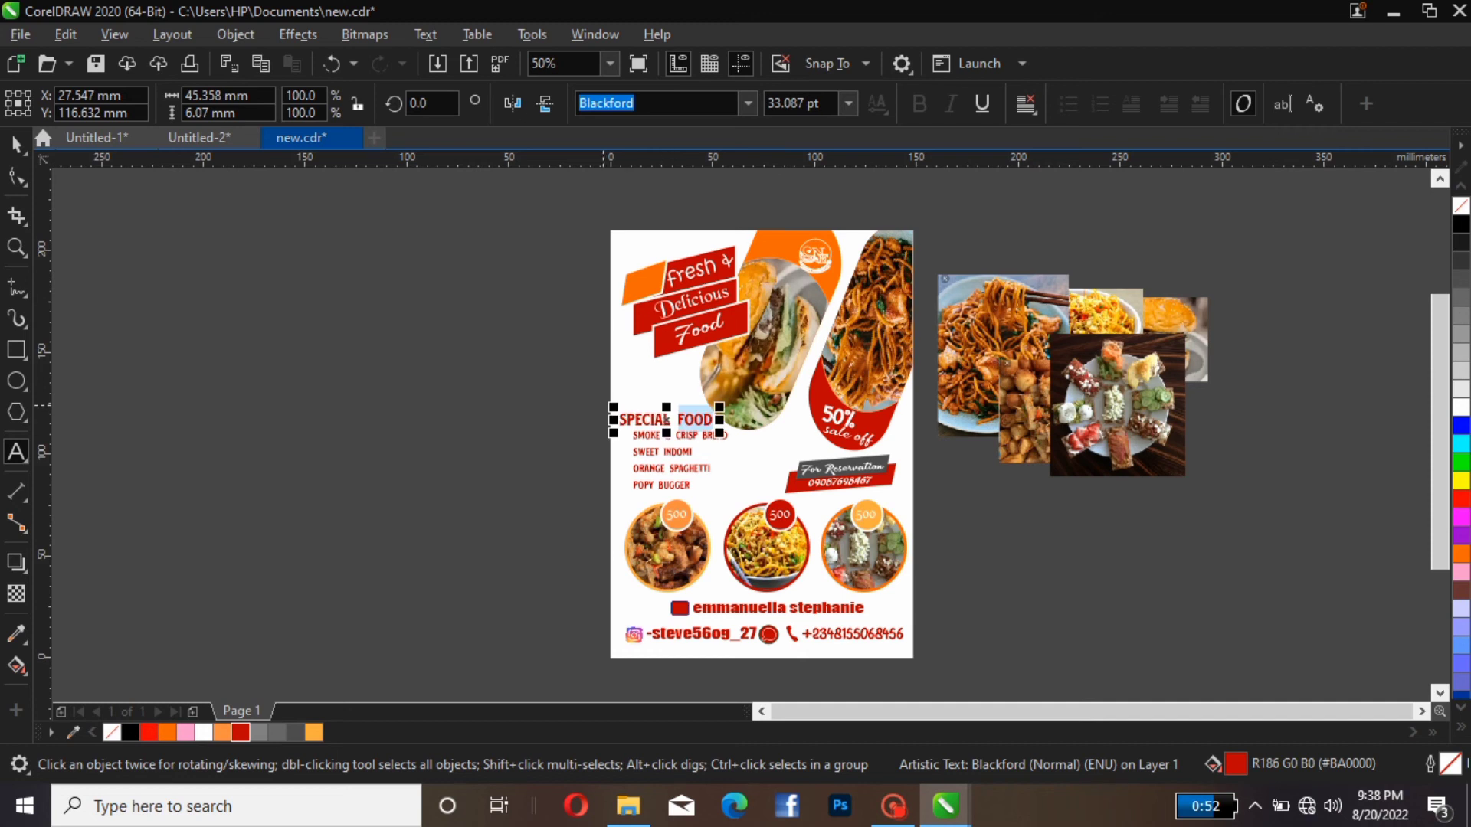
left_click(628, 418)
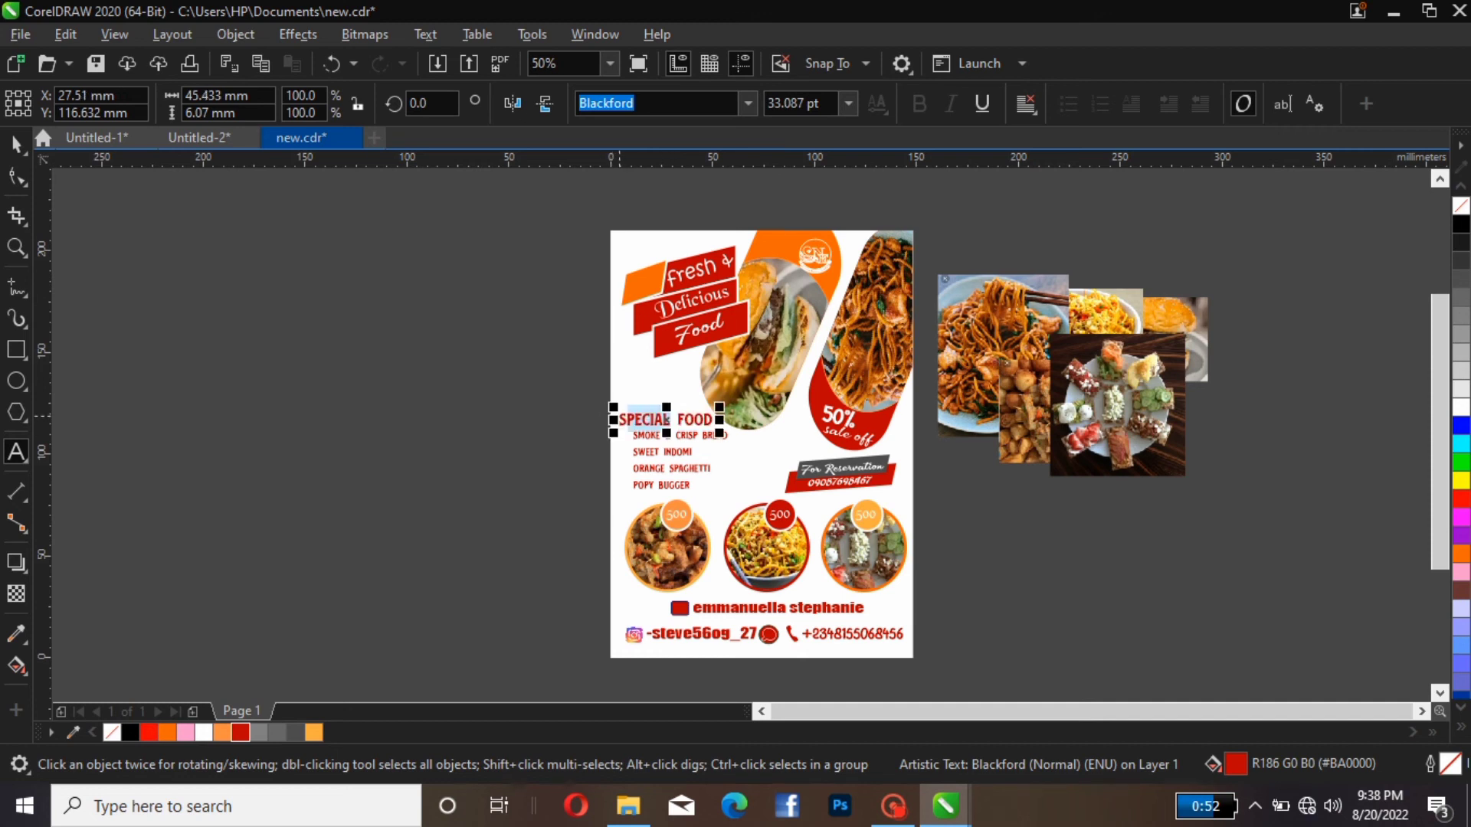
left_click_drag(619, 416, 664, 416)
left_click(222, 732)
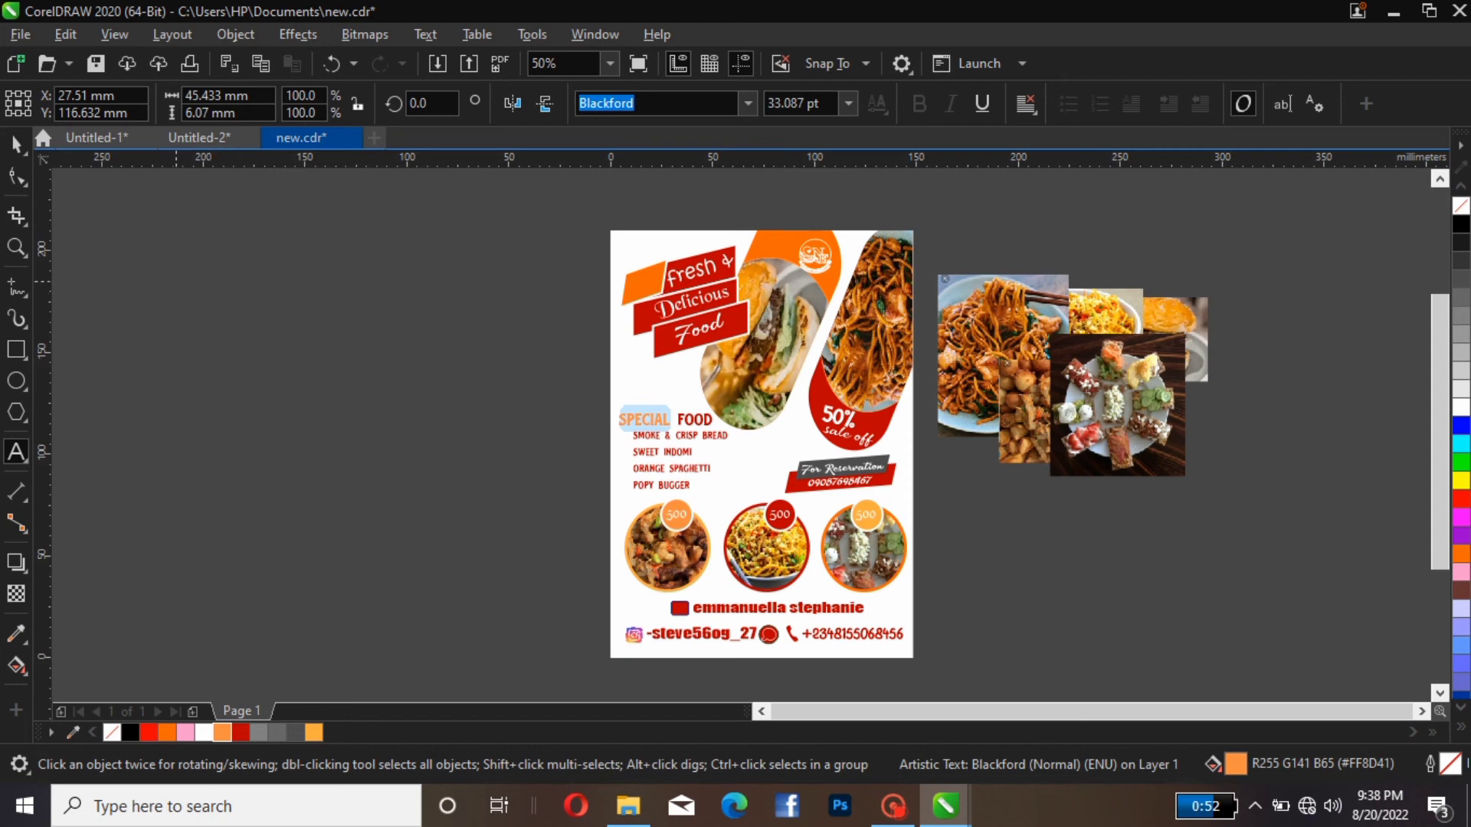
left_click(167, 732)
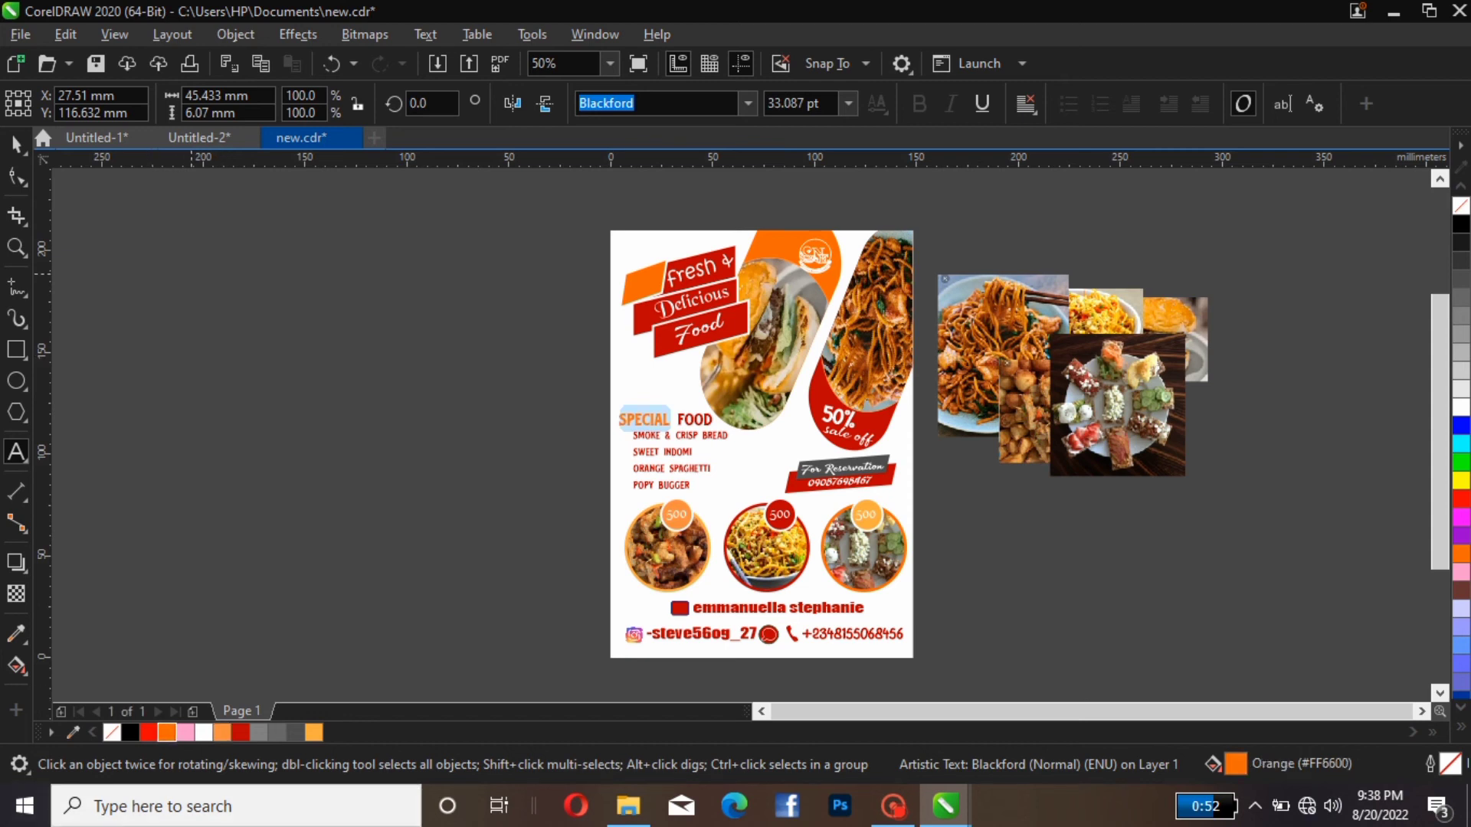
left_click(15, 143)
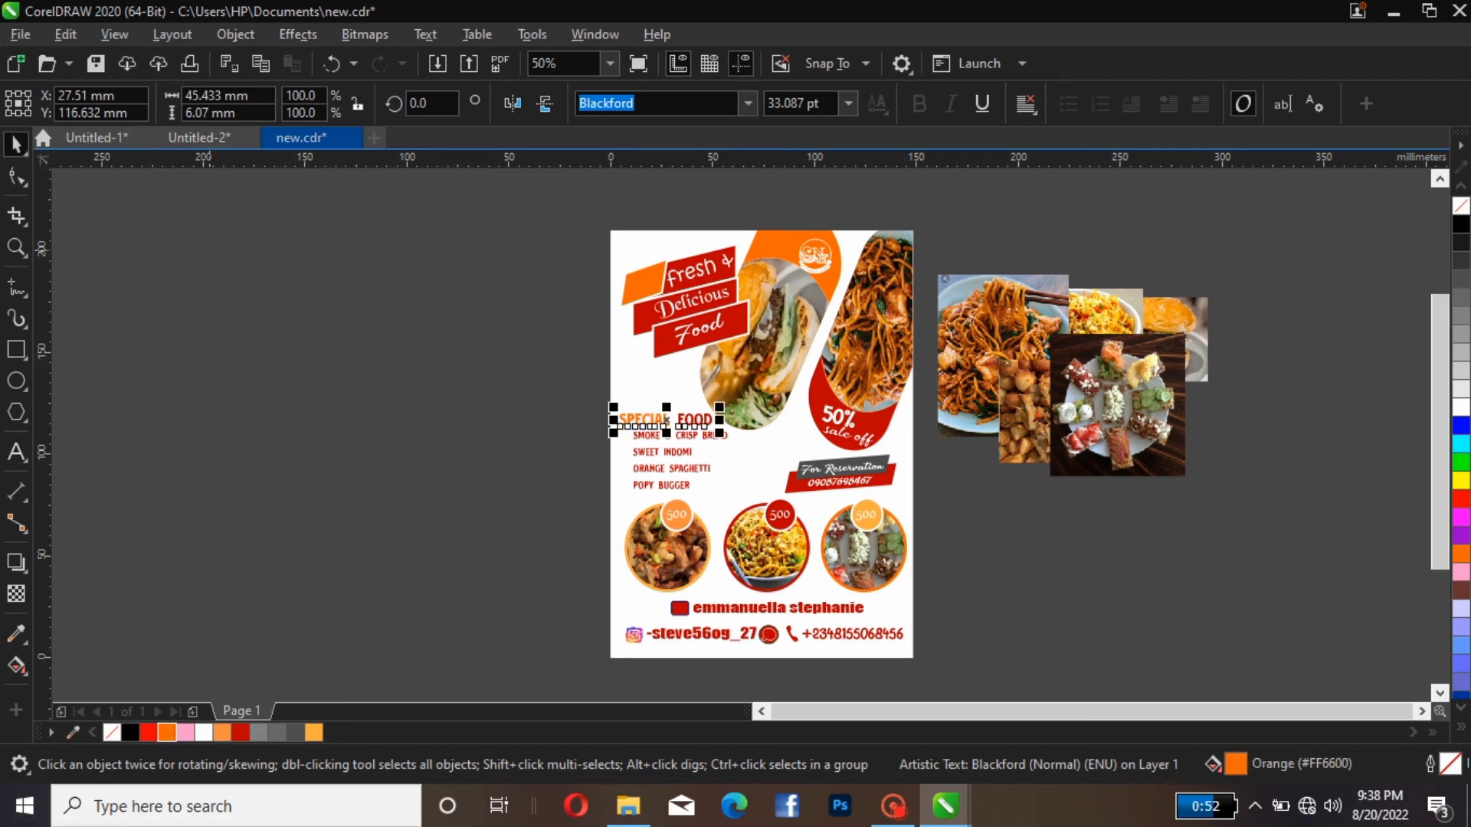
key("Escape")
Set the SPECIAL FOOD heading in Arial Black and shrink it to about 58.7 mm wide.
left_click(713, 426)
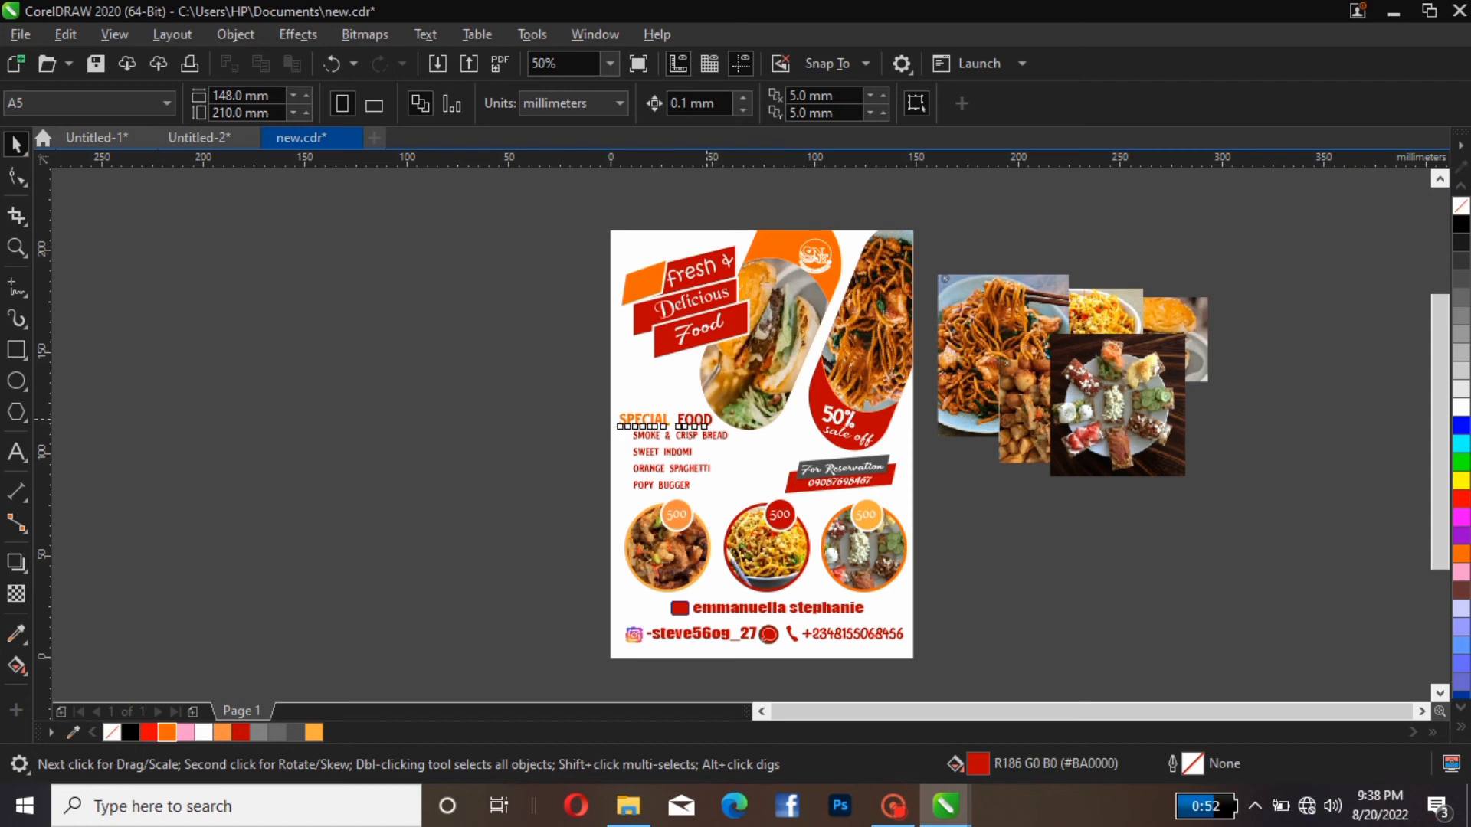
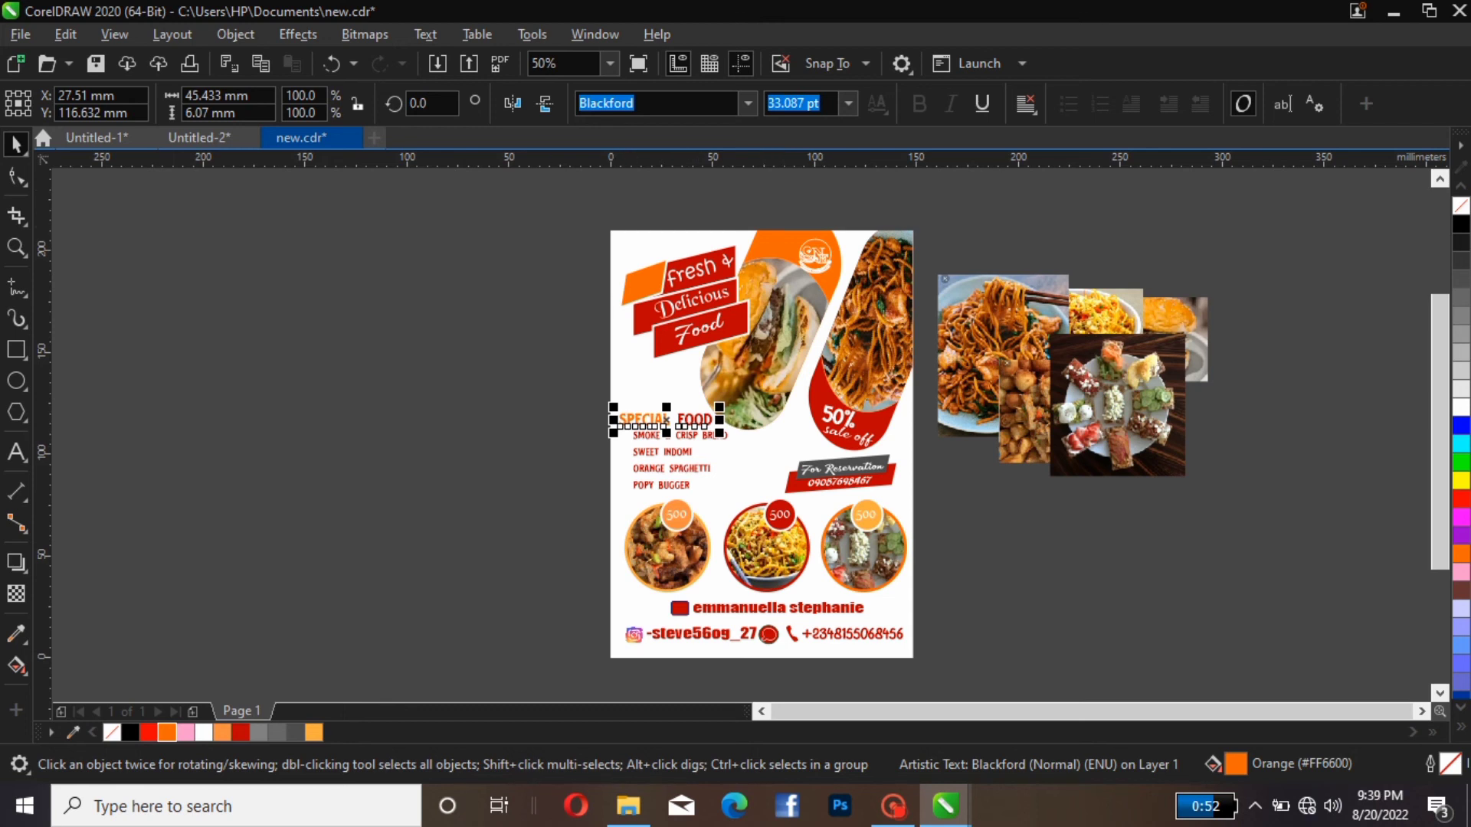
left_click(747, 103)
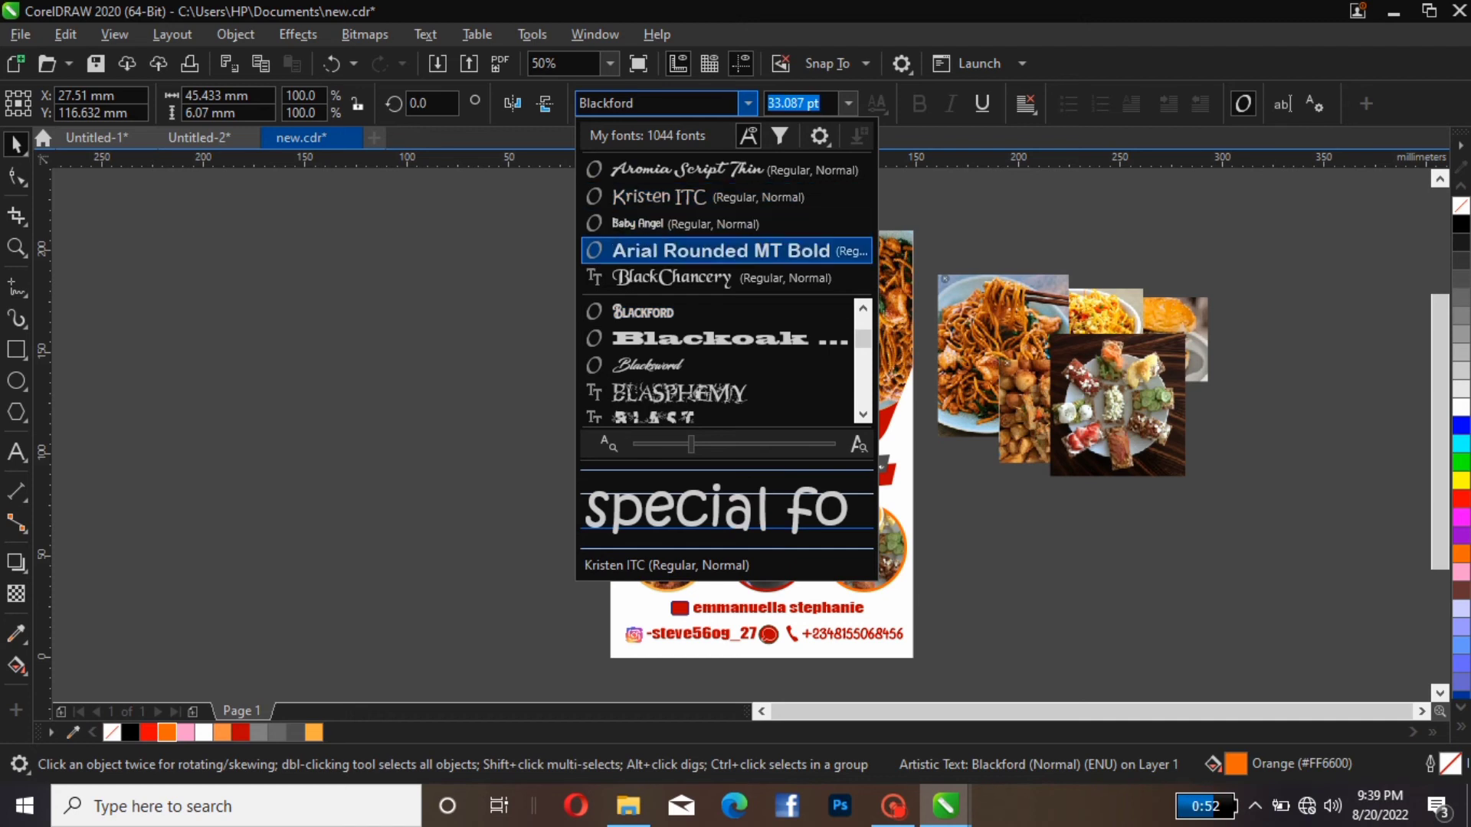
type("arial b")
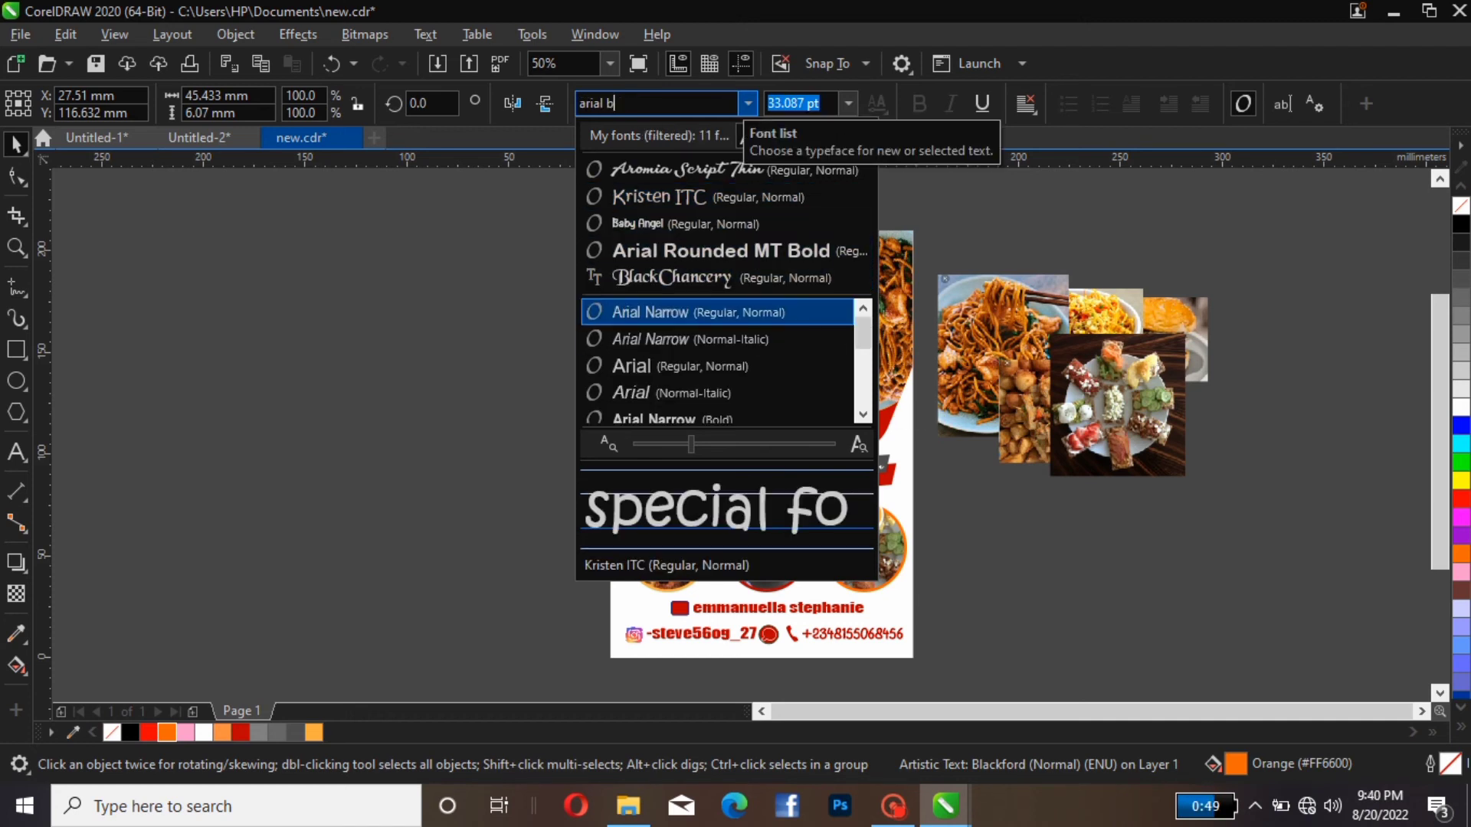
type("lac")
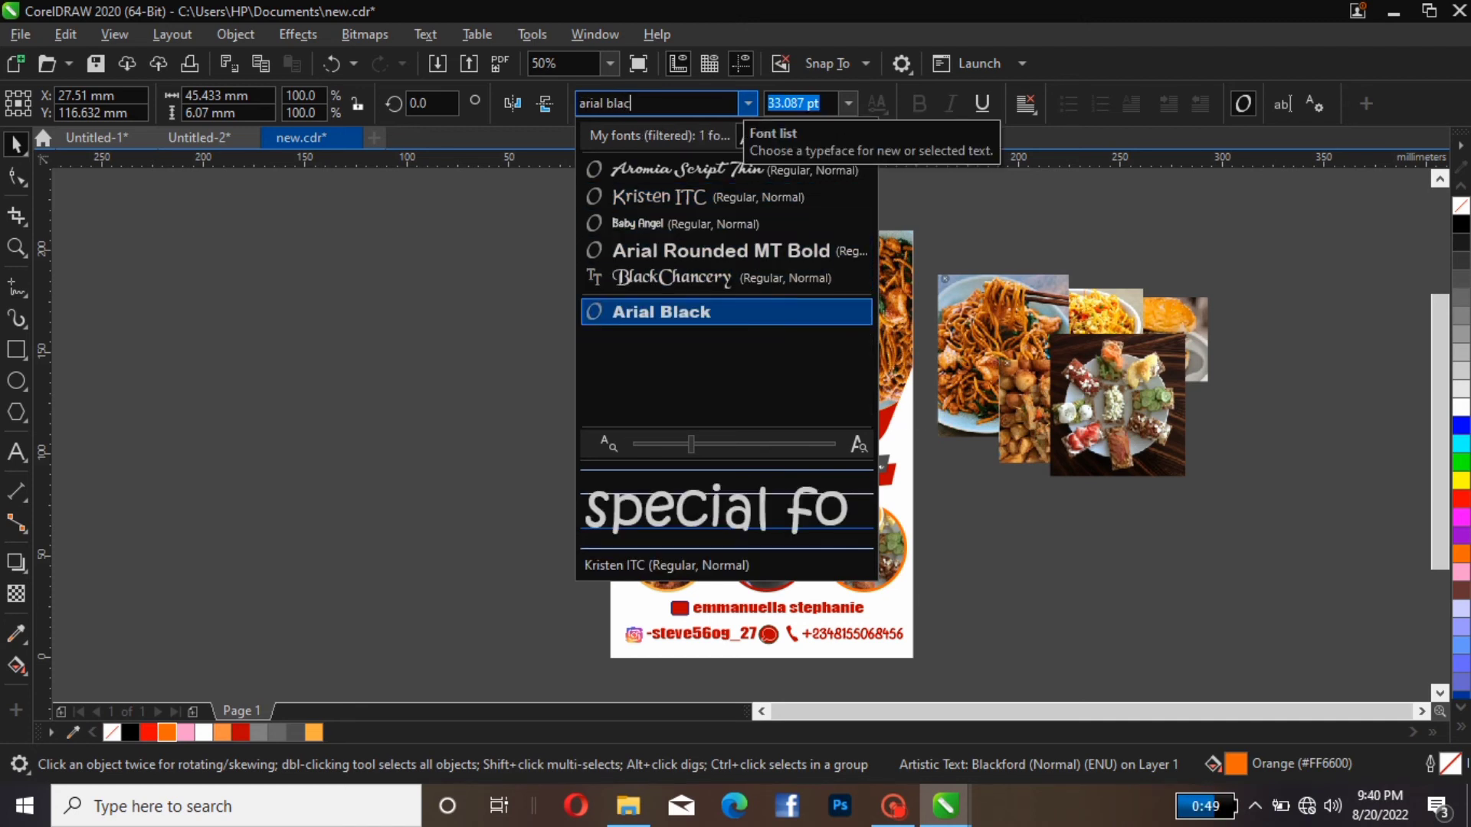
type("k")
key("Return")
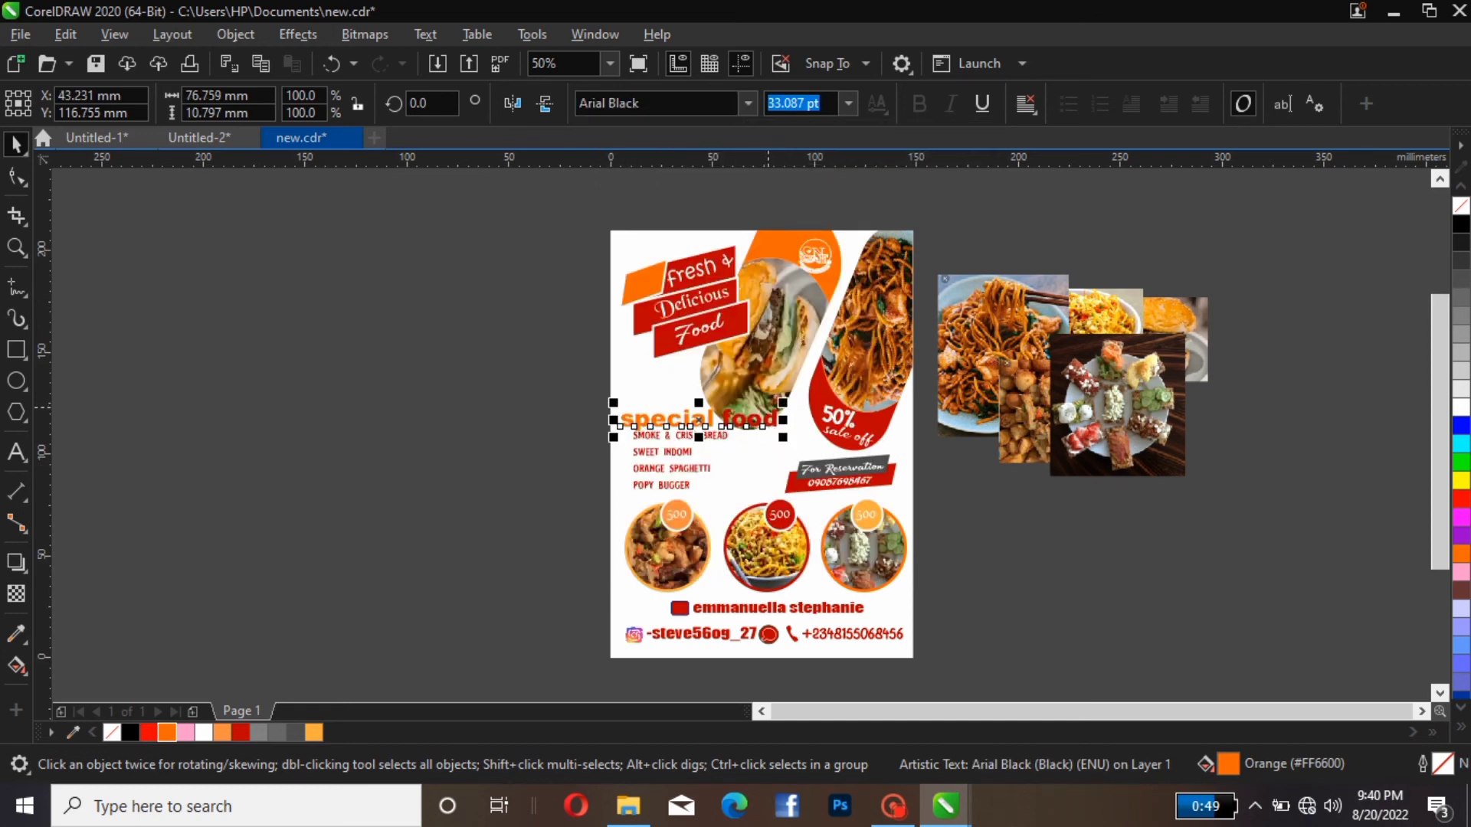
left_click_drag(783, 402, 745, 408)
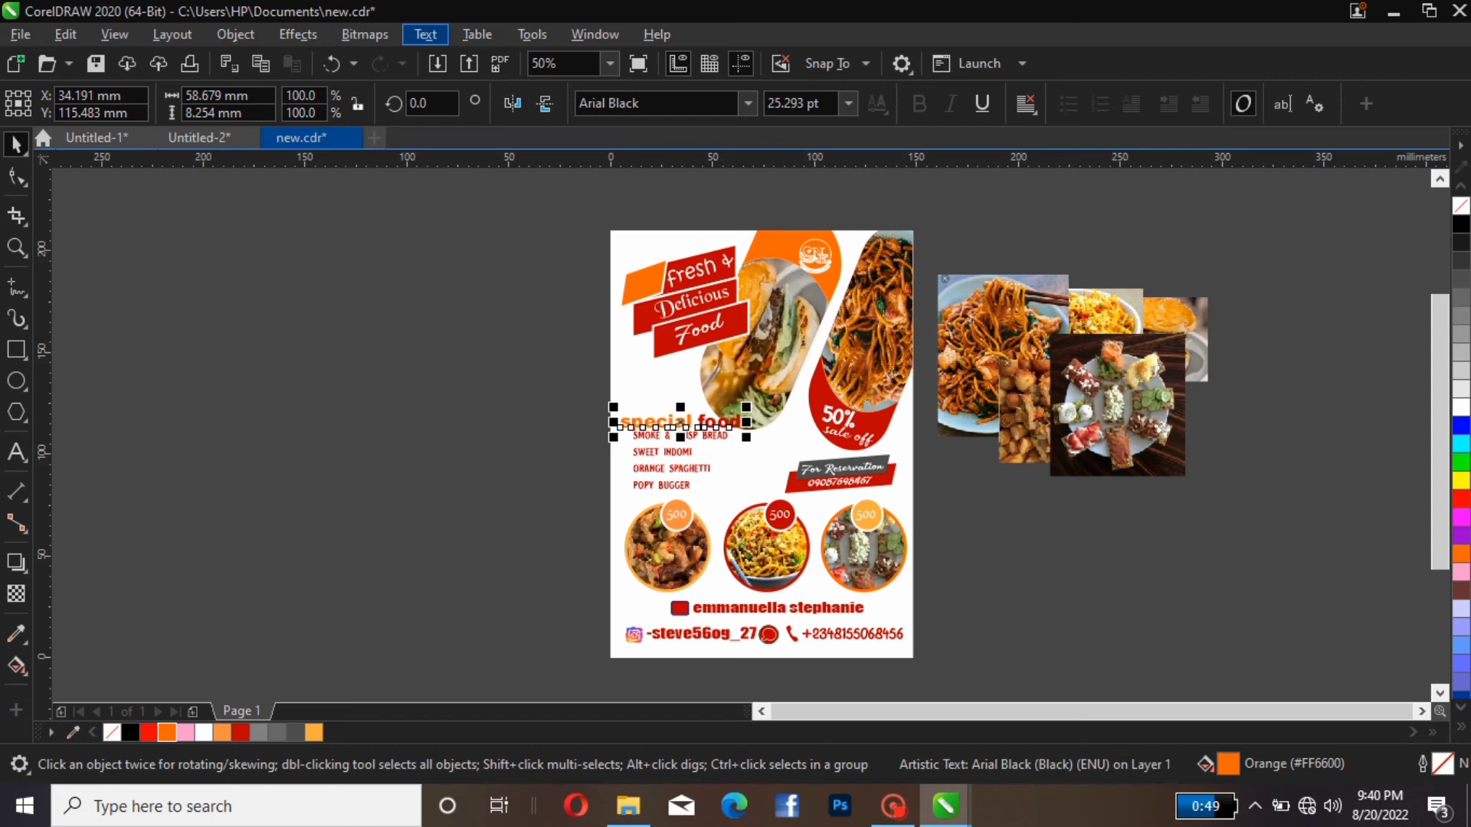
Change the SPECIAL FOOD heading to UPPERCASE and scale it to about 61.8 mm wide.
left_click(425, 33)
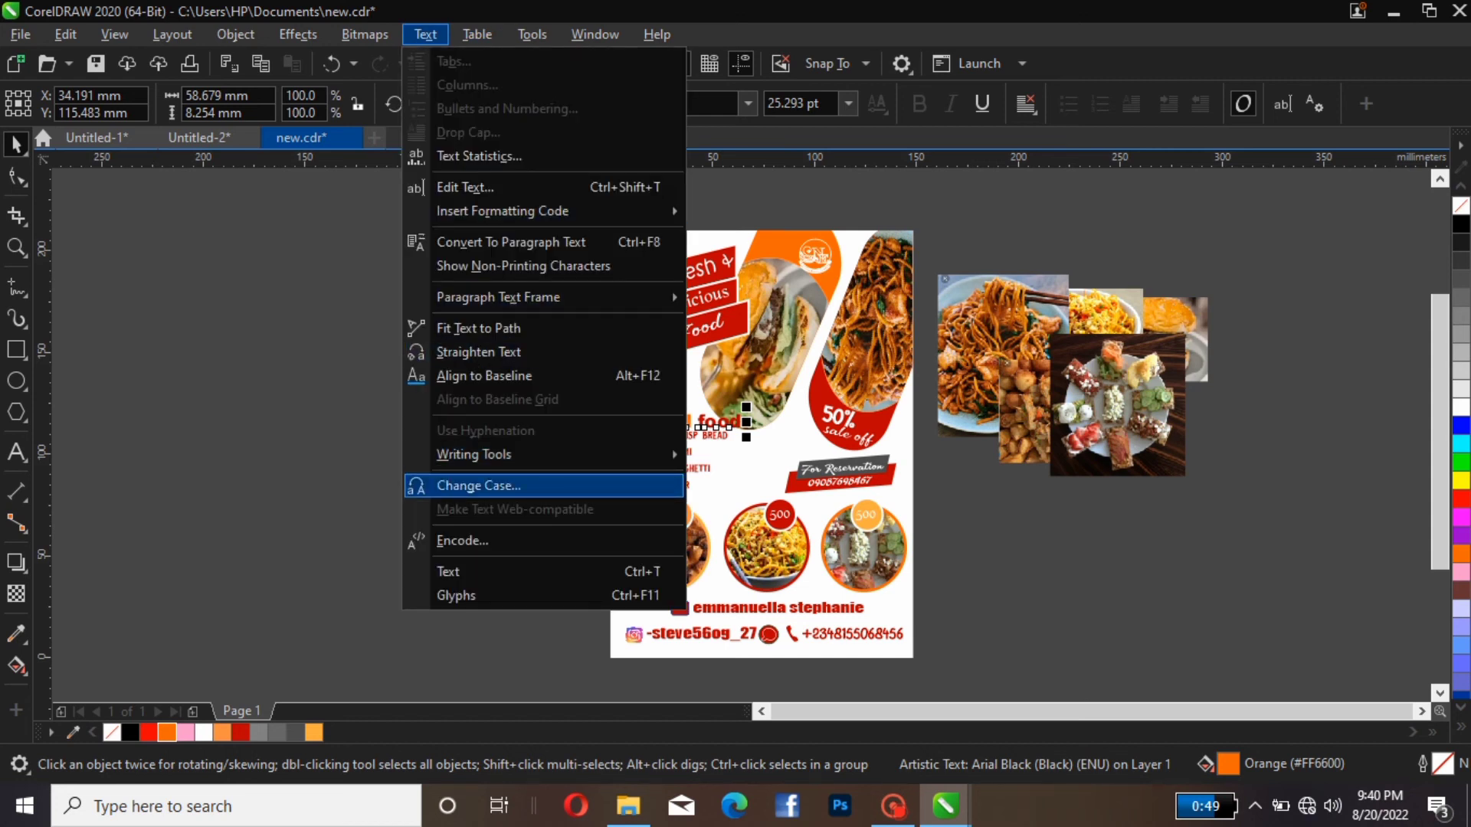
left_click(478, 486)
left_click(646, 400)
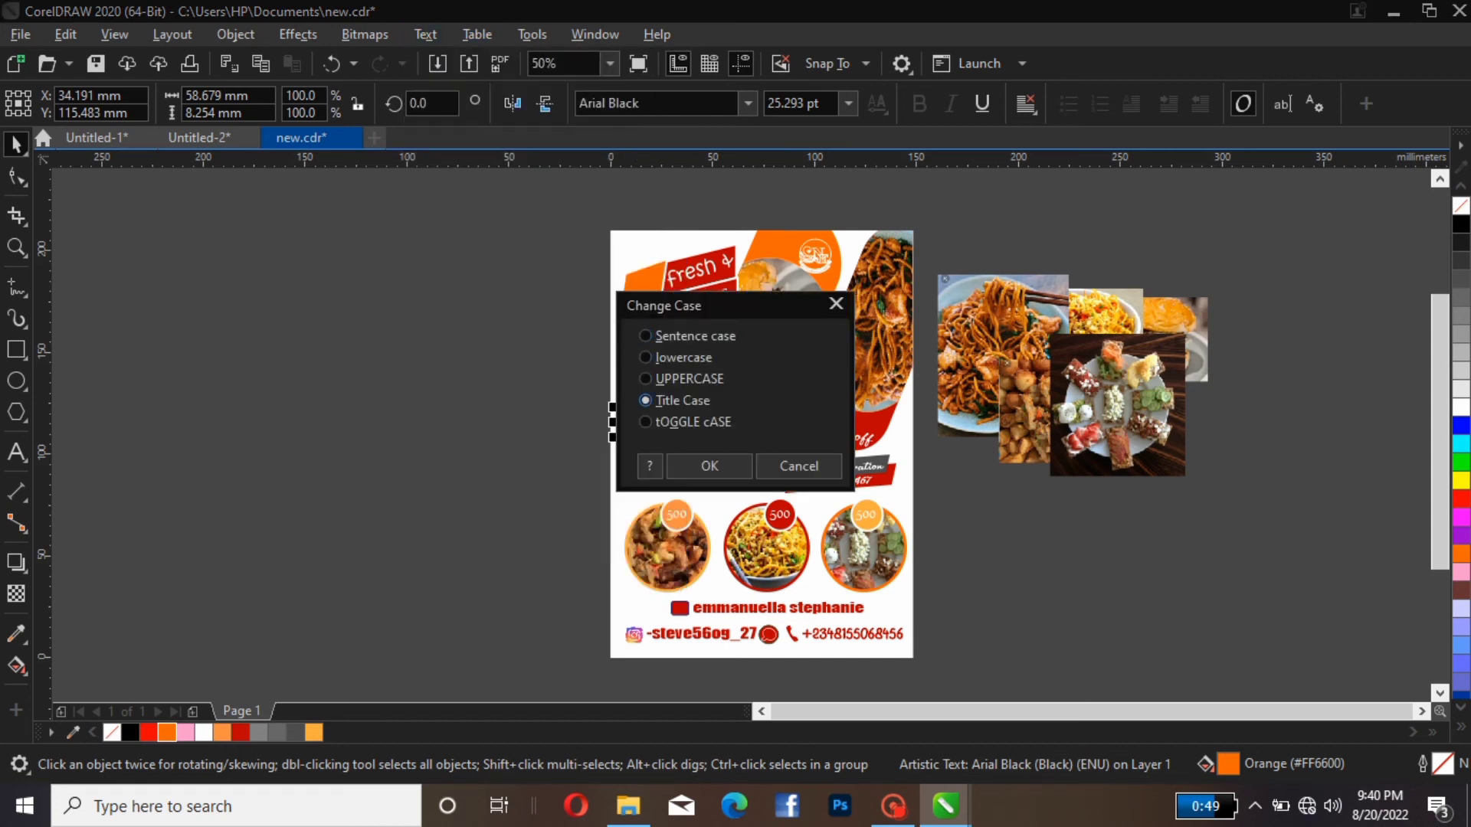
left_click(646, 379)
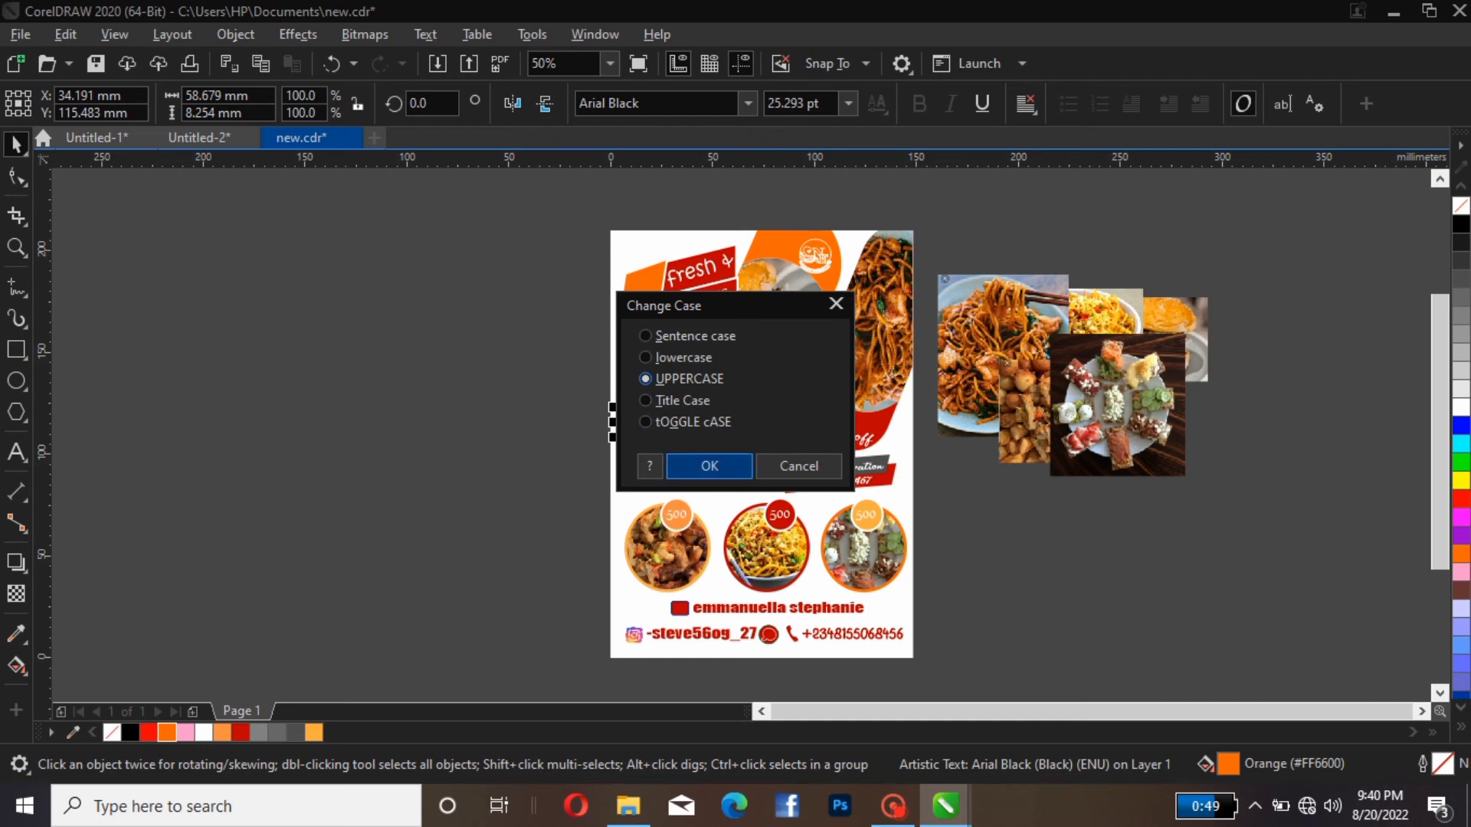
left_click(710, 465)
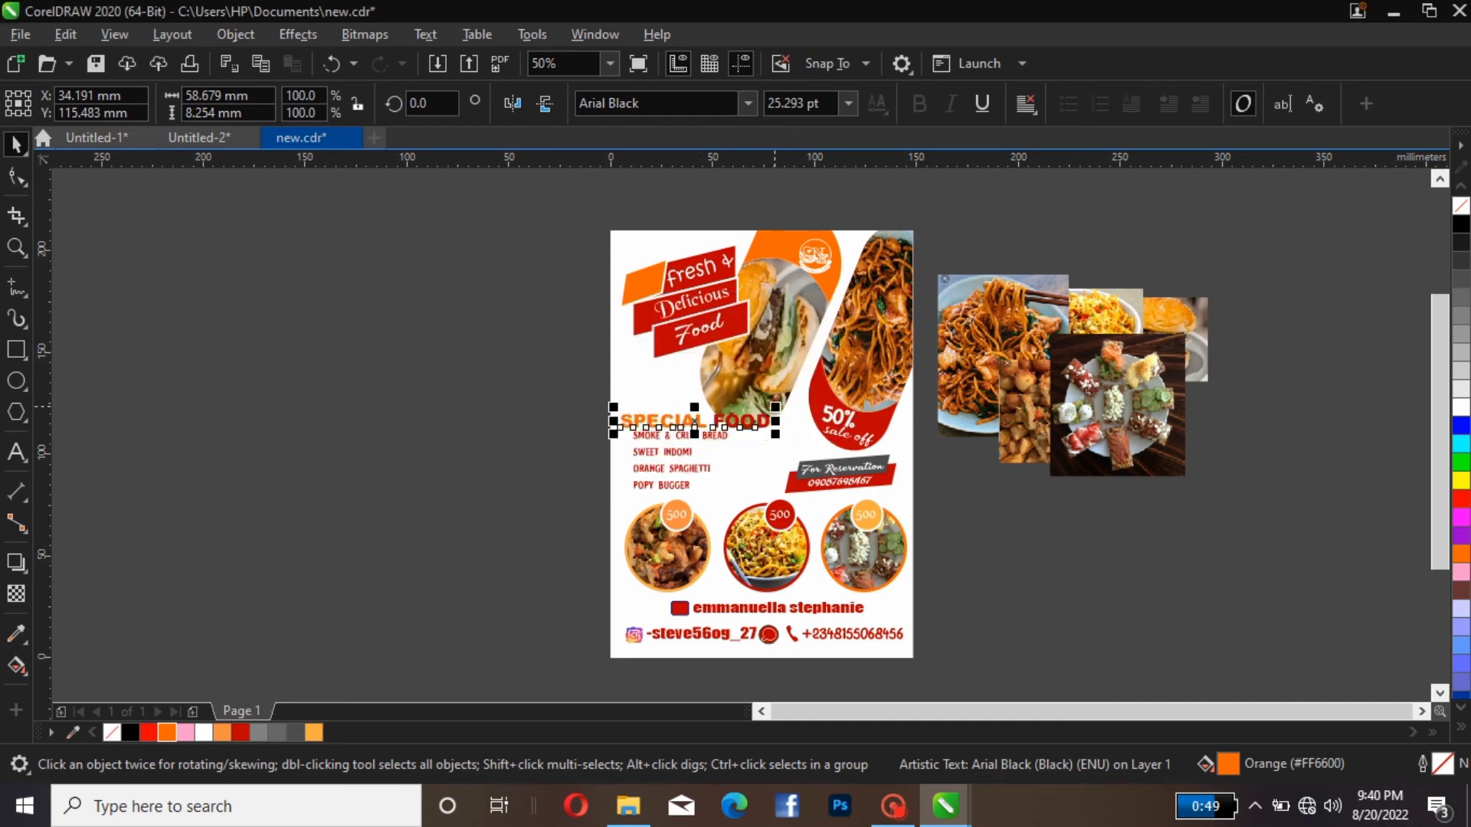
left_click_drag(774, 407, 752, 410)
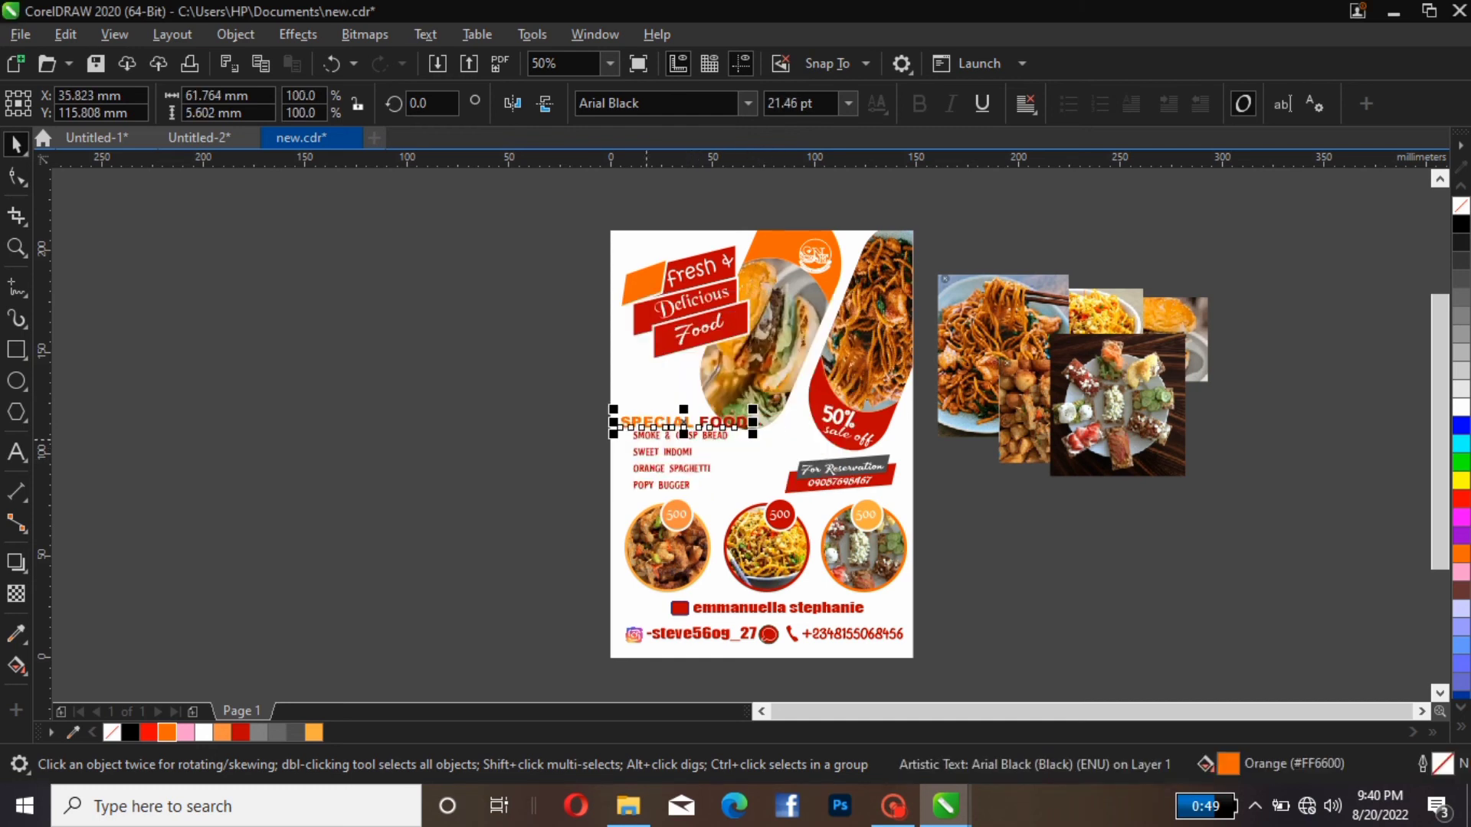
Move the SPECIAL FOOD heading together with its four menu lines about 6.1 mm down.
left_click_drag(557, 376, 611, 511)
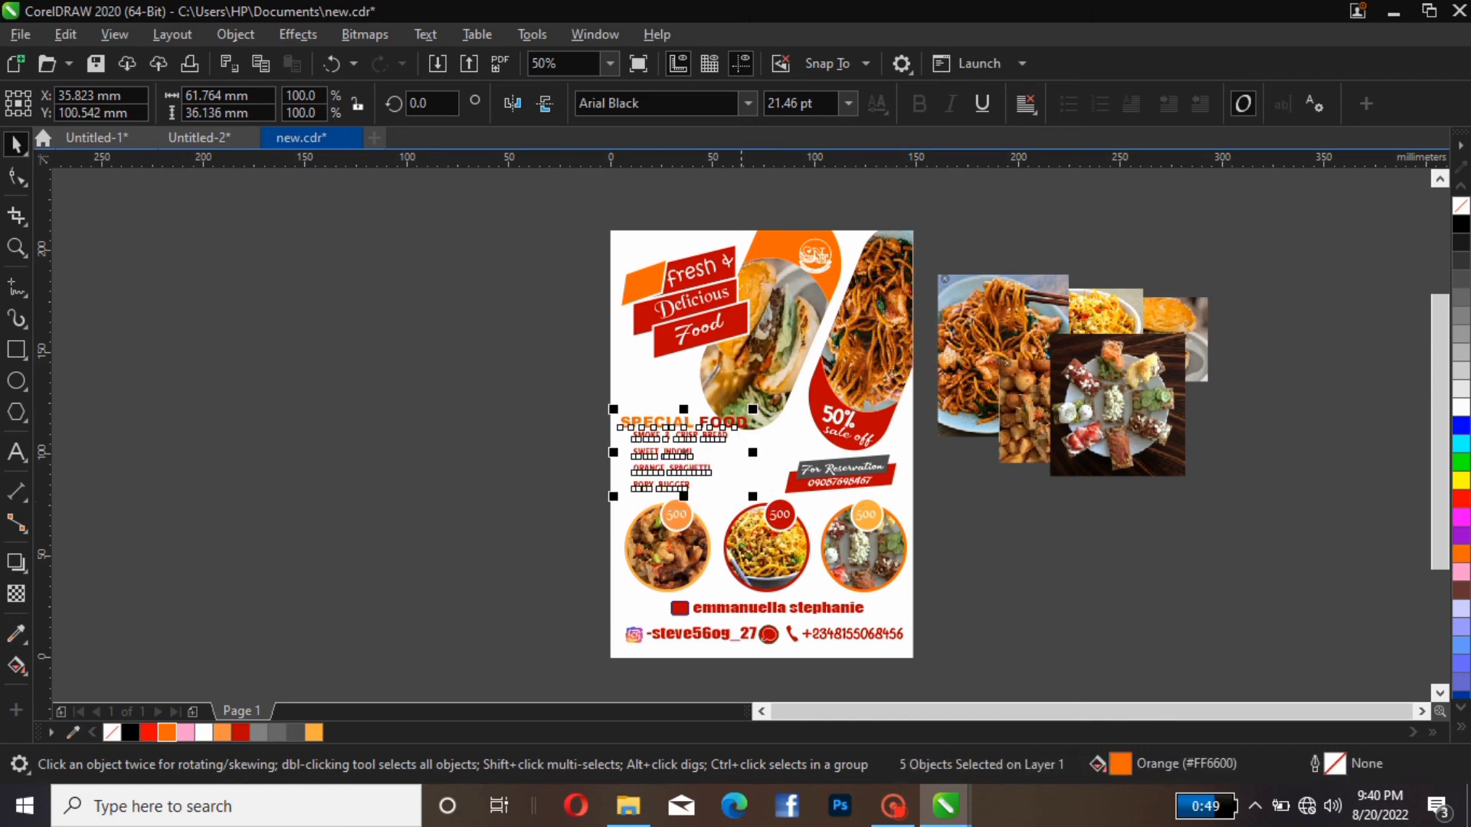
left_click_drag(700, 421, 700, 434)
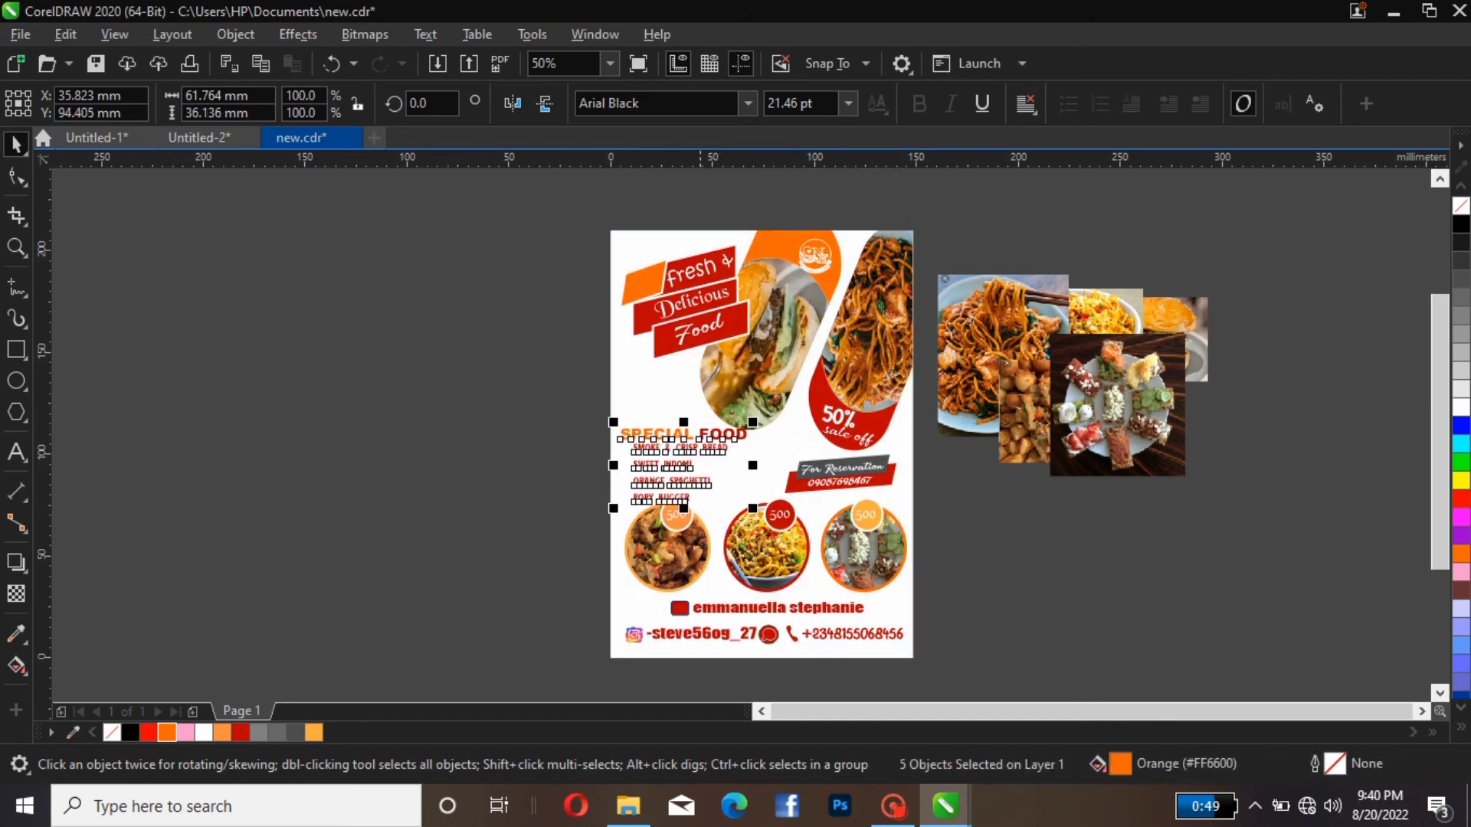
left_click(543, 376)
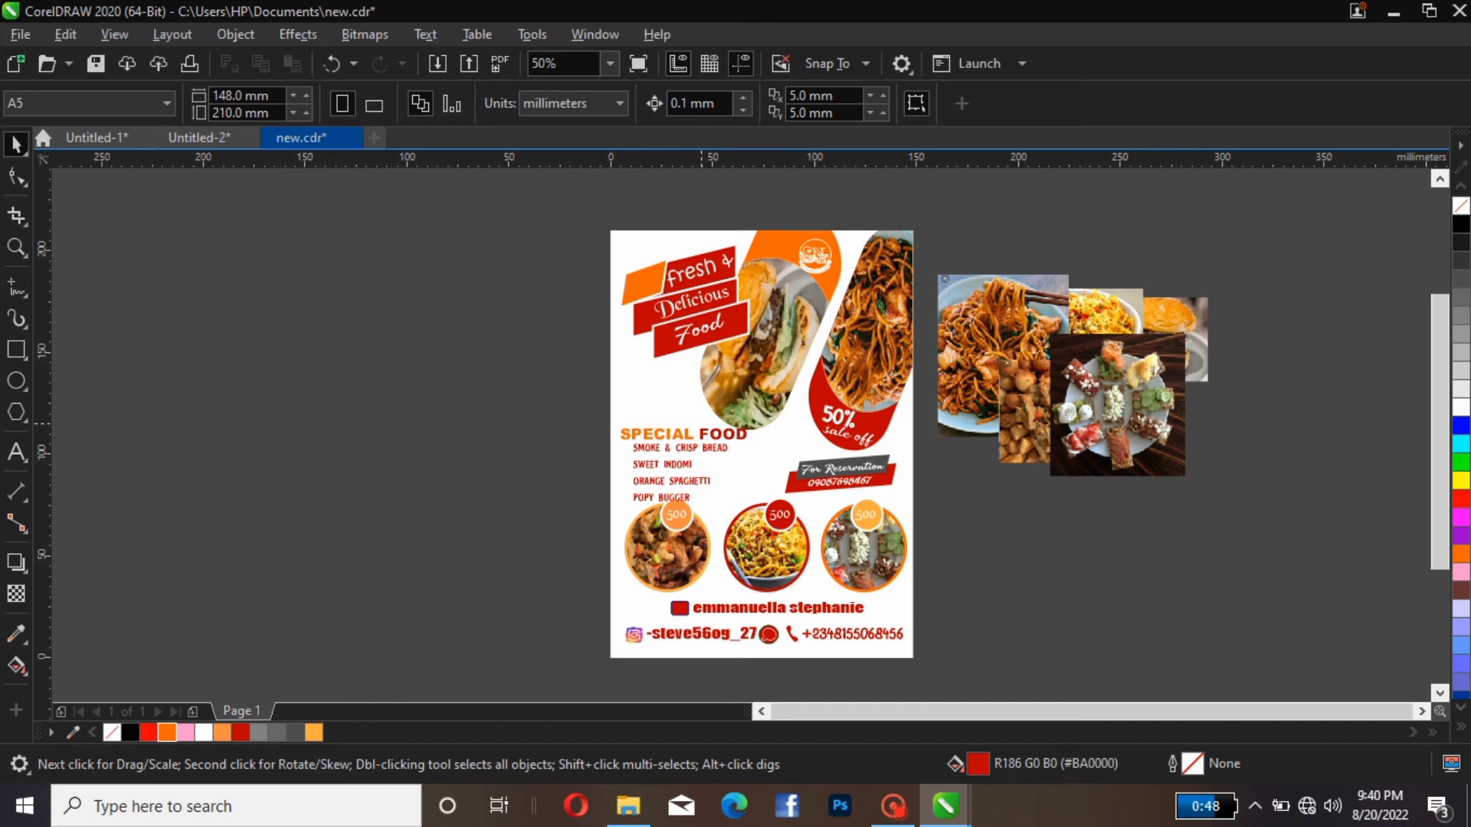
Inside the page's PowerClip, move the group of three round food photos about 5.1 mm down and finish editing the contents.
left_click(700, 424)
left_click(545, 438)
left_click_drag(599, 434, 741, 508)
left_click(912, 509)
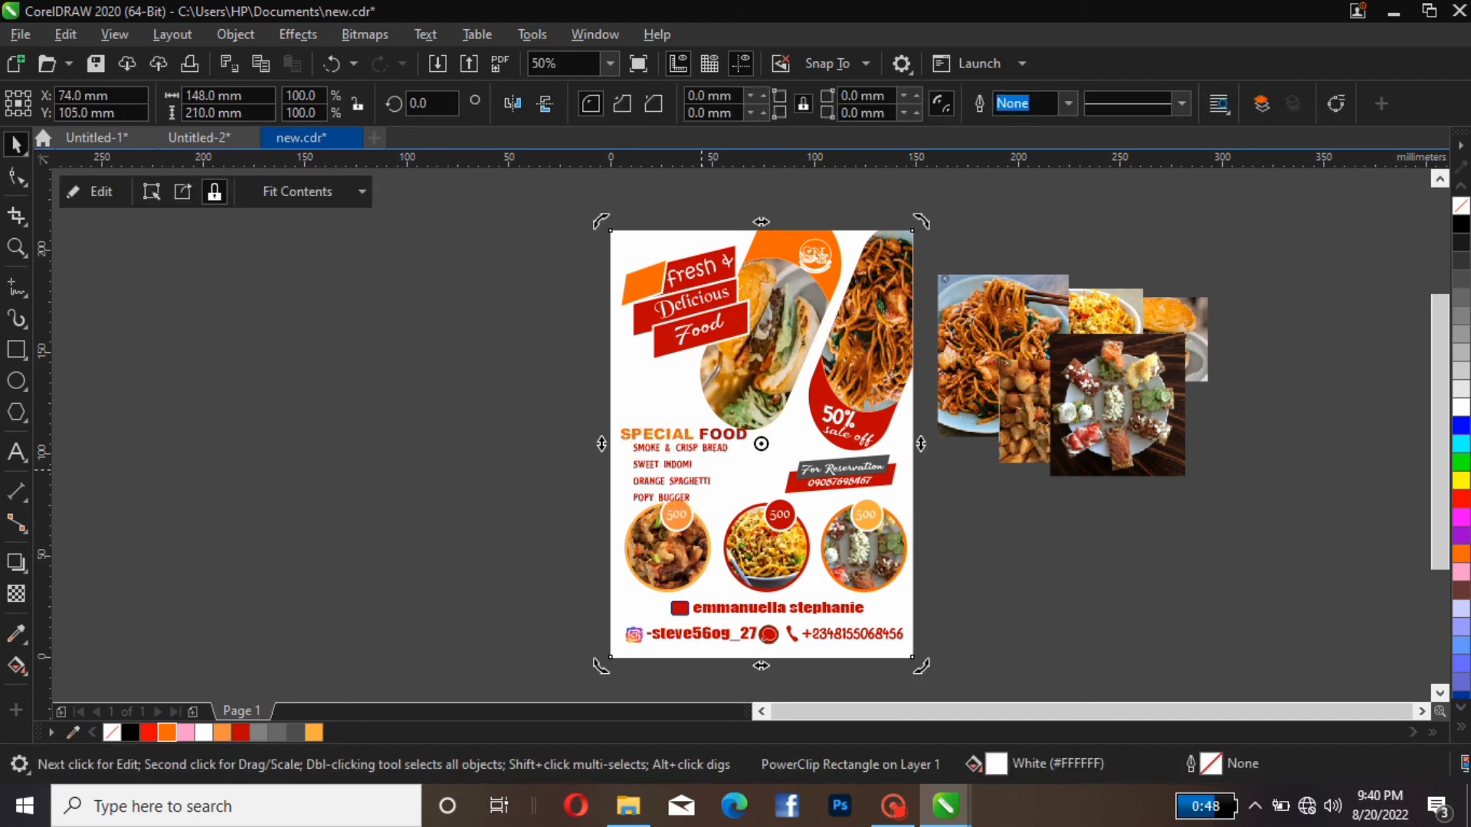
left_click(731, 531)
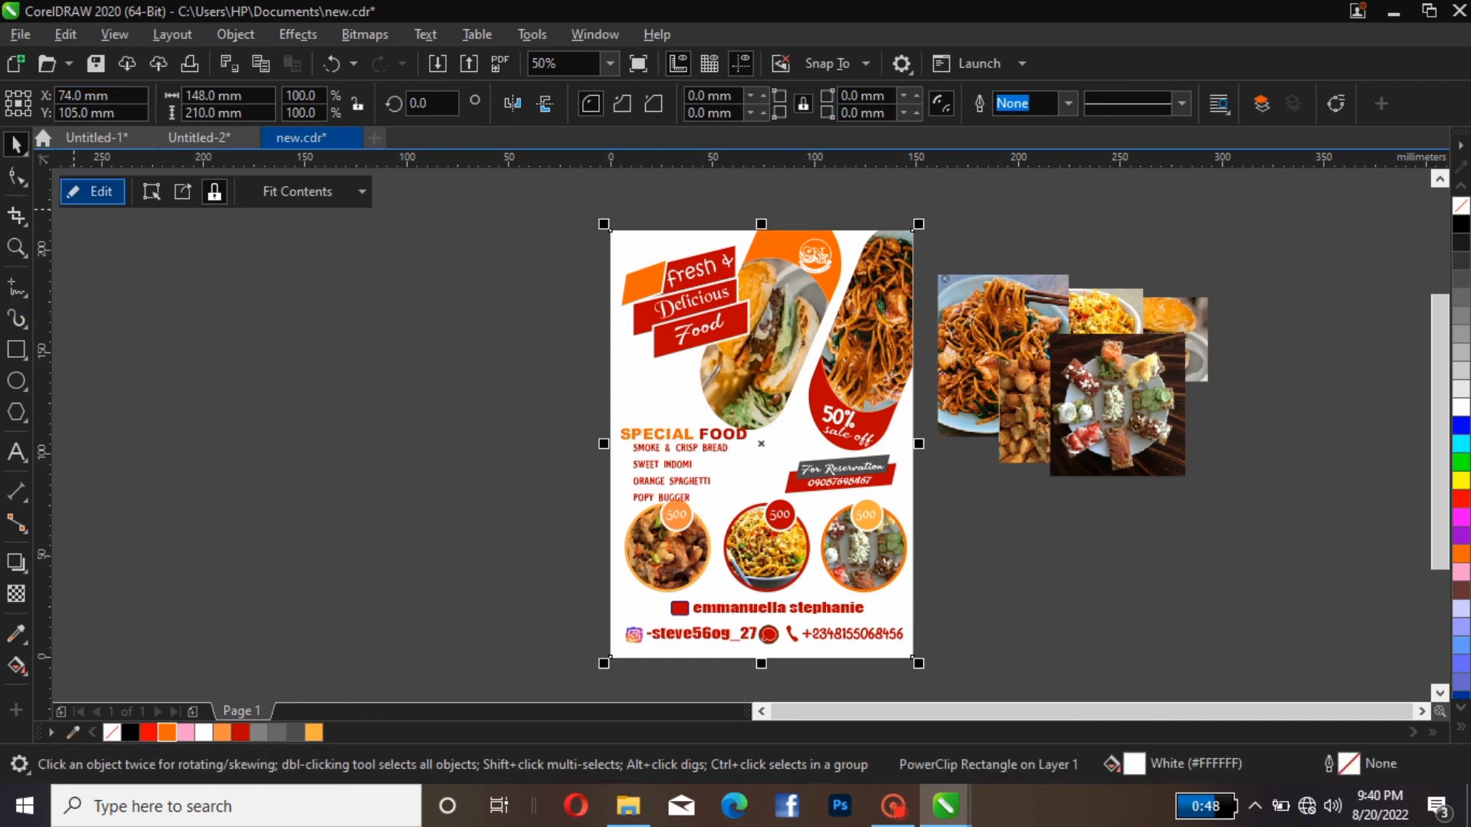
left_click(92, 192)
left_click(684, 540)
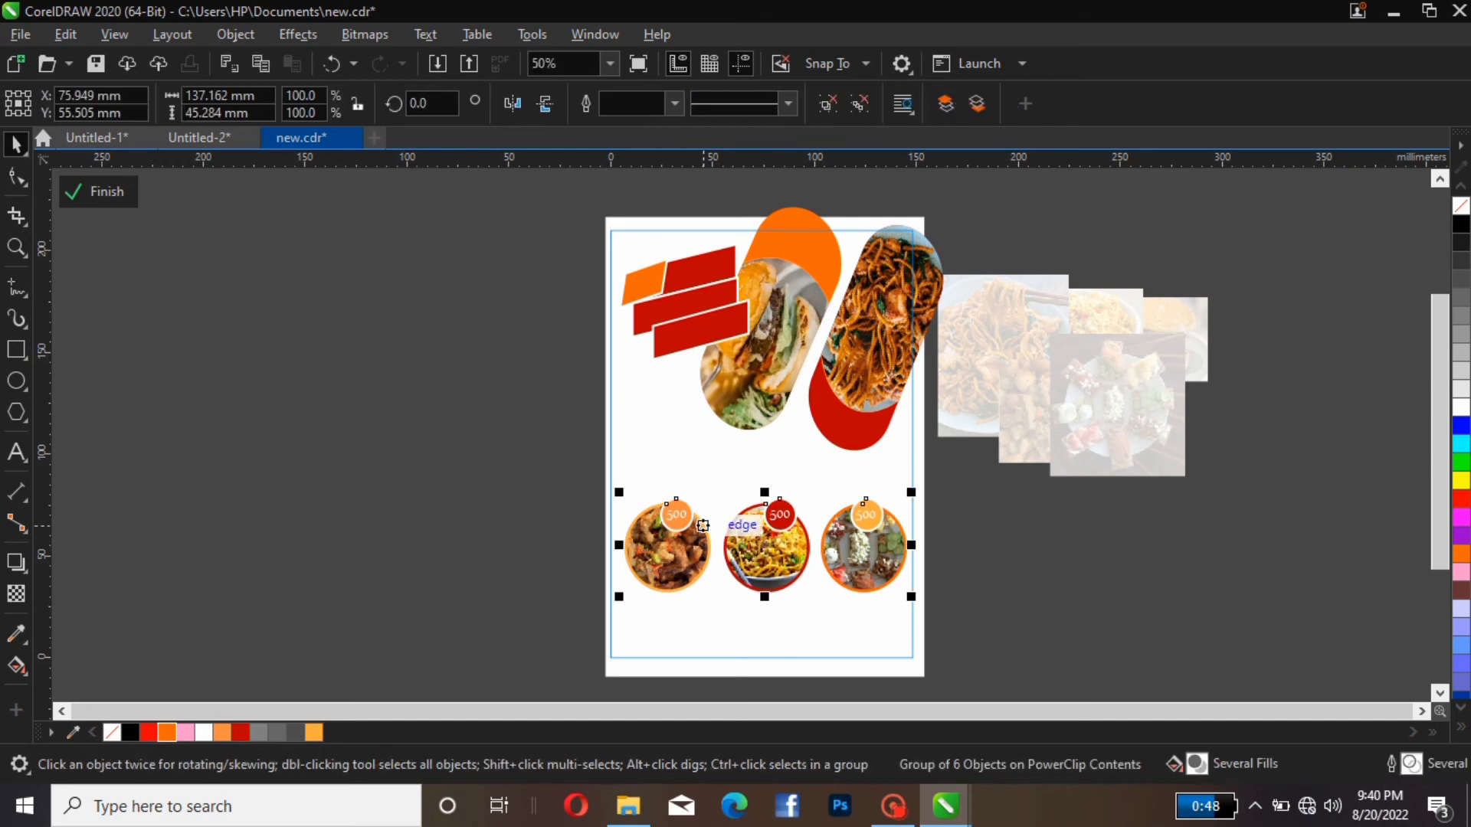
key("Down")
key("Down")
key("Down")
key("Down")
key("Down")
key("Down")
key("Down")
key("Down")
key("Down")
key("Down")
key("Down")
key("Down")
key("Down")
key("Down")
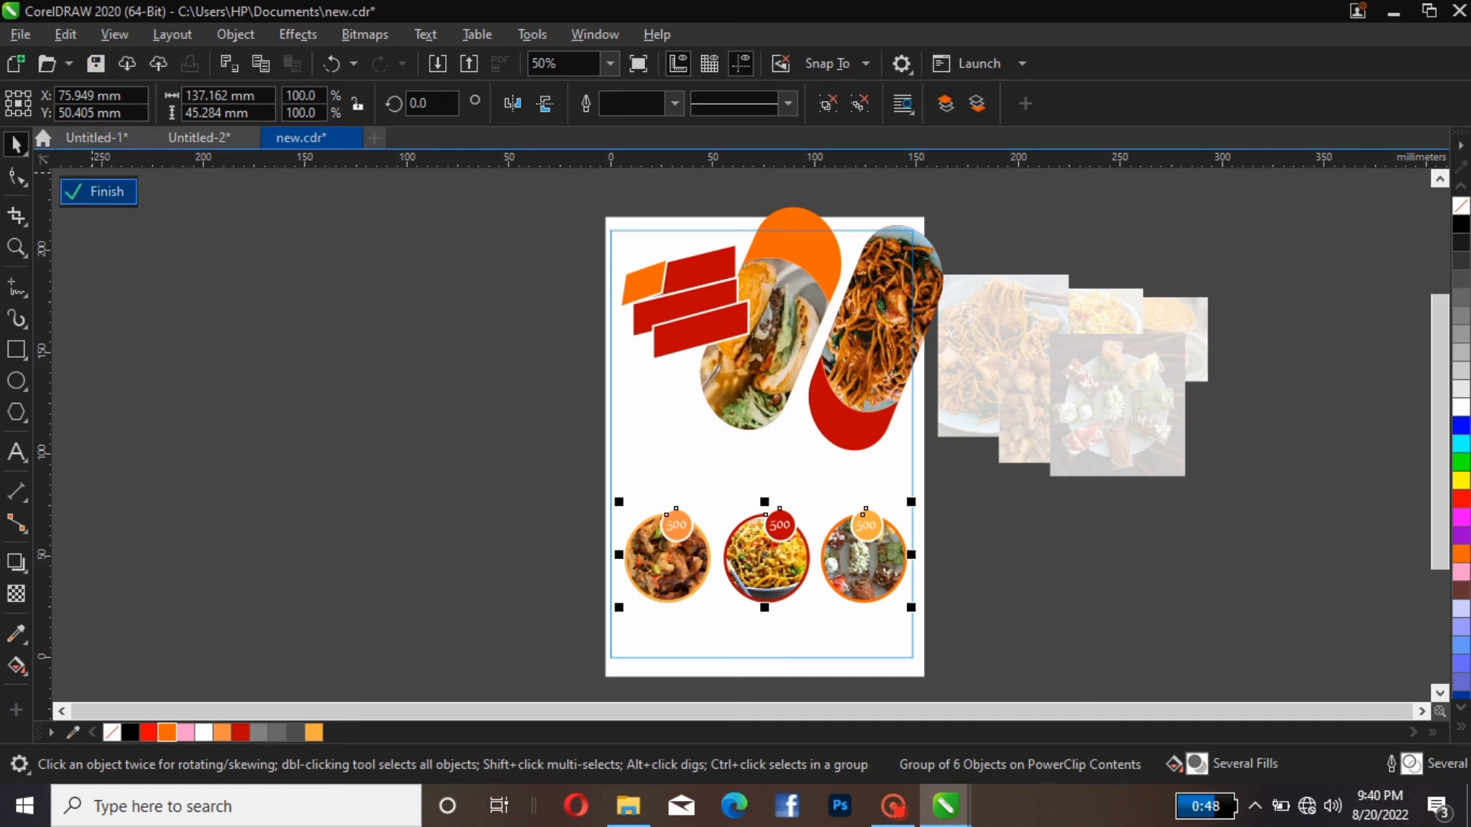
left_click(98, 192)
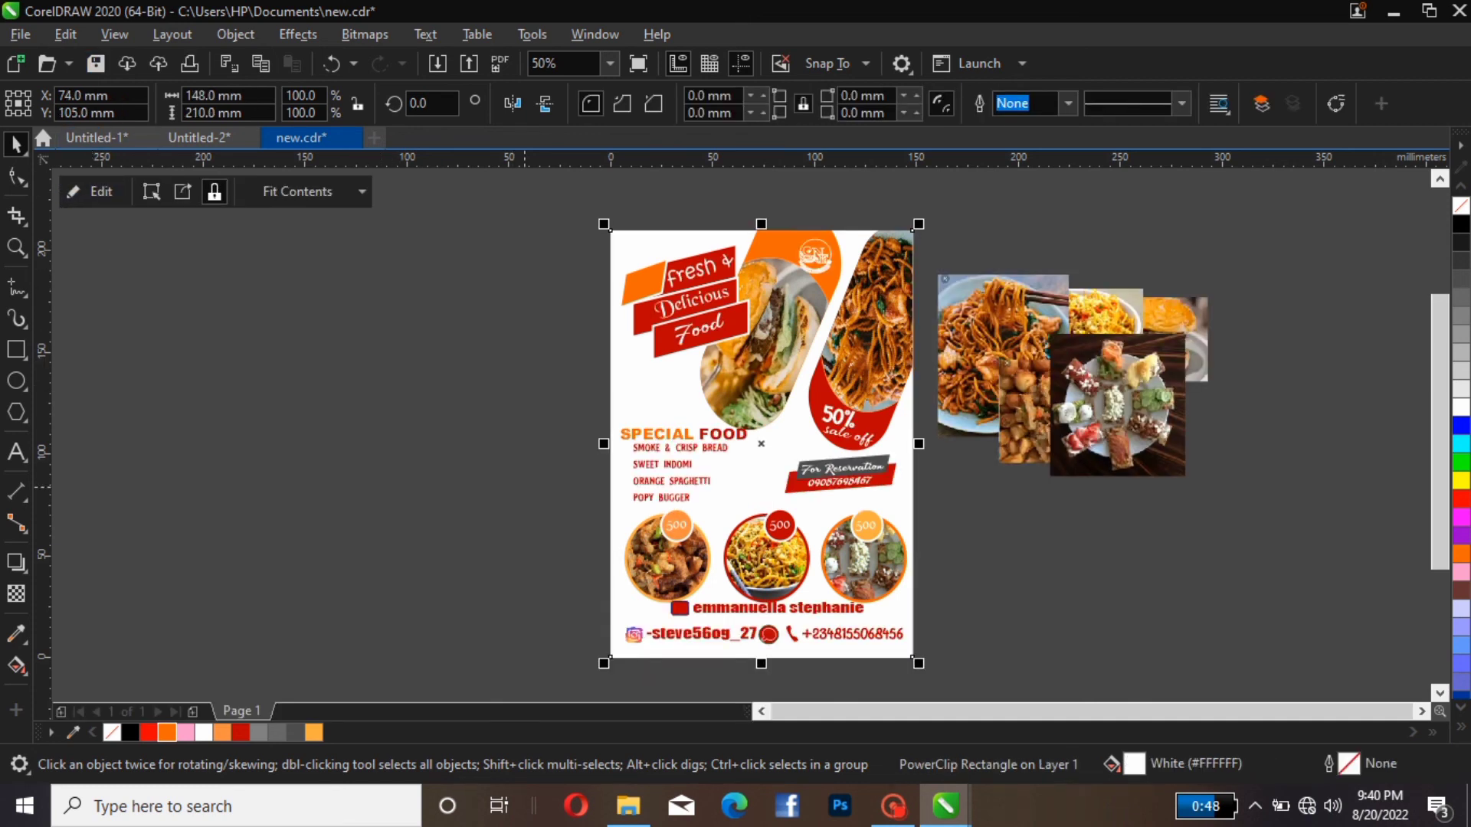
key("Escape")
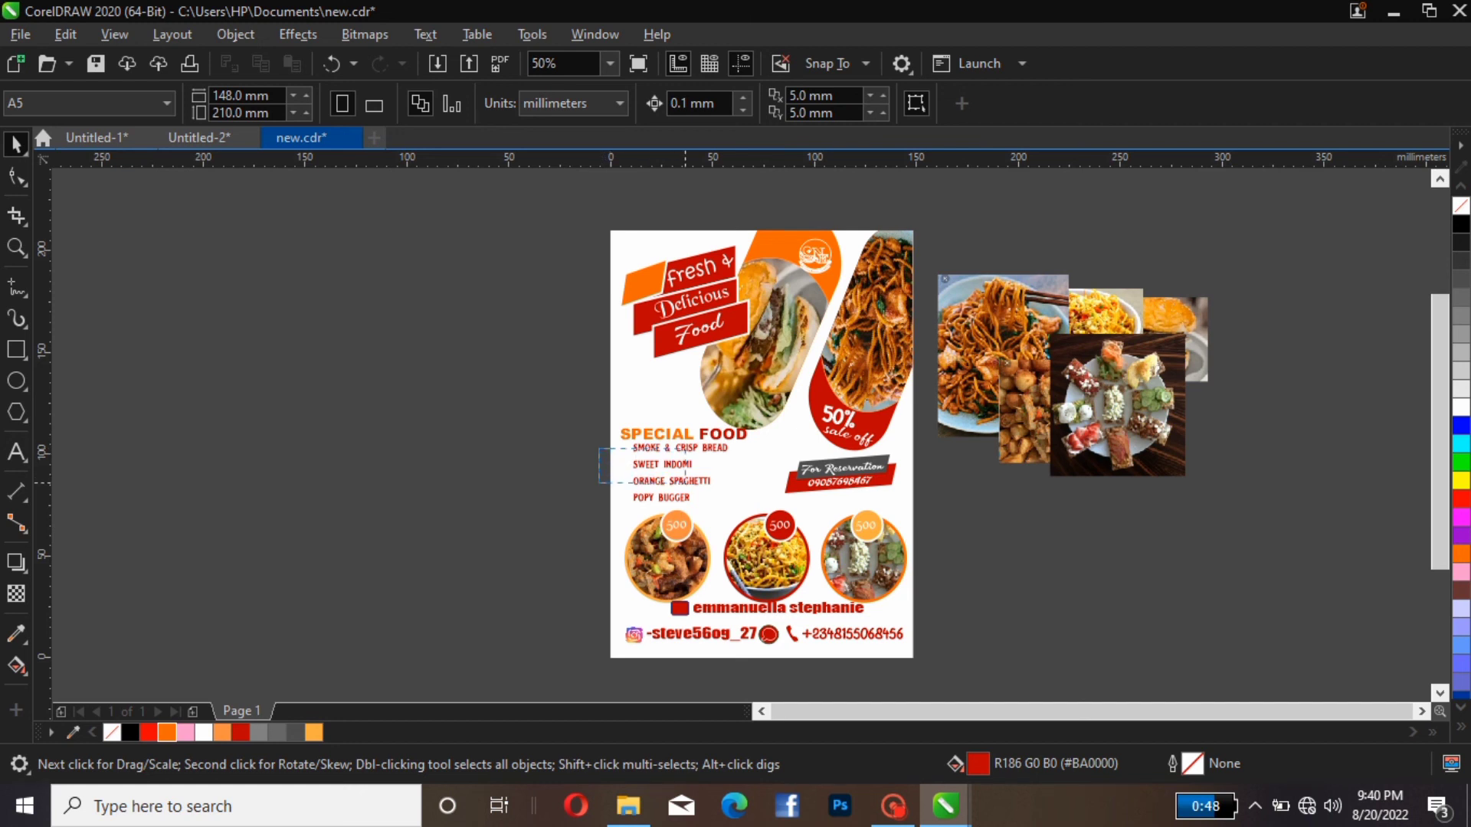
Enlarge the four menu lines beneath the SPECIAL FOOD heading to about 50.3 mm wide.
left_click_drag(588, 434, 743, 525)
key("Escape")
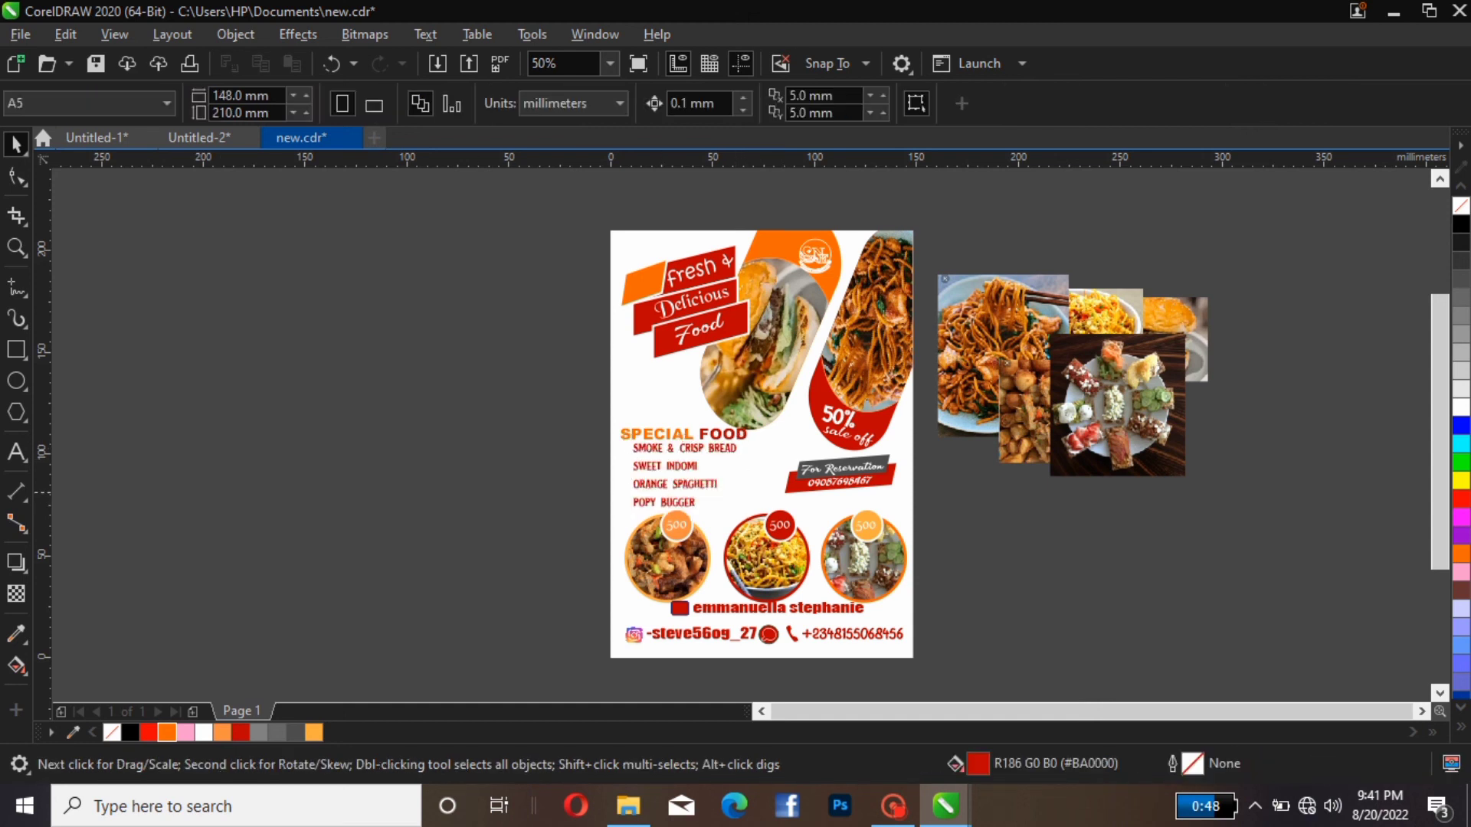
left_click(665, 465)
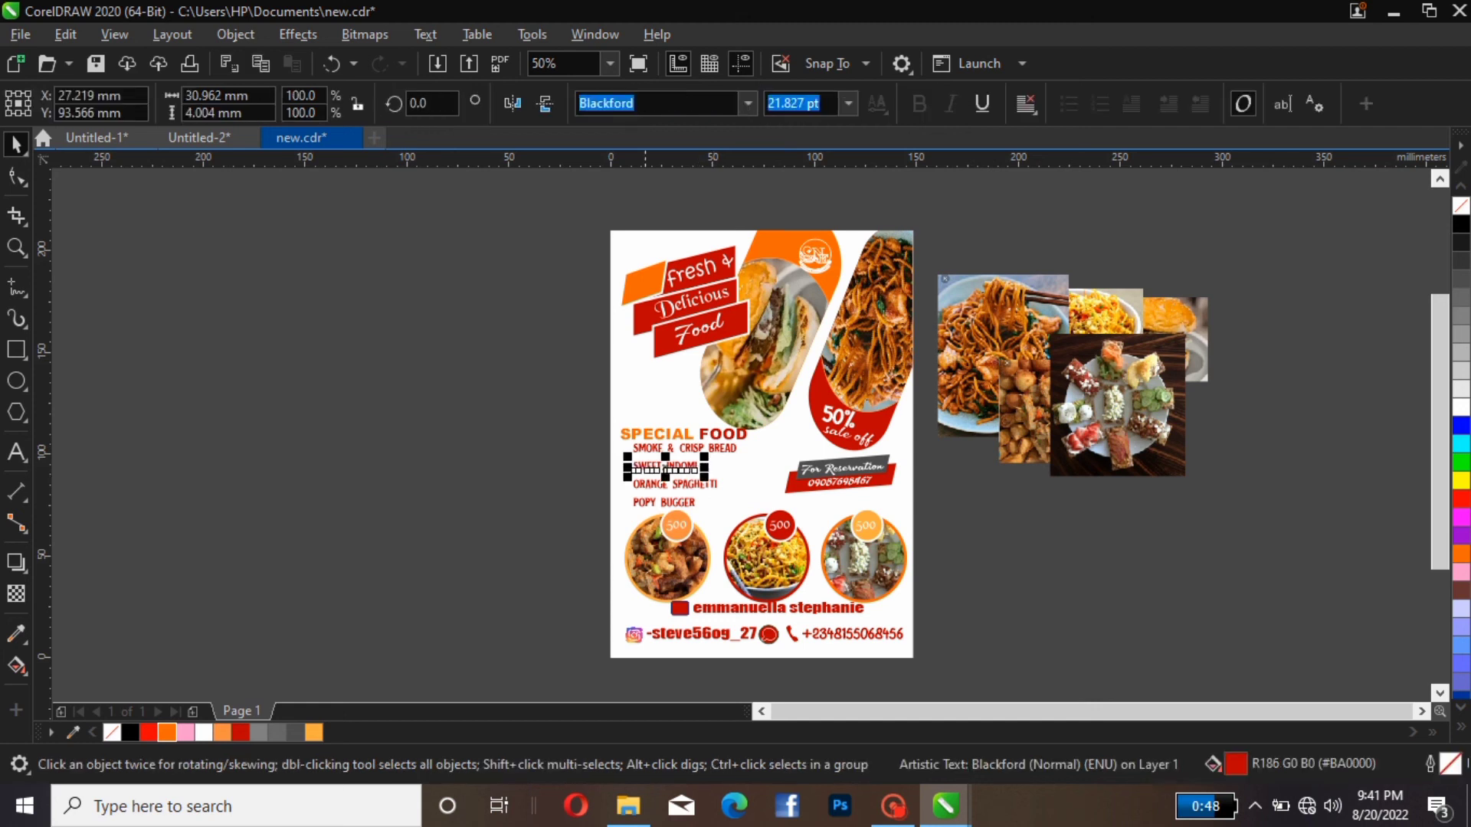
left_click(598, 446)
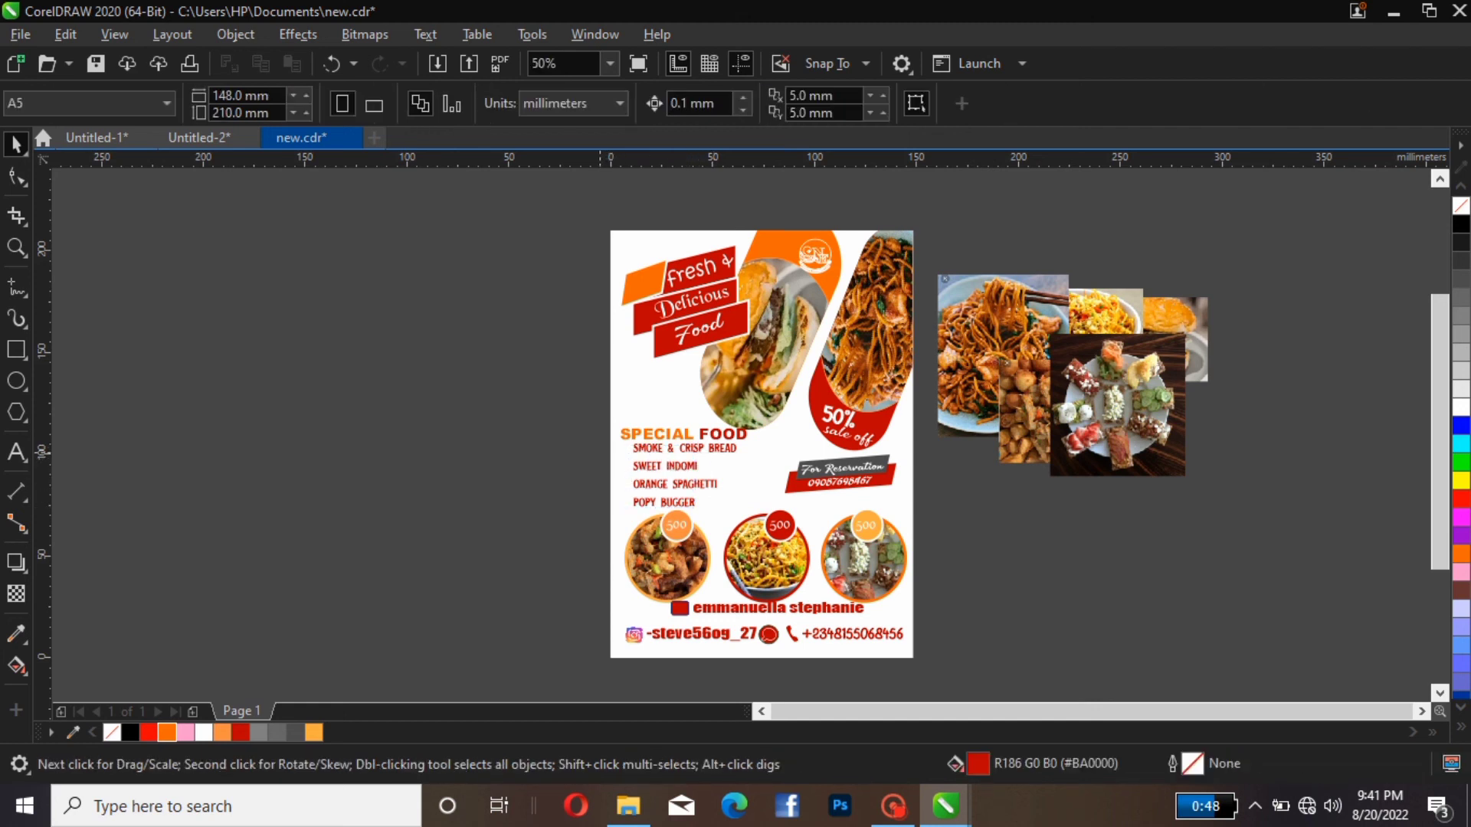
Nudge the four menu lines down and back up to a centre height of about Y 89 mm beneath the heading.
left_click_drag(598, 443, 749, 536)
key("Down")
key("Down")
key("Down")
key("Down")
key("Down")
key("Down")
key("Down")
key("Down")
key("Down")
key("Down")
key("Down")
key("Down")
key("Down")
key("Down")
key("Down")
key("Down")
key("Down")
key("Down")
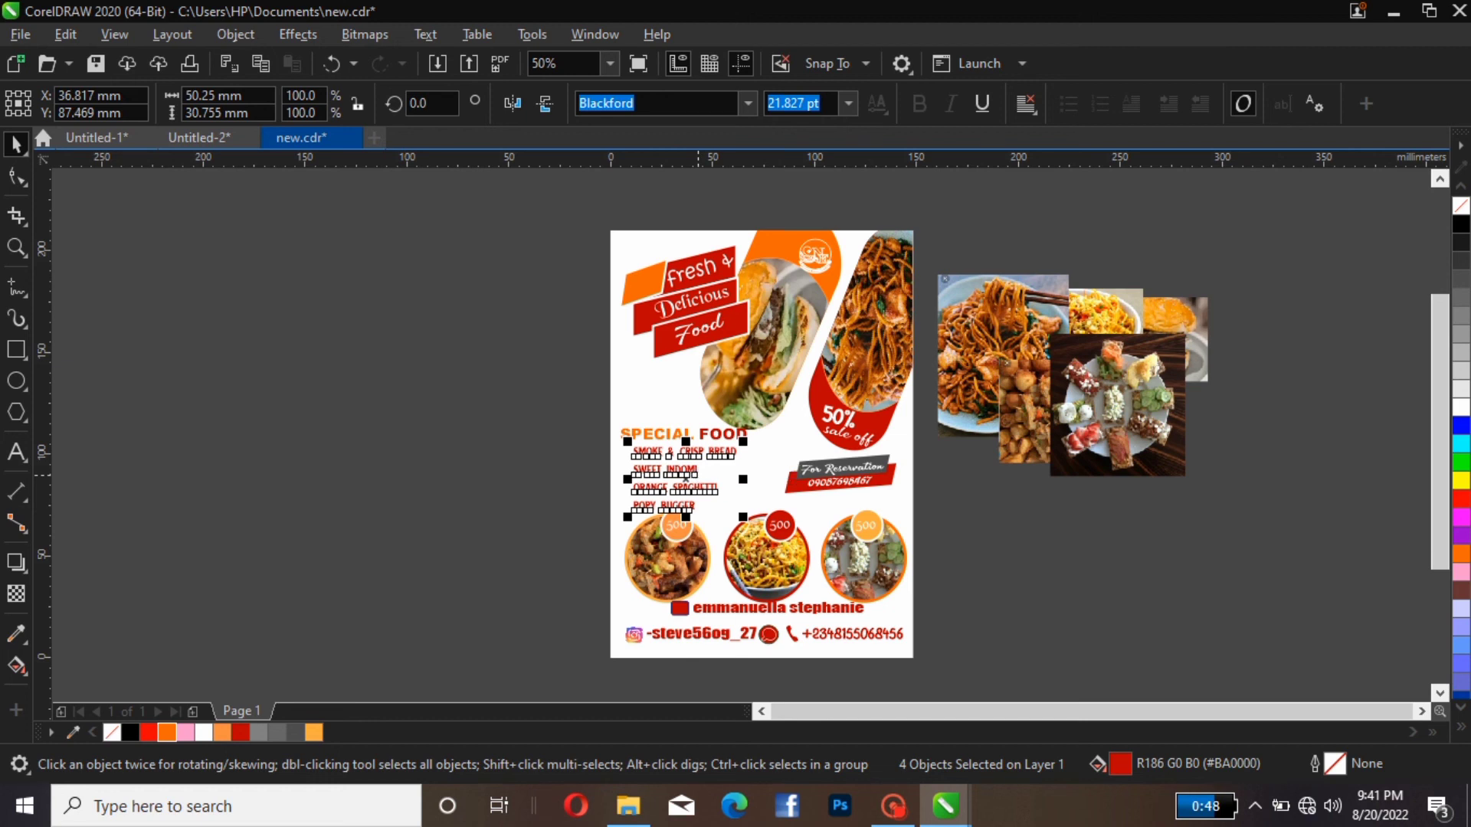
key("Up")
key("Up")
key("Up")
key("Up")
key("Up")
key("Up")
key("Up")
key("Up")
key("Up")
key("Up")
key("Up")
key("Up")
key("Up")
key("Up")
key("Up")
key("Up")
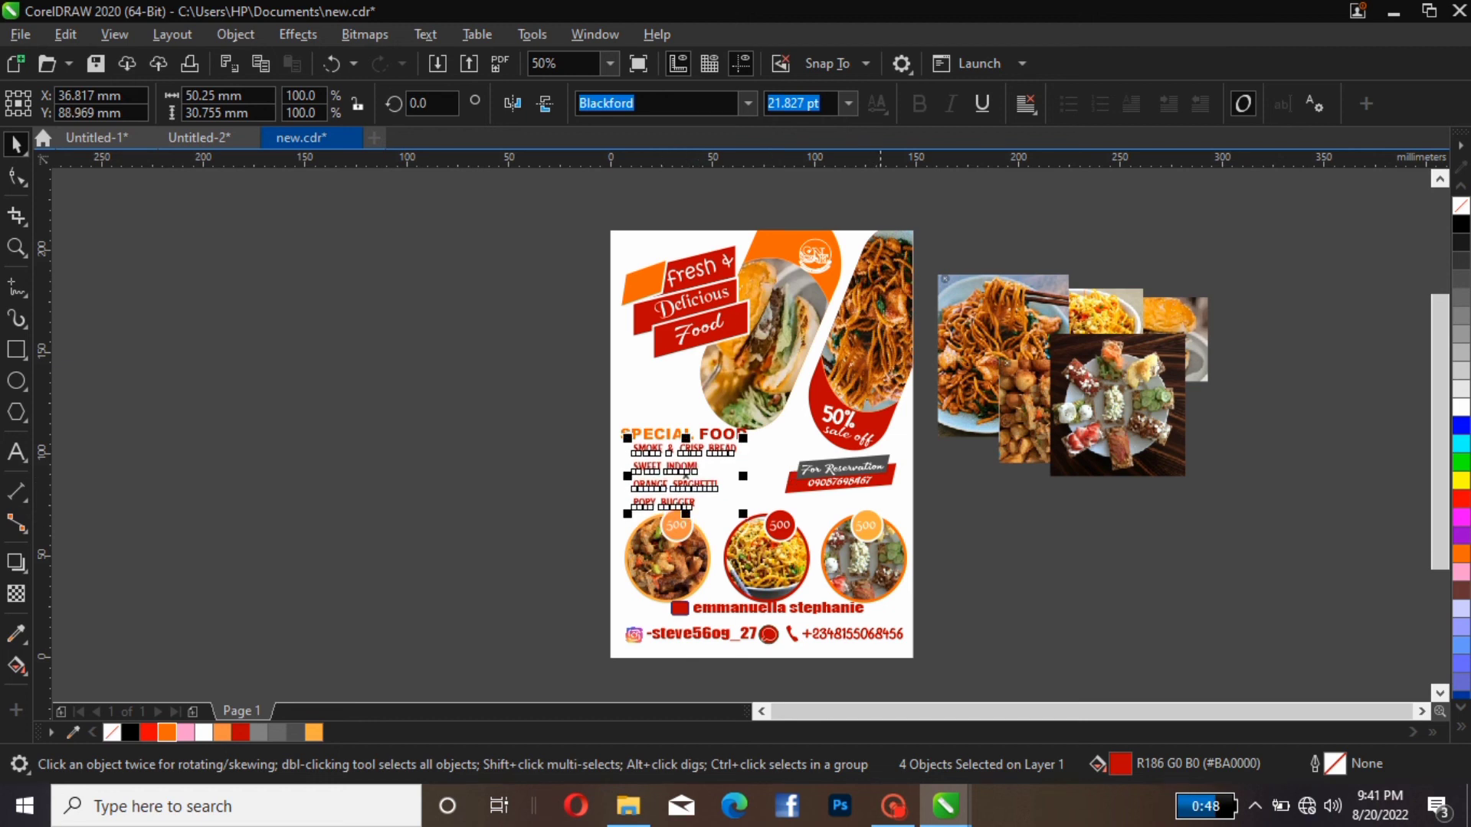
left_click(754, 502)
Nudge the grouped contact details down, clear of the round food photos, to a centre height of about Y 14.7 mm.
left_click_drag(938, 591, 574, 672)
key("Down")
key("Down")
key("Down")
key("Down")
key("Down")
key("Down")
key("Down")
key("Down")
key("Down")
key("Down")
key("Down")
key("Down")
key("Down")
key("Down")
key("Down")
key("Down")
key("Down")
key("Down")
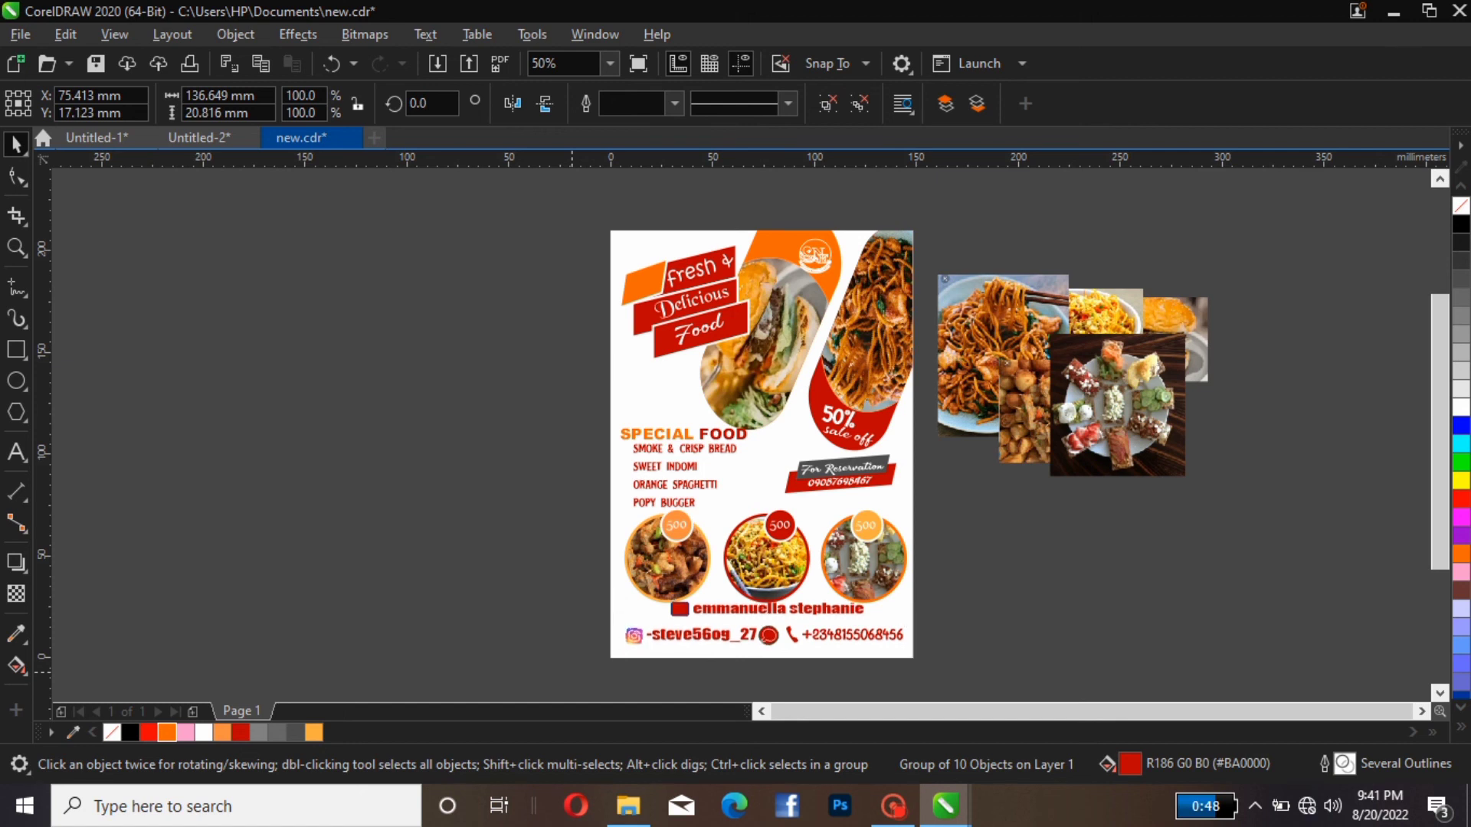
key("Down")
key("Down")
key("Down")
key("Down")
key("Down")
key("Down")
key("Down")
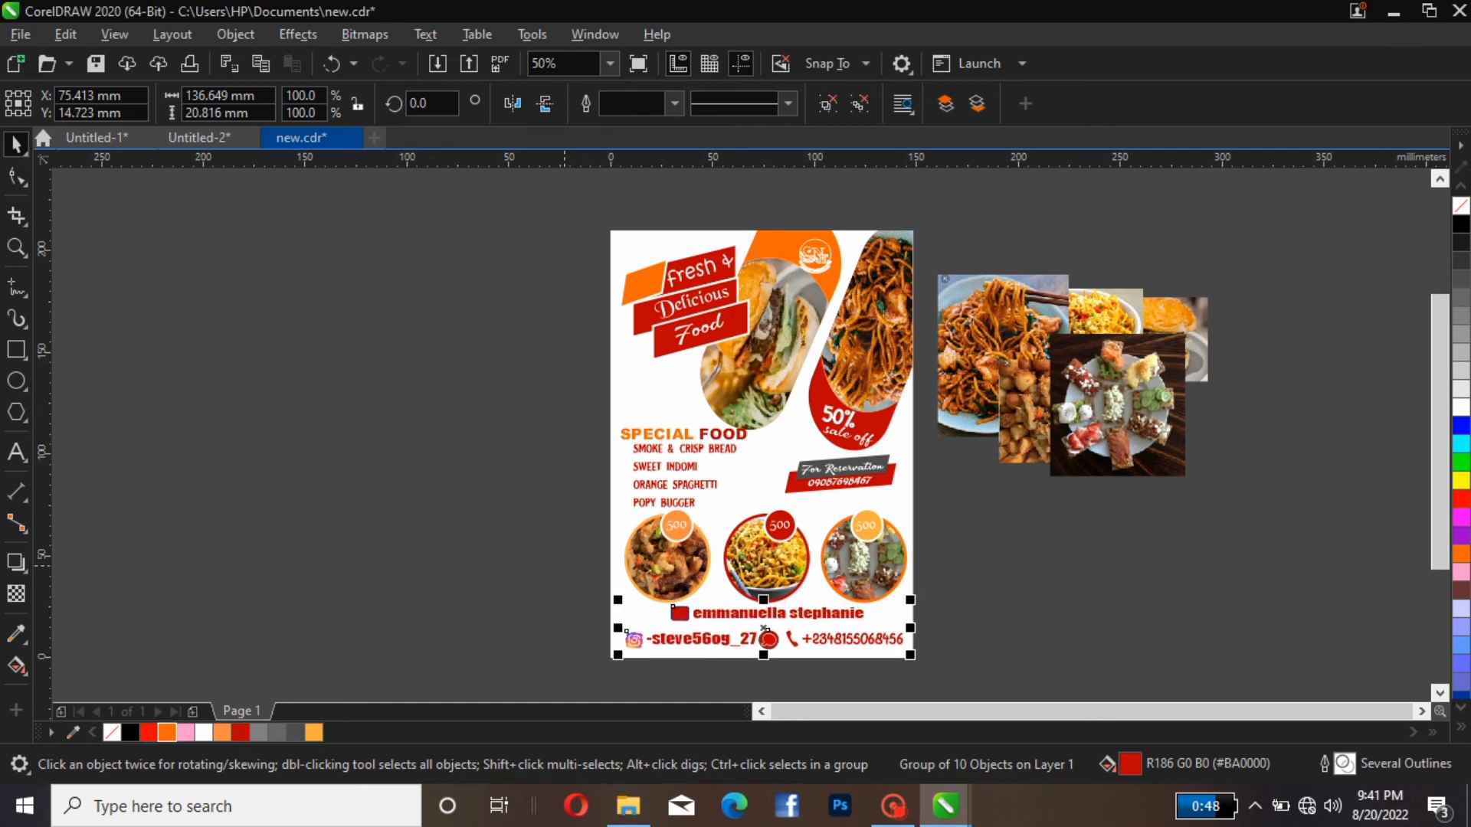
key("Escape")
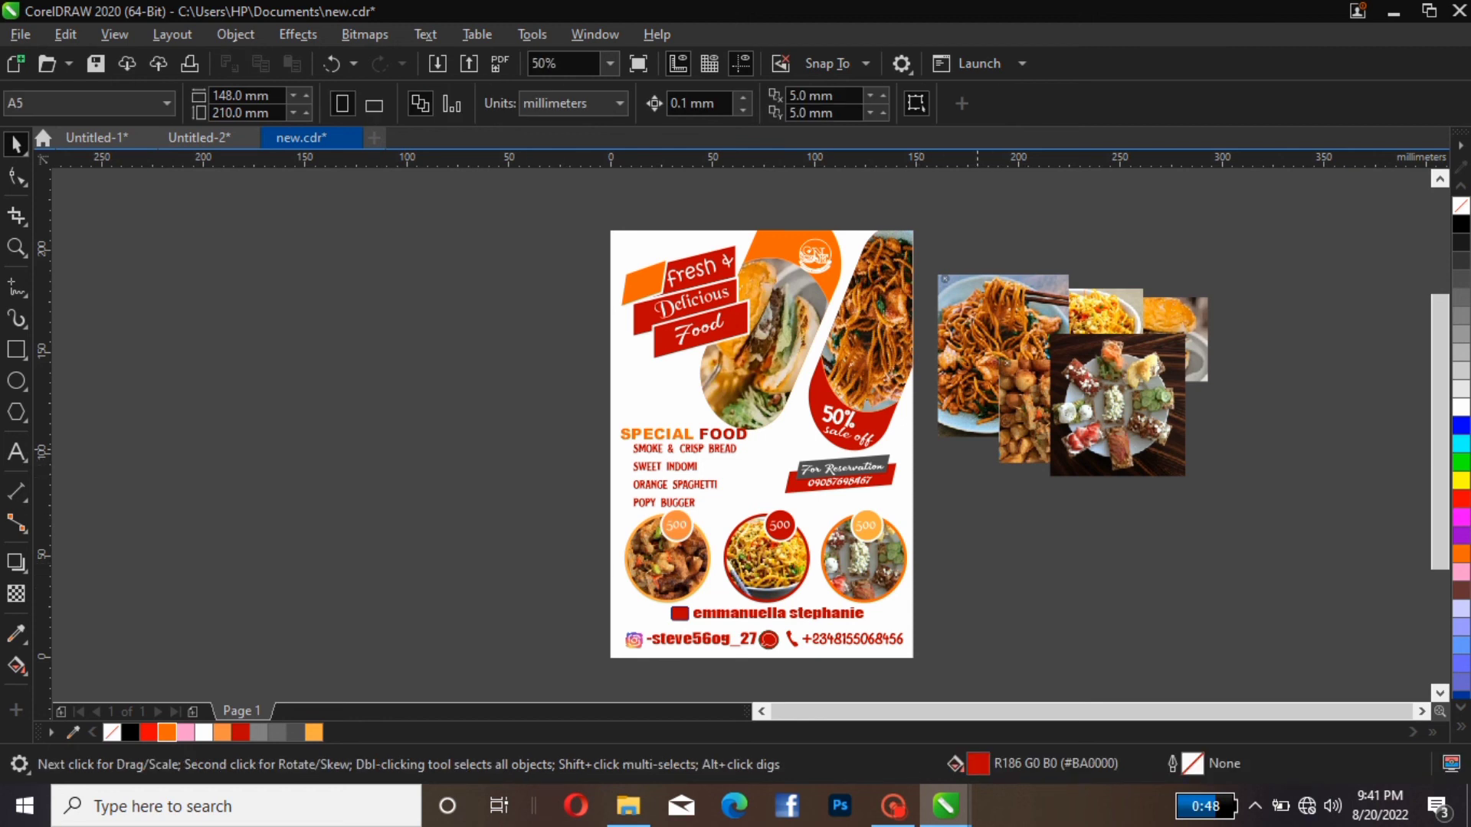
Move the For Reservation banner group about 2.1 mm down, closer to the round food photos.
left_click_drag(977, 449, 750, 578)
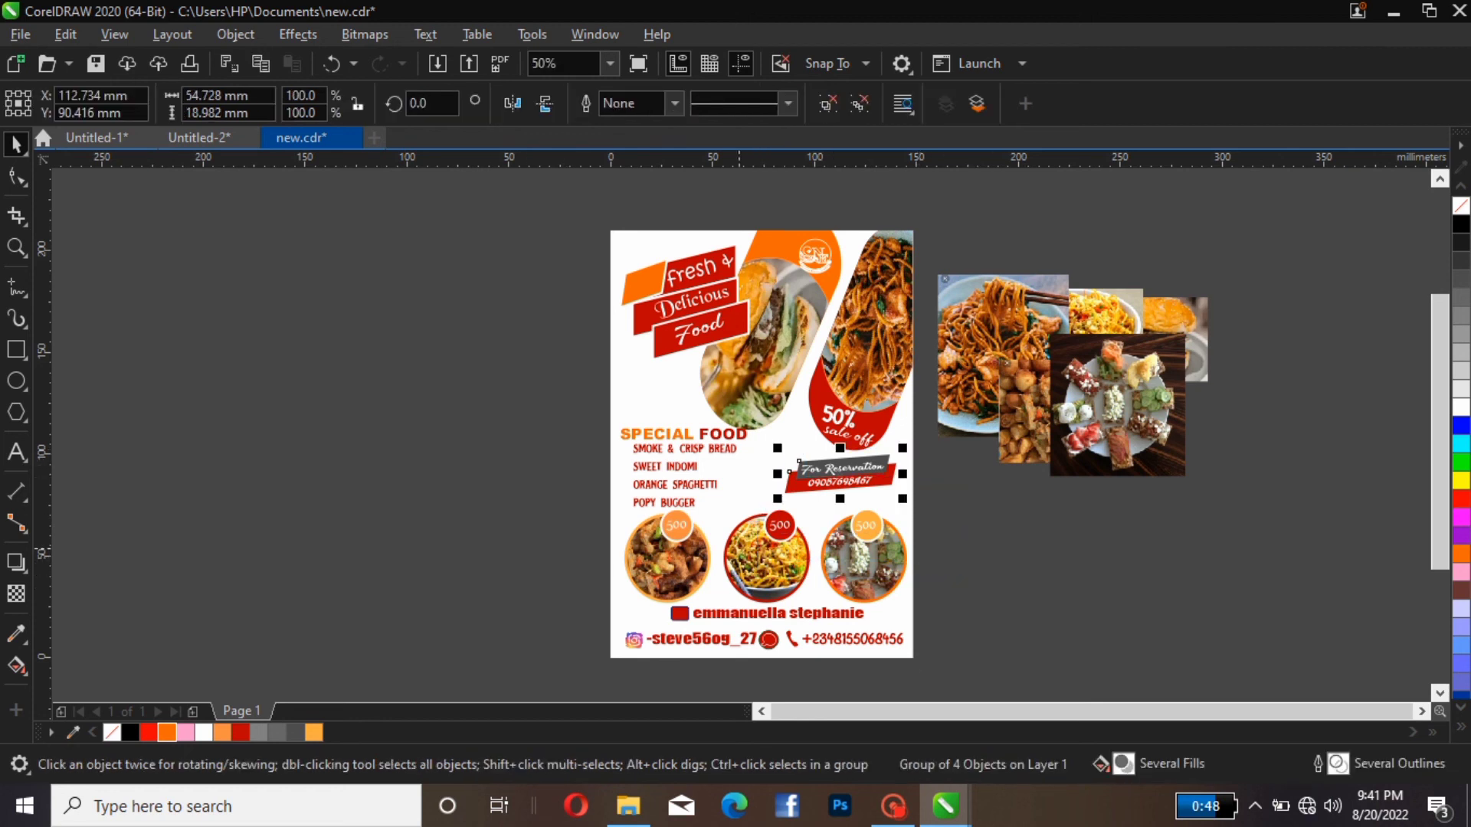
key("Down")
key("Down")
key("Down")
key("Down")
key("Down")
key("Down")
key("Down")
key("Down")
key("Down")
key("Down")
key("Down")
key("Down")
key("Down")
key("Down")
key("Down")
key("Down")
key("Down")
key("Down")
key("Down")
key("Down")
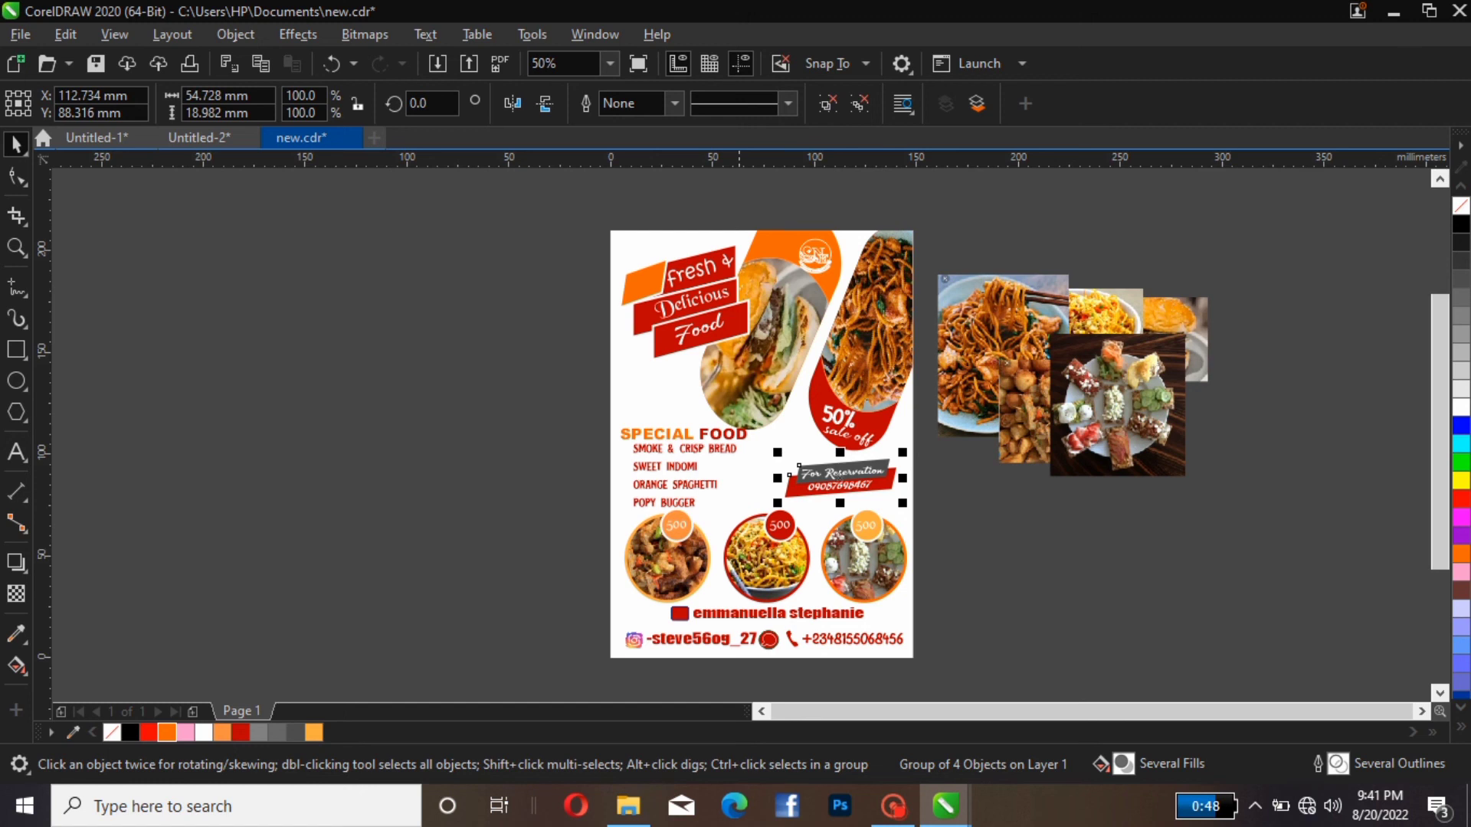
key("Escape")
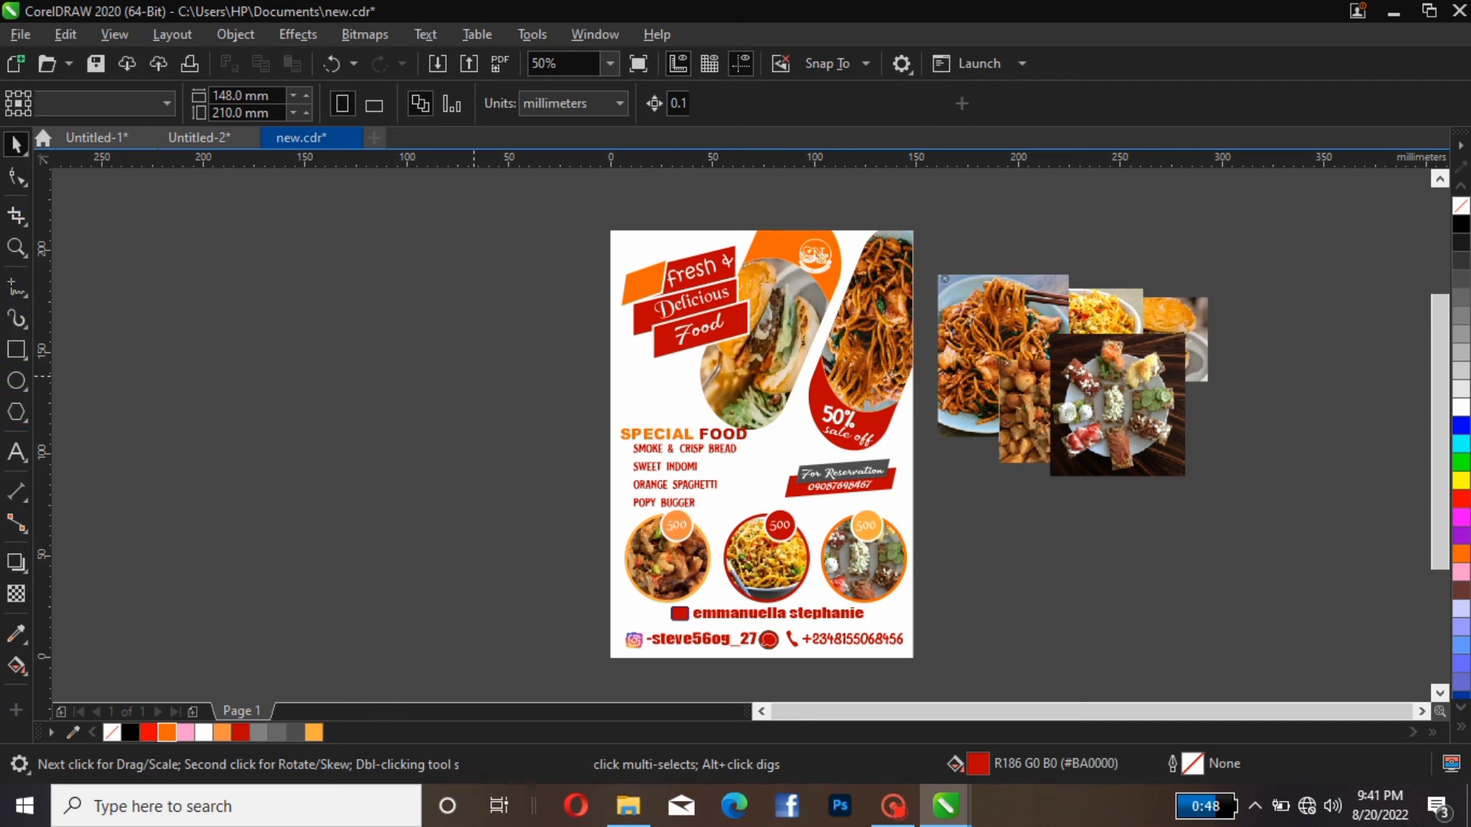
Draw a five-sided polygon about 12.6 by 12 mm in the empty area left of the page and fill it with 70% Black (#4D4D4D).
left_click(16, 411)
left_click_drag(470, 377, 496, 403)
key("space")
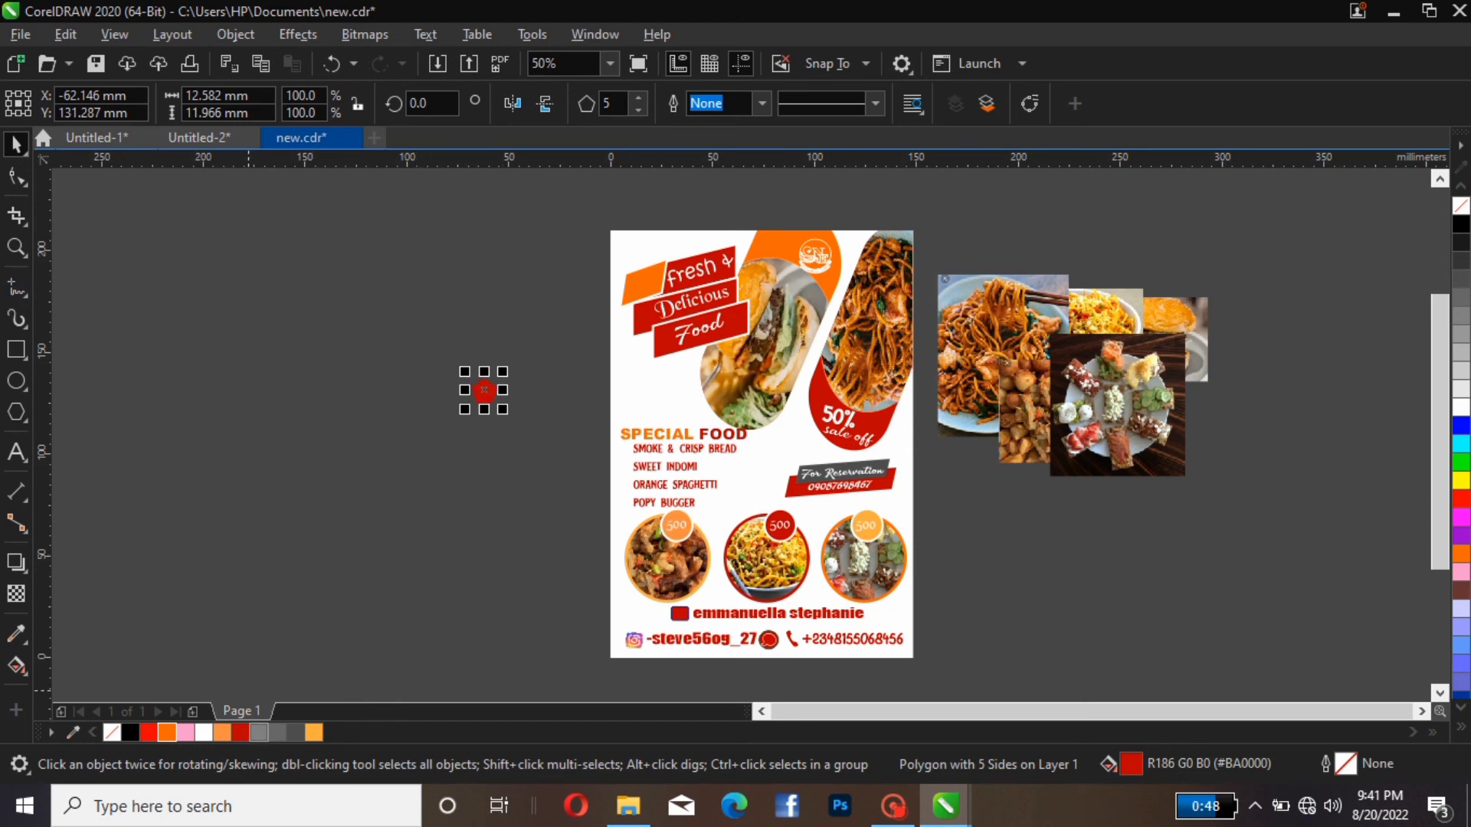
left_click(258, 732)
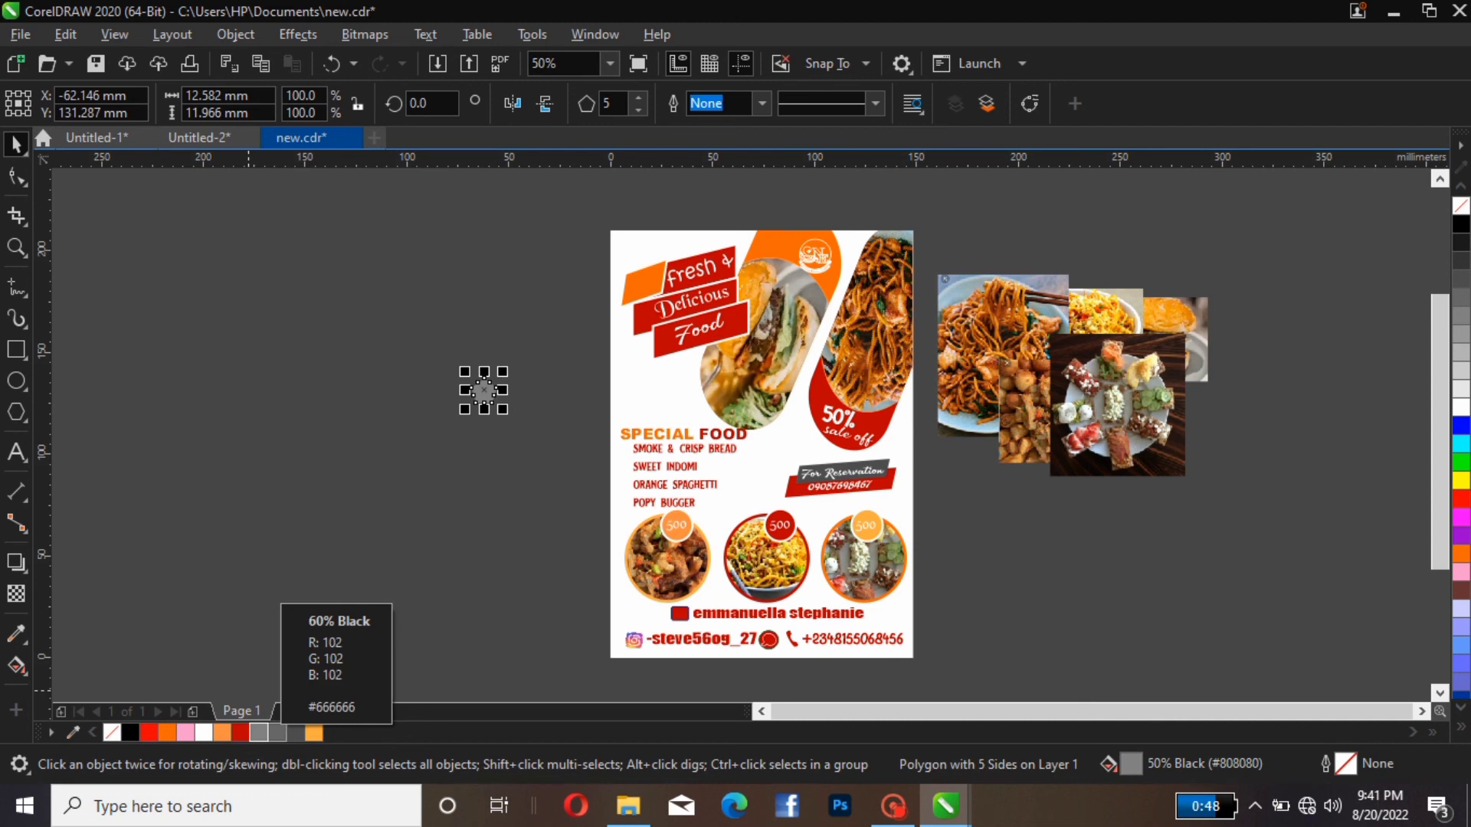
left_click(295, 733)
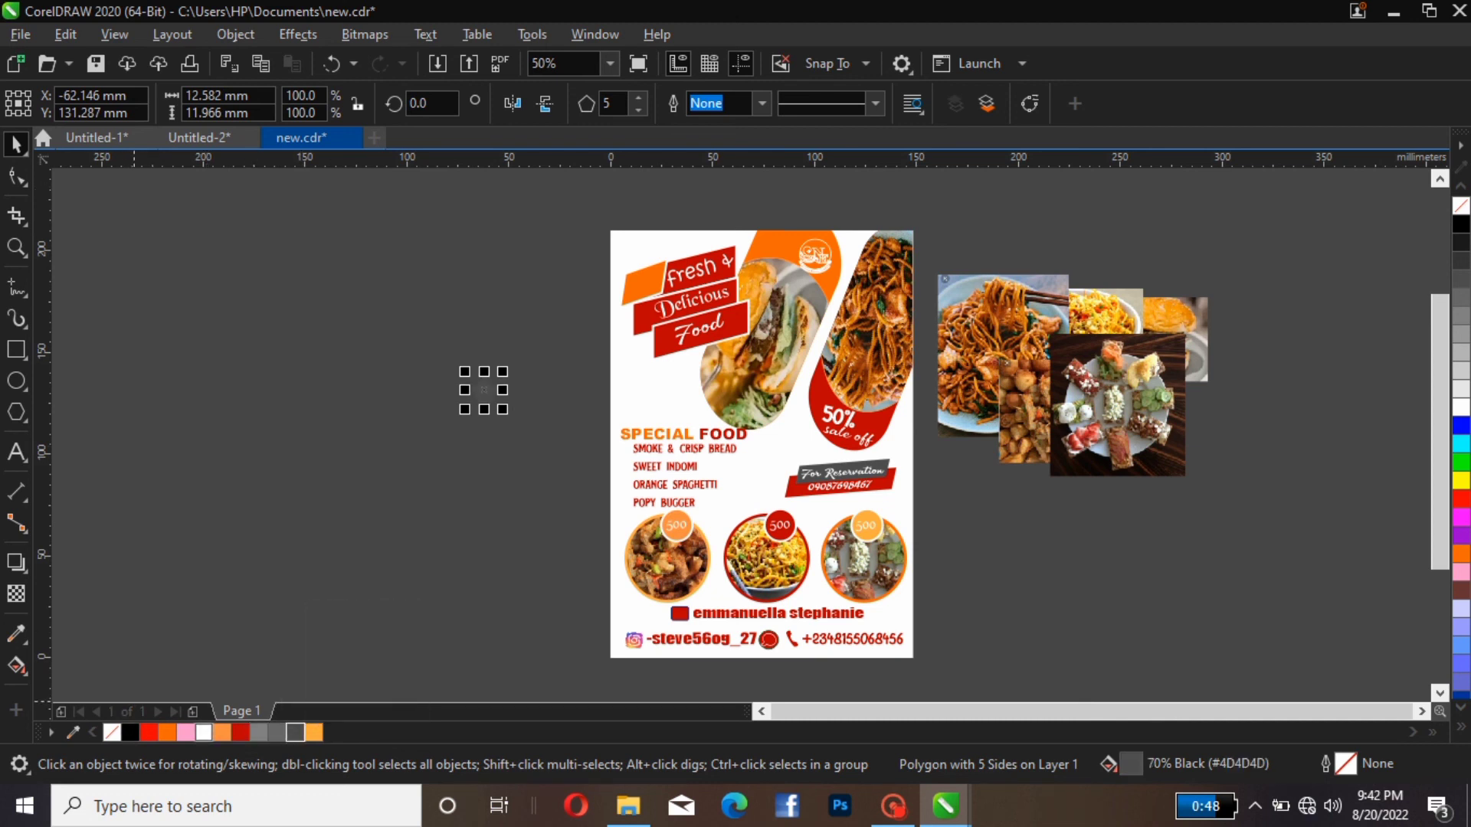
Give the grey polygon a white outline and set its number of sides to 7.
right_click(203, 732)
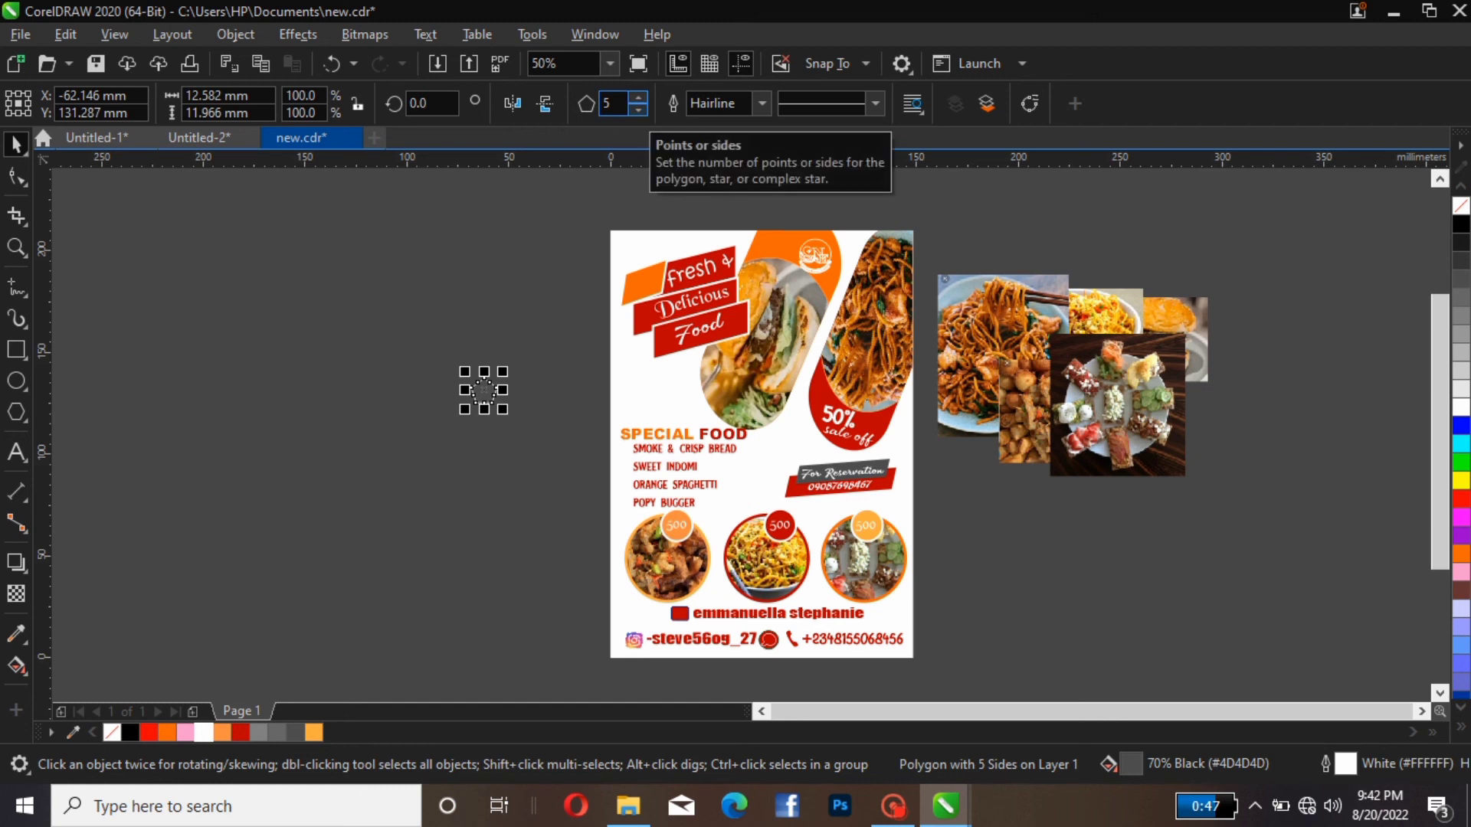
left_click(637, 97)
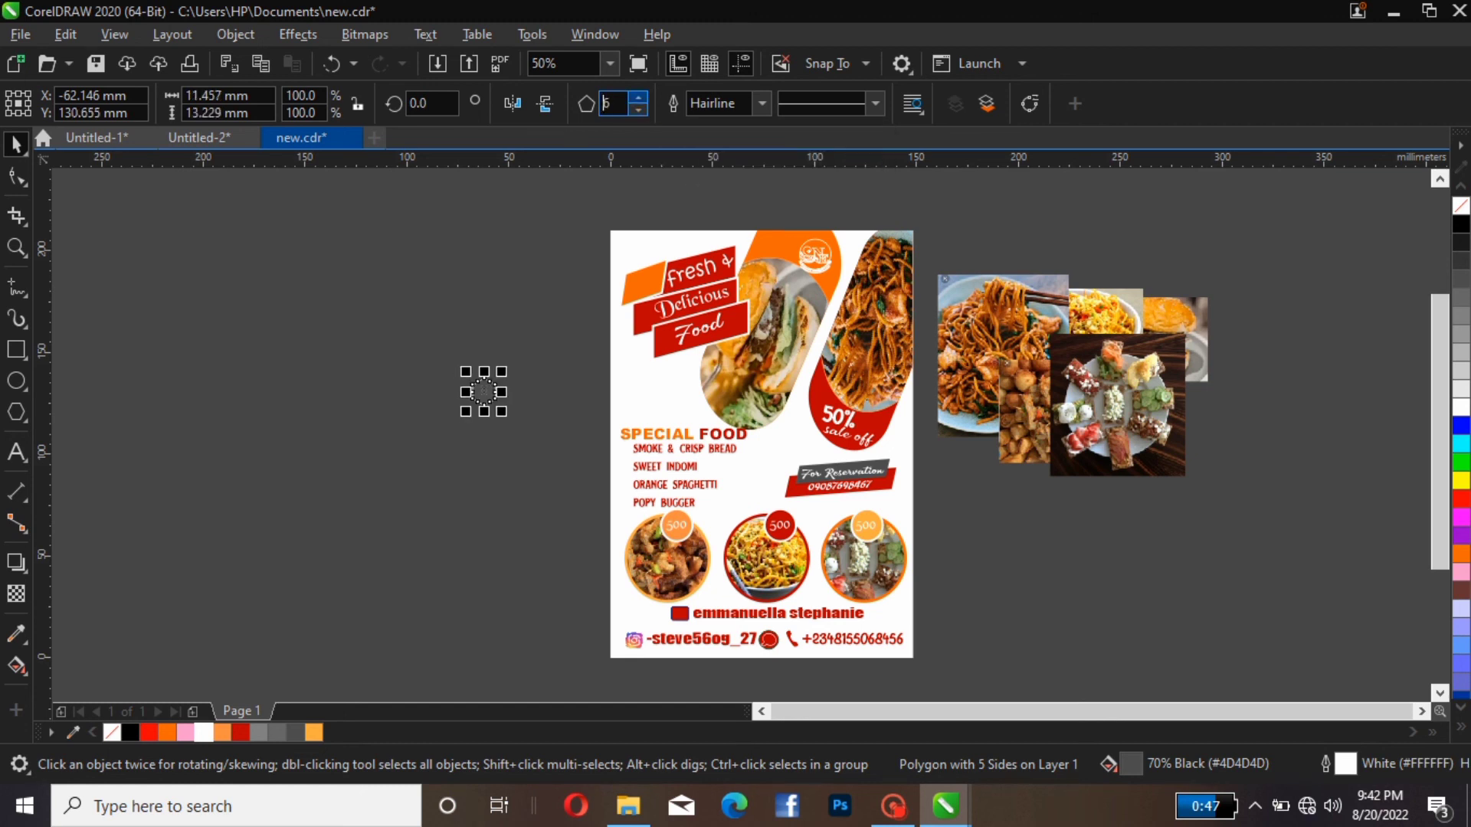
left_click(637, 97)
left_click(637, 97)
left_click(637, 98)
left_click(638, 97)
left_click(637, 110)
left_click(637, 109)
left_click(637, 109)
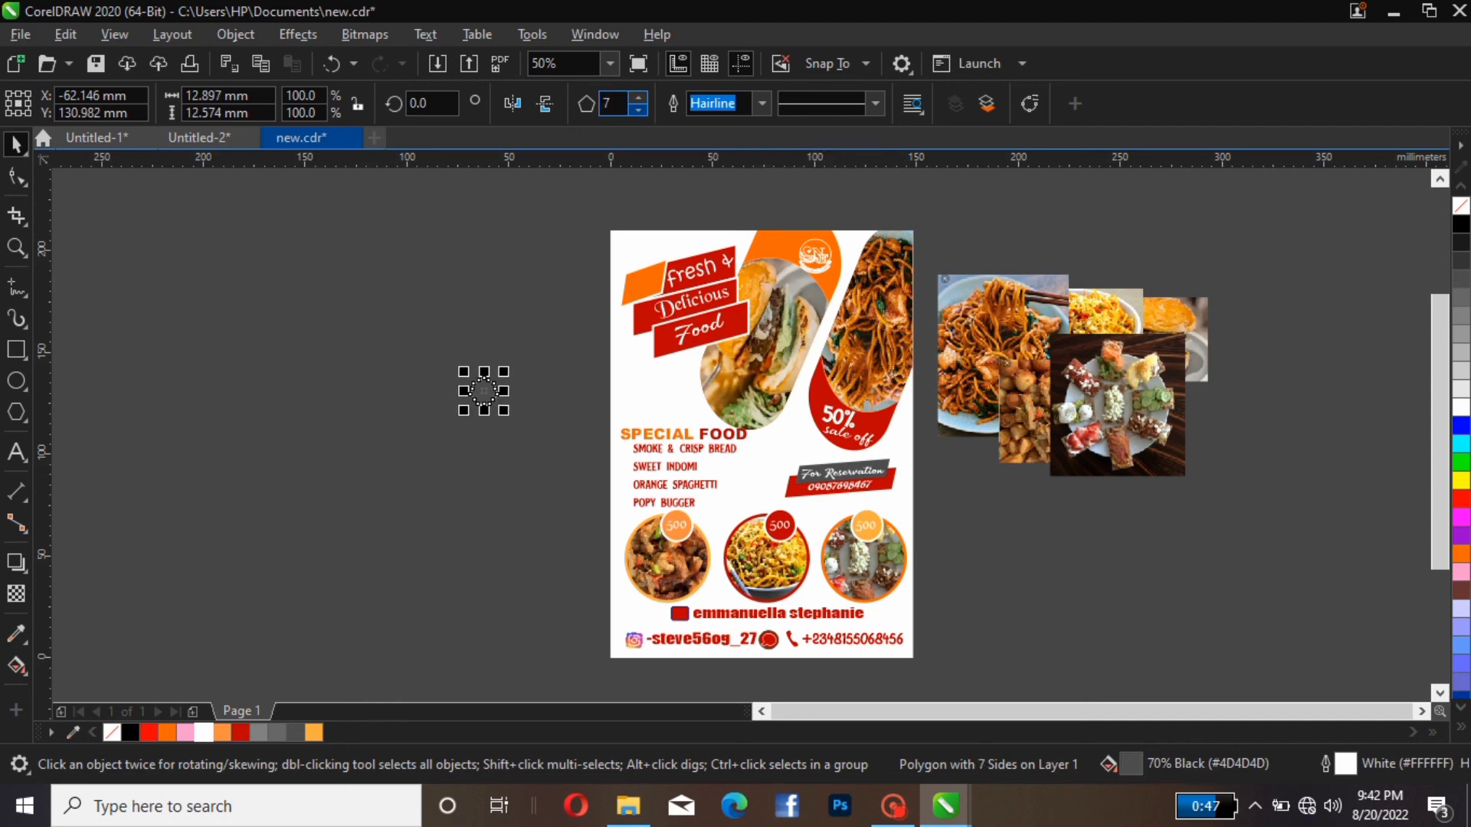
Move the seven-sided polygon beside the SMOKE & CRISP BREAD line and shrink it to about 5.1 by 4.9 mm.
left_click_drag(484, 395, 626, 443)
scroll(630, 433, "up", 2)
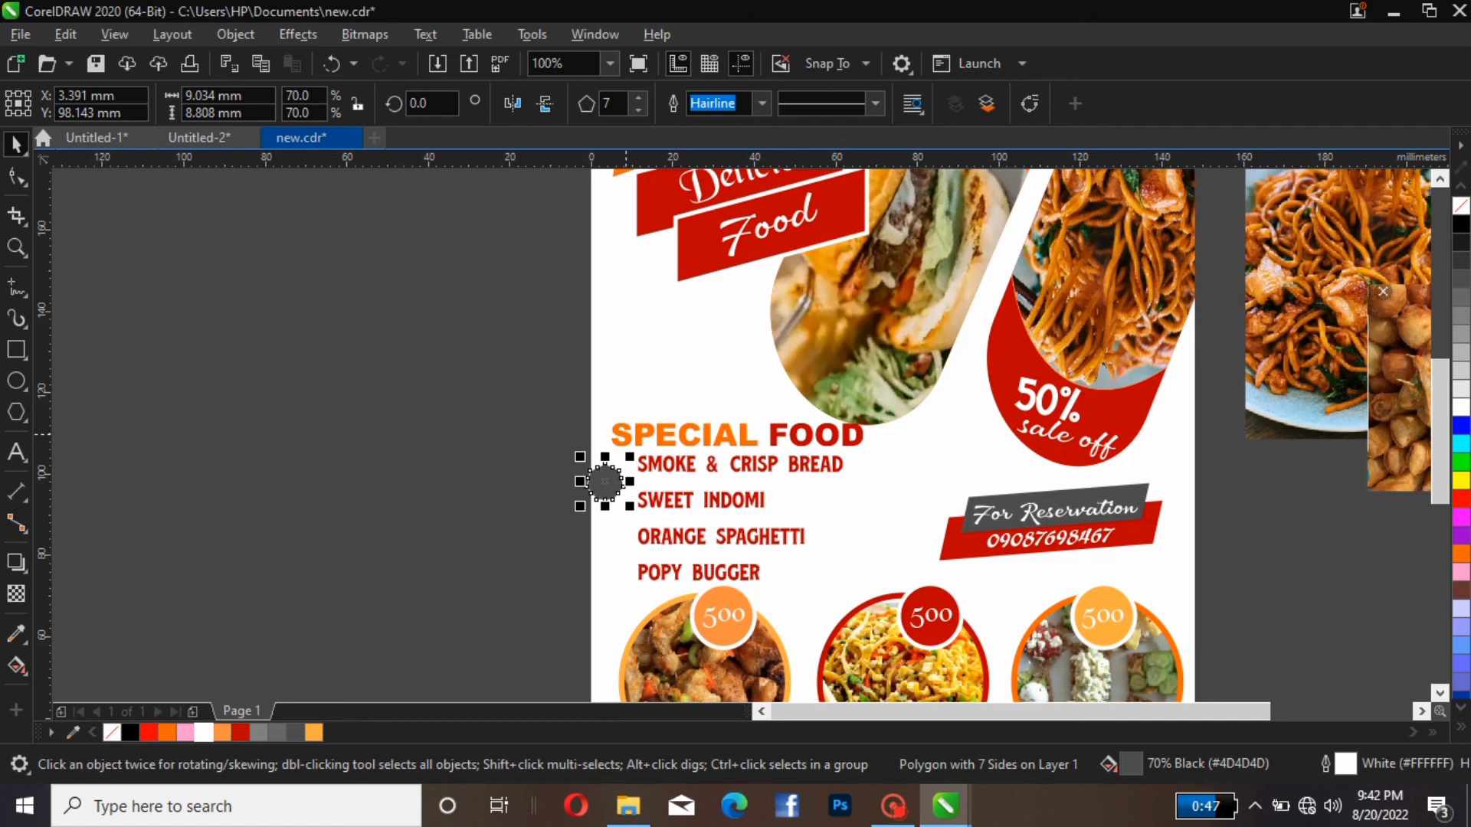
key("Escape")
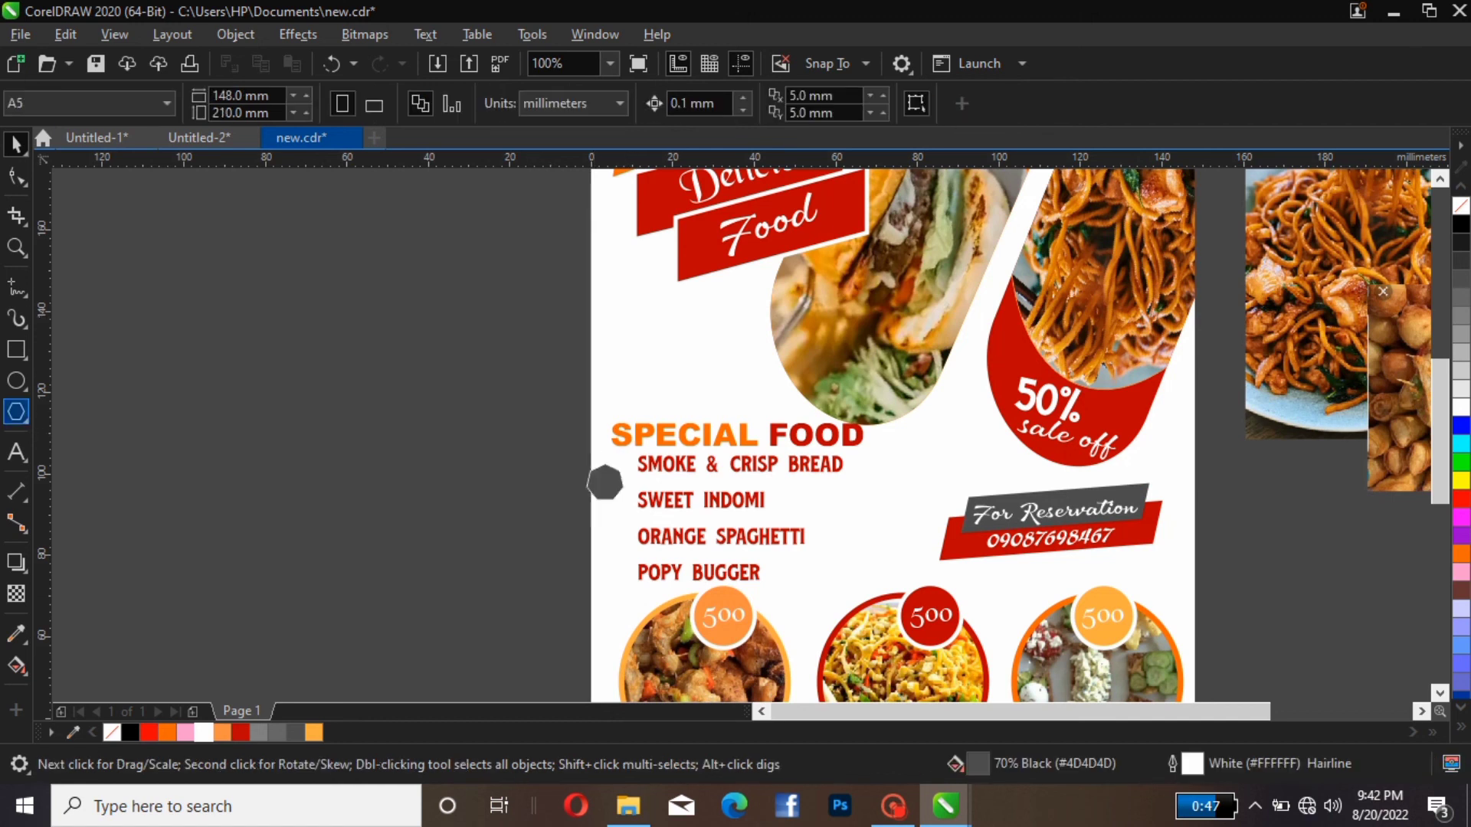
left_click(17, 411)
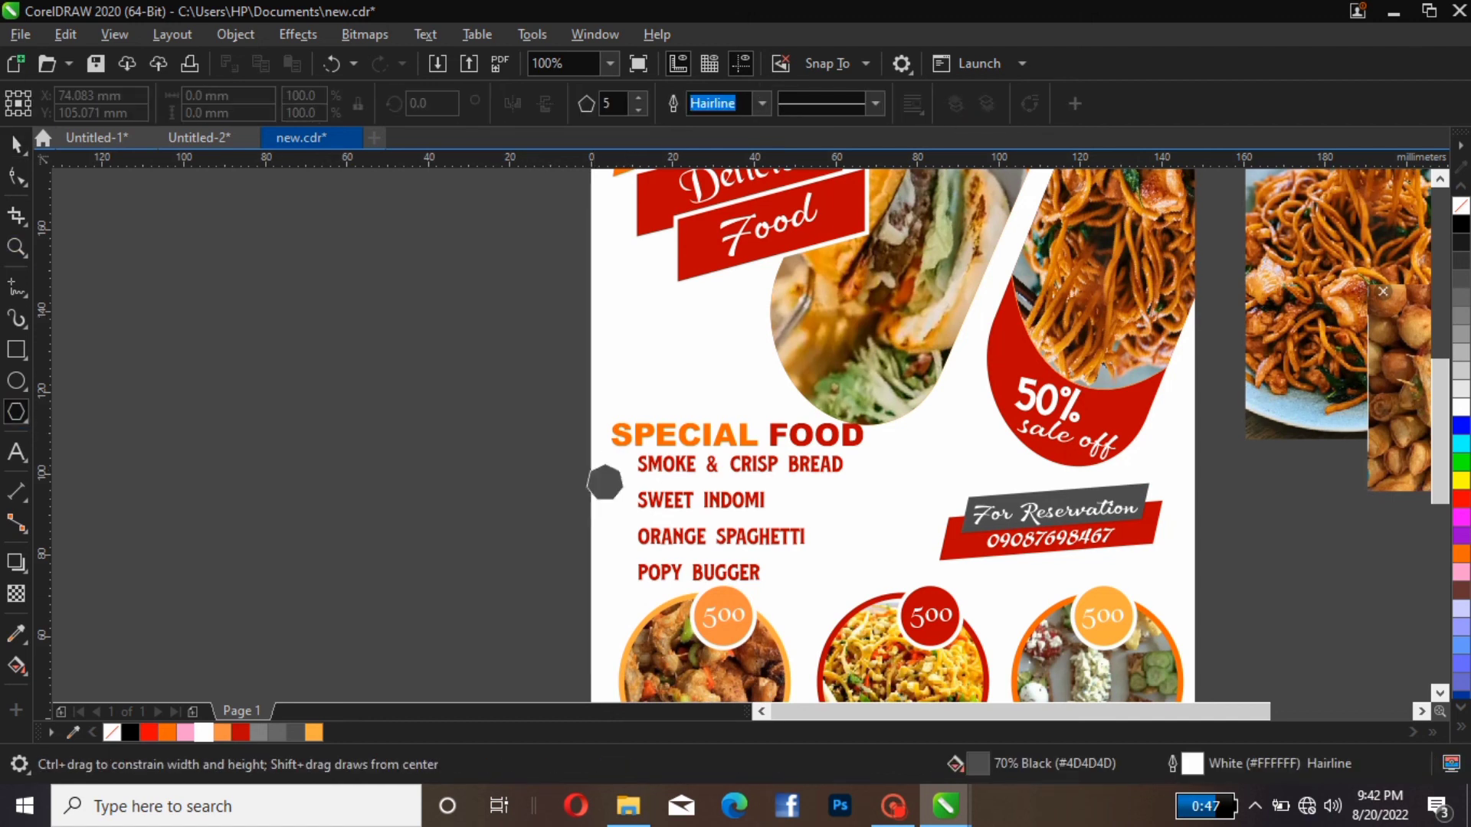
left_click(16, 143)
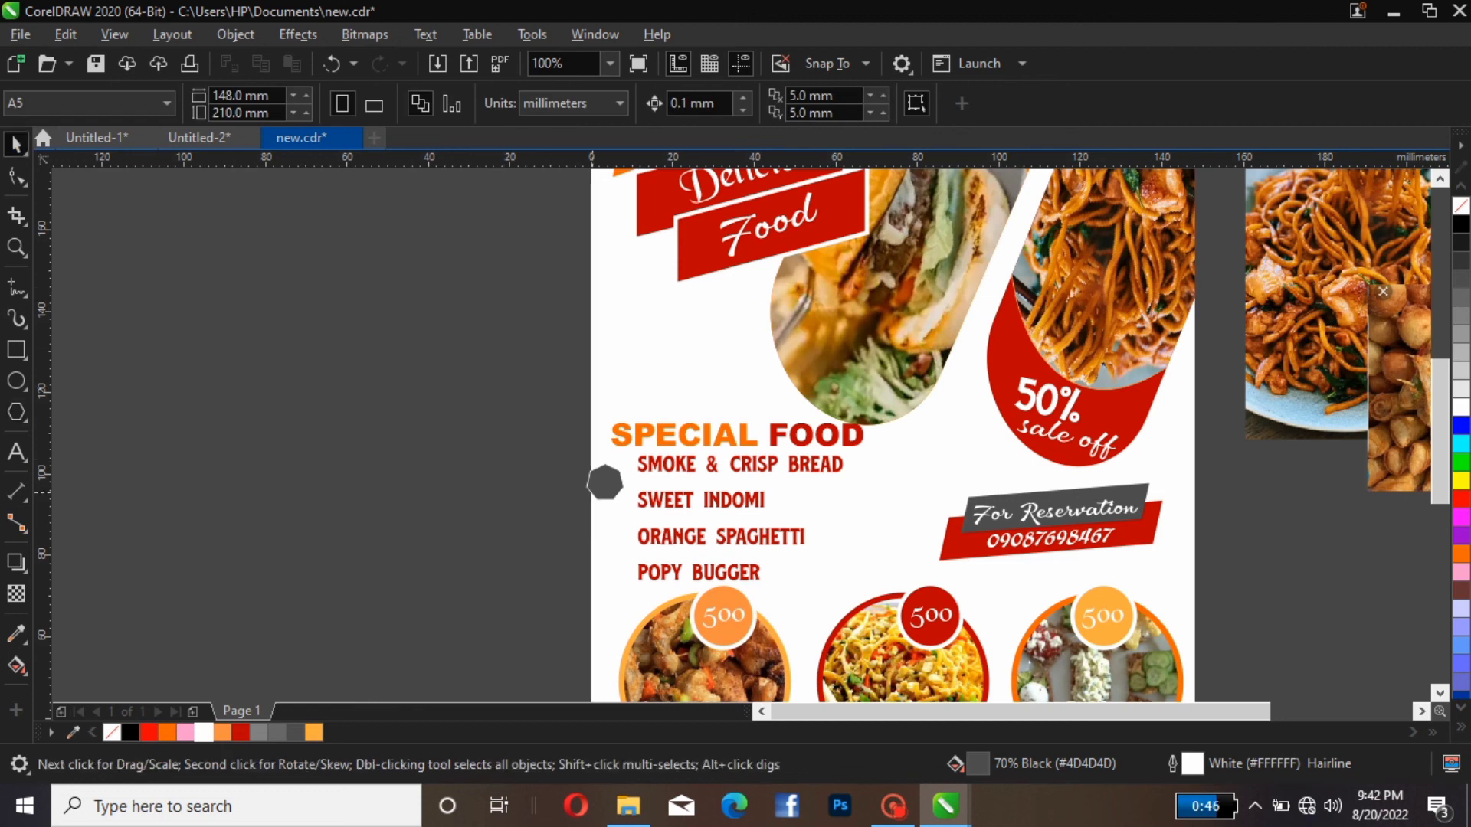
left_click(618, 485)
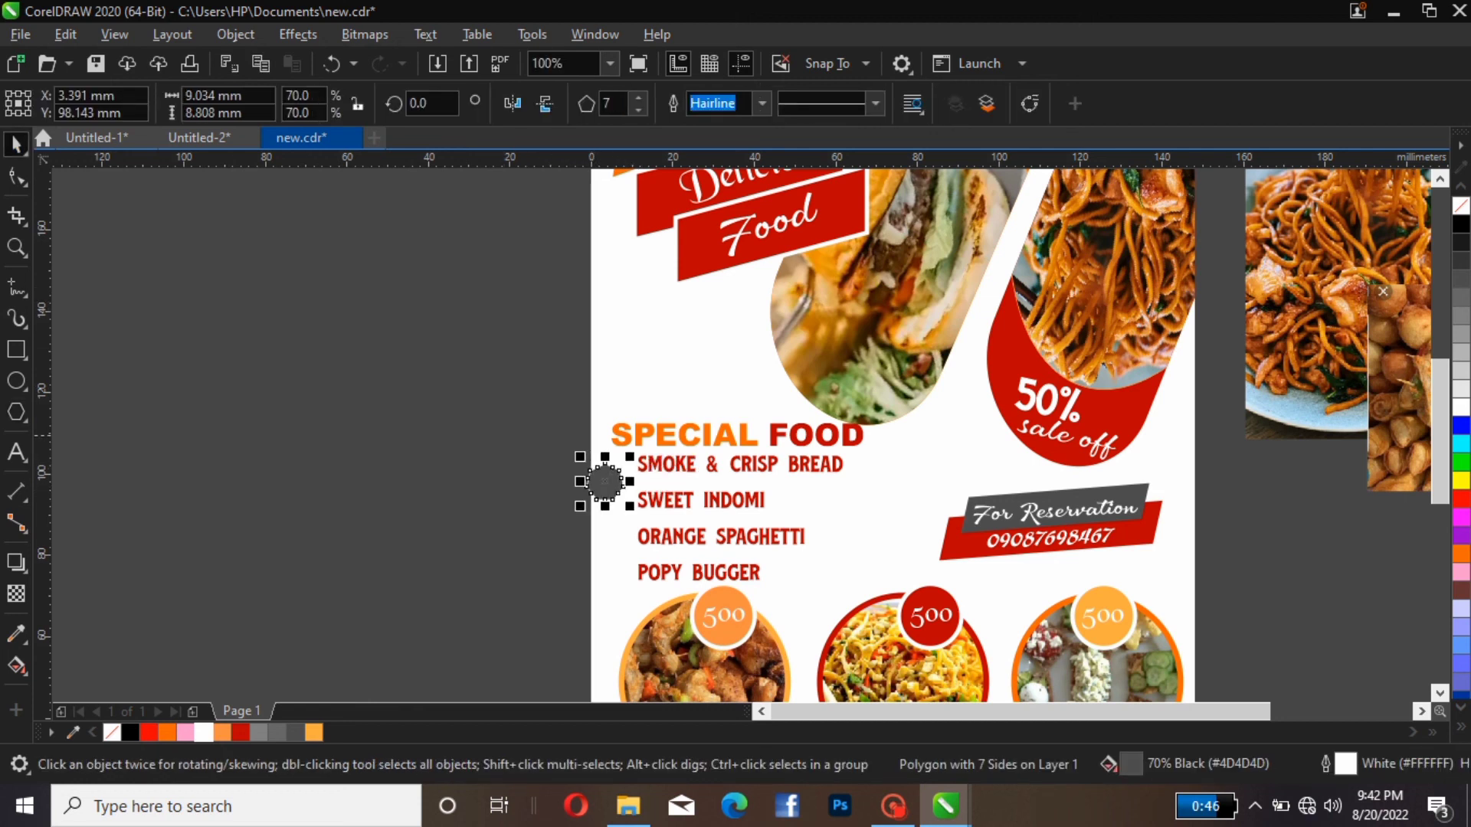
mouse_move(630, 456)
left_mouse_down()
mouse_move(615, 480)
mouse_move(635, 445)
mouse_move(624, 458)
left_mouse_up()
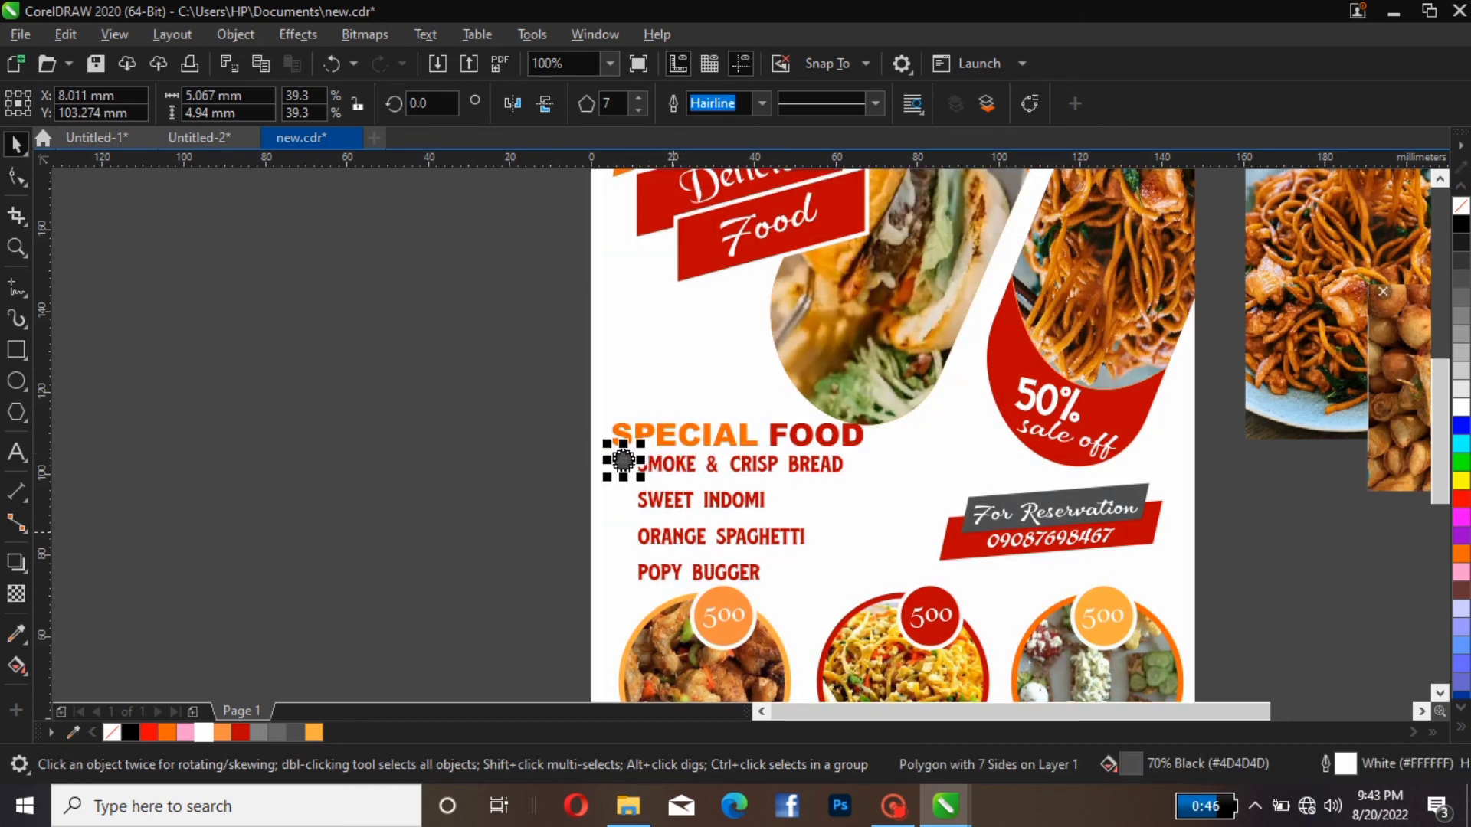
Reduce the polygon bullet to about 3.5 by 3.4 mm beside the first menu line.
key("Escape")
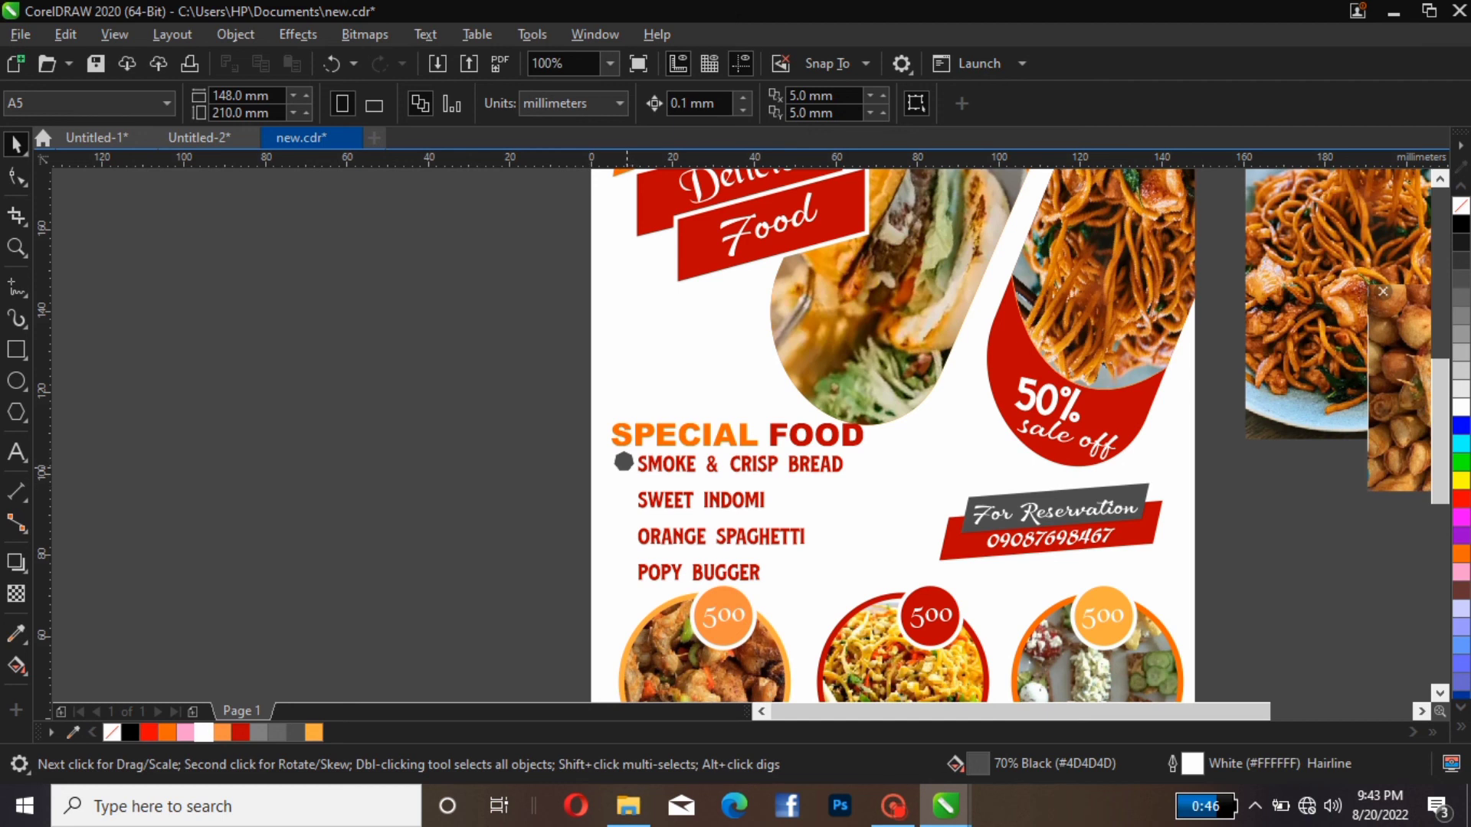
left_click(624, 461)
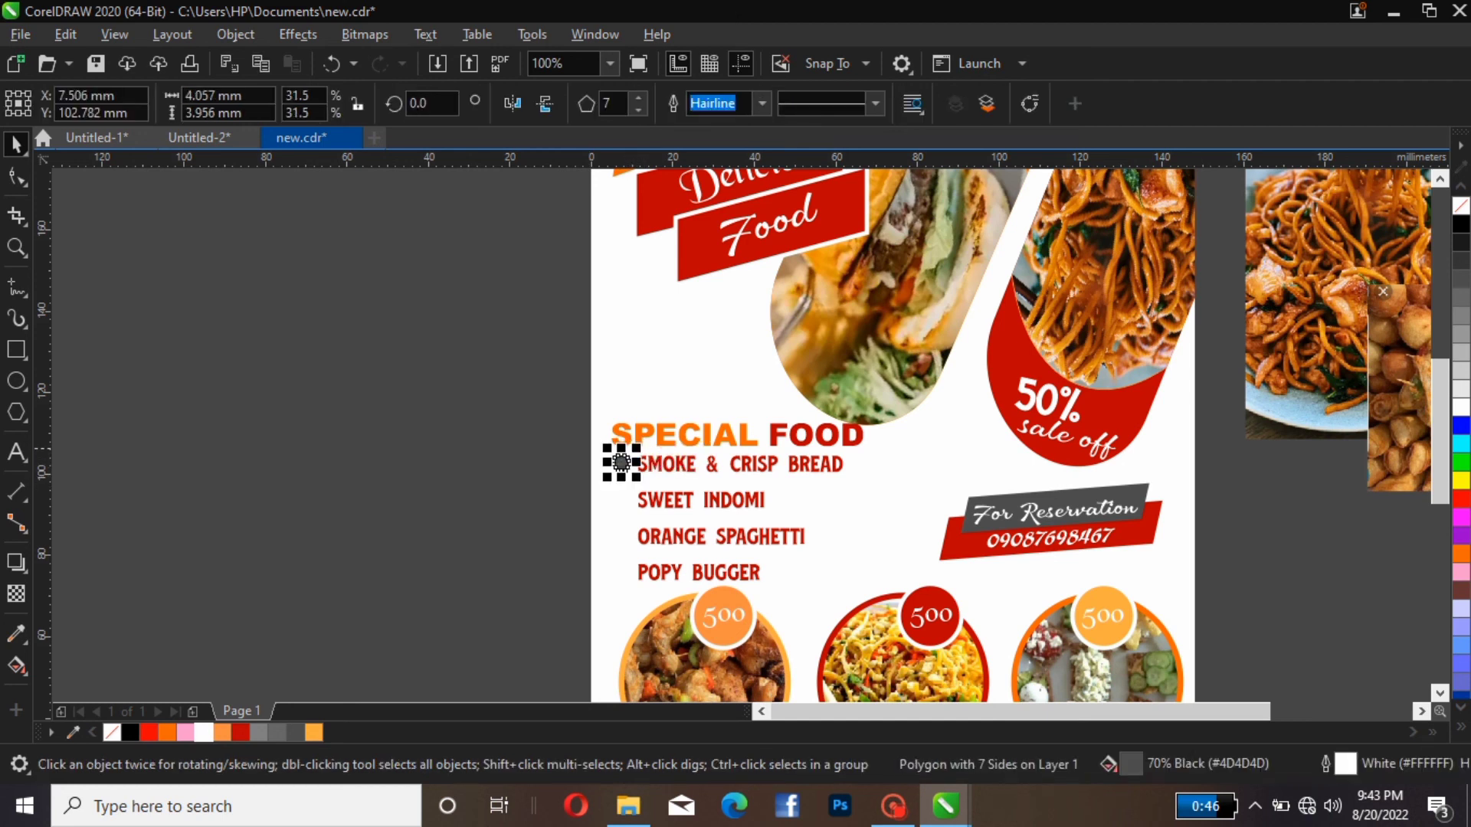
key("Escape")
left_click(621, 462)
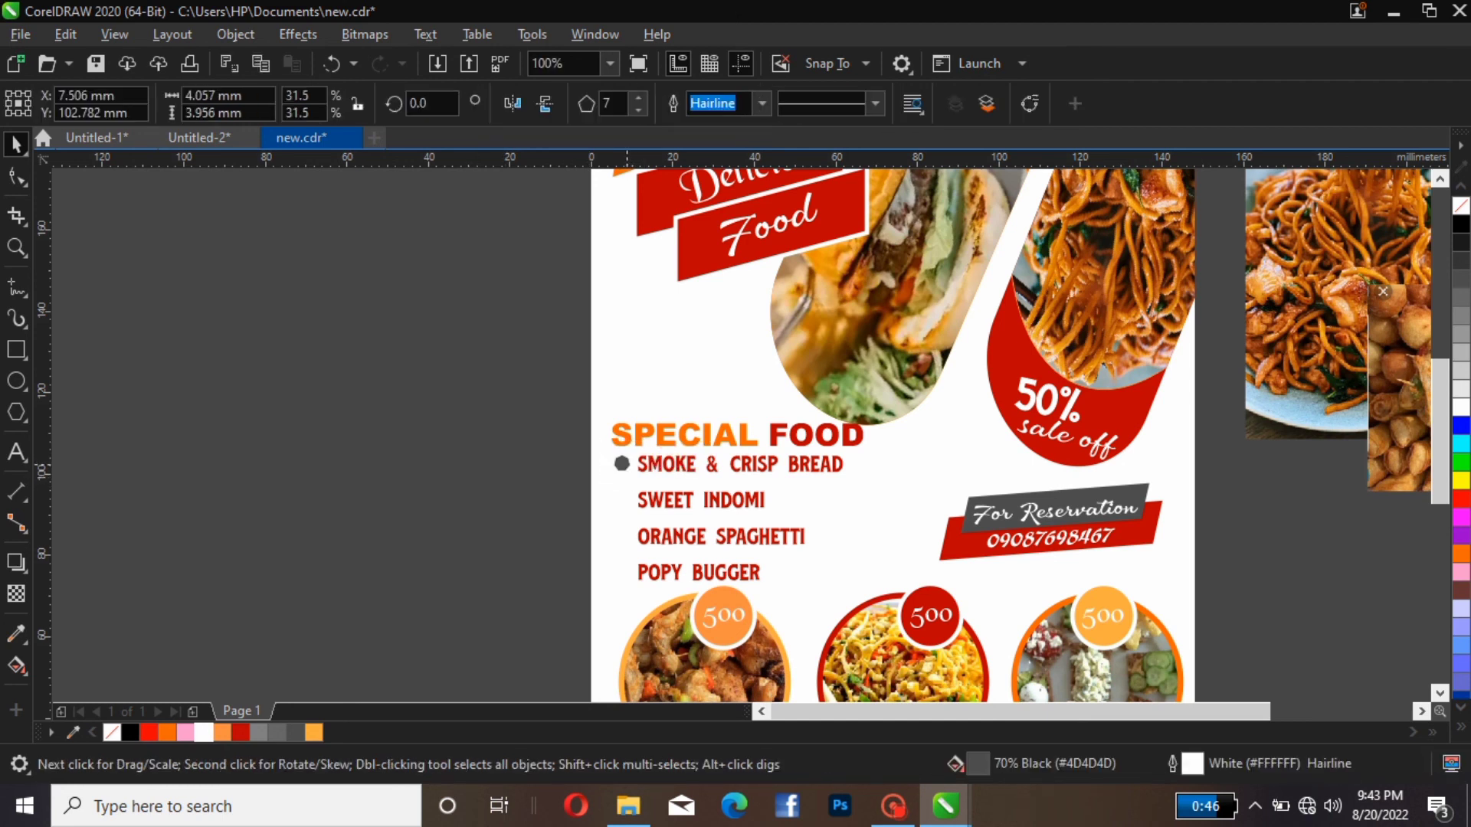
left_click_drag(638, 442, 636, 446)
key("Escape")
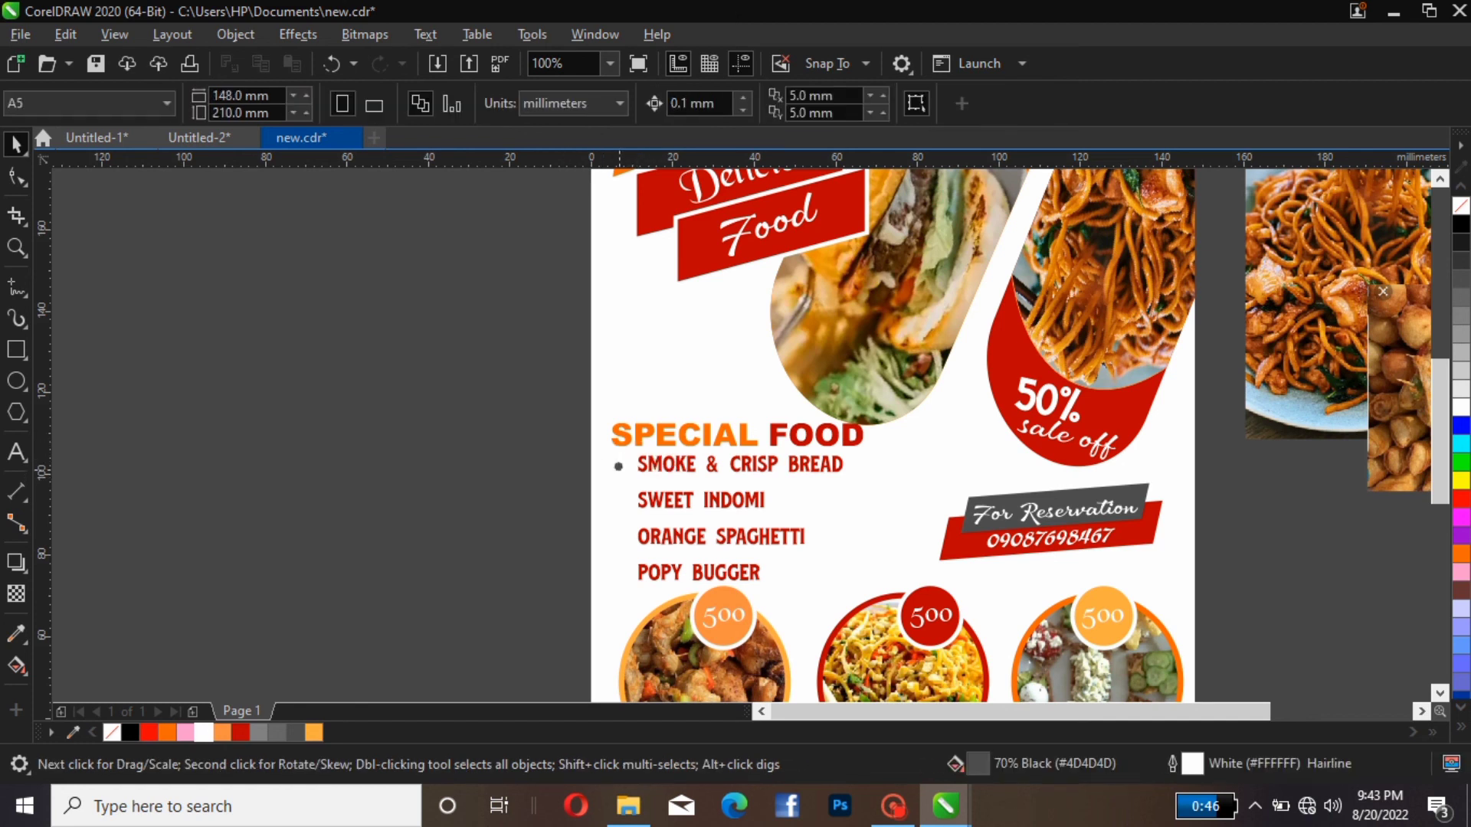
left_click(620, 464)
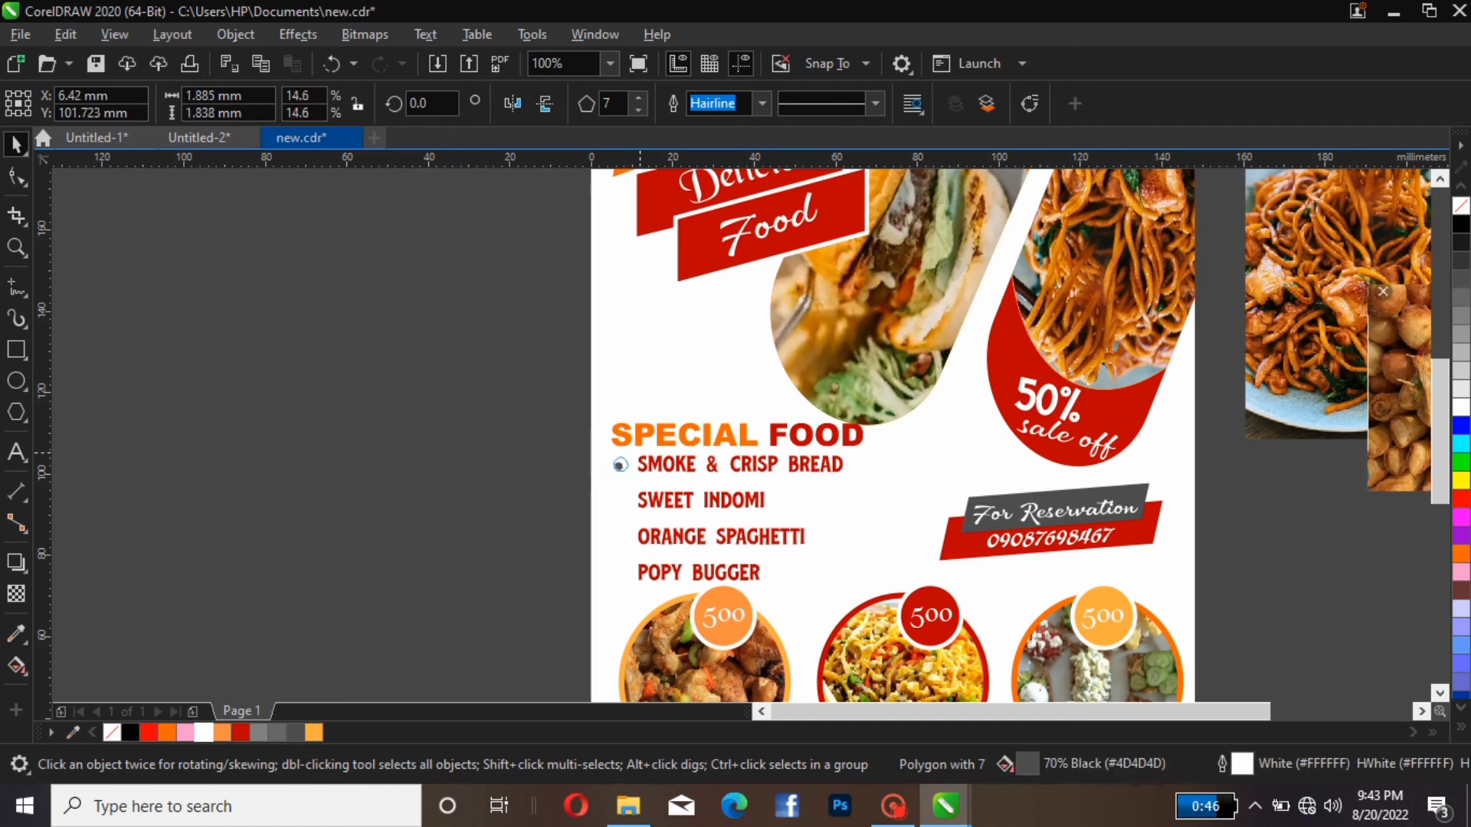
key("Escape")
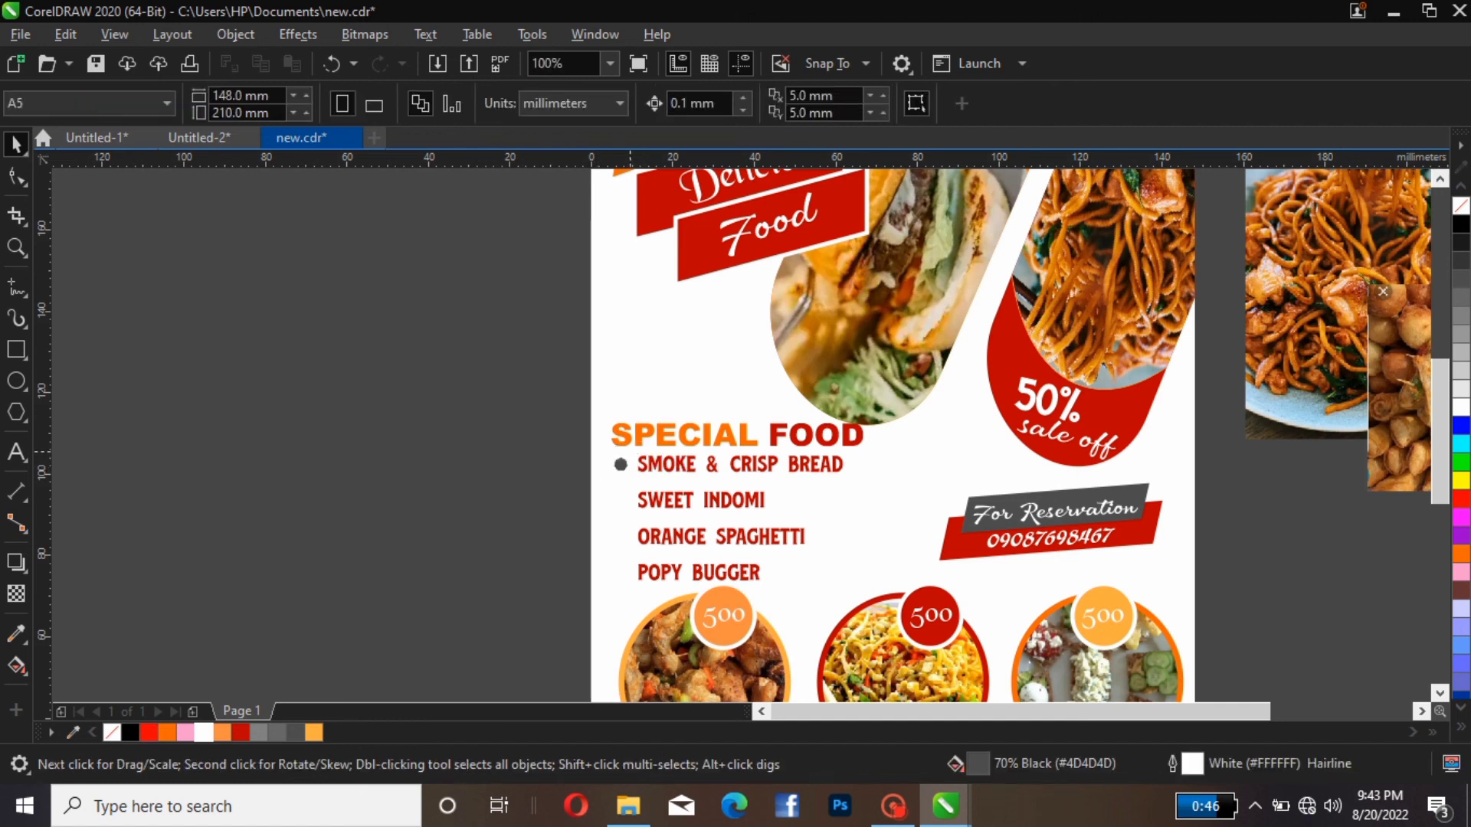
left_click(623, 466)
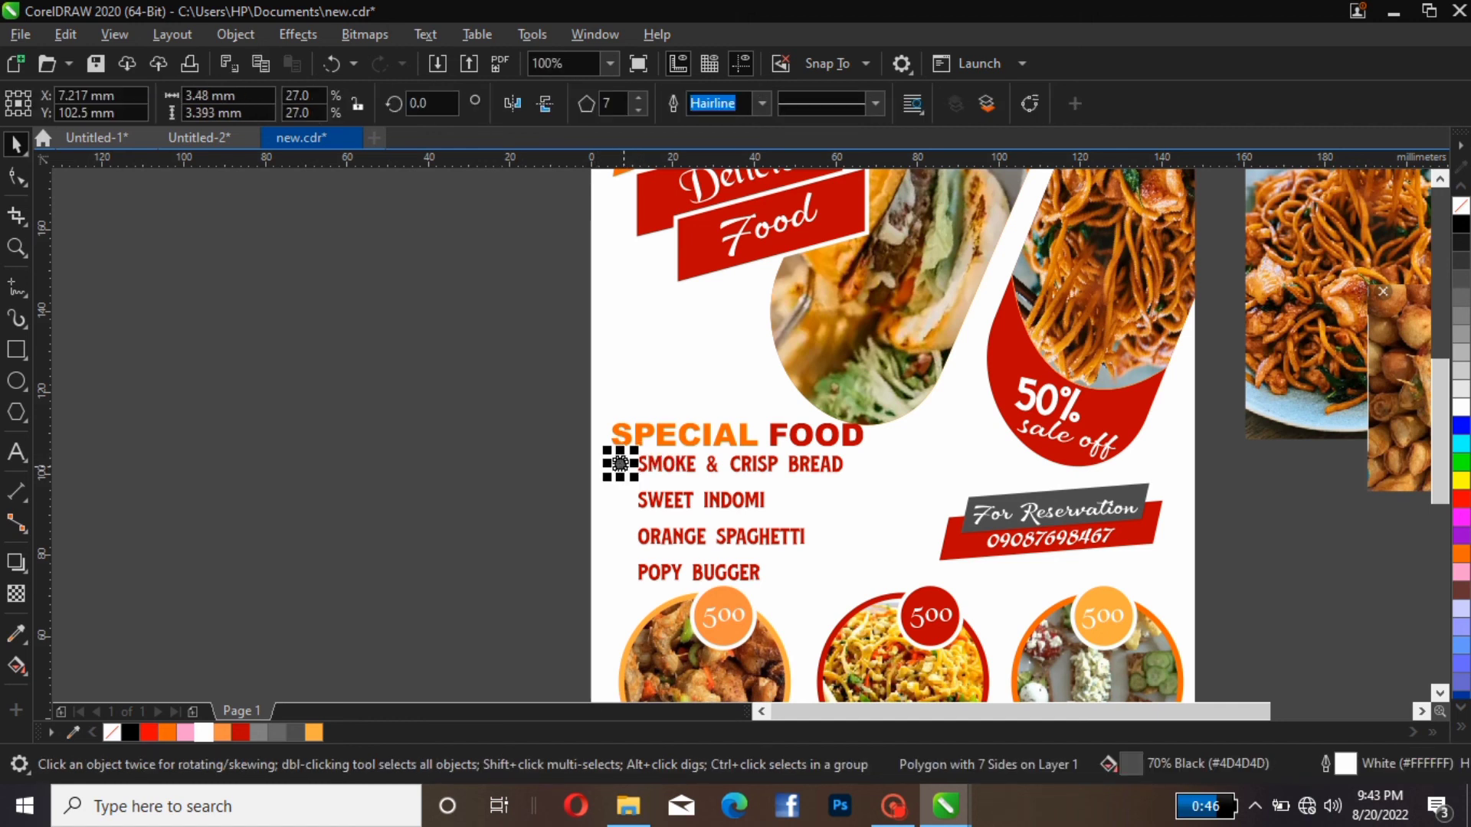
left_click(554, 516)
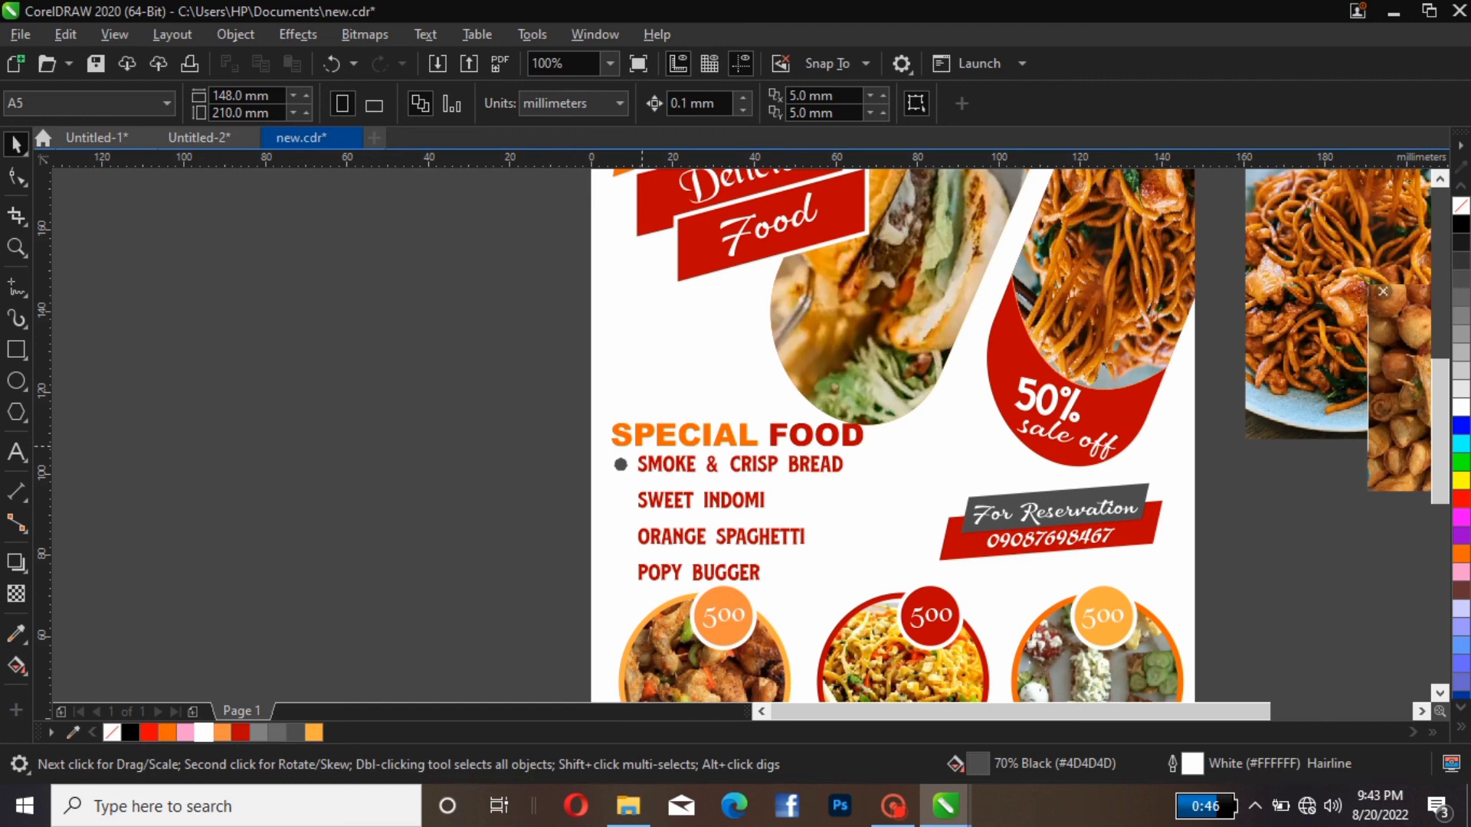
Shift the bullet closer to the SMOKE & CRISP BREAD text, to a centre of about X 8.5 mm.
left_click(621, 464)
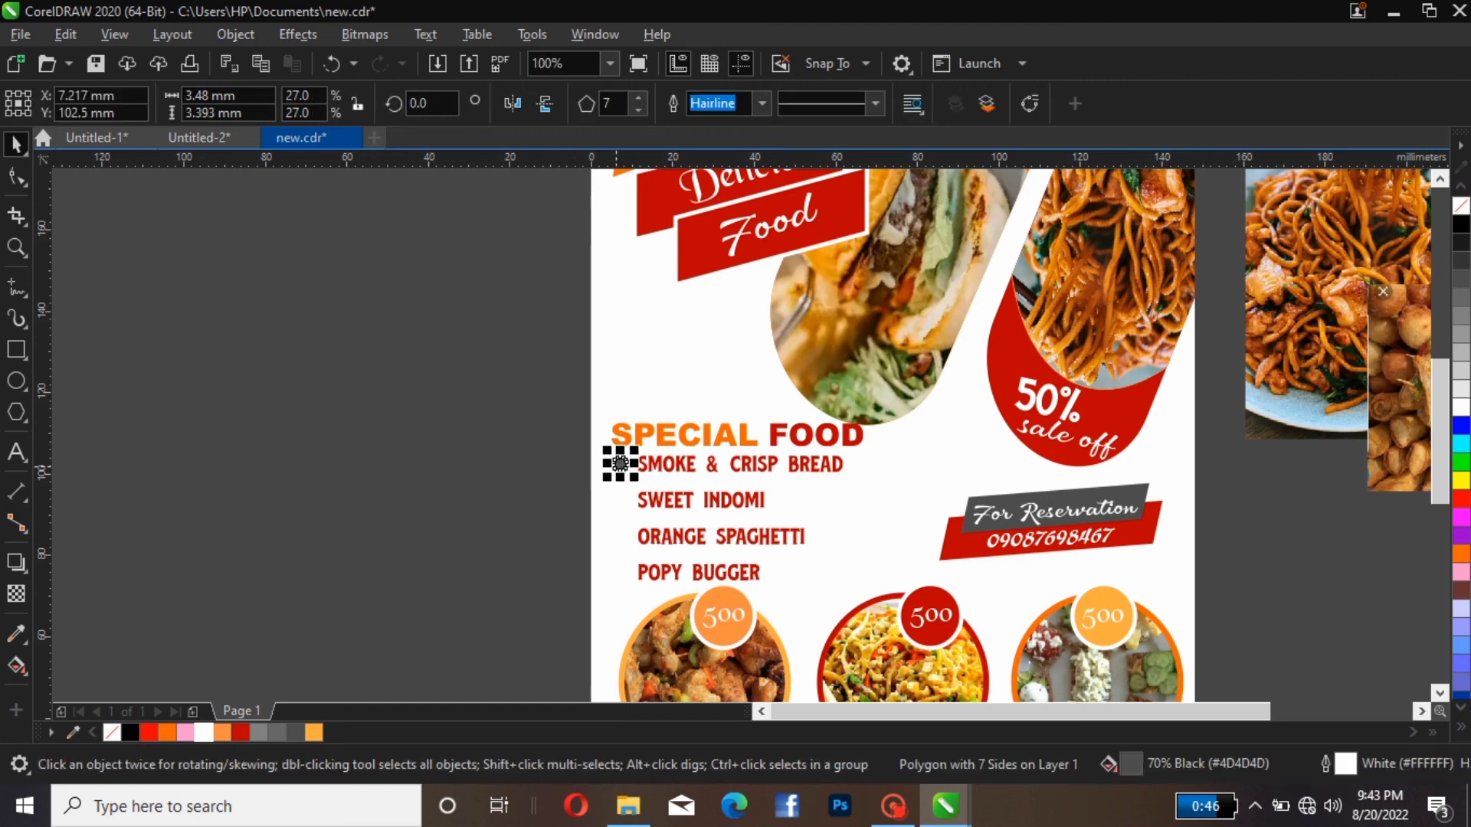
left_click_drag(621, 463, 624, 465)
key("Escape")
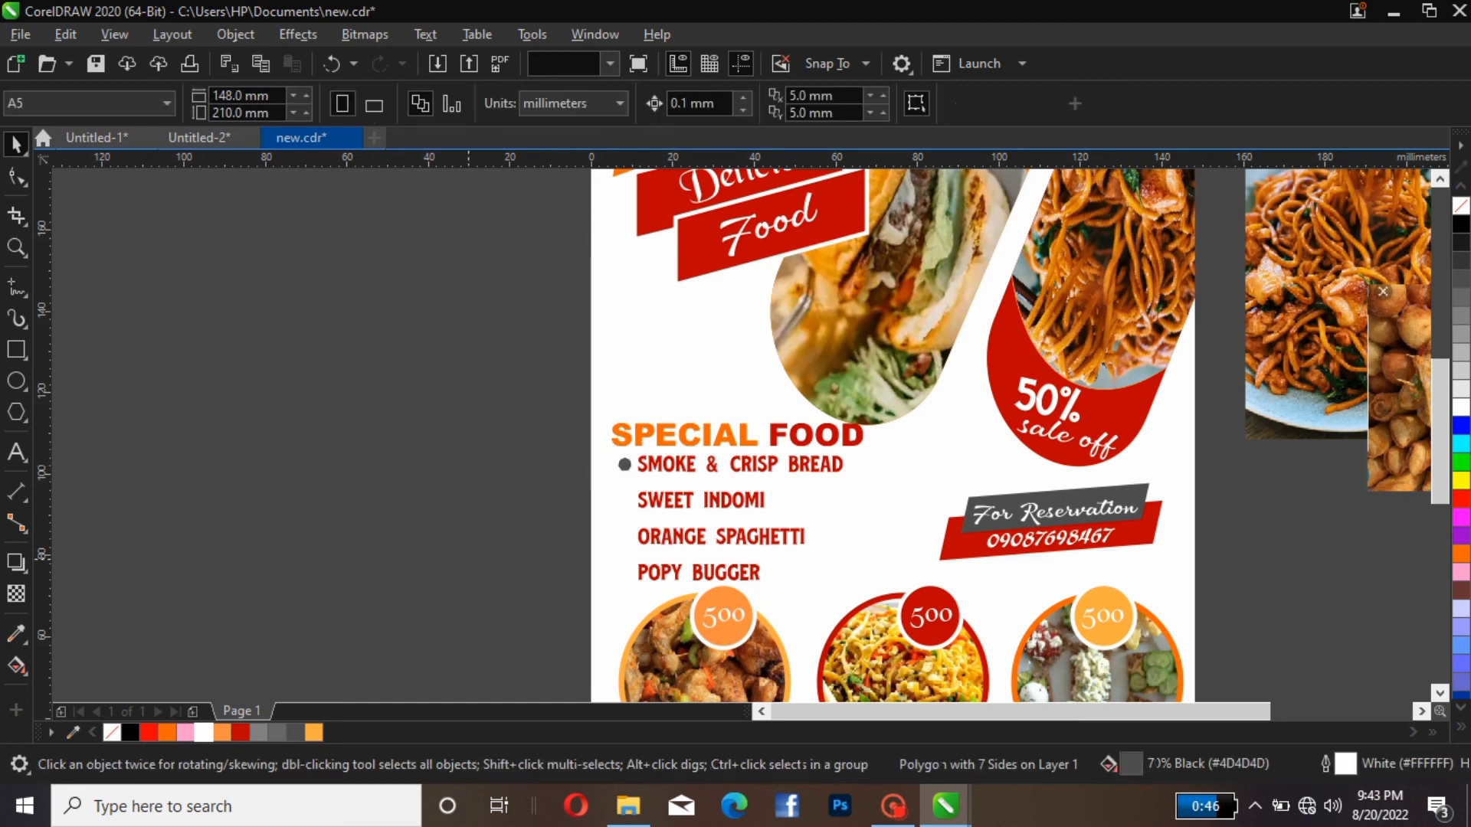
left_click(625, 463)
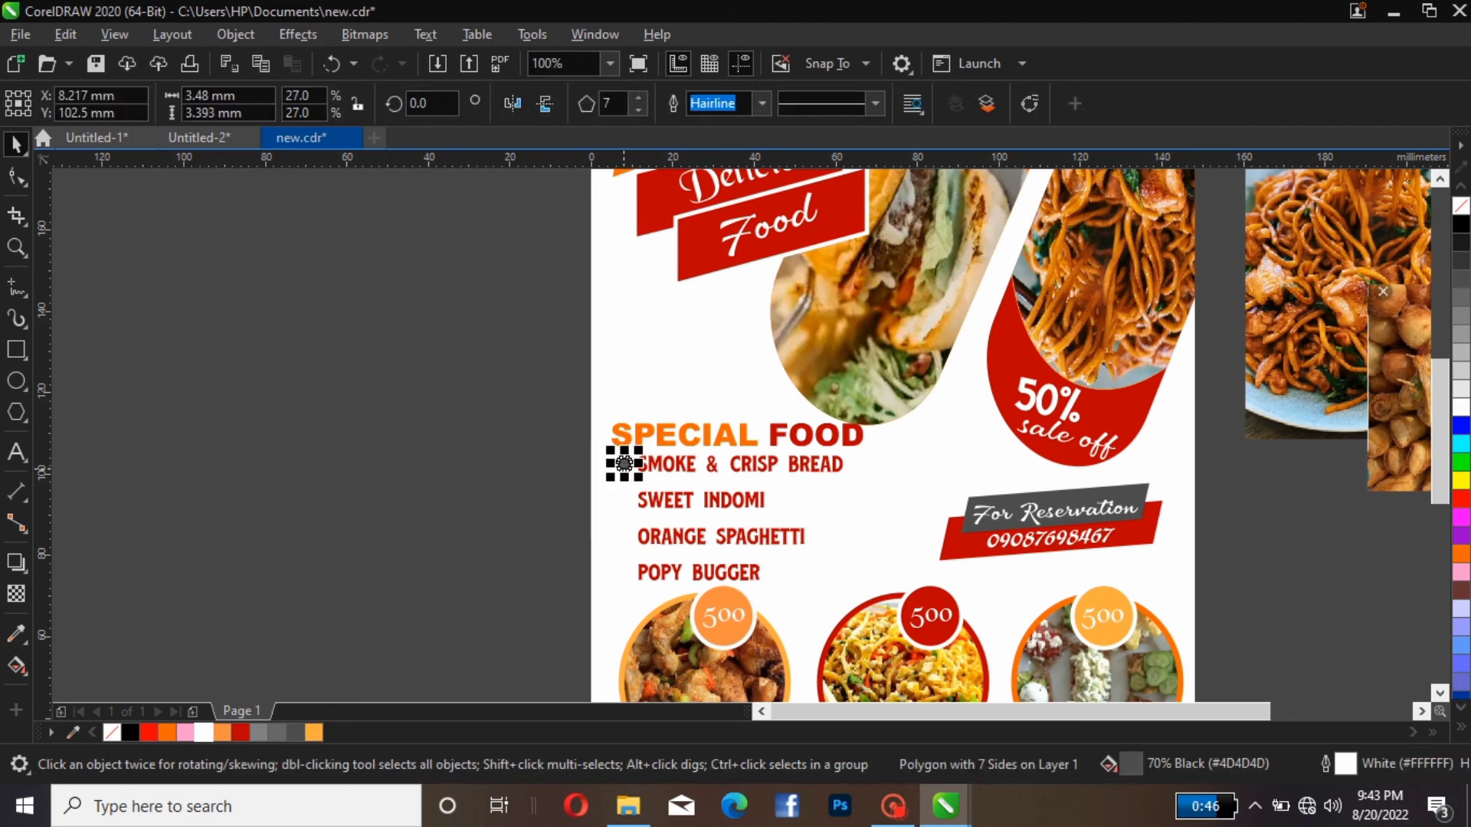
key("Escape")
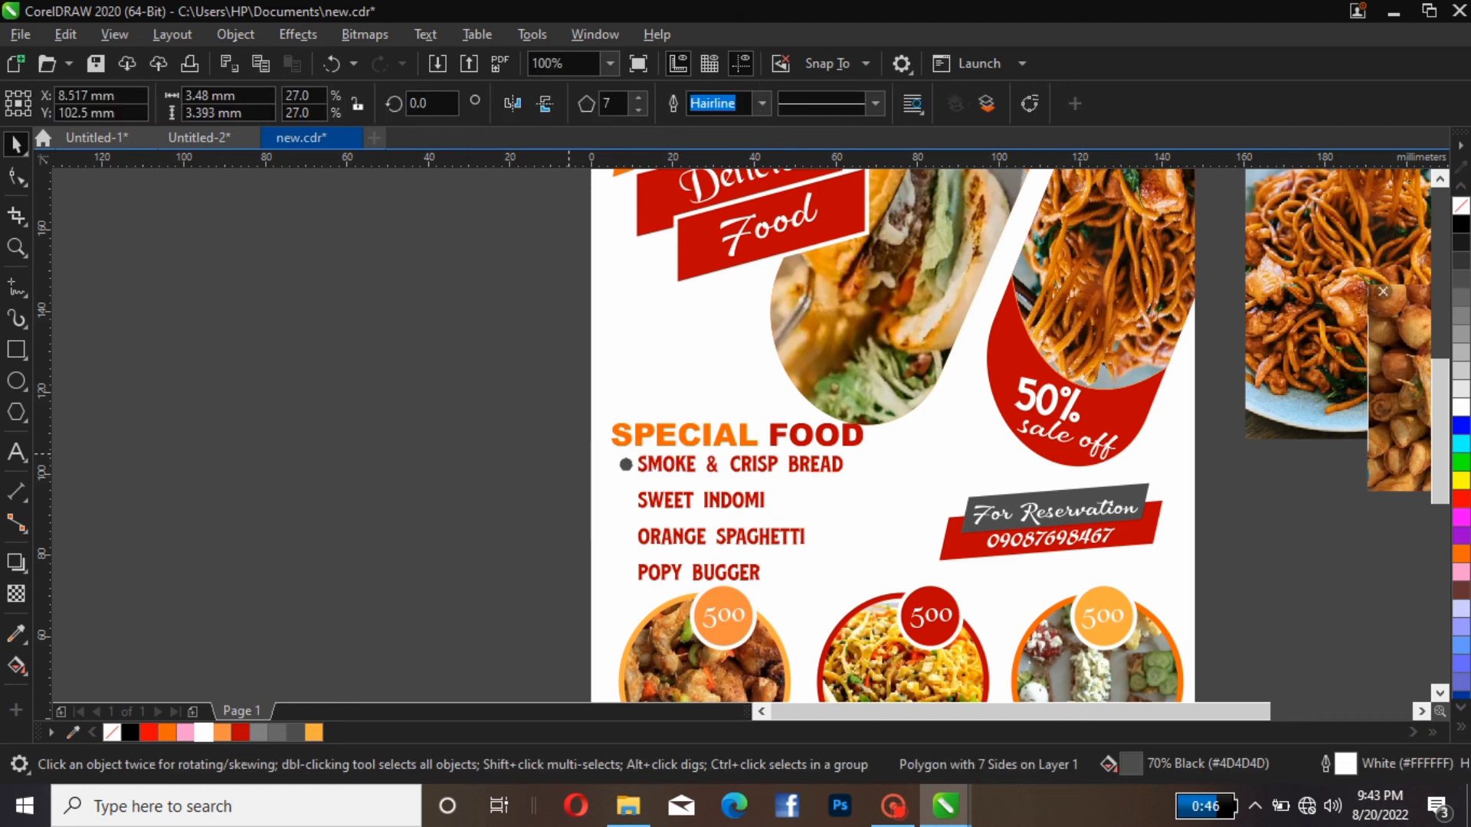
Duplicate the bullet straight down beside the SWEET INDOMI, ORANGE SPAGHETTI and POPY BUGGER lines.
left_click(625, 463)
left_click_drag(625, 464, 625, 565)
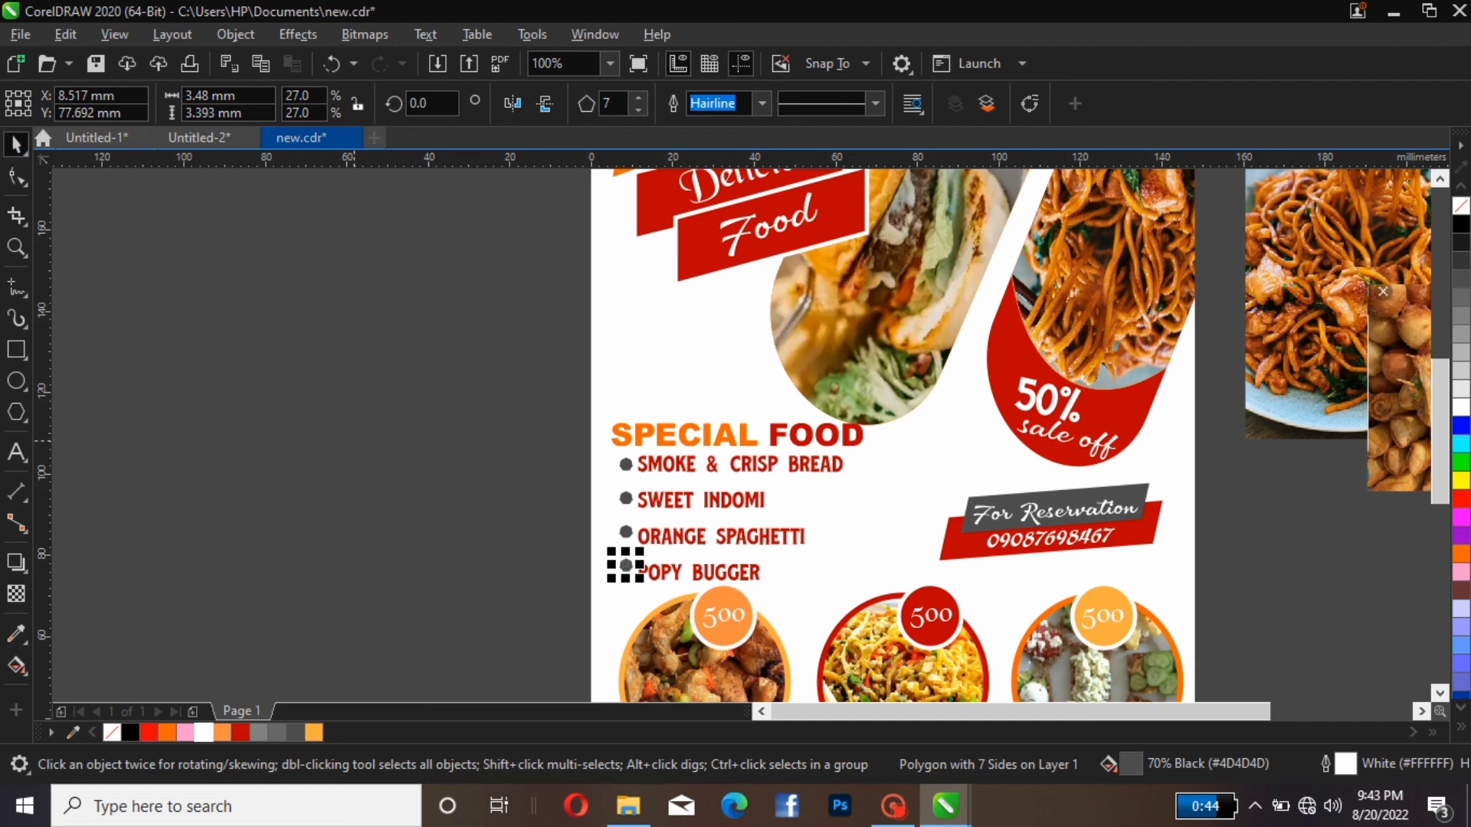
left_click(460, 441)
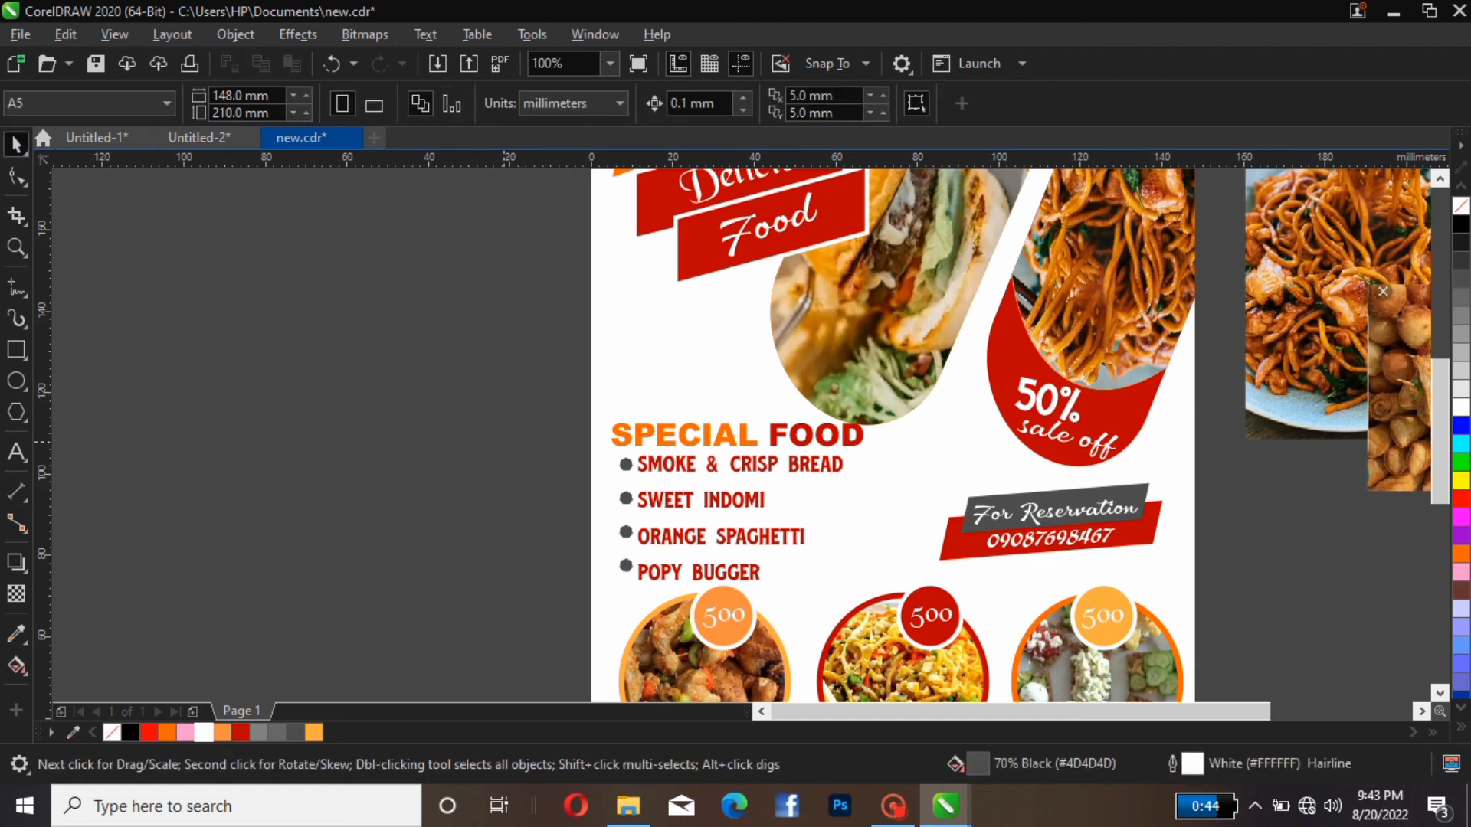
Select all four bullets and nudge them about 1 mm down to align with the menu lines.
left_click_drag(503, 442, 659, 592)
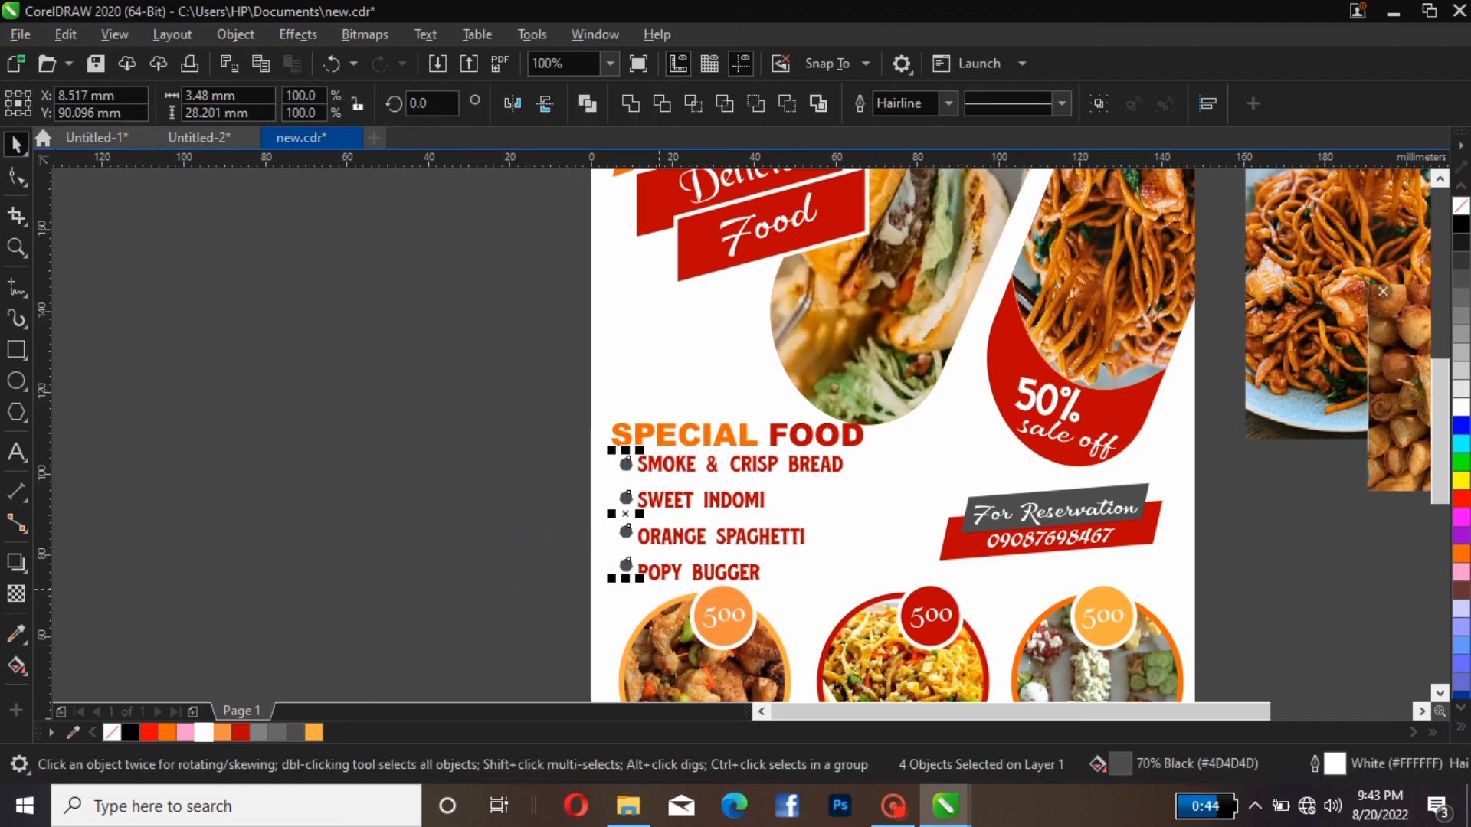
key("Down")
key("Down")
key("Down")
key("Down")
key("Down")
key("Down")
key("Down")
key("Down")
key("Down")
key("Down")
key("Down")
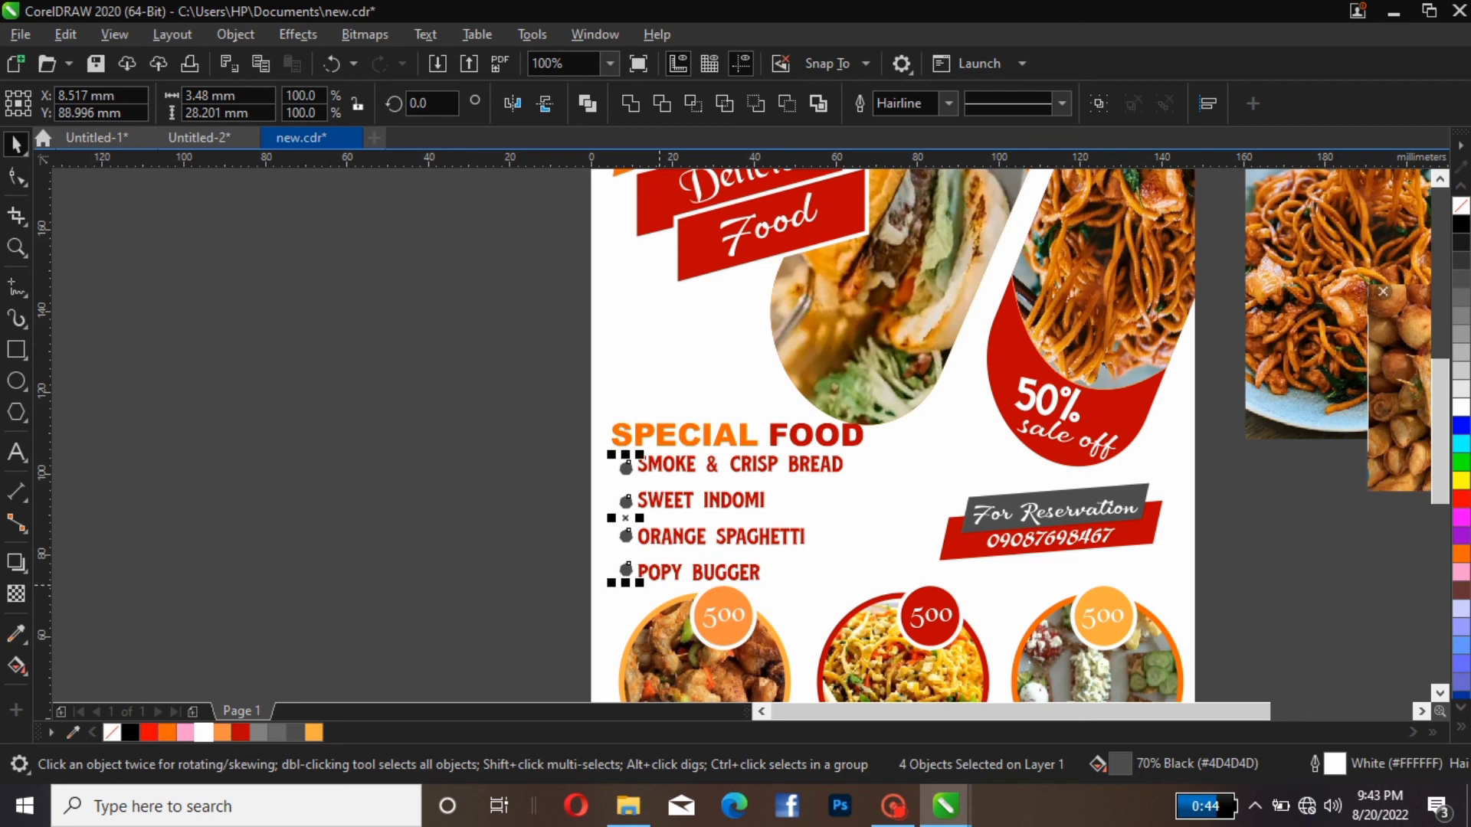
key("Up")
key("Escape")
Nudge the first bullet up to Y 102.1 mm and the second slightly up, level with their menu lines.
left_click(625, 468)
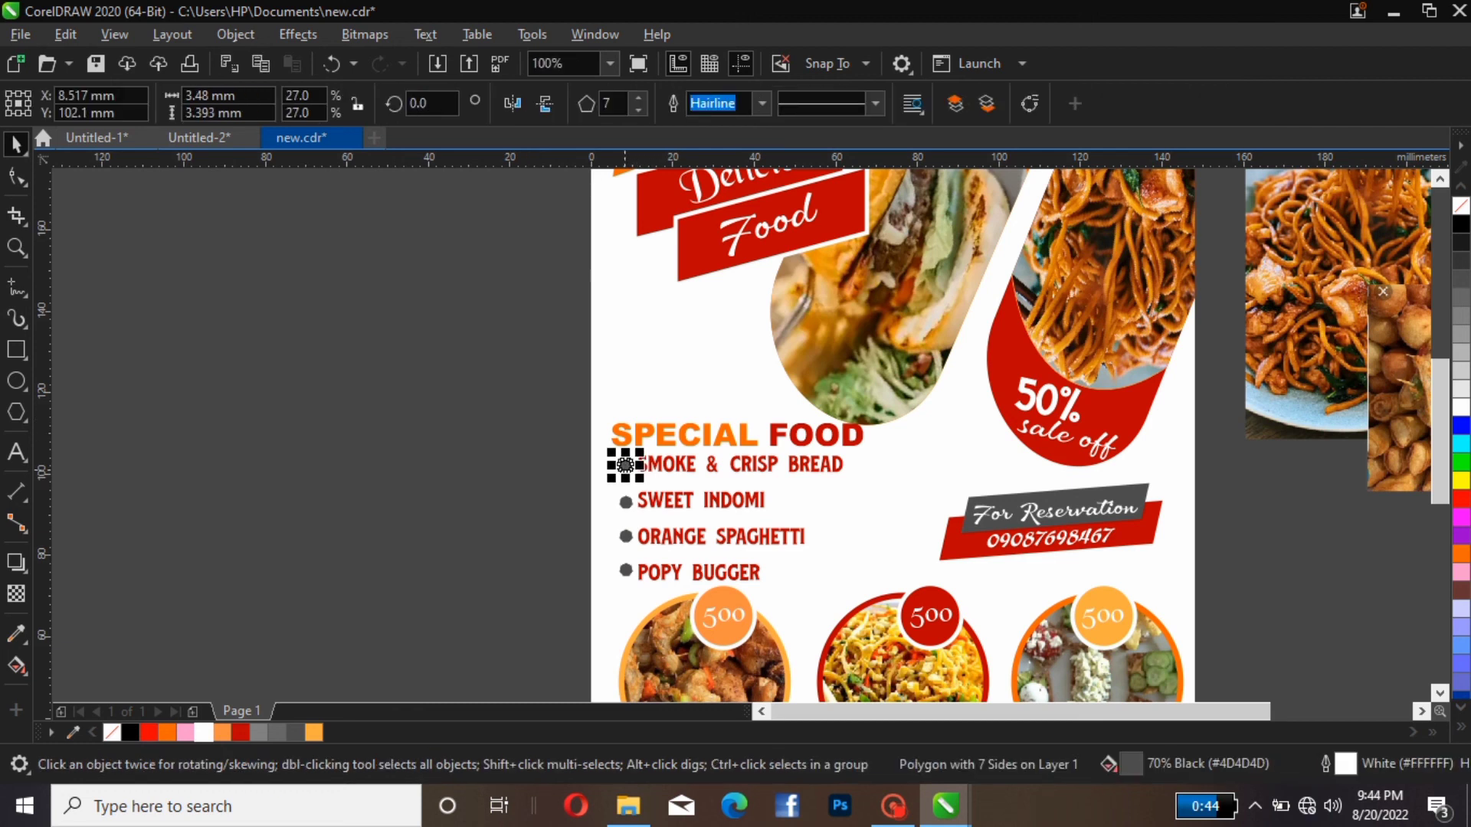
key("Escape")
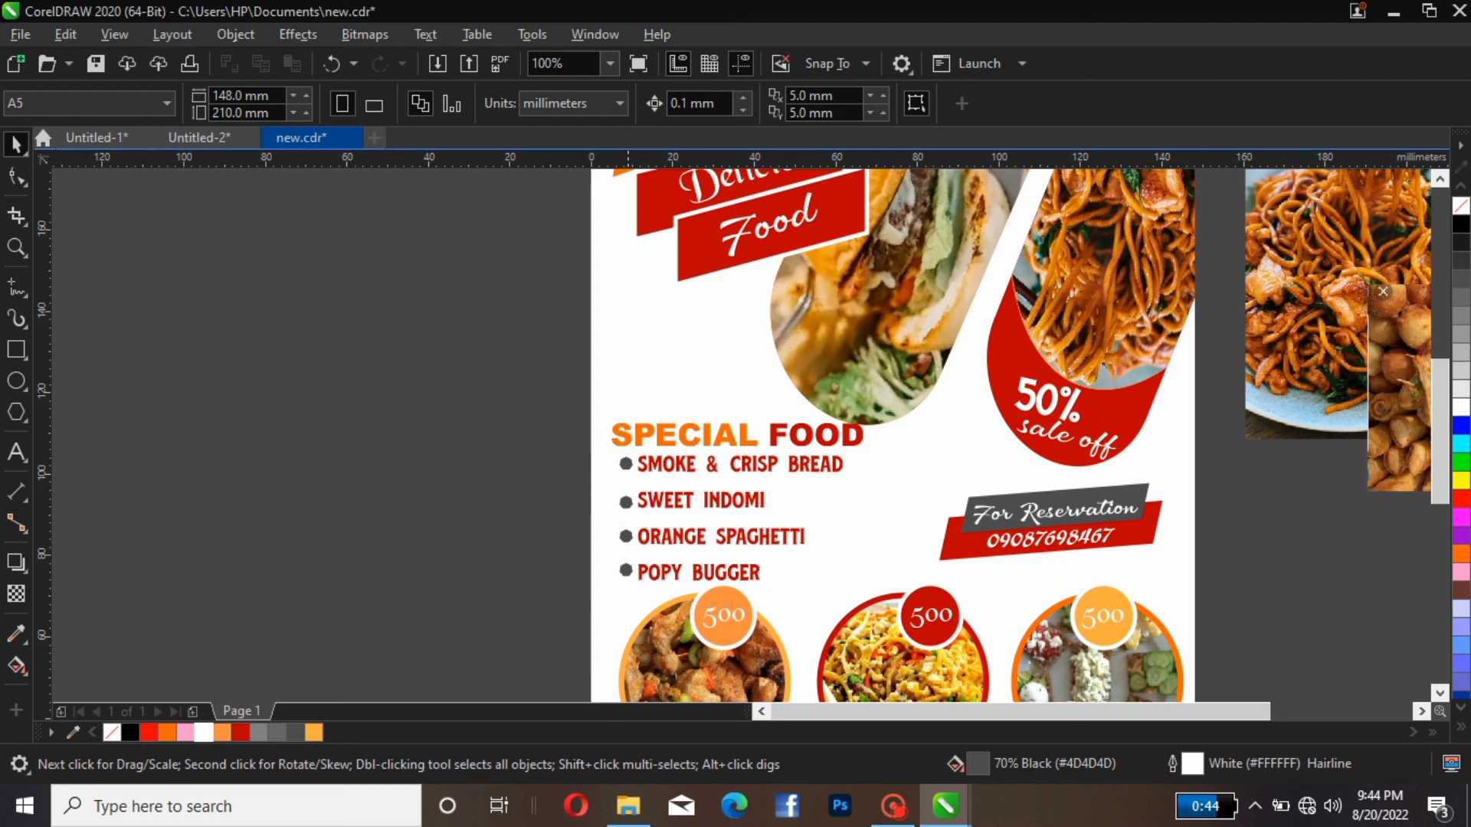
left_click(625, 499)
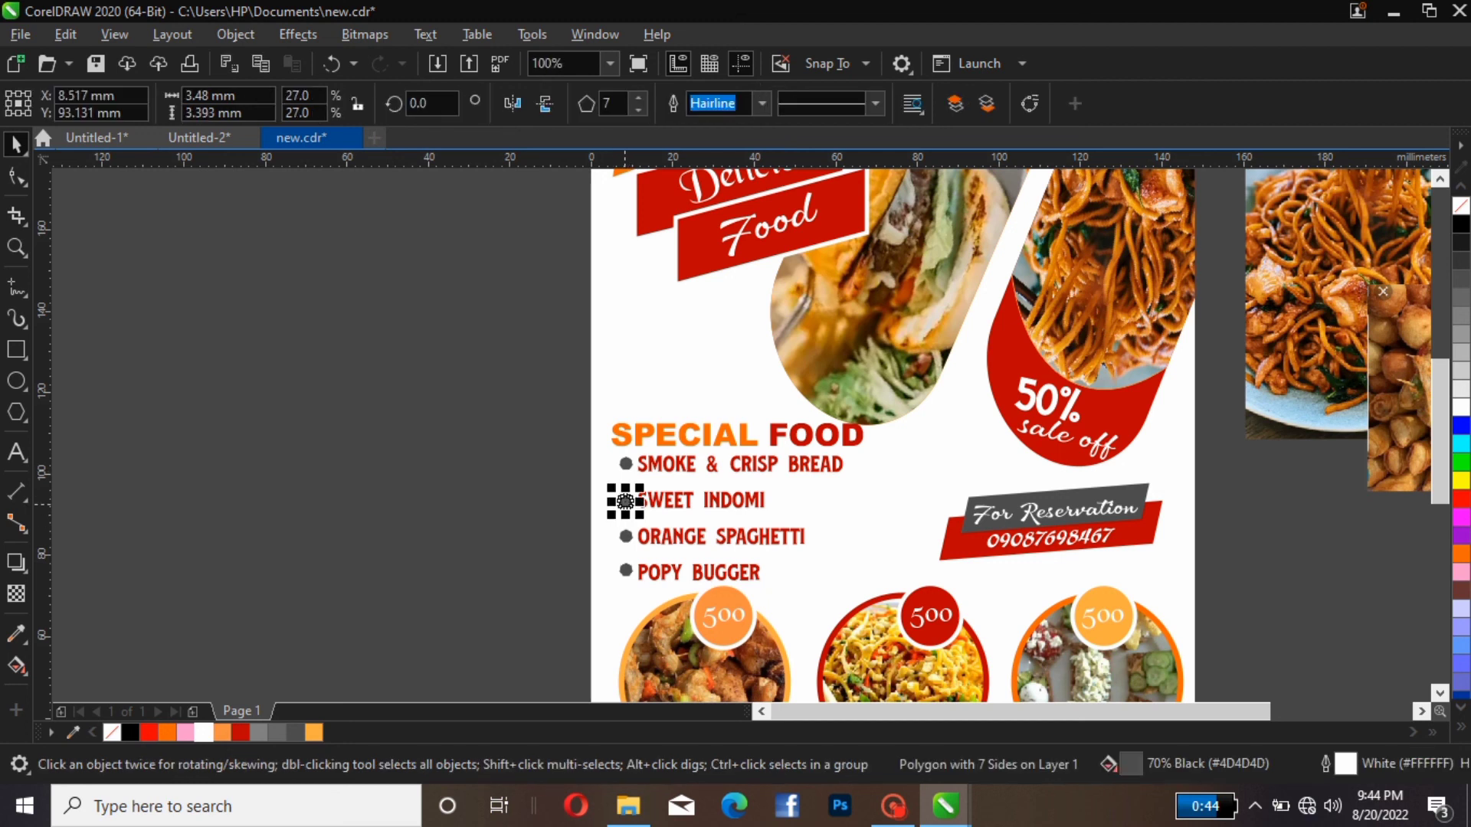
key("Escape")
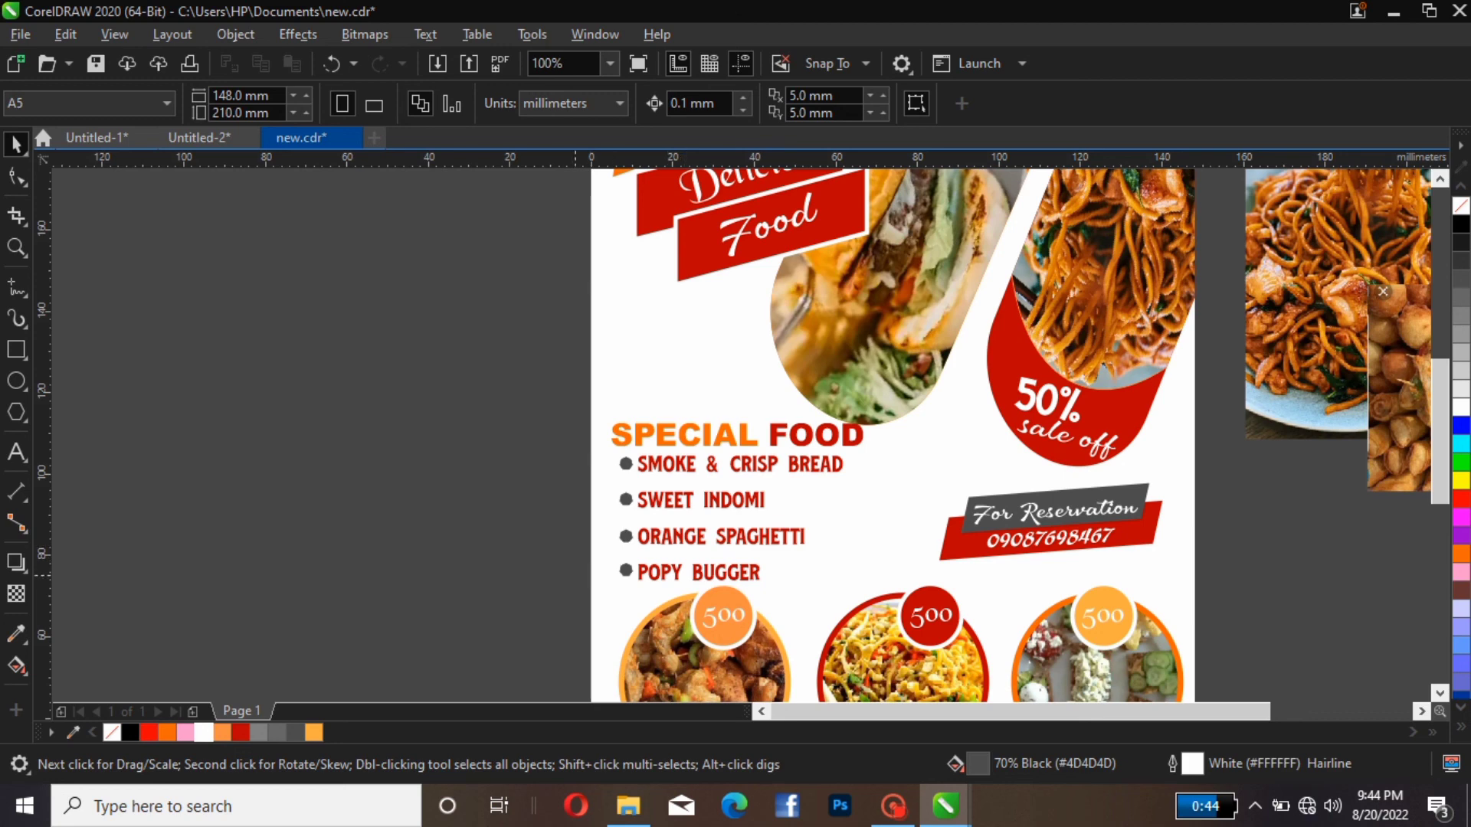
Delete all the spare food photos lying beside the flyer page.
scroll(815, 460, "down", 2)
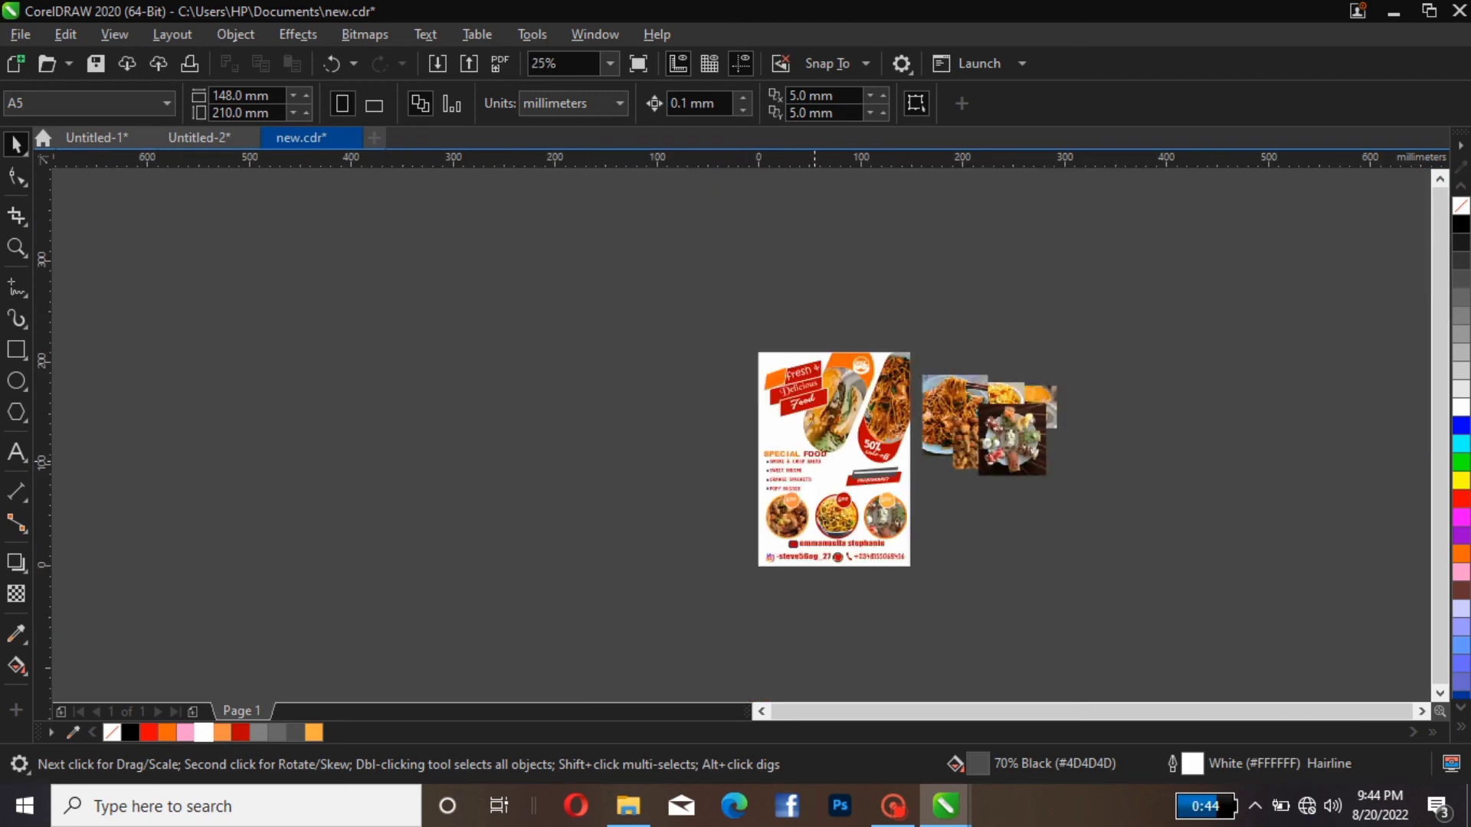
scroll(722, 365, "up", 1)
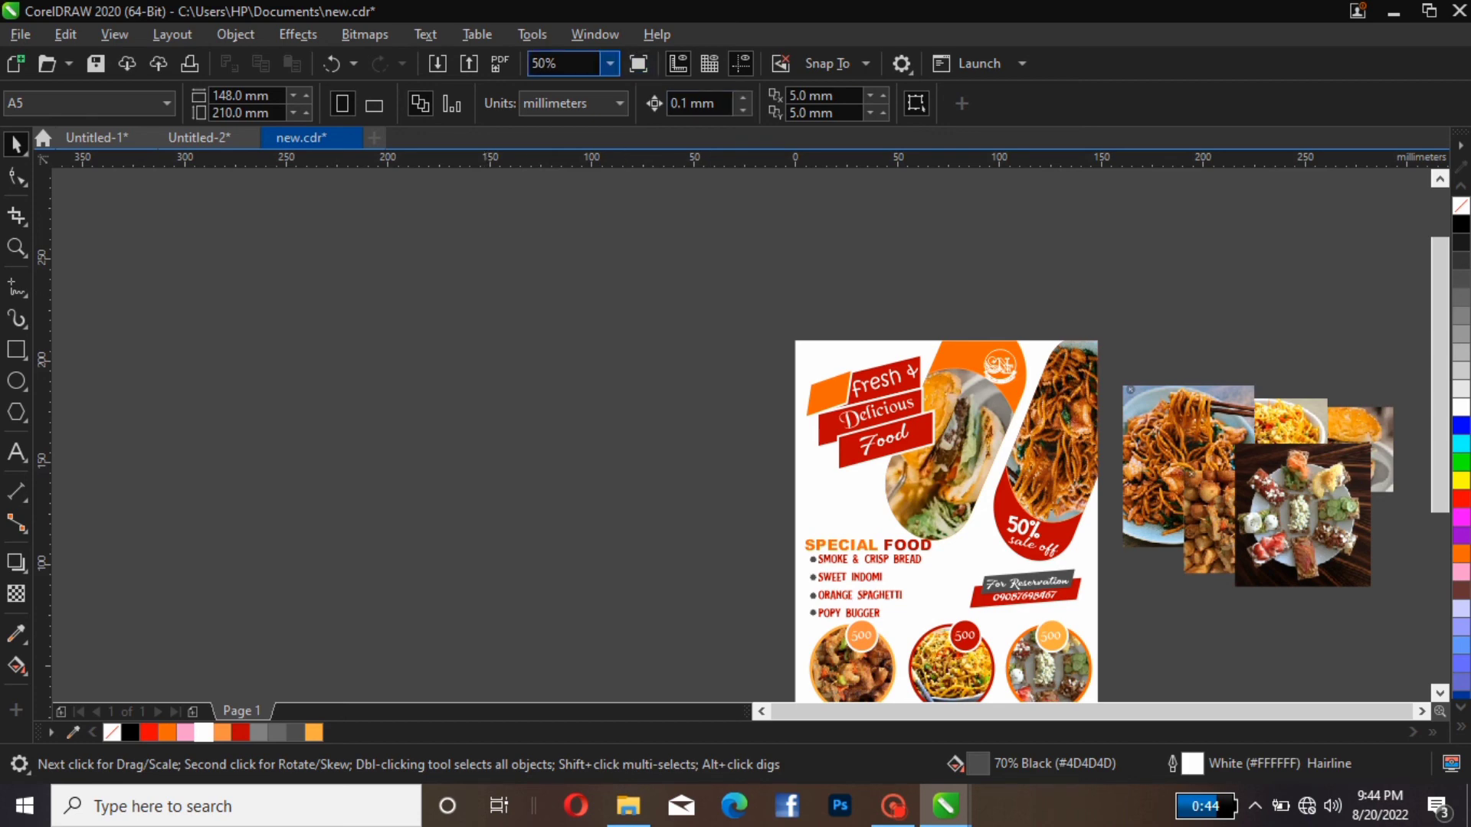
left_click(609, 63)
left_click(567, 102)
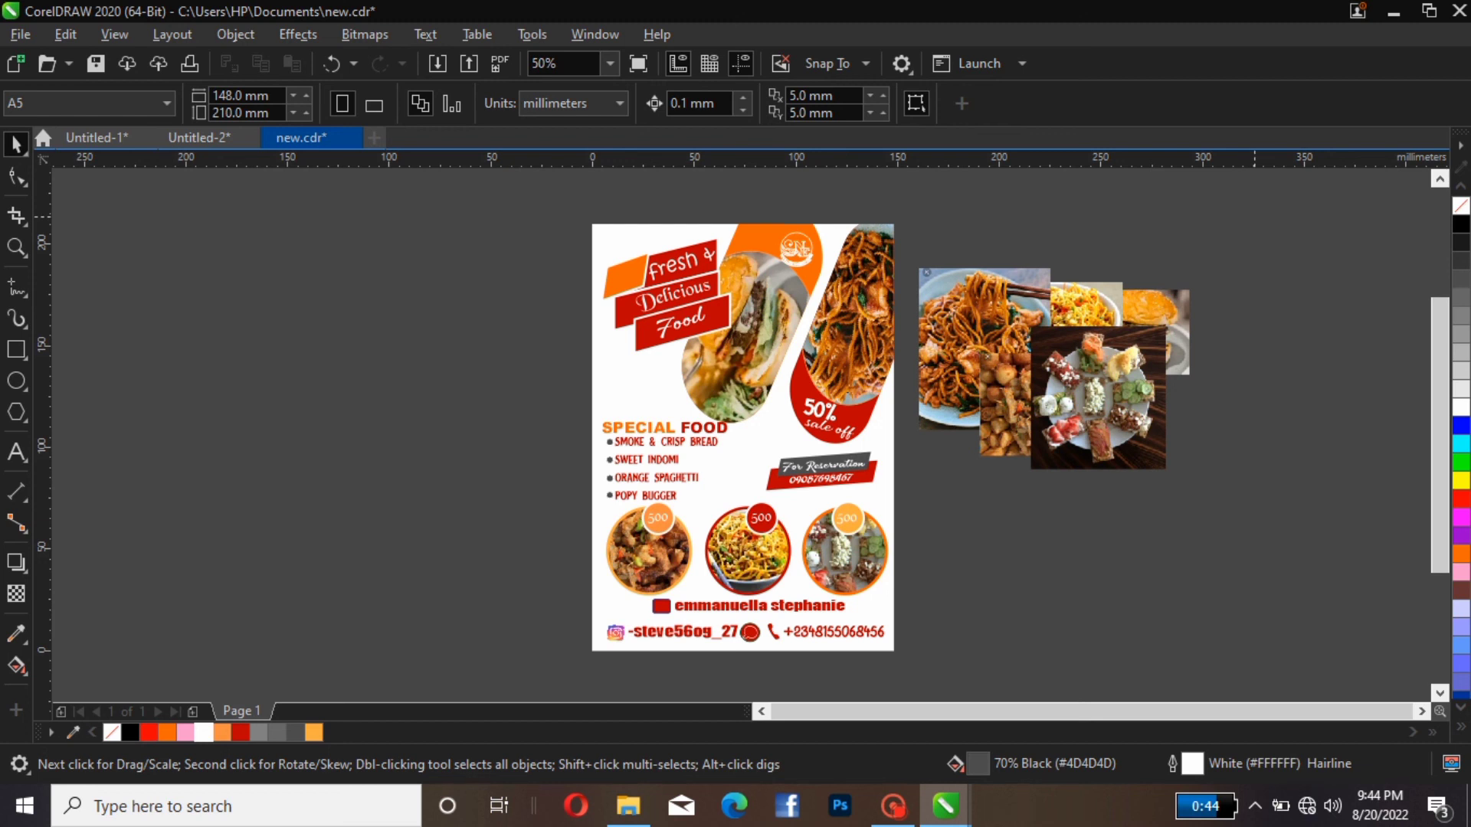
left_click_drag(1263, 204, 905, 496)
key("Delete")
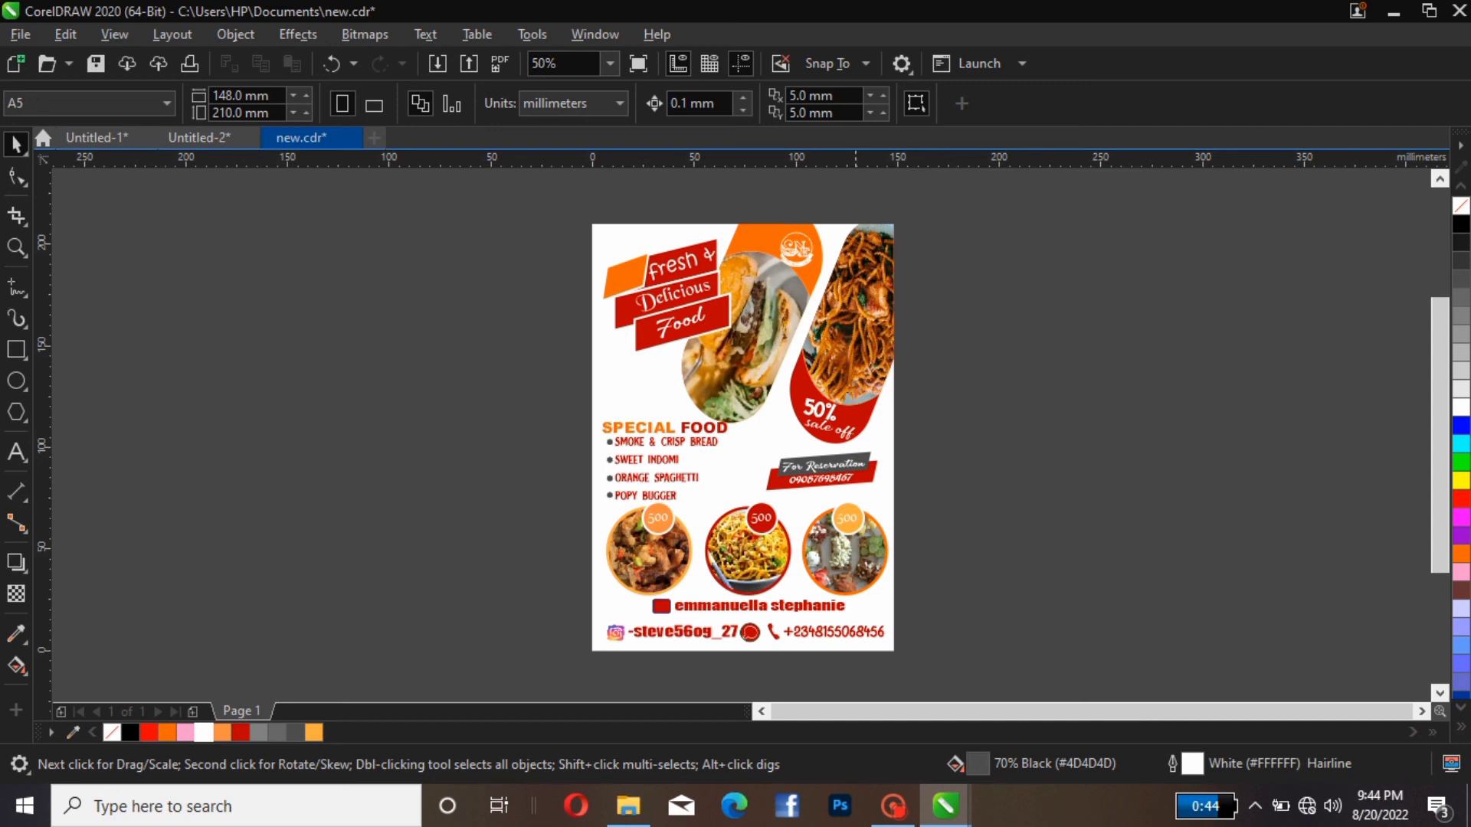
Enlarge the white burger logo on the orange shape to about 19.5 by 20.5 mm.
left_click(856, 433)
left_click(642, 210)
left_click(794, 249)
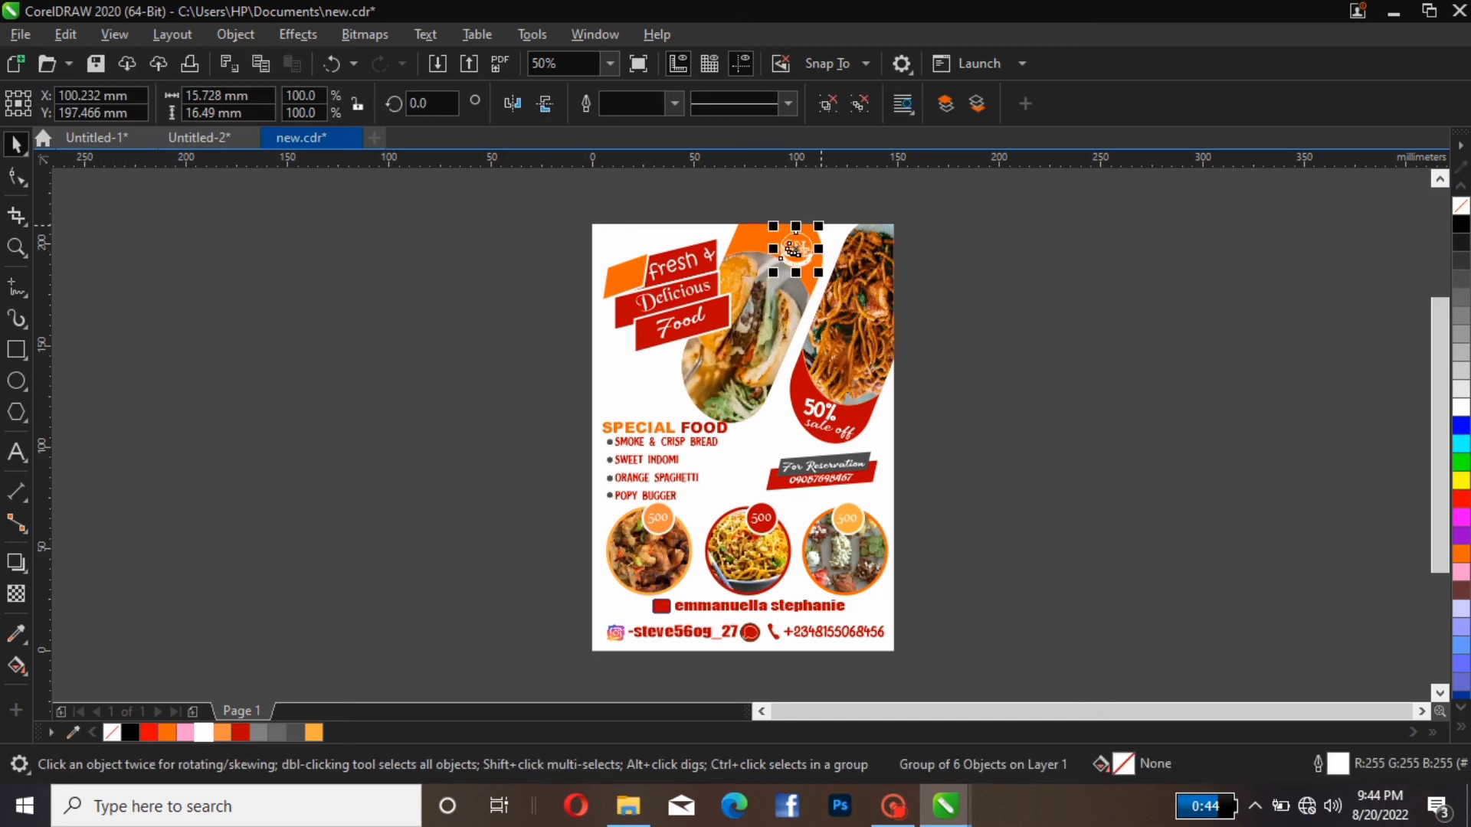
left_click_drag(819, 227, 819, 223)
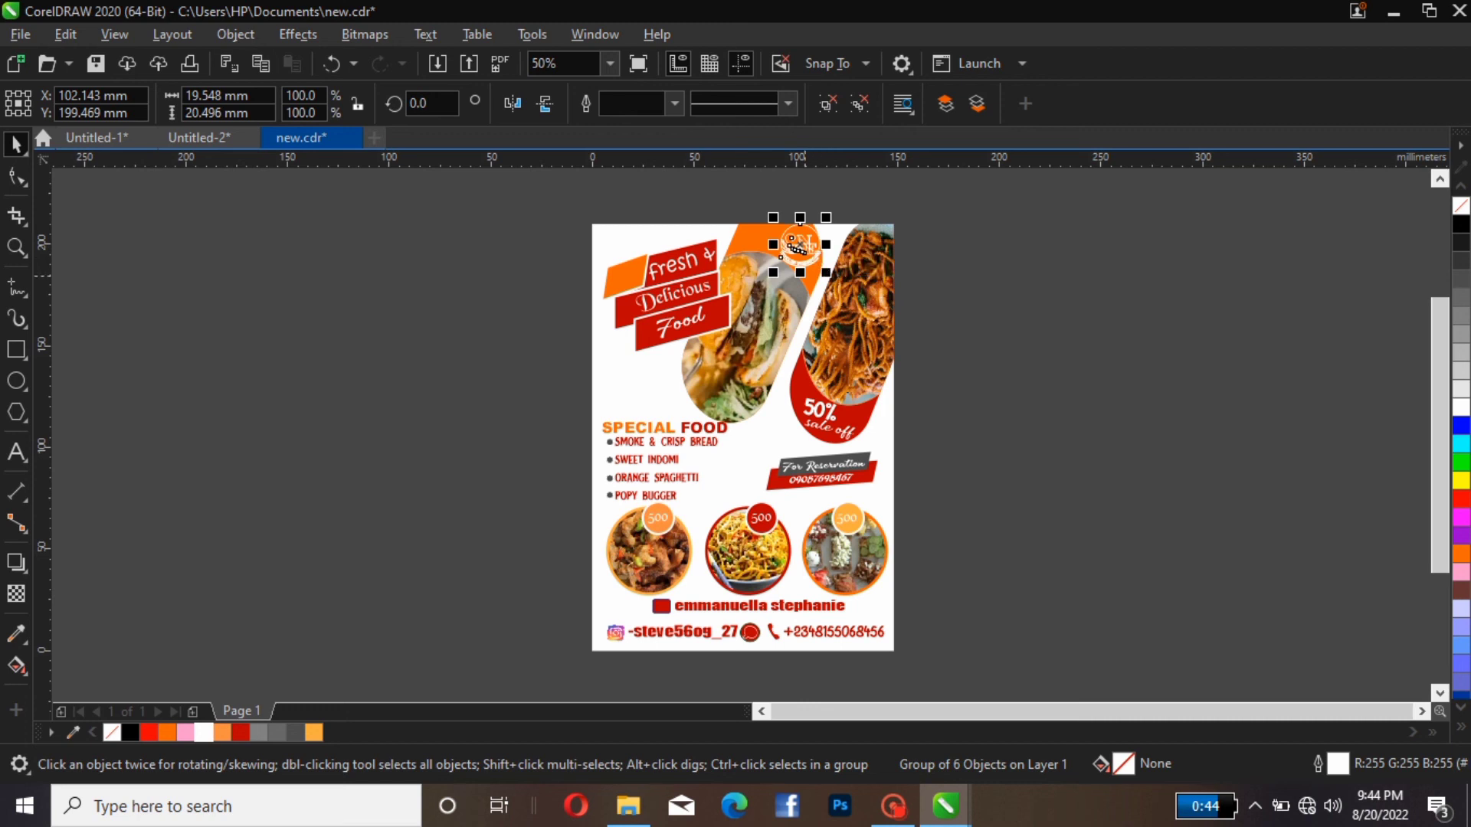
left_click(797, 245)
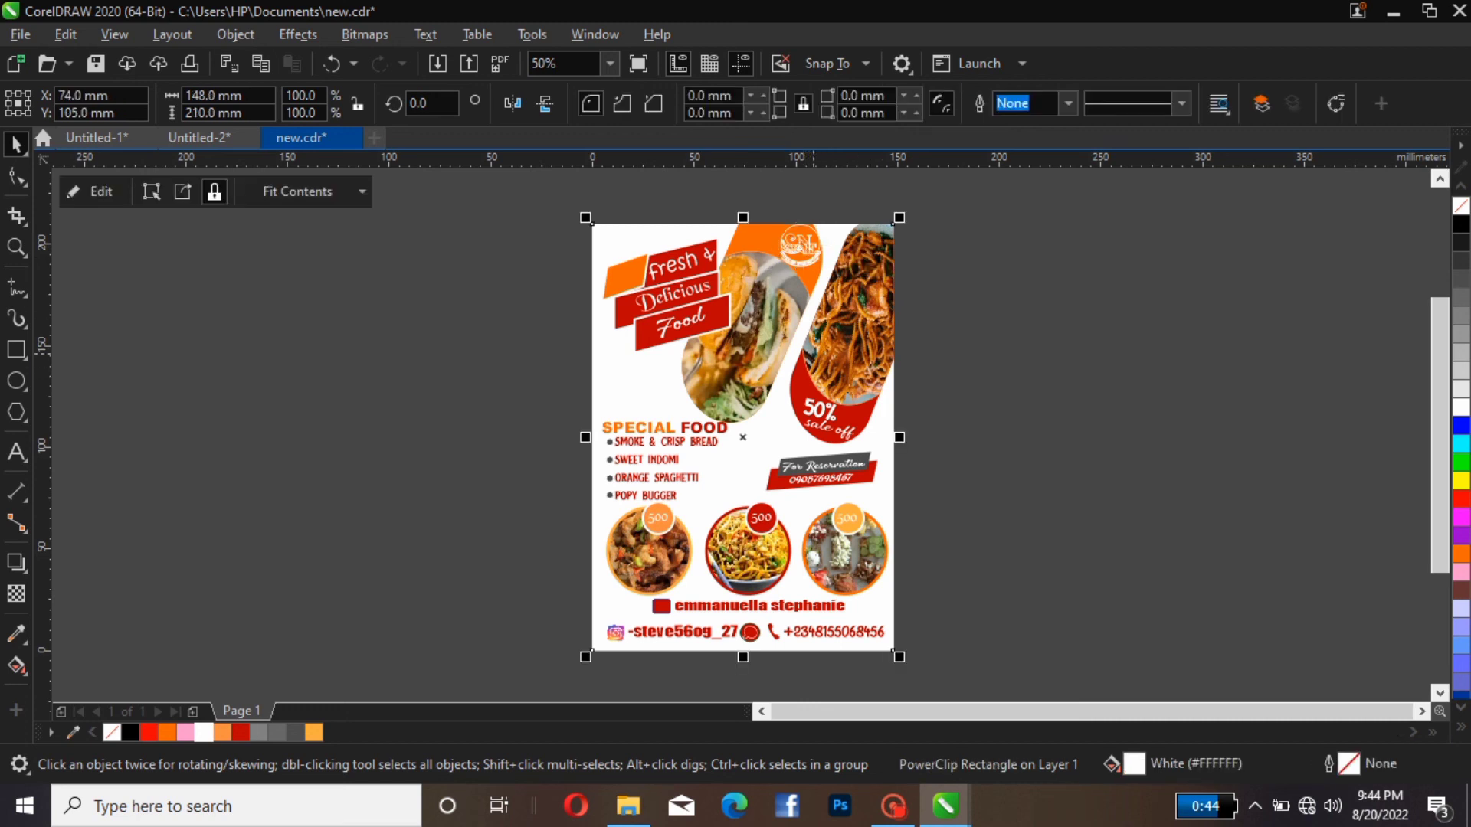
left_click(776, 316)
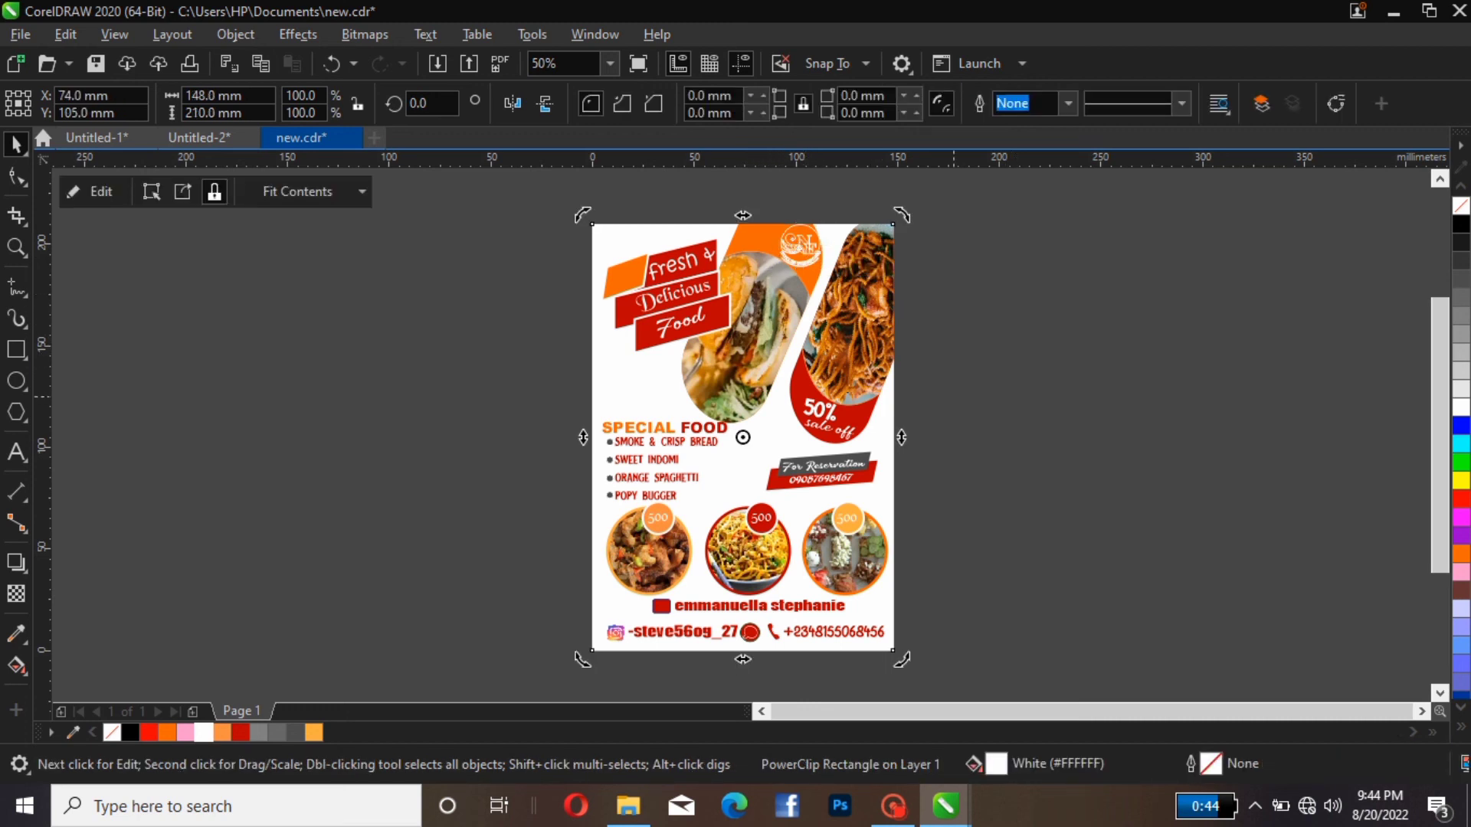
key("Escape")
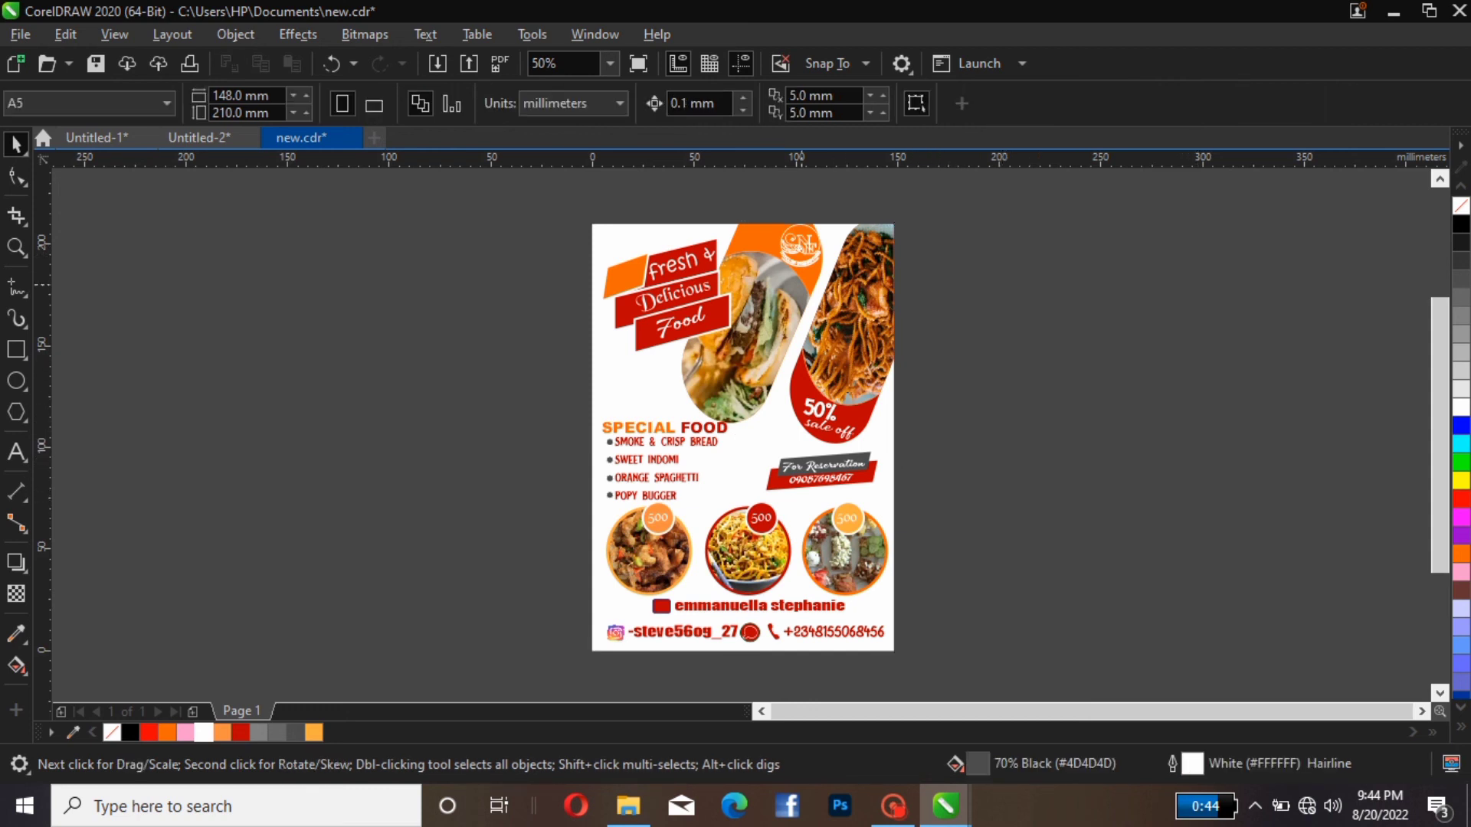
Open the page frame's PowerClip contents, then the orange rounded shape's nested contents, for editing.
left_click(801, 284)
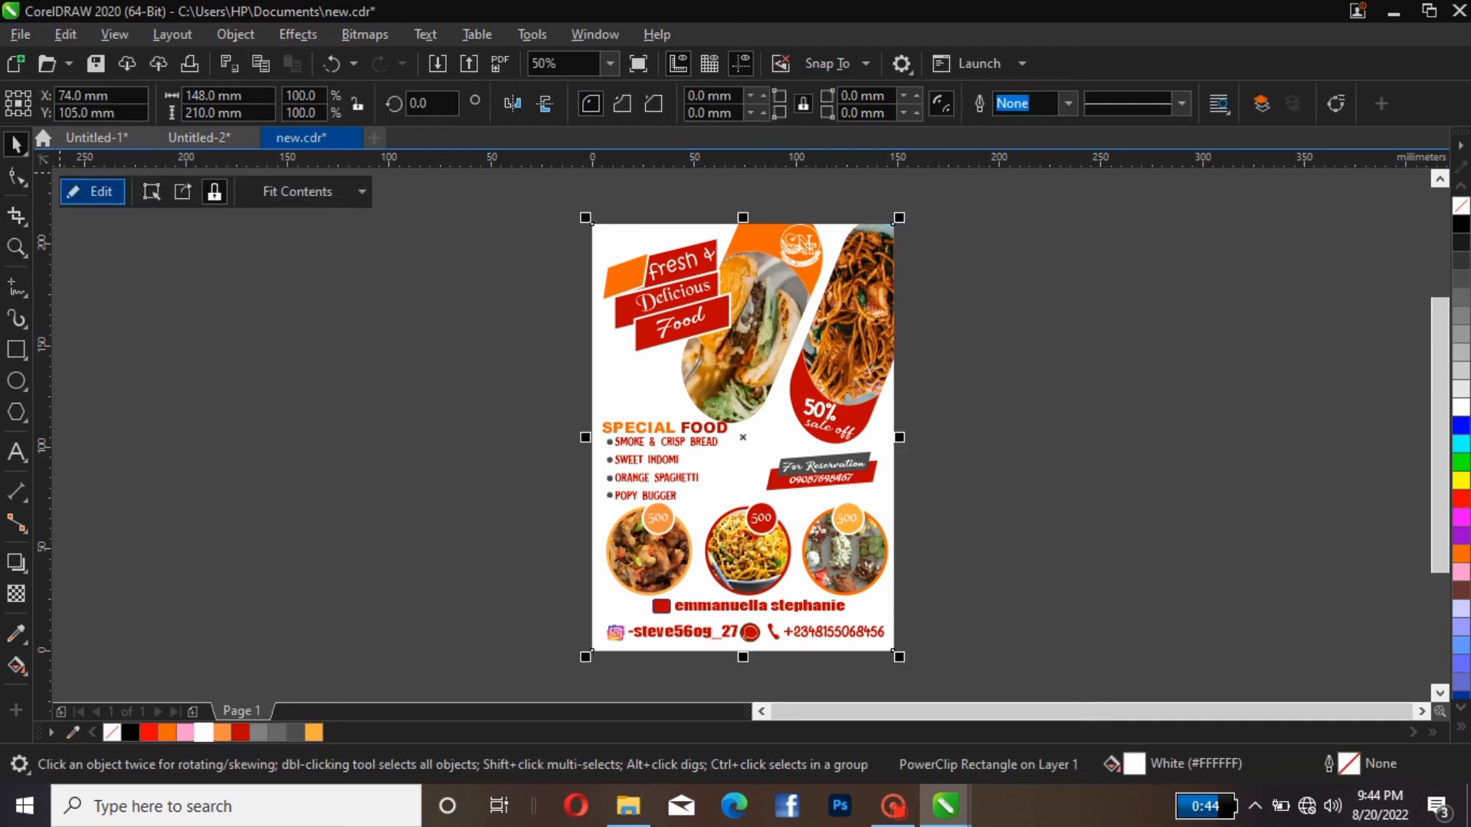
left_click(92, 192)
left_click(799, 262)
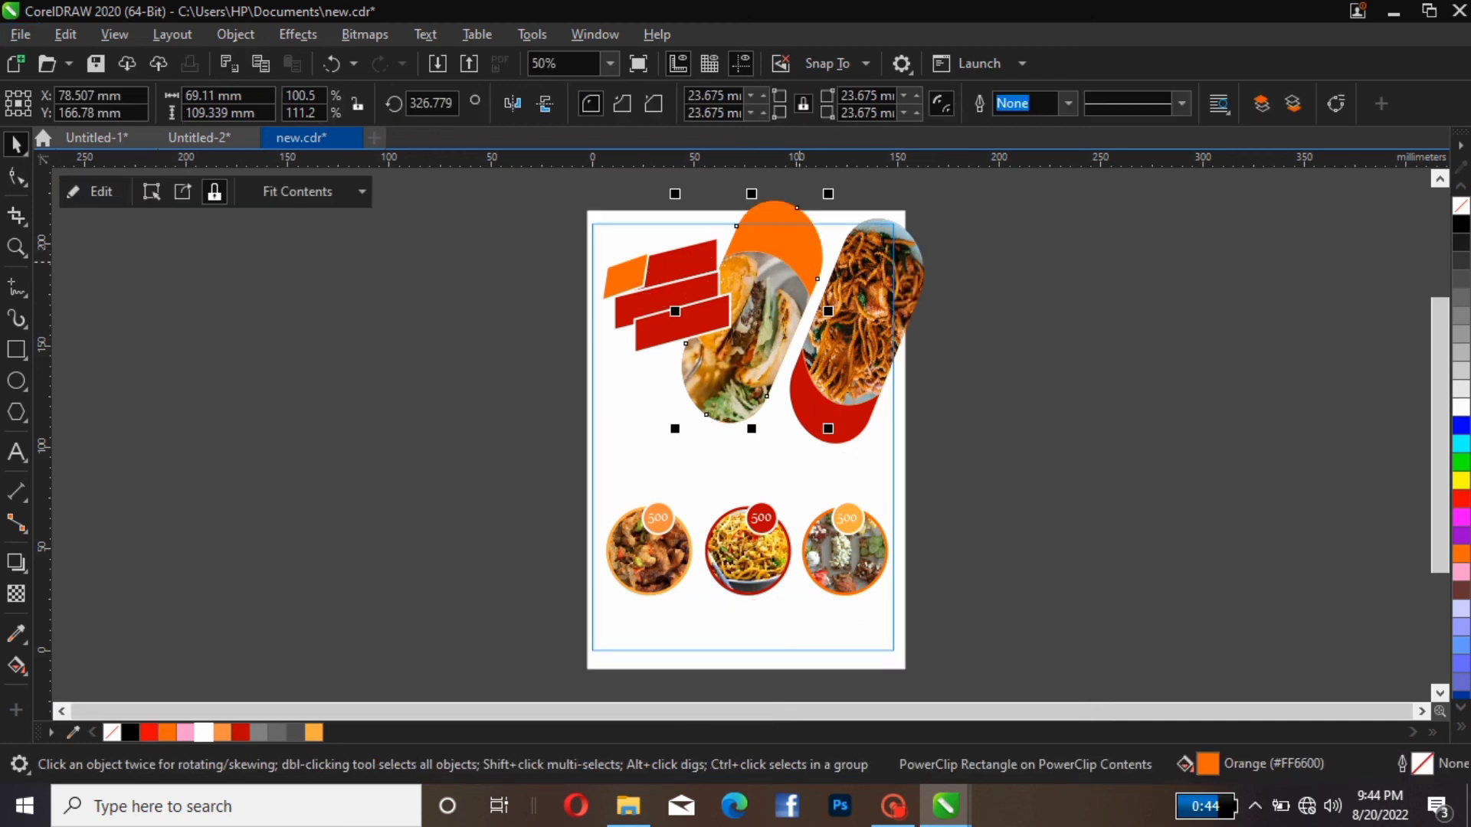
left_click(92, 191)
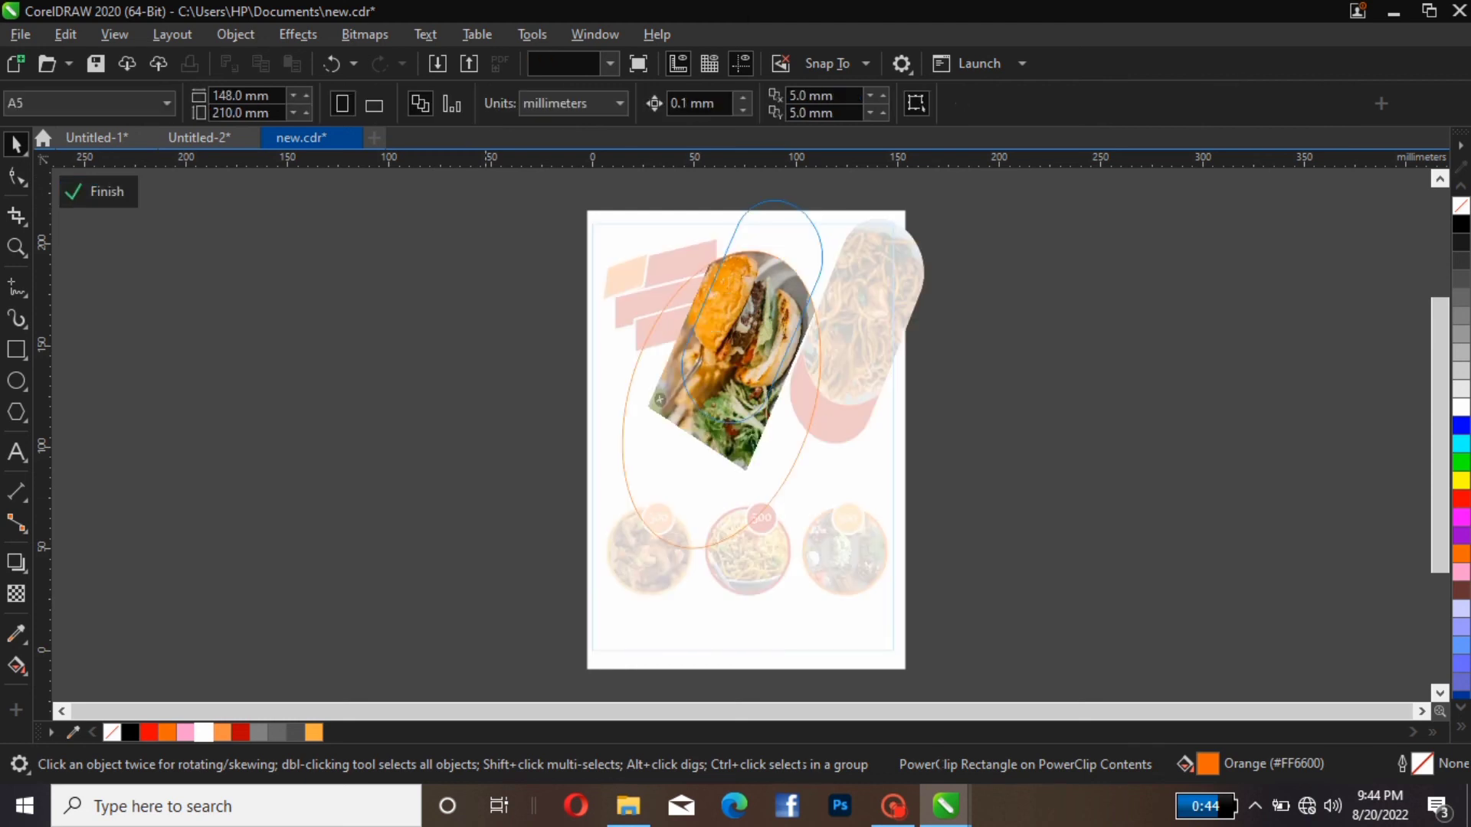
Shrink the ellipse holding the burger photo to about 95.3 by 143 mm and finish editing the orange shape's contents.
left_click(792, 271)
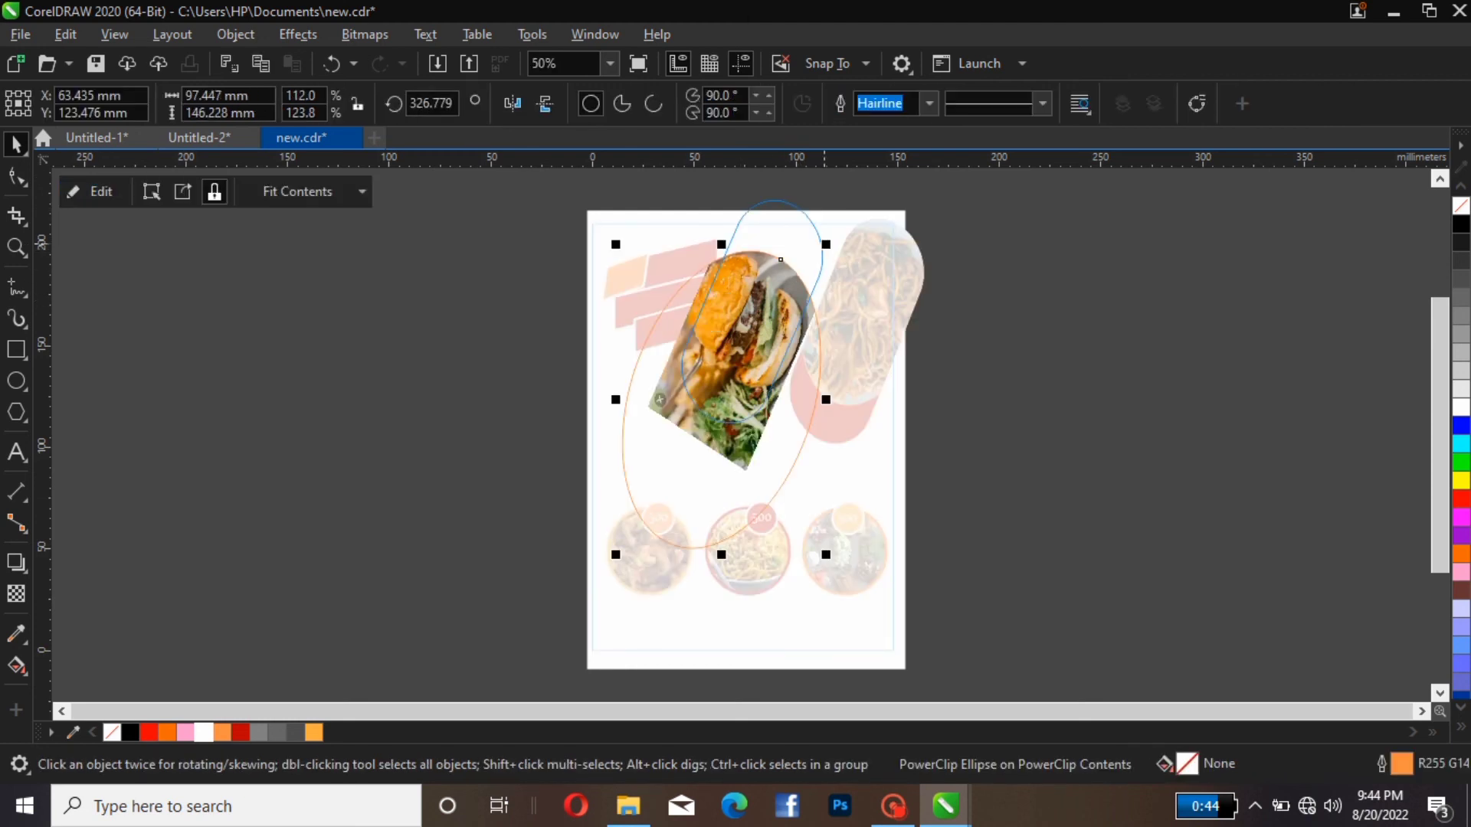
left_click_drag(825, 244, 822, 250)
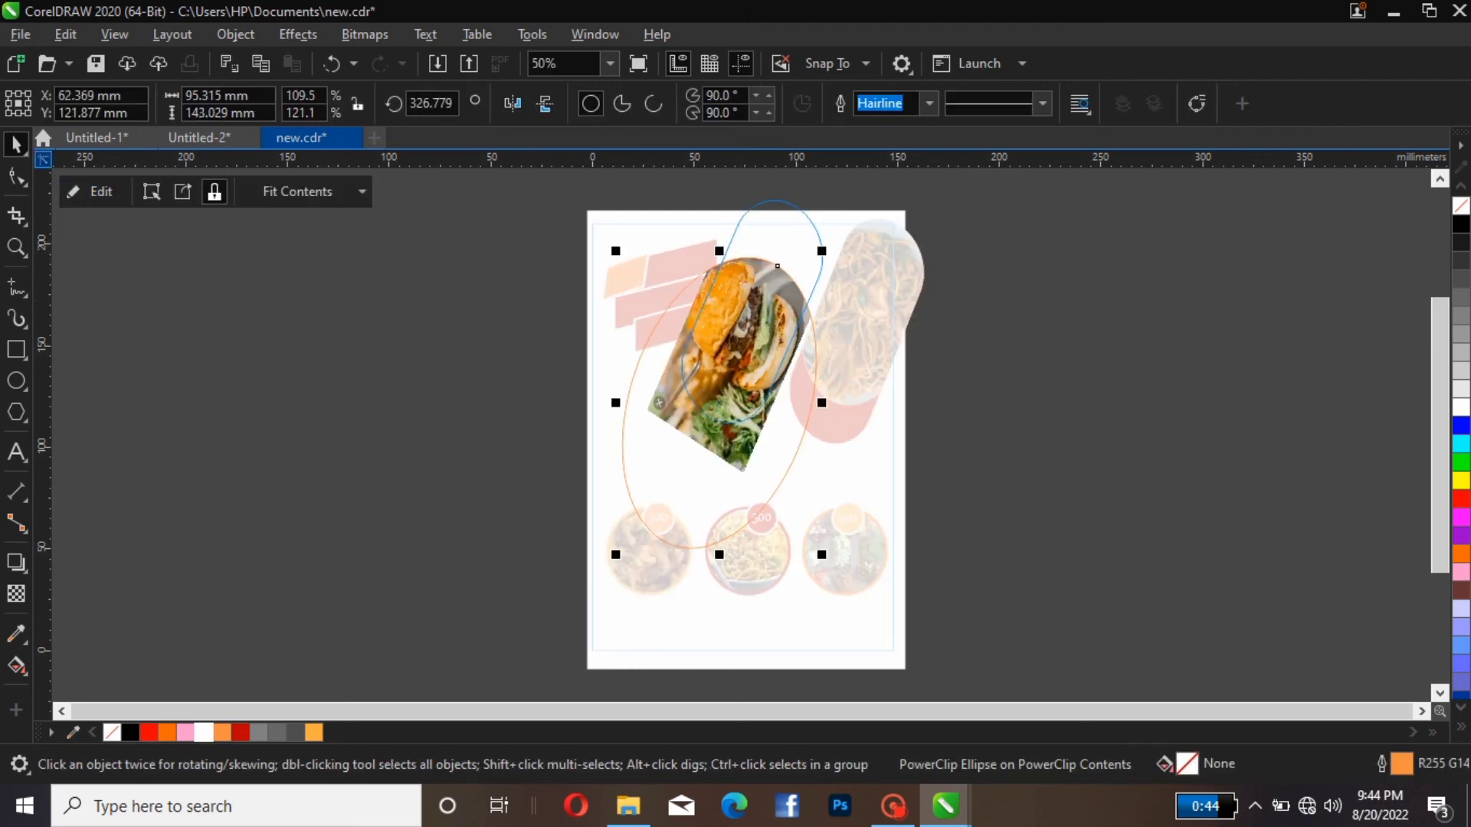
left_click(92, 192)
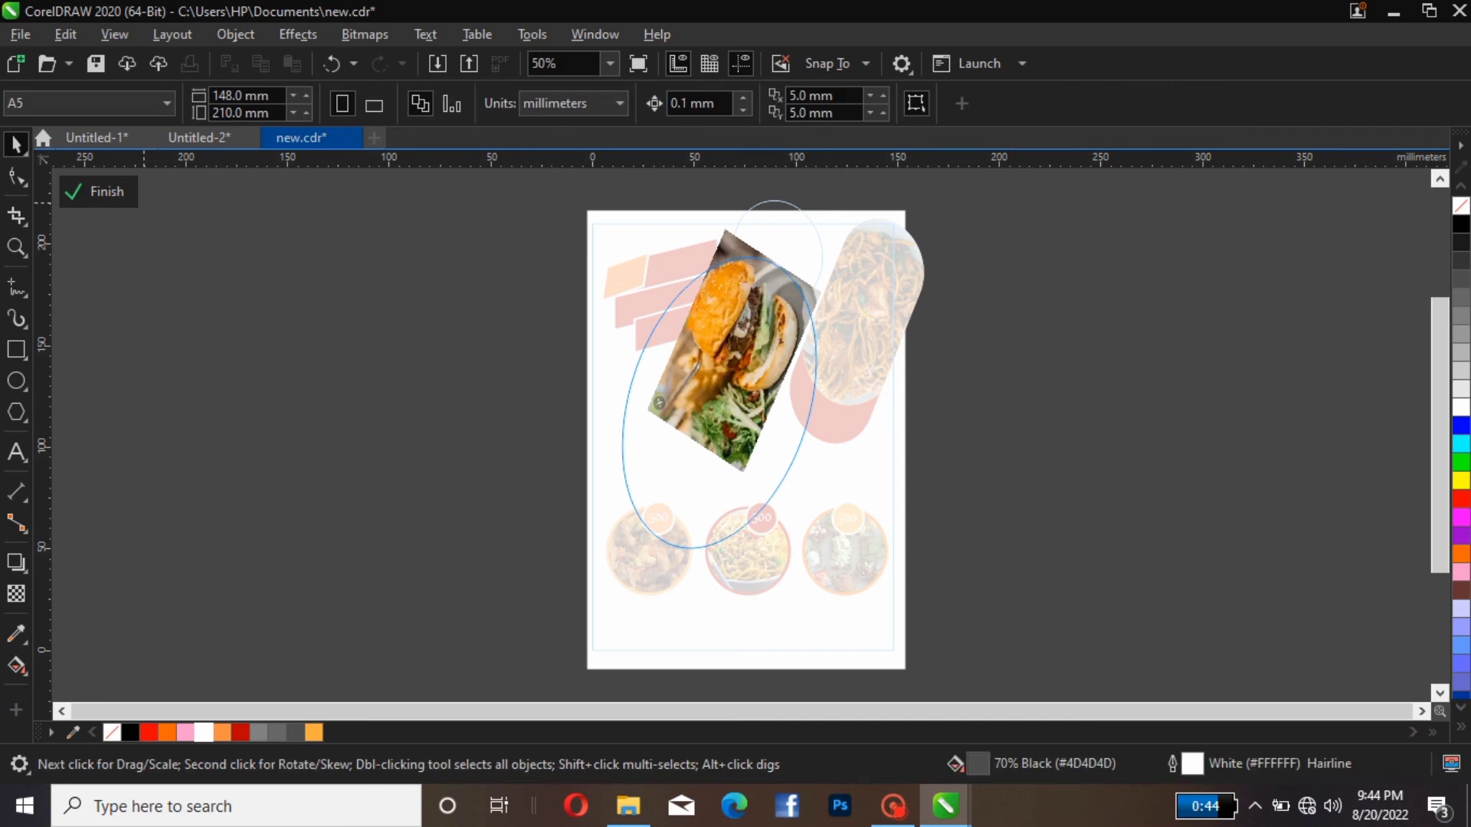
left_click(92, 192)
left_click(92, 192)
left_click(92, 191)
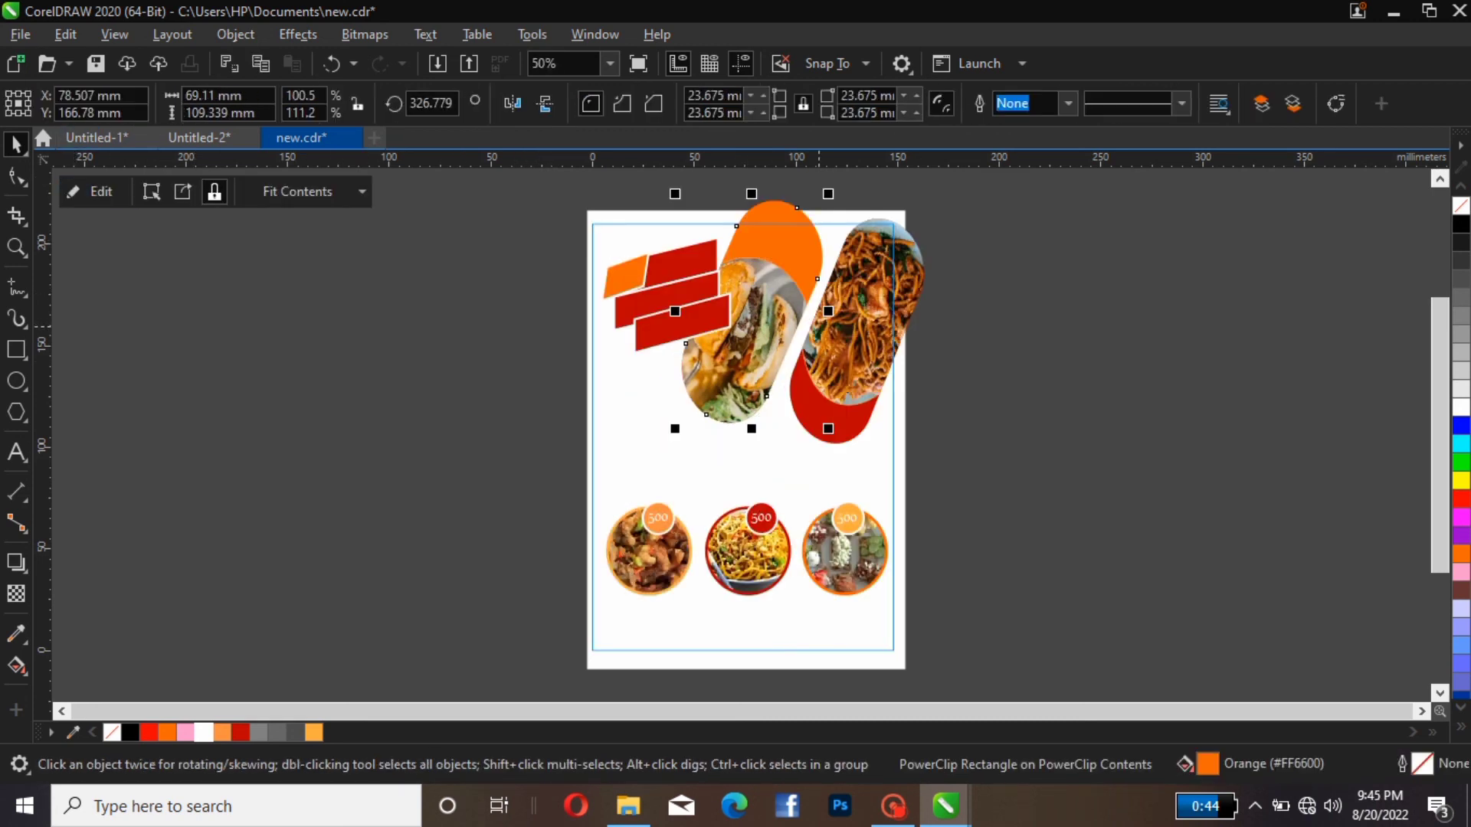
Nudge the orange rounded shape with the burger photo about 0.8 mm to the right and finish editing the page frame's contents.
left_click(819, 356)
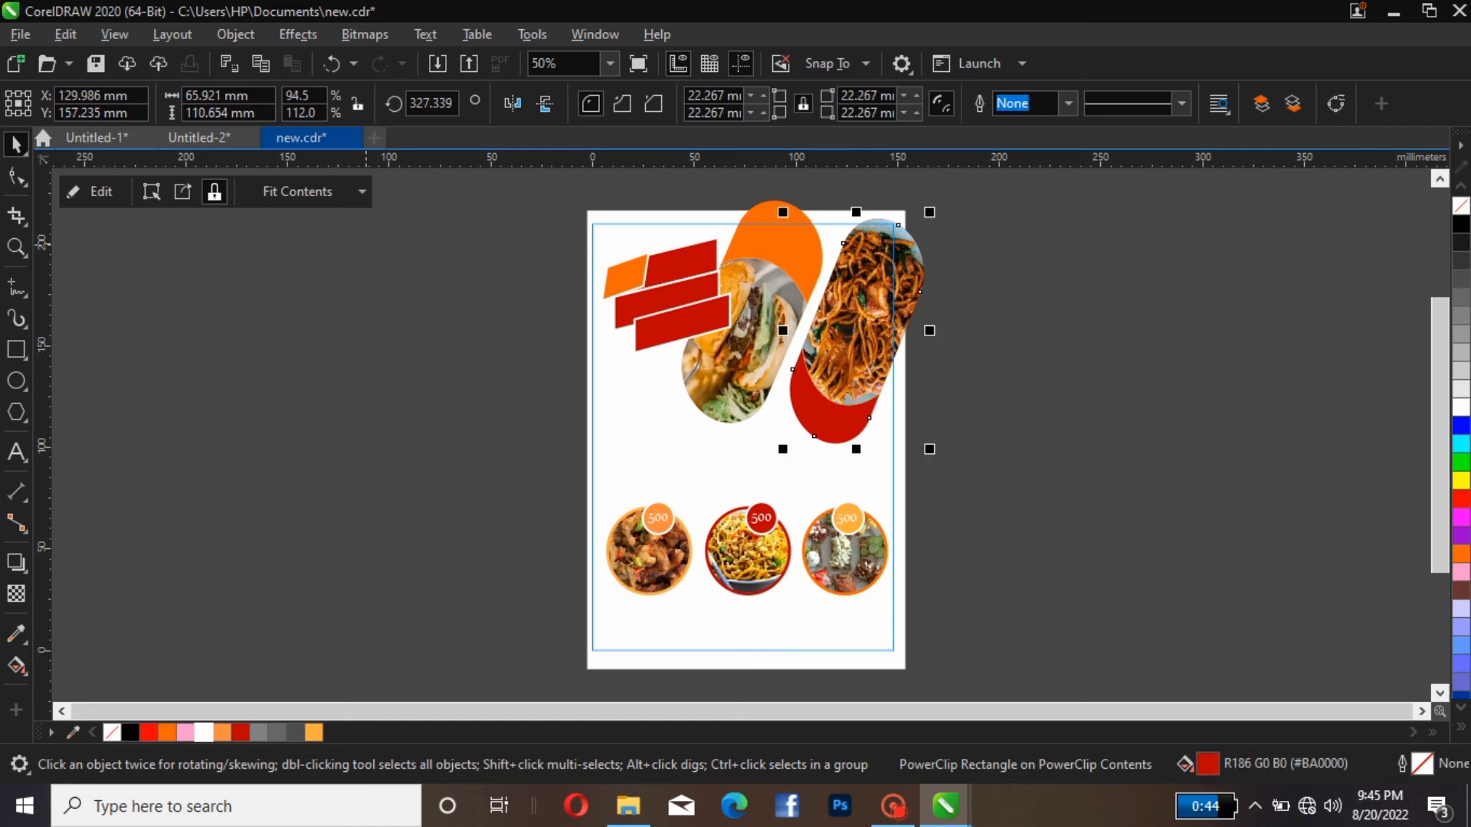
left_click(714, 329)
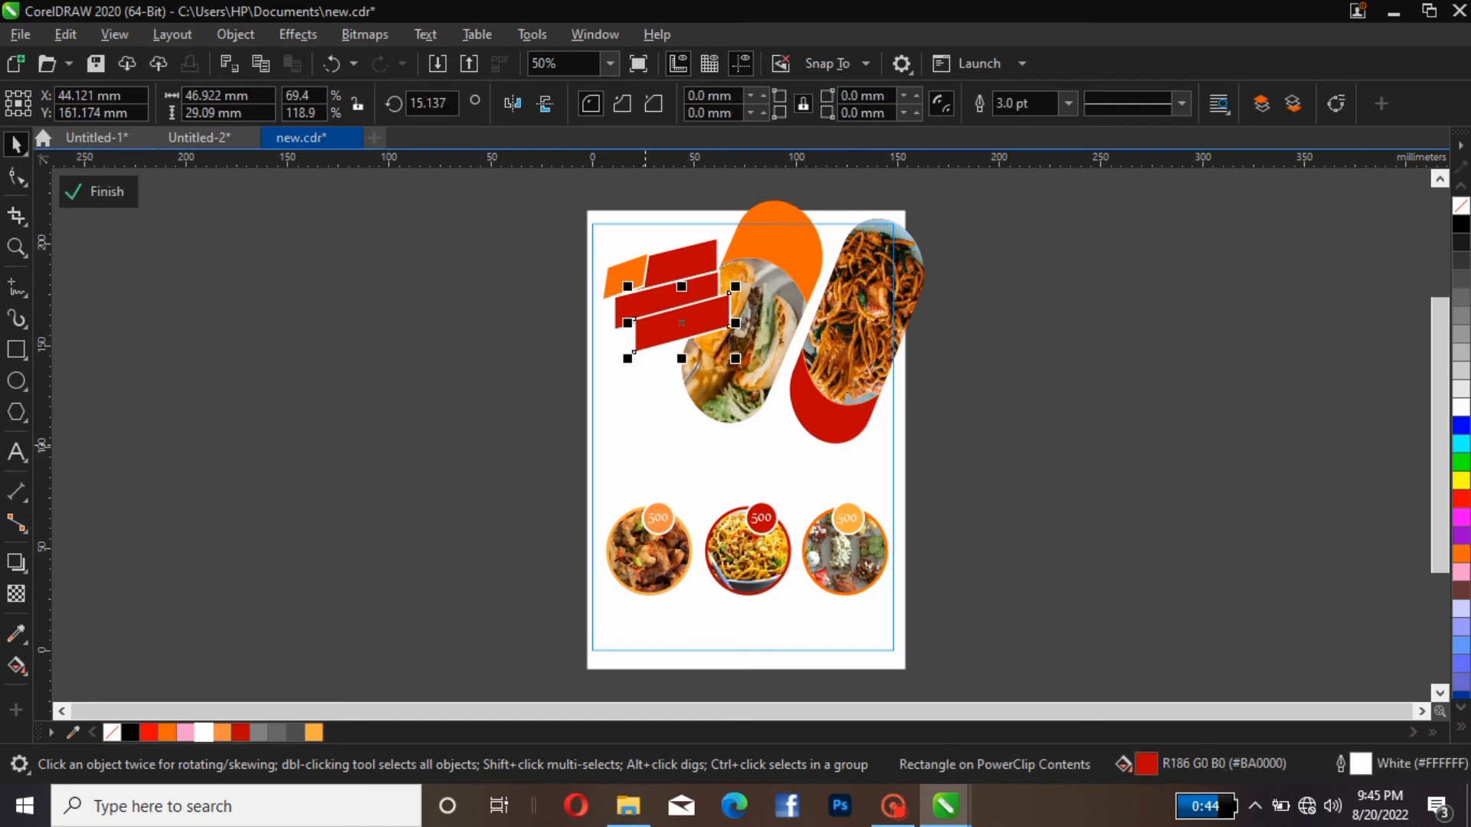
left_click(737, 379)
key("Right")
key("Right")
key("Right")
key("Right")
key("Right")
key("Right")
key("Right")
key("Right")
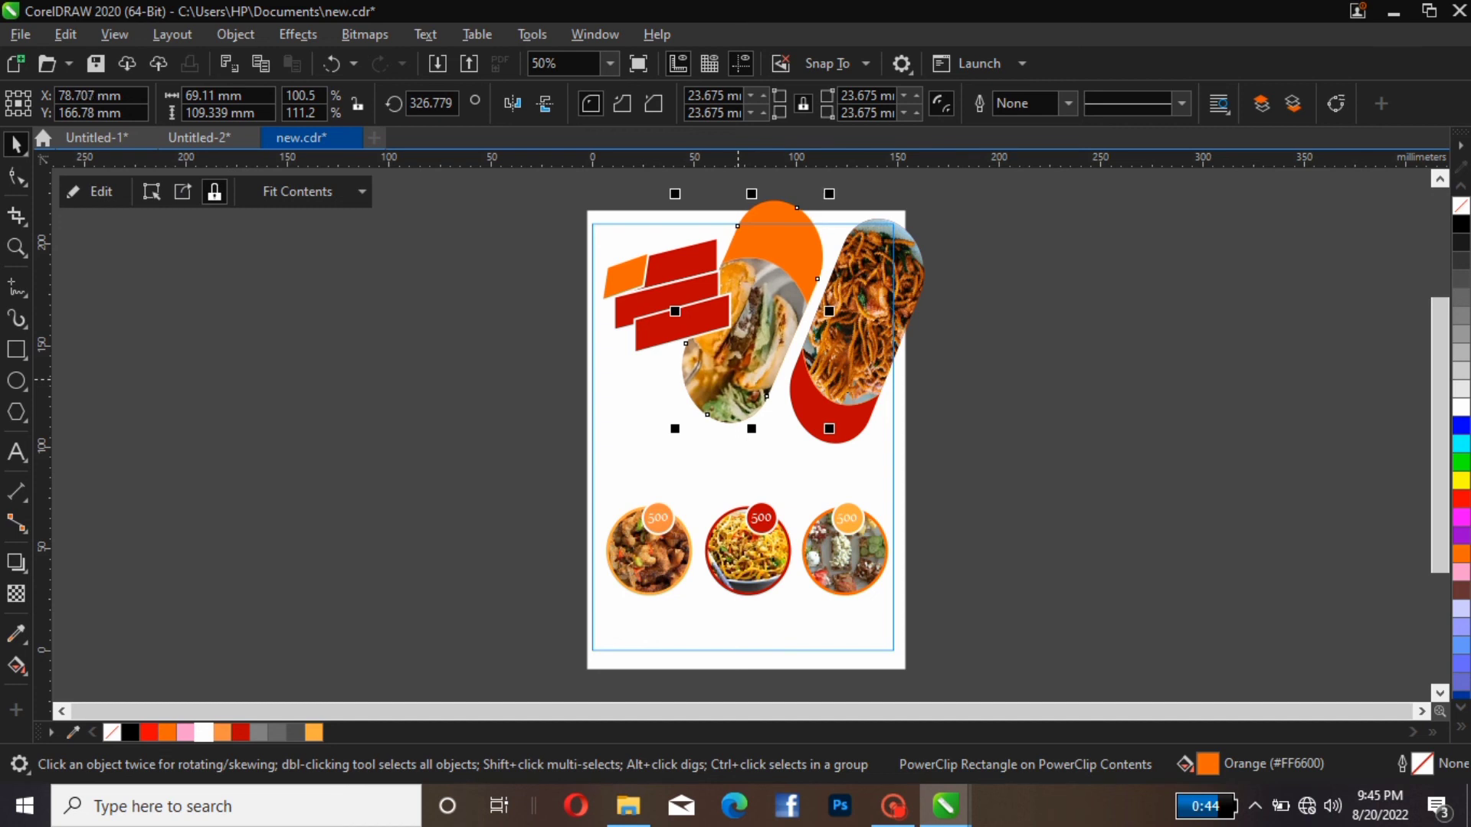
key("Escape")
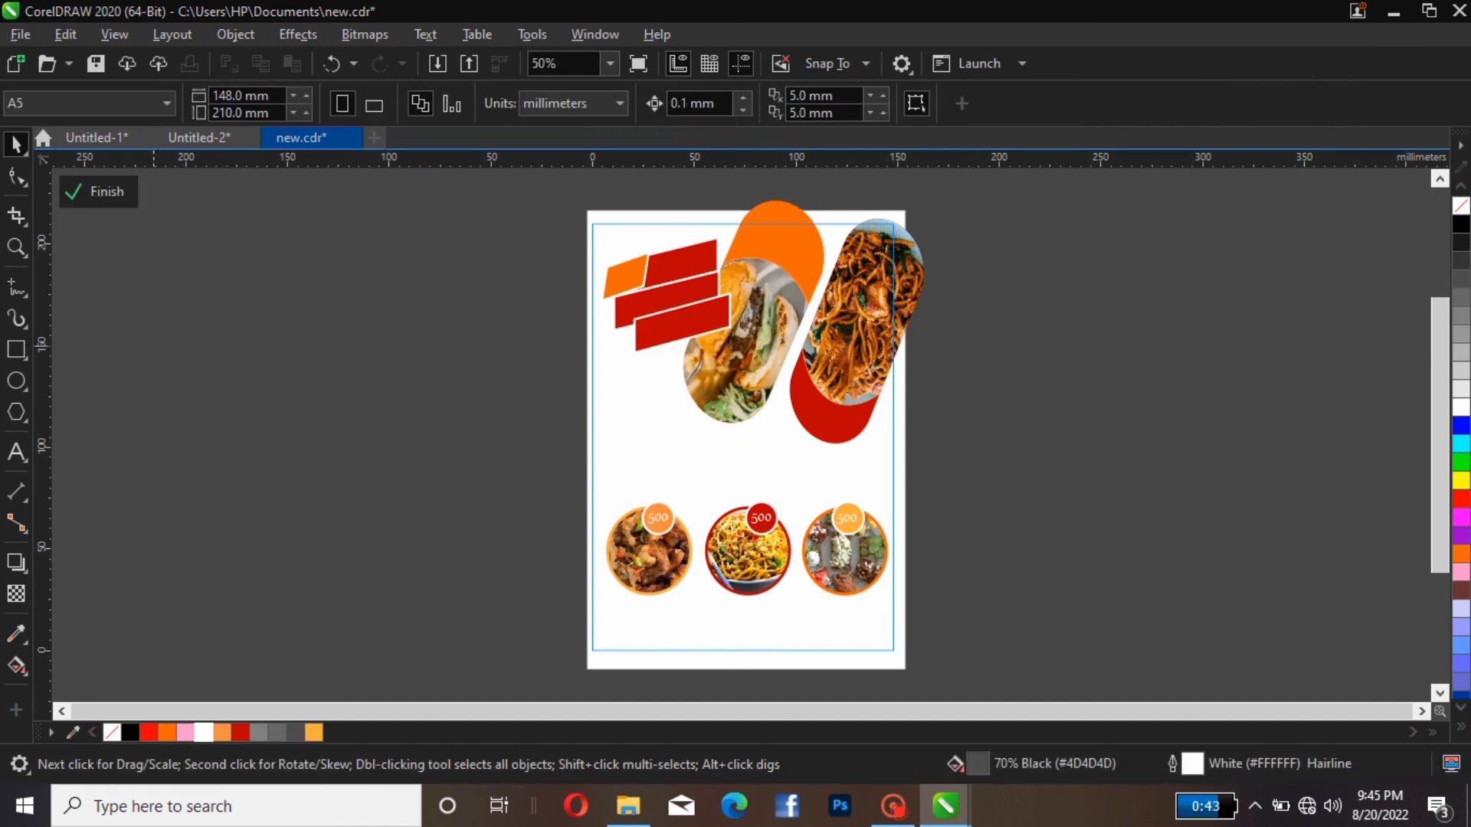
left_click(98, 192)
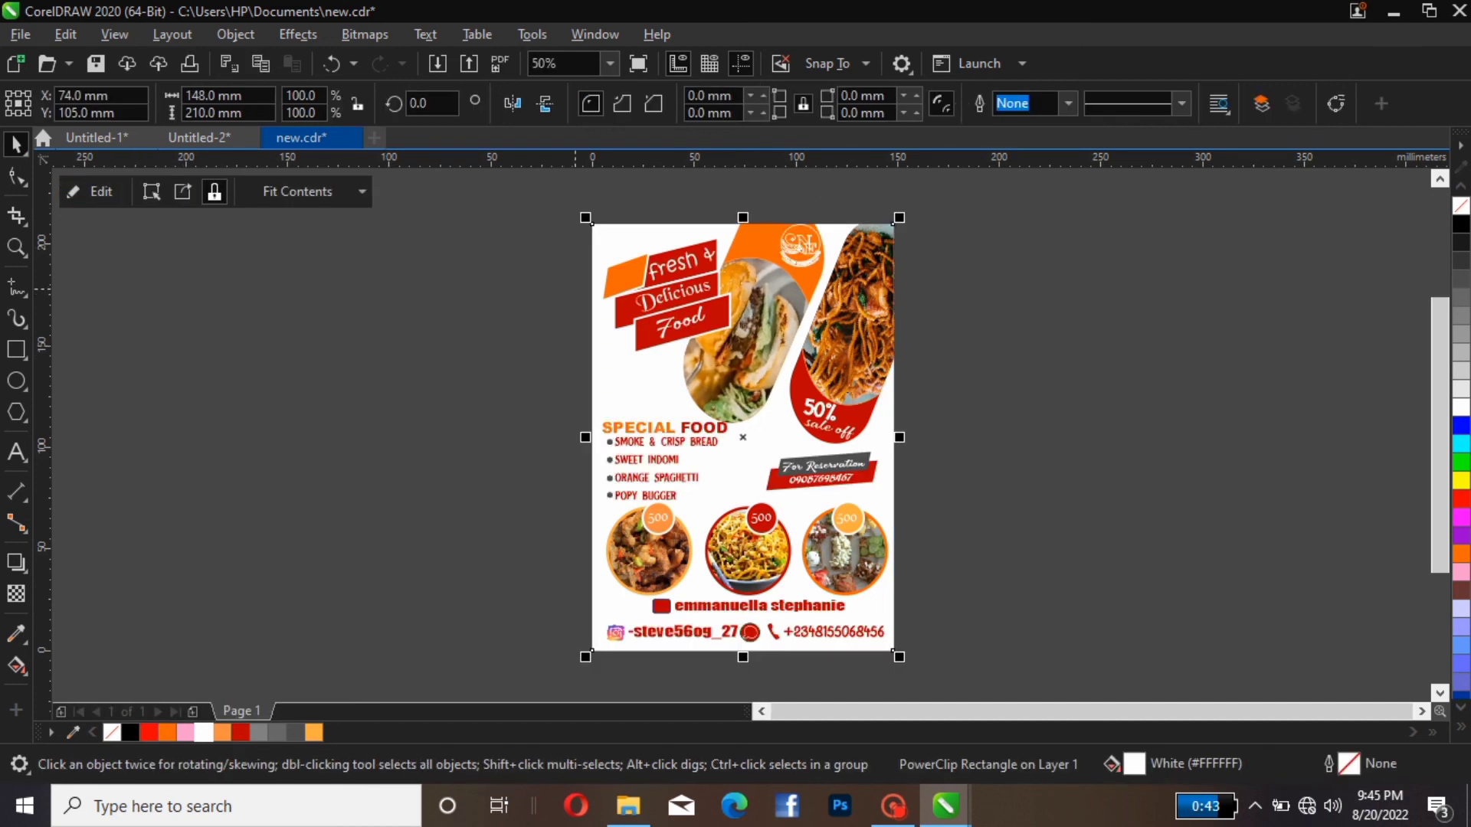
Enlarge the white logo on the orange shape to about 23.3 by 24.5 mm and deselect it.
left_click(797, 246)
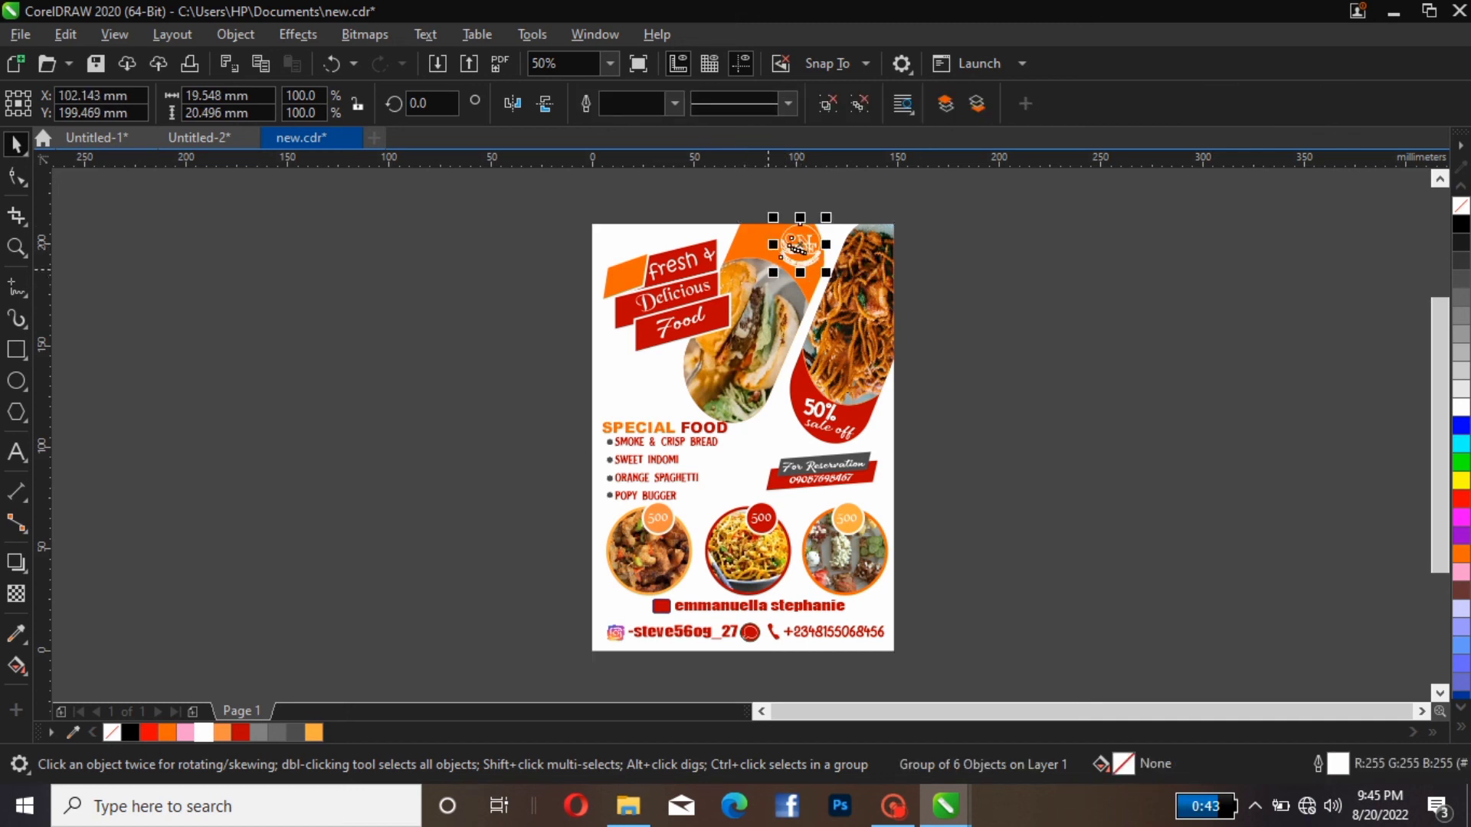
left_click_drag(772, 272, 766, 278)
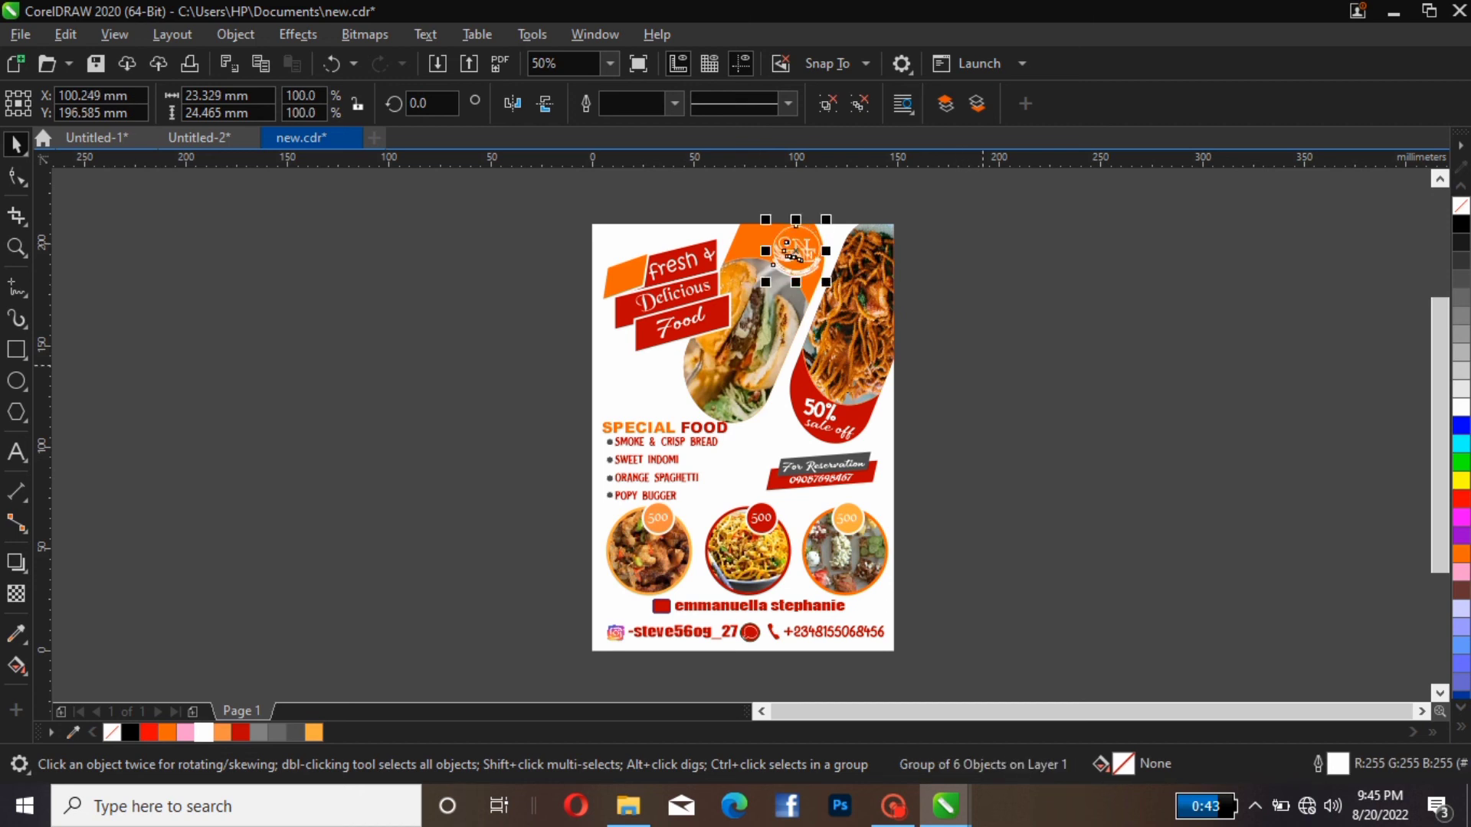
key("Escape")
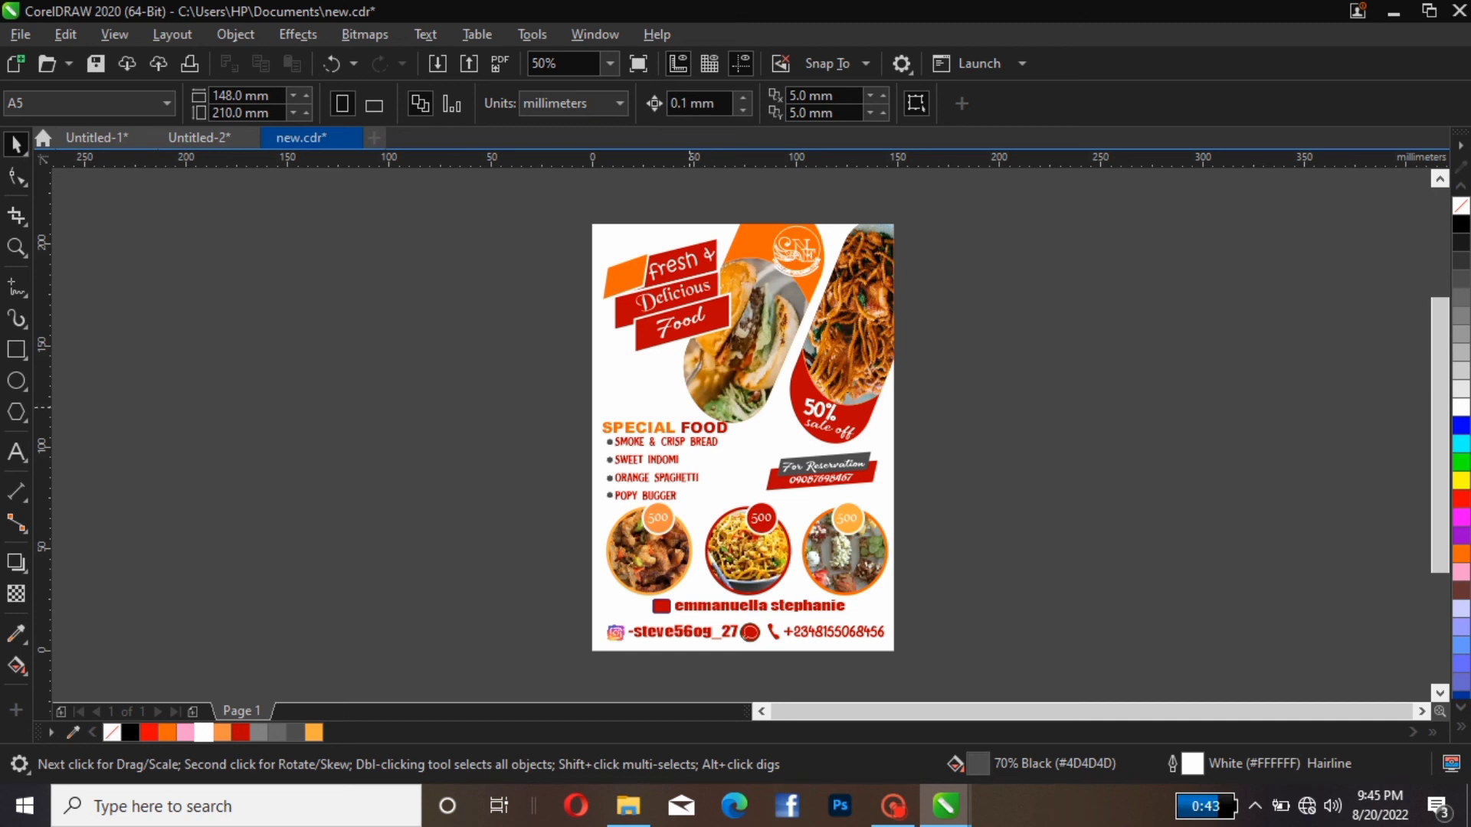